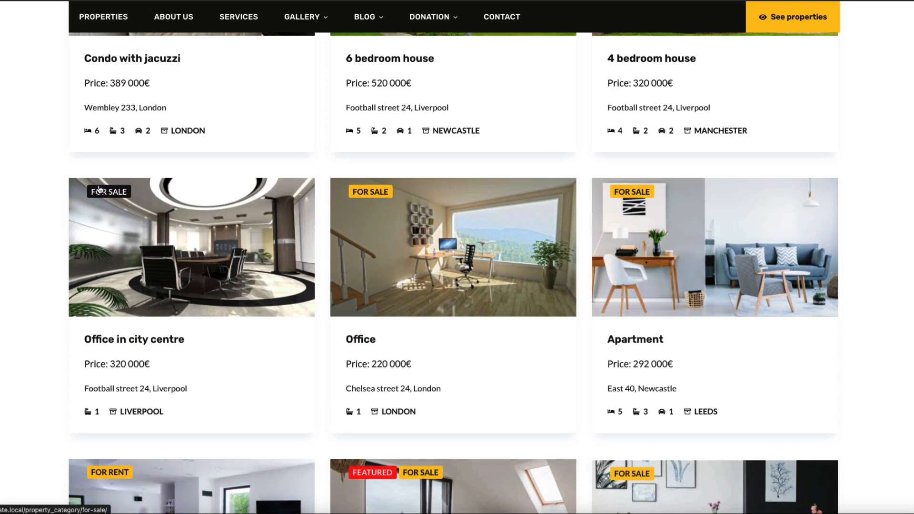
Step: Filter the property listing to For rent, then reset all filters
scroll(81, 190, "down", 3)
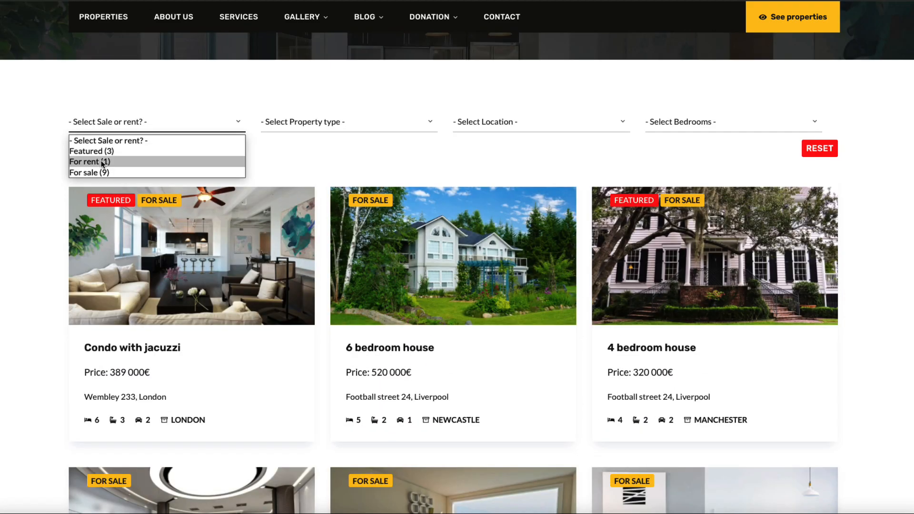
left_click(102, 162)
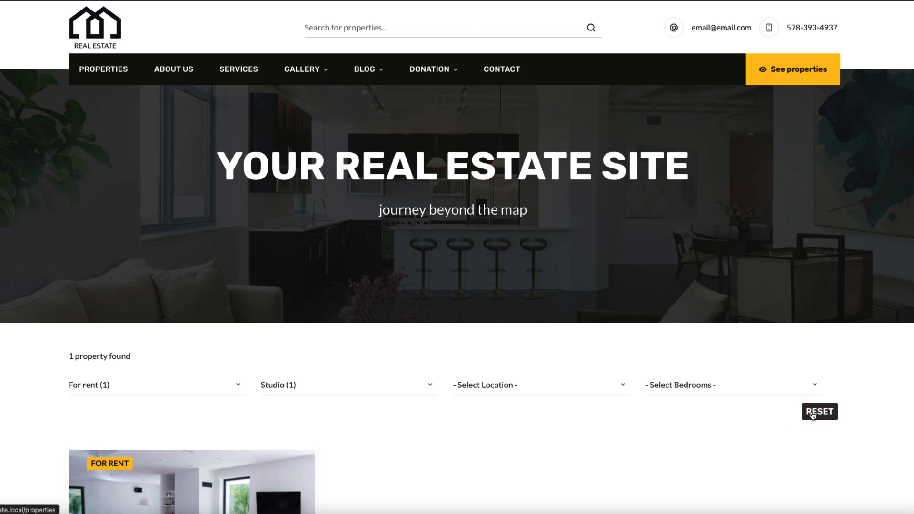
left_click(813, 415)
Step: List Newcastle properties, return to the full listing, and open Condo with jacuzzi
scroll(125, 147, "down", 5)
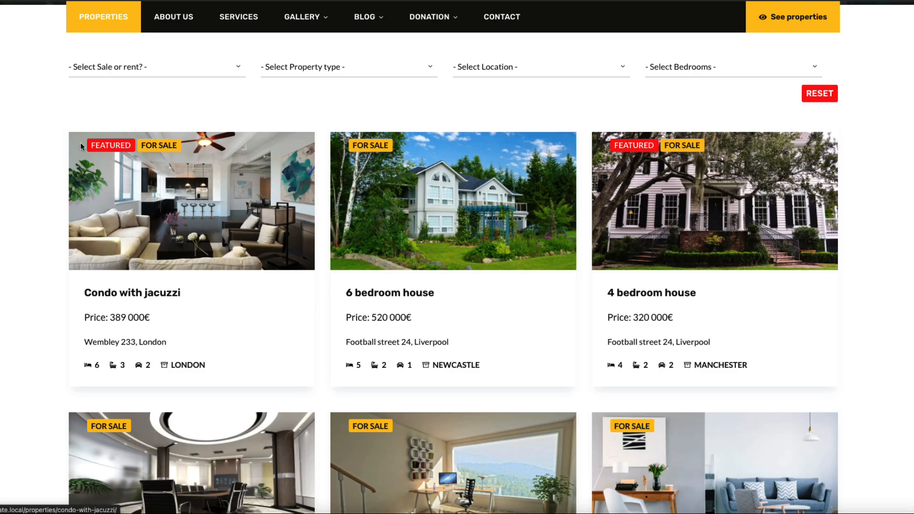
scroll(315, 170, "down", 2)
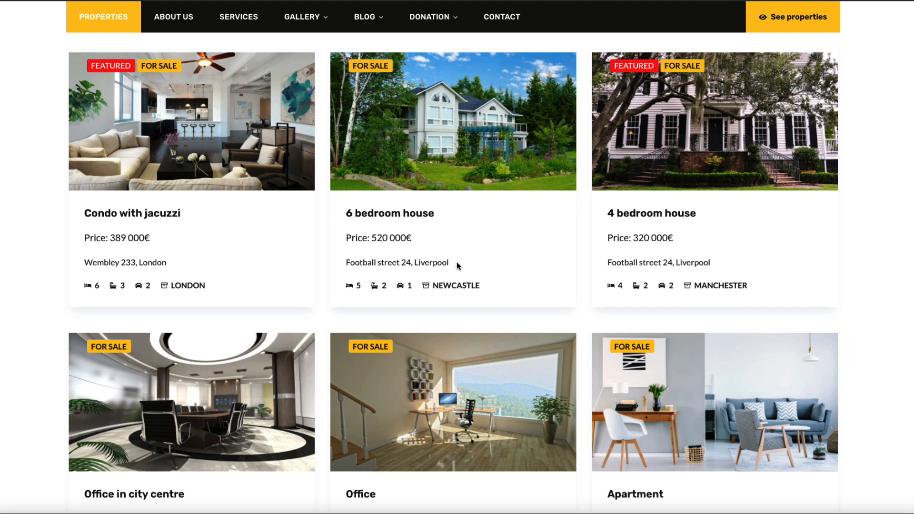
left_click_drag(455, 271, 346, 264)
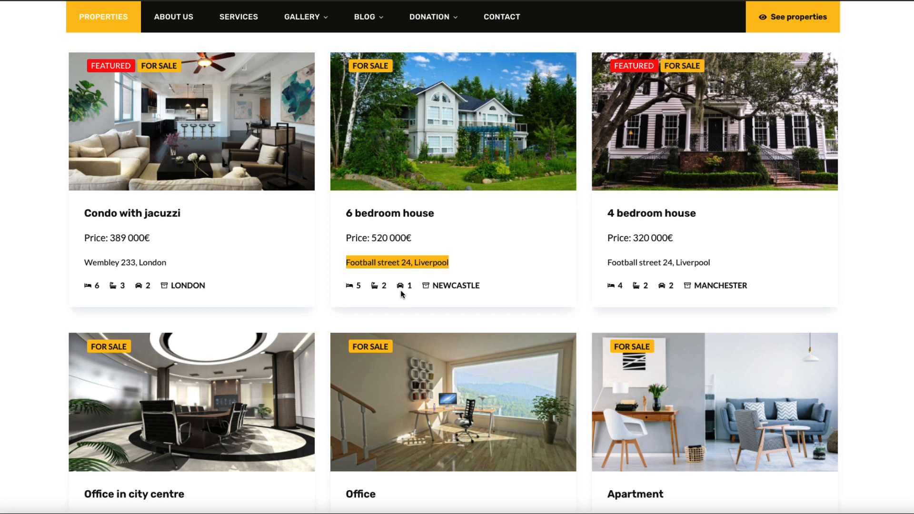
left_click(455, 286)
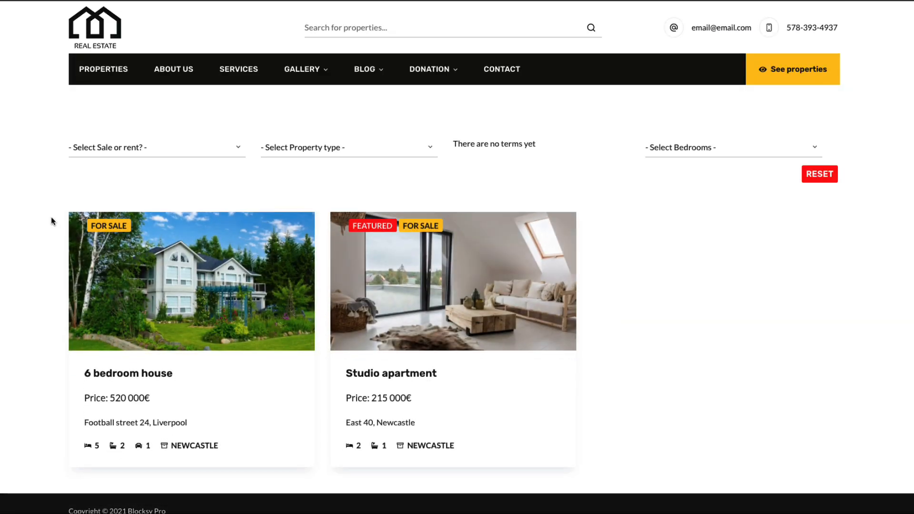
key("alt+Left")
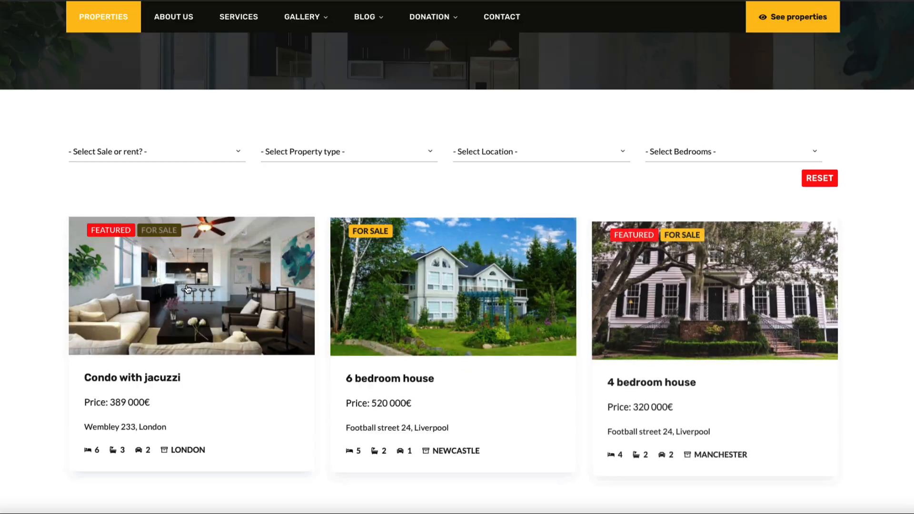
left_click(189, 289)
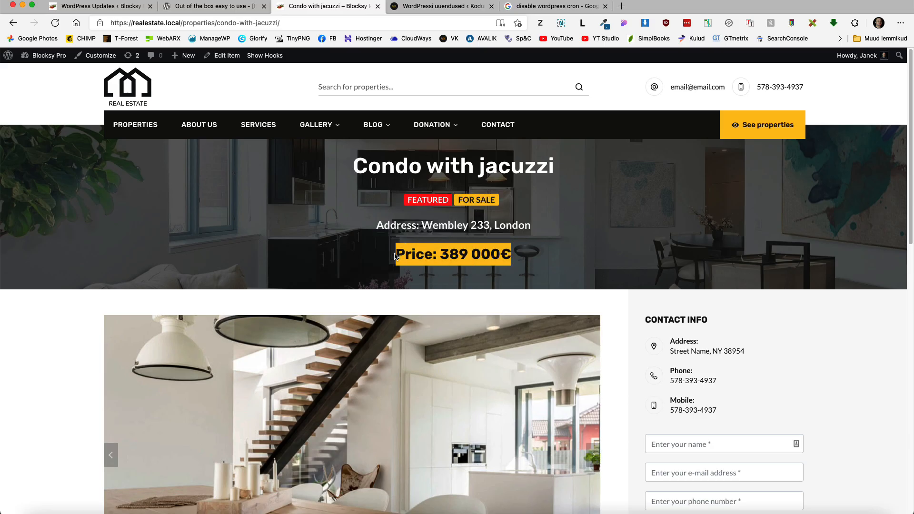
Step: Advance the gallery slider two photos and view the bedroom photo enlarged
scroll(436, 259, "down", 1)
scroll(436, 259, "down", 5)
left_click(593, 279)
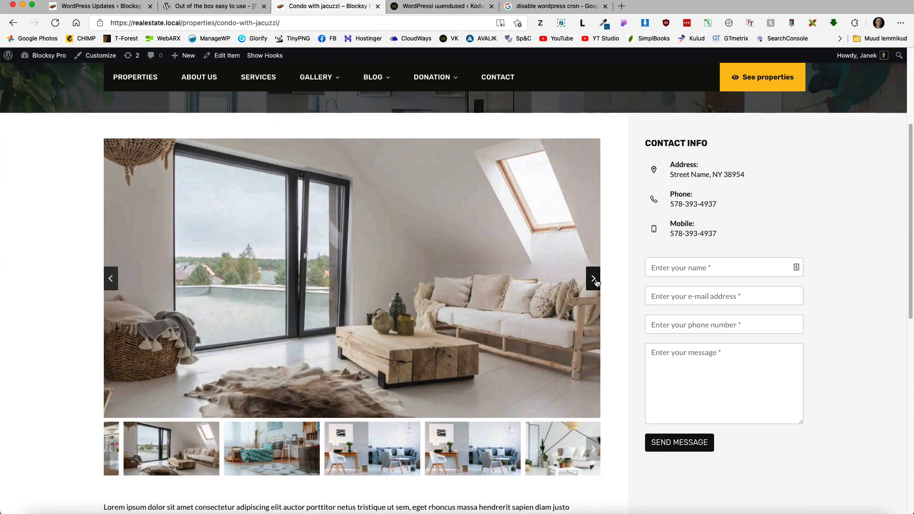
left_click(593, 279)
left_click(396, 282)
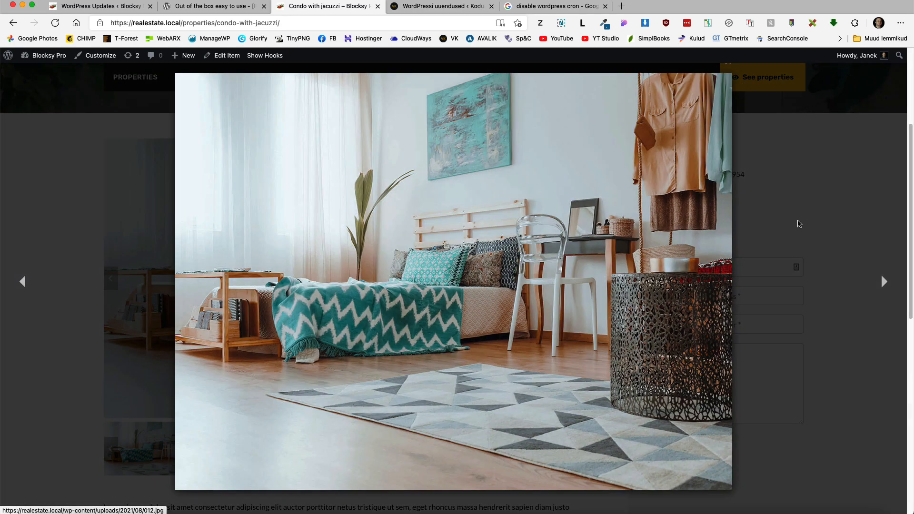
left_click(815, 201)
Step: Enlarge a gallery photo, step to the next one, and close the lightbox
scroll(560, 310, "down", 8)
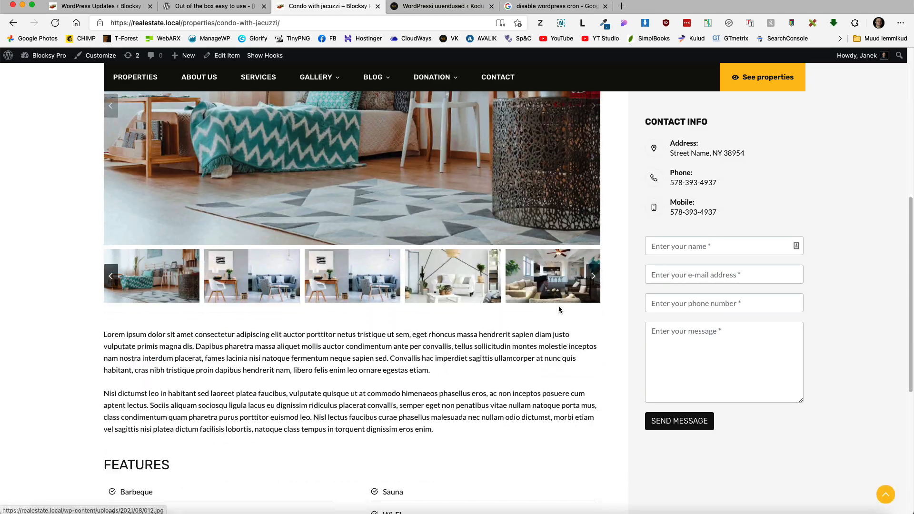
scroll(560, 310, "up", 8)
left_click(560, 309)
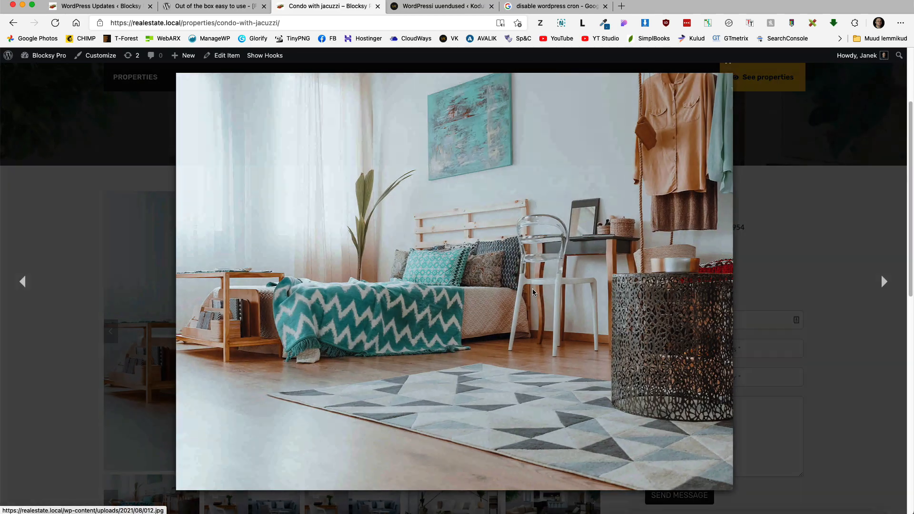
left_click(876, 278)
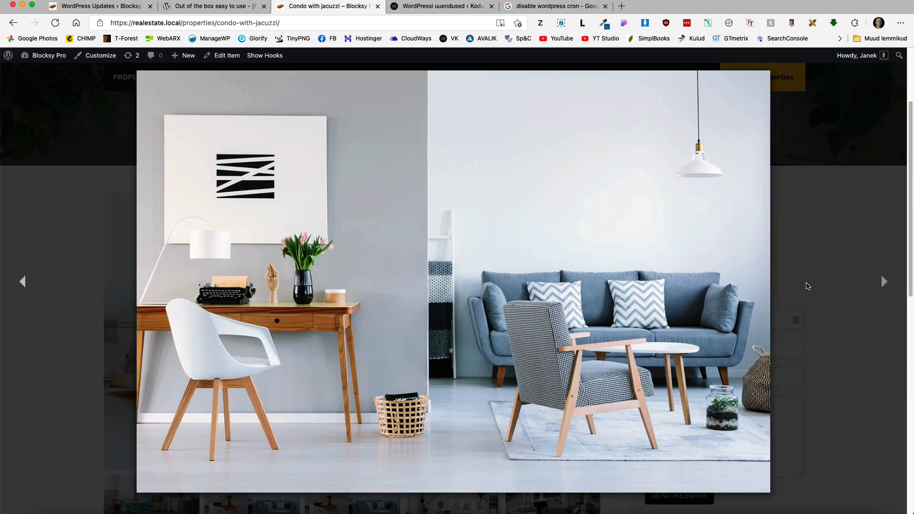
left_click(845, 271)
Step: Select the white living room thumbnail in the gallery
scroll(749, 307, "down", 10)
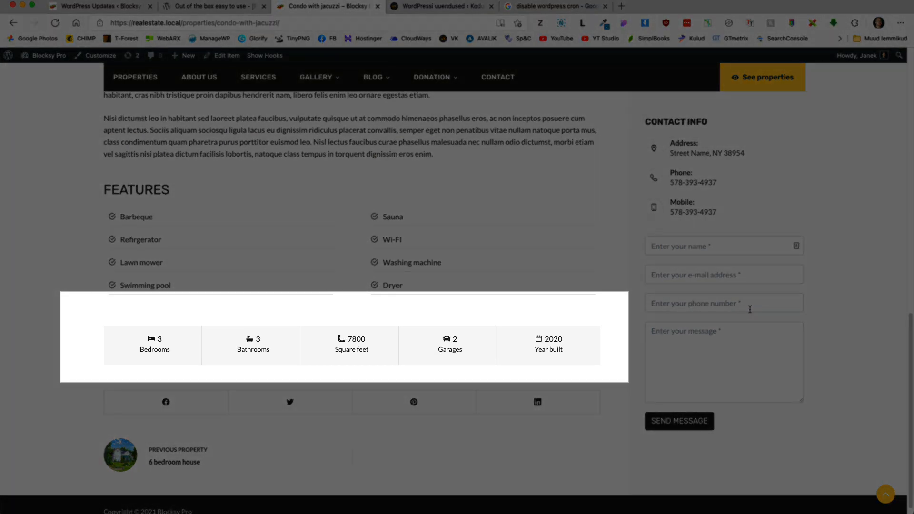
scroll(750, 310, "up", 10)
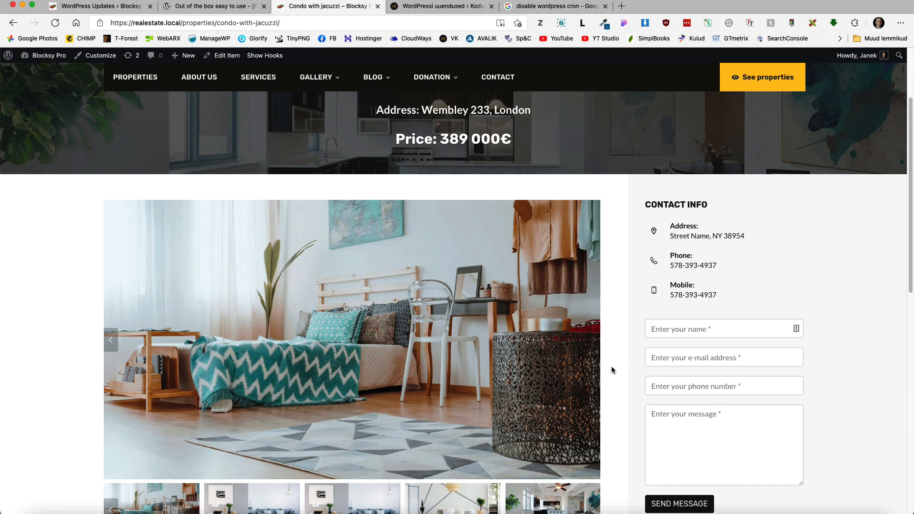
scroll(571, 381, "down", 2)
left_click(462, 410)
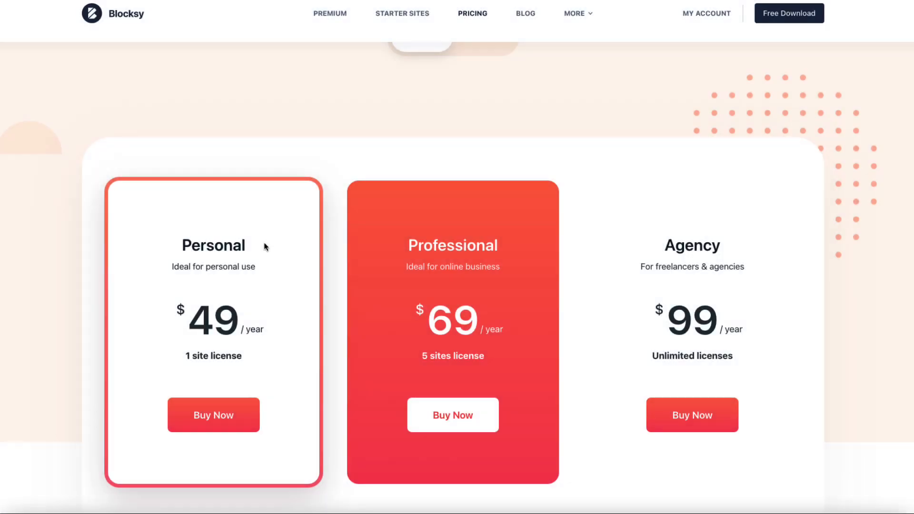
Step: Switch Blocksy pricing to Lifetime, then back to Annual
scroll(713, 255, "up", 4)
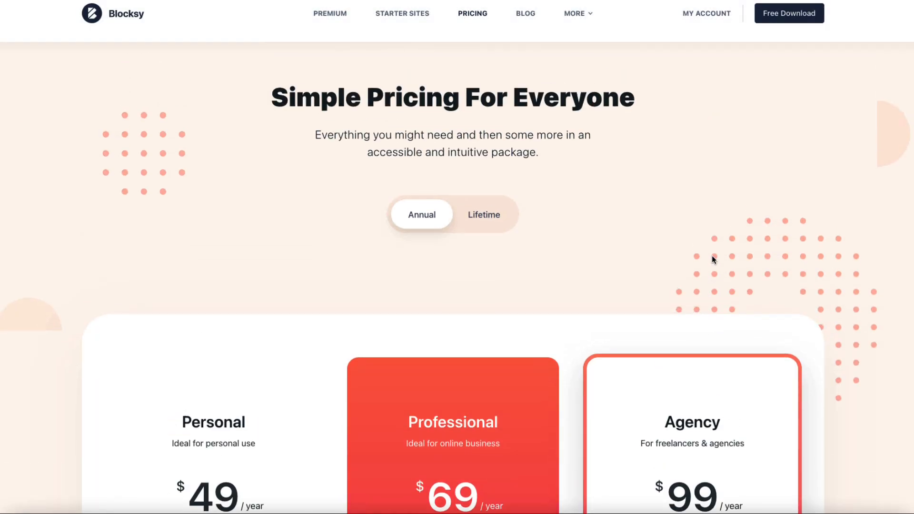
left_click(483, 237)
scroll(581, 236, "down", 3)
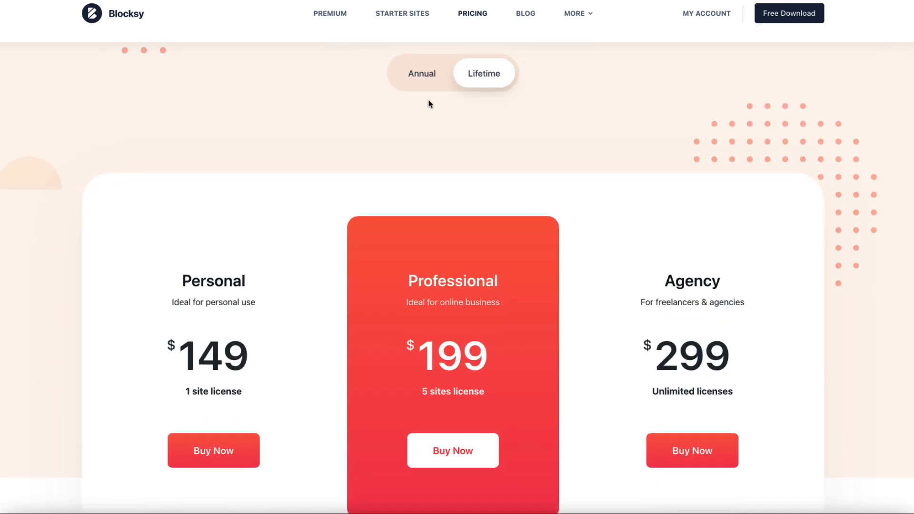
left_click(429, 72)
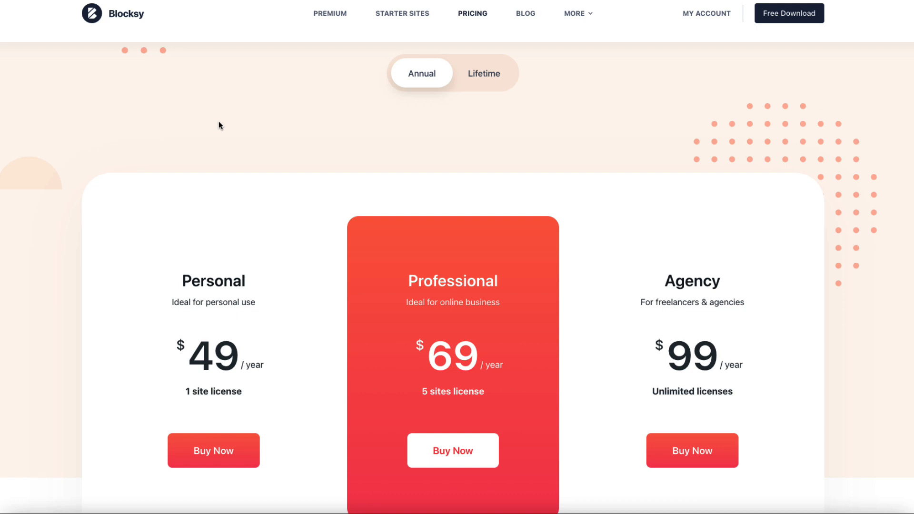
scroll(253, 145, "down", 2)
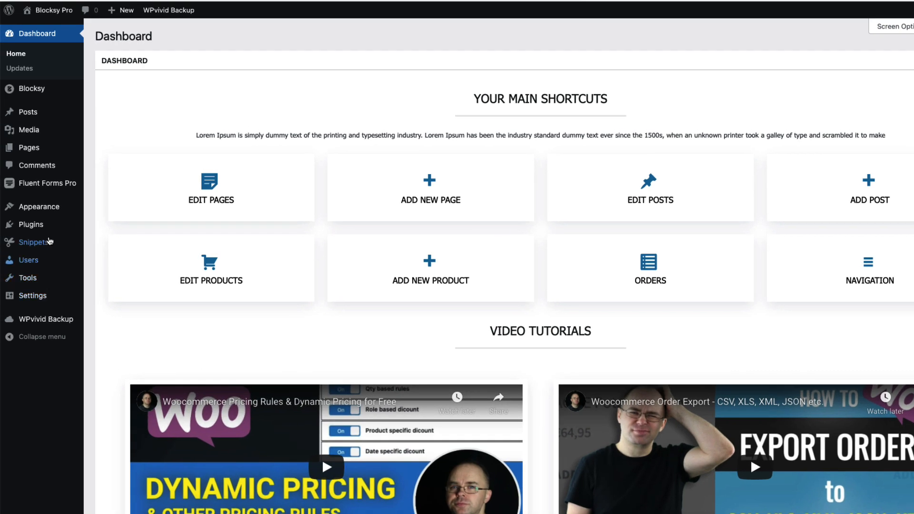
Step: Go to the Plugins > Add New page
mouse_move(33, 225)
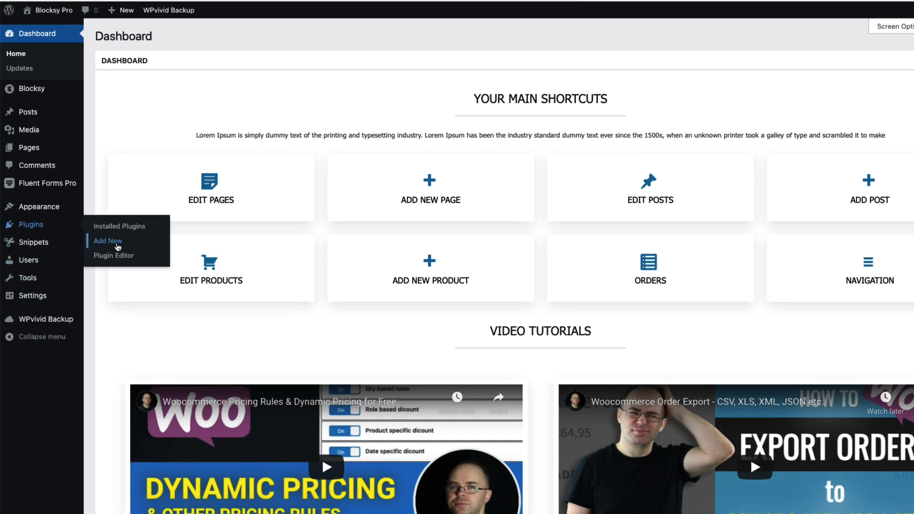
left_click(117, 247)
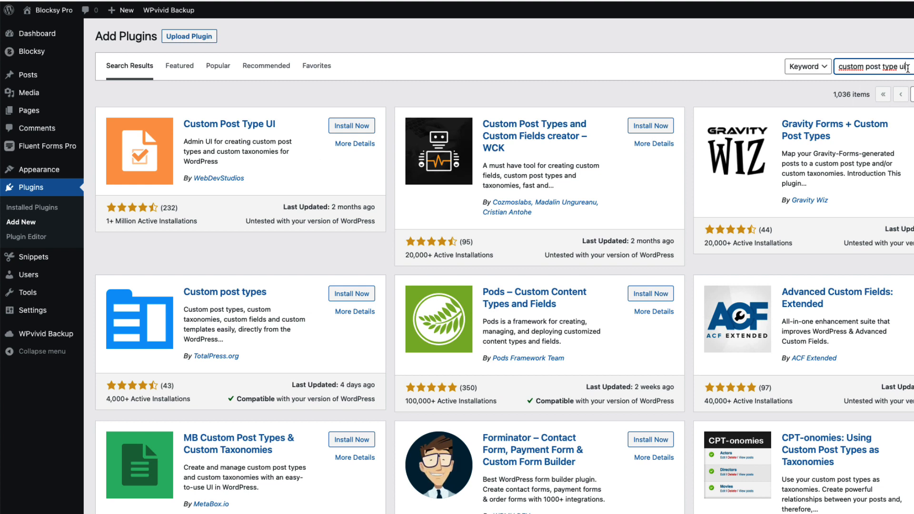
Step: Search plugins for 'code snippets' and start a new snippet via Snippets > Add New
left_click_drag(907, 66, 812, 67)
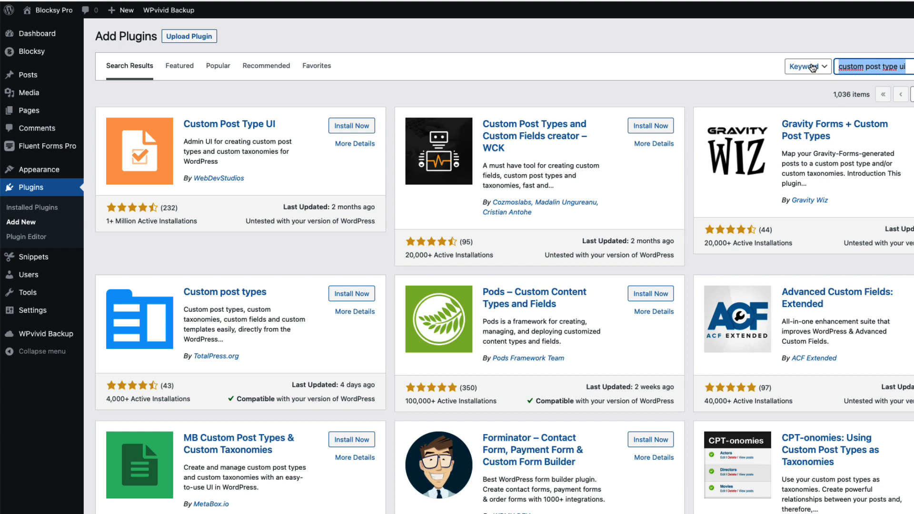
type("code s")
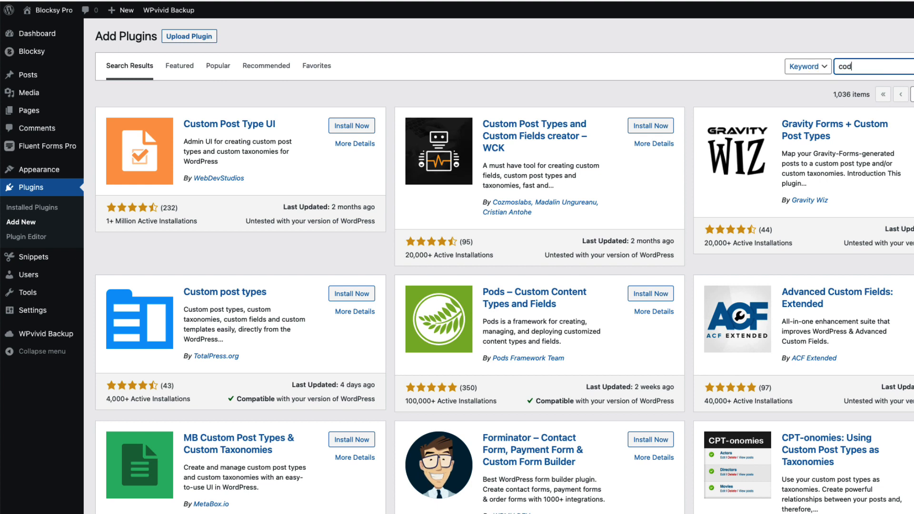
type("nippets")
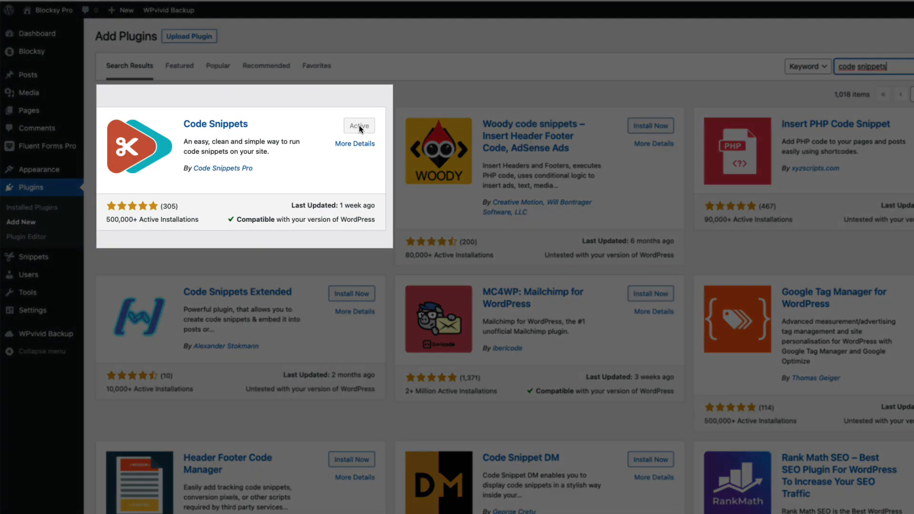
mouse_move(43, 257)
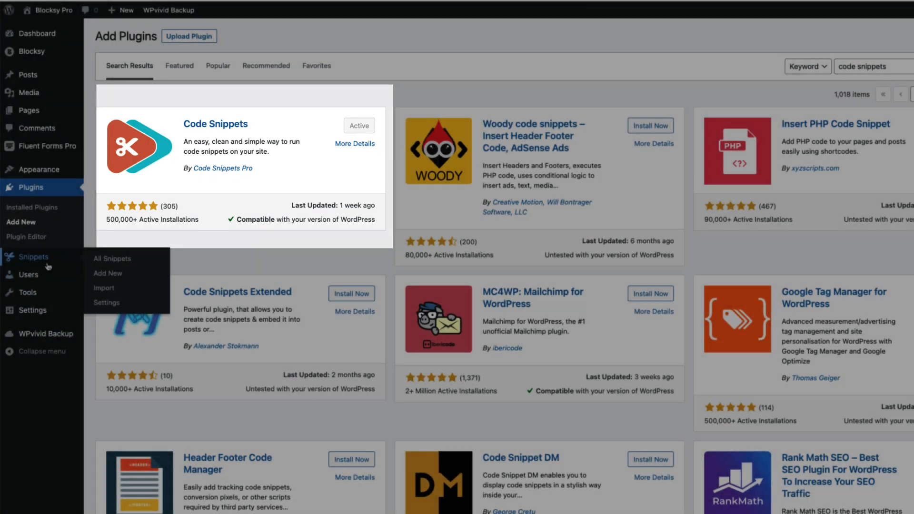
left_click(112, 275)
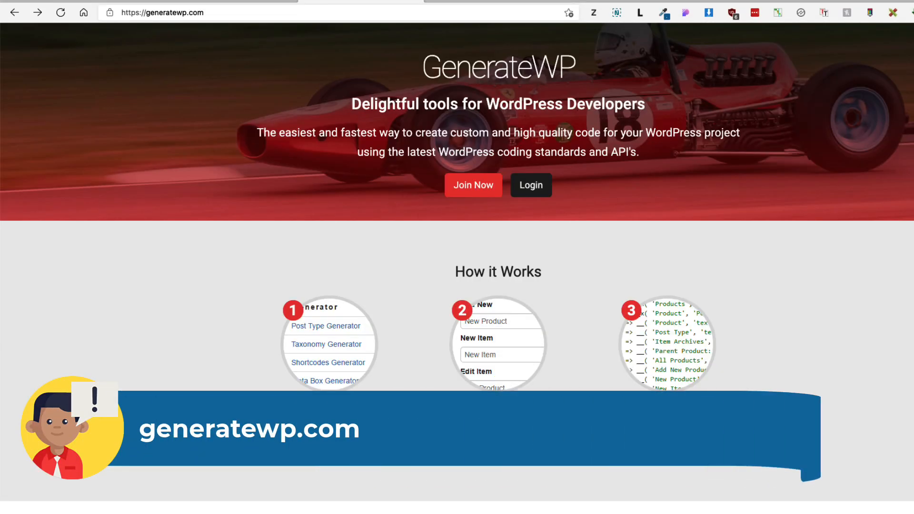
Step: Open the Post Type Generator and rename the function to custom_post_properties
scroll(224, 330, "down", 7)
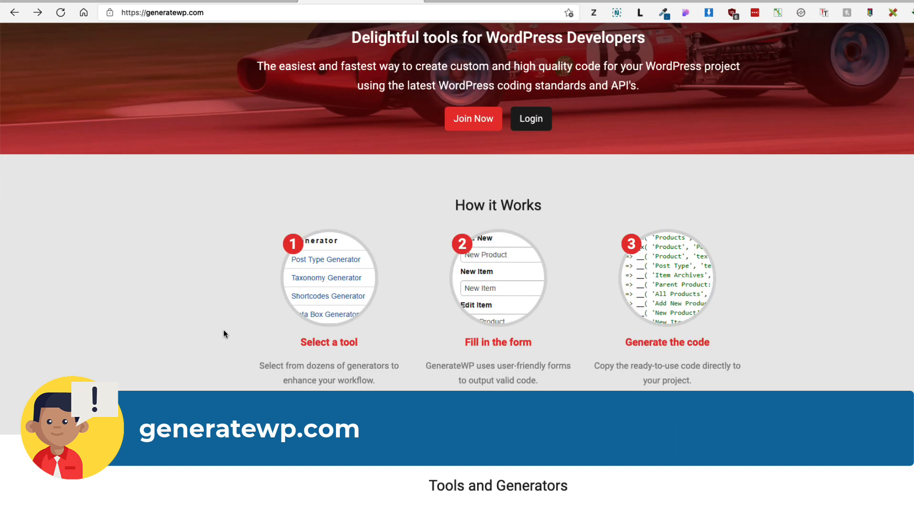
left_click(495, 322)
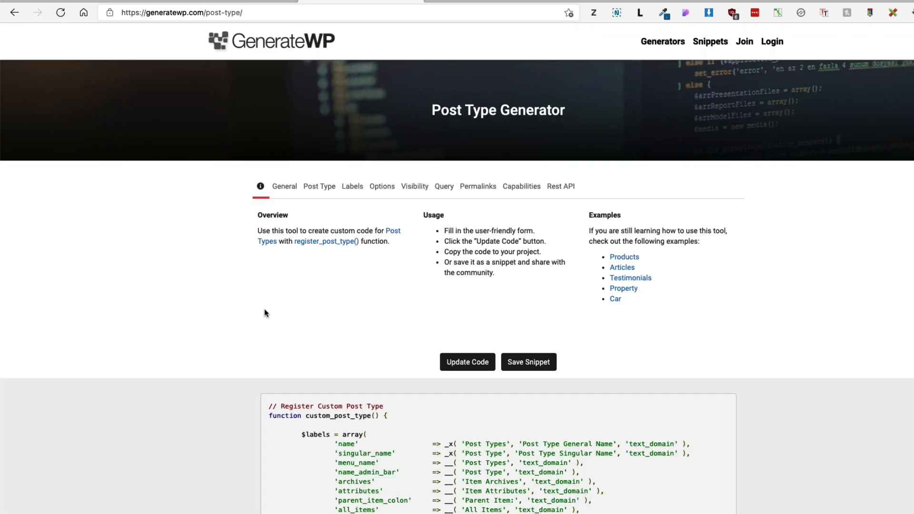
left_click(287, 190)
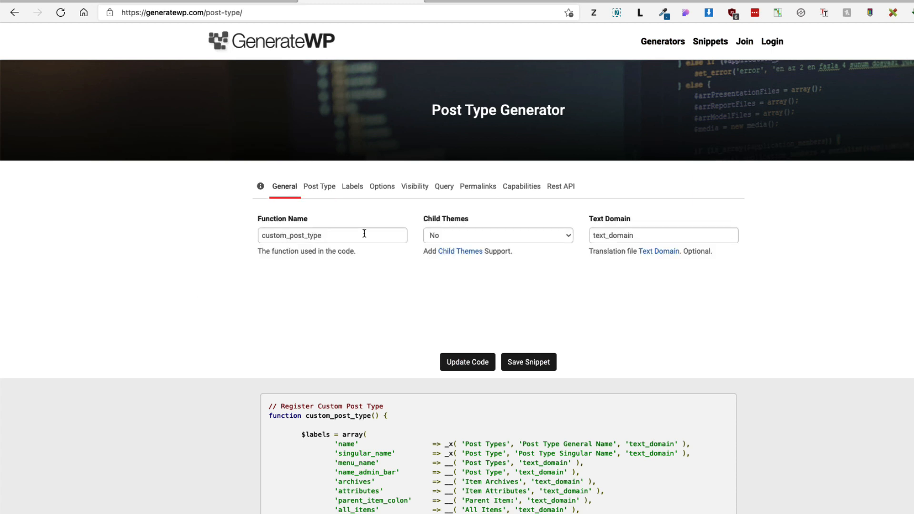
left_click(318, 236)
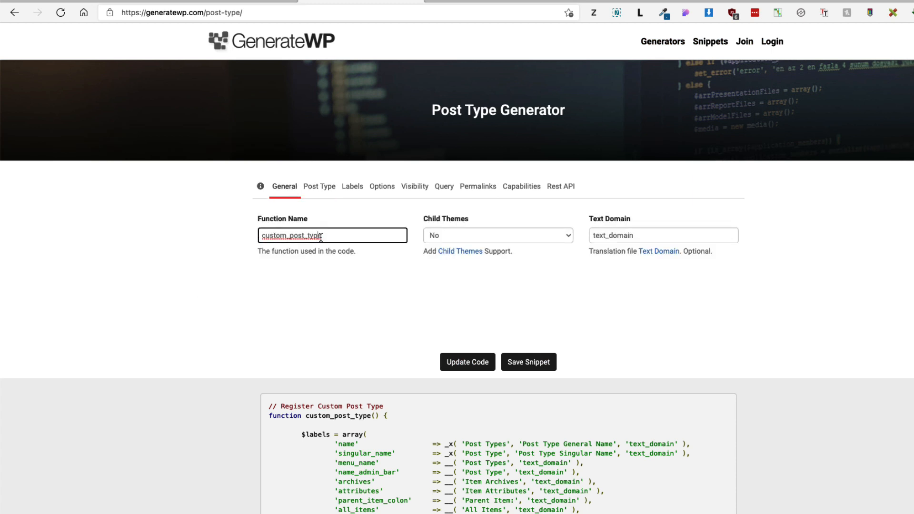
double_click(310, 236)
type("properties")
left_click(315, 188)
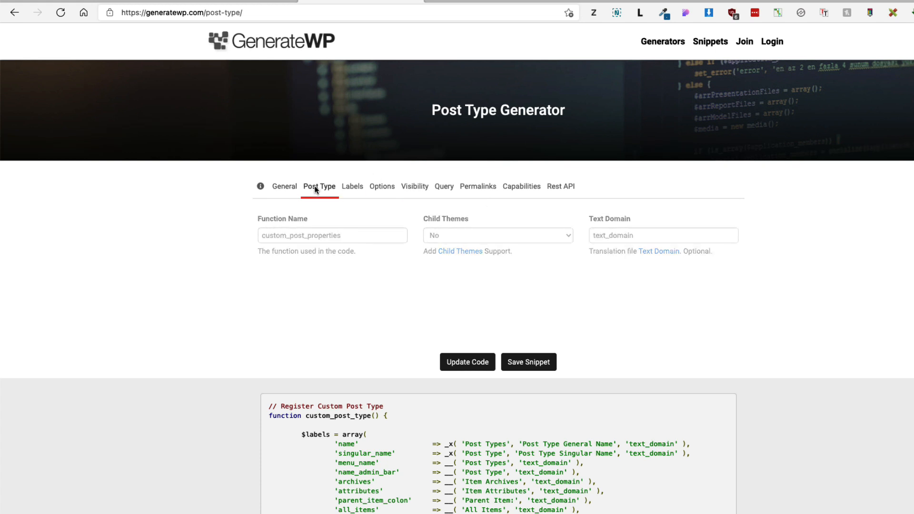
Step: Set the post type key to properties, singular name Property, plural Properties
left_click_drag(306, 236, 241, 237)
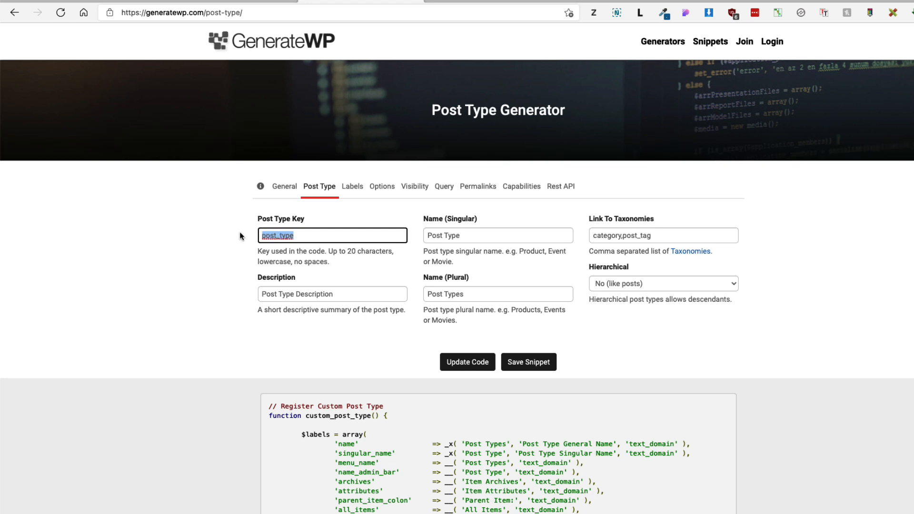
type("properties")
key("Tab")
type("Property")
key("super+a")
key("super+c")
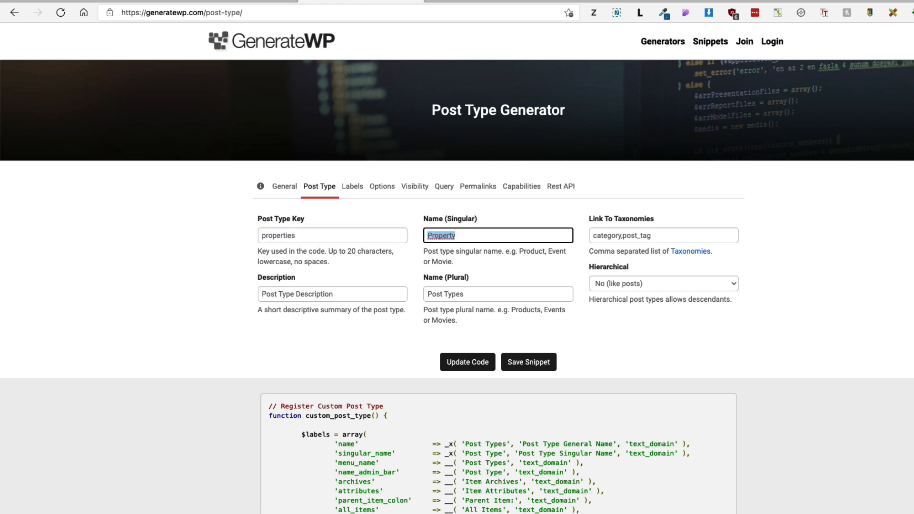
left_click(471, 282)
left_click(474, 292)
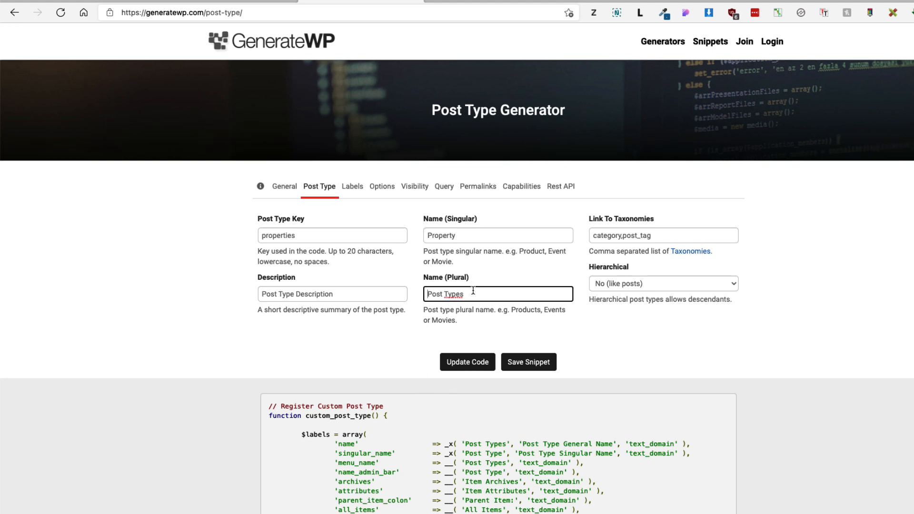
key("super+a")
key("super+v")
key("BackSpace")
type("ies")
left_click(608, 270)
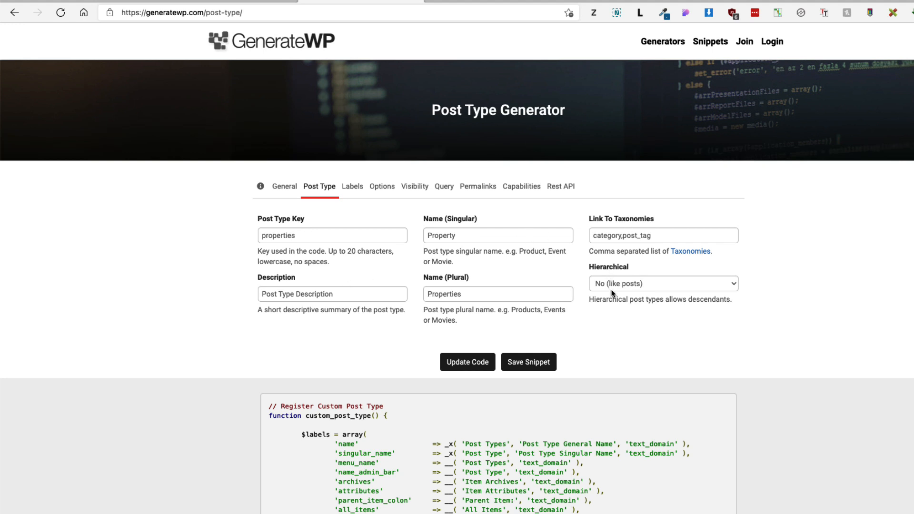
Step: Make it non-hierarchical, link taxonomies property_category,property_tag, and update the code
left_click(608, 284)
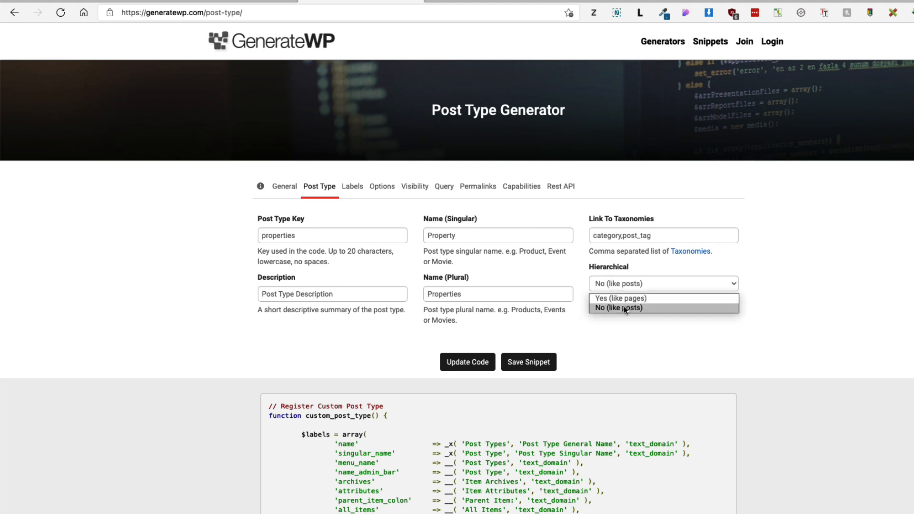
left_click(624, 308)
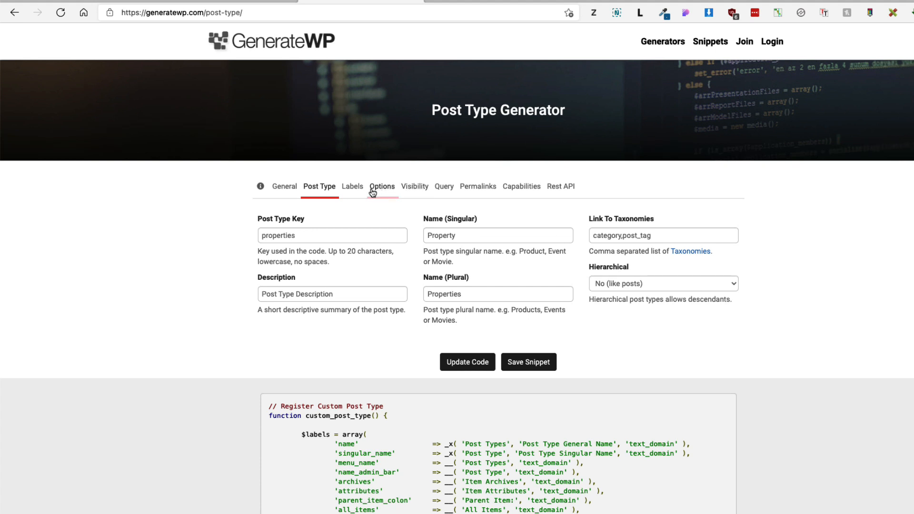
left_click(597, 234)
key("super+a")
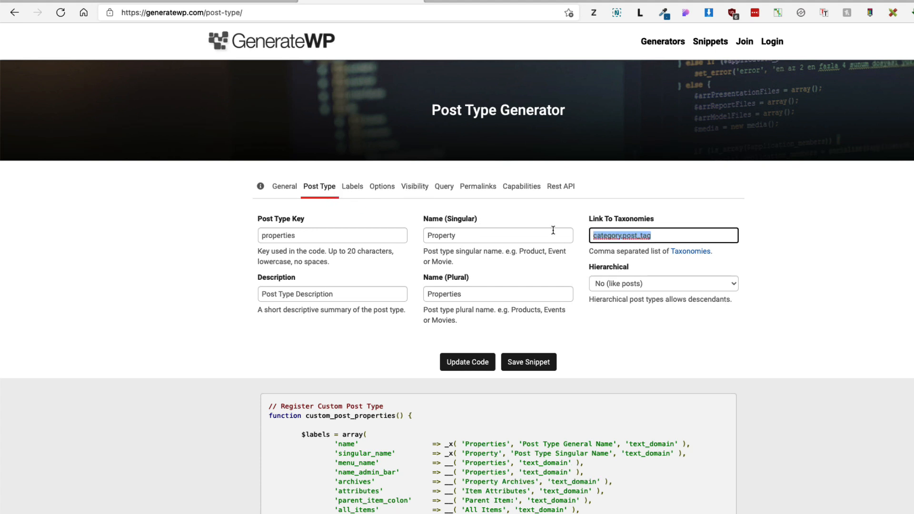
type("property")
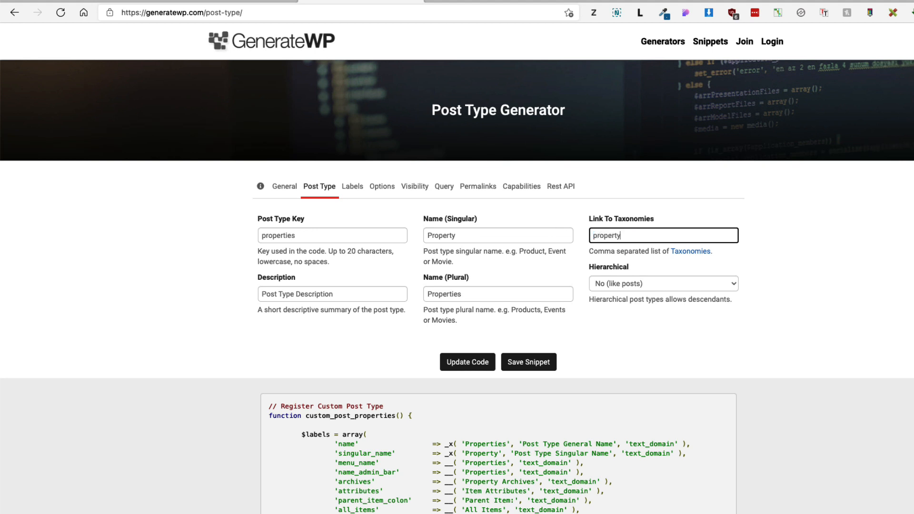
type("_category,property_t")
type("ags")
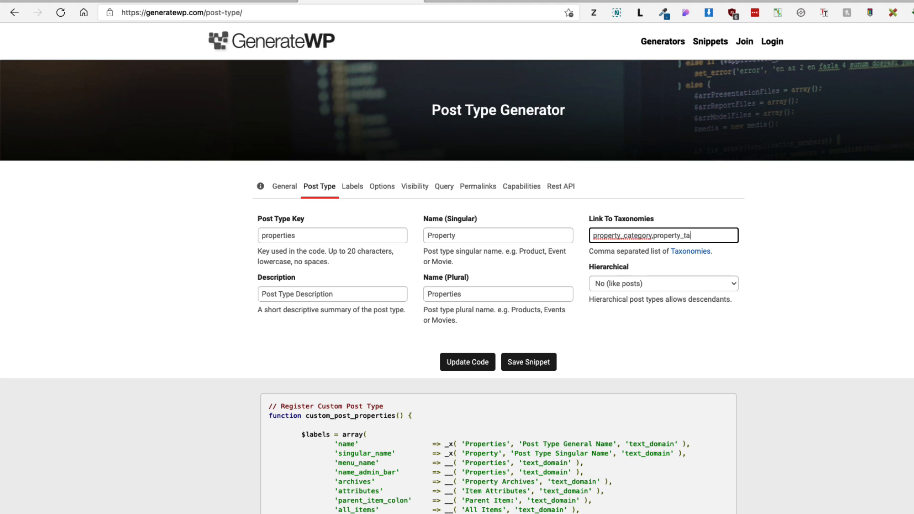
key("BackSpace")
left_click(460, 374)
left_click(353, 187)
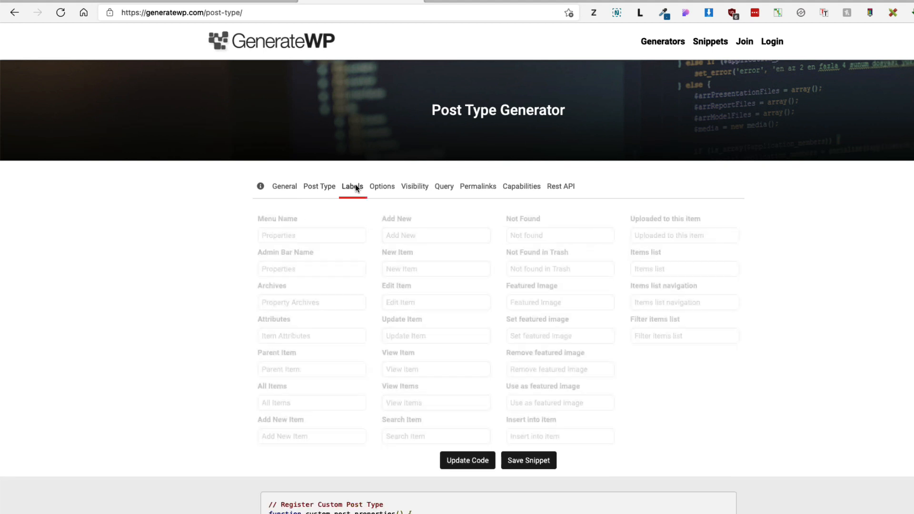
Step: Review the Labels, Supports, Visibility, Query, Permalinks, Capabilities and Rest API settings unchanged
double_click(299, 236)
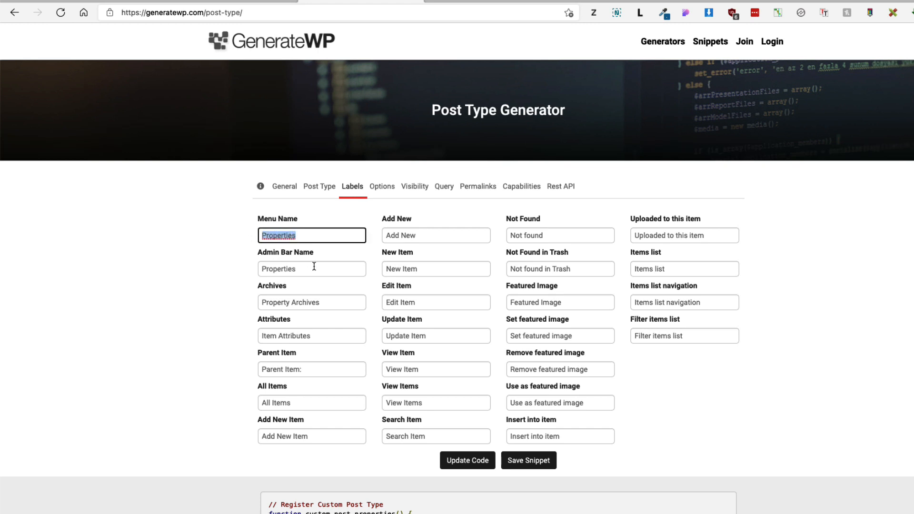
left_click(382, 186)
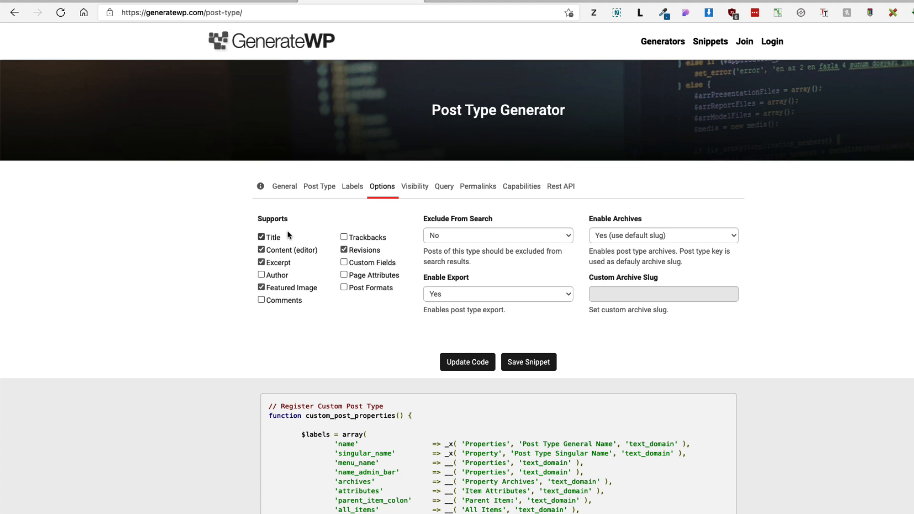
left_click(414, 190)
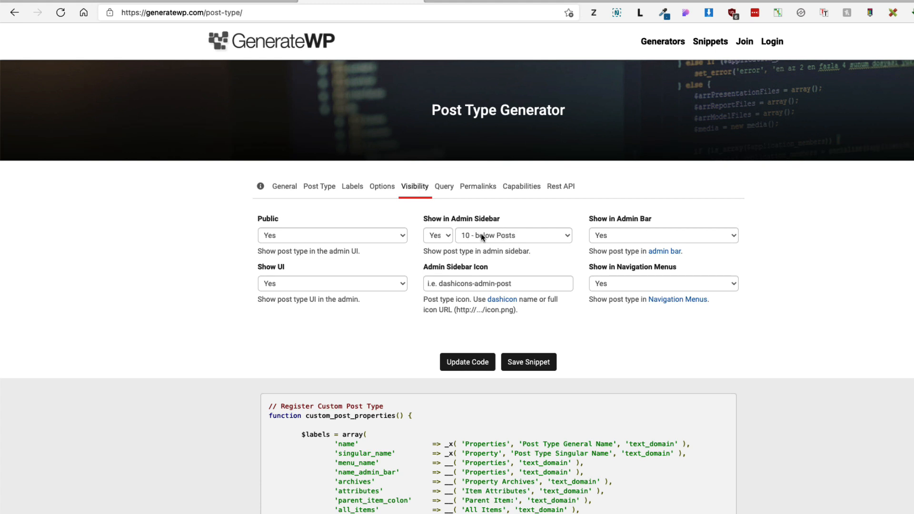
left_click(496, 235)
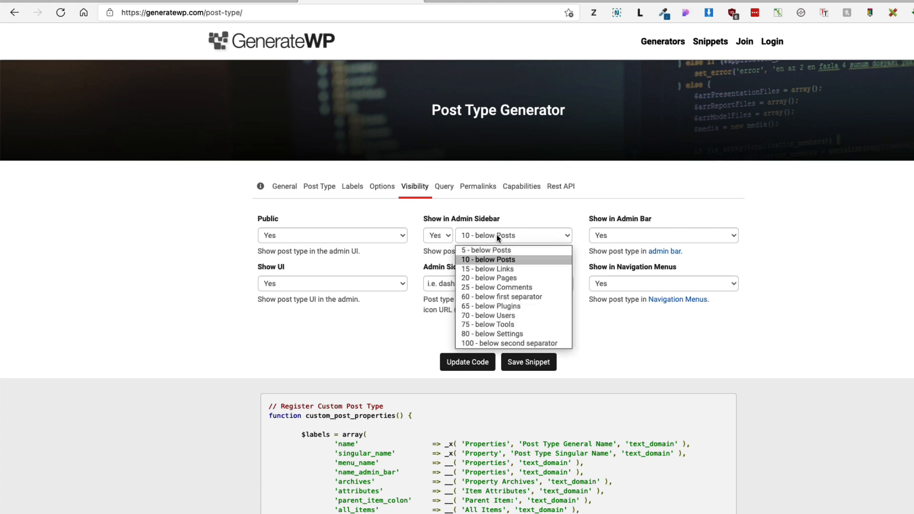
left_click(498, 209)
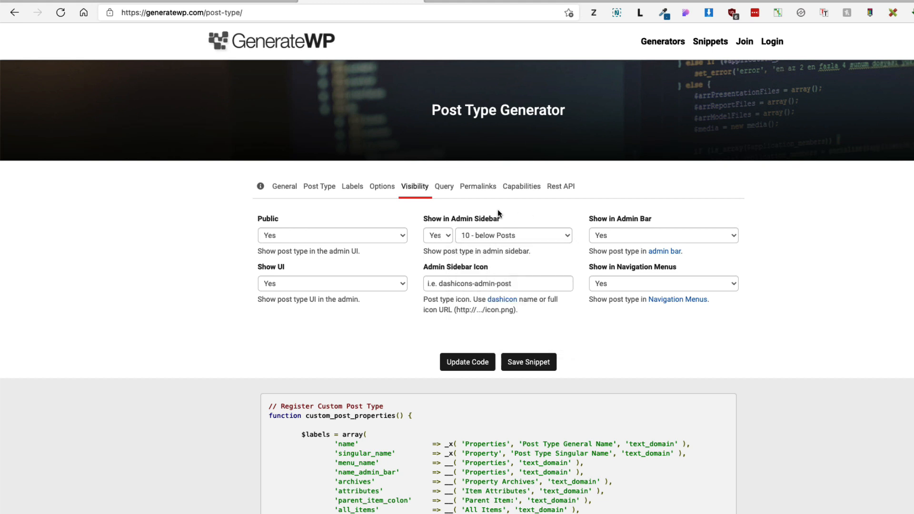
left_click(445, 188)
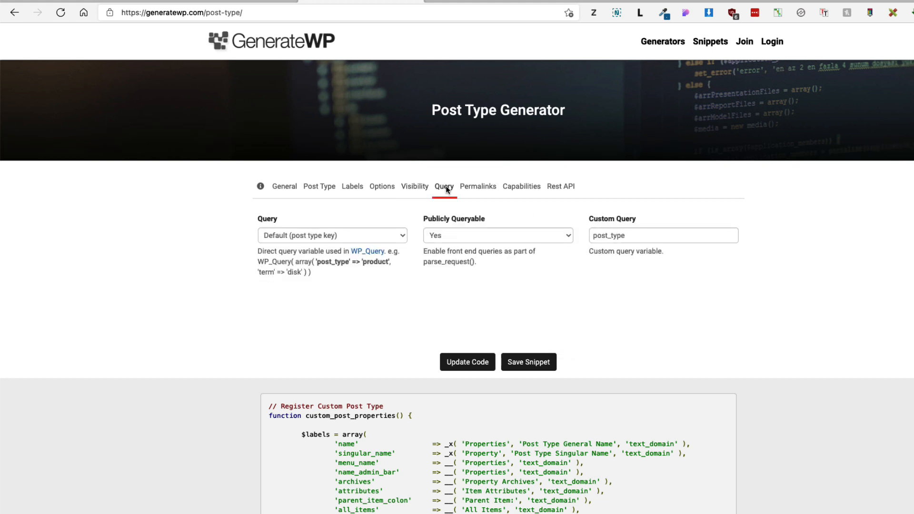
left_click(480, 187)
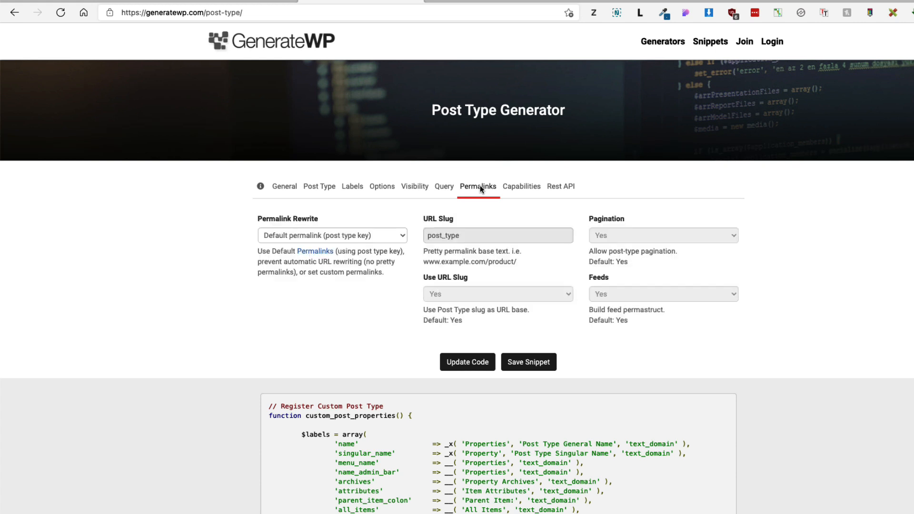
left_click(528, 192)
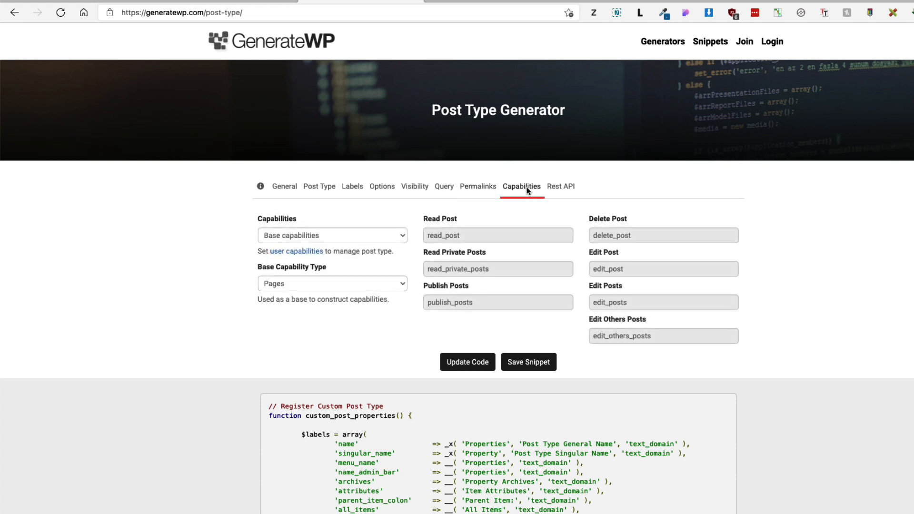
left_click(565, 190)
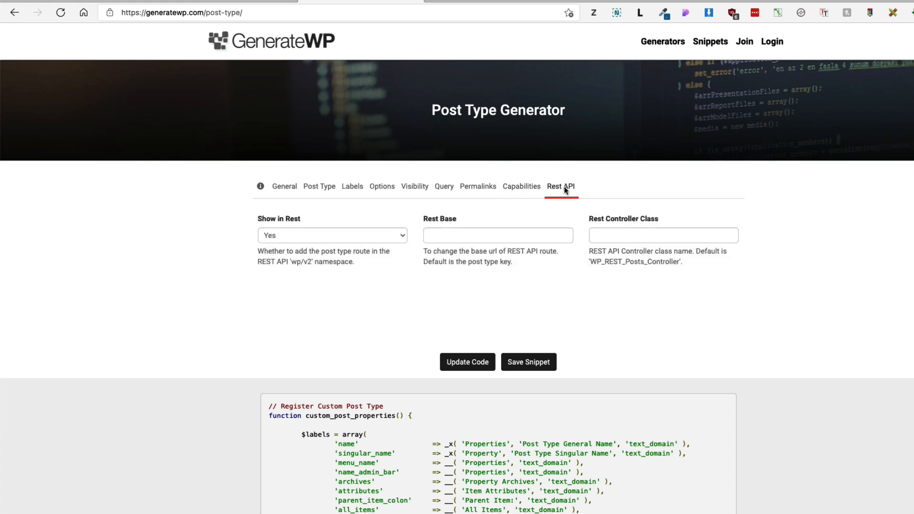
Step: Regenerate the properties post type code and select the generated code
left_click(468, 369)
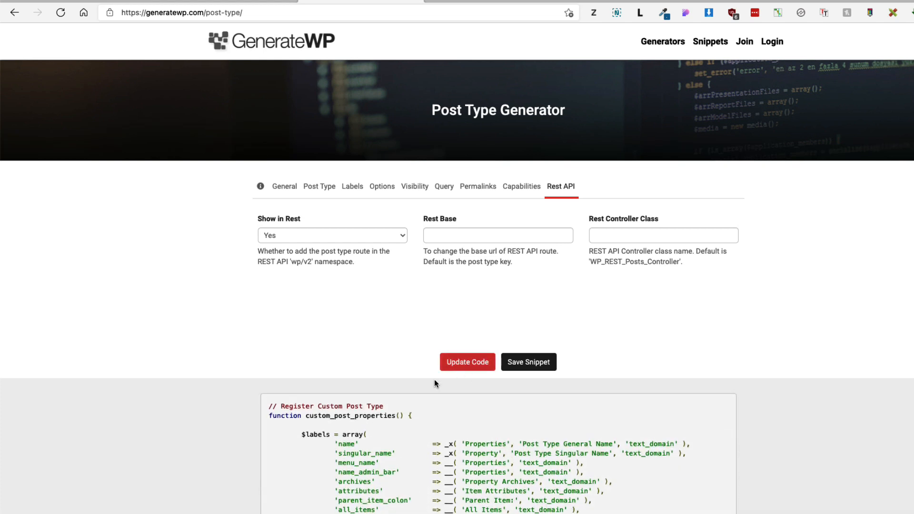
left_click_drag(268, 406, 518, 449)
key("ctrl+c")
scroll(358, 417, "down", 10)
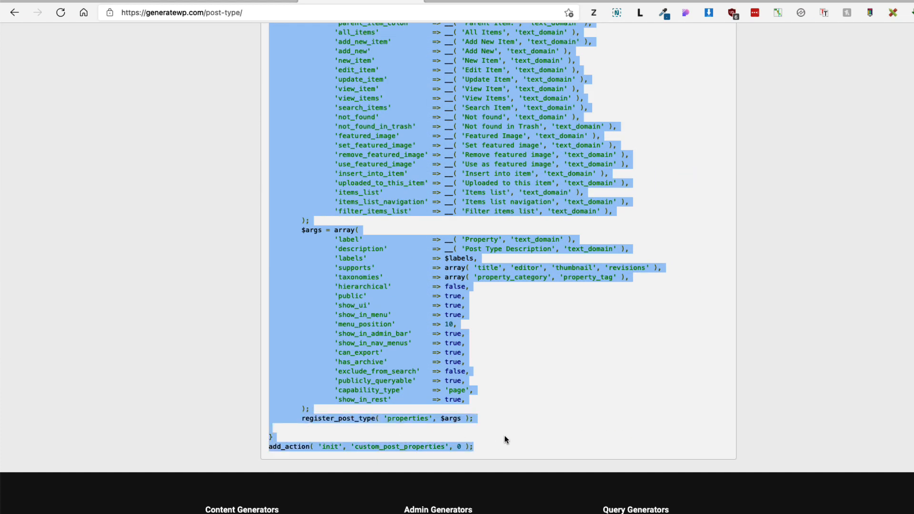
left_click(110, 1)
Step: Start a new snippet and paste the generated post type code
mouse_move(82, 269)
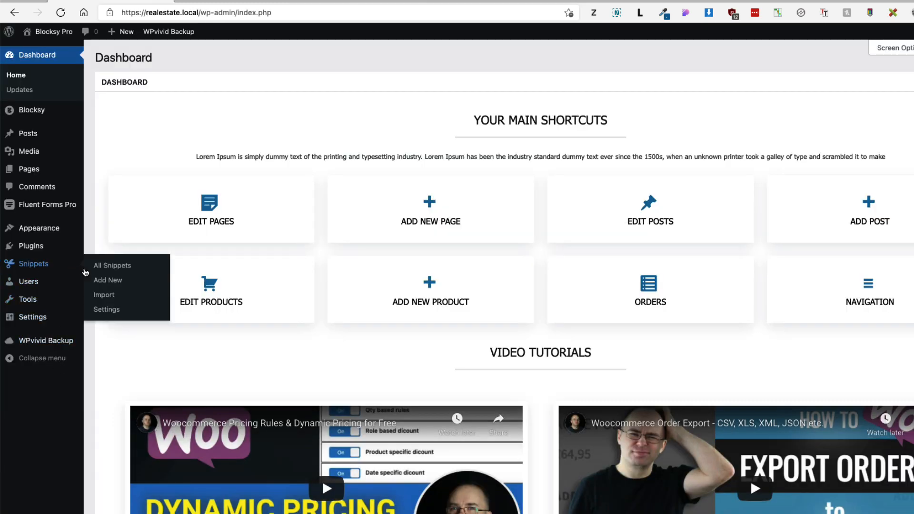
left_click(110, 281)
left_click(247, 182)
key("ctrl+v")
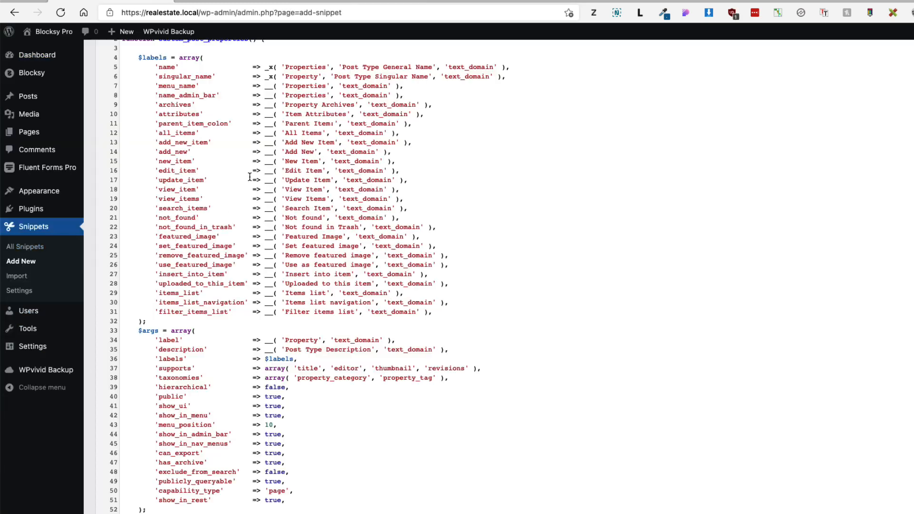
scroll(334, 223, "up", 2)
scroll(334, 224, "up", 2)
Step: Name the snippet 'Property CPT' and save and activate it
left_click(150, 79)
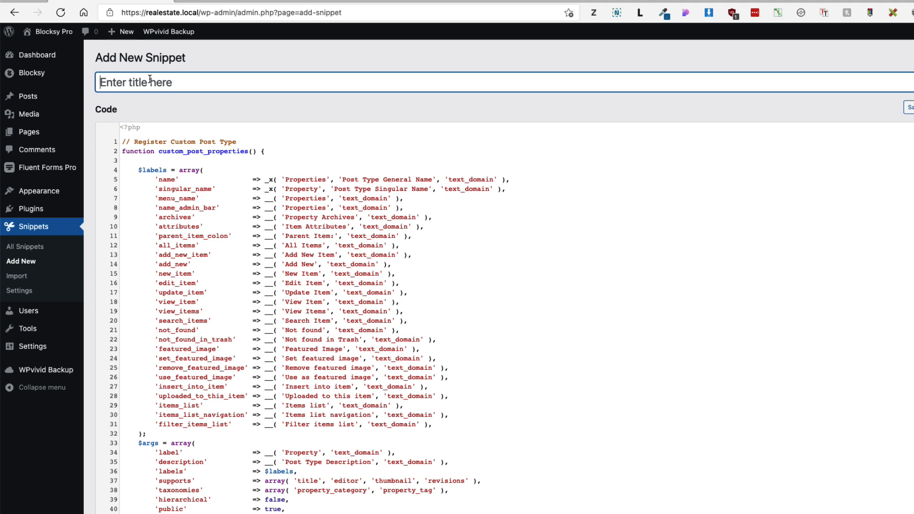
type("Property CPT")
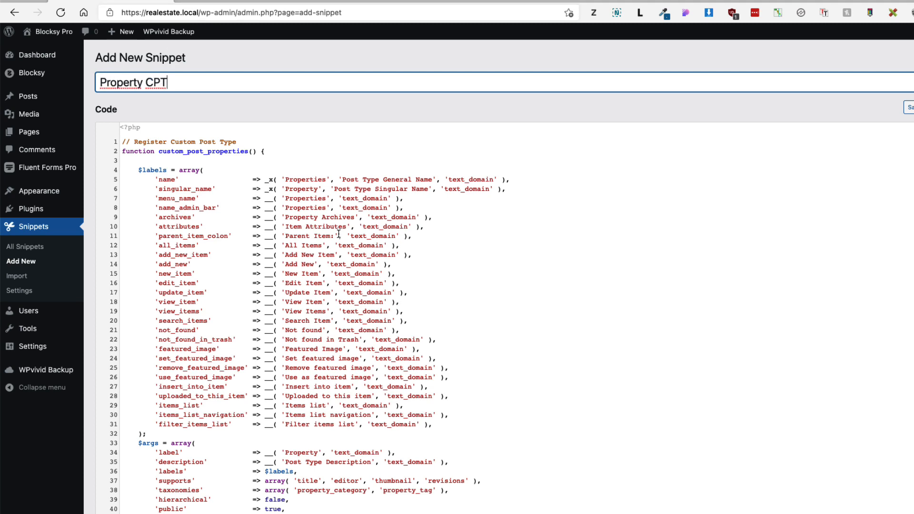
scroll(345, 234, "down", 1)
scroll(345, 233, "down", 10)
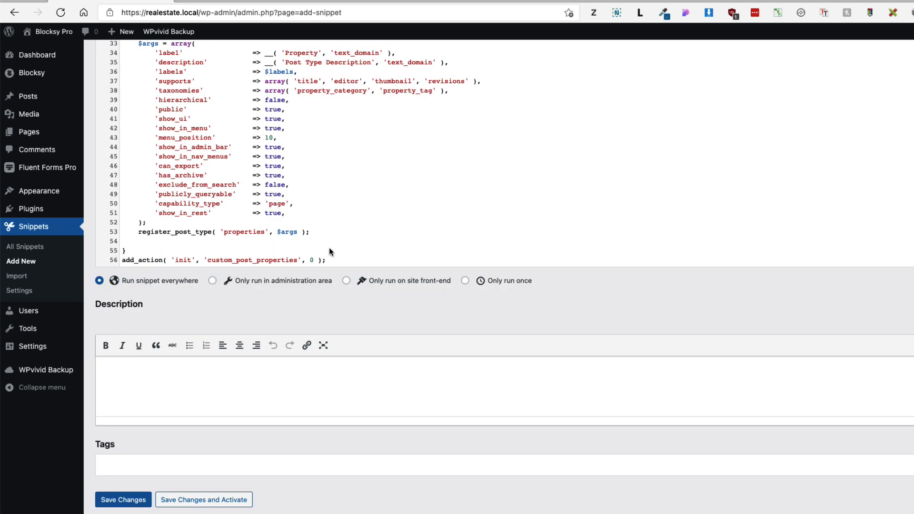
left_click(209, 501)
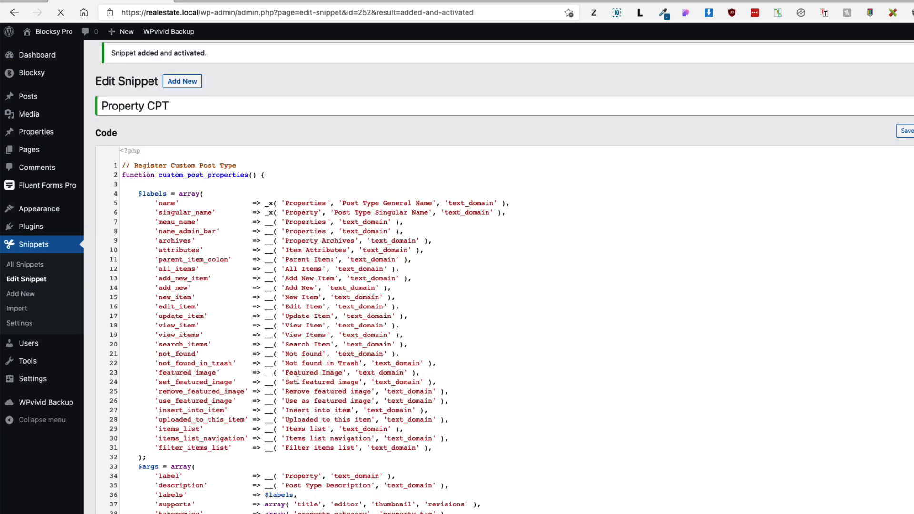
mouse_move(46, 138)
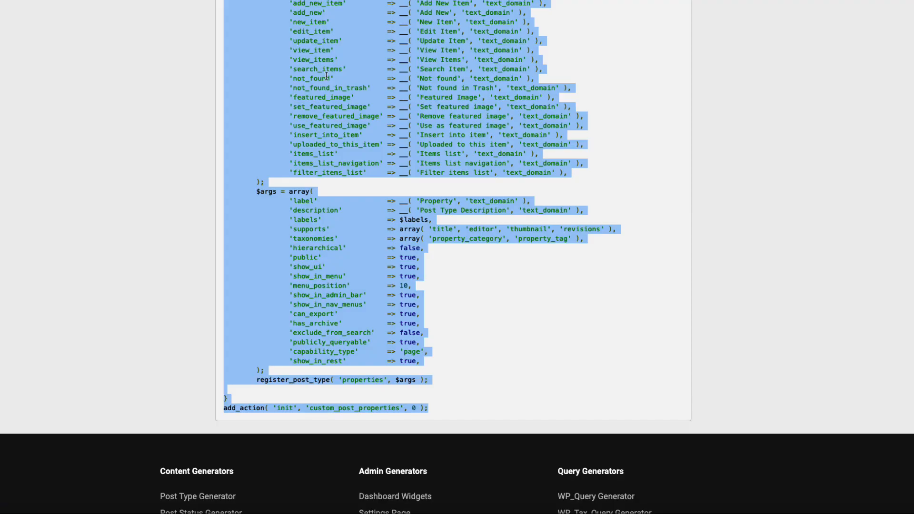
scroll(326, 76, "up", 10)
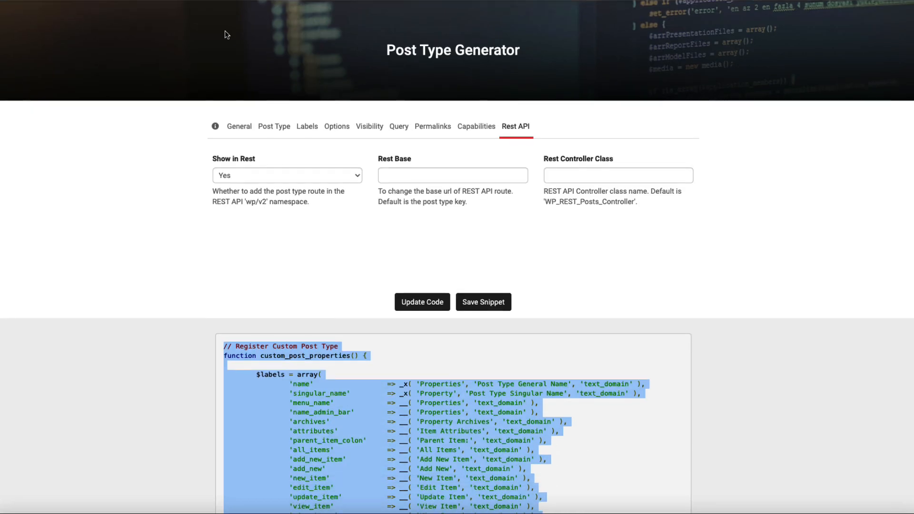
Step: Open the Taxonomy Generator and set the function name to property_category
left_click(229, 10)
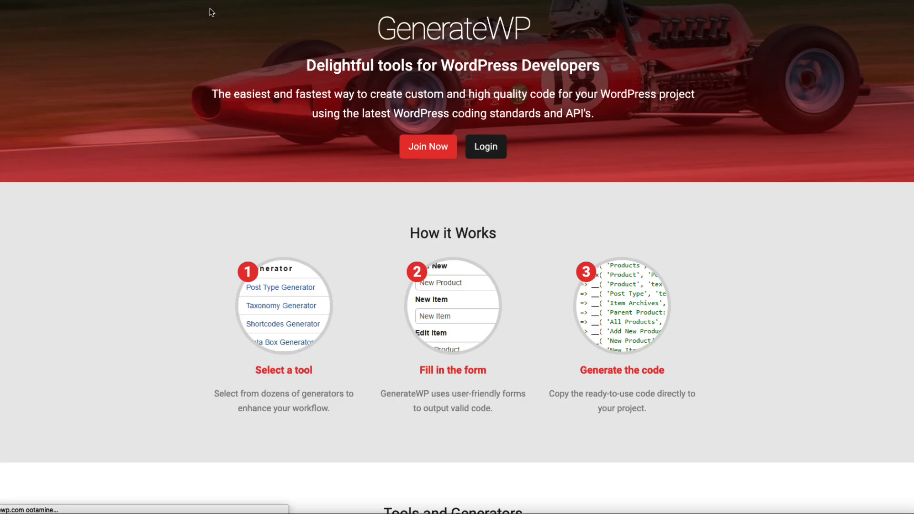
scroll(485, 293, "down", 8)
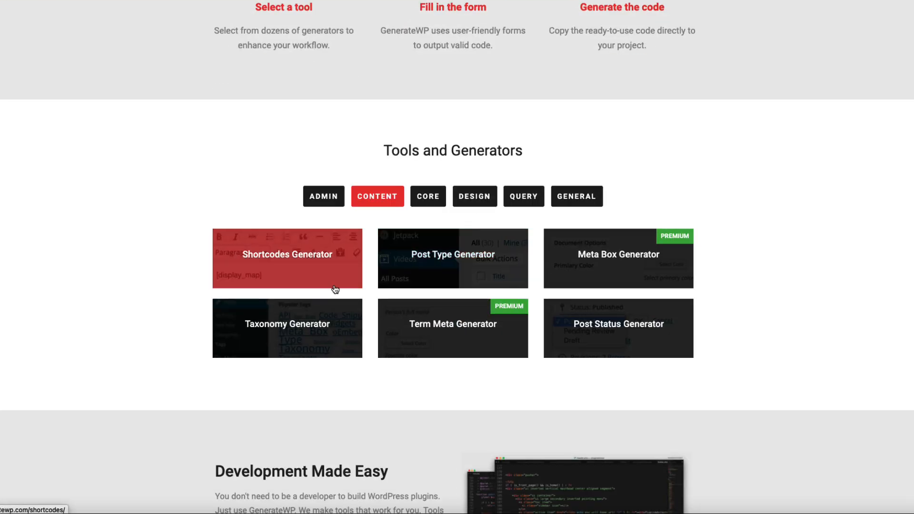
left_click(271, 329)
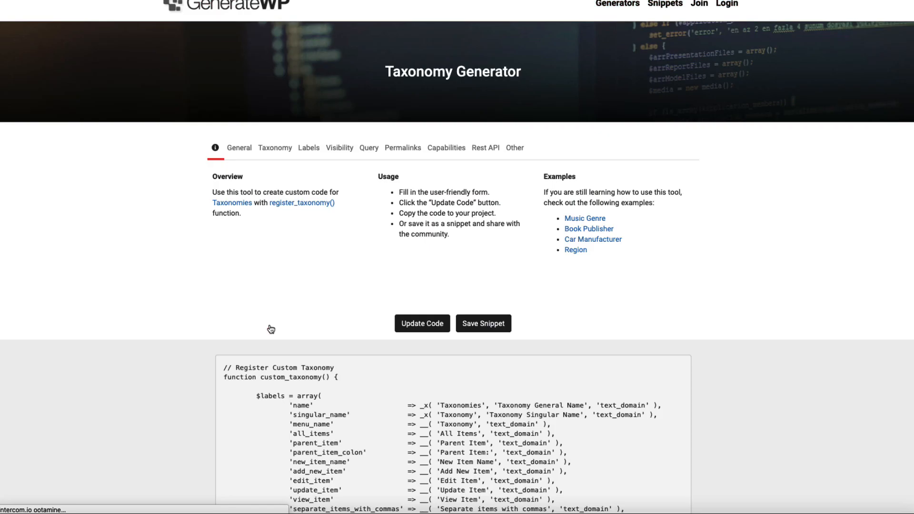
left_click(243, 148)
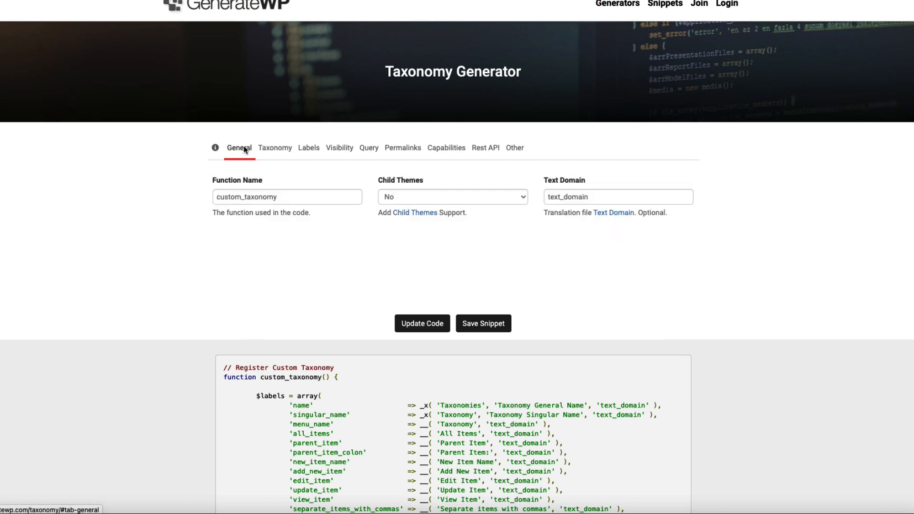
left_click(280, 196)
left_click_drag(281, 198, 156, 188)
type("property_category")
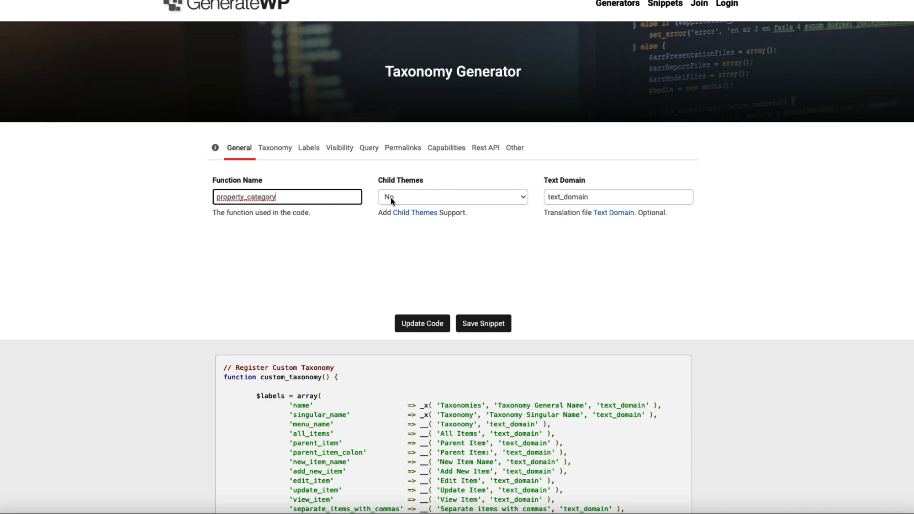
Step: Set taxonomy key property_category, singular name Category, plural Categories
left_click(281, 149)
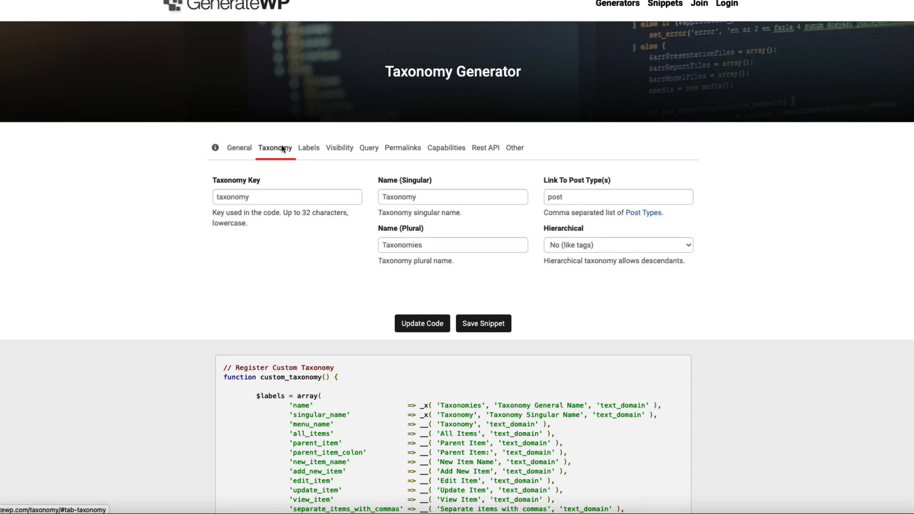
left_click(255, 196)
type("property")
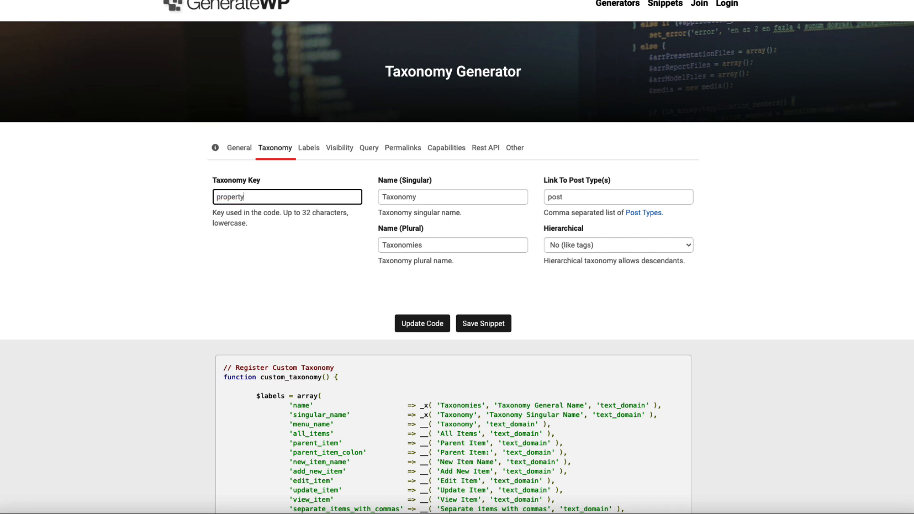
type("_categoruy")
key("BackSpace")
key("BackSpace")
type("y")
key("Tab")
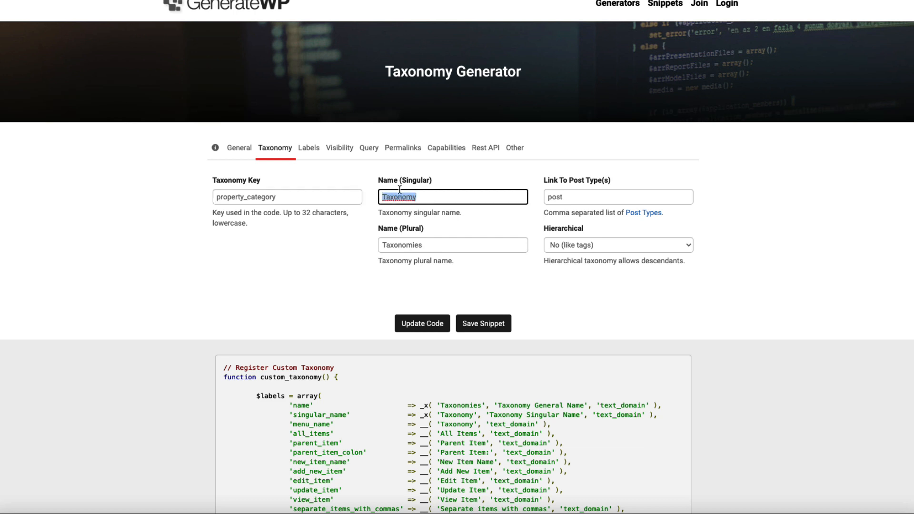
type("Category")
key("Tab")
type("Cat")
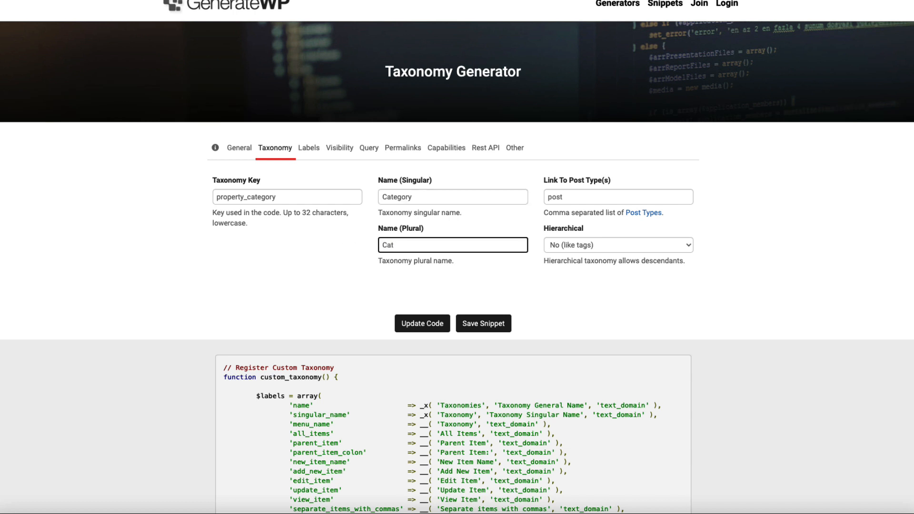
type("egories")
left_click(664, 183)
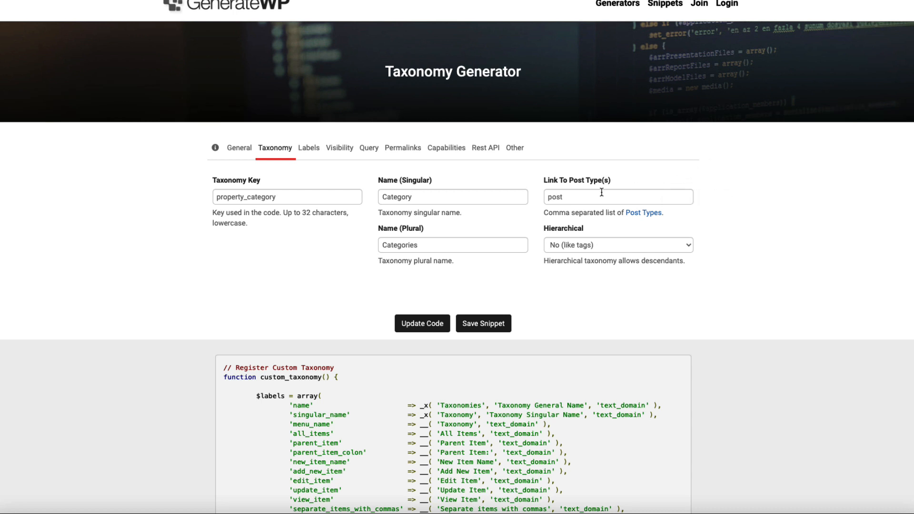
Step: Link the taxonomy to the properties post type and make it hierarchical
key("Tab")
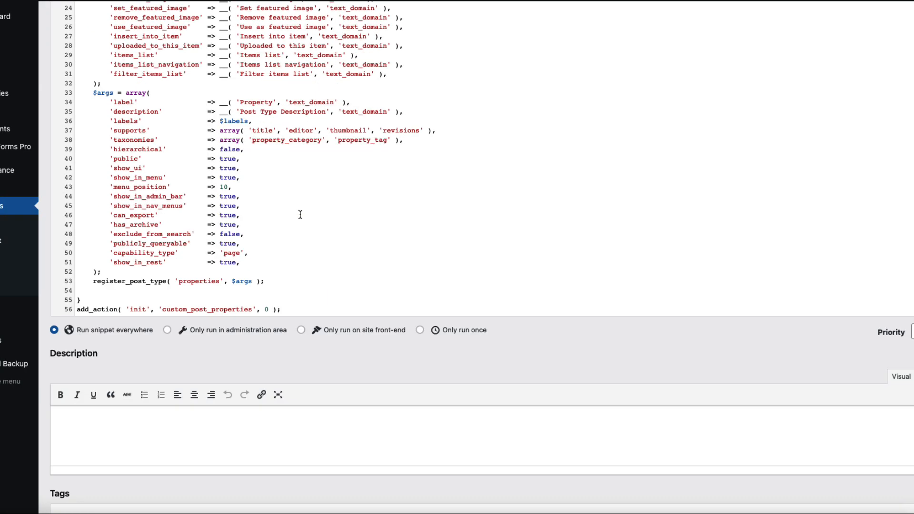
scroll(300, 212, "up", 1)
left_click_drag(220, 288, 180, 290)
key("ctrl+c")
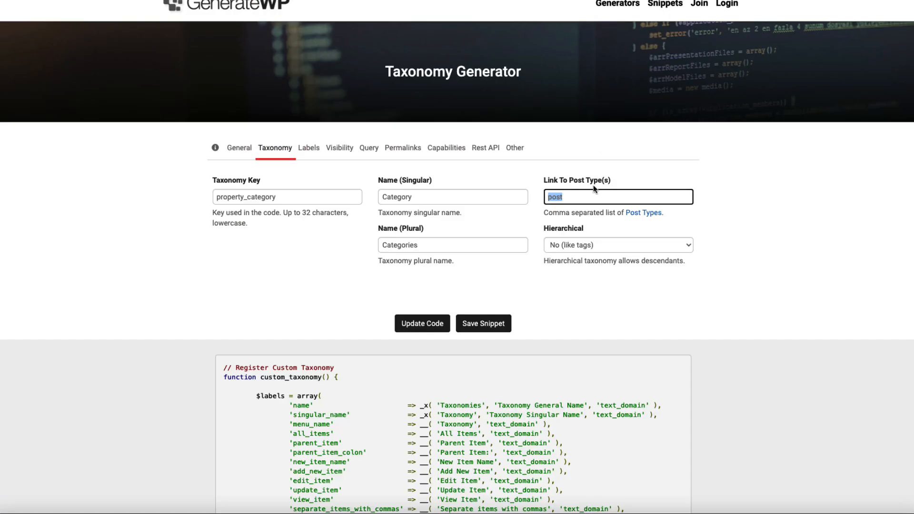
left_click(577, 200)
double_click(577, 201)
key("ctrl+v")
left_click(593, 246)
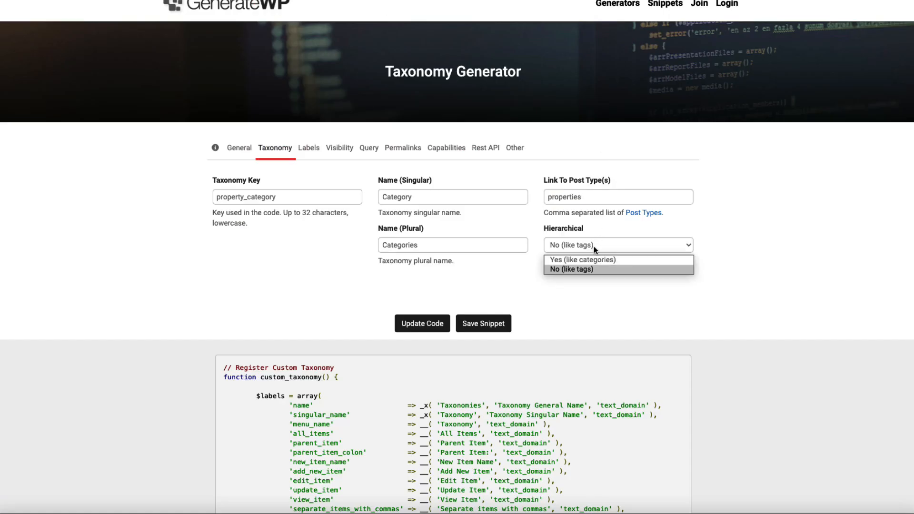
left_click(567, 260)
left_click(774, 214)
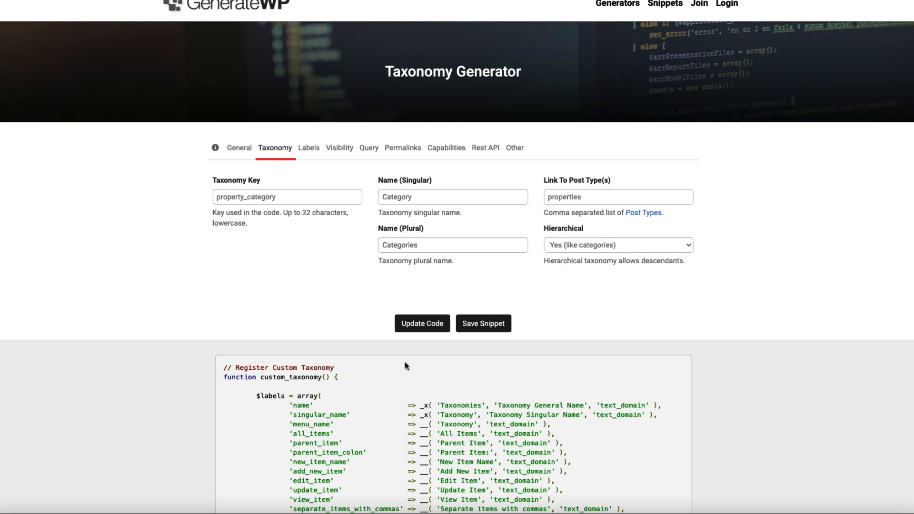
left_click(309, 147)
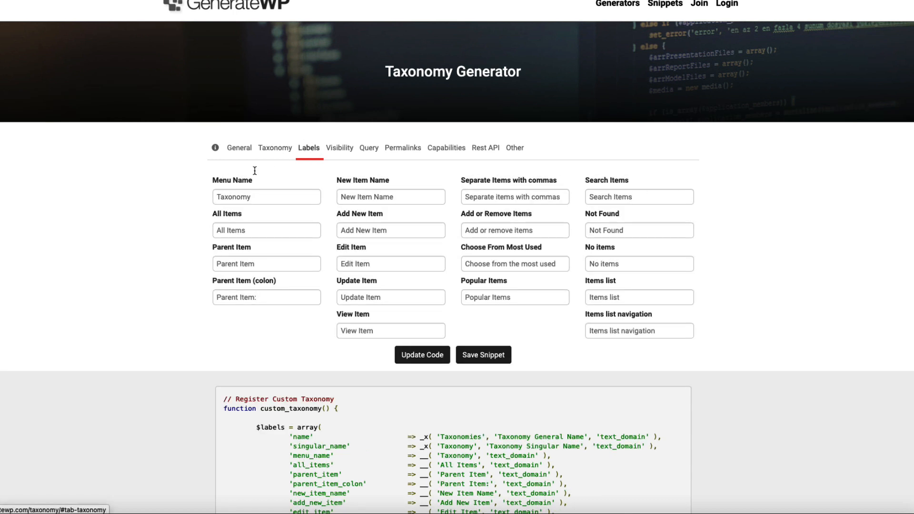
Step: Set the taxonomy's Menu Name label to Categories and review the visibility, permalink and capability settings
double_click(236, 197)
type("Categories")
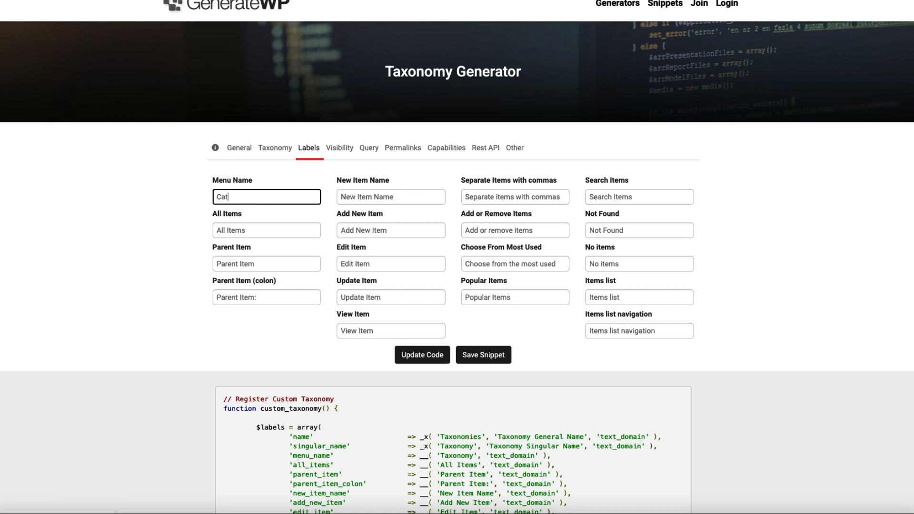
left_click(347, 154)
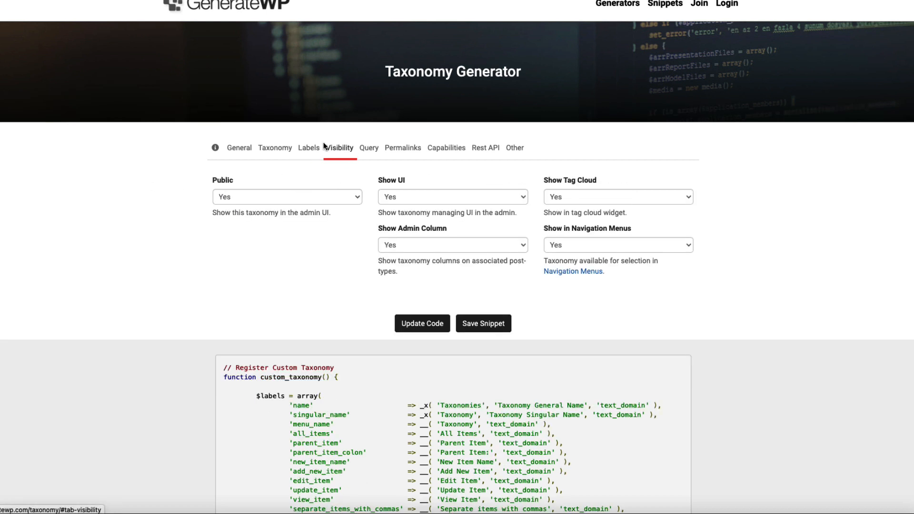
left_click(398, 147)
left_click(455, 149)
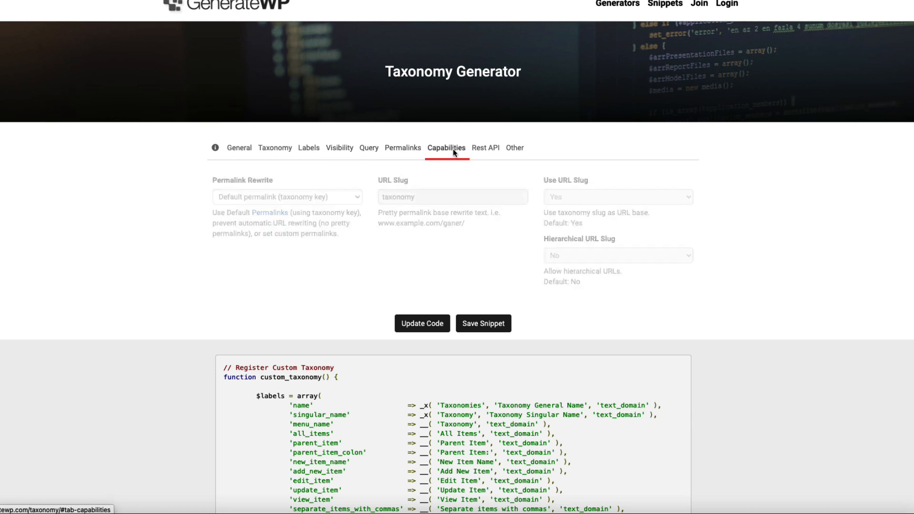
Step: Set Show in Rest to Yes, regenerate the taxonomy code and select it
left_click(487, 150)
left_click(245, 199)
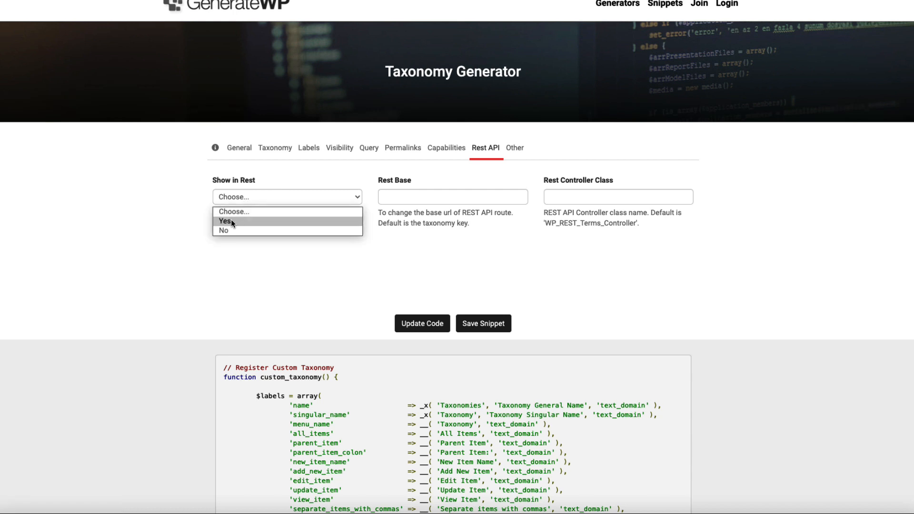
left_click(231, 220)
left_click(422, 327)
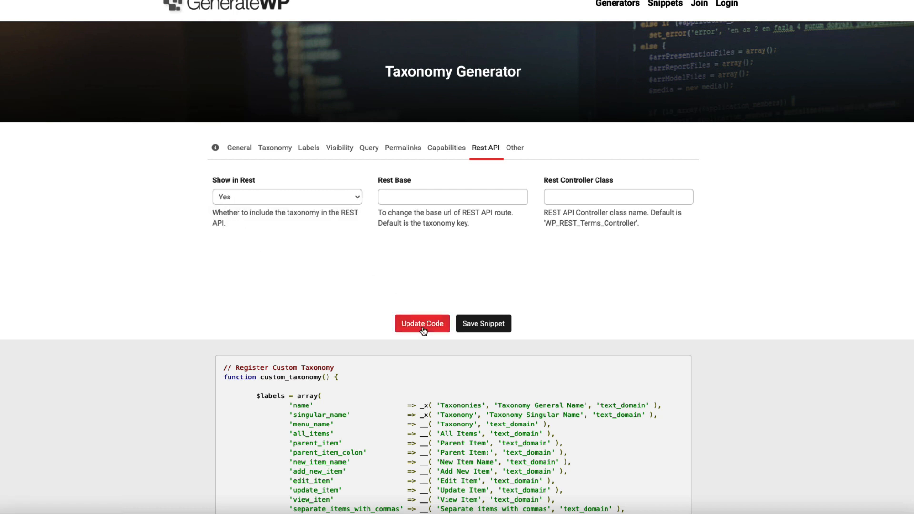
scroll(422, 328, "down", 4)
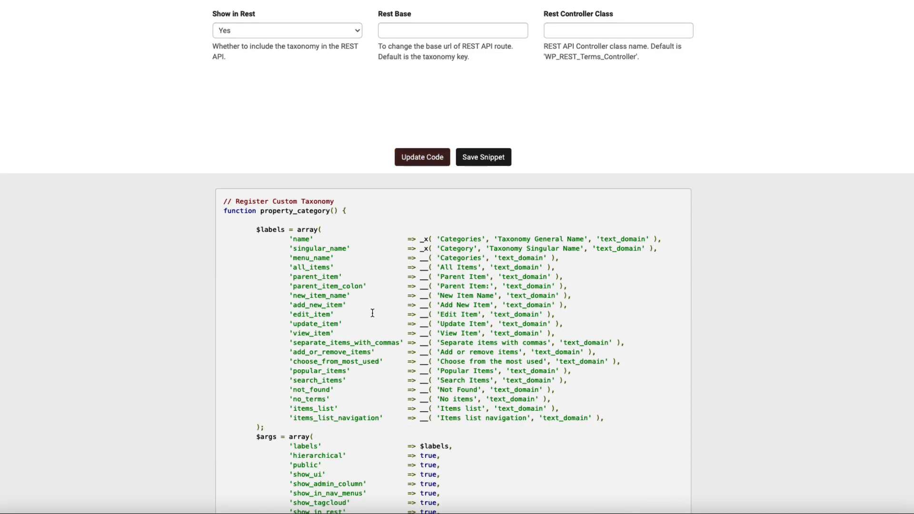
left_click(295, 260)
key("super+c")
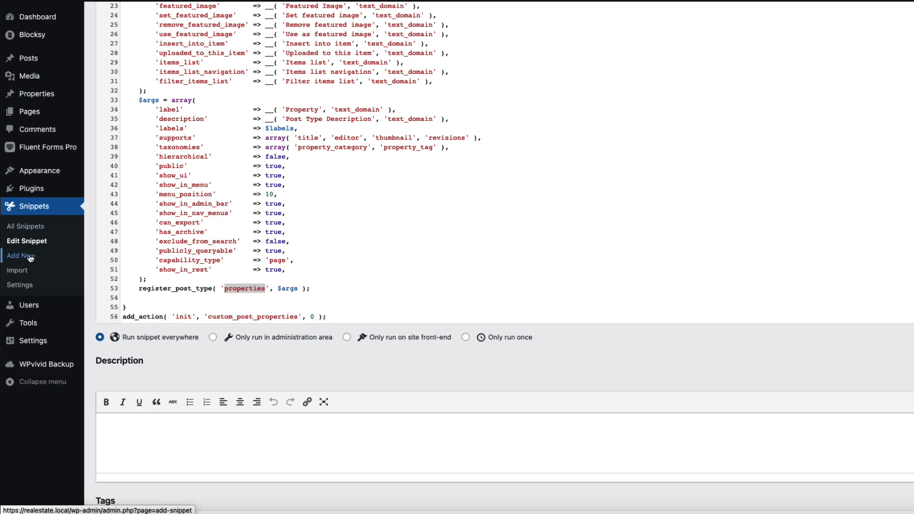
Step: Create a new snippet with the taxonomy code, titled 'Property category taxonomy'
left_click(30, 257)
left_click(259, 142)
key("super+v")
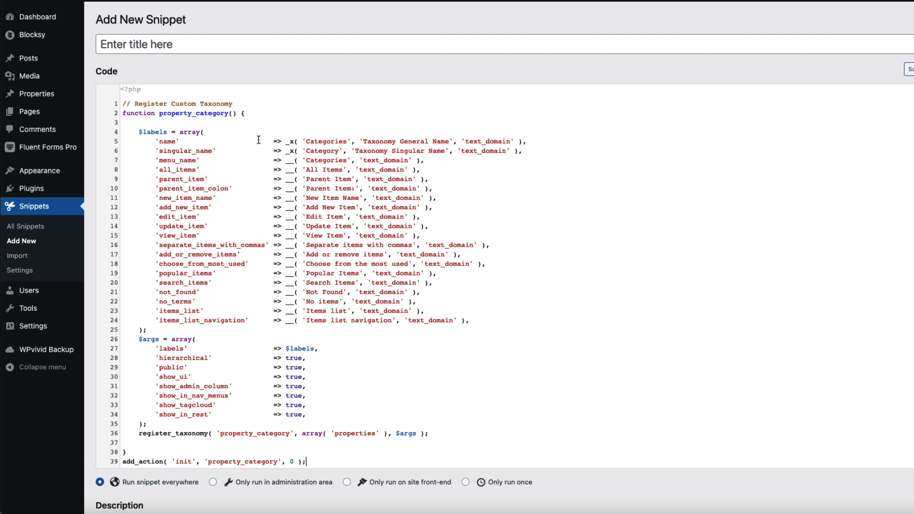
left_click(177, 46)
type("Property category taxonomy")
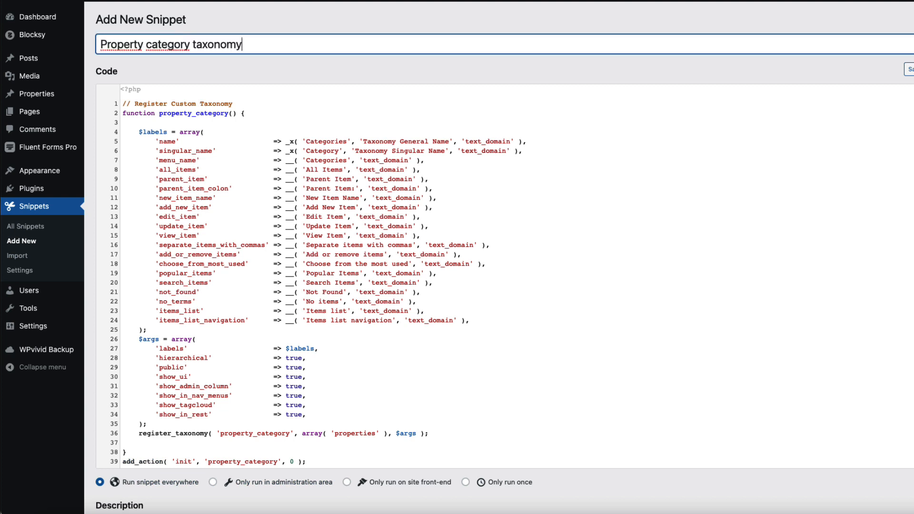
scroll(378, 172, "down", 1)
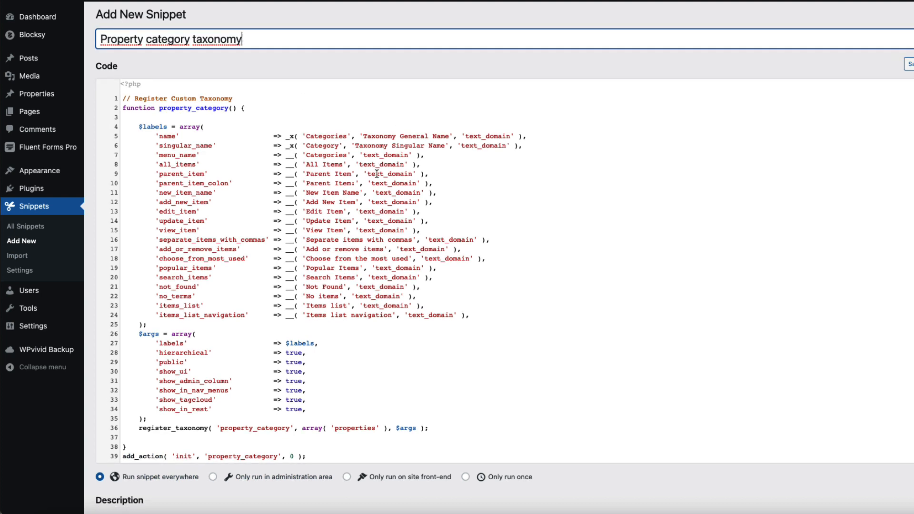
scroll(378, 173, "down", 5)
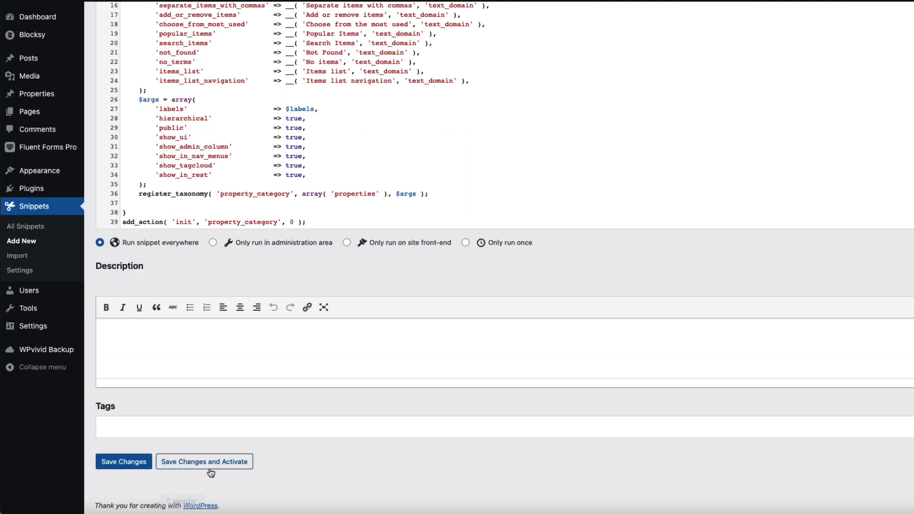
Step: Save and activate the snippet, then open Properties > Categories
left_click(218, 462)
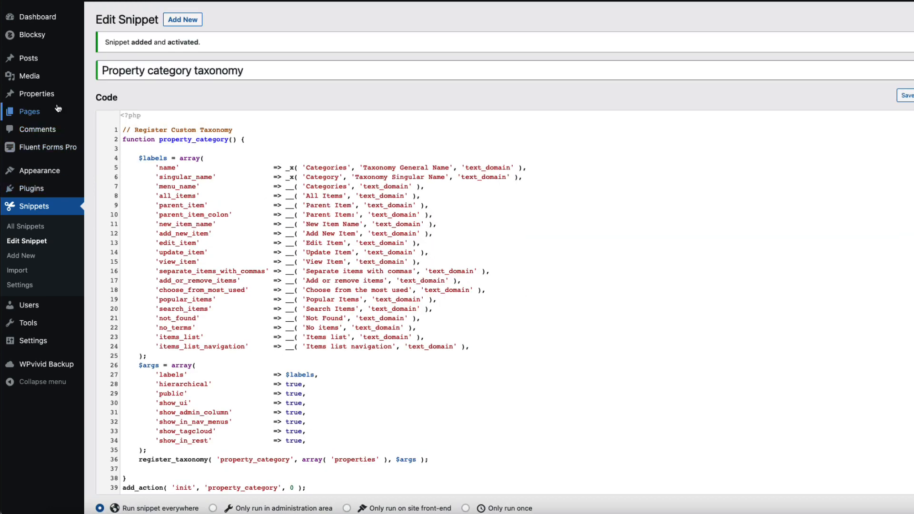
mouse_move(55, 98)
left_click(129, 128)
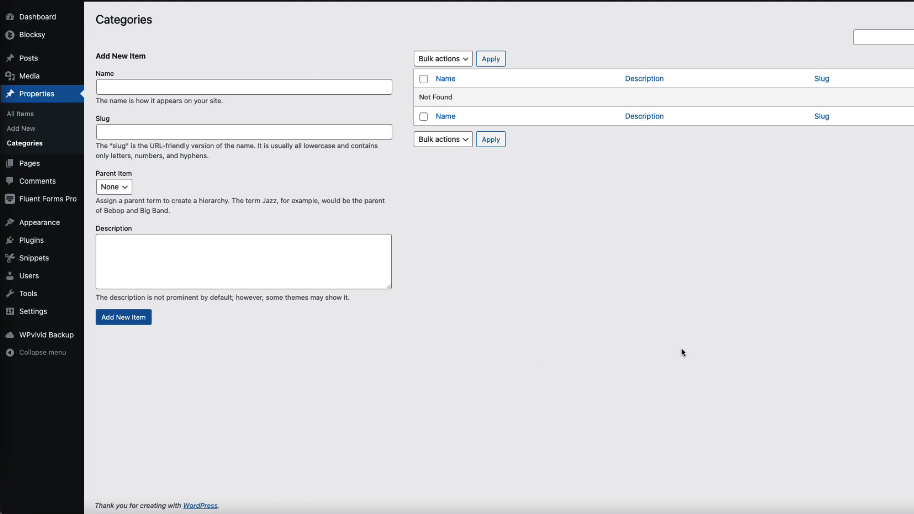
left_click(641, 295)
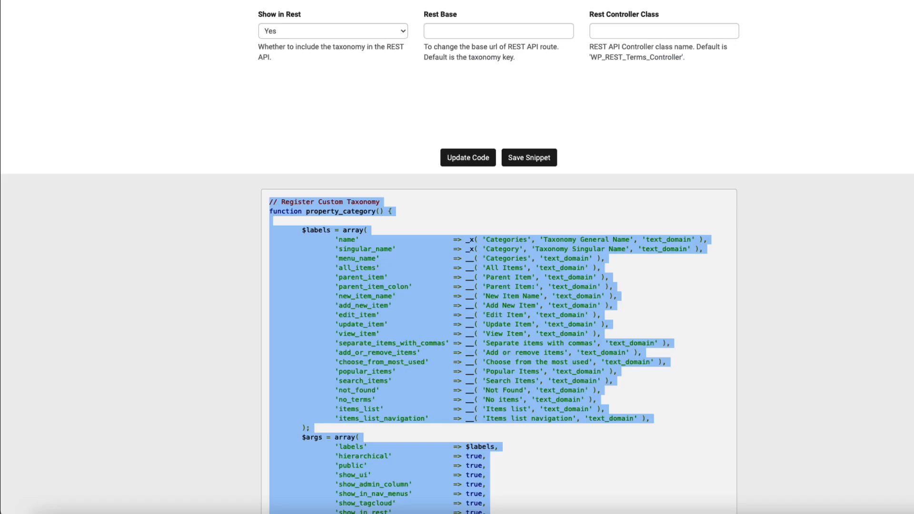
Step: Change the function name and taxonomy key from category to property_size
scroll(292, 235, "up", 5)
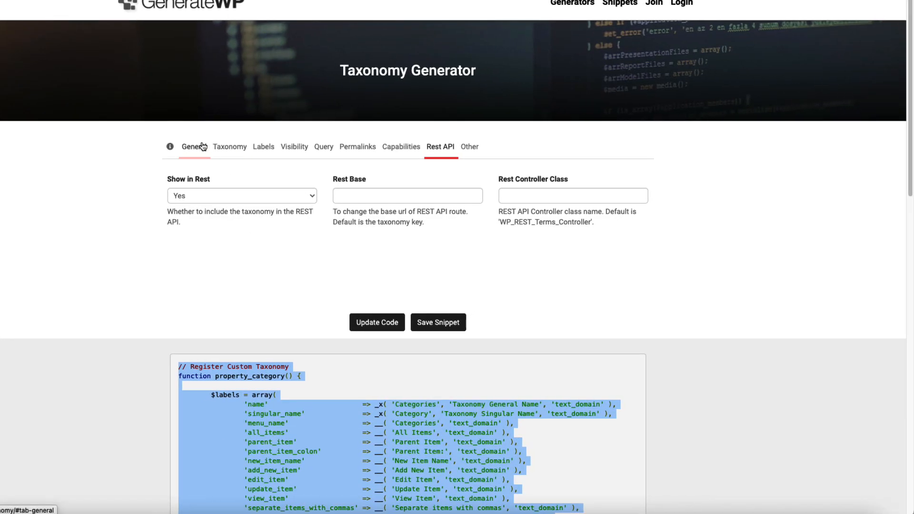
left_click(220, 149)
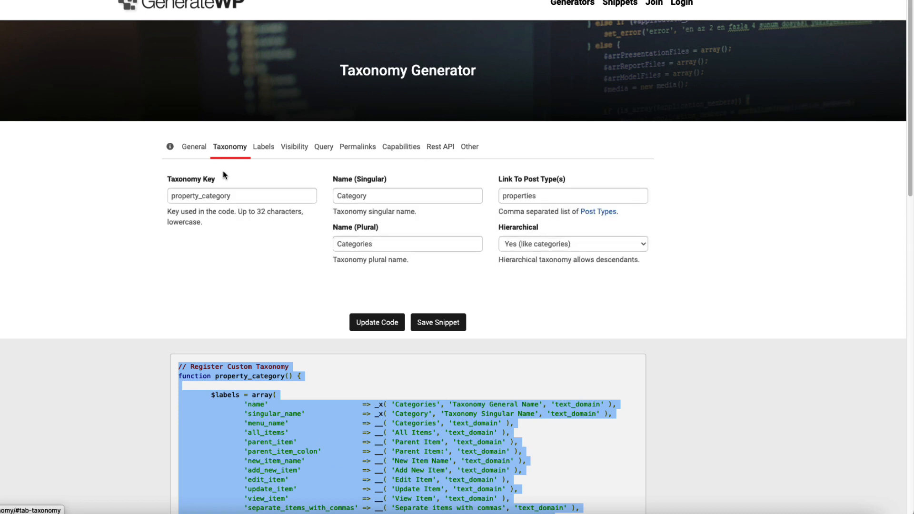
left_click(194, 147)
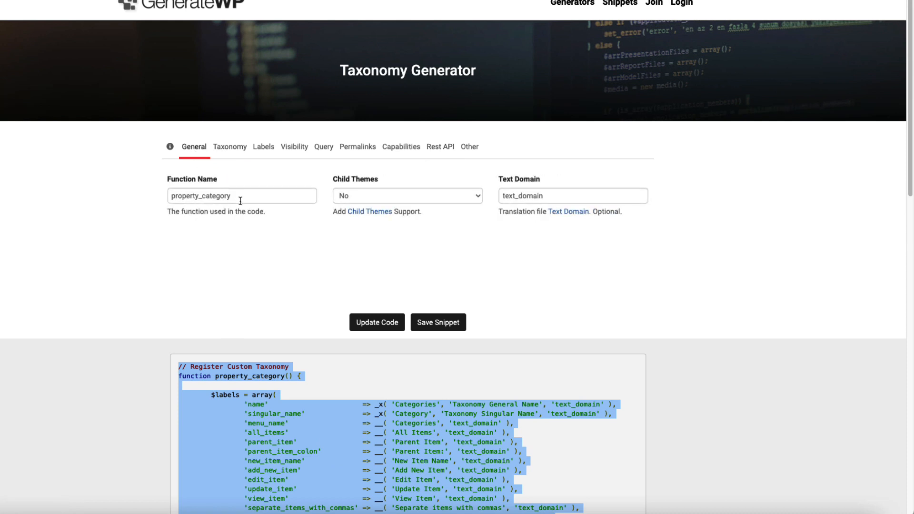
left_click_drag(240, 201, 202, 197)
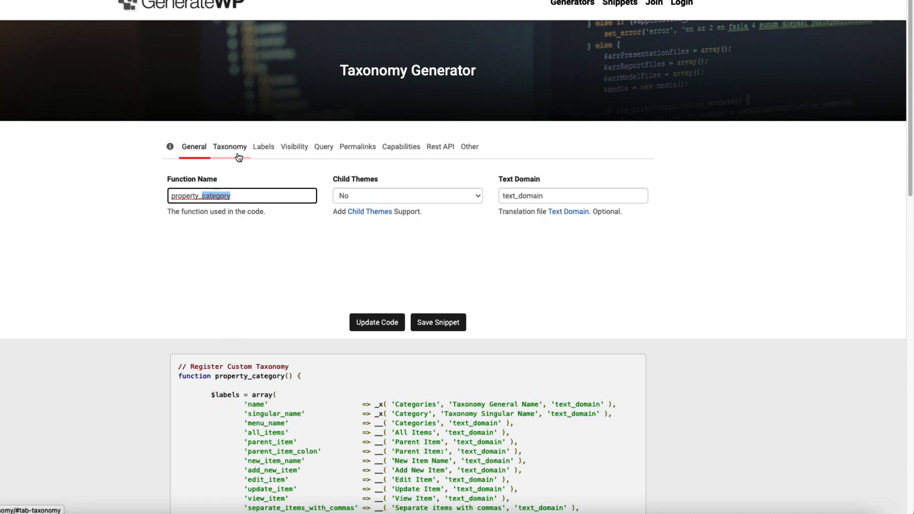
type("siz")
left_click(235, 152)
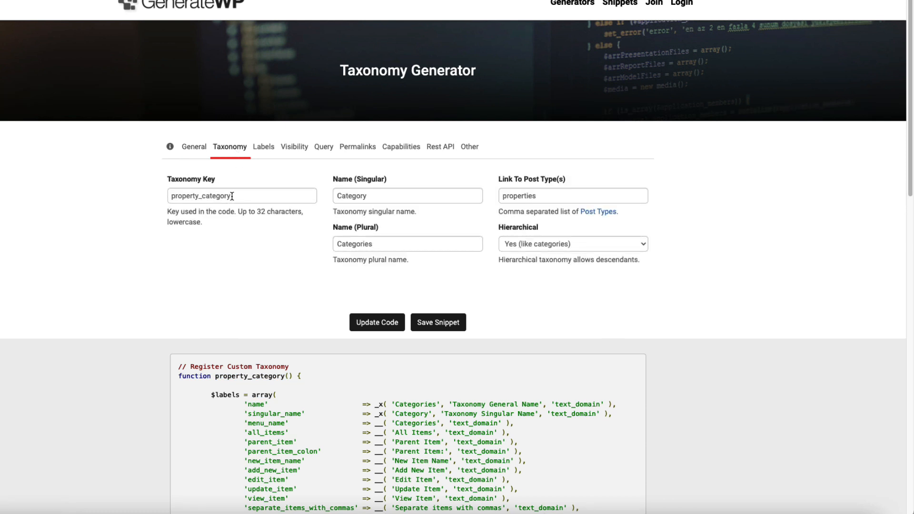
left_click_drag(232, 196, 205, 196)
type("siz")
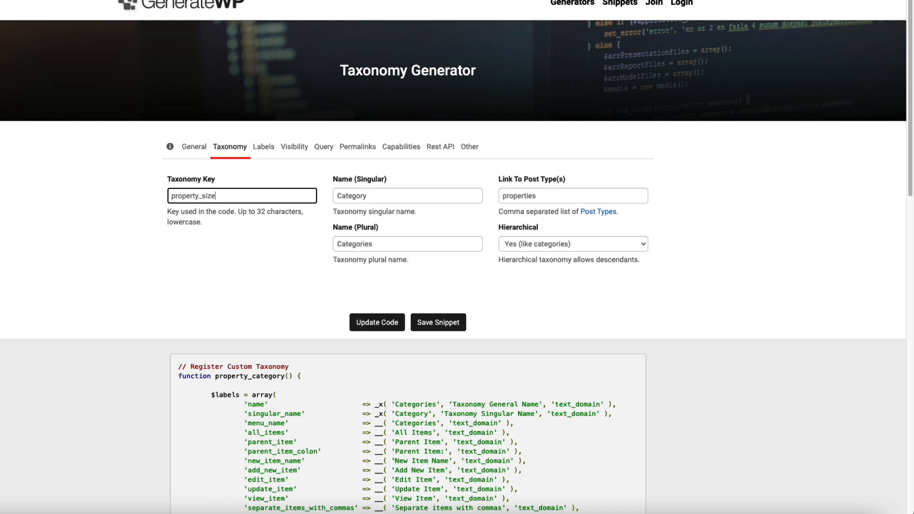
Step: Set Menu Name to 'Property sizes' and the singular and plural names to 'Porperty size'
left_click(263, 147)
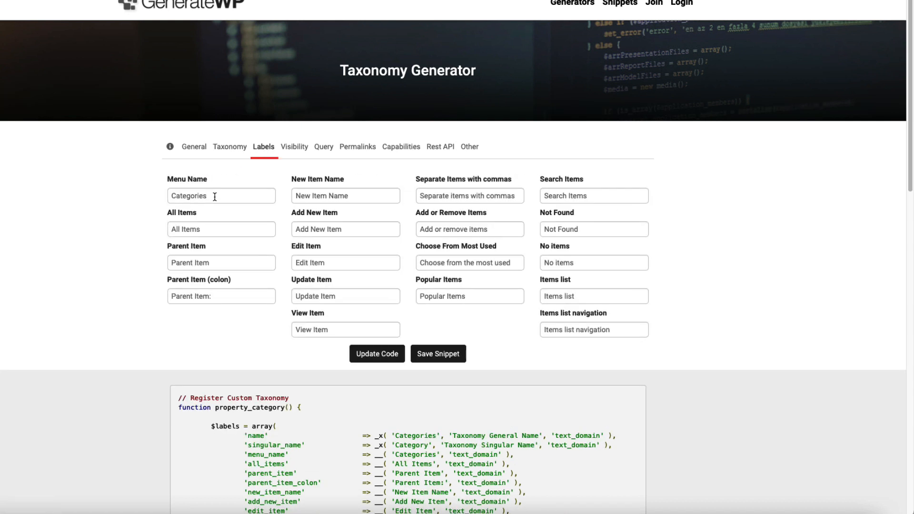
left_click_drag(214, 196, 144, 189)
type("Property sizes")
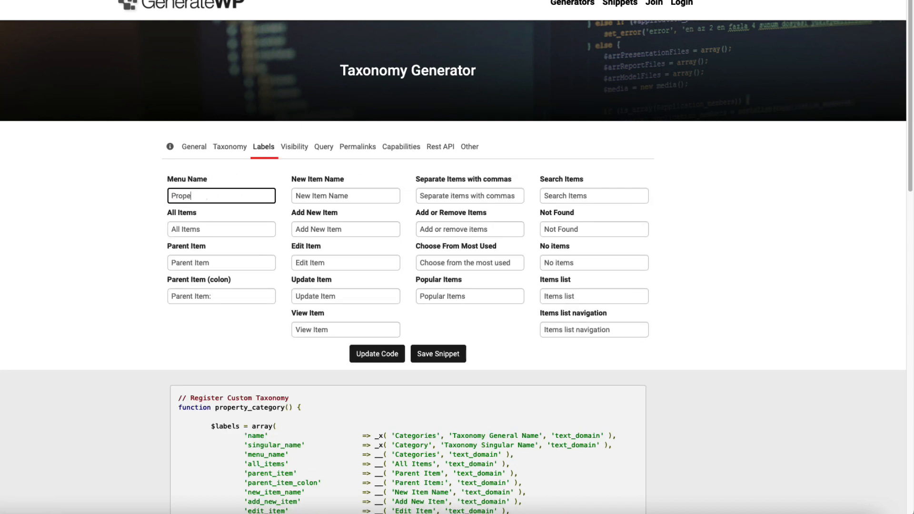
left_click(229, 147)
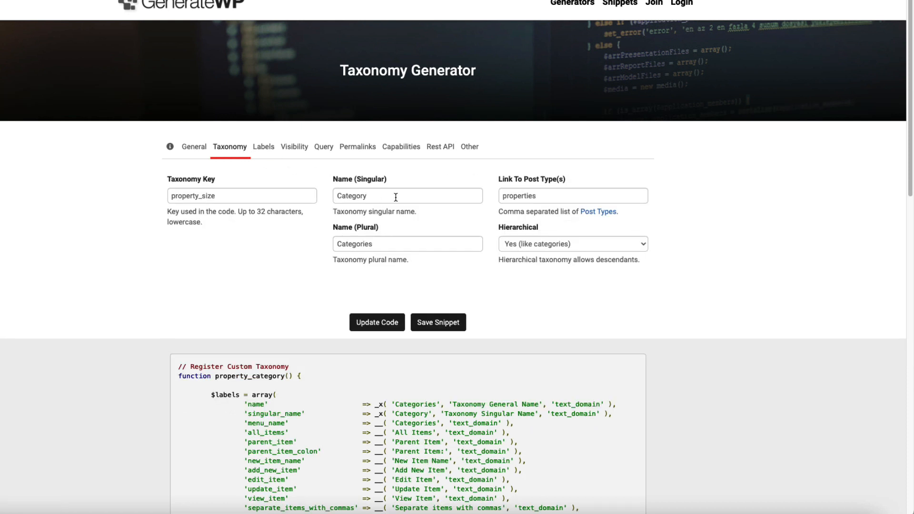
left_click_drag(394, 195, 301, 189)
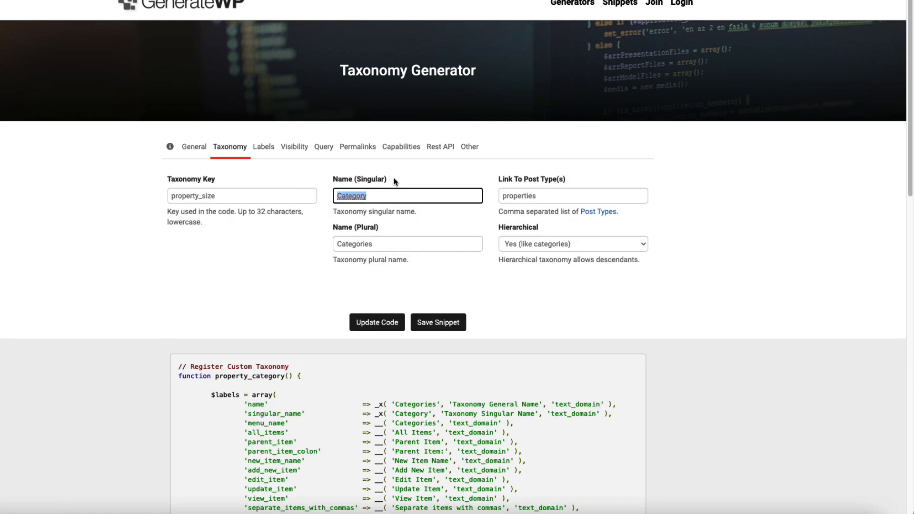
type("Porperty size")
double_click(390, 245)
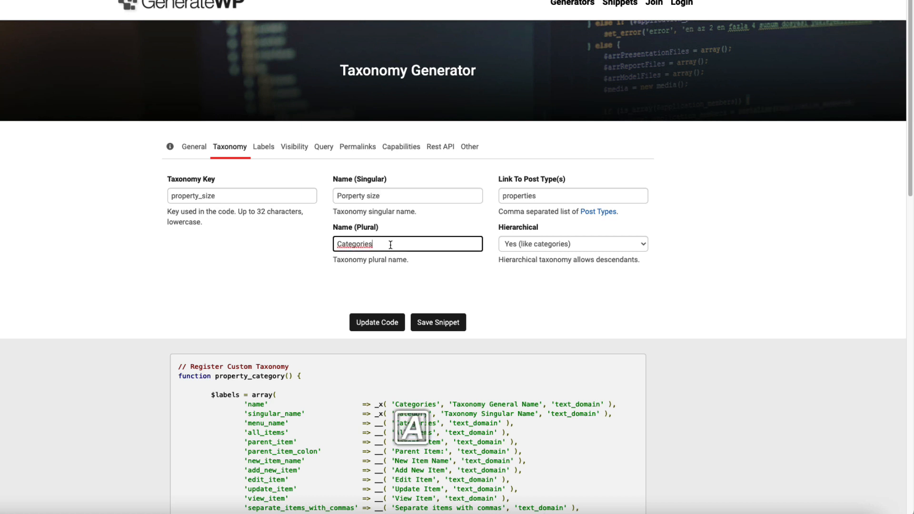
type("Porperty size")
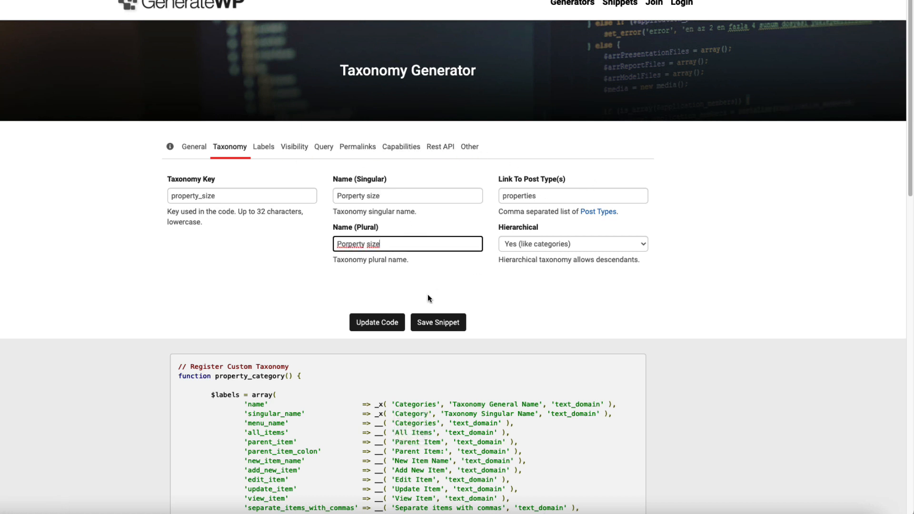
Step: Regenerate the property_size taxonomy code and copy it
left_click(374, 324)
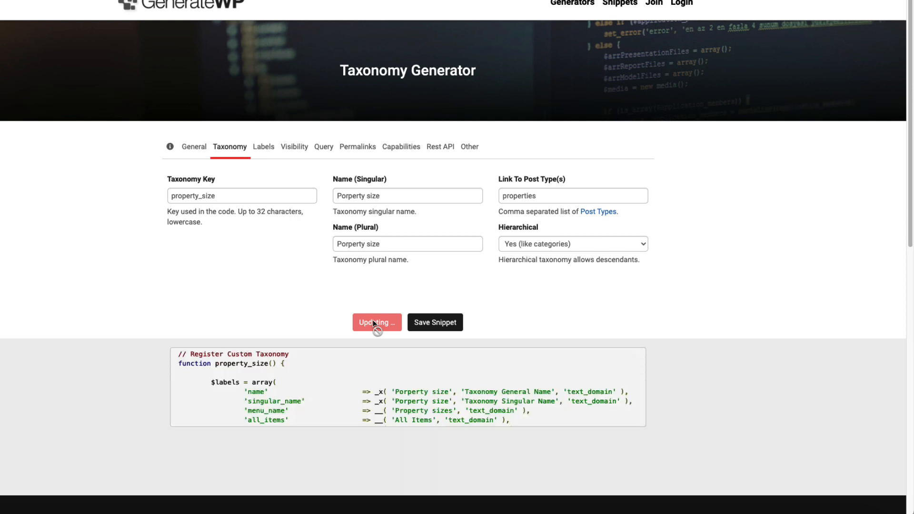
left_click_drag(181, 365, 392, 478)
key("super+a")
key("super+c")
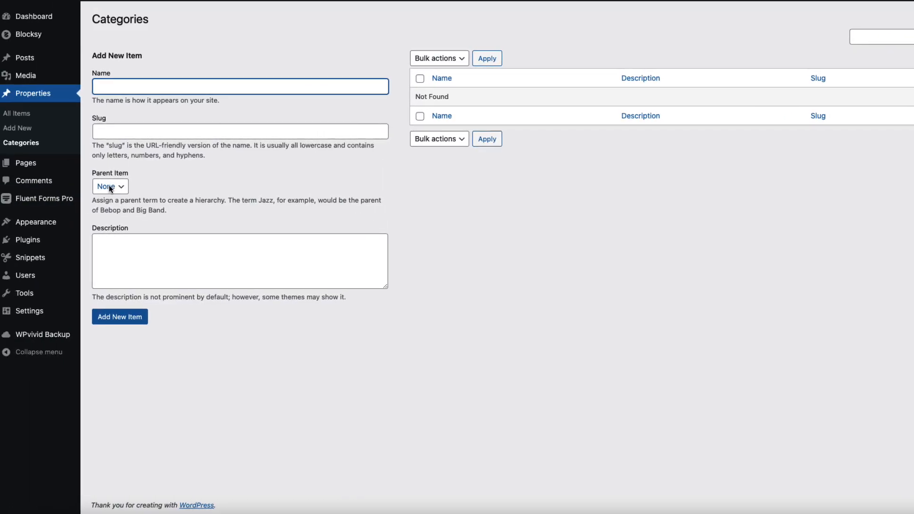
Step: Add a new snippet with the pasted property_size code, titled 'Property sizes'
mouse_move(43, 259)
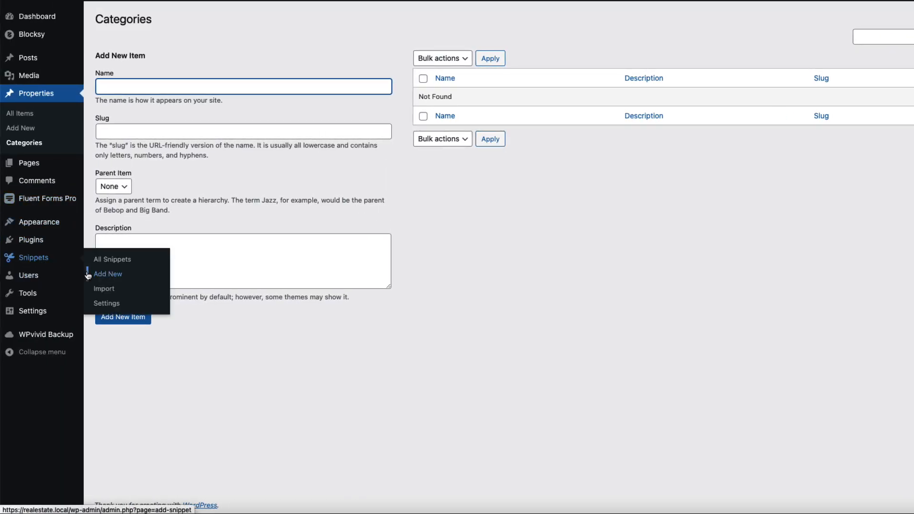
left_click(115, 275)
left_click(290, 132)
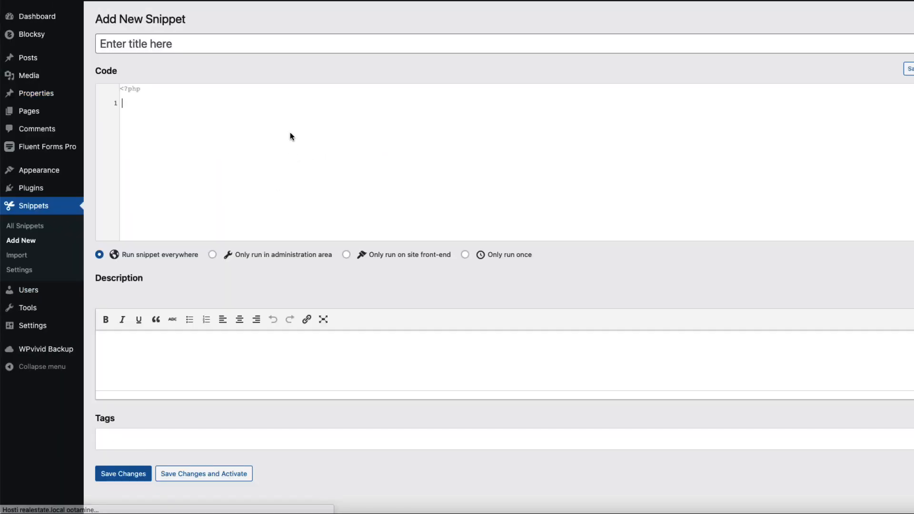
key("super+v")
left_click(204, 41)
type("P")
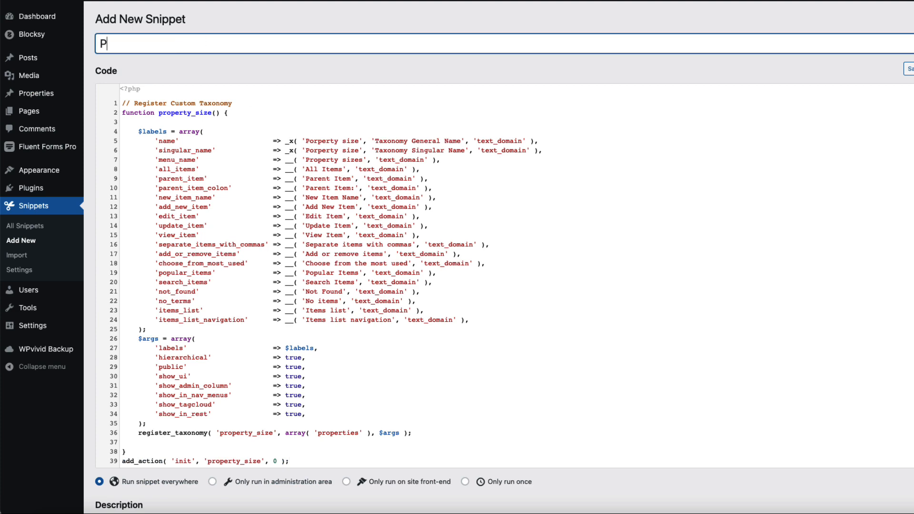
type("ROP")
Step: Save and activate the snippet, then open the Properties list
scroll(428, 286, "down", 5)
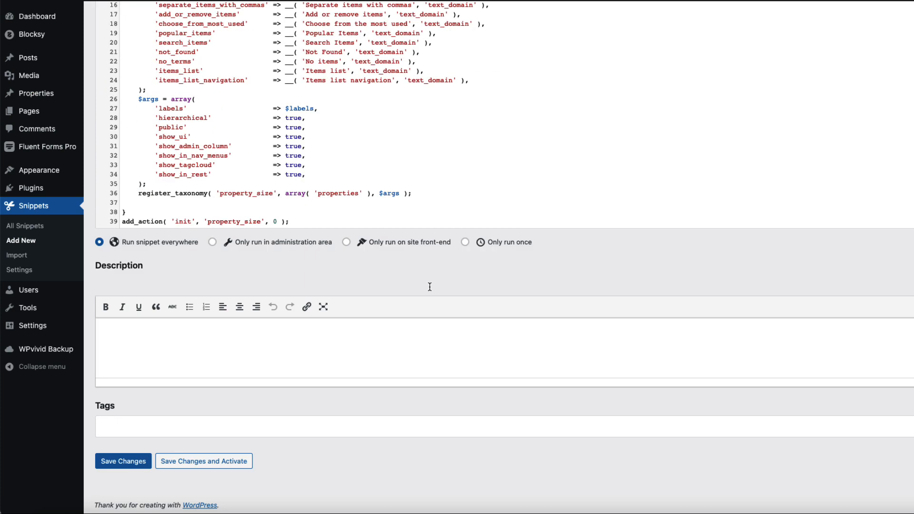
left_click(224, 462)
mouse_move(48, 93)
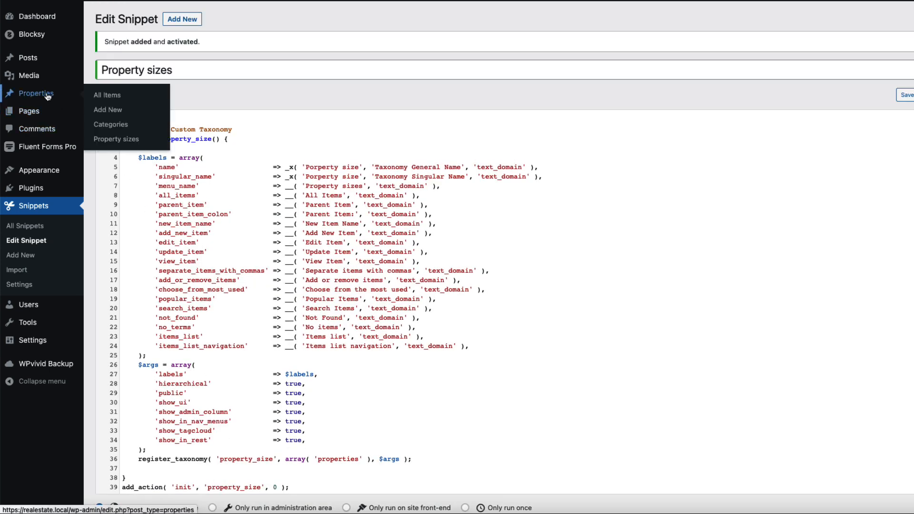
left_click(125, 144)
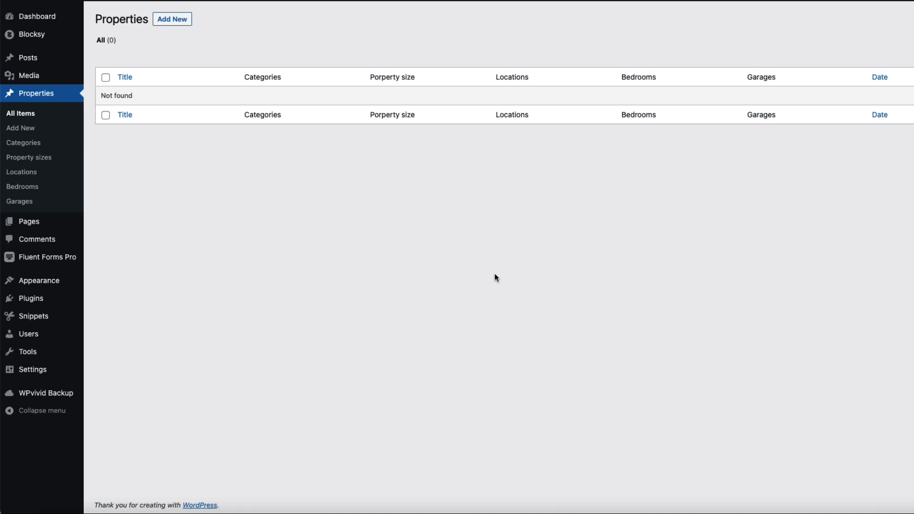
Step: Open the Property sizes terms page under Properties to check the new taxonomy
left_click(67, 158)
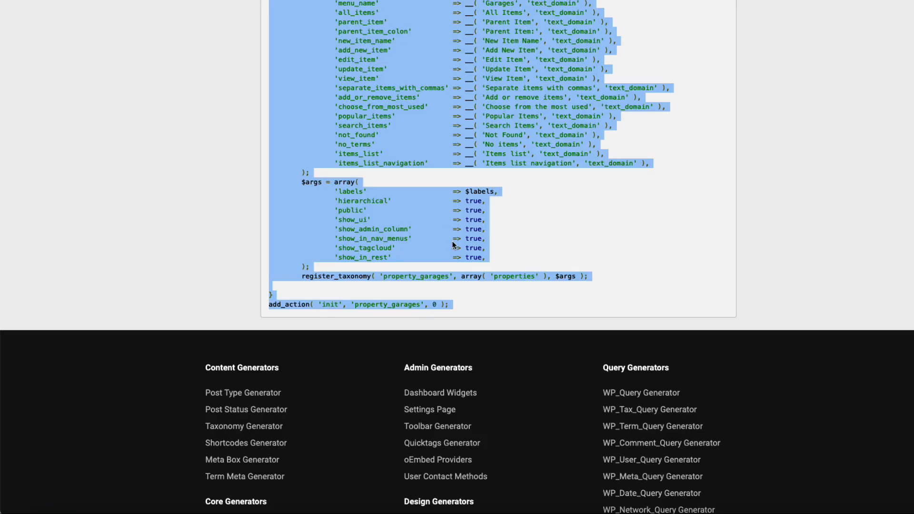
scroll(453, 245, "up", 10)
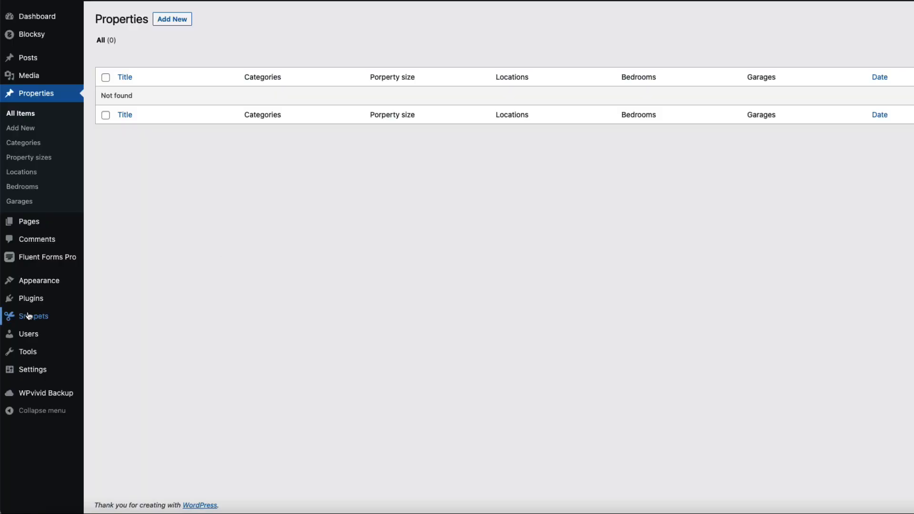
Step: Find and install Advanced Custom Fields from Plugins > Add New, then start a new field group
mouse_move(28, 316)
mouse_move(12, 302)
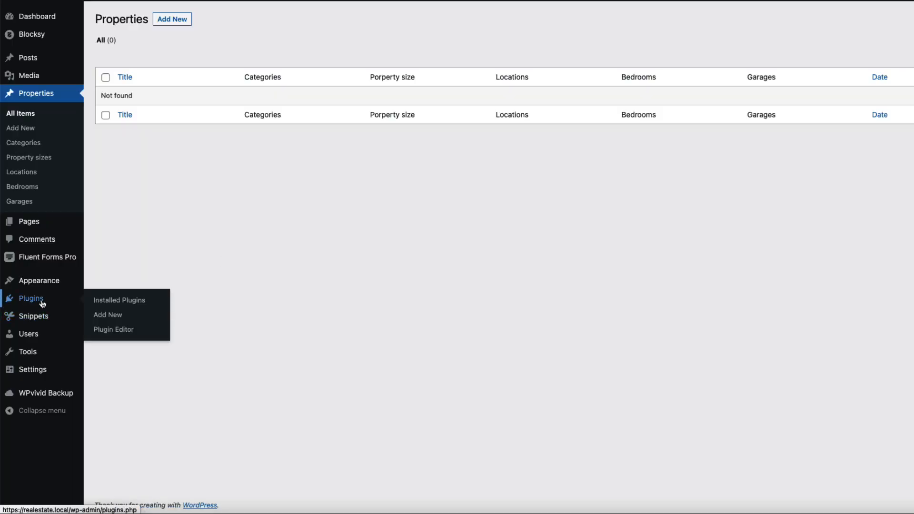
left_click(108, 317)
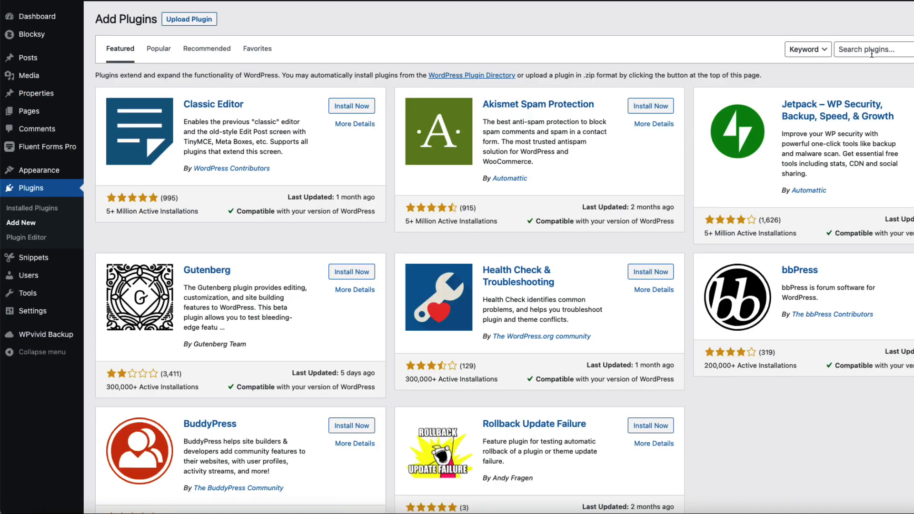
left_click(872, 54)
type("advanced custom field")
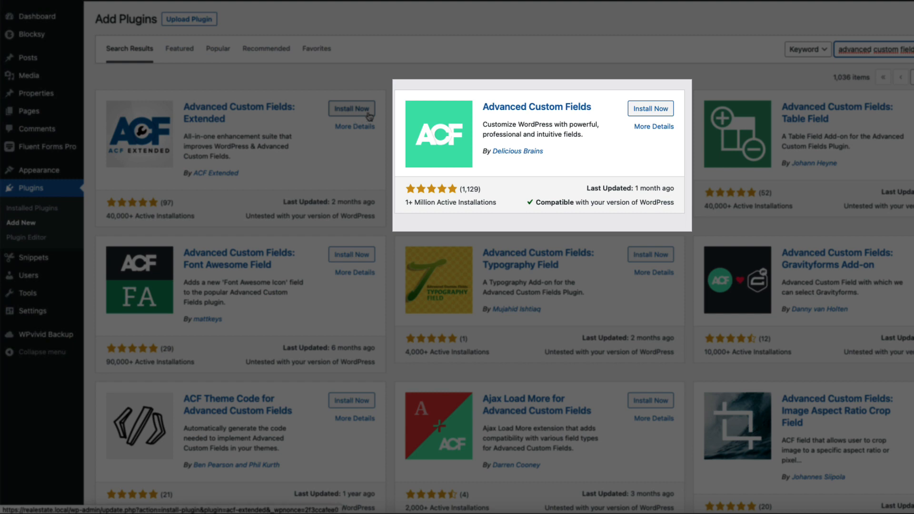
left_click(646, 113)
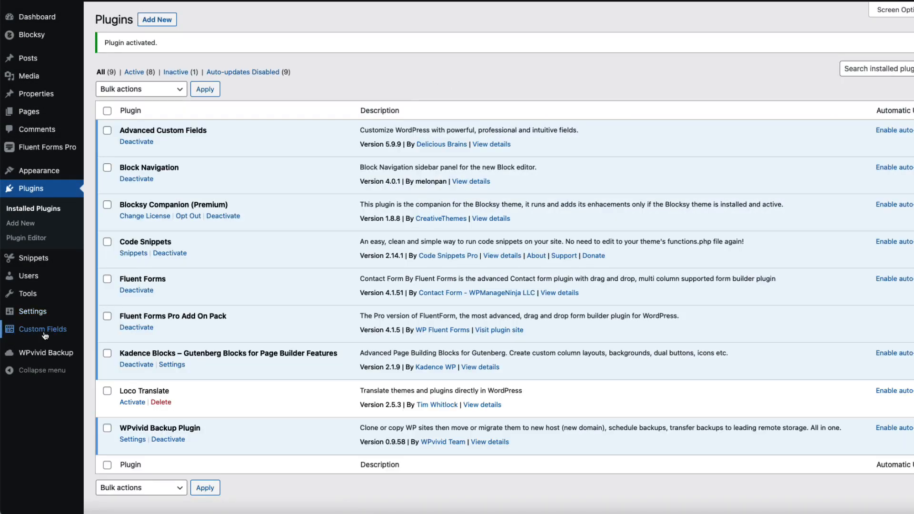
mouse_move(43, 330)
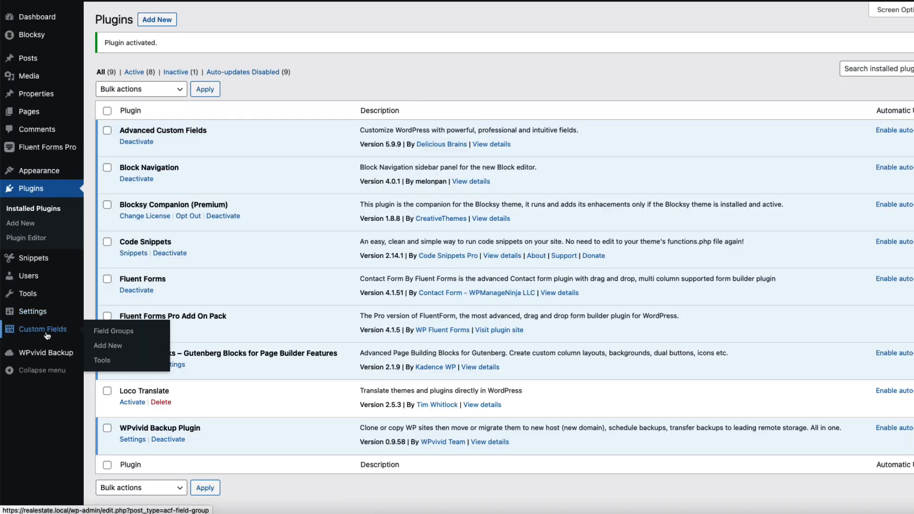
left_click(114, 348)
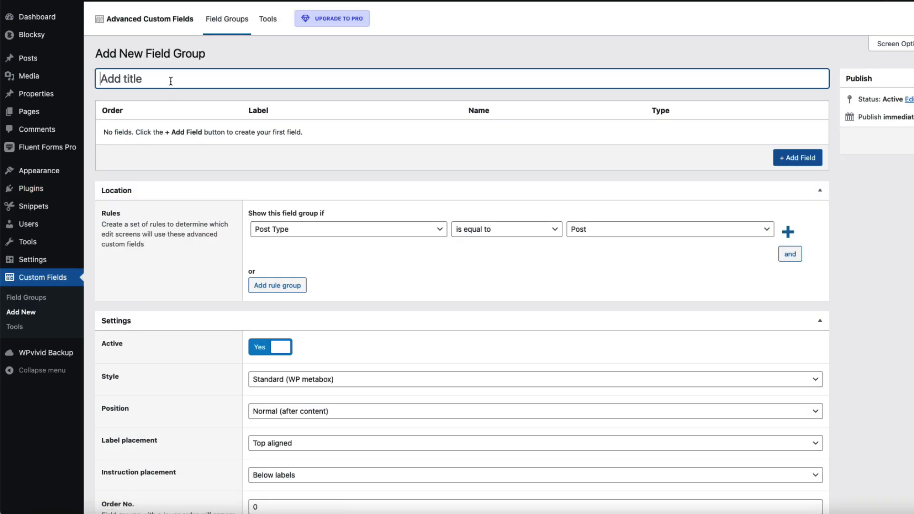
Step: Title the field group 'Property fields', correcting the typo
type("Property fileds")
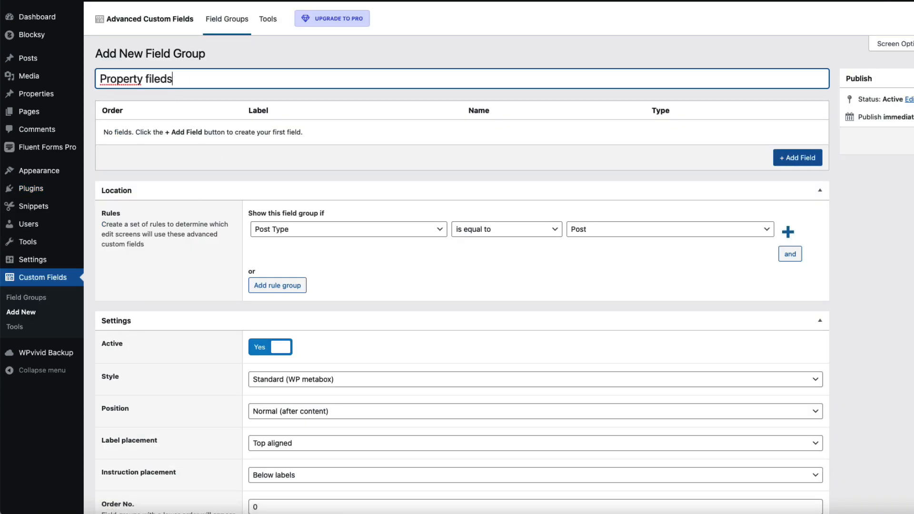
key("Left")
key("Left")
key("BackSpace")
key("BackSpace")
type("el")
left_click(476, 53)
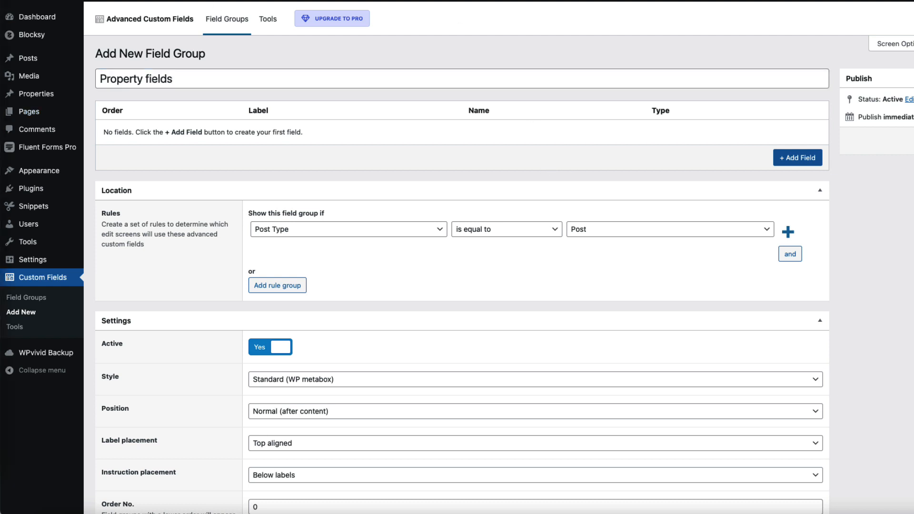
left_click(893, 272)
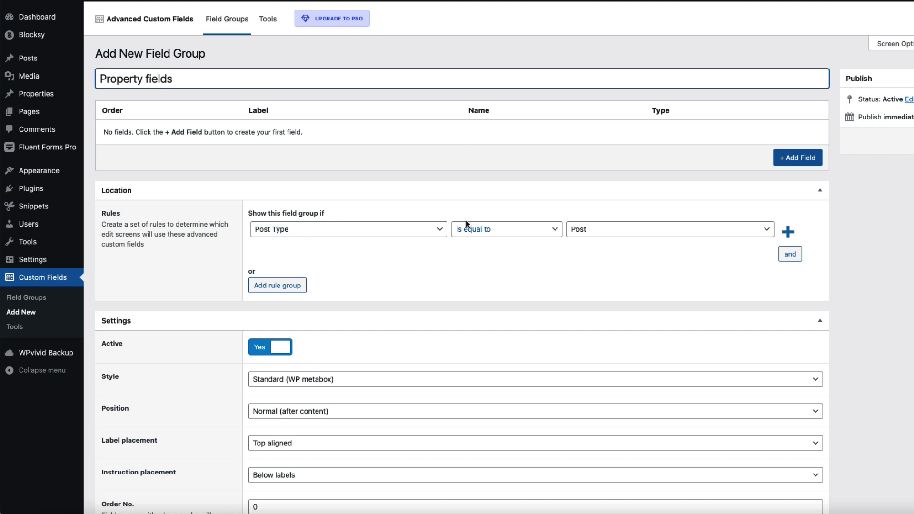
Step: Set the location rule to Post Type is equal to Property and label placement to Left aligned
left_click(605, 229)
left_click(589, 263)
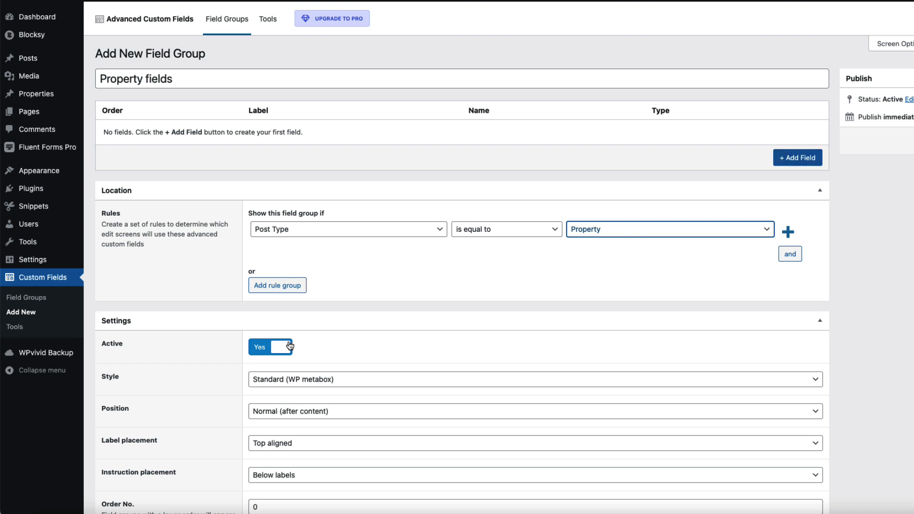
scroll(292, 344, "down", 3)
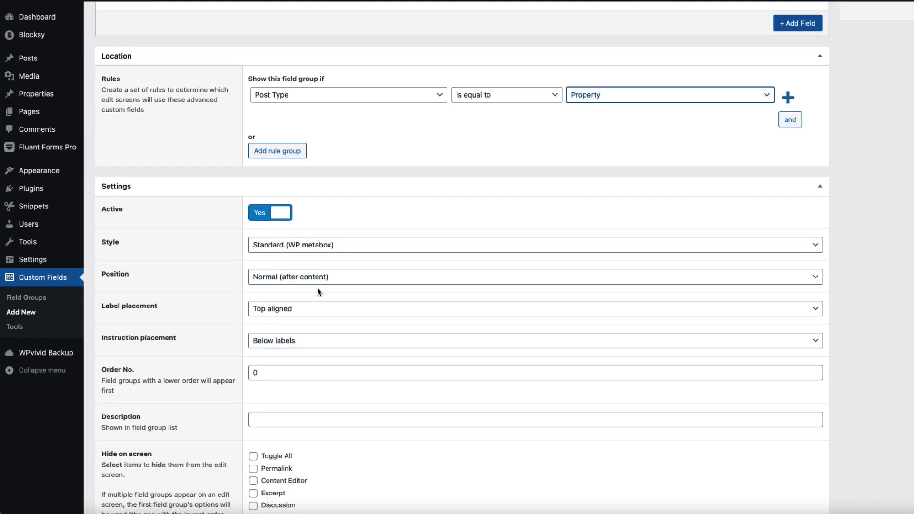
left_click(293, 308)
left_click(282, 322)
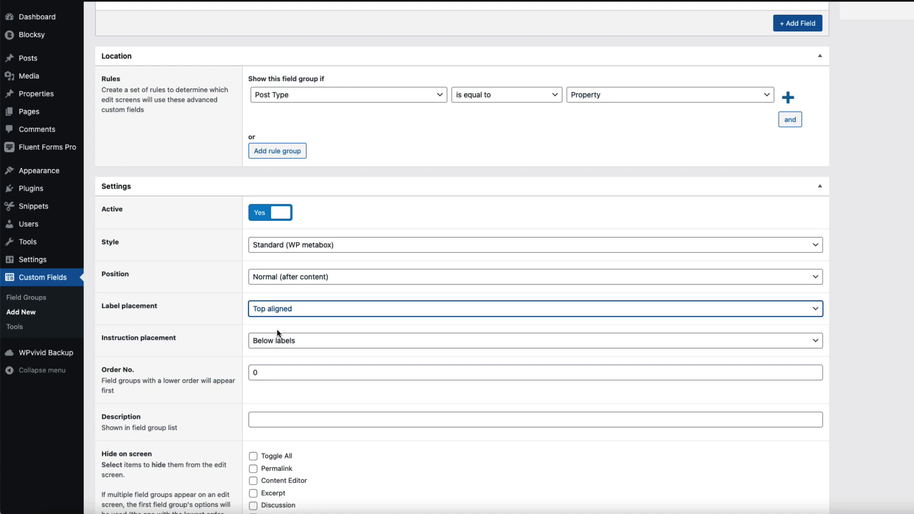
scroll(339, 357, "down", 3)
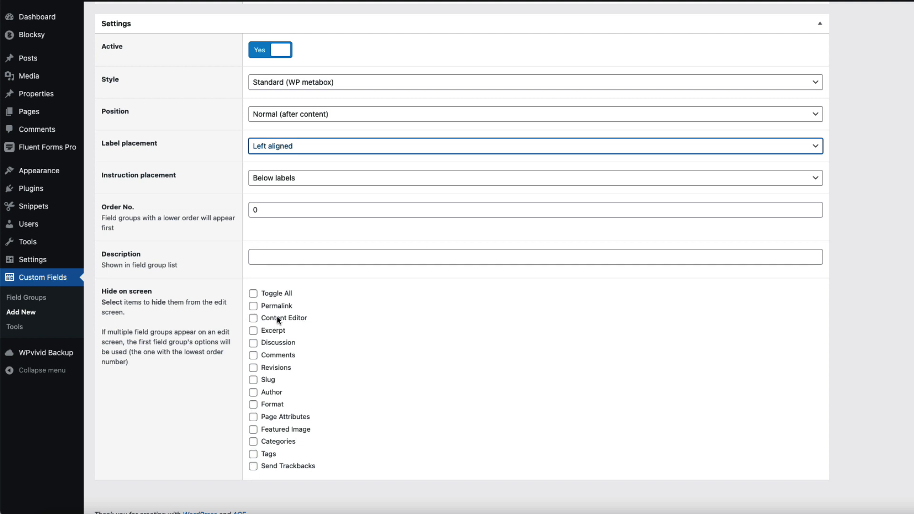
scroll(657, 338, "up", 5)
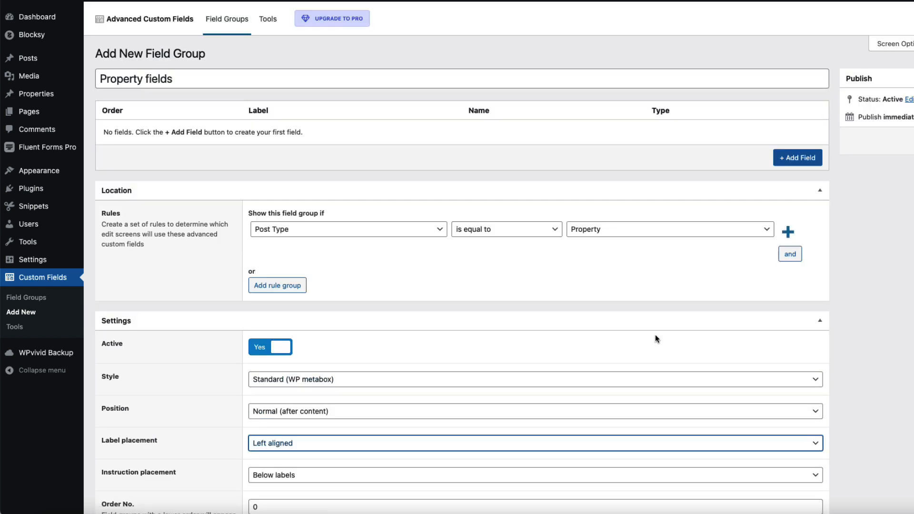
Step: Add the Price and Address fields to the group
left_click(793, 158)
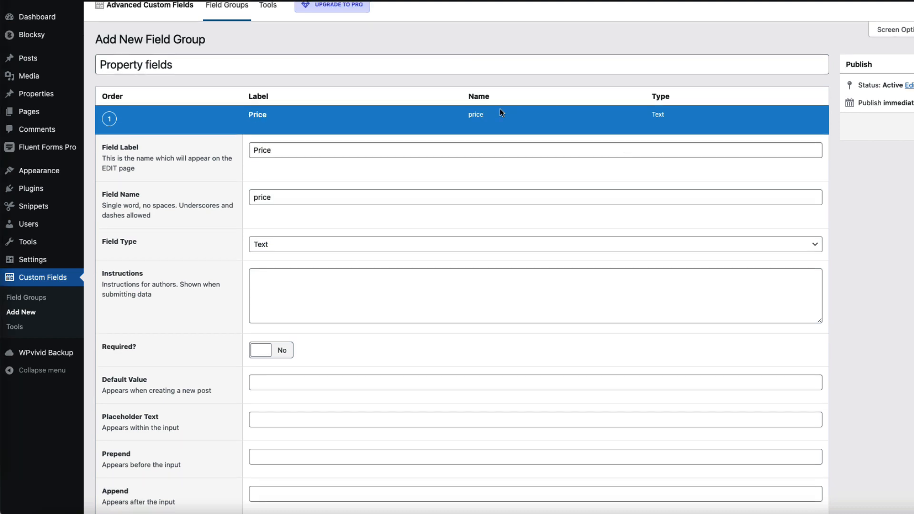
scroll(554, 301, "down", 8)
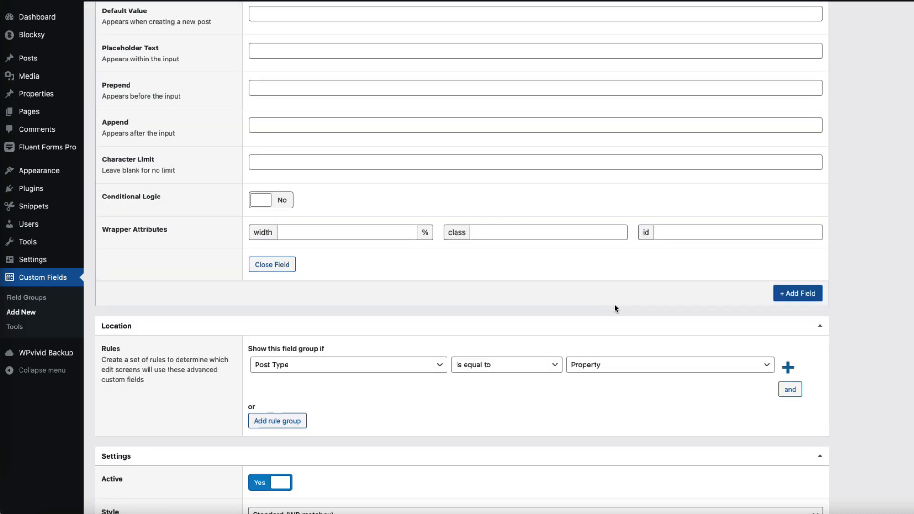
left_click(802, 298)
type("Add")
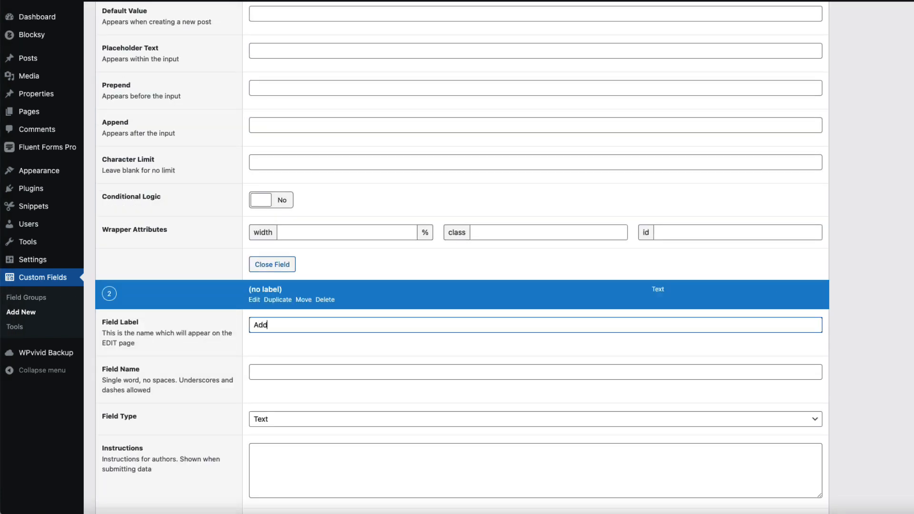
type("ress")
scroll(320, 329, "down", 6)
scroll(418, 303, "down", 6)
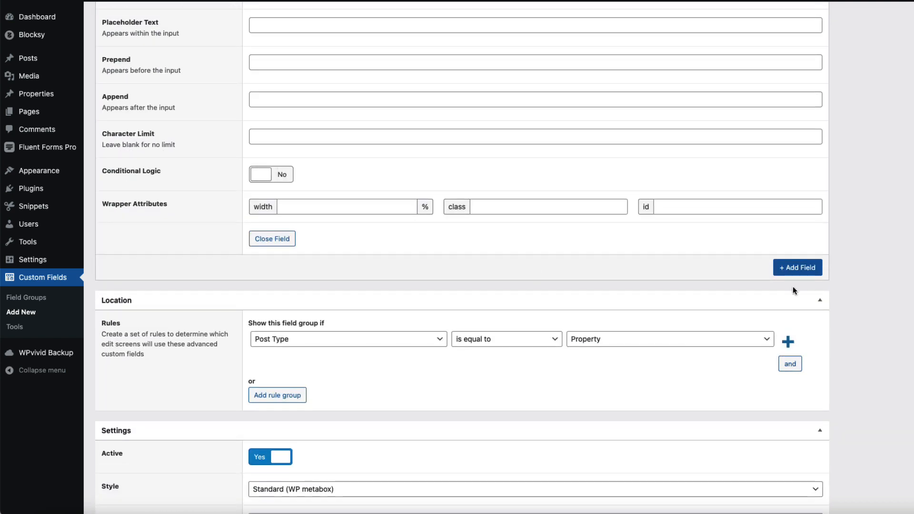
Step: Add Sq feet and Year built as Number fields
left_click(796, 268)
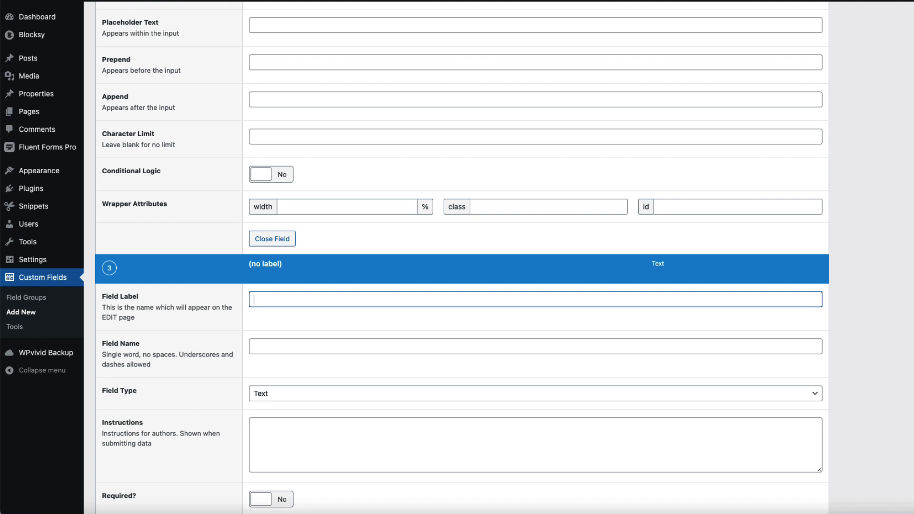
type("Sq")
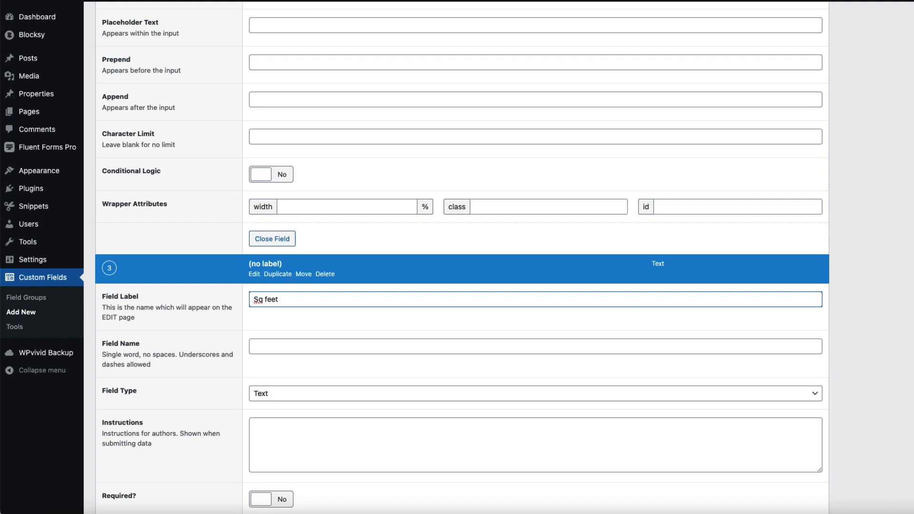
type(" feet")
left_click(306, 393)
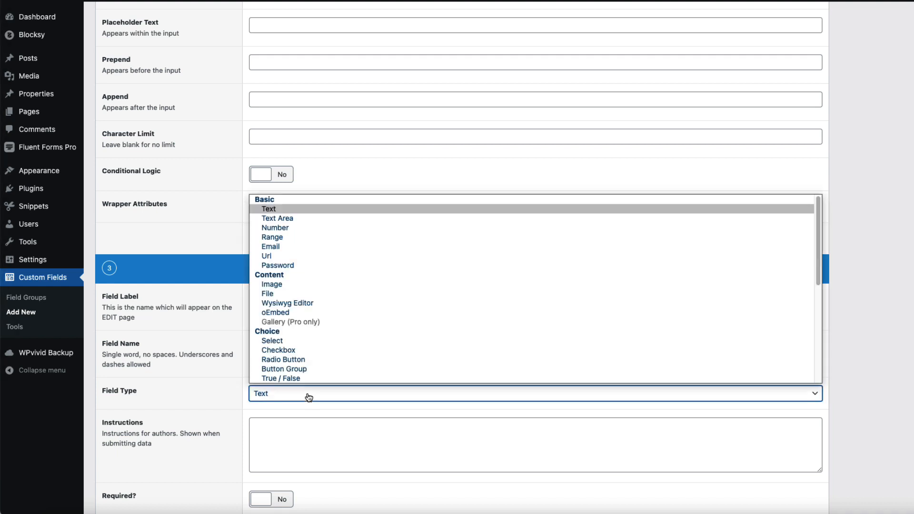
left_click(280, 228)
scroll(879, 325, "down", 14)
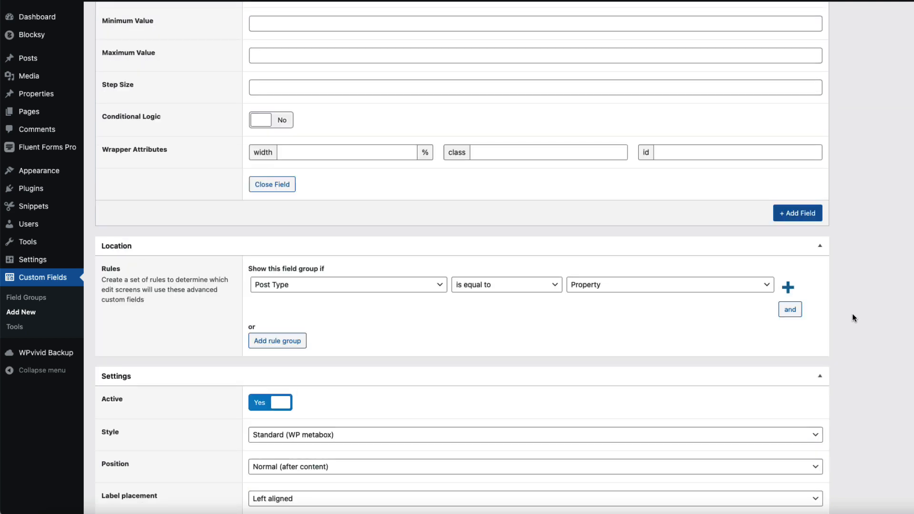
left_click(798, 220)
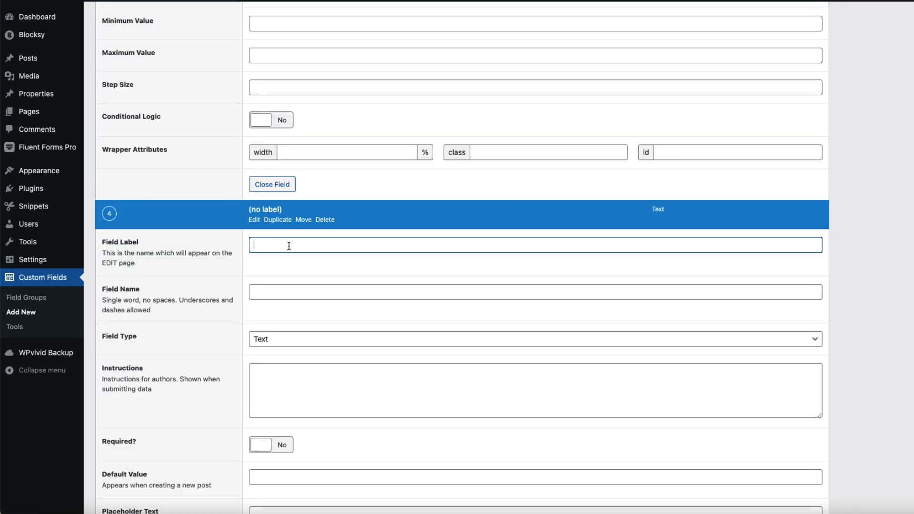
type("Year built")
left_click(277, 339)
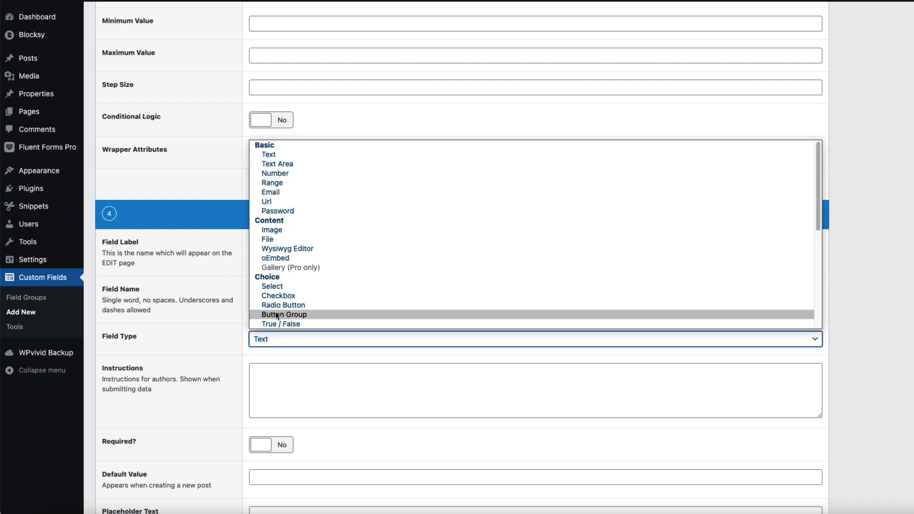
left_click(285, 175)
scroll(798, 316, "down", 10)
Step: Add Bathrooms and Bedrooms as Number fields
left_click(798, 316)
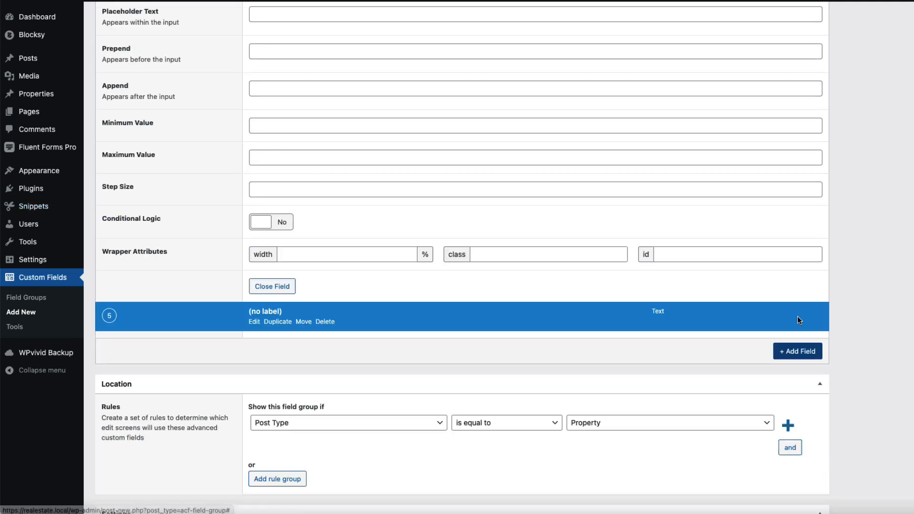
type("BAth")
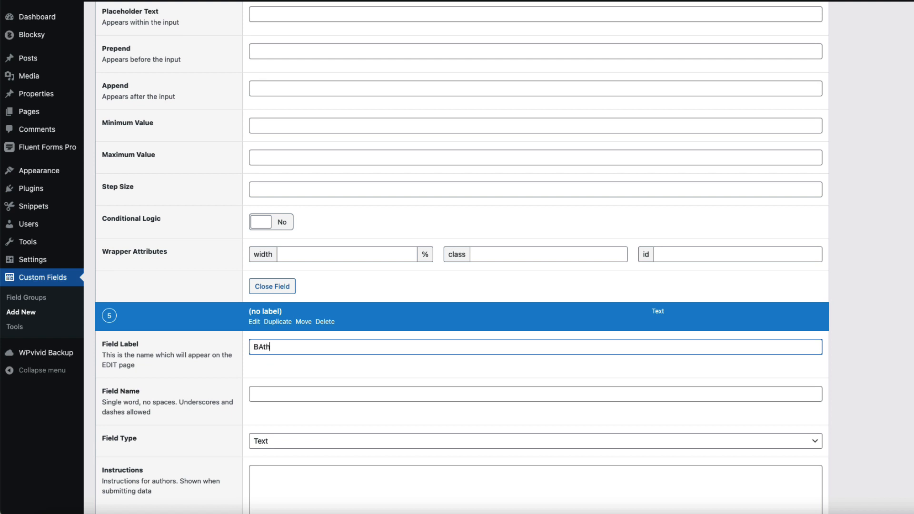
type("rooms")
left_click(277, 441)
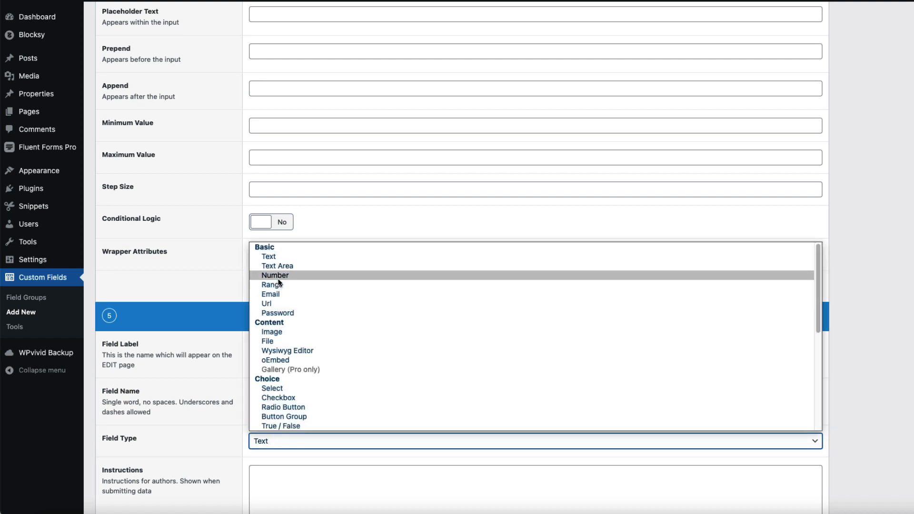
left_click(278, 278)
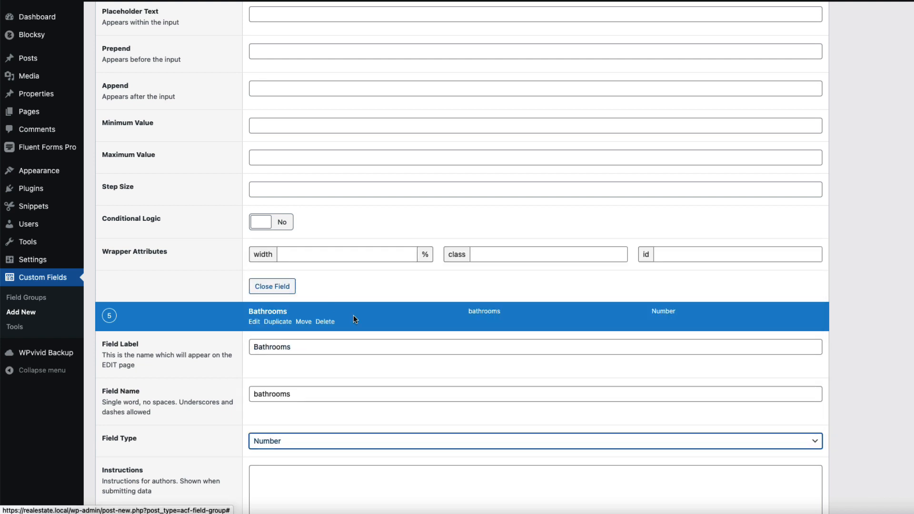
scroll(364, 327, "down", 4)
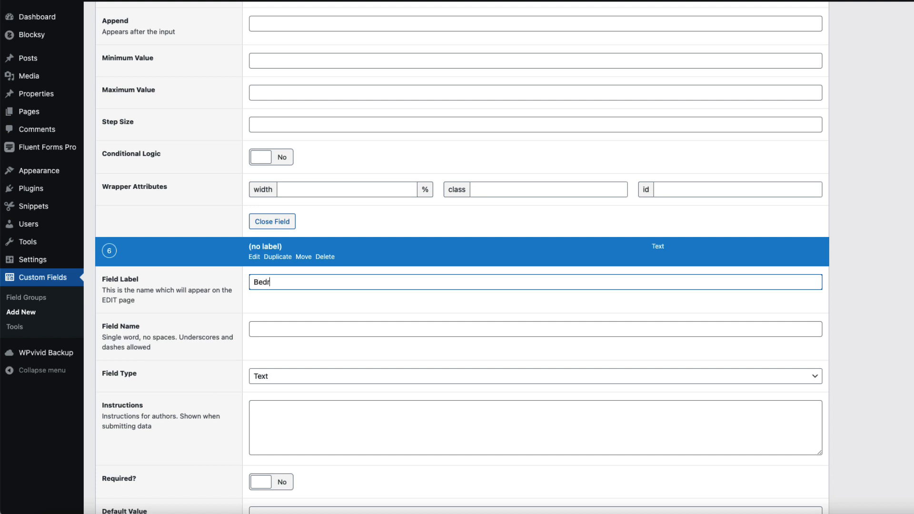
type("Bedrooms")
left_click(295, 373)
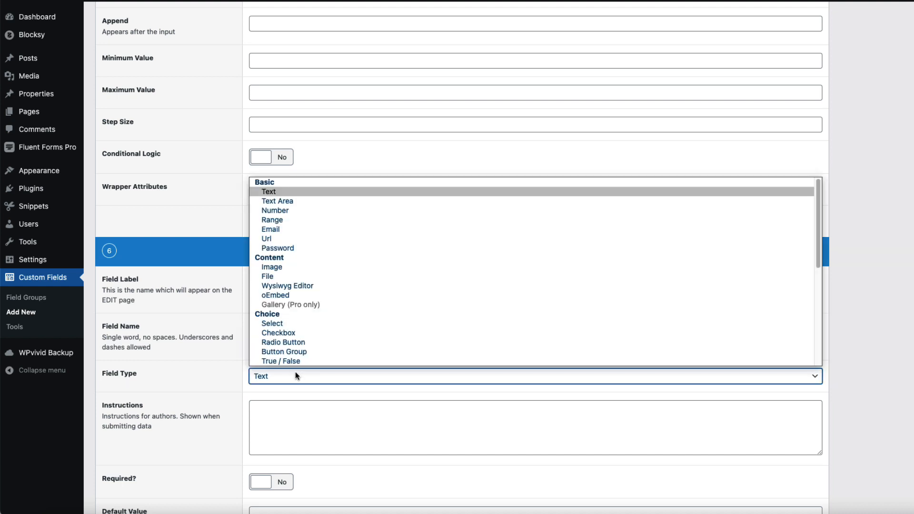
left_click(281, 209)
scroll(633, 338, "down", 10)
Step: Add Garages and Garage size as Number fields
left_click(796, 339)
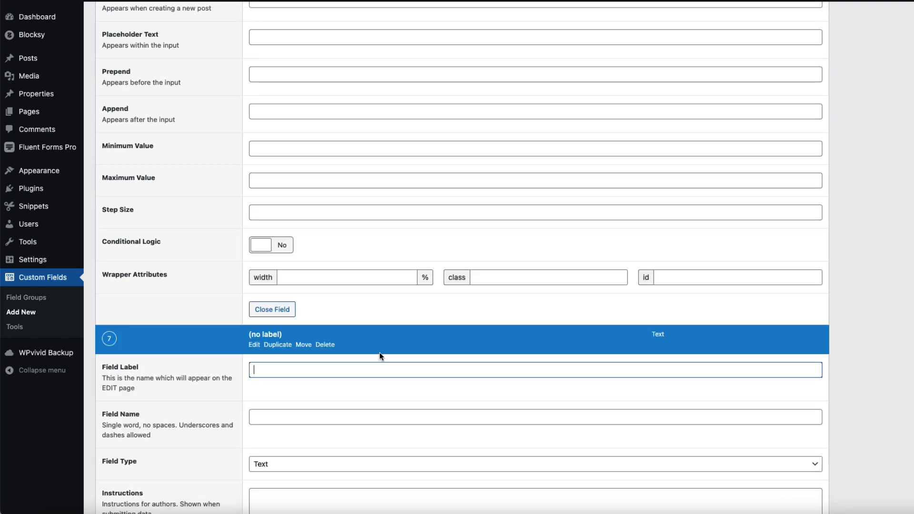
type("Garages")
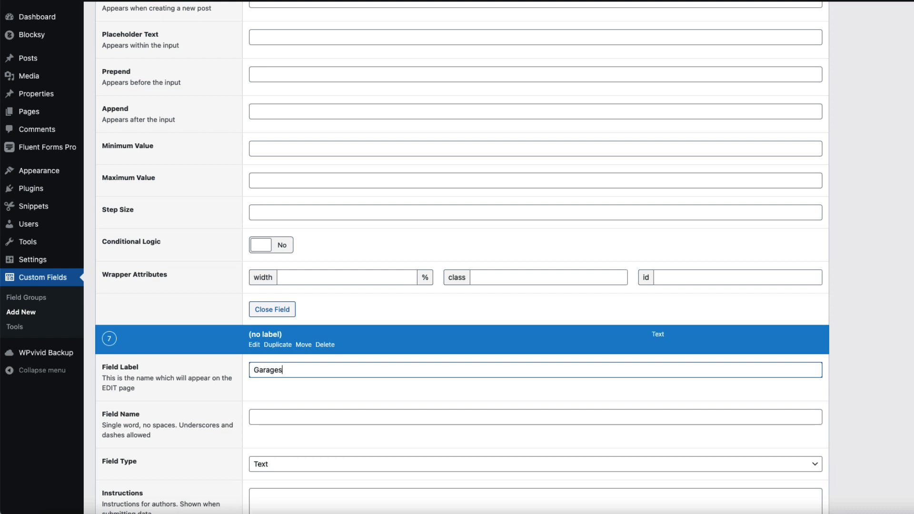
scroll(435, 355, "down", 3)
left_click(317, 329)
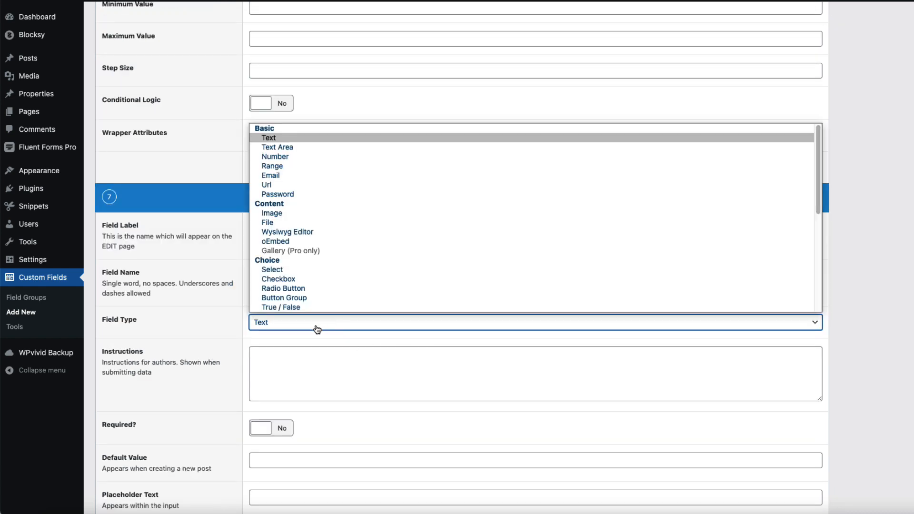
left_click(287, 156)
scroll(435, 286, "down", 7)
left_click(801, 444)
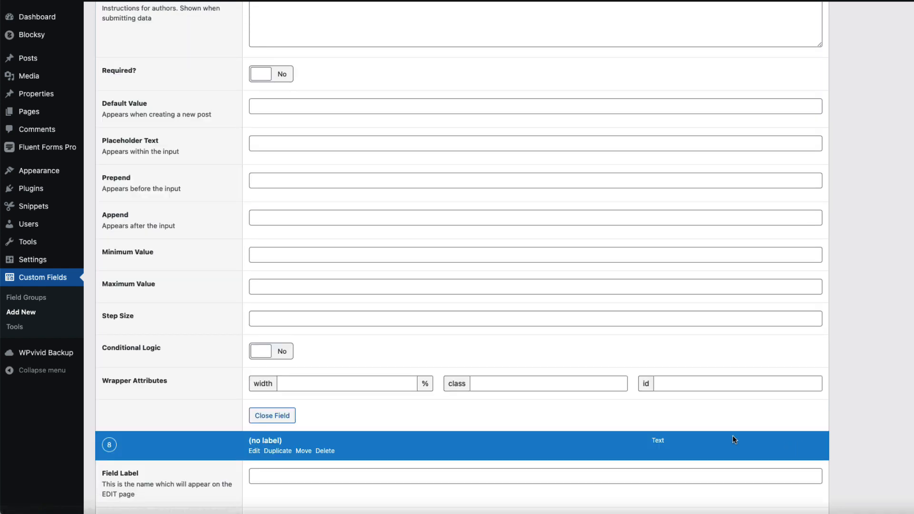
scroll(427, 419, "down", 3)
type("Garage ")
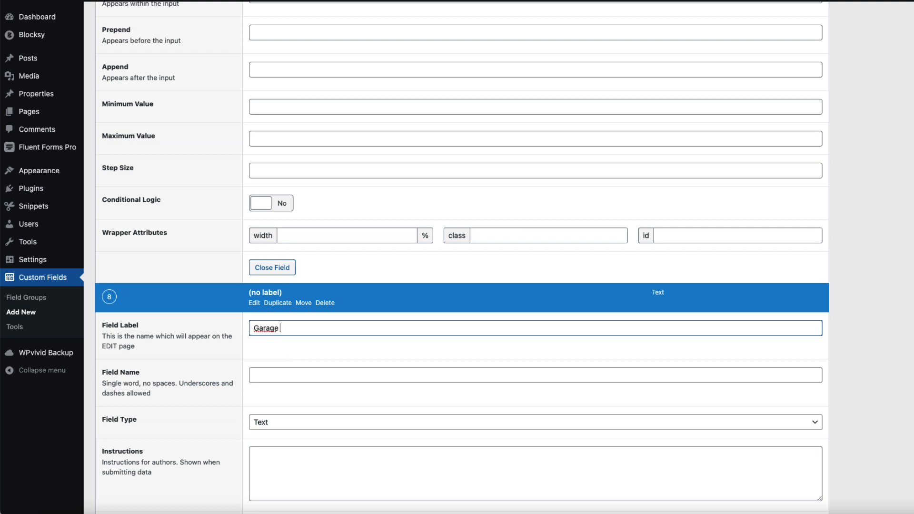
type("size")
left_click(289, 423)
left_click(295, 254)
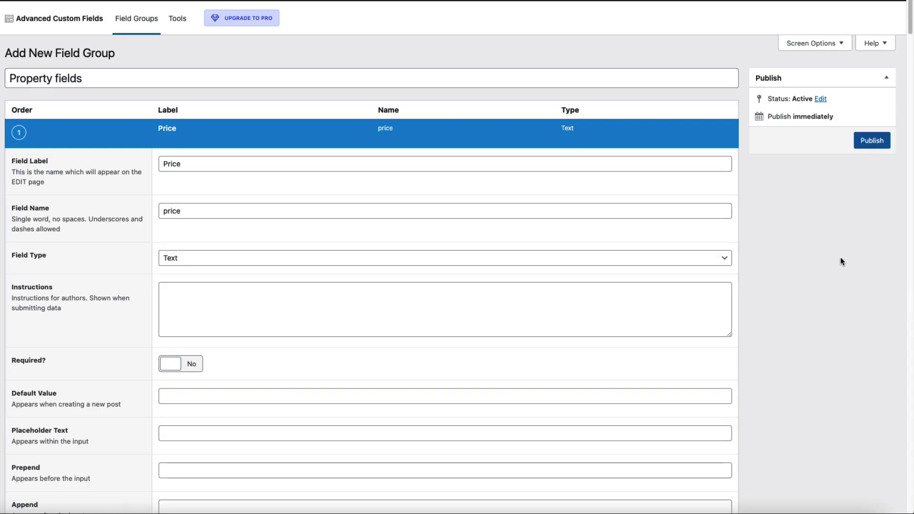
Step: Publish the Property fields group and start a new property from All Properties
scroll(858, 185, "down", 1)
left_click(873, 125)
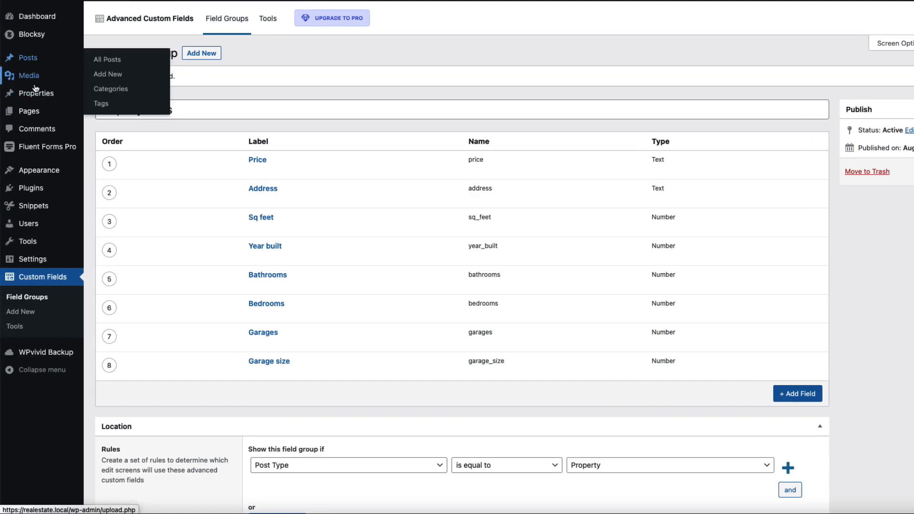
mouse_move(45, 95)
left_click(114, 100)
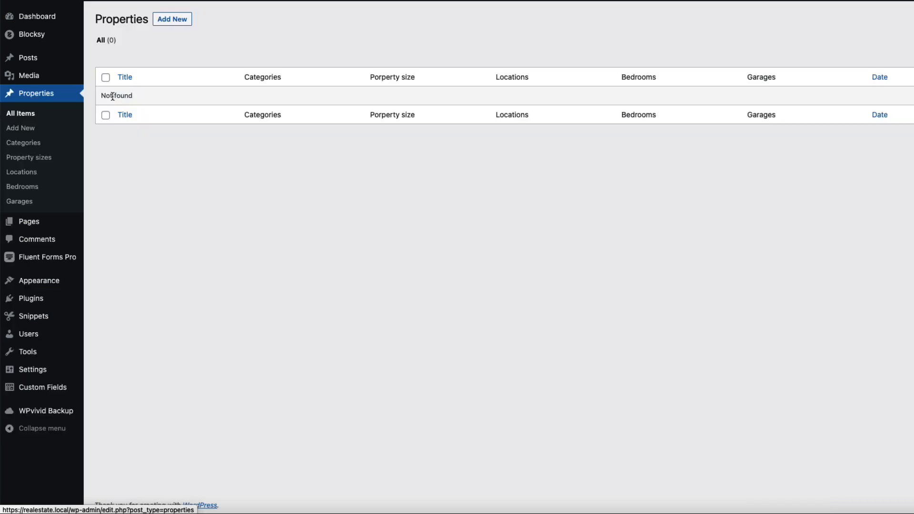
left_click(168, 24)
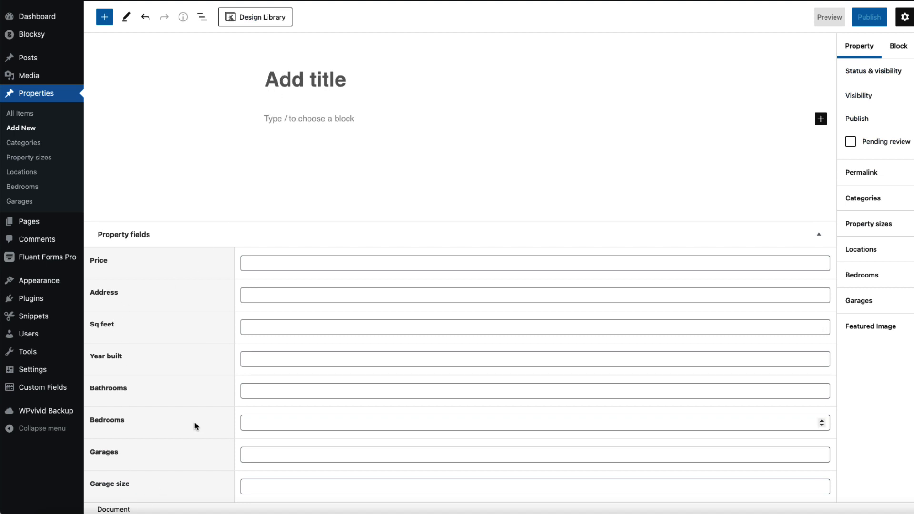
Step: Check the Categories, Property sizes and Locations panels, then head to Properties > Categories
left_click(906, 199)
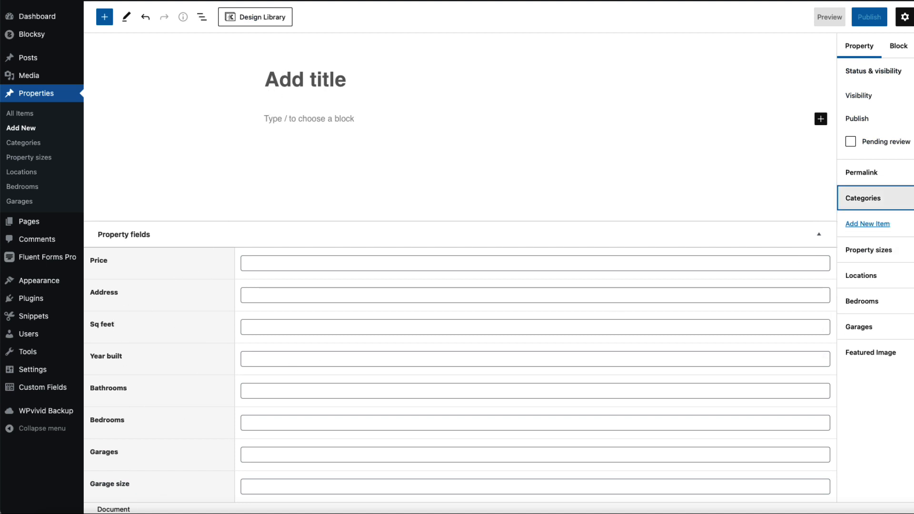
left_click(907, 198)
left_click(888, 224)
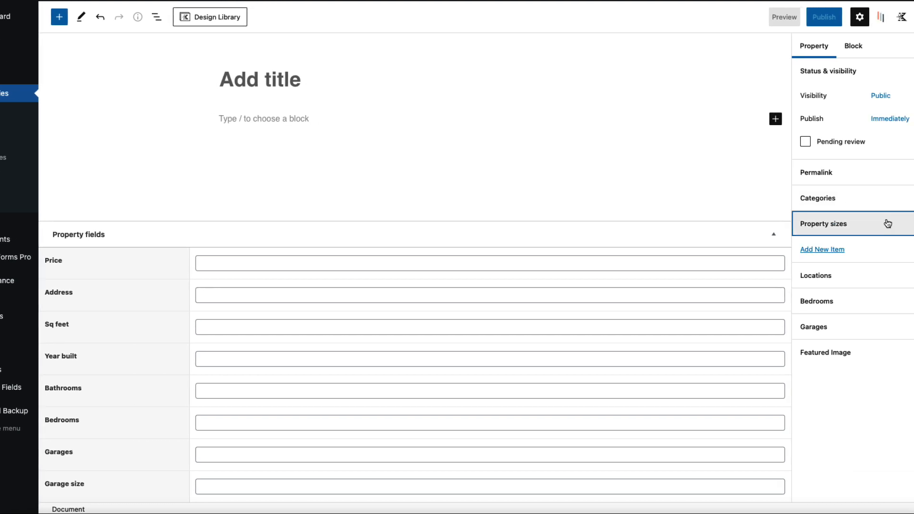
left_click(889, 224)
left_click(871, 250)
left_click(871, 250)
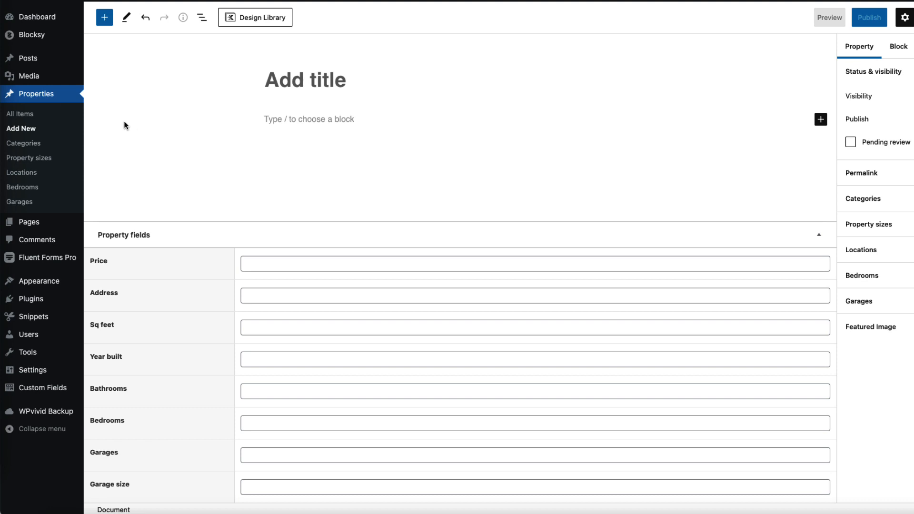
left_click(29, 143)
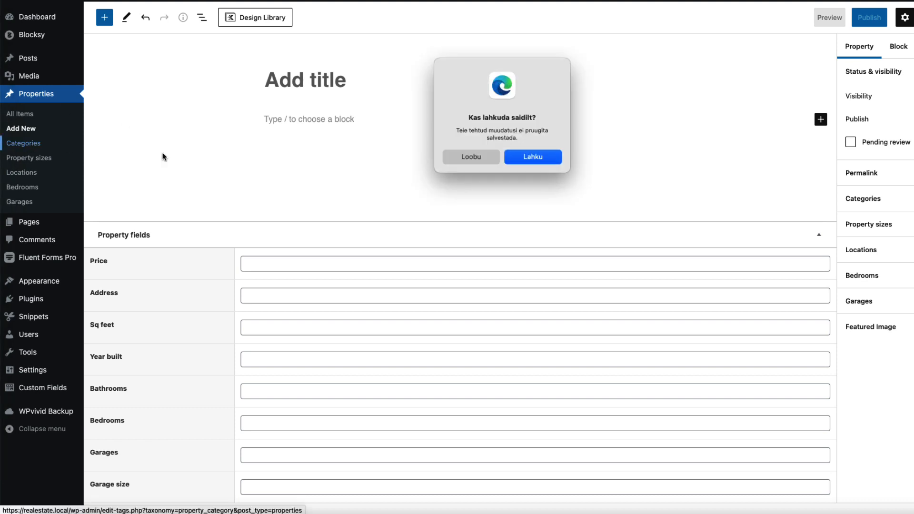
Step: Leave the editor, add Featured, For sale and For rent categories, then open Property sizes
left_click(533, 158)
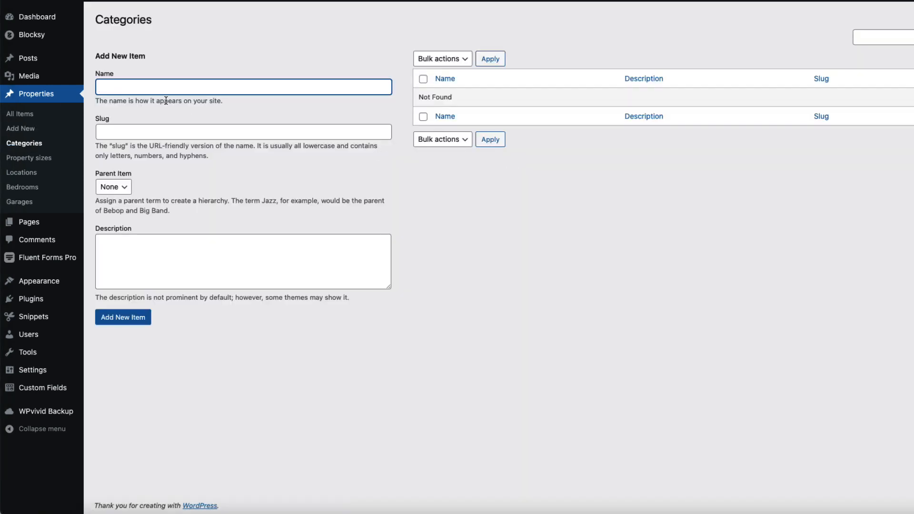
type("Featured")
key("Return")
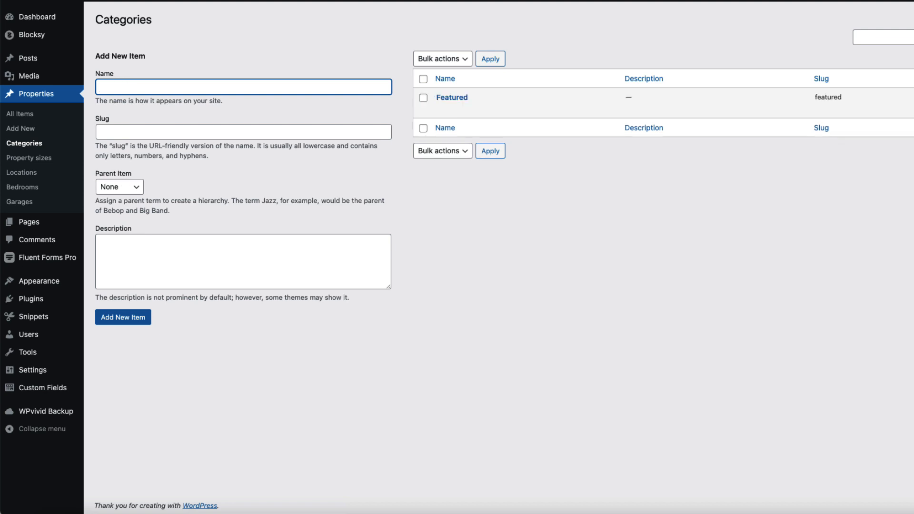
key("Return")
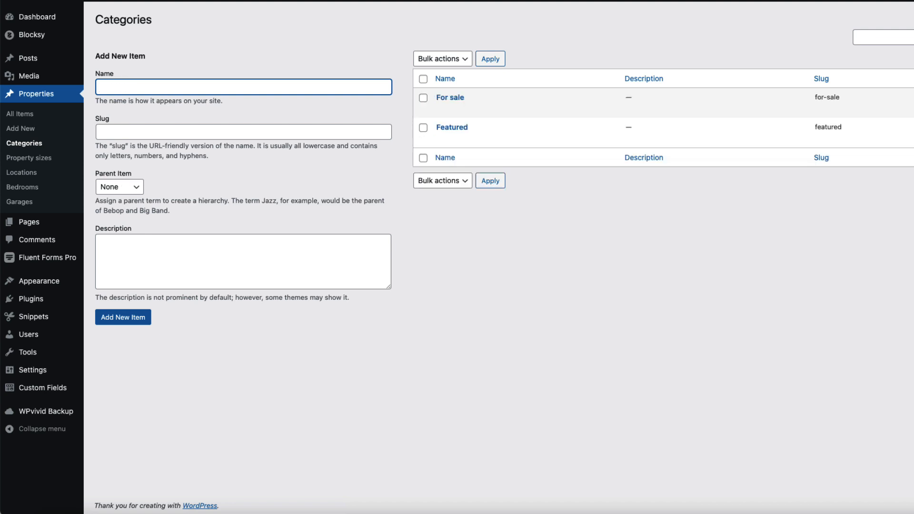
key("Return")
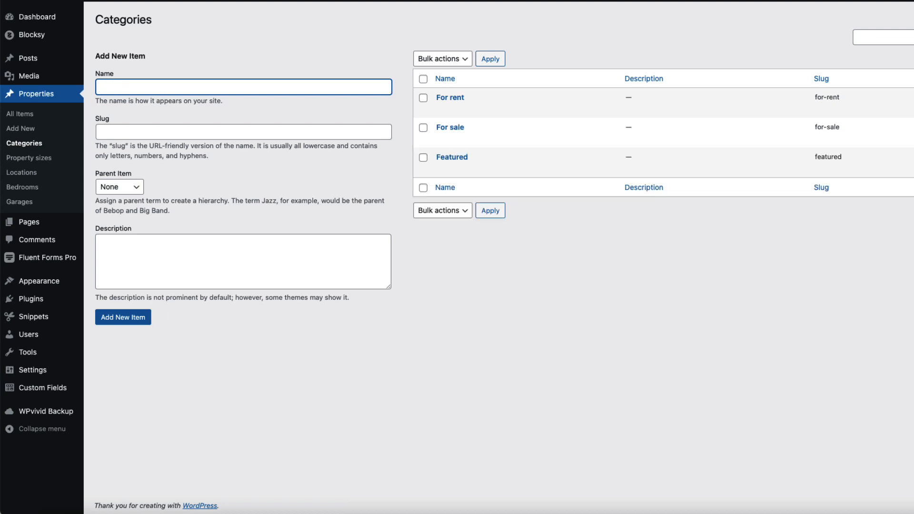
left_click(14, 158)
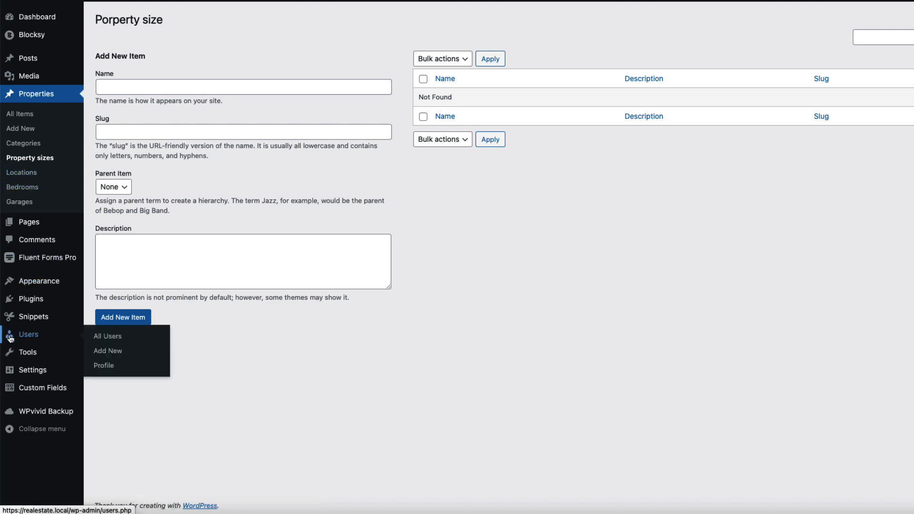
Step: In the Property sizes snippet, change every 'size' in the taxonomy labels to 'type'
mouse_move(12, 317)
left_click(112, 324)
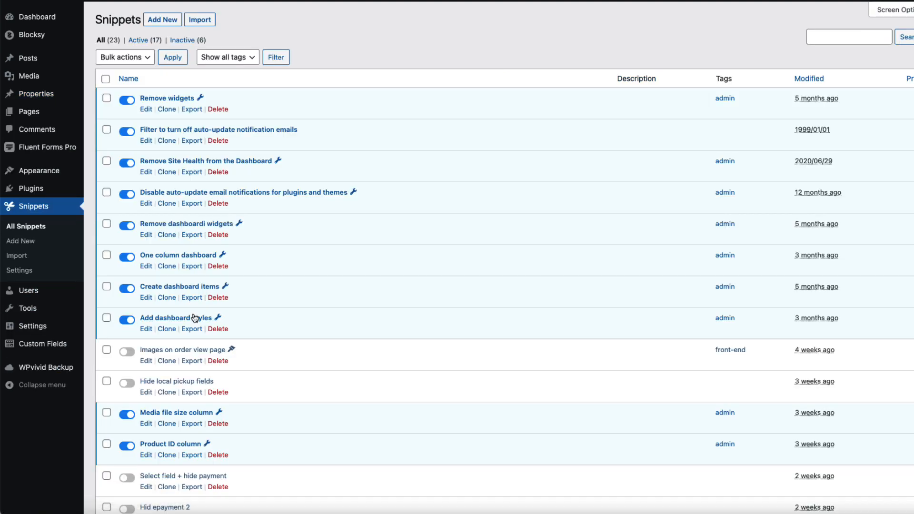
scroll(224, 341, "down", 6)
left_click(167, 324)
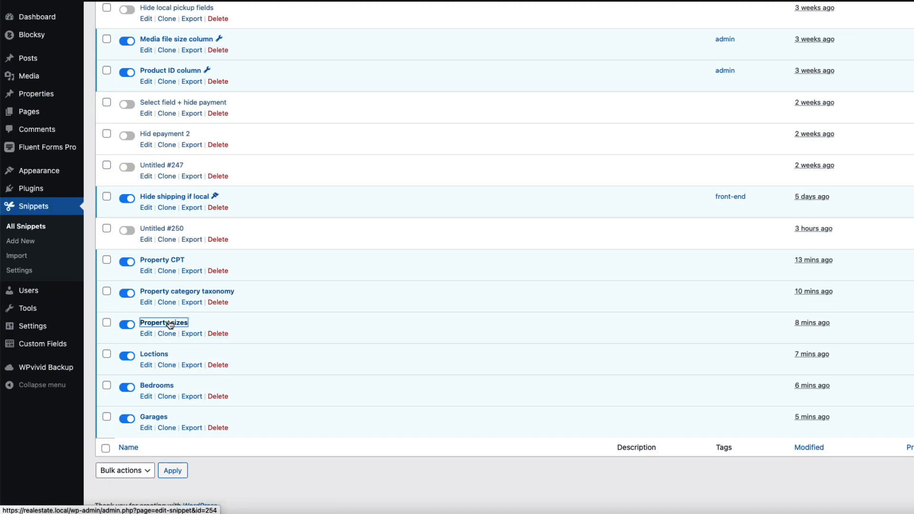
left_click_drag(360, 140, 341, 141)
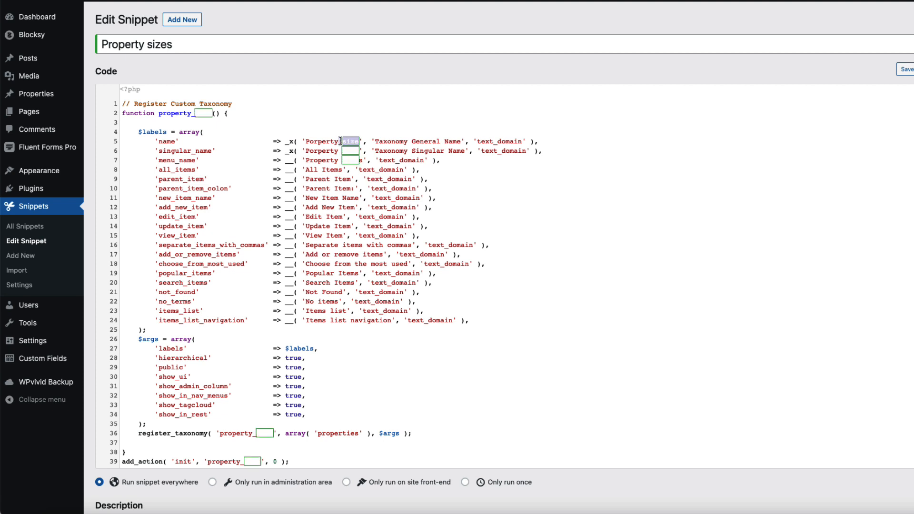
type("e")
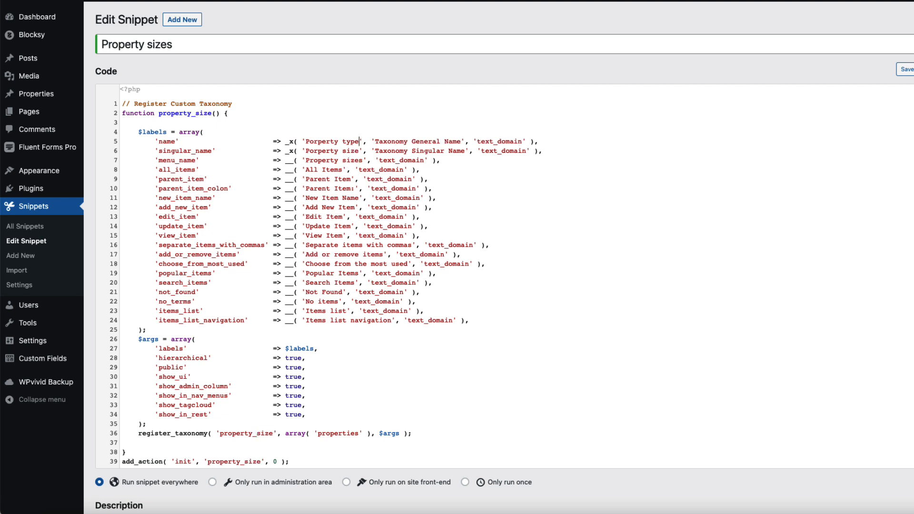
double_click(351, 151)
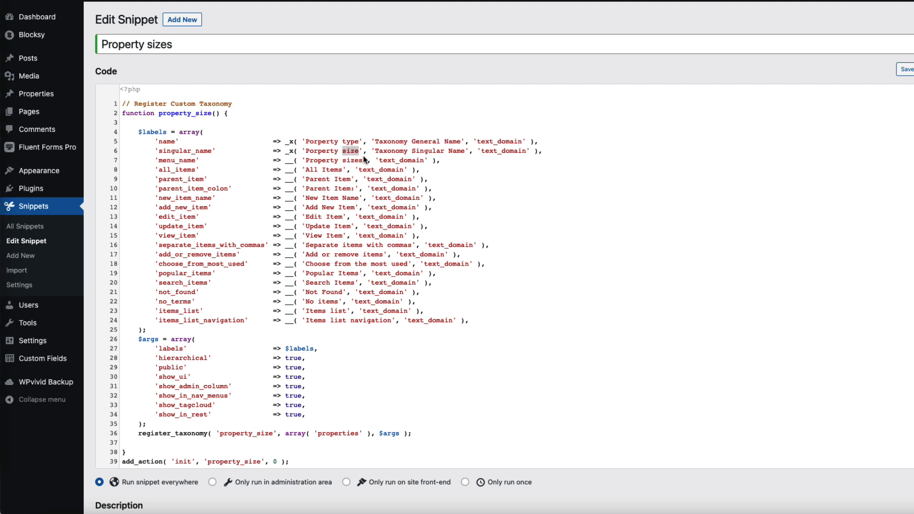
key("super+d")
key("super+d")
key("super+d")
type("type")
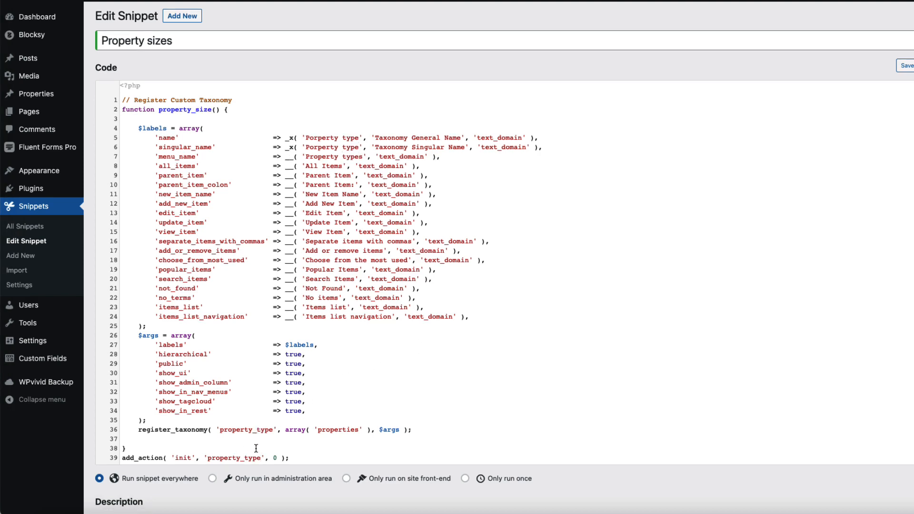
Step: Save the updated snippet and go to the new Property types terms page
scroll(256, 460, "down", 5)
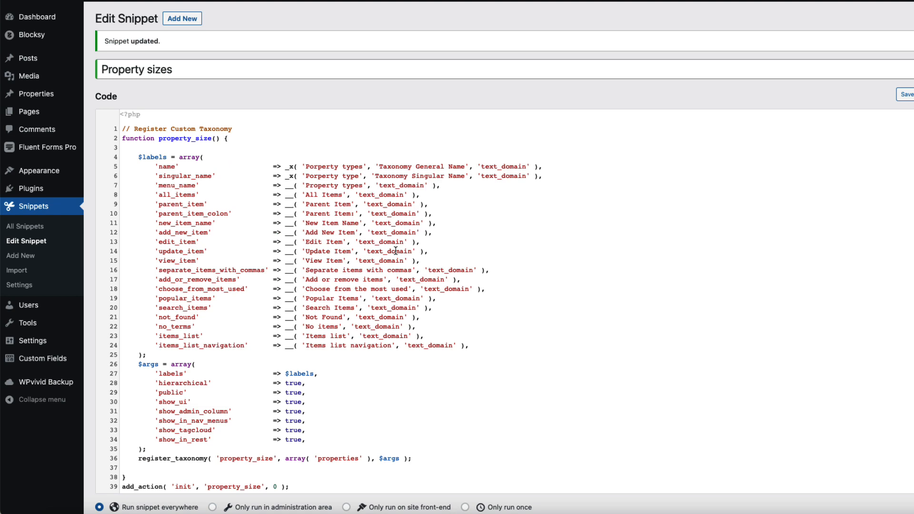
scroll(242, 422, "down", 6)
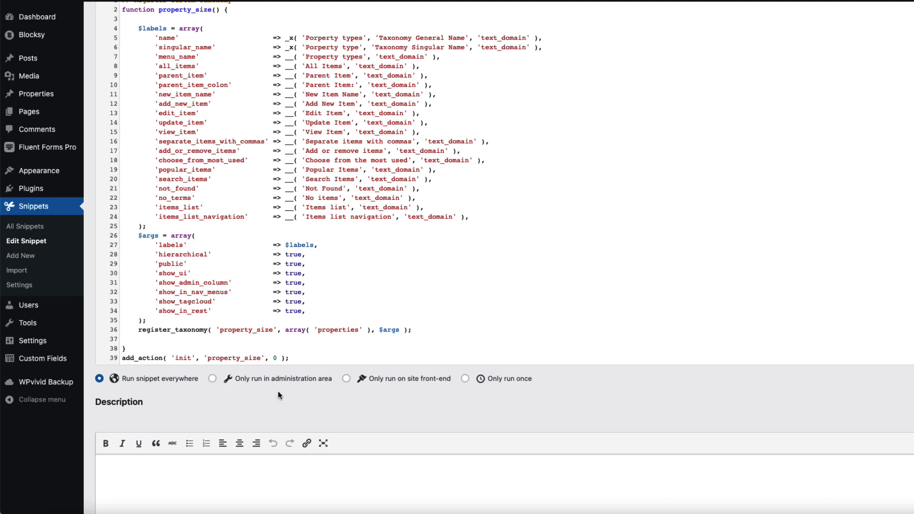
left_click(125, 469)
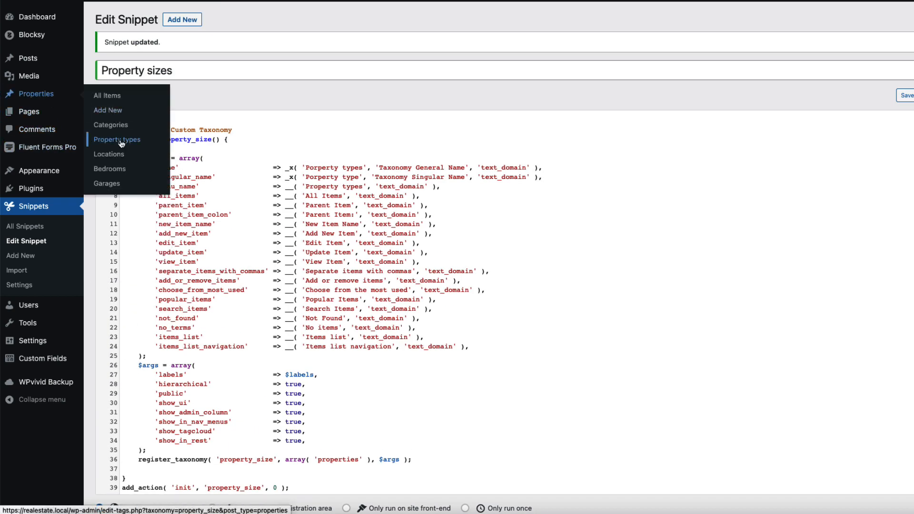
left_click(121, 139)
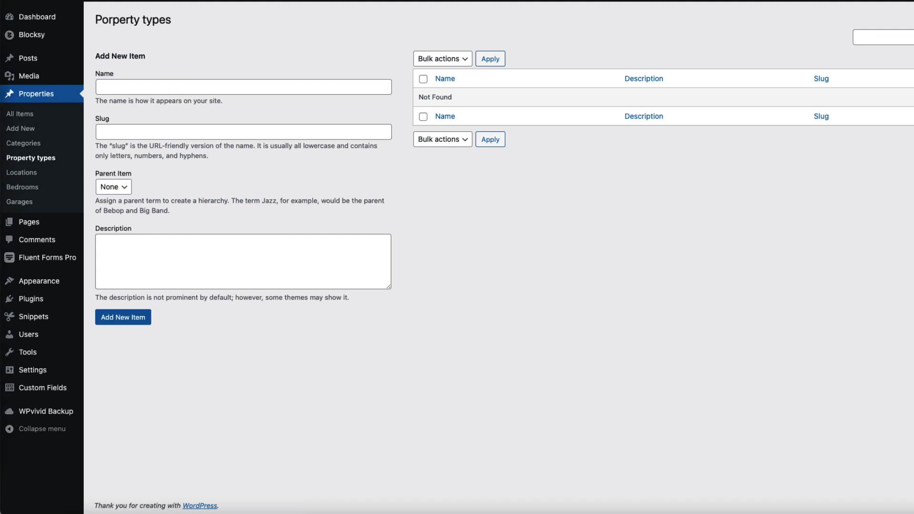
Step: Add the property types Office, Shop, Apartment, Condo, House, Studio and Villa, then go to Locations
left_click(169, 87)
type("Office")
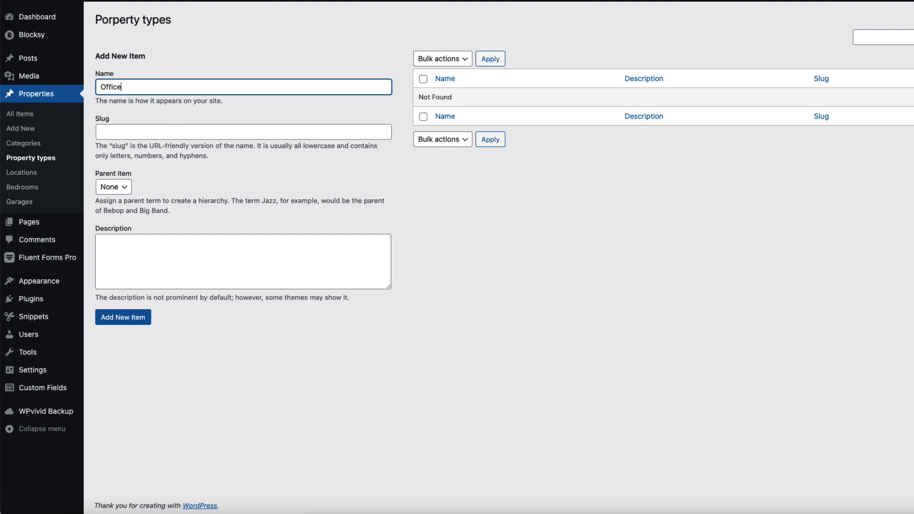
key("Return")
type("Shop")
key("Return")
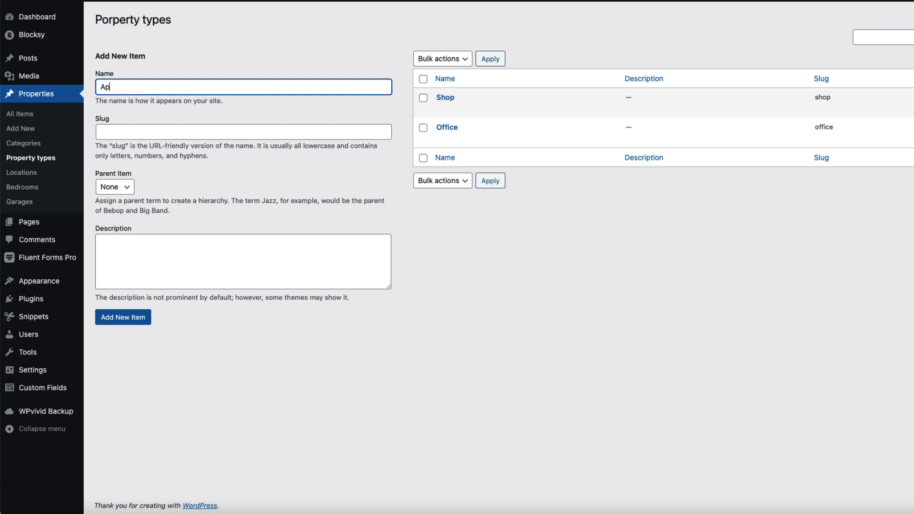
type("Apartment")
key("Return")
type("Condo")
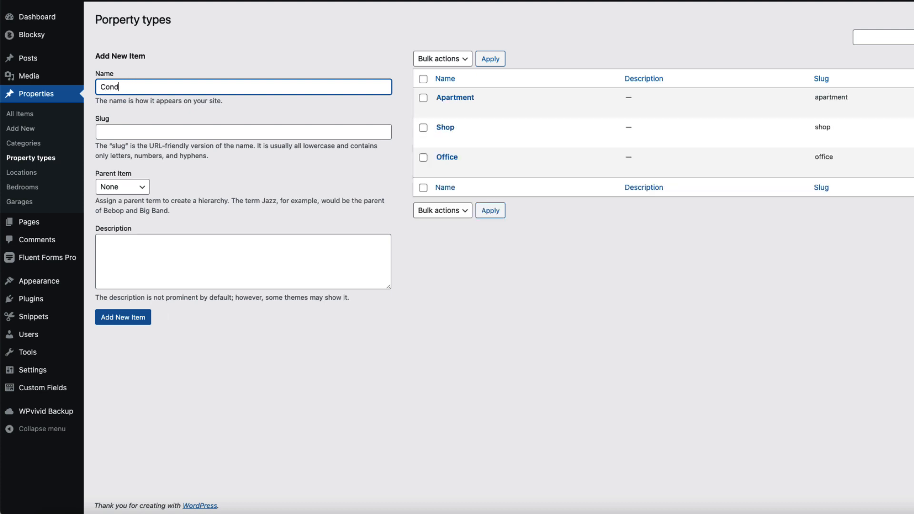
key("Return")
type("House")
key("Return")
type("Stu")
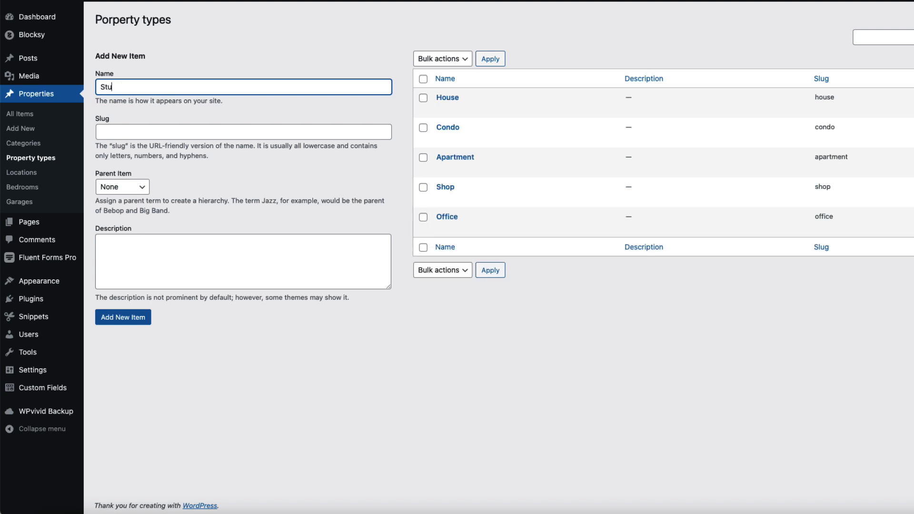
type("dio")
key("Return")
type("Vi")
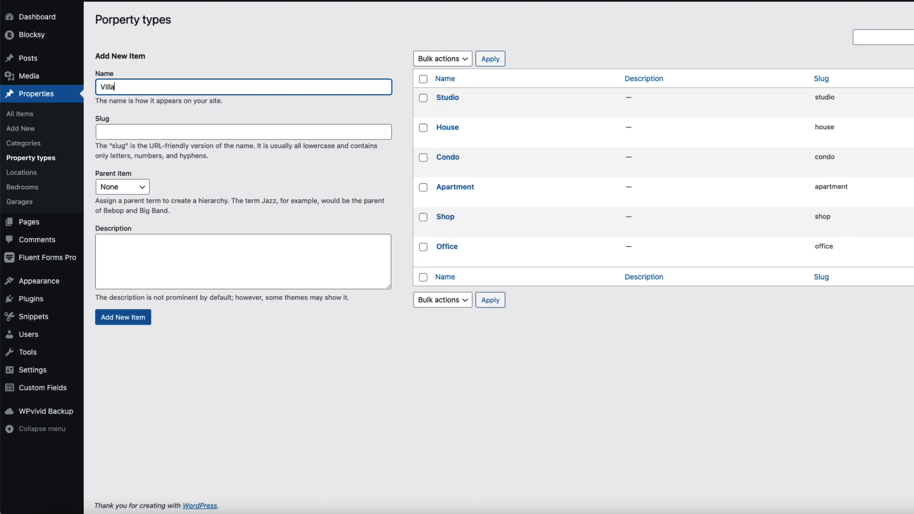
type("lla")
key("Return")
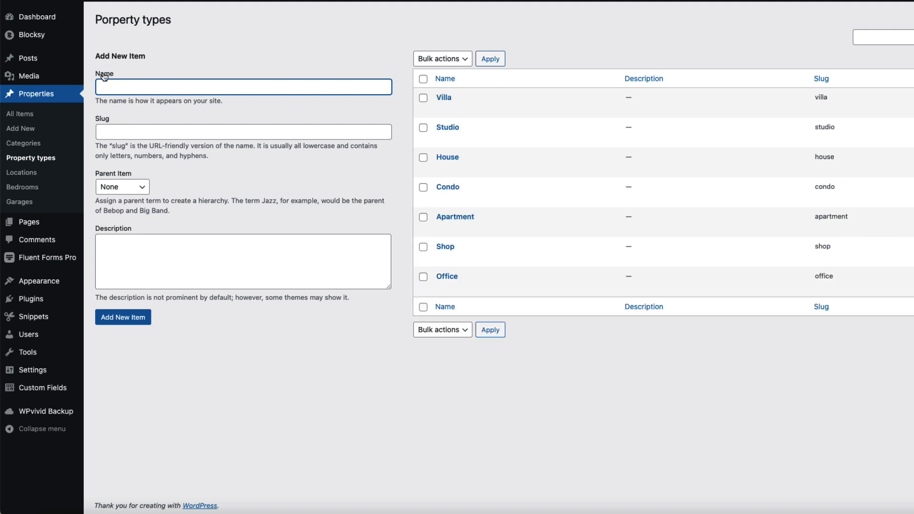
left_click(371, 391)
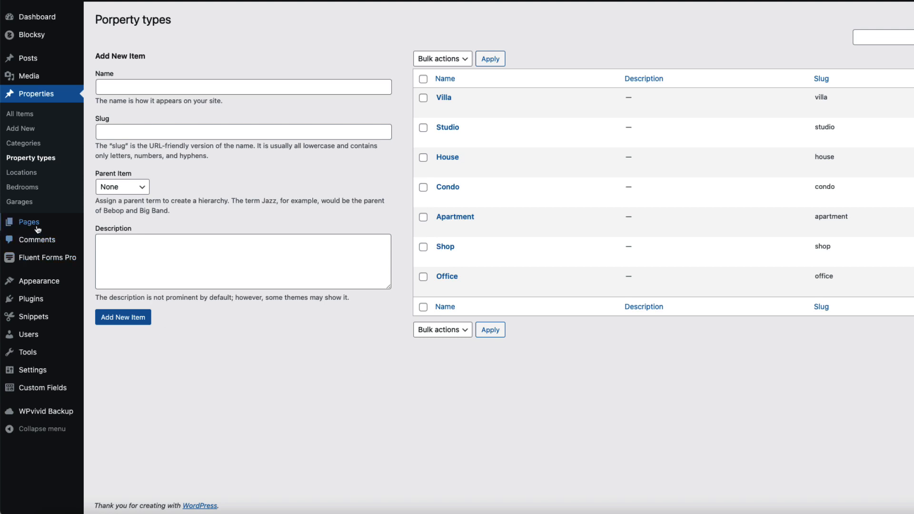
left_click(22, 174)
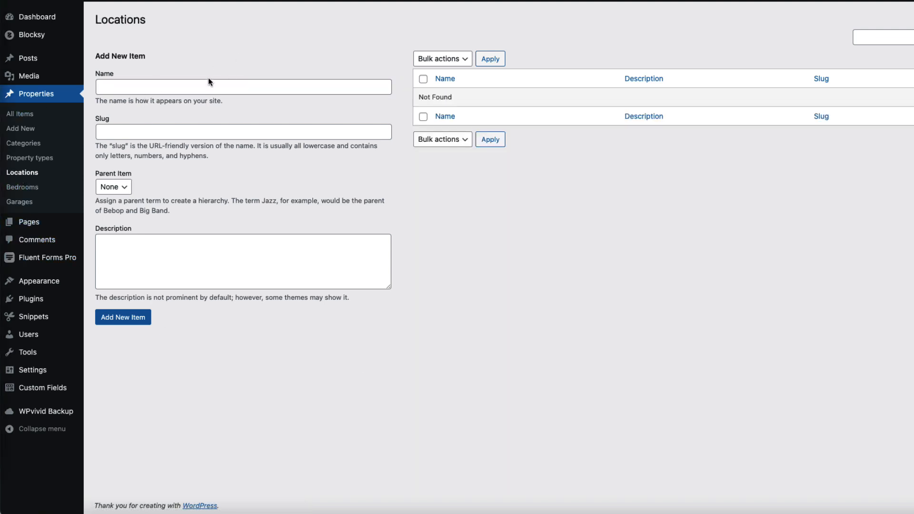
Step: Add London, Leeds, Newcastle, Manchester and Liverpool as property locations
left_click(195, 85)
type("Londo")
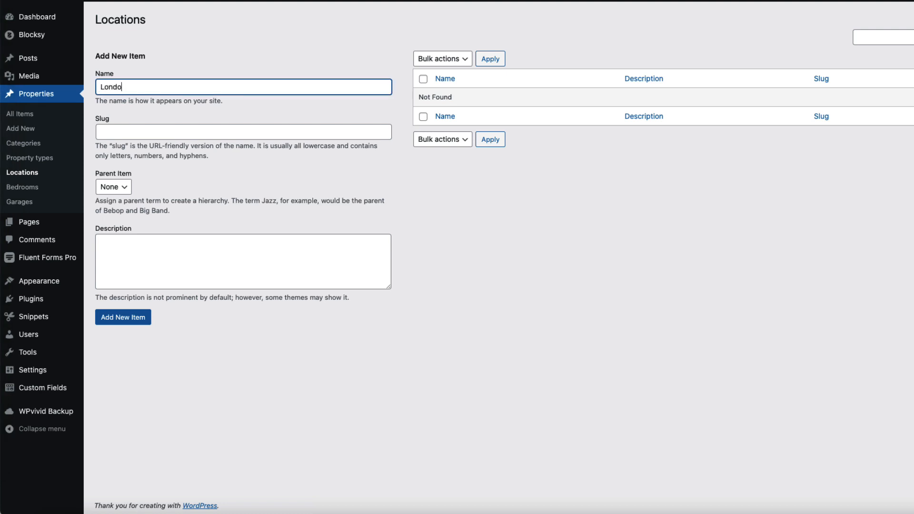
type("n")
key("Return")
type("Leeds")
key("Return")
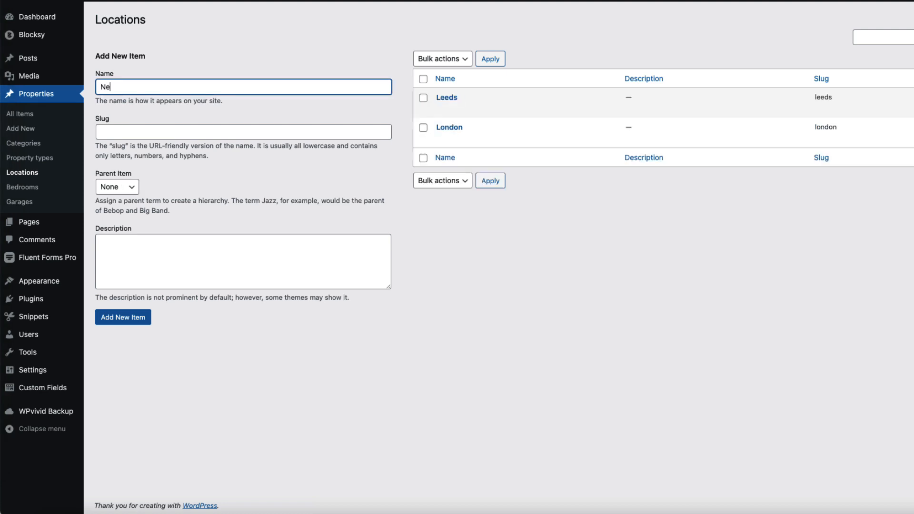
type("Newcastle")
key("Return")
type("Ma")
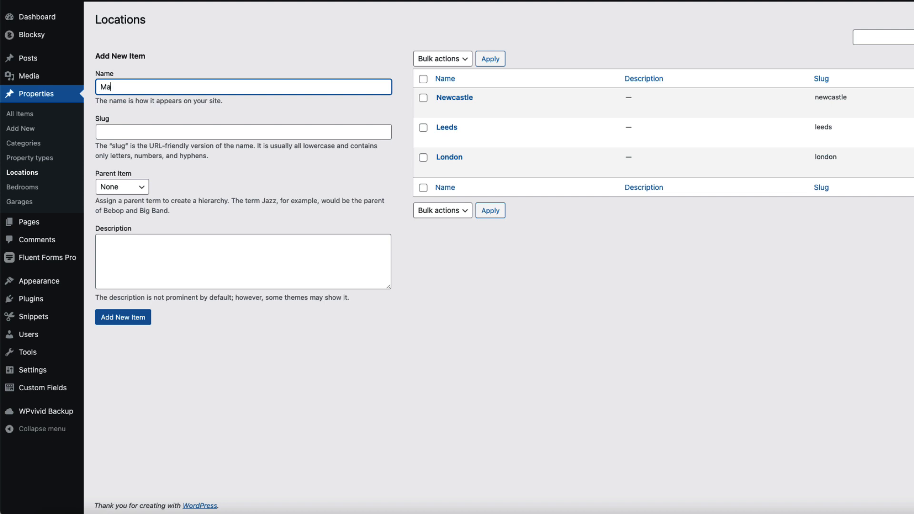
type("nchester")
key("Return")
type("Liverpool")
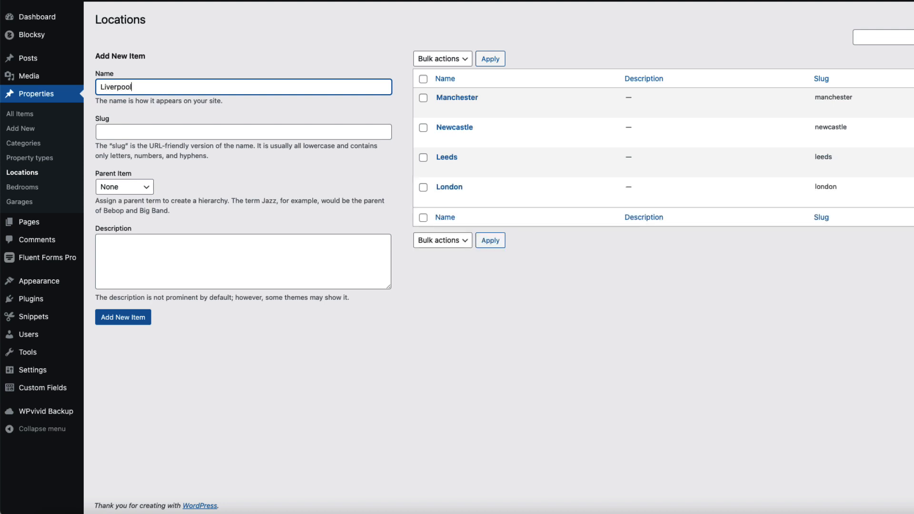
key("Return")
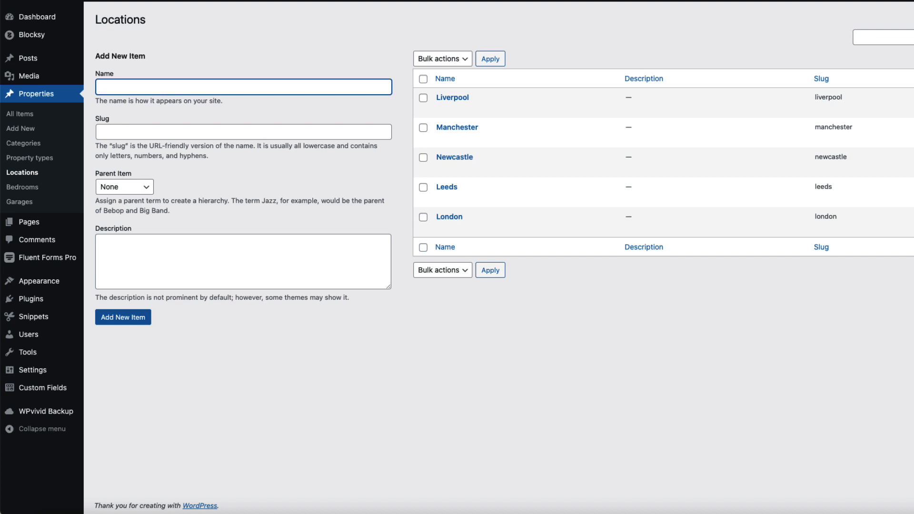
Step: Add a test location 'asasa' with Liverpool as its parent
left_click(128, 188)
left_click(116, 212)
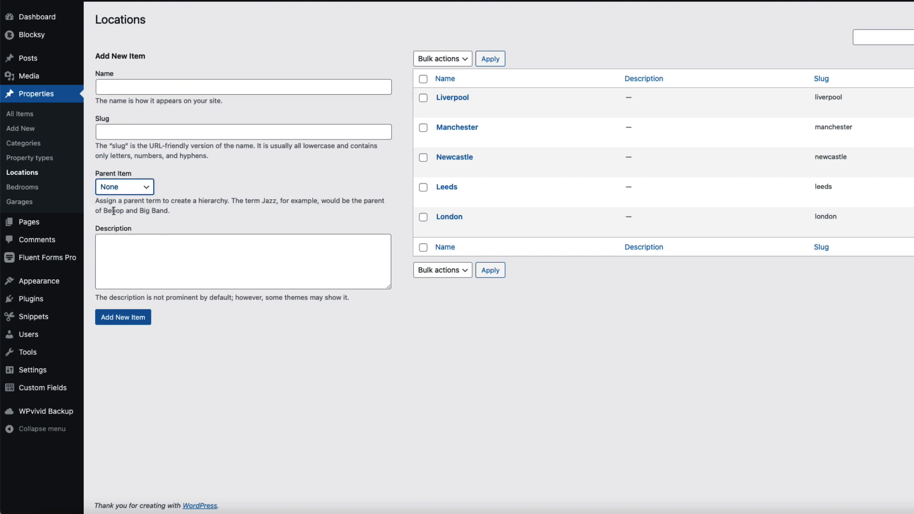
left_click(127, 83)
type("asasa")
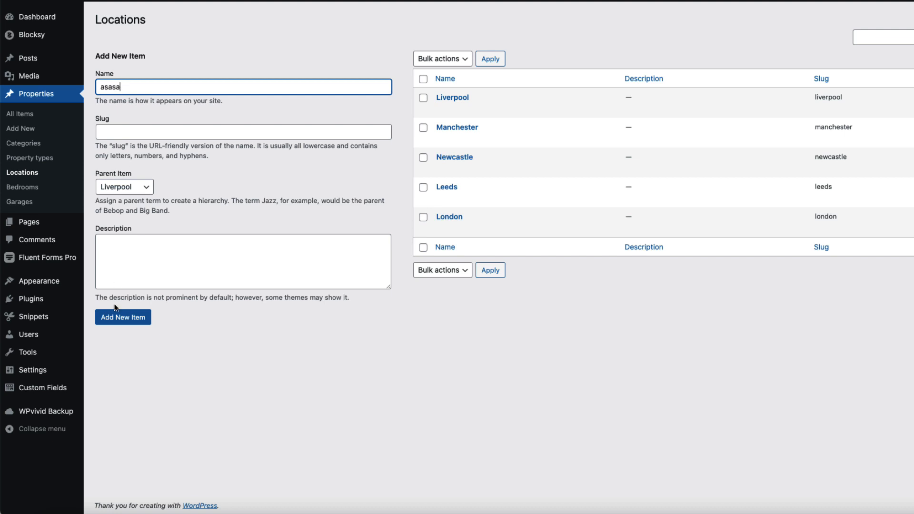
left_click(133, 320)
Step: Permanently delete the 'asasa' test location, then go to the Bedrooms terms page
mouse_move(468, 132)
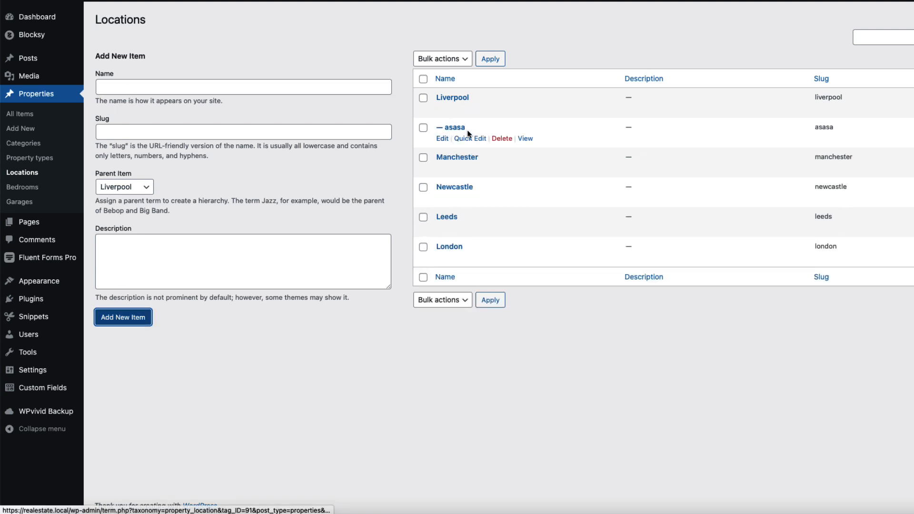
left_click(502, 139)
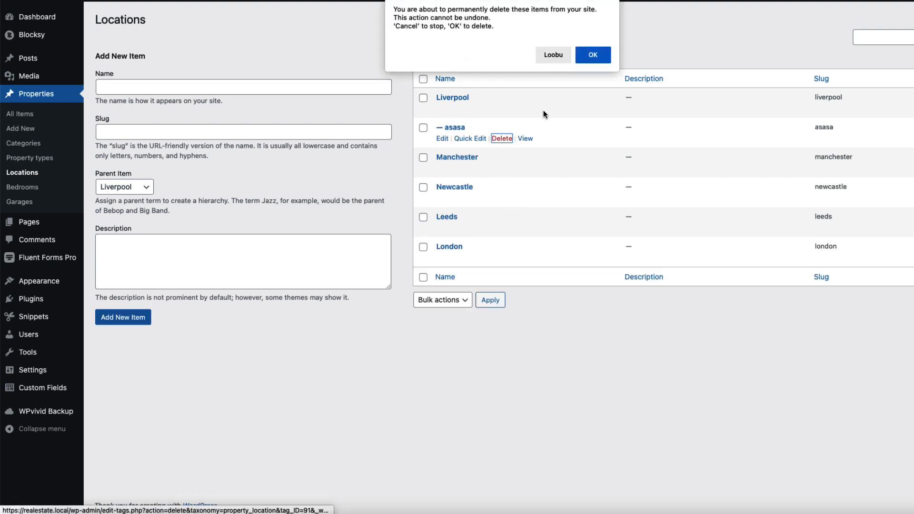
left_click(591, 57)
left_click(22, 187)
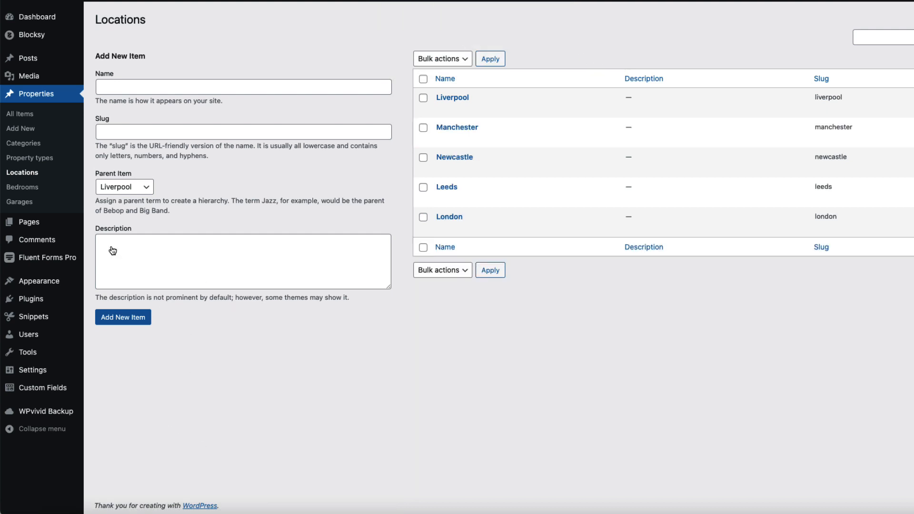
Step: Add bedroom terms 1 through 6
type("1")
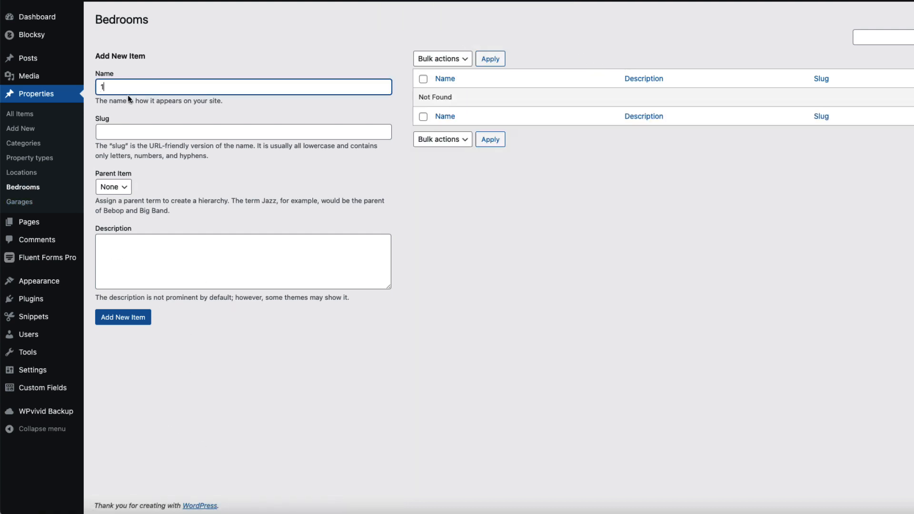
key("Return")
type("2")
key("Return")
type("3")
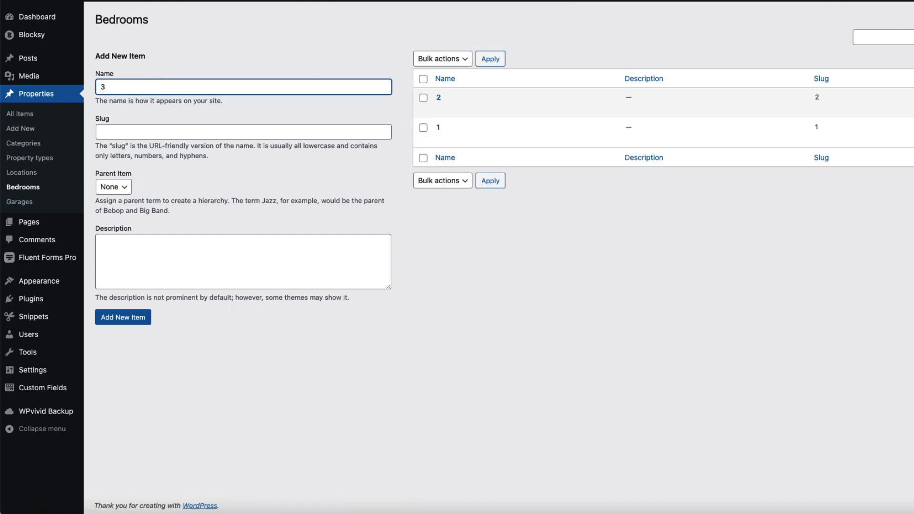
key("Return")
key("Return")
type("5")
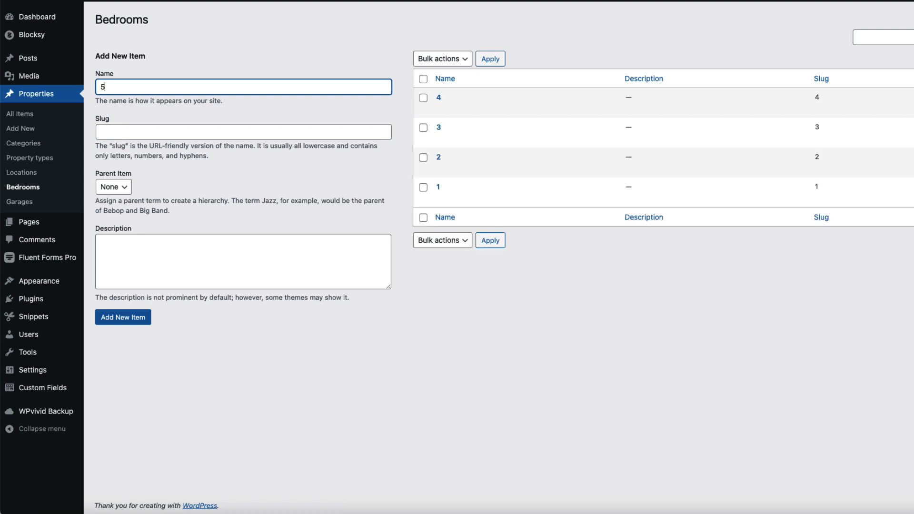
key("Return")
type("6")
key("Return")
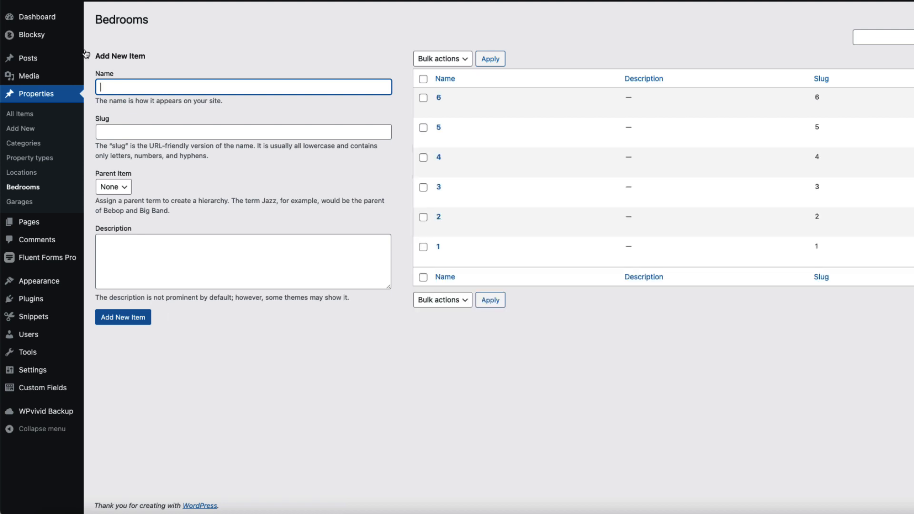
Step: In Garages, add terms 1 through 6
left_click(20, 201)
left_click(146, 87)
type("1")
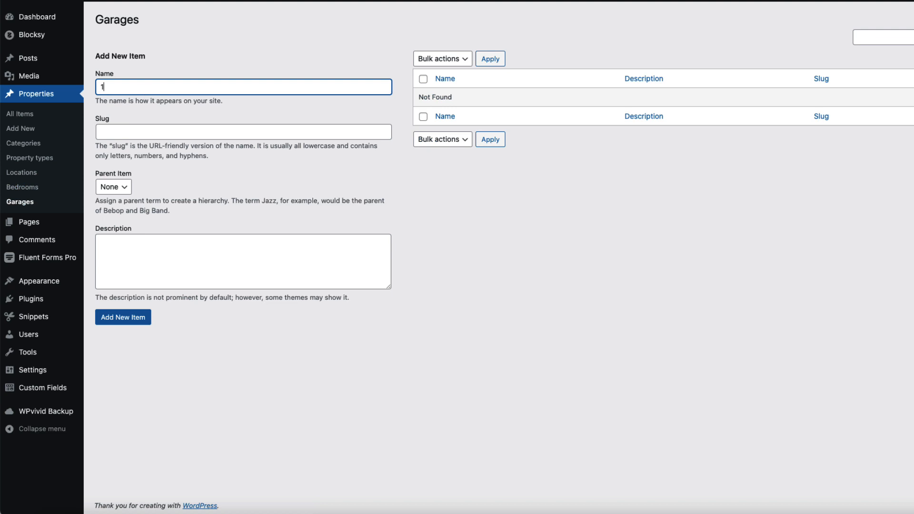
key("Return")
type("2")
key("Return")
type("3")
key("Return")
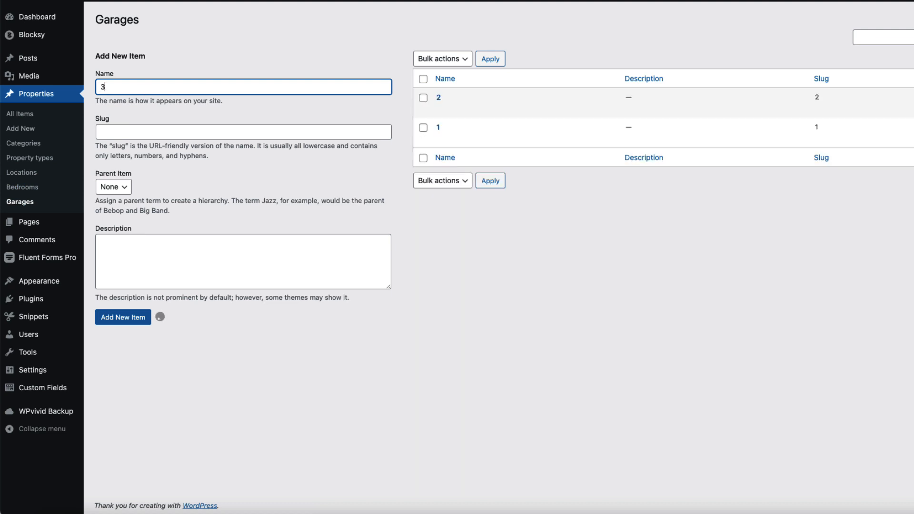
key("Return")
type("5")
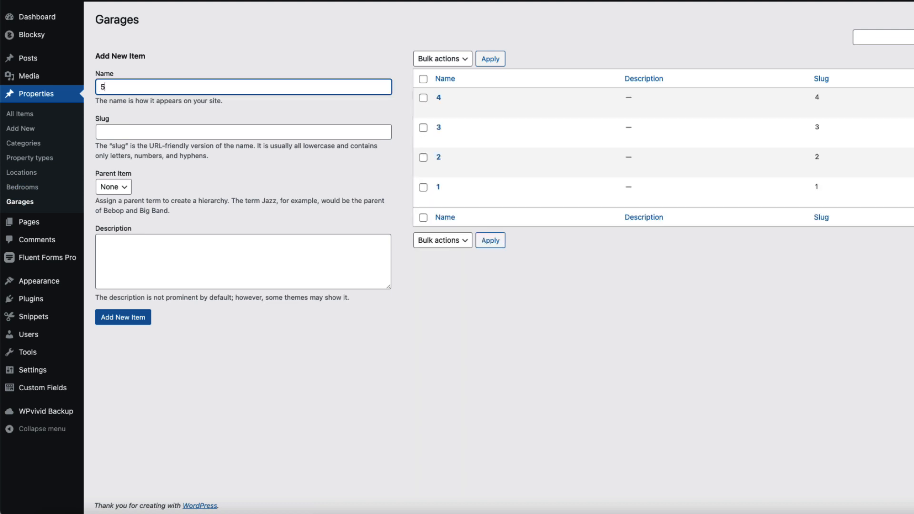
key("Return")
key("Return")
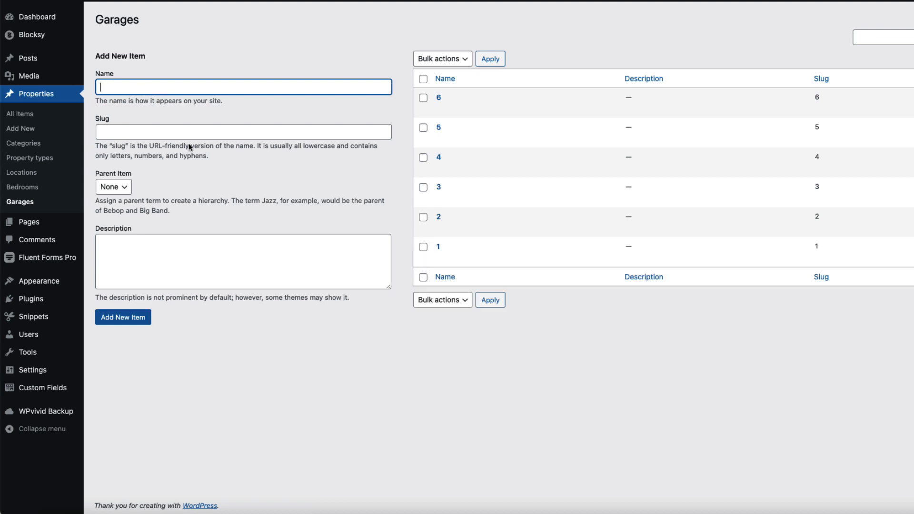
left_click(254, 394)
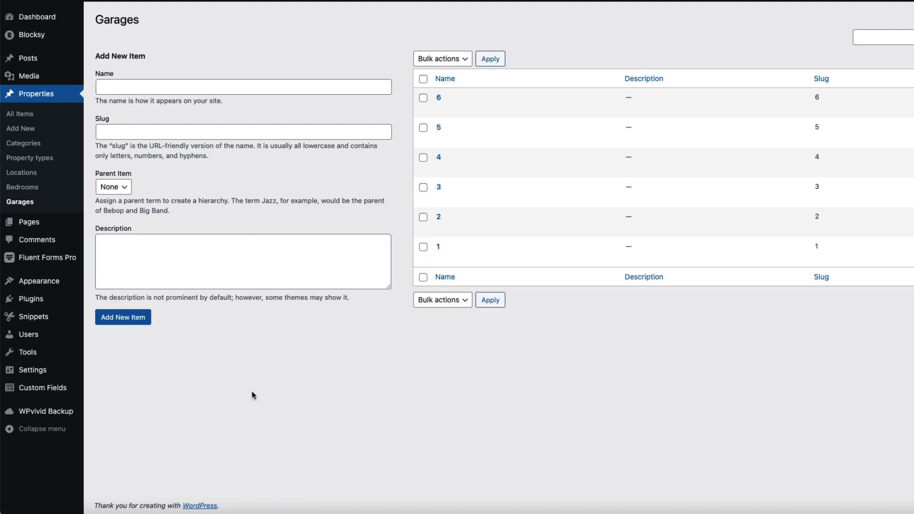
Step: Create a new property '2 bedroom apartment' with price 145 000 and a pasted street address
left_click(26, 132)
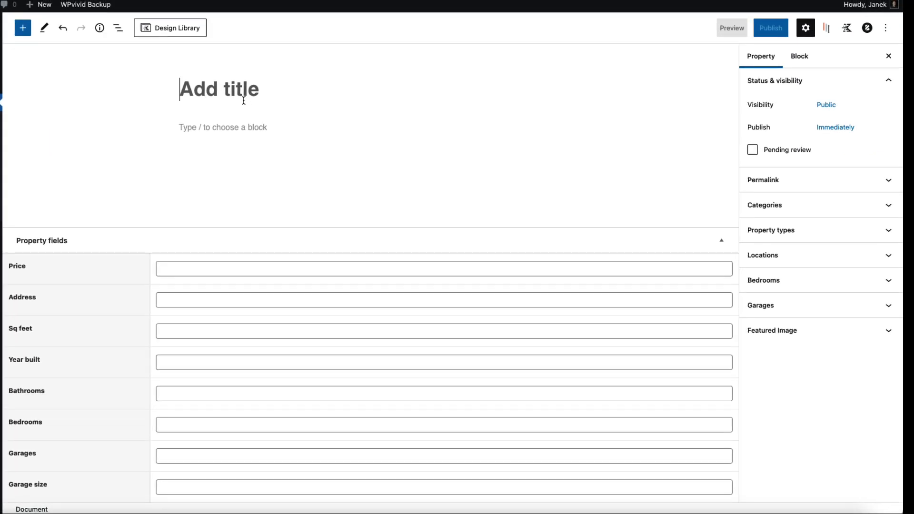
type("2 be")
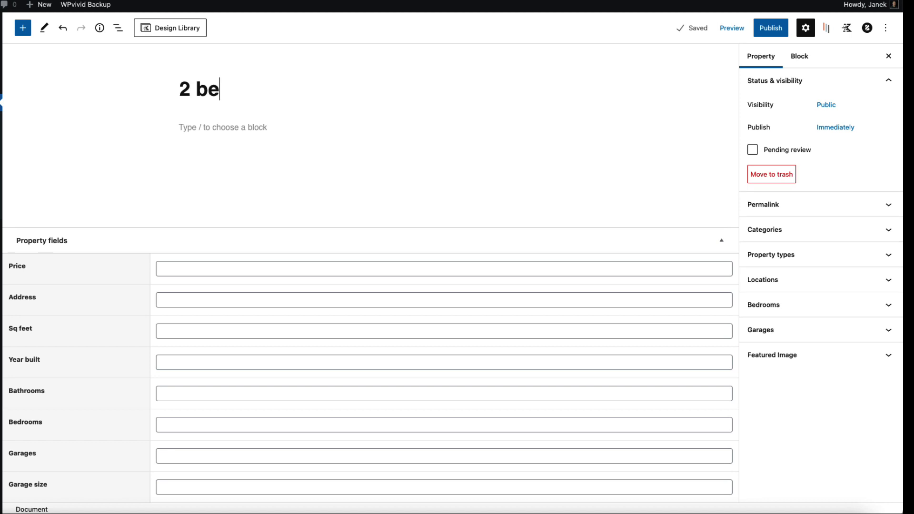
type("droom apartment")
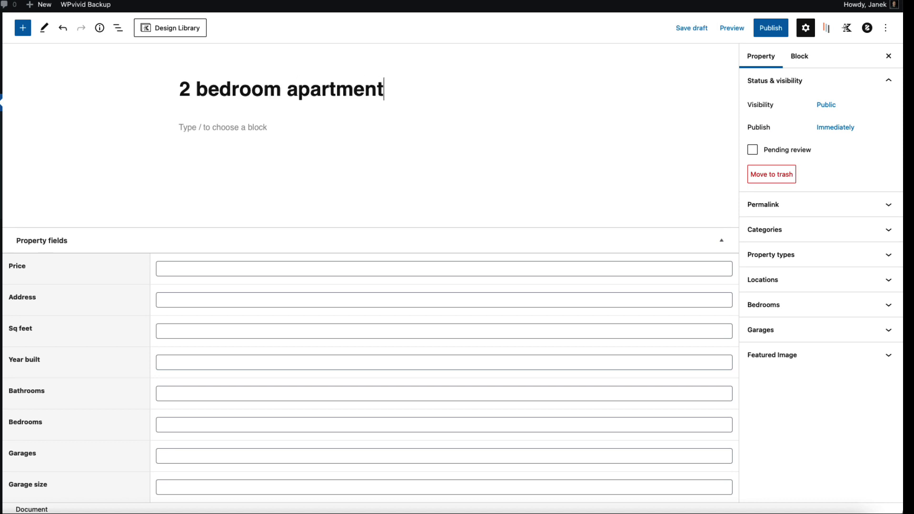
left_click(192, 265)
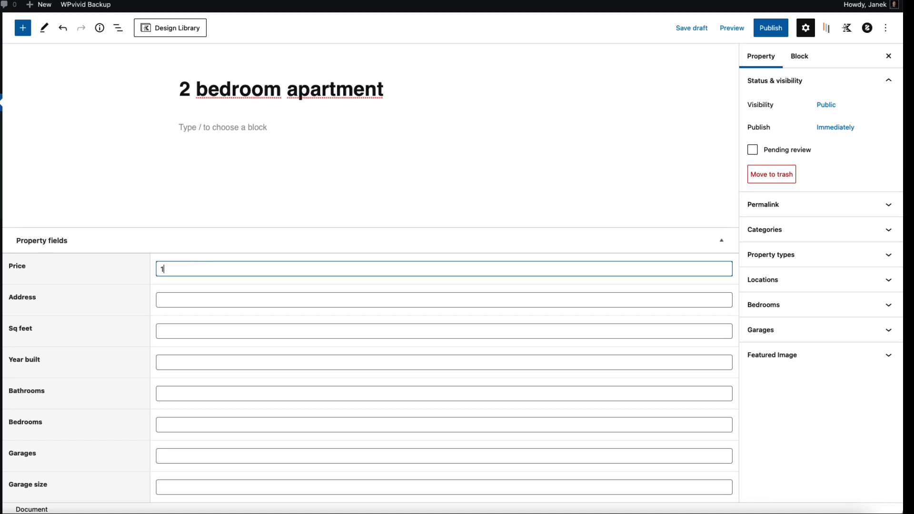
type("145 000")
left_click(182, 296)
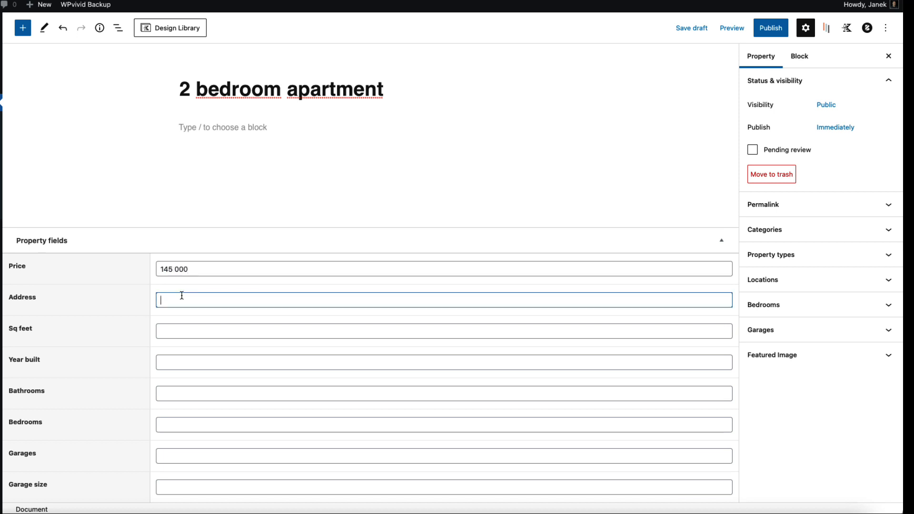
type("King street 23, London")
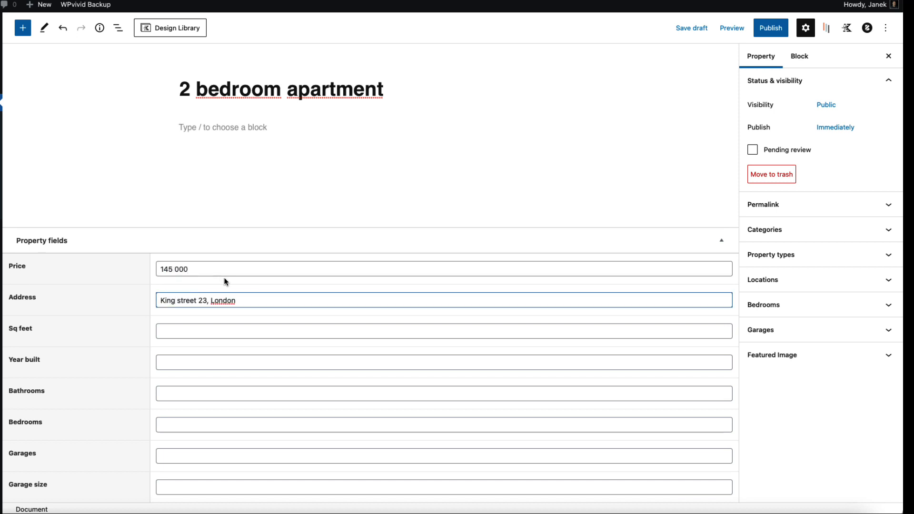
Step: Enter 1300 sq feet, year built 2010, 2 bathrooms and 2 bedrooms
left_click(186, 327)
type("1300")
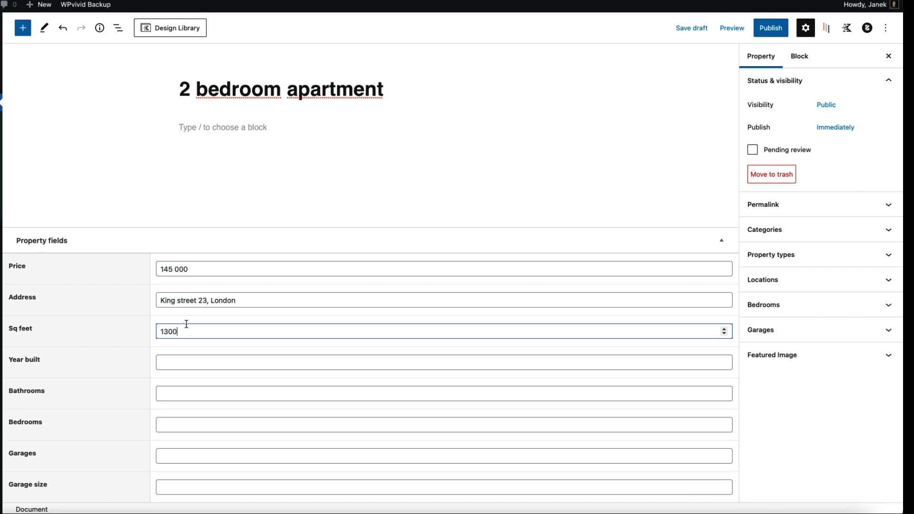
left_click(158, 367)
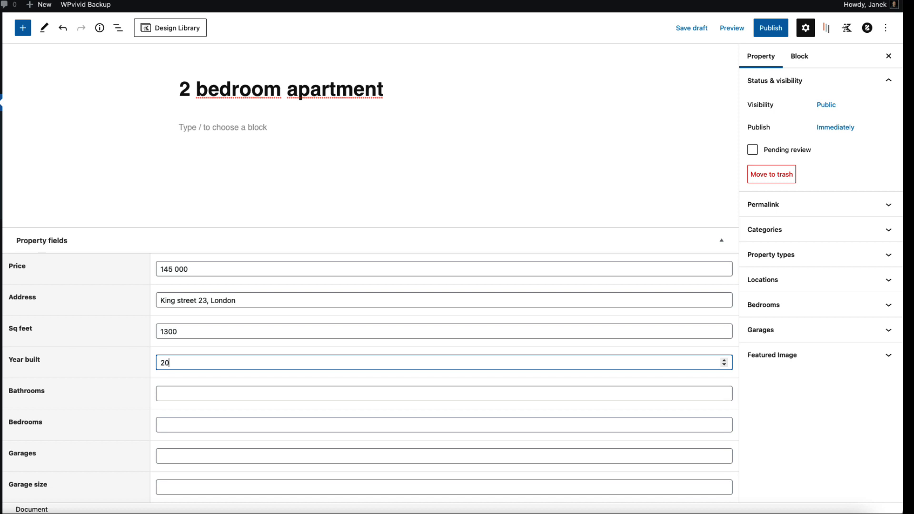
left_click(174, 390)
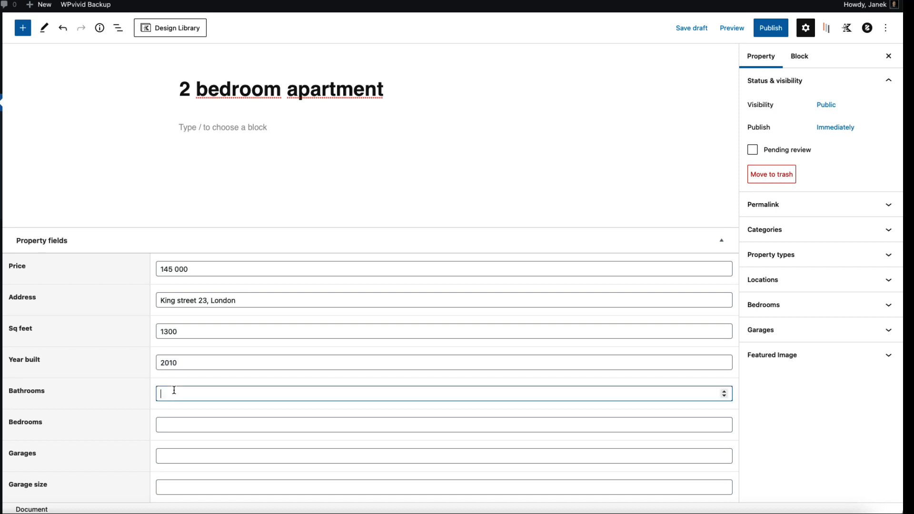
left_click(188, 420)
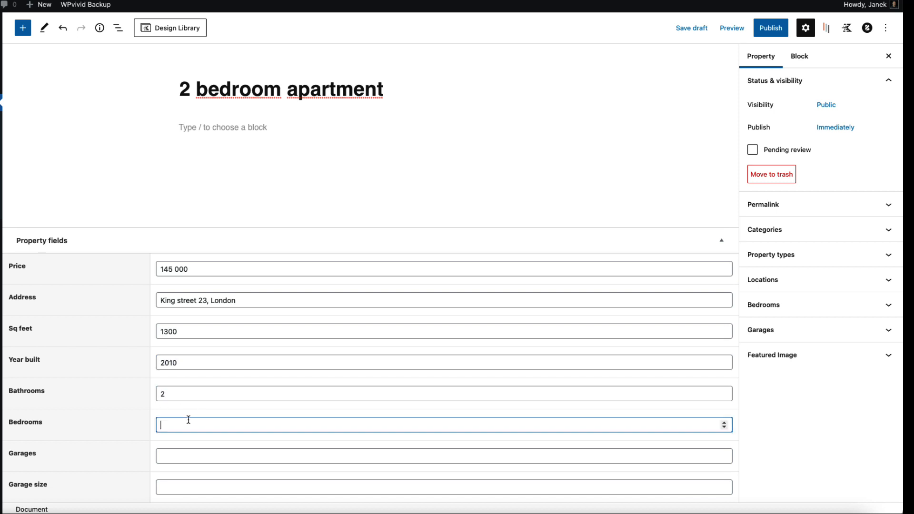
type("2")
left_click(179, 451)
left_click(187, 483)
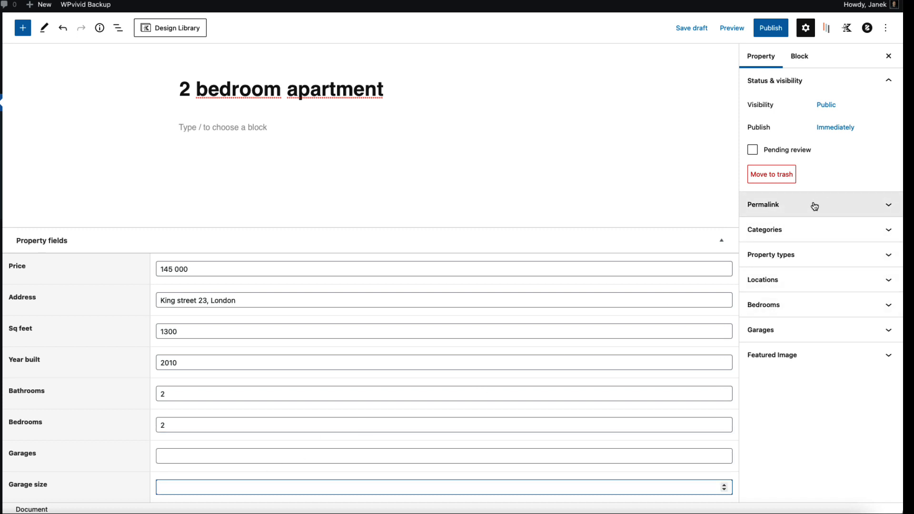
Step: Tag the property as For sale, Apartment, London and 2 bedrooms
left_click(816, 230)
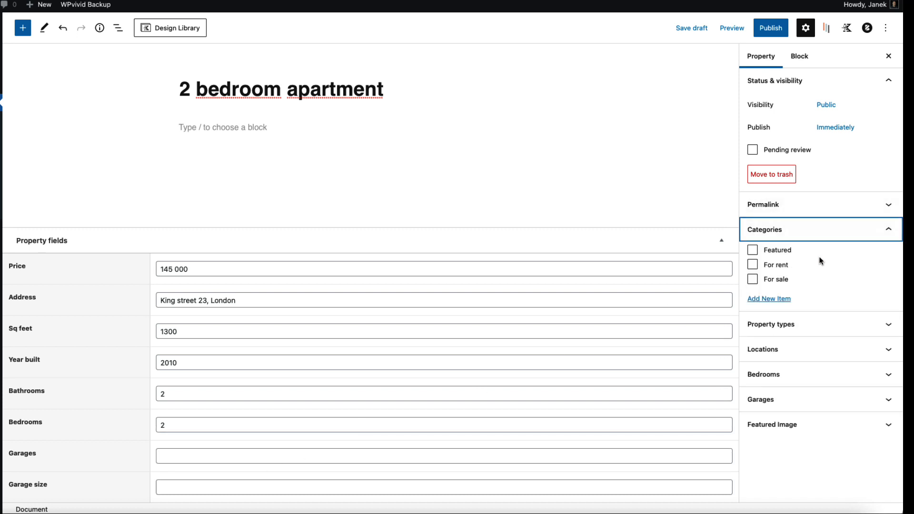
left_click(753, 279)
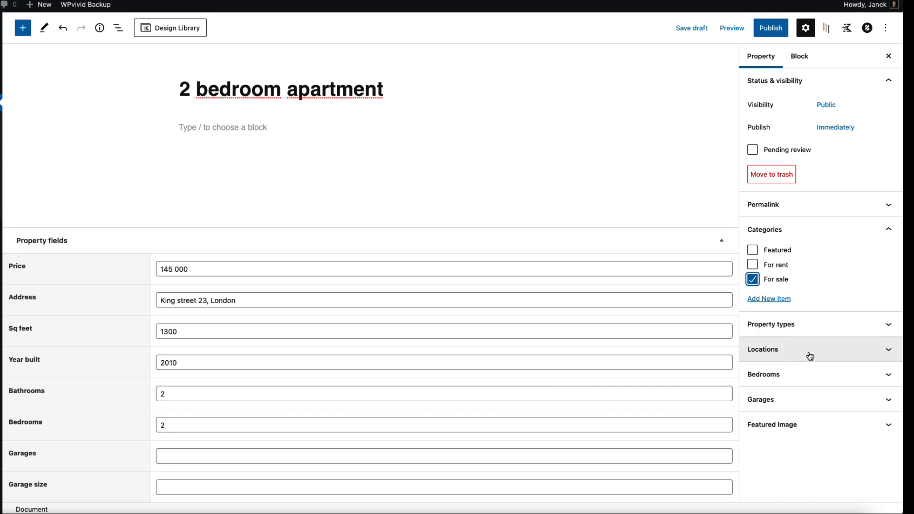
left_click(822, 329)
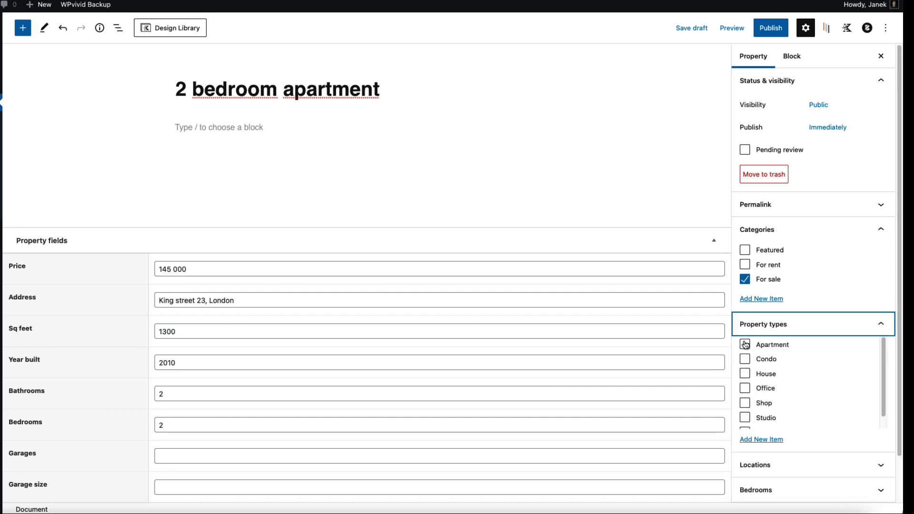
left_click(745, 345)
left_click(794, 465)
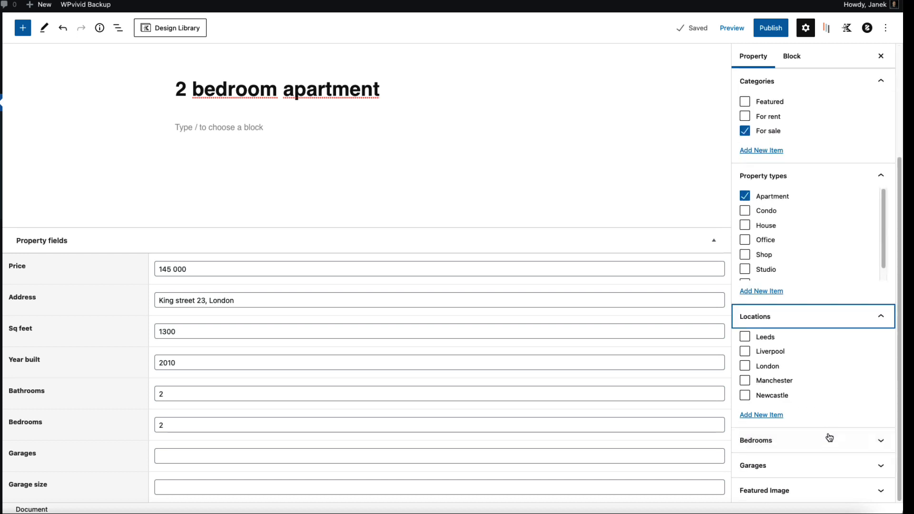
left_click(745, 367)
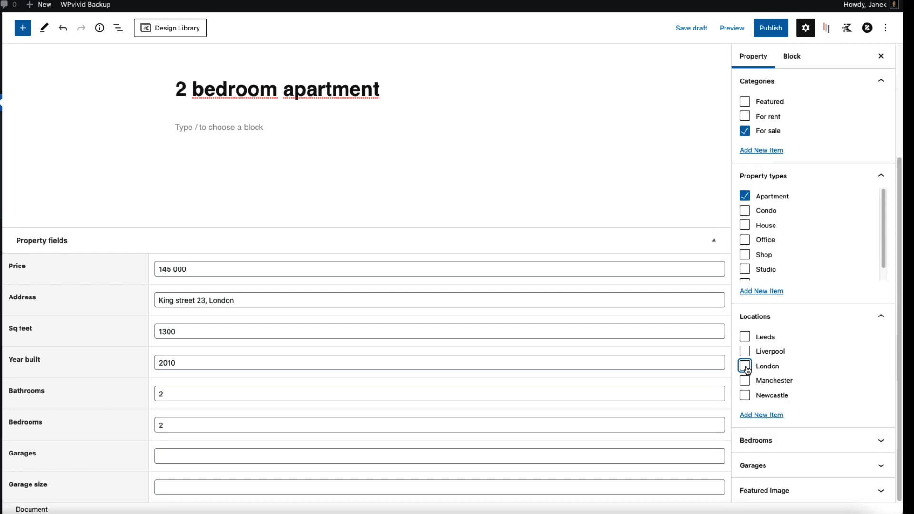
left_click(817, 439)
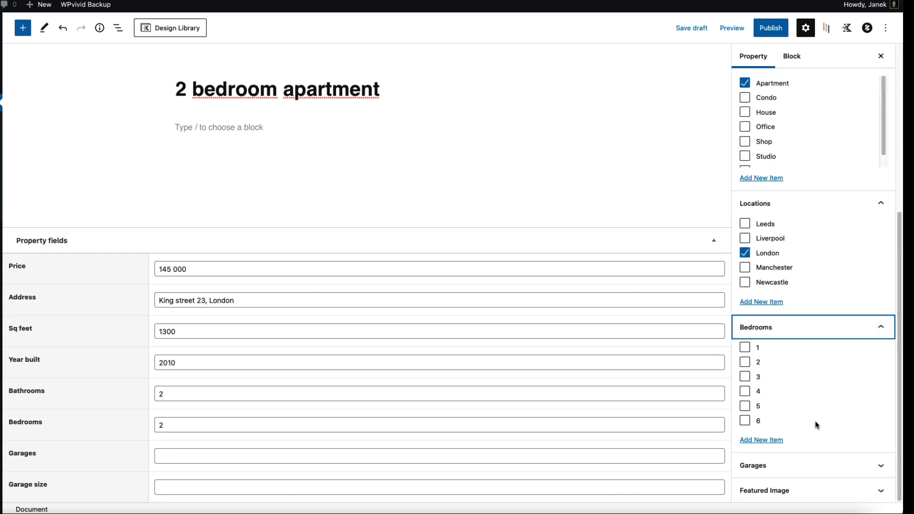
left_click(746, 363)
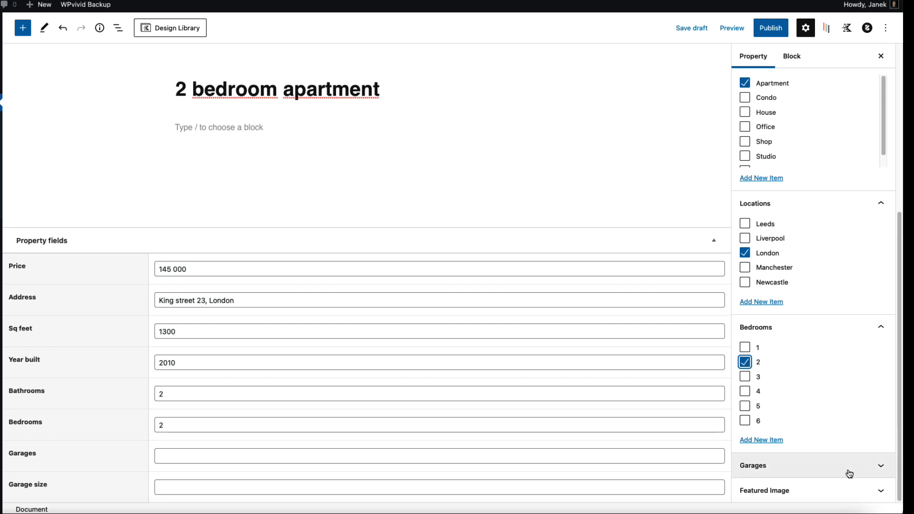
Step: Upload the property photos to the Media Library and set 012.jpg as the featured image
left_click(833, 468)
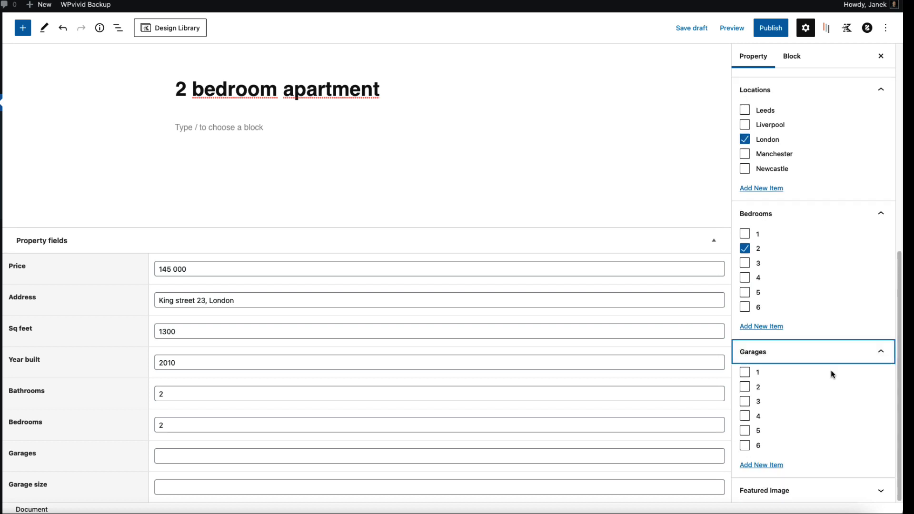
left_click(833, 490)
left_click(781, 458)
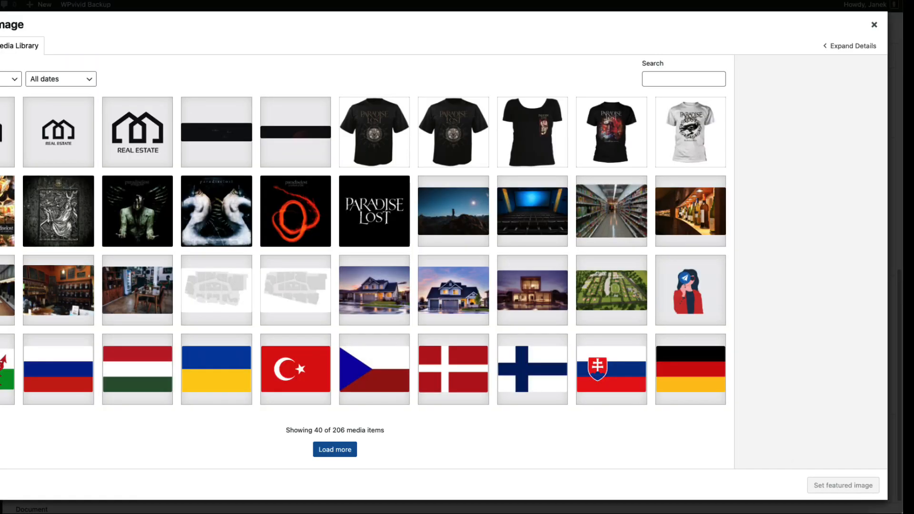
left_click_drag(1, 209, 429, 201)
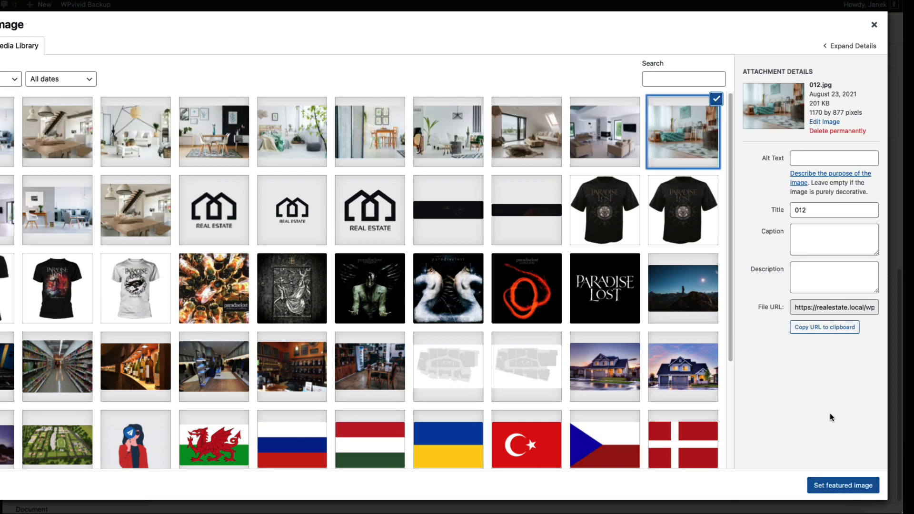
left_click(843, 486)
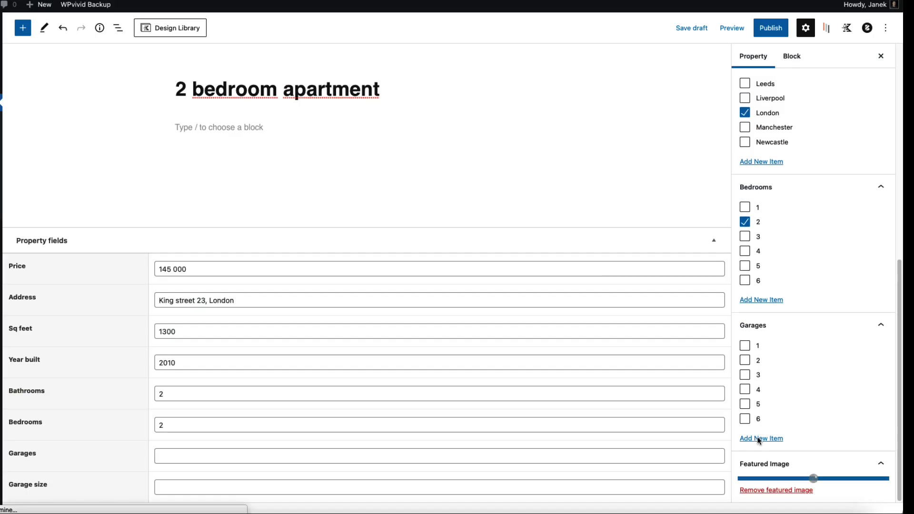
Step: Paste Lorem ipsum into the content and split it into two paragraphs at 'Vivamus'
left_click(206, 131)
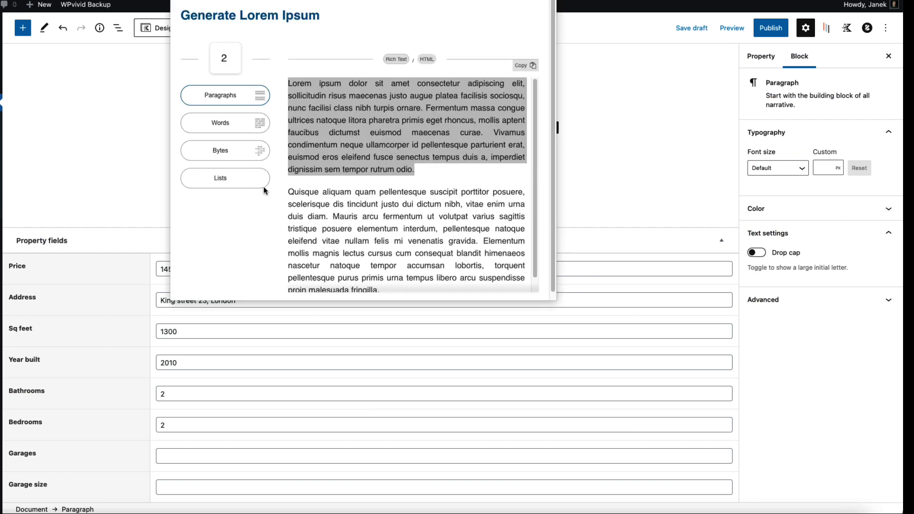
type("Lorem ipsum dolor sit amet consectetur adipiscing elit, sollicitudin risus maecenas justo augue platea facilisis sociosqu, nunc facilisi class nibh turpis ornare. Fermentum massa congue ultrices natoque litora pharetra primis eget rhoncus, mollis aptent faucibus dictumst euismod maecenas curae. Vivamus condimentum neque ullamcorper id pellentesque parturient erat, euismod eros eleifend fusce senectus tempus duis a, imperdiet dignissim sem tempor rutrum odio.")
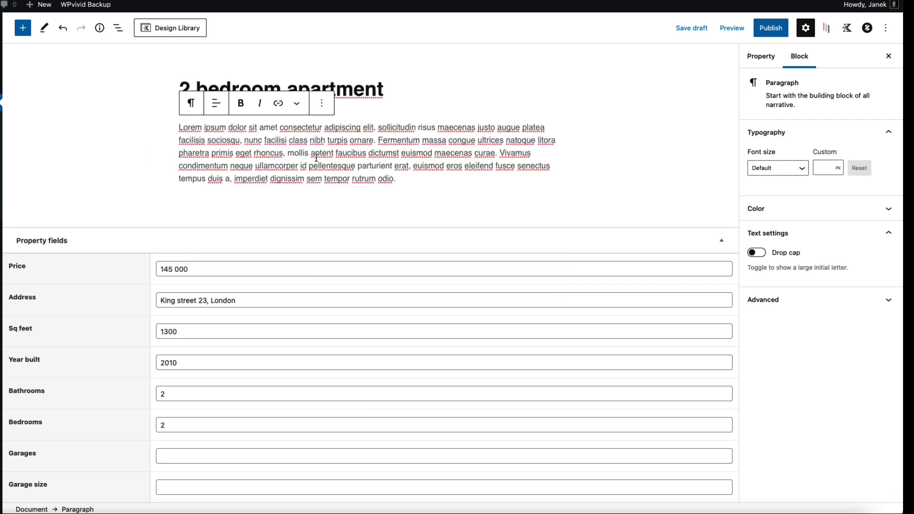
left_click(501, 153)
key("Return")
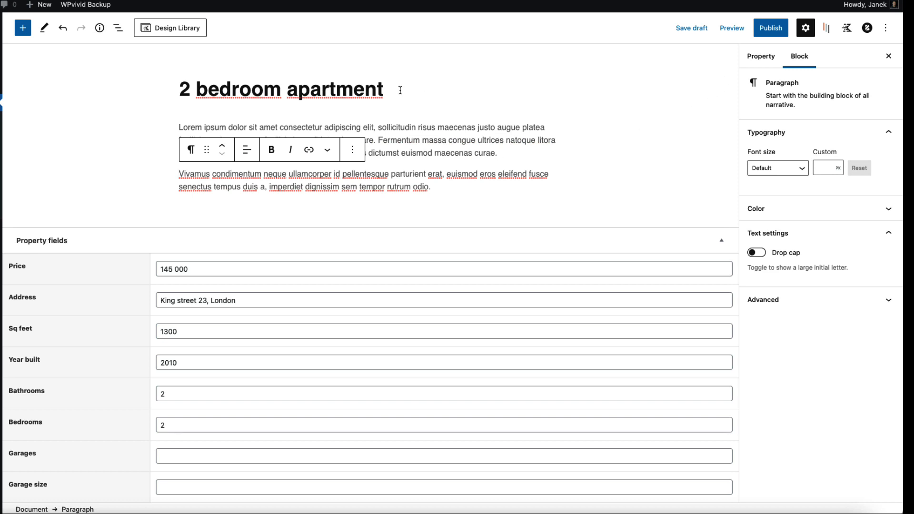
Step: Insert and then remove a Gallery block above the text, and publish the property
left_click(180, 127)
key("Return")
type("/gall")
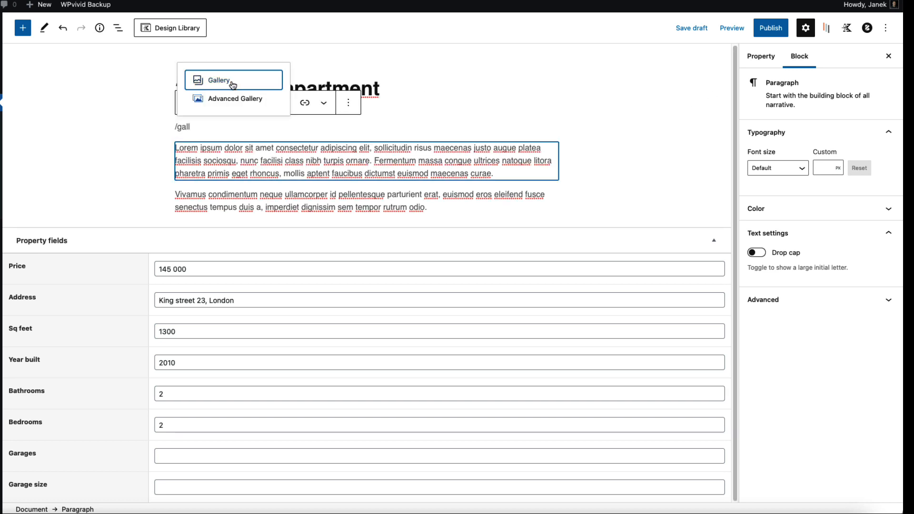
left_click(232, 82)
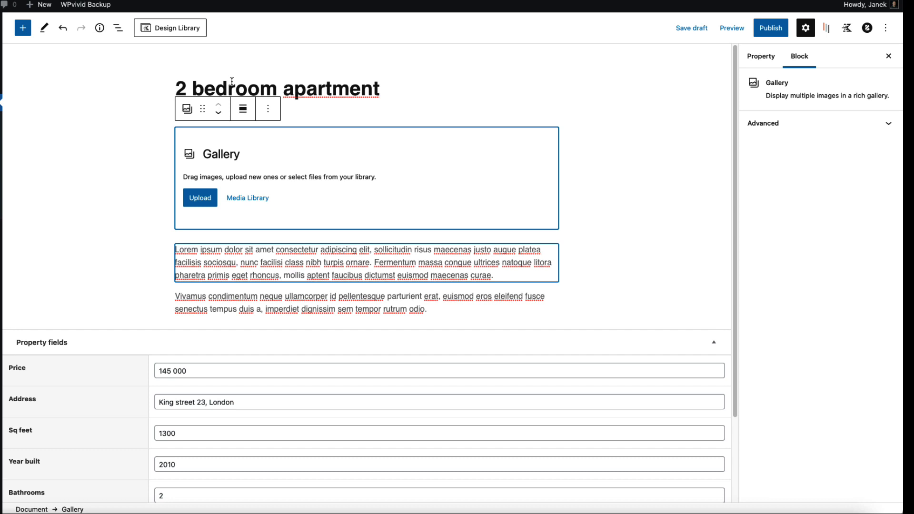
left_click(268, 109)
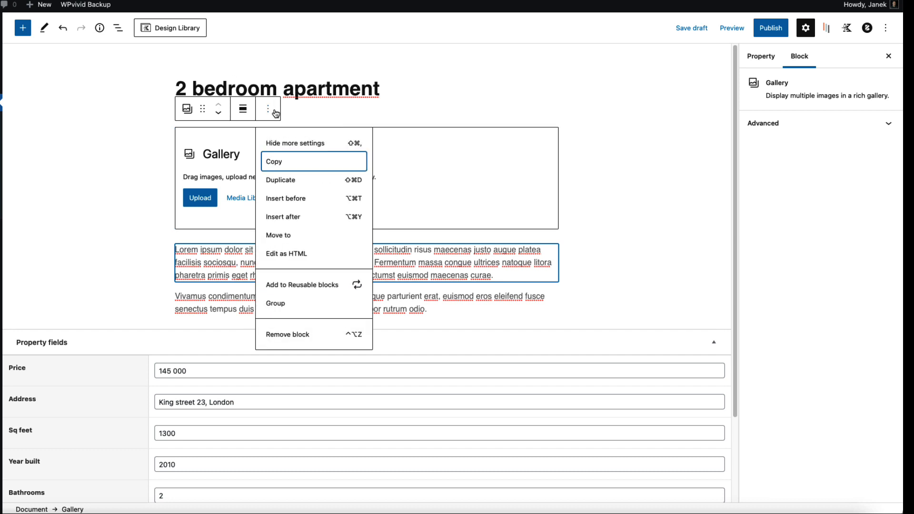
left_click(299, 335)
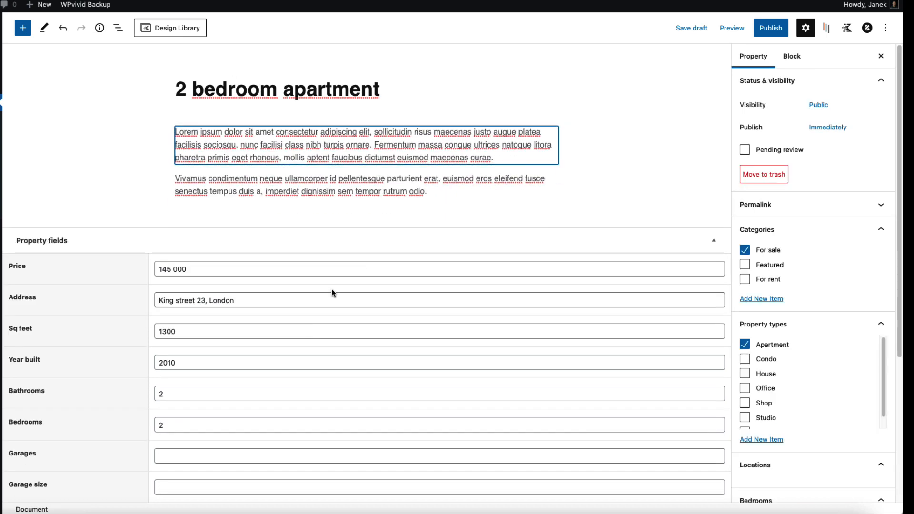
left_click(773, 34)
left_click(800, 27)
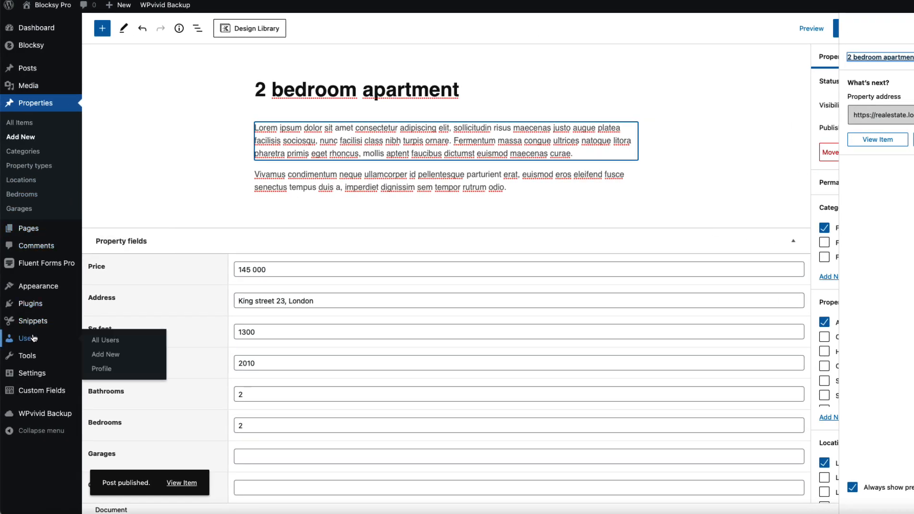
Step: Search the plugin directory for 'kadence blocks'
mouse_move(35, 307)
left_click(112, 320)
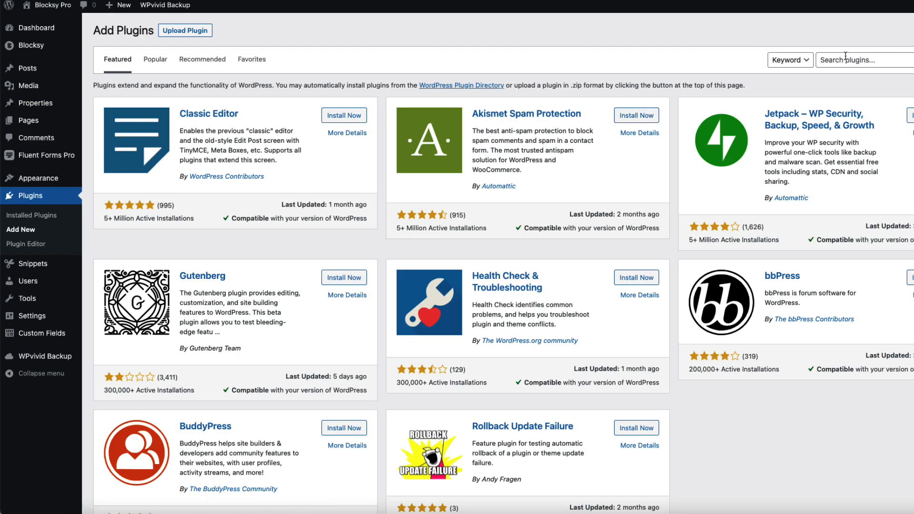
left_click(846, 56)
type("kadence blocks")
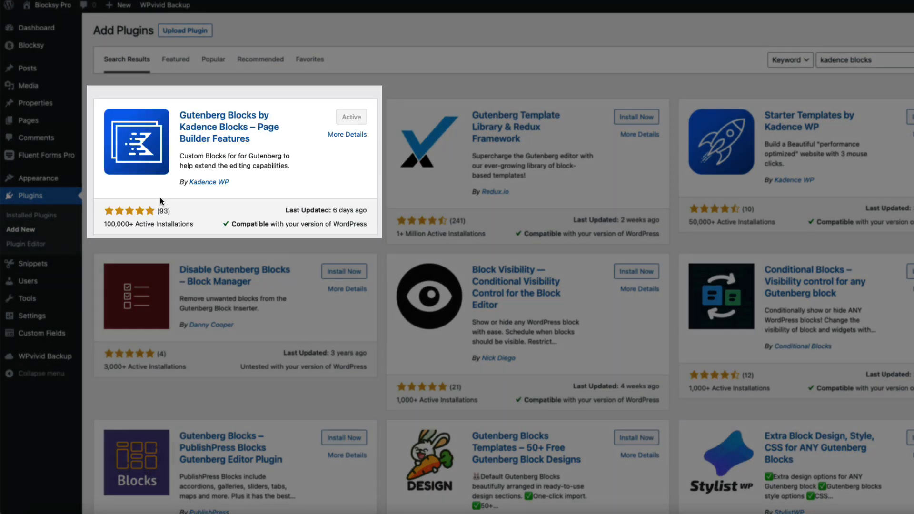
Step: In Kadence Blocks settings, deactivate the Form block
mouse_move(32, 315)
left_click(119, 418)
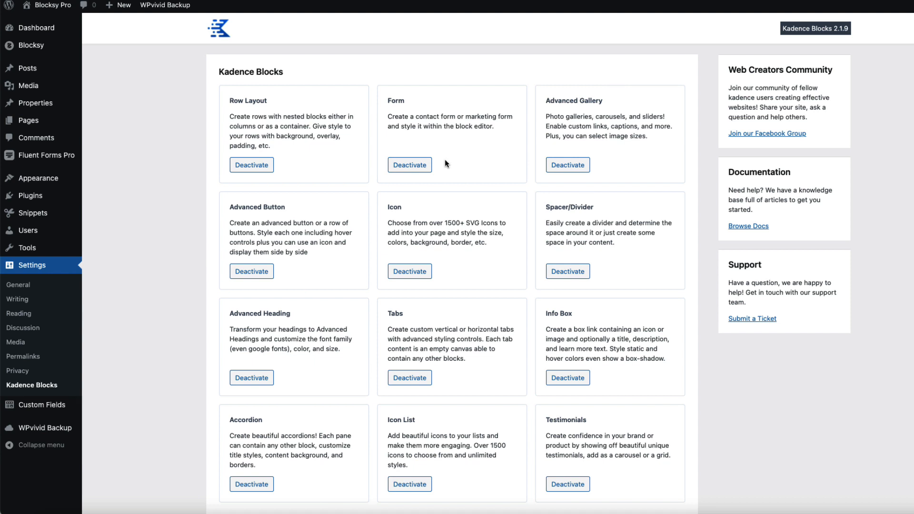
left_click(410, 166)
Step: Open the 2 bedroom apartment property from the Properties list for editing
mouse_move(38, 103)
left_click(117, 110)
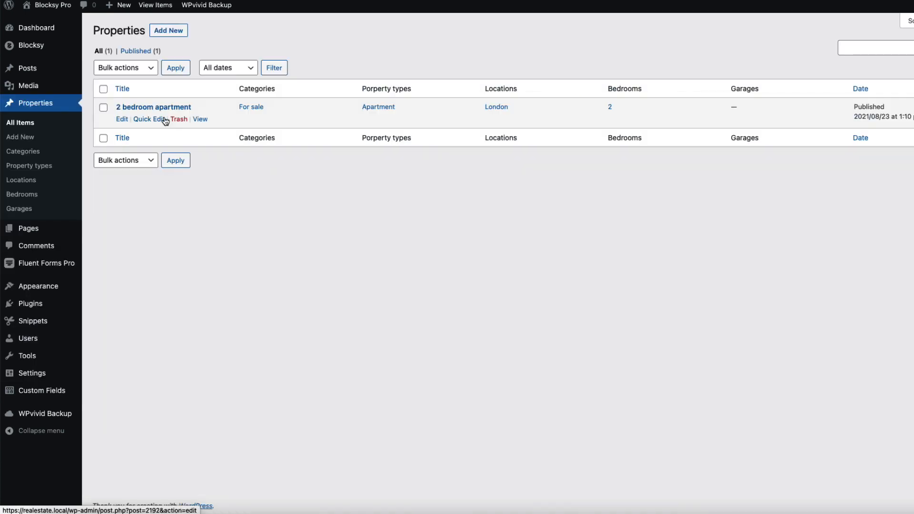
left_click(162, 109)
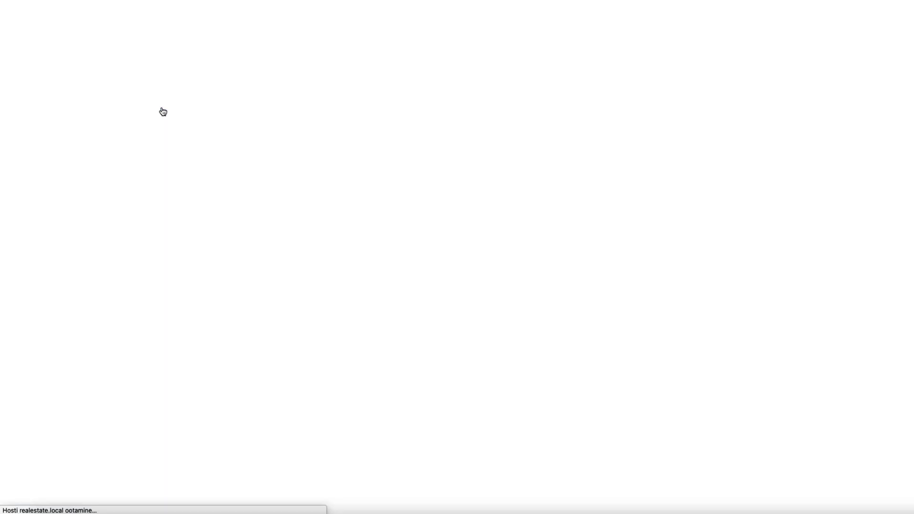
Step: Insert an Advanced Gallery of the first seven interior photos and switch it to Slider
type("/adva")
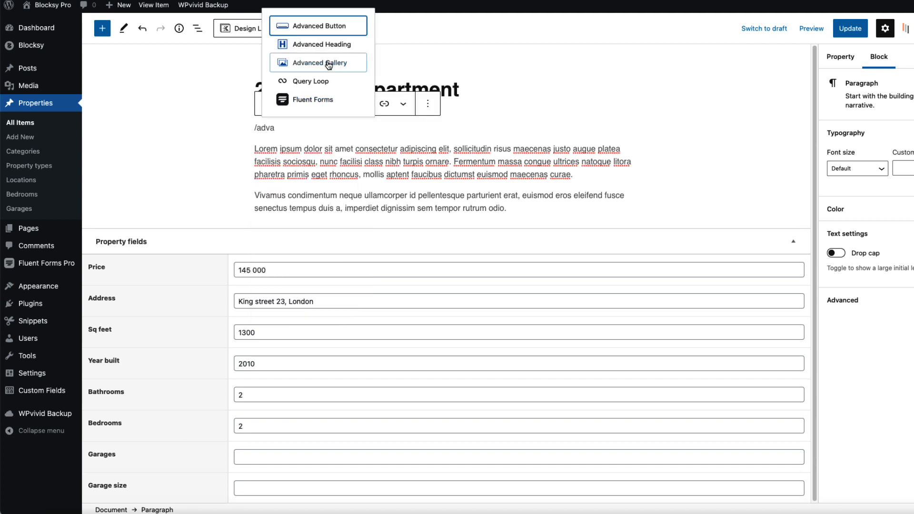
left_click(320, 62)
left_click(327, 199)
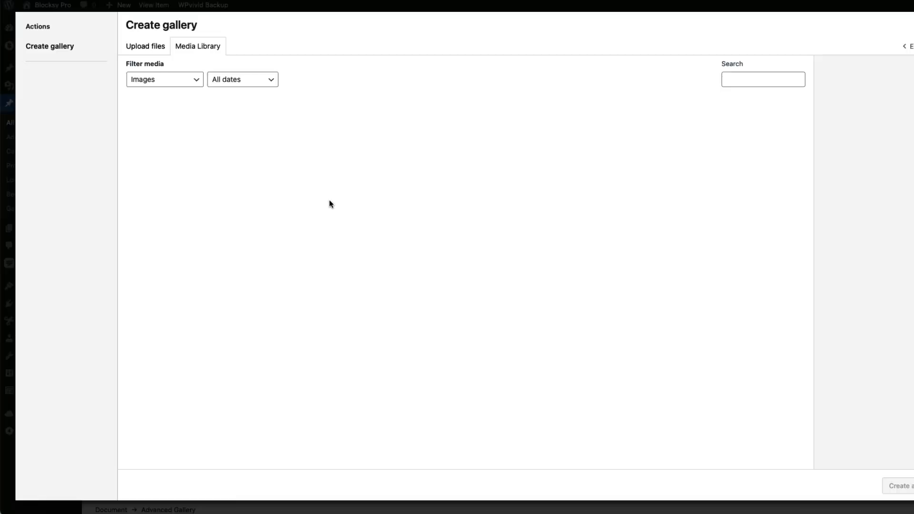
left_click(157, 143)
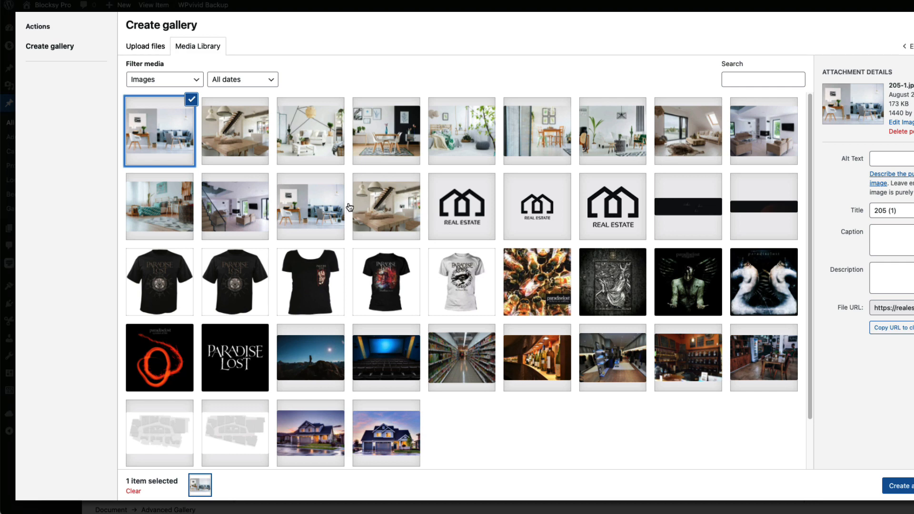
left_click(599, 137)
left_click(600, 137, "shift")
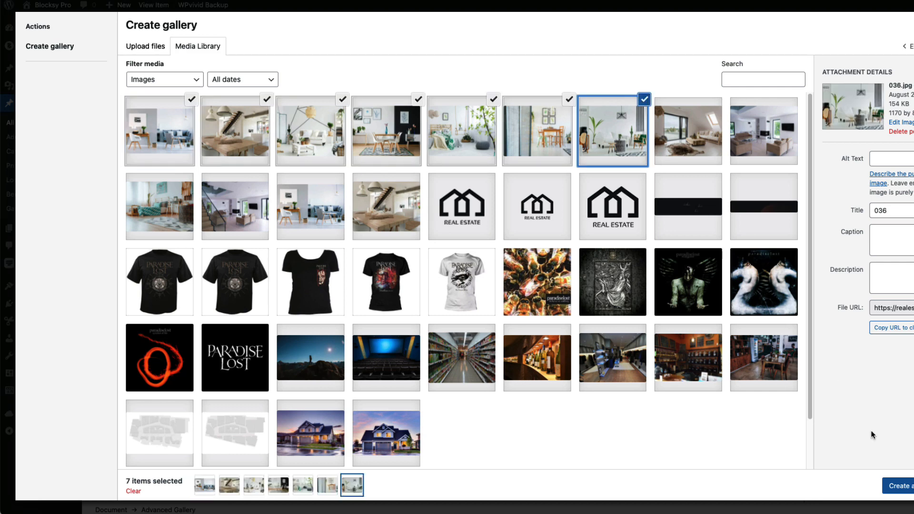
left_click(895, 486)
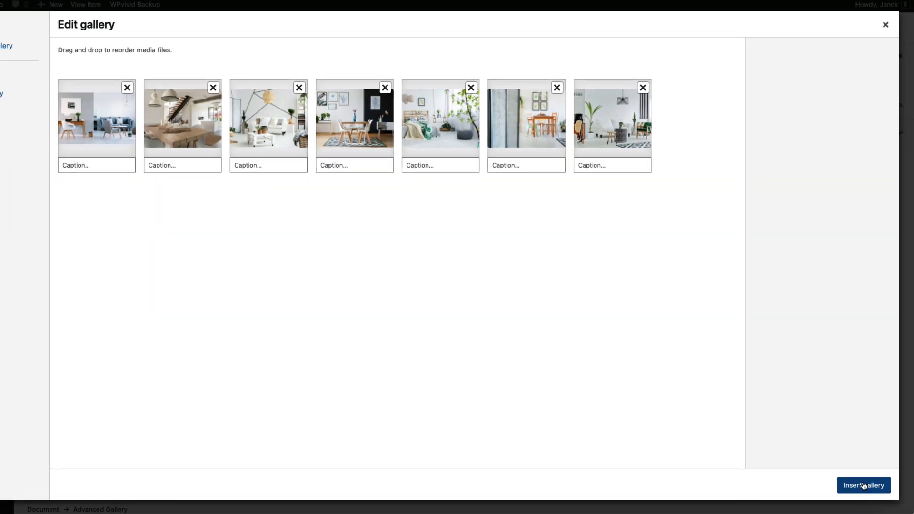
left_click(882, 485)
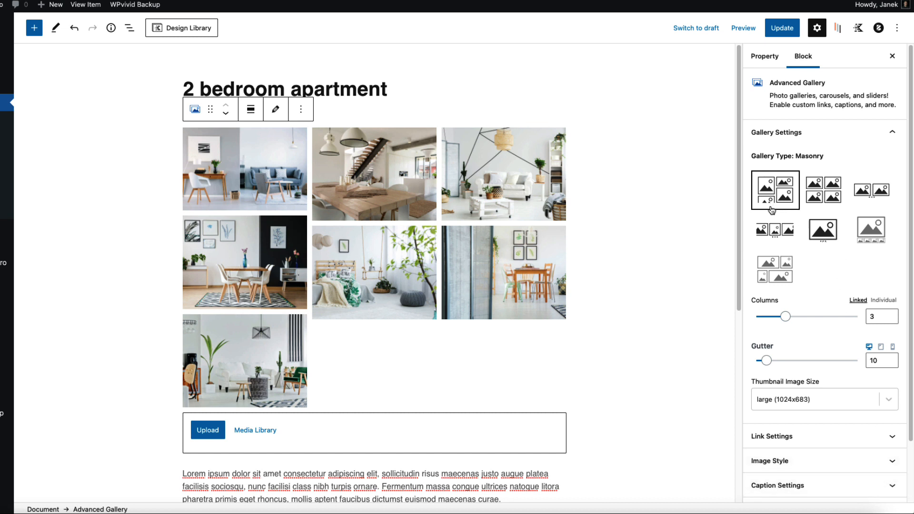
left_click(823, 230)
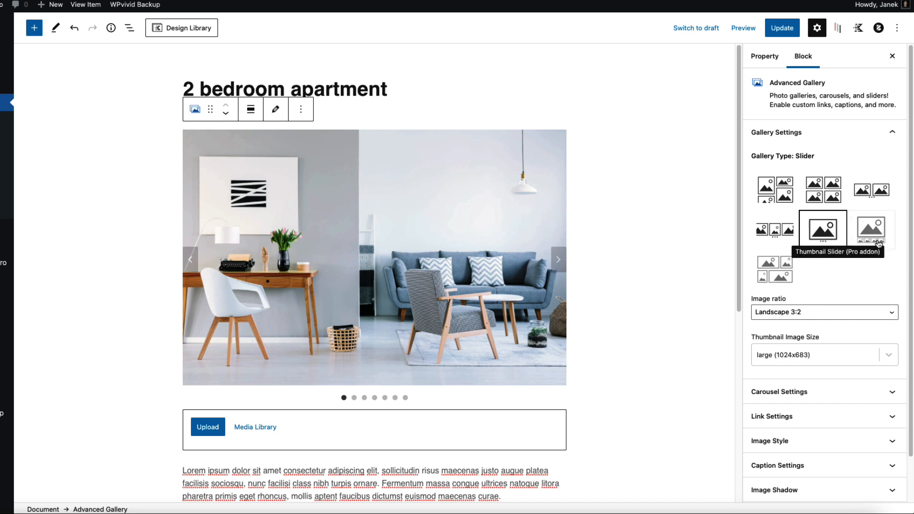
Step: Set the gallery slider's image ratio to 16:9
scroll(810, 267, "down", 2)
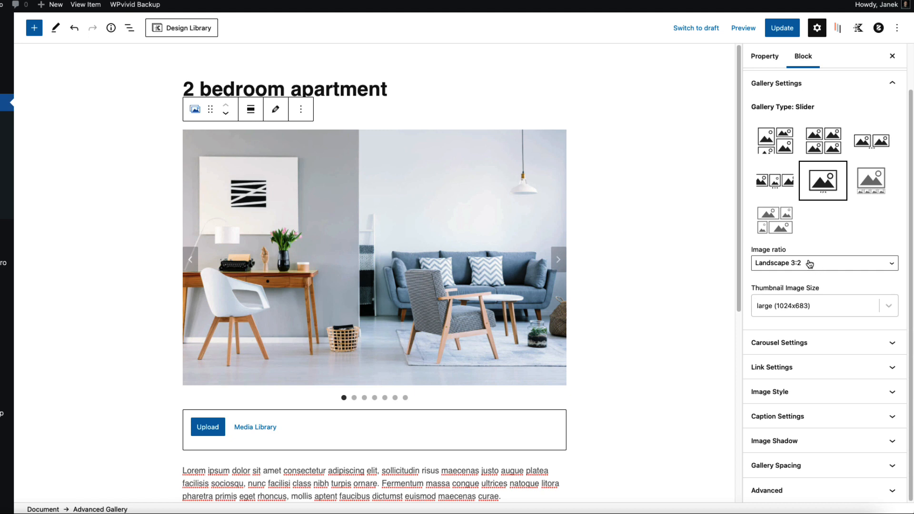
left_click(809, 263)
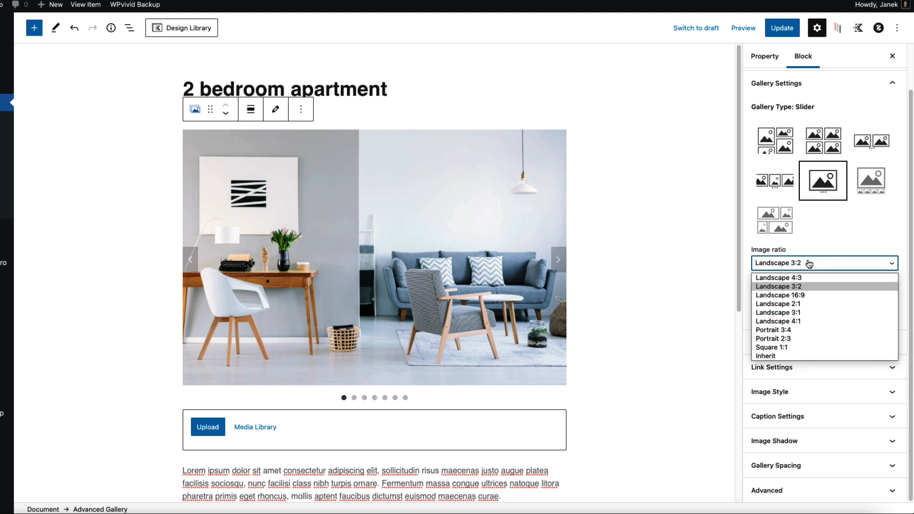
left_click(788, 295)
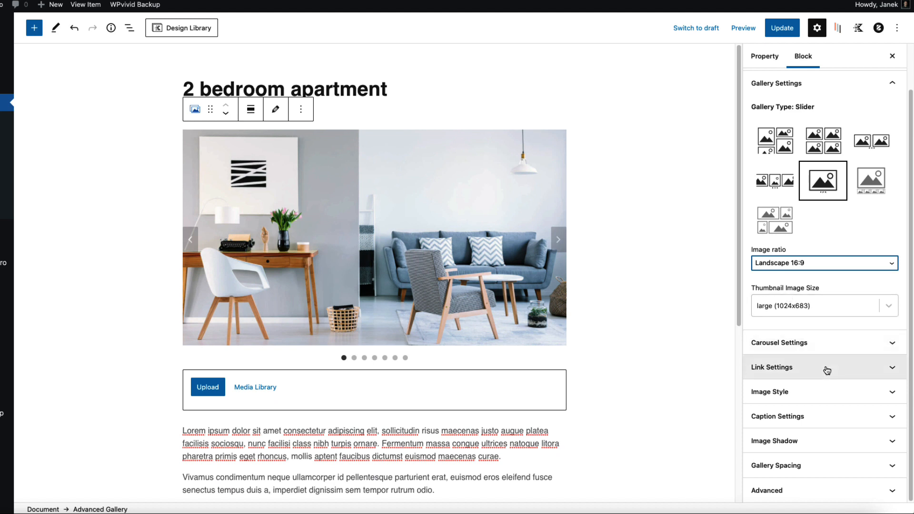
Step: Link gallery images to their media files in a lightbox, update the property, and view it live
left_click(827, 370)
scroll(828, 362, "down", 1)
left_click(796, 360)
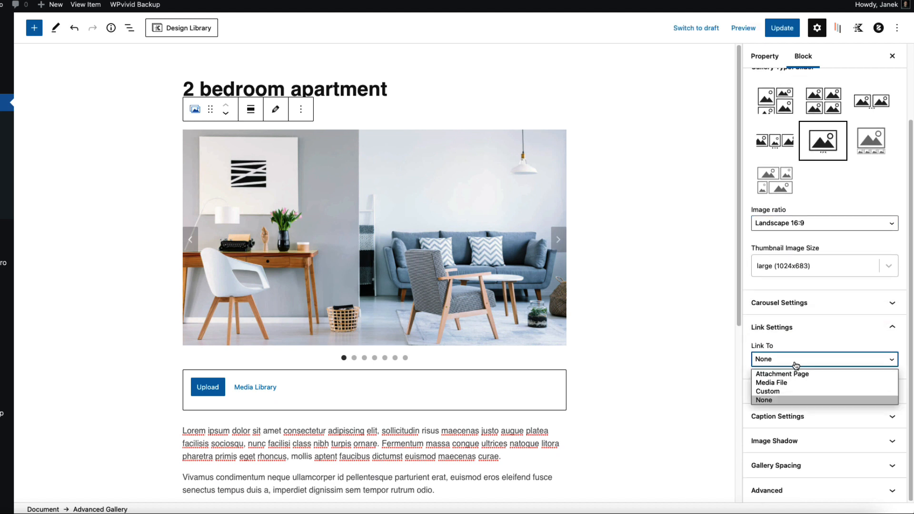
left_click(781, 383)
left_click(791, 436)
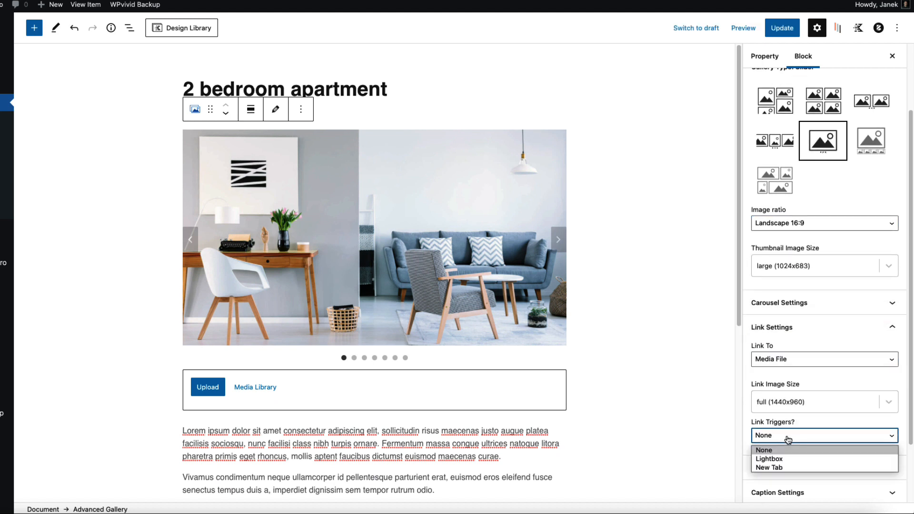
left_click(774, 460)
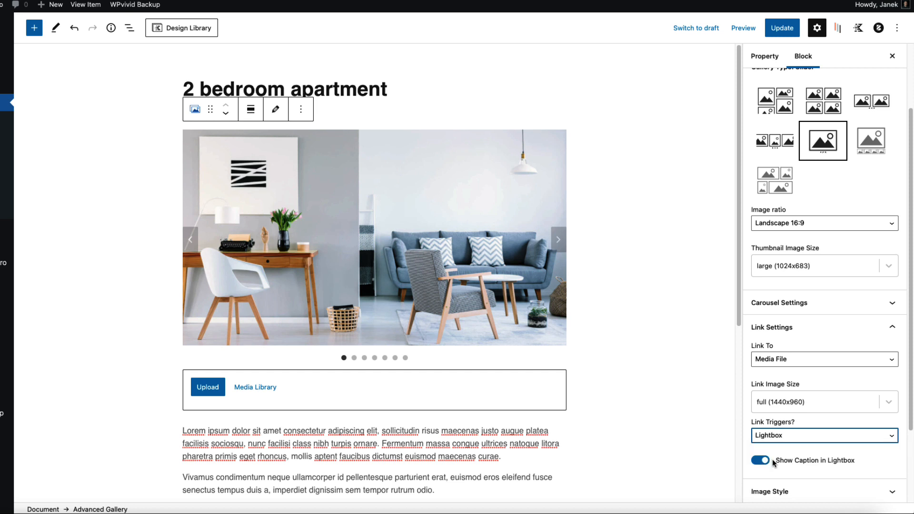
left_click(782, 27)
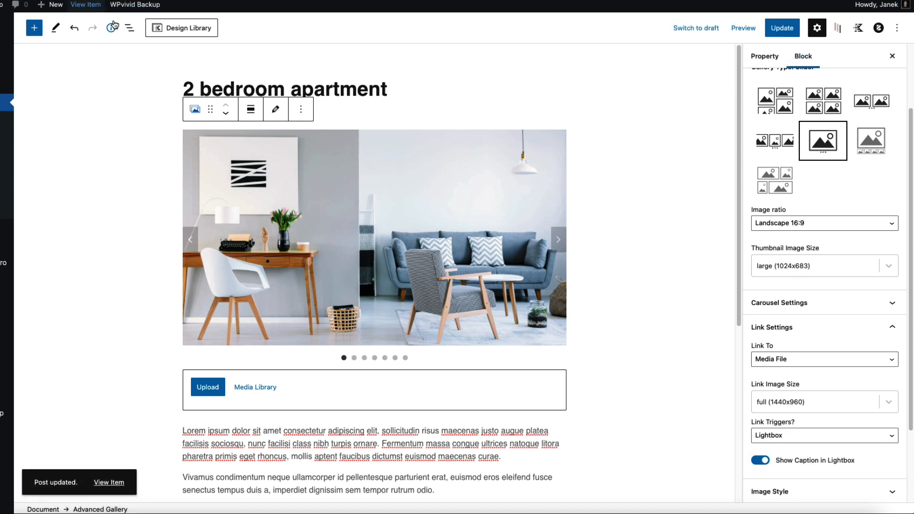
left_click(84, 6)
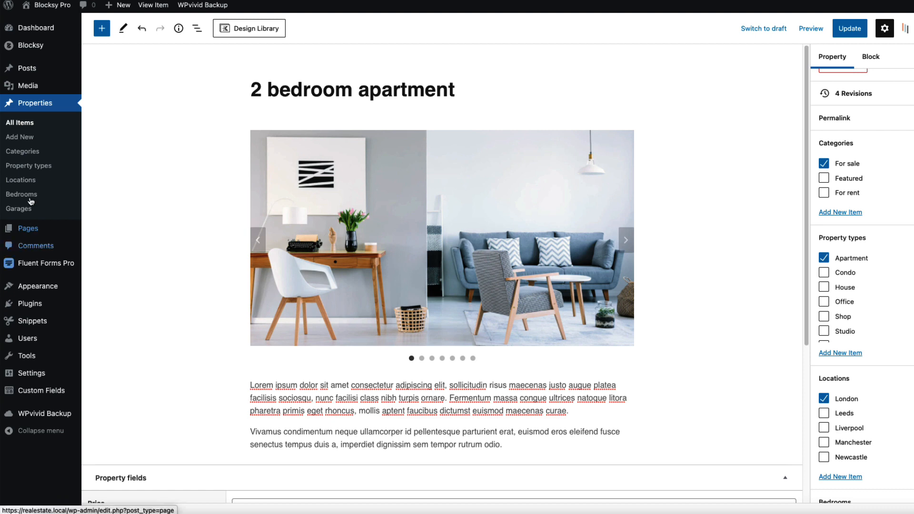
Step: Save the Post name structure again under Settings > Permalinks to flush the permalinks
mouse_move(33, 321)
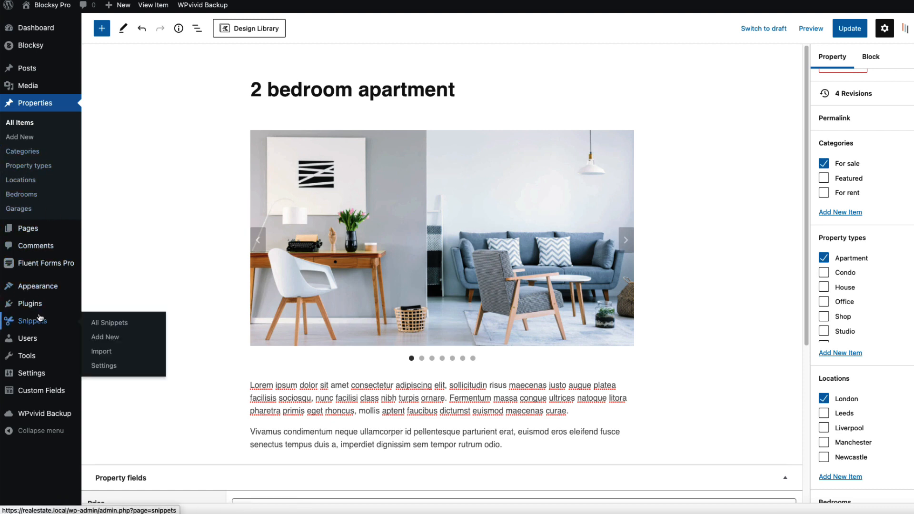
left_click(109, 320)
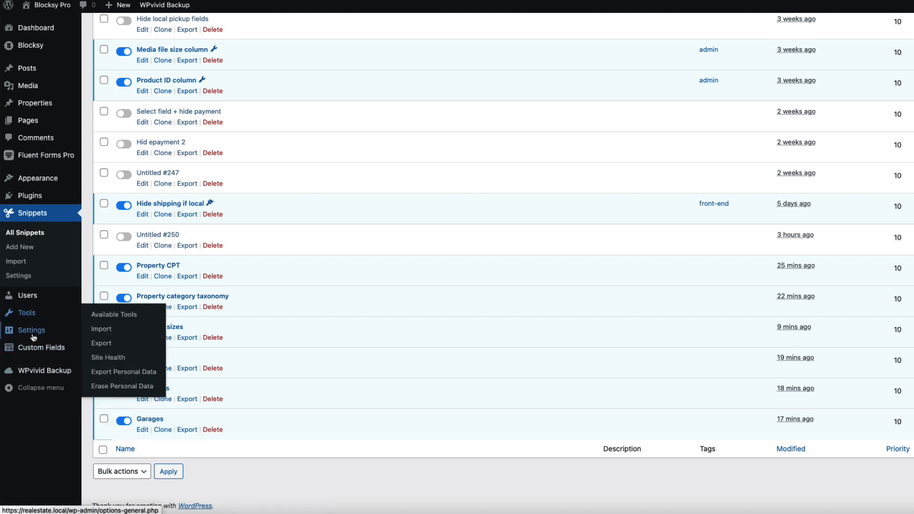
mouse_move(31, 330)
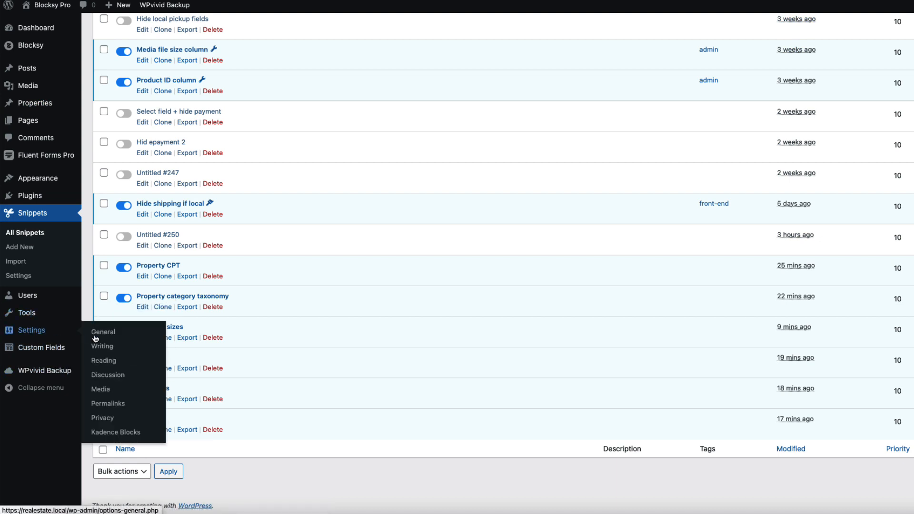
left_click(108, 404)
left_click(125, 424)
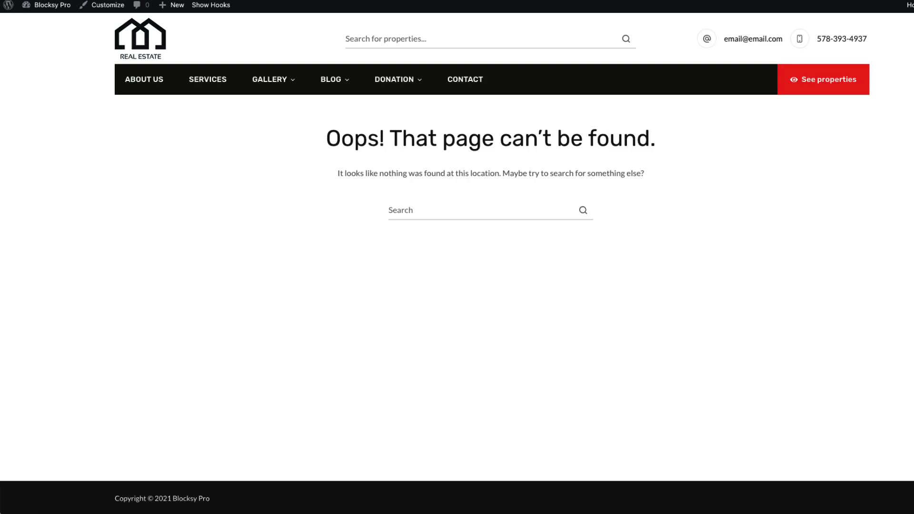
Step: Reload the 2 bedroom apartment page and scroll through its gallery slider and text
key("super+r")
scroll(299, 230, "down", 5)
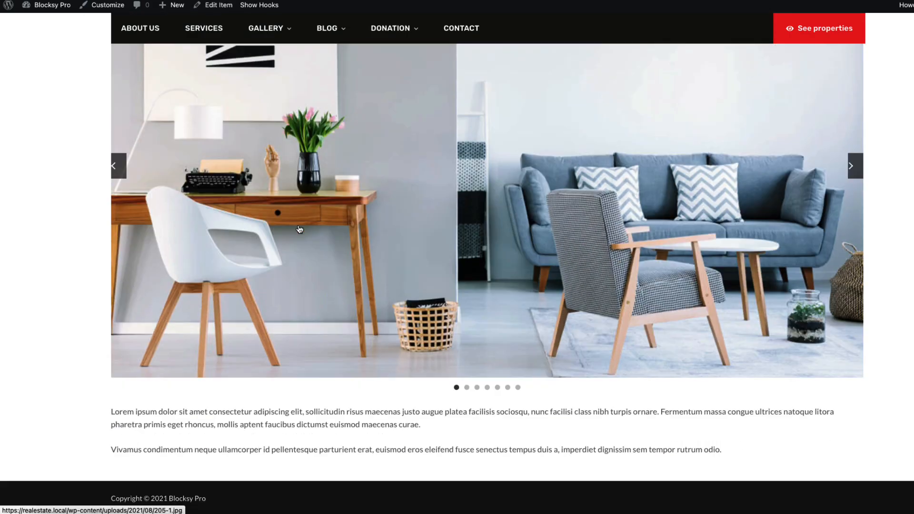
scroll(300, 229, "up", 1)
scroll(603, 303, "up", 4)
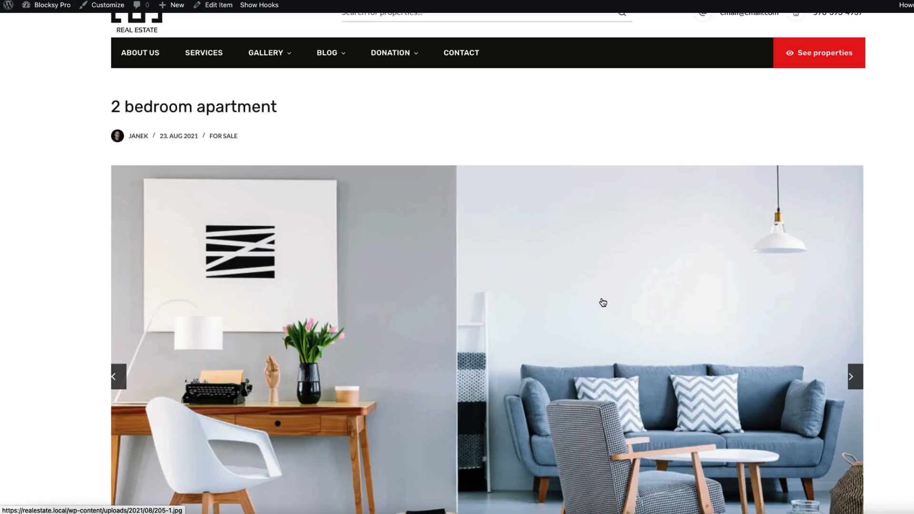
scroll(603, 303, "up", 1)
scroll(603, 303, "down", 5)
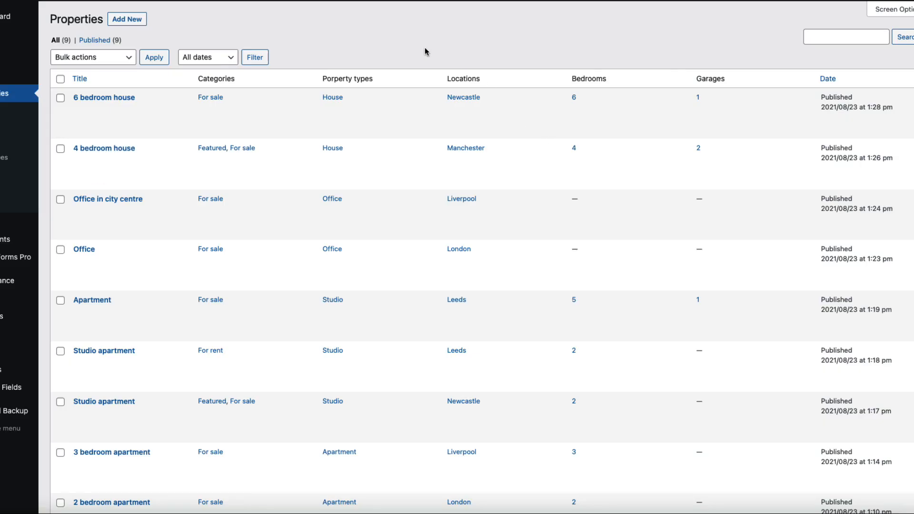
scroll(424, 47, "down", 3)
scroll(425, 47, "up", 3)
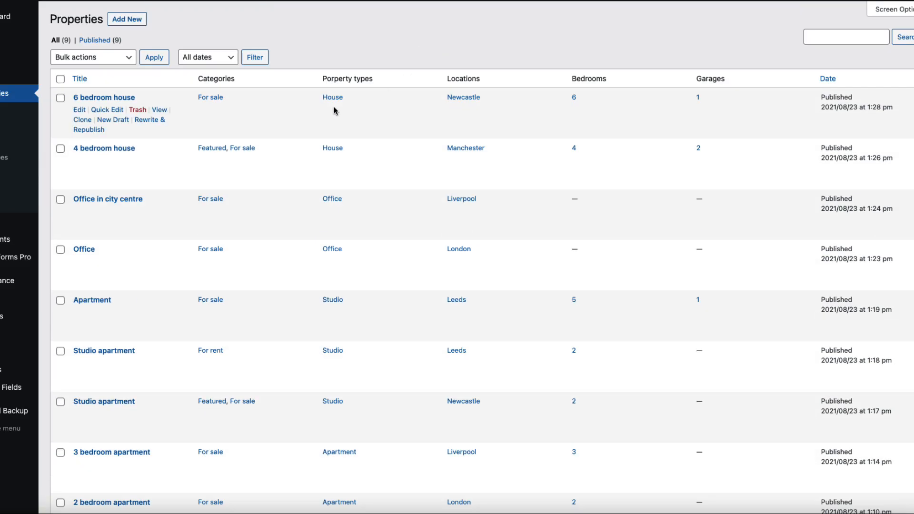
scroll(329, 286, "down", 3)
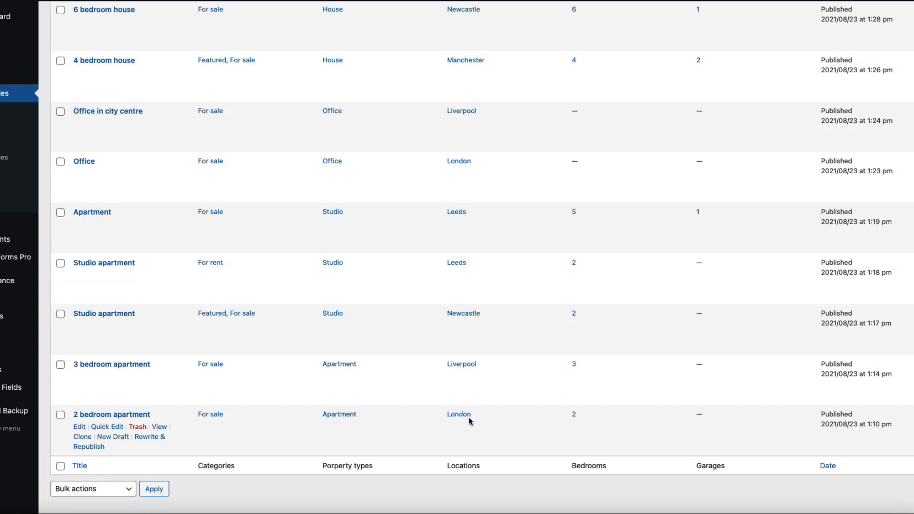
scroll(459, 313, "up", 3)
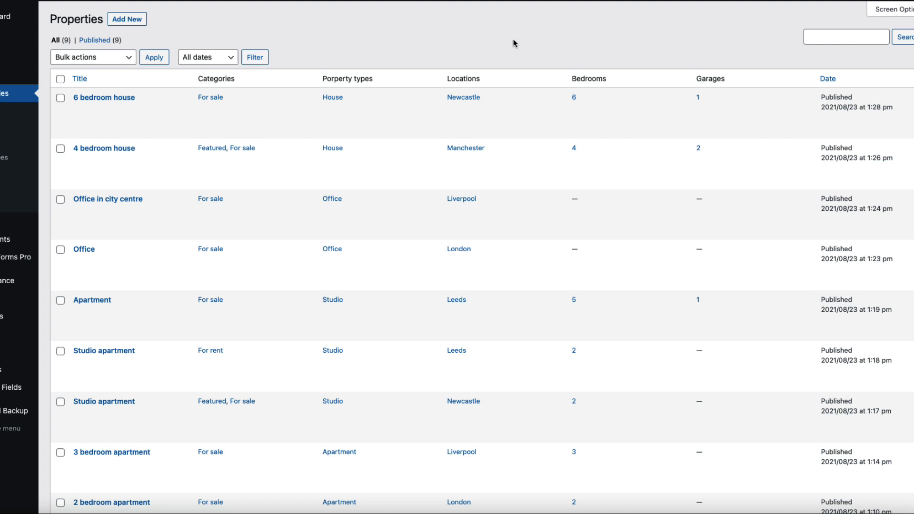
mouse_move(10, 281)
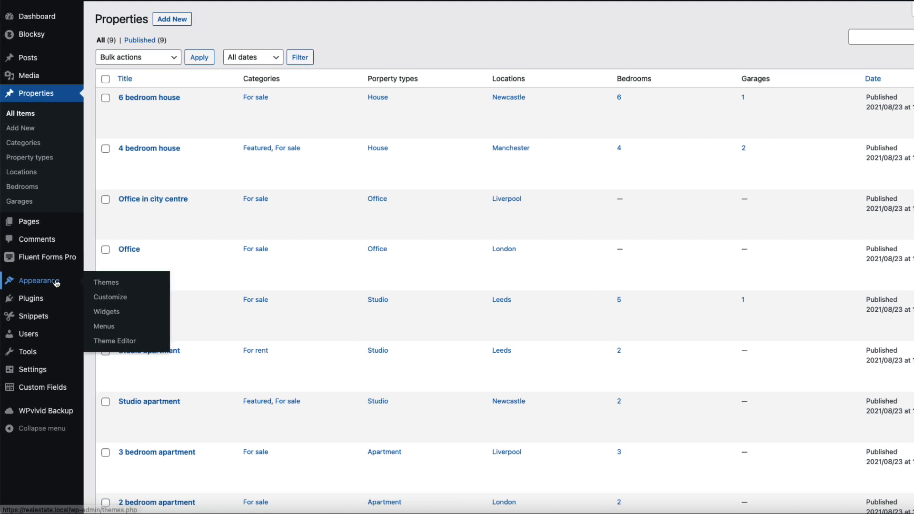
Step: Search the Add Themes directory for 'blocksy'
left_click(106, 284)
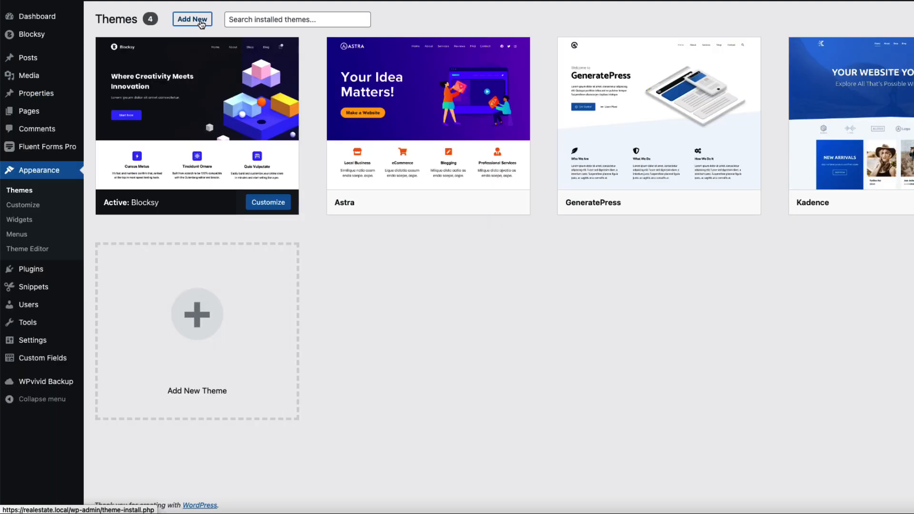
left_click(196, 18)
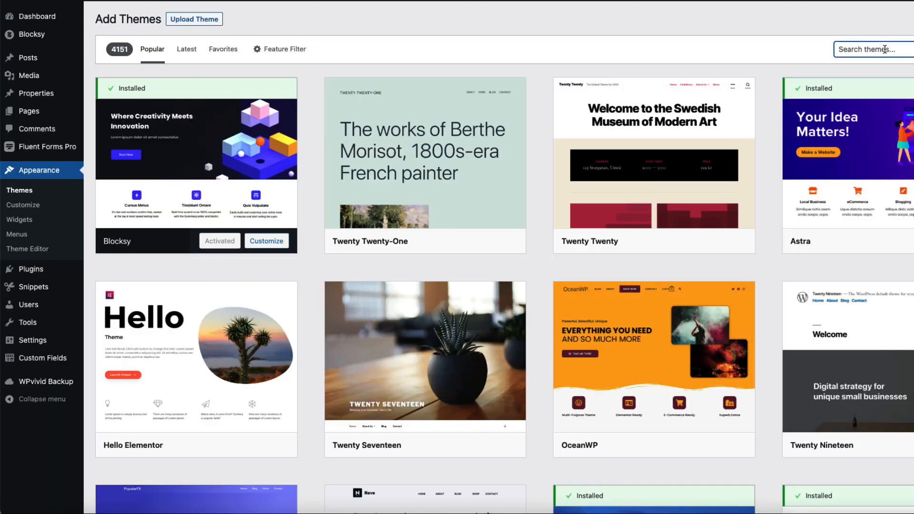
left_click(892, 53)
type("blocksy")
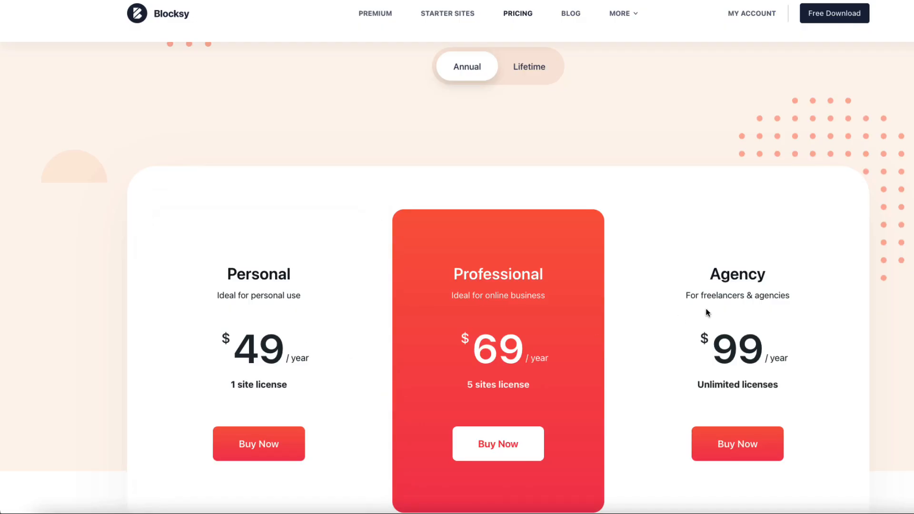
Step: Switch Blocksy pricing to Lifetime and scroll to the $149, $199 and $299 plans
scroll(708, 310, "down", 3)
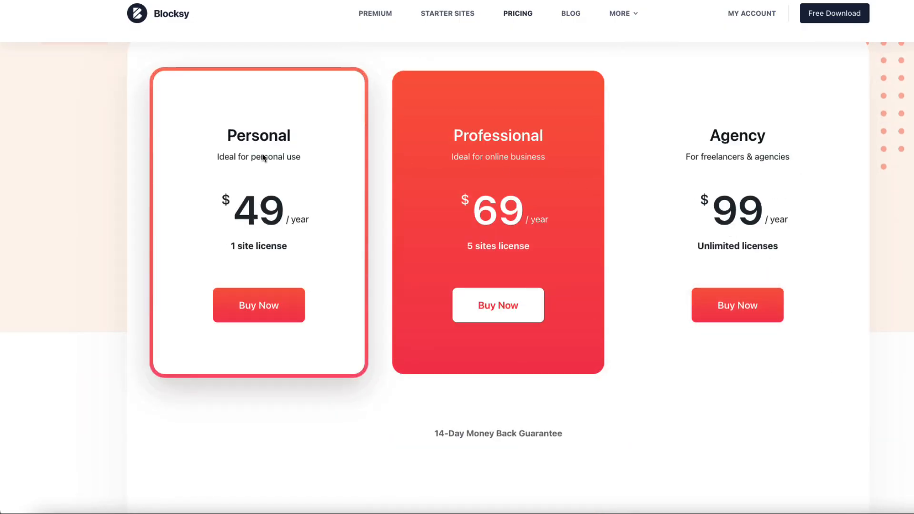
scroll(586, 148, "up", 5)
left_click(531, 137)
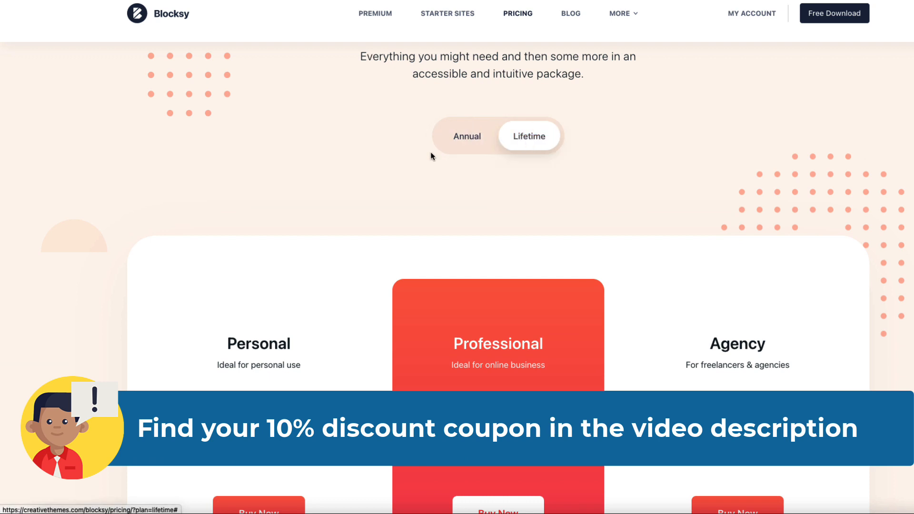
scroll(460, 148, "down", 2)
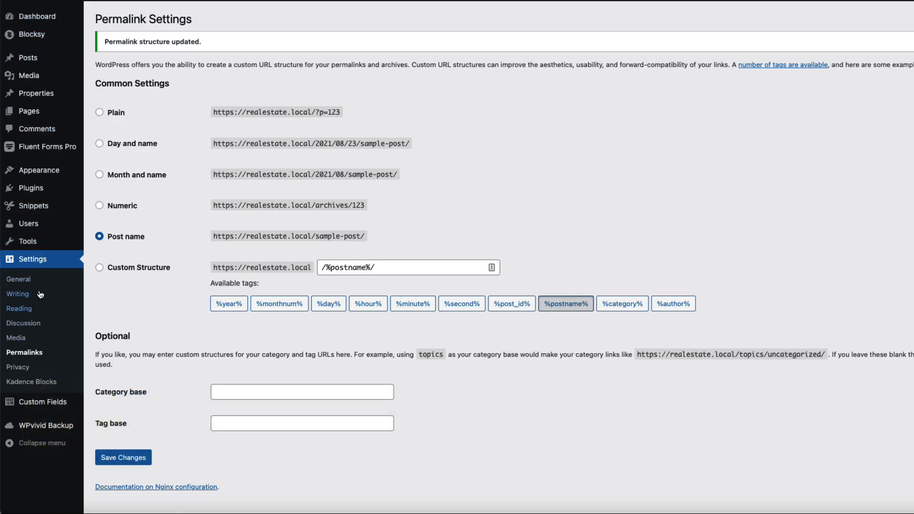
Step: Show the Upload Plugin form on Add Plugins, then go to the Blocksy theme dashboard
mouse_move(53, 197)
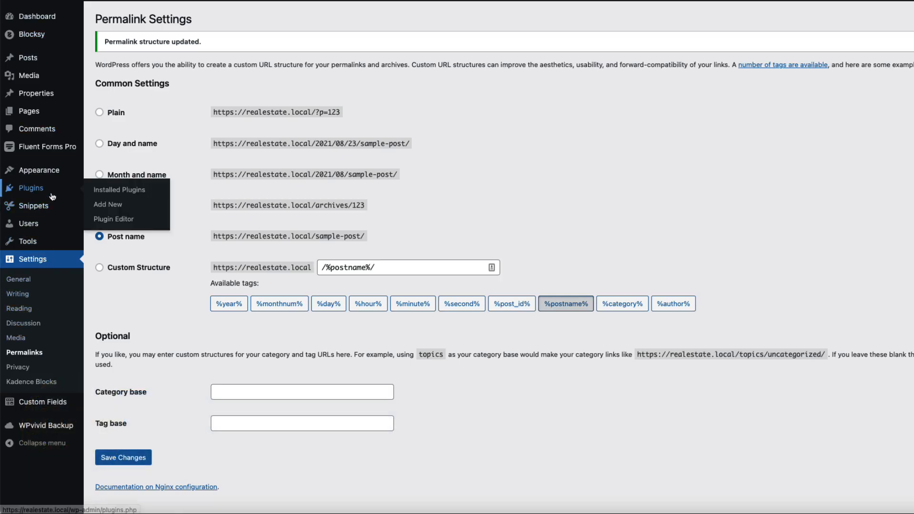
left_click(108, 204)
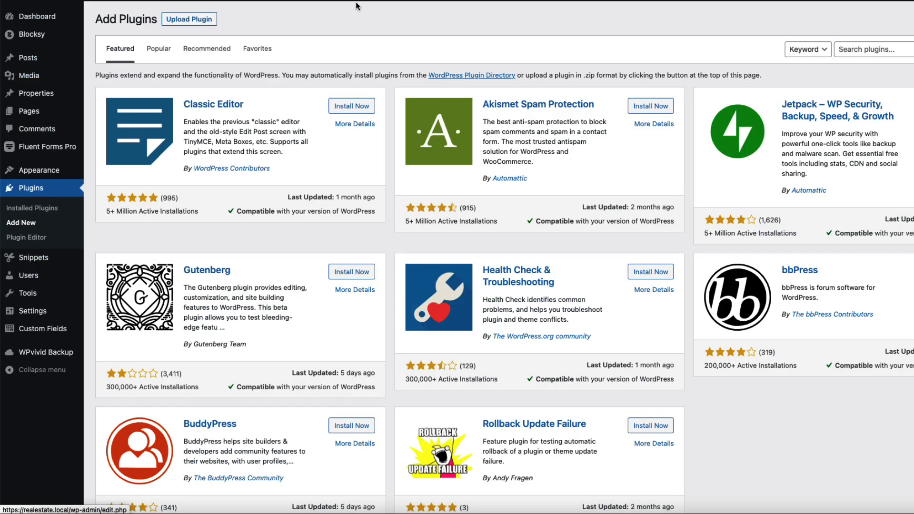
left_click(185, 20)
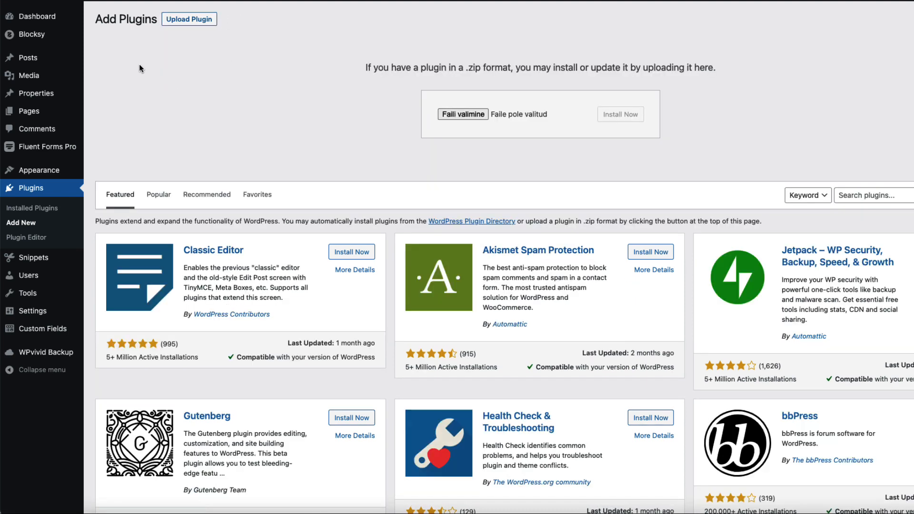
mouse_move(53, 39)
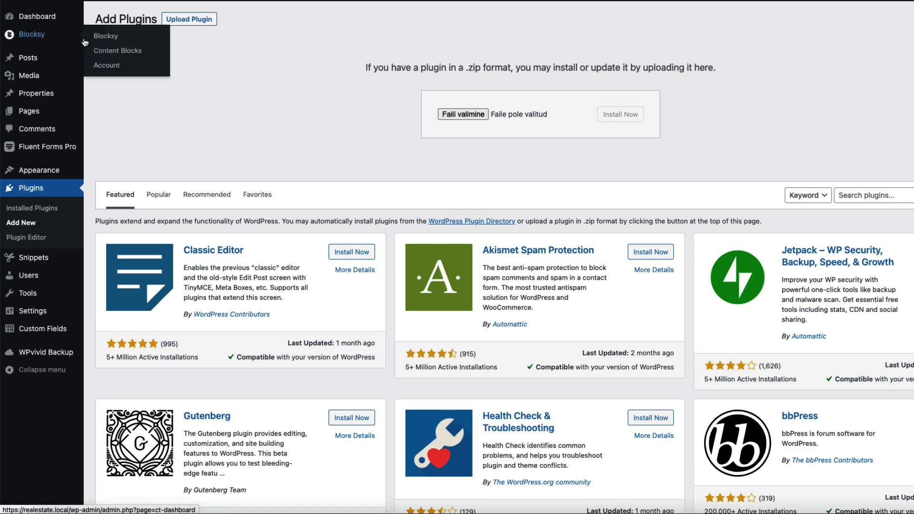
left_click(106, 38)
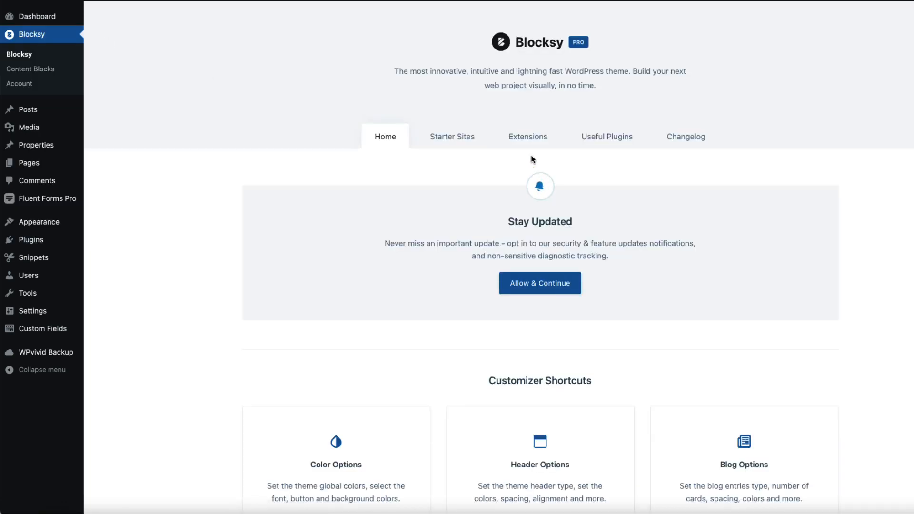
Step: Activate Post Types Extra from Blocksy's Pro Extensions list
left_click(530, 143)
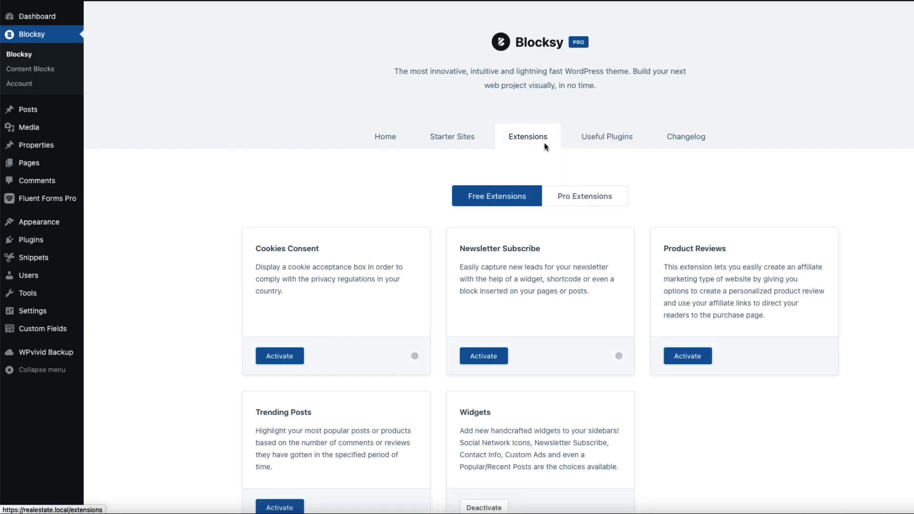
left_click(591, 198)
scroll(594, 200, "down", 3)
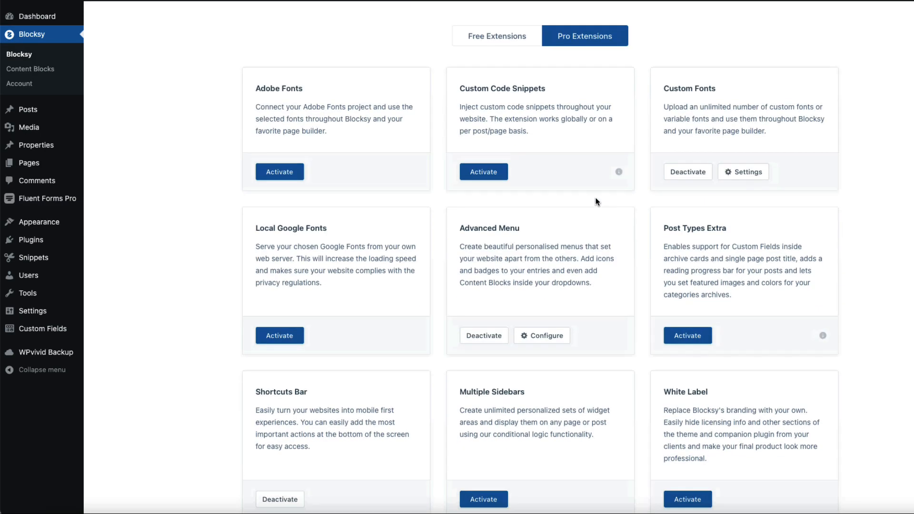
scroll(595, 201, "down", 2)
scroll(595, 202, "up", 2)
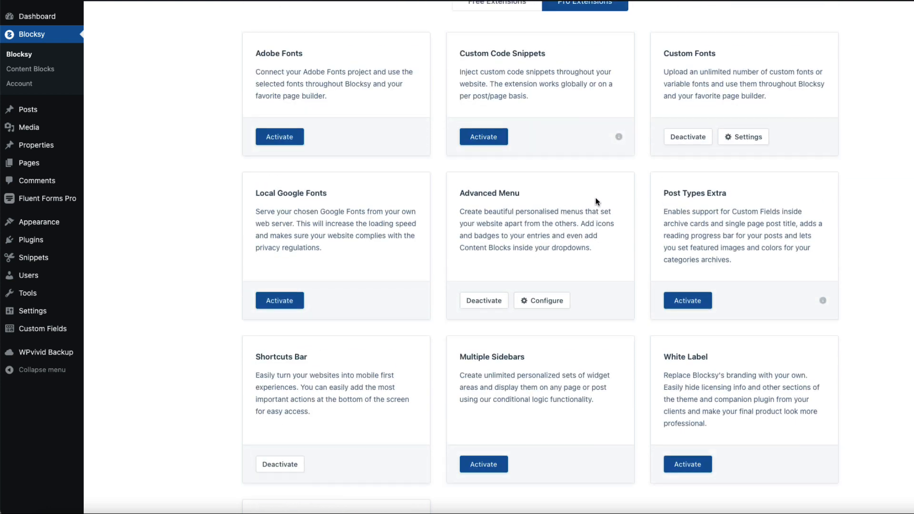
left_click(688, 301)
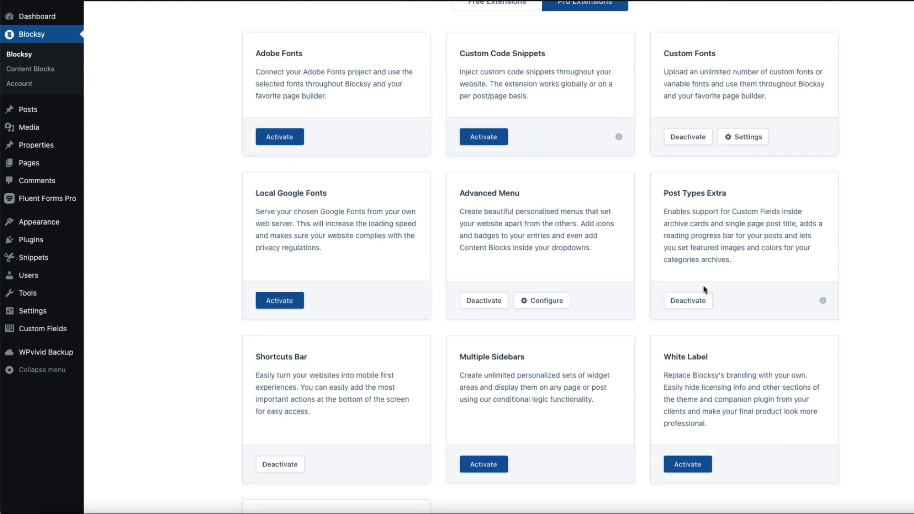
scroll(455, 257, "up", 1)
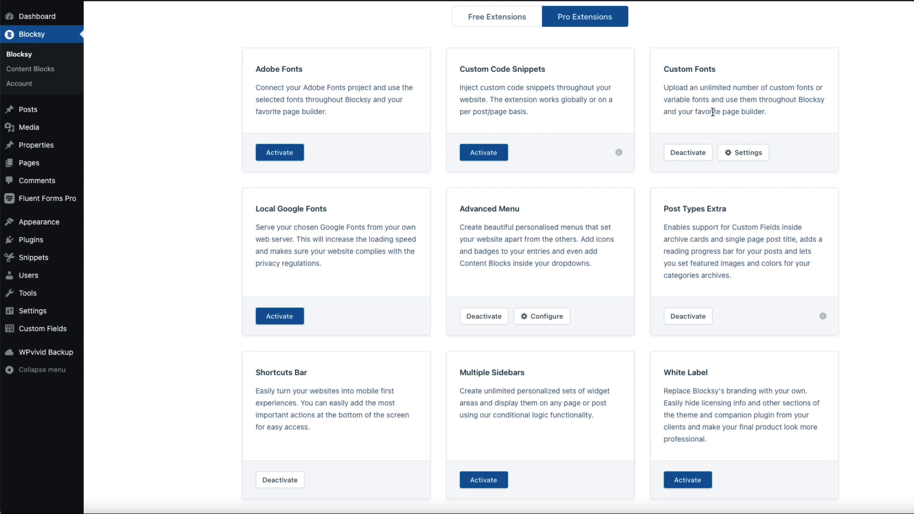
Step: Load the Main menu in Appearance > Menus and copy the property archive URL from the live site
scroll(712, 113, "up", 4)
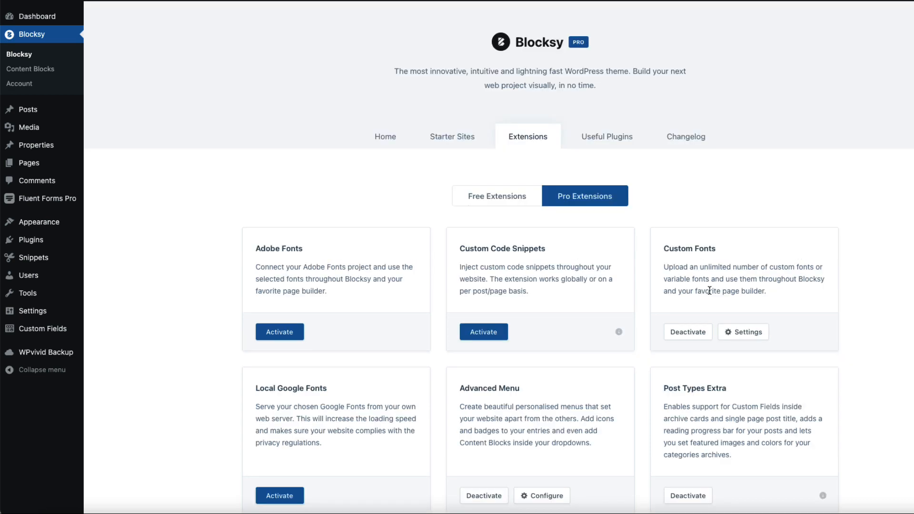
scroll(499, 257, "down", 3)
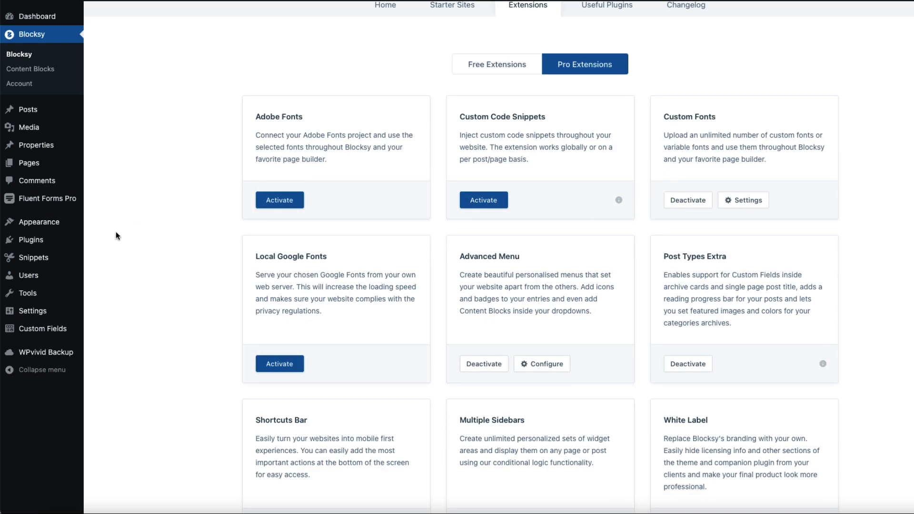
mouse_move(71, 223)
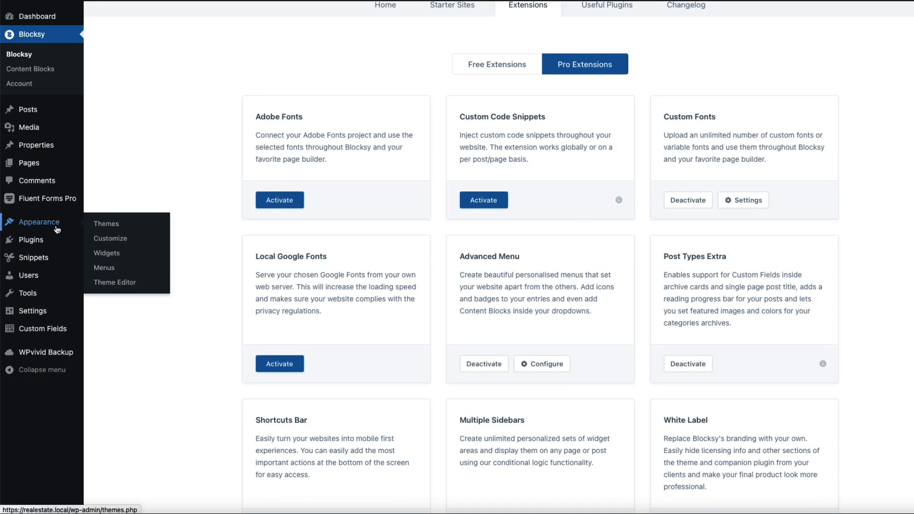
left_click(104, 268)
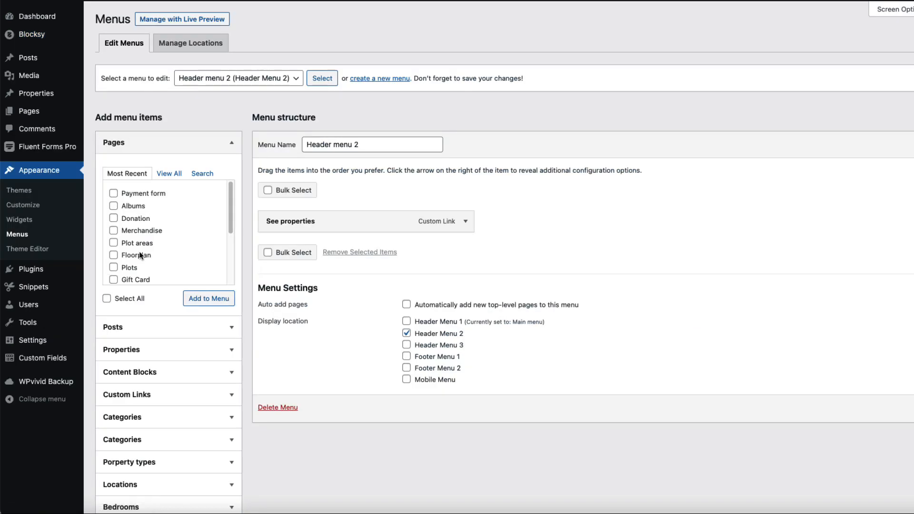
left_click(257, 78)
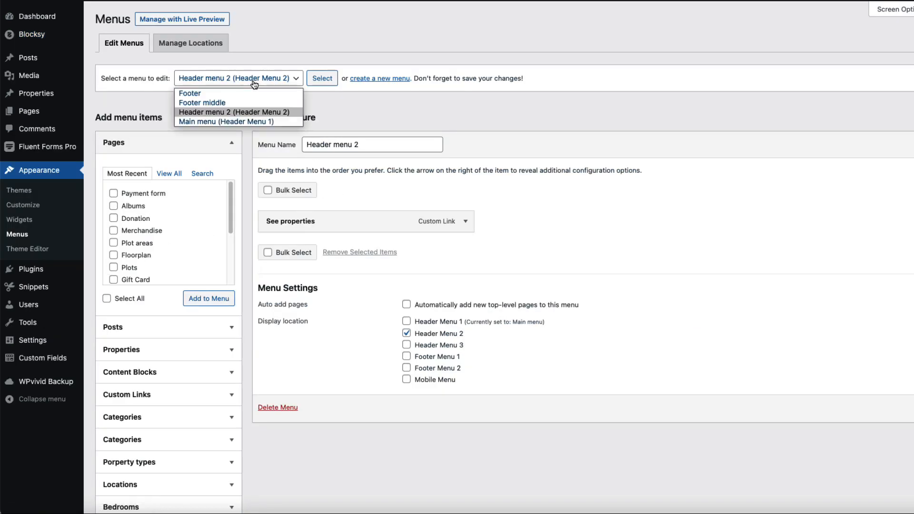
left_click(224, 122)
left_click(315, 82)
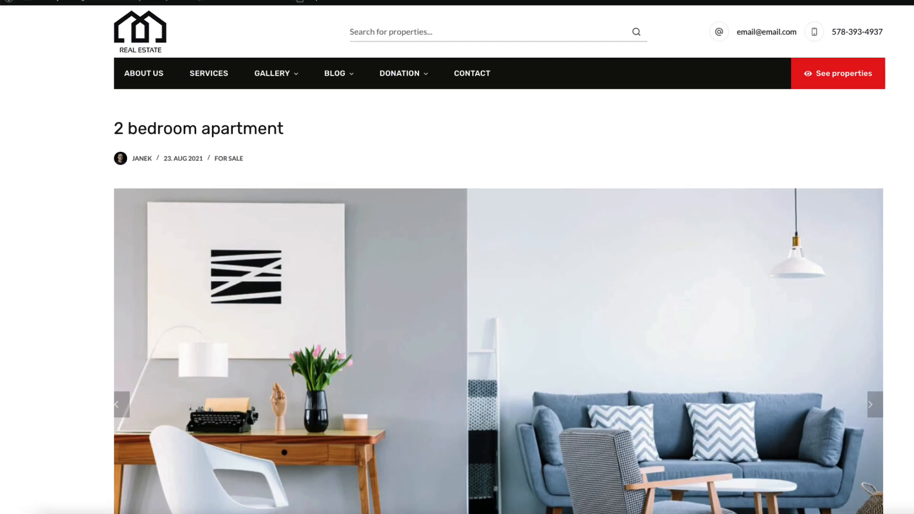
left_click_drag(236, 12, 117, 9)
key("ctrl+c")
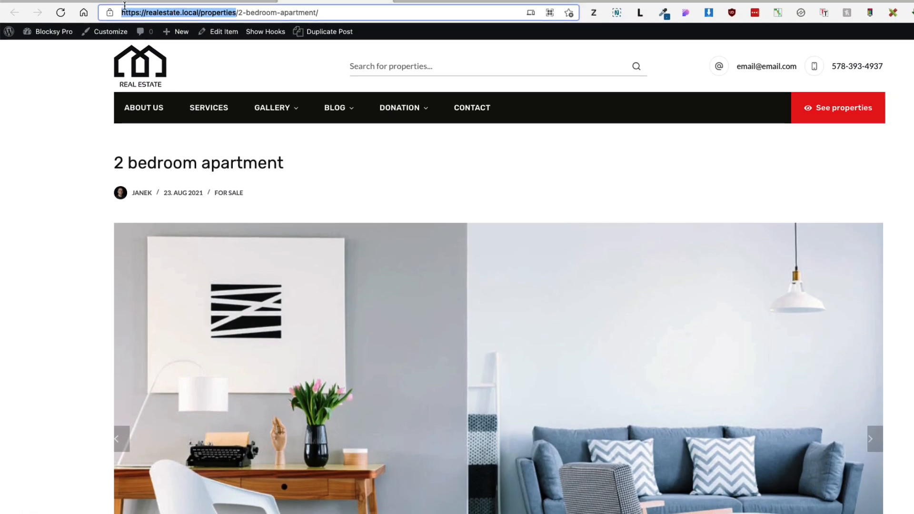
left_click(138, 1)
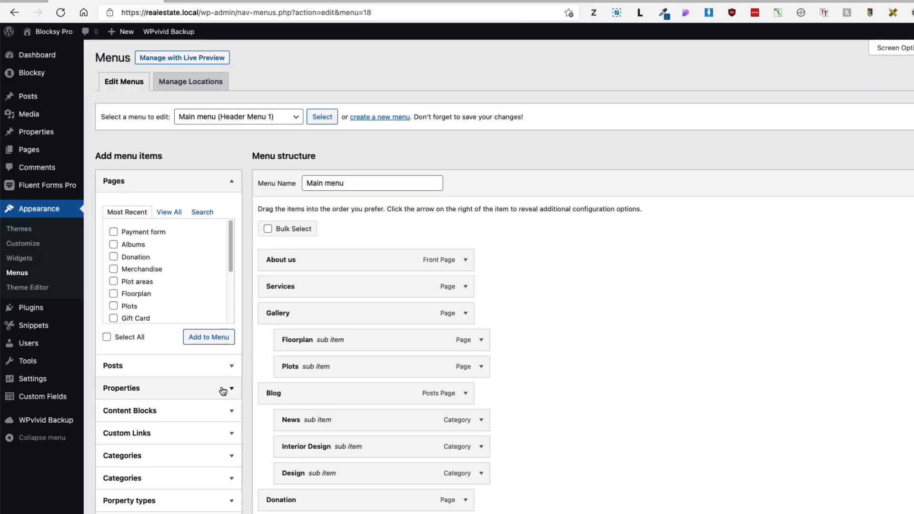
Step: Add a Custom Link 'Properties' with the archive URL to the Main menu
scroll(172, 391, "down", 5)
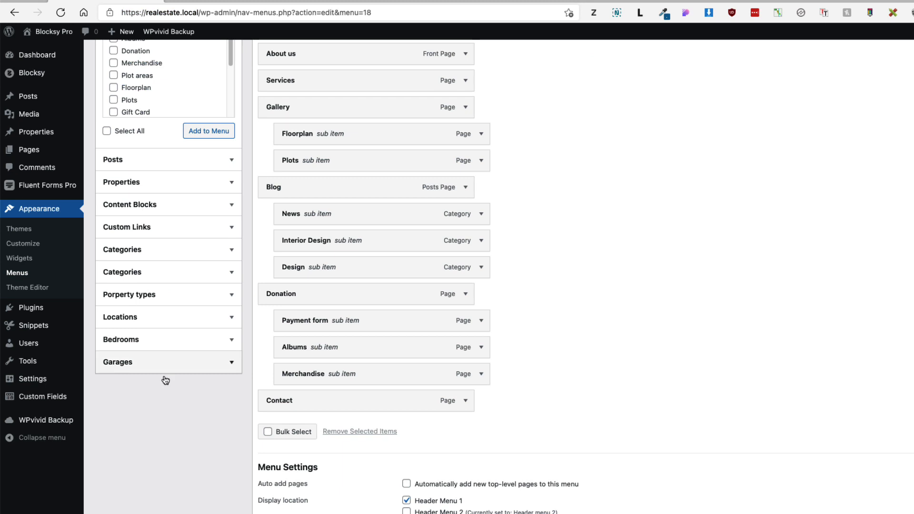
left_click(184, 231)
left_click(185, 98)
key("ctrl+v")
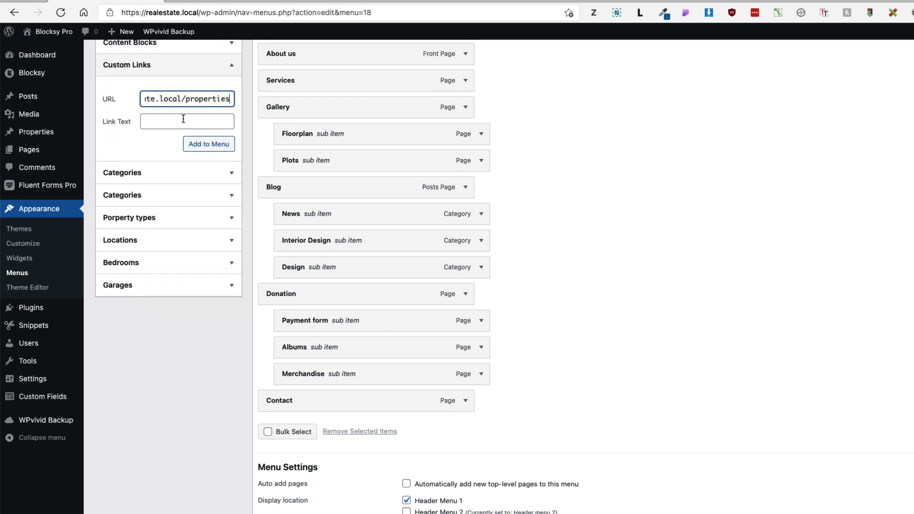
left_click(165, 120)
type("Properties")
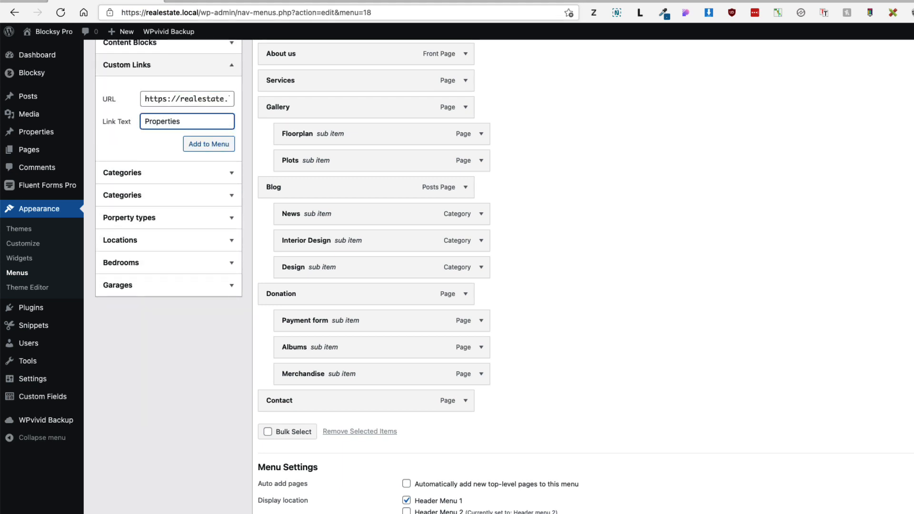
left_click(212, 143)
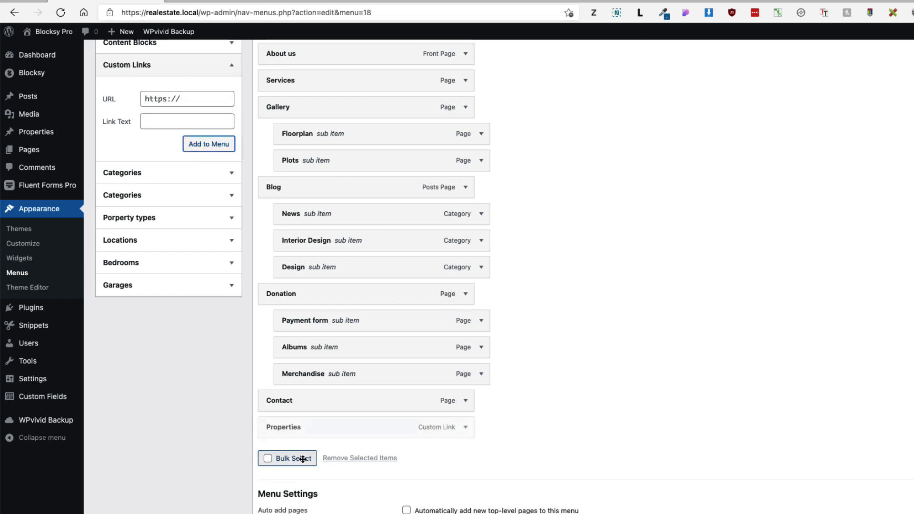
Step: Move the Properties link to the top of the menu and reload the live site
left_click_drag(292, 427, 305, 251)
scroll(505, 277, "down", 1)
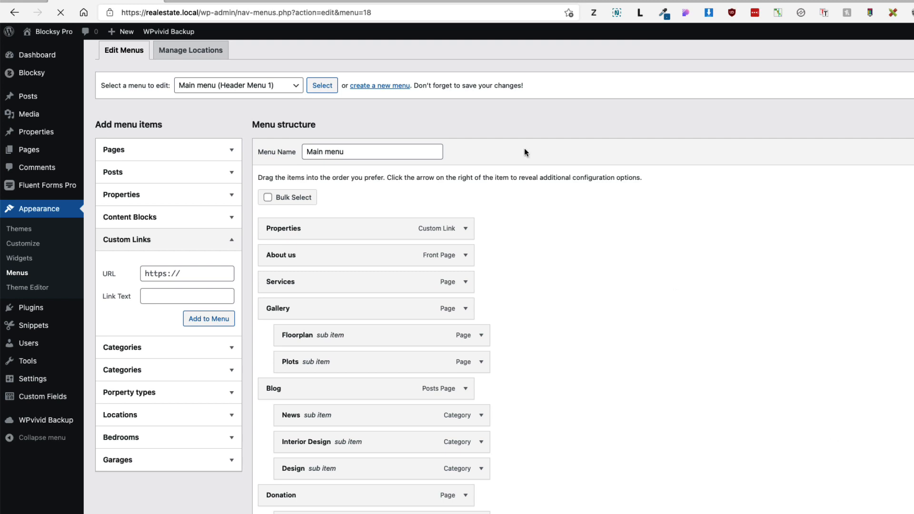
left_click(211, 2)
left_click(56, 12)
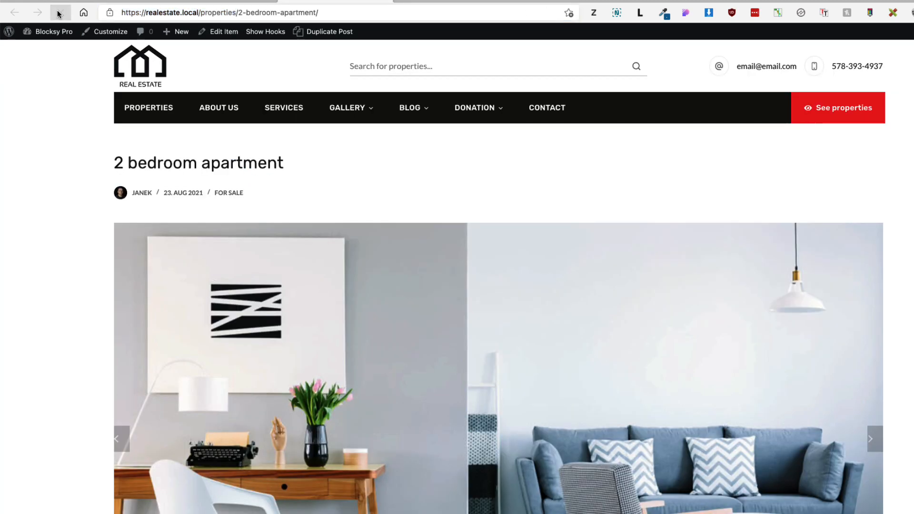
Step: From the Properties archive page, open the Customizer's Properties section and its Cards Options
left_click(146, 114)
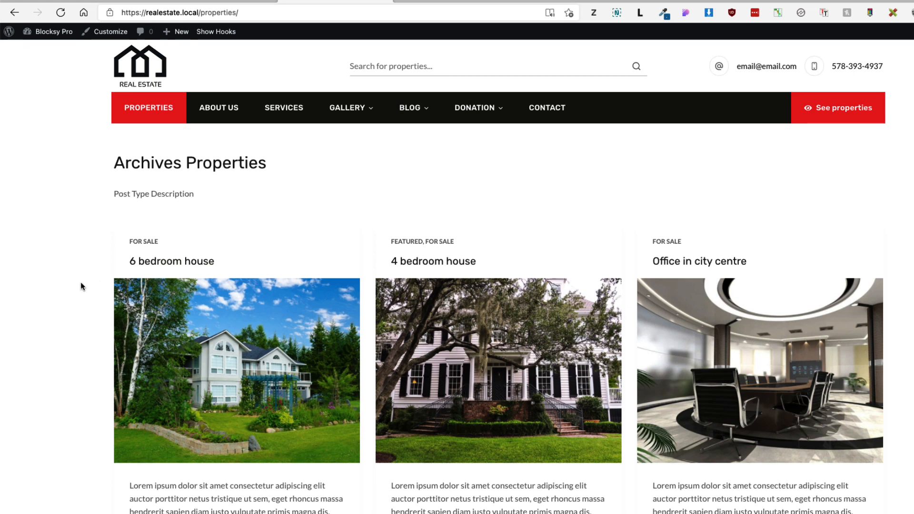
left_click(108, 32)
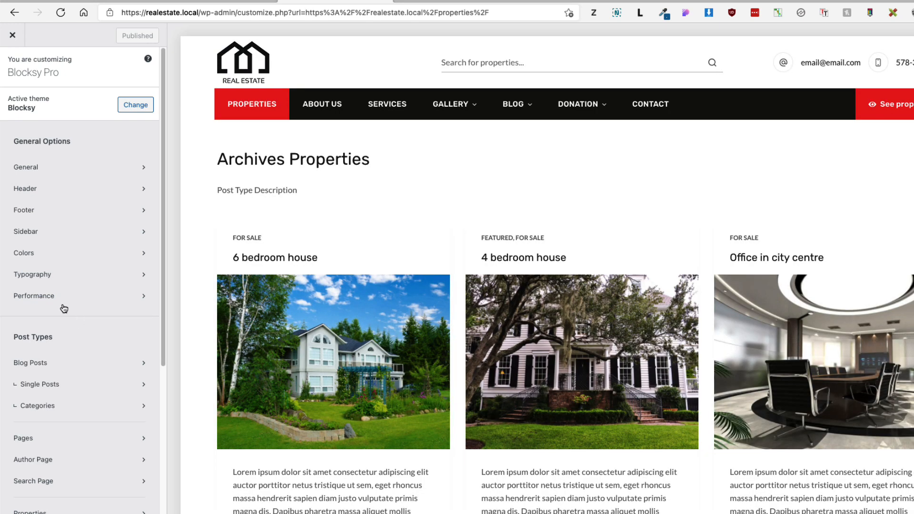
scroll(38, 345, "down", 3)
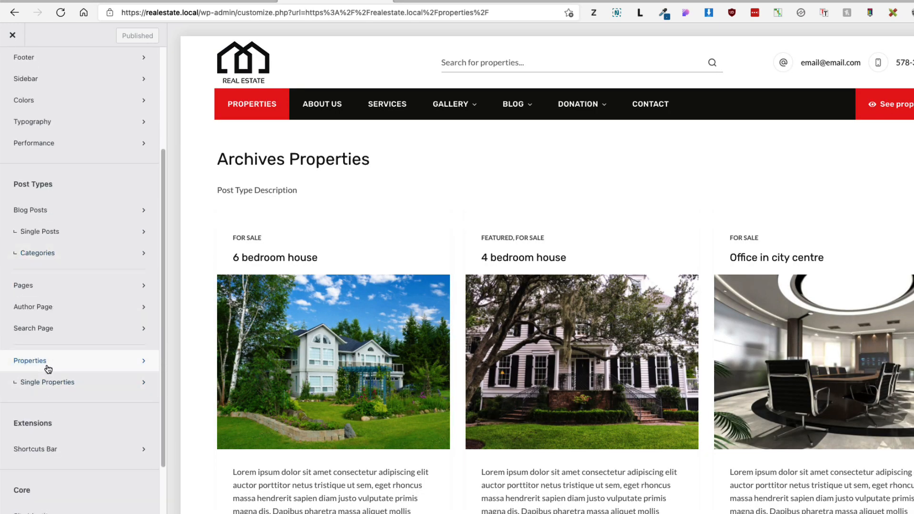
left_click(49, 364)
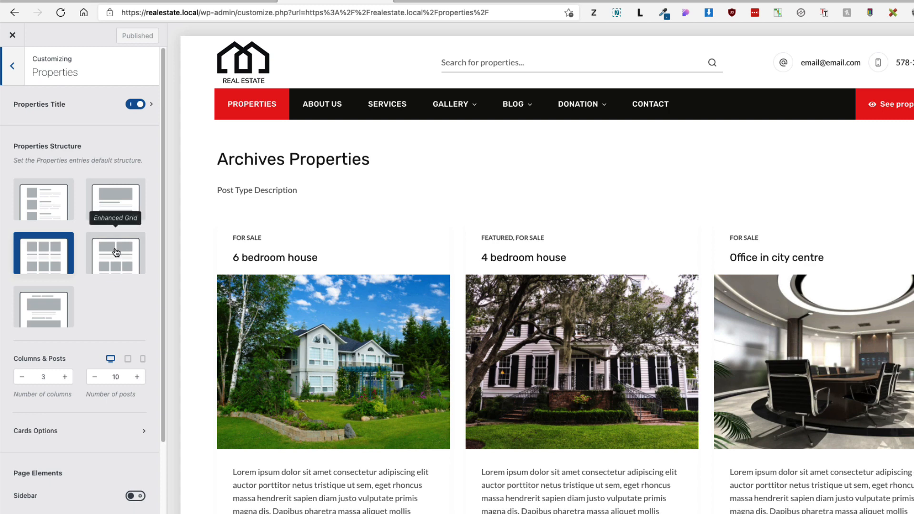
scroll(111, 319, "down", 1)
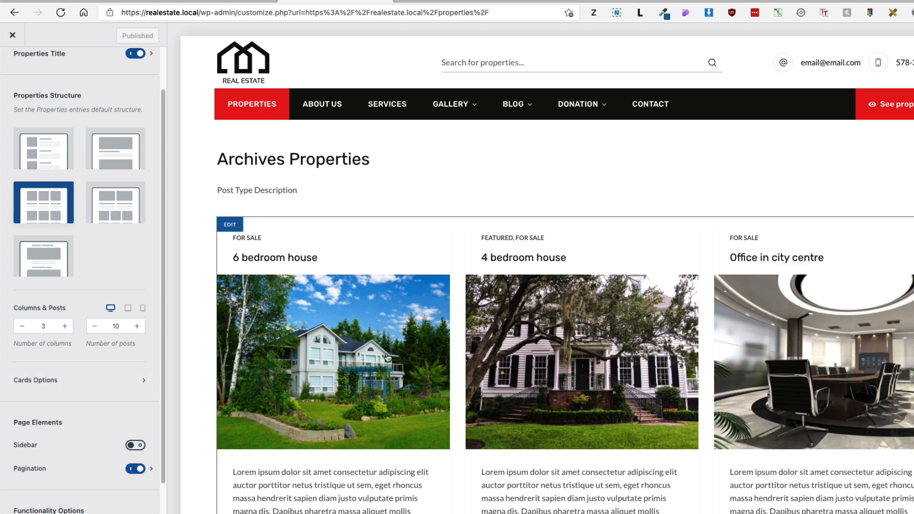
left_click(47, 384)
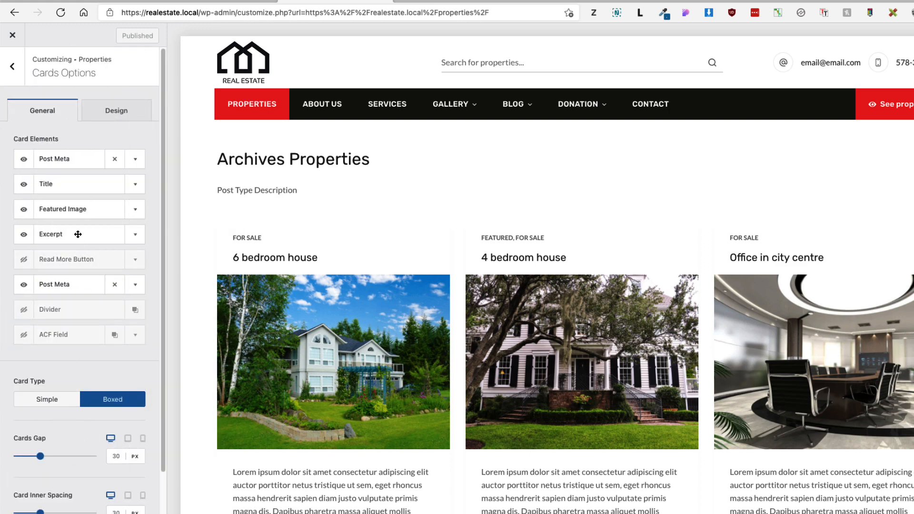
Step: Order cards as author-date meta, Featured Image, Title, and hide the Excerpt and For Sale category meta
left_click_drag(49, 214, 65, 164)
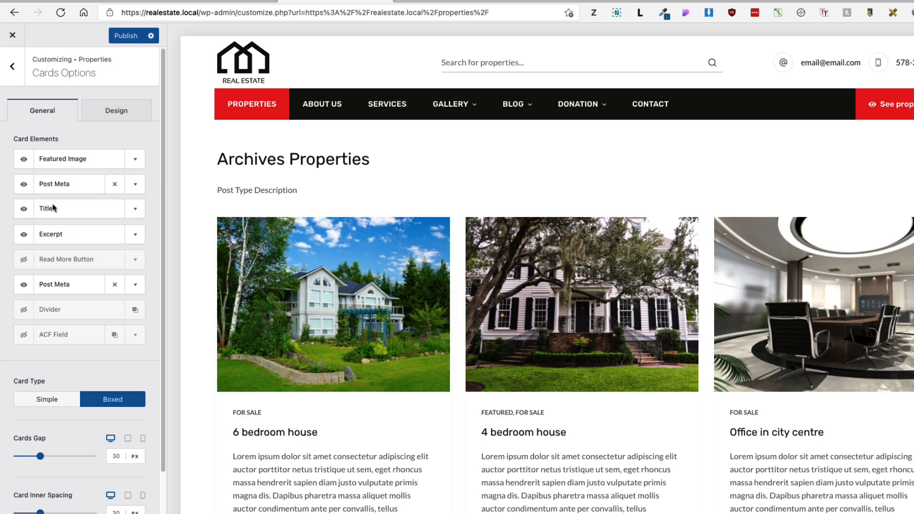
left_click_drag(52, 210, 60, 180)
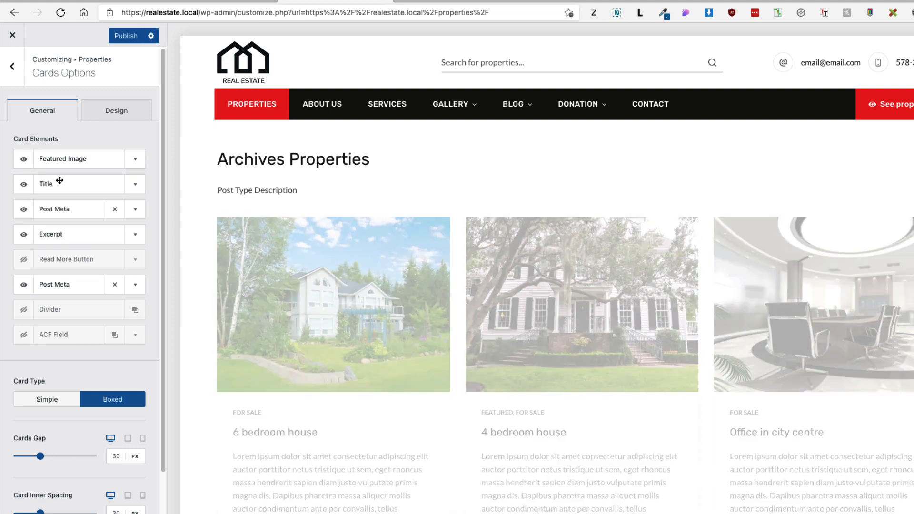
left_click(24, 236)
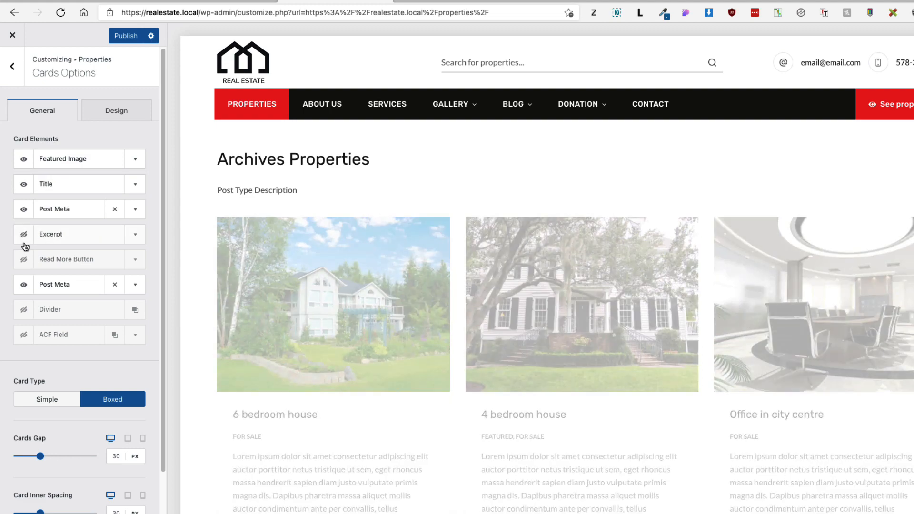
left_click(24, 211)
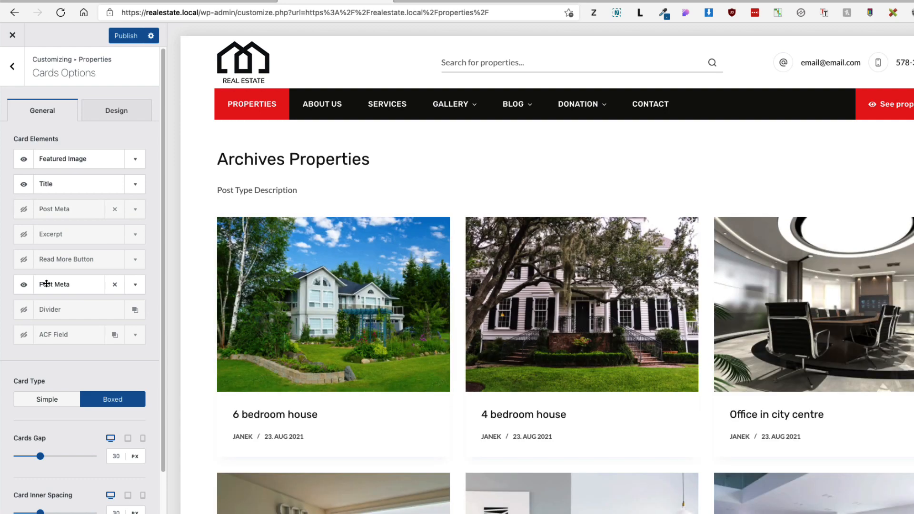
left_click_drag(47, 285, 87, 159)
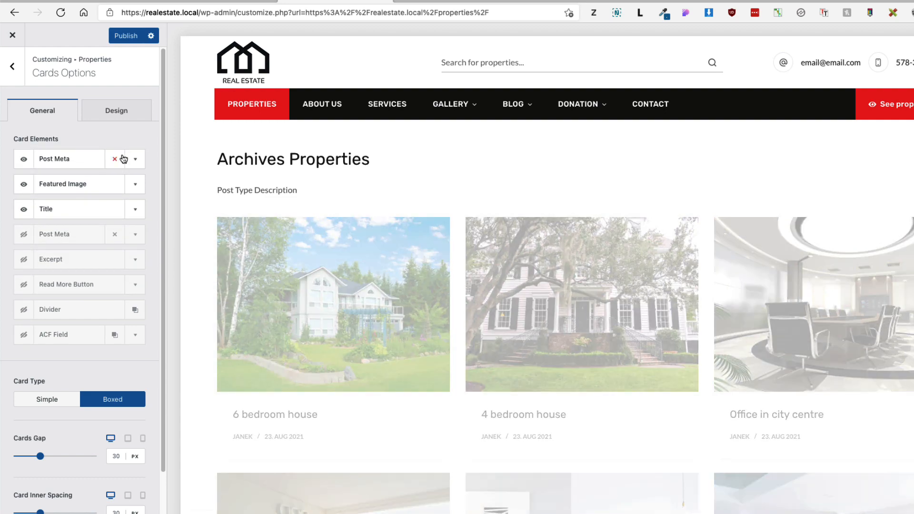
Step: In the card meta, hide date, author and comments, and show Categories terms instead
left_click(134, 160)
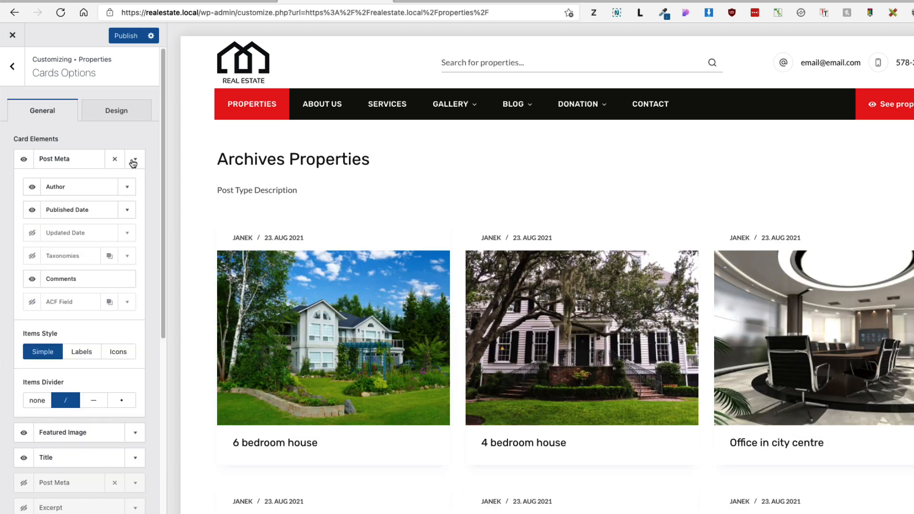
left_click(31, 211)
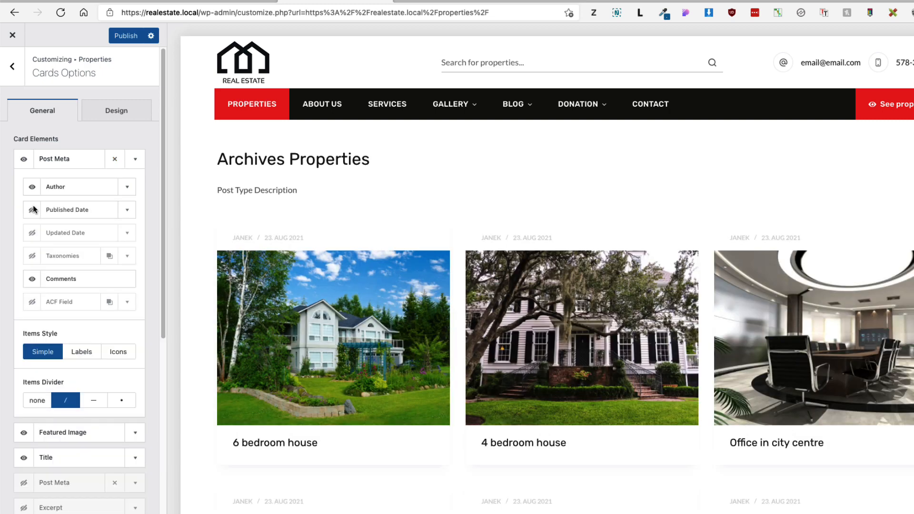
left_click(33, 189)
left_click(32, 281)
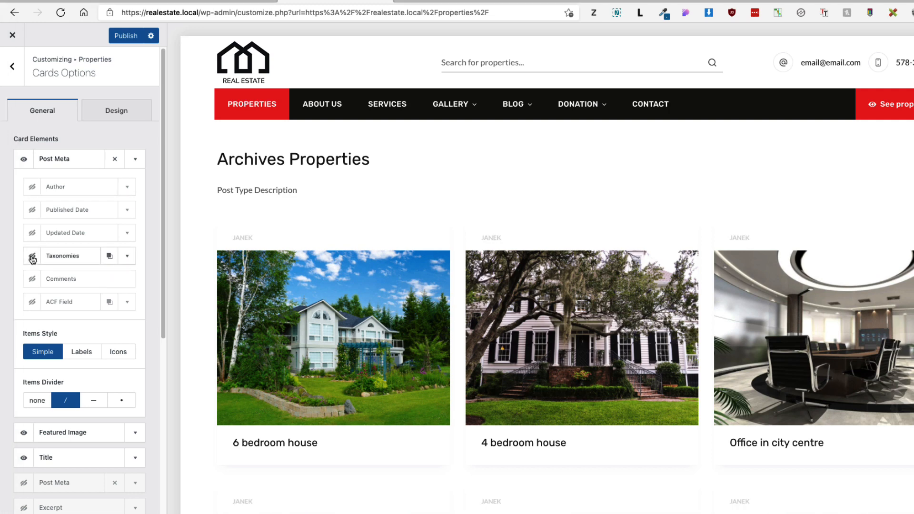
left_click(32, 258)
left_click(32, 259)
left_click(65, 291)
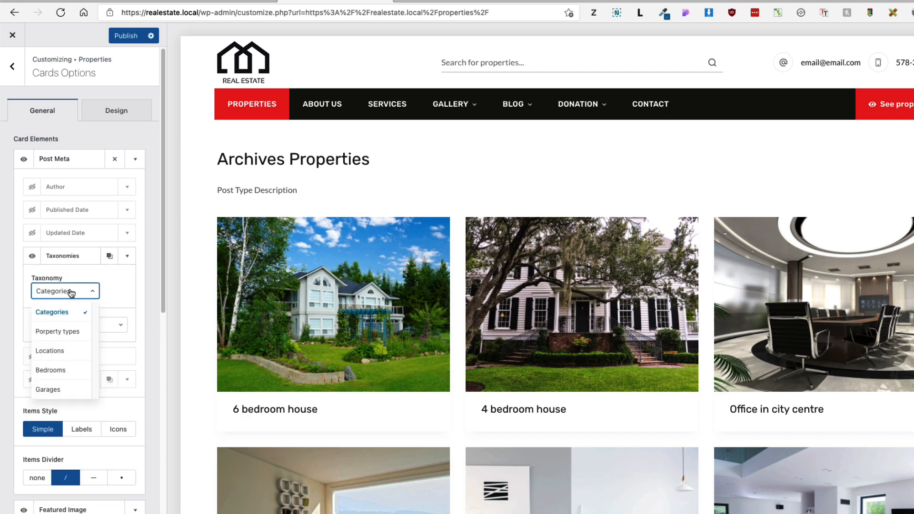
left_click(60, 315)
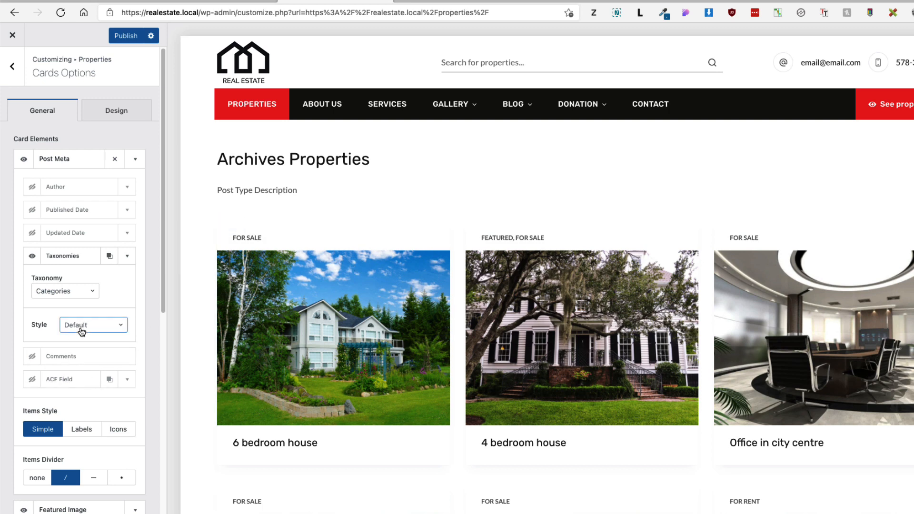
Step: Set meta Items Style to Labels with an empty label and Taxonomies Style to Button
left_click(82, 430)
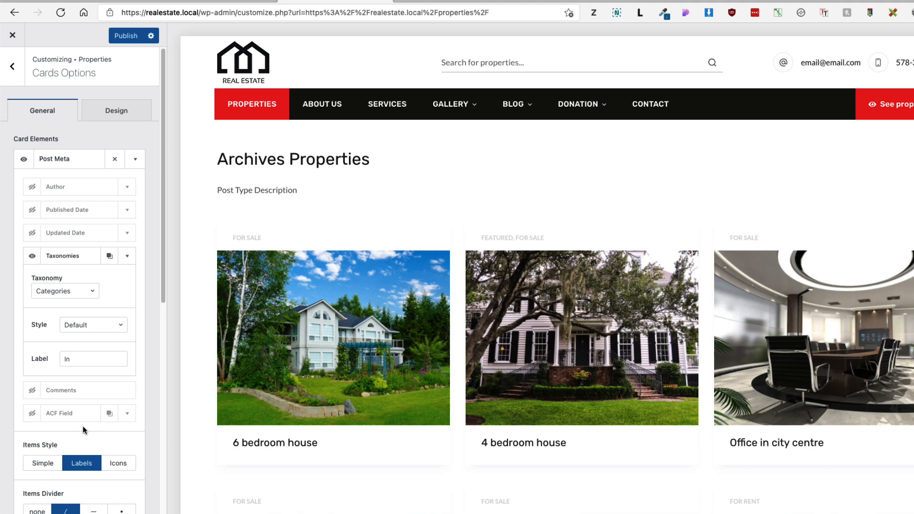
left_click(74, 359)
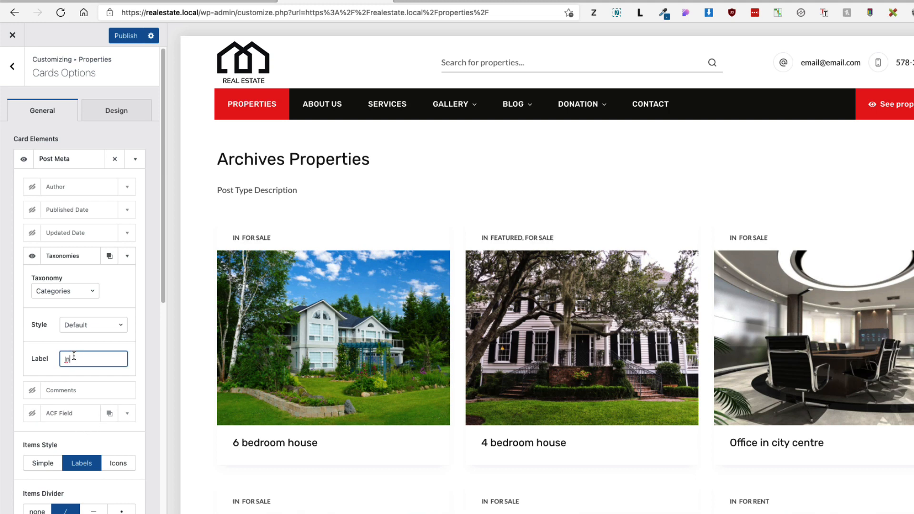
key("super+a")
key("BackSpace")
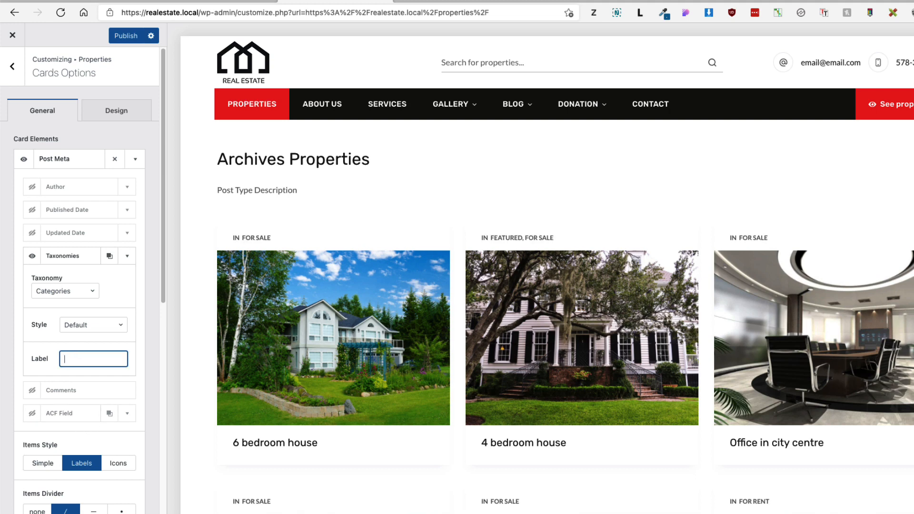
left_click(90, 324)
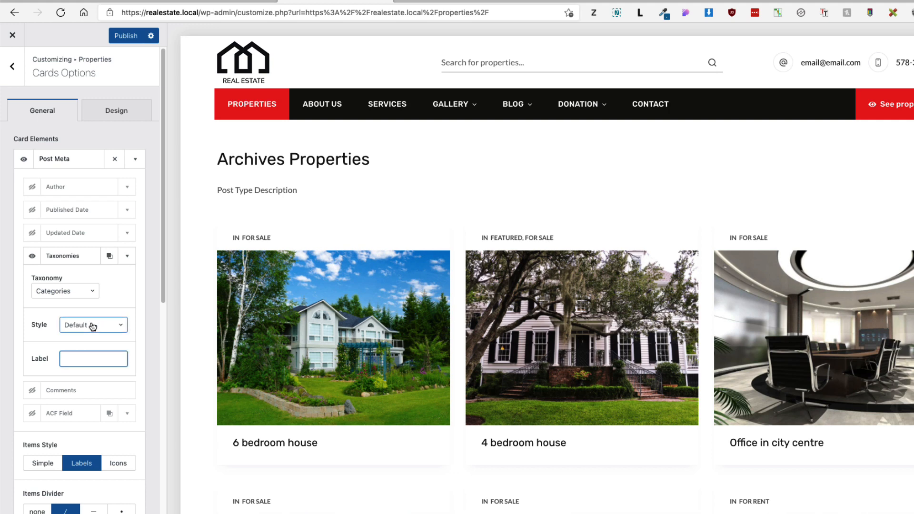
left_click(77, 366)
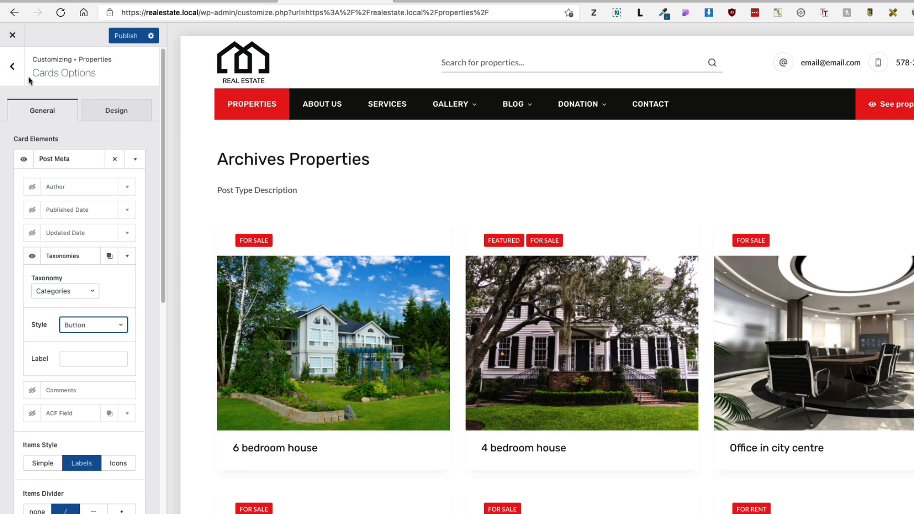
left_click(12, 67)
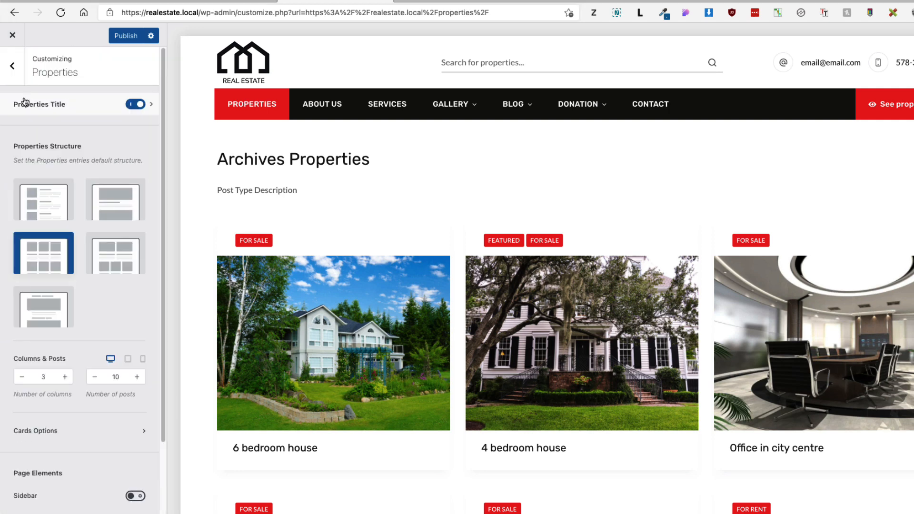
Step: Paste a CSS rule at the top of Additional CSS giving grid .entry-meta margin-bottom -40px and z-index 1
left_click(12, 67)
scroll(57, 476, "down", 2)
left_click(38, 509)
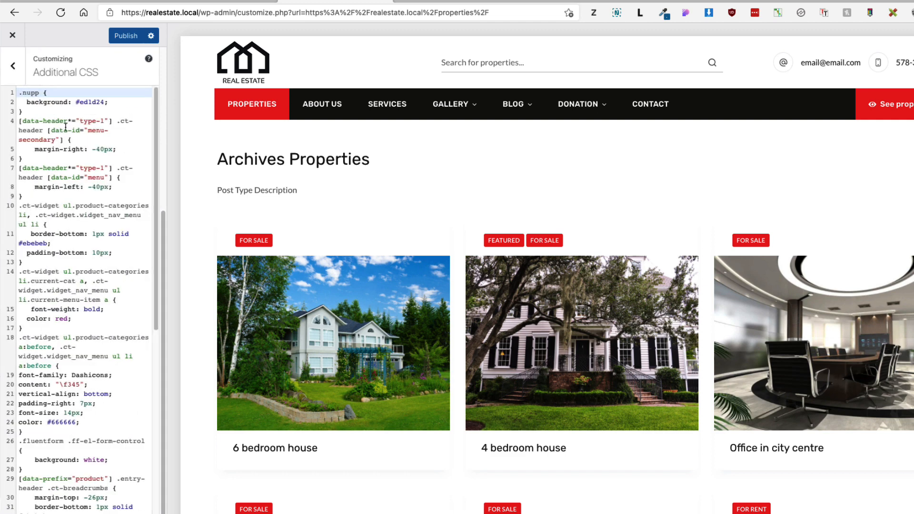
left_click(18, 92)
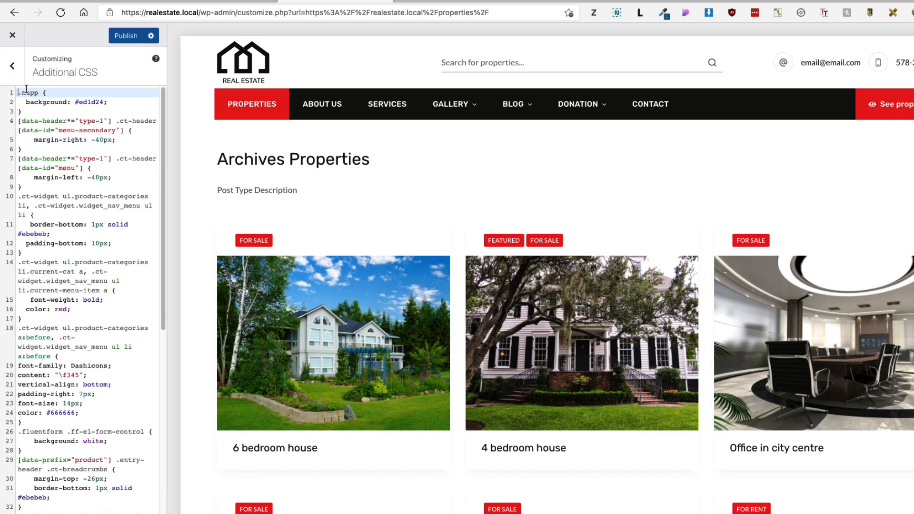
key("Return")
key("Return")
key("Return")
key("Return")
key("Return")
left_click(33, 93)
type("[data-layout*=\"grid\"] .entry-card>*:not(:last-child).entry-meta {     margin-bottom: -40px;     z-index: 1; }")
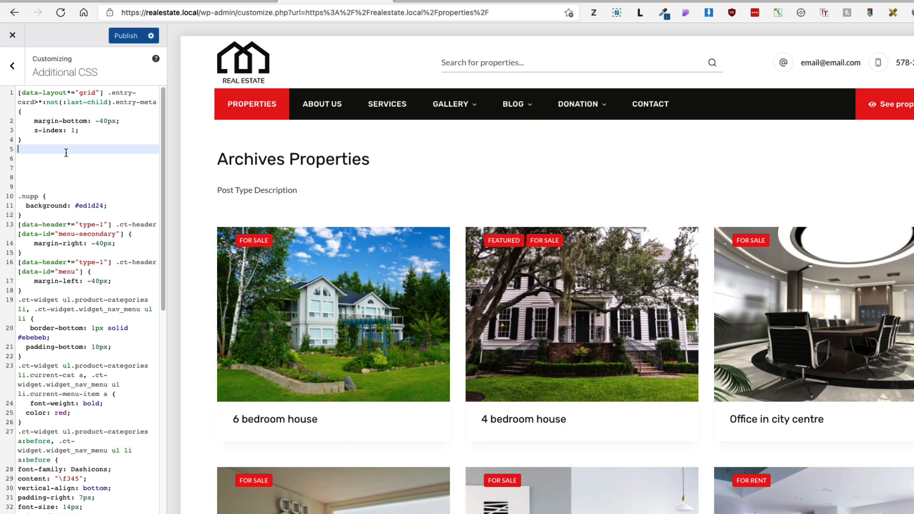
left_click(12, 68)
scroll(88, 180, "up", 5)
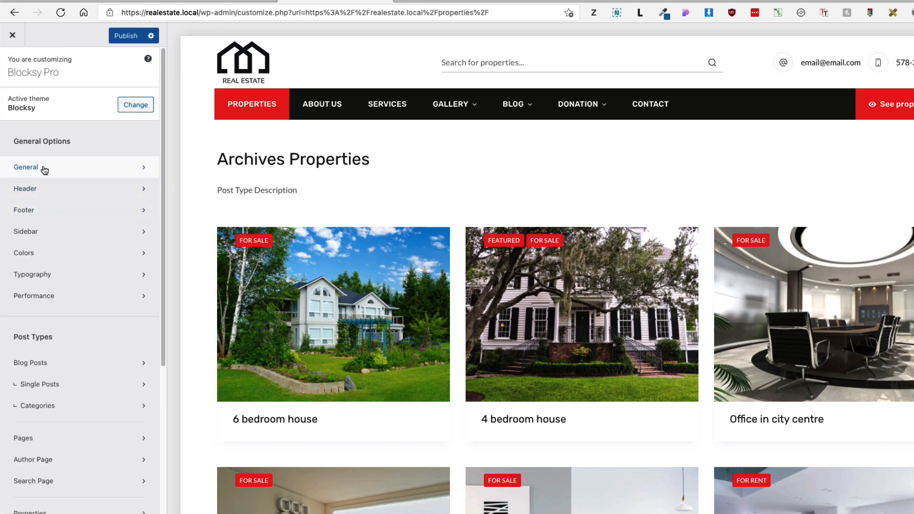
Step: Change palette Color 2 from red to #ffcc00
left_click(36, 252)
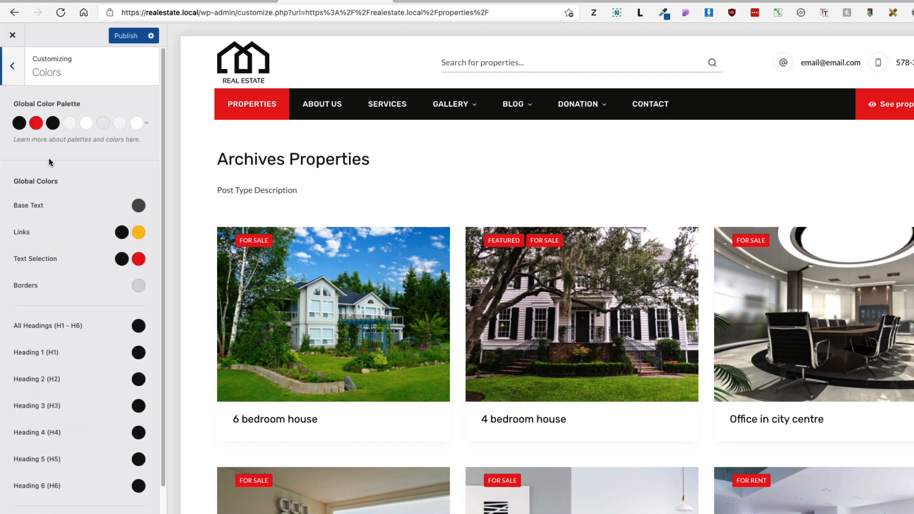
left_click(36, 123)
double_click(45, 282)
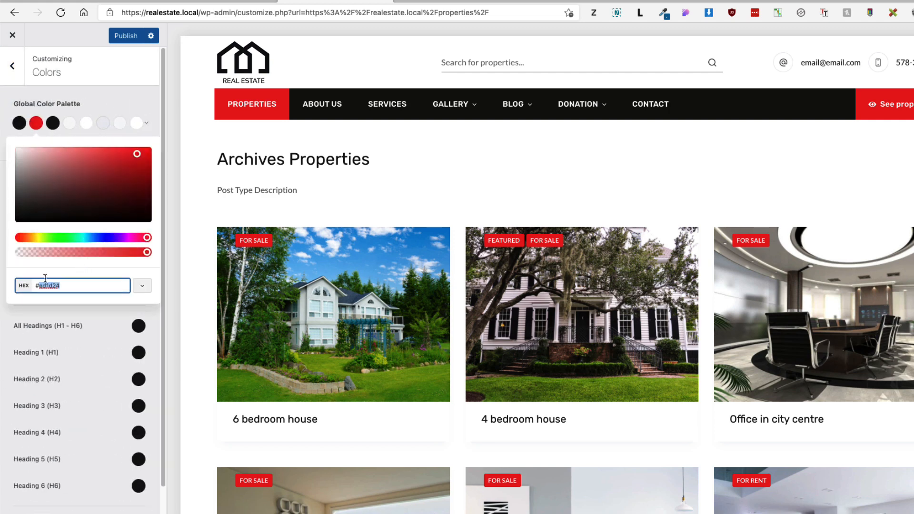
type("ffcc00")
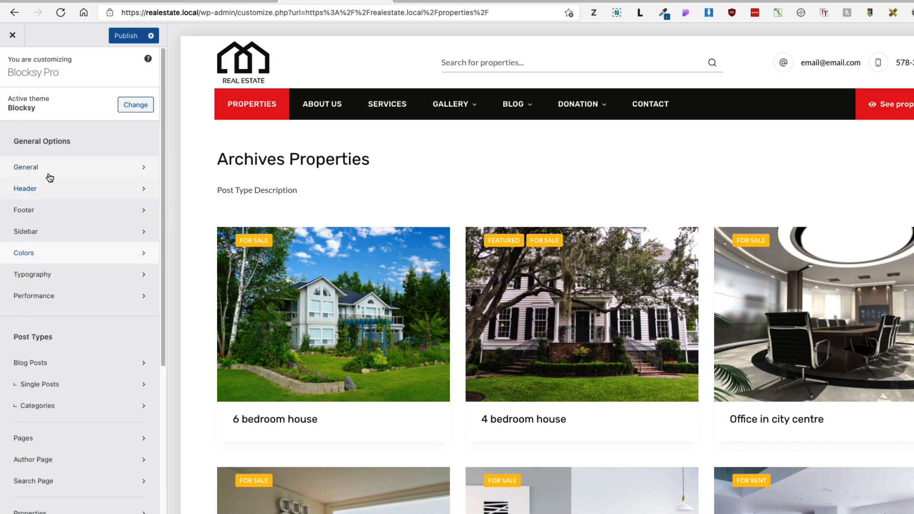
Step: Set the button Font Color to black under General > Buttons > Design
left_click(48, 170)
left_click(50, 128)
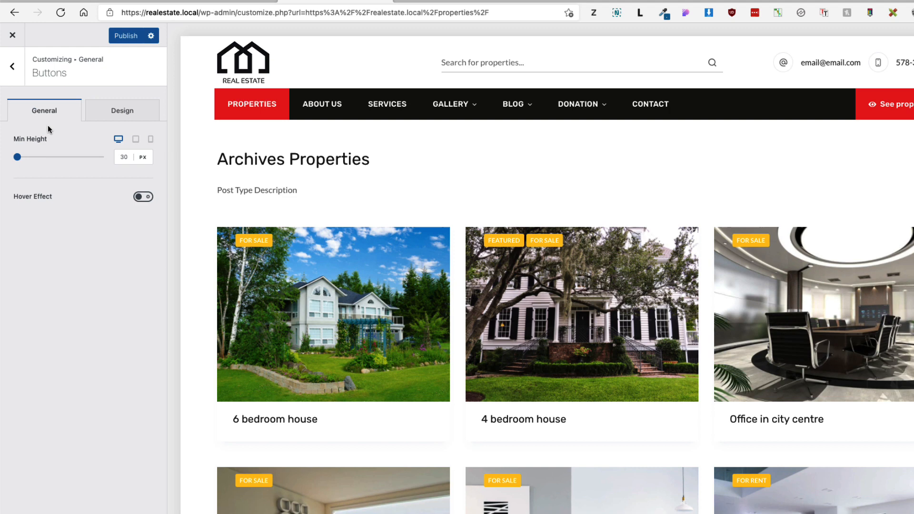
left_click(120, 117)
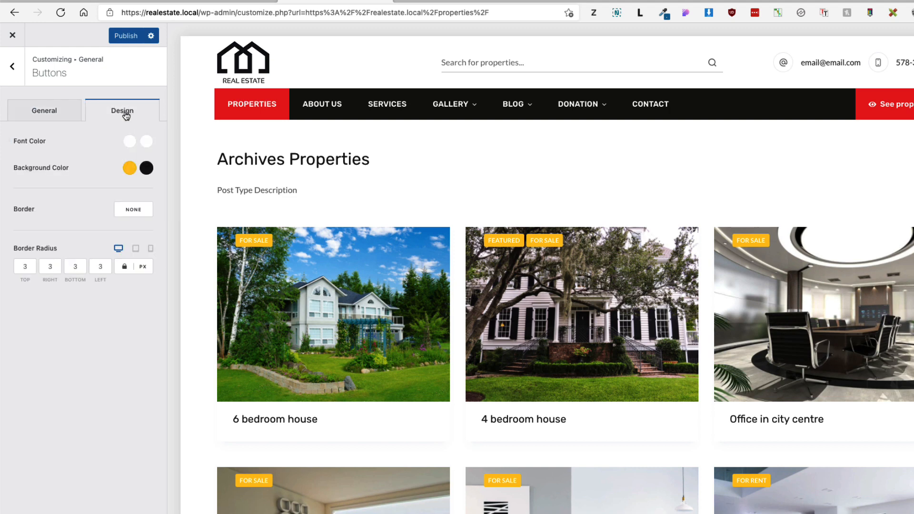
left_click(128, 142)
left_click(21, 171)
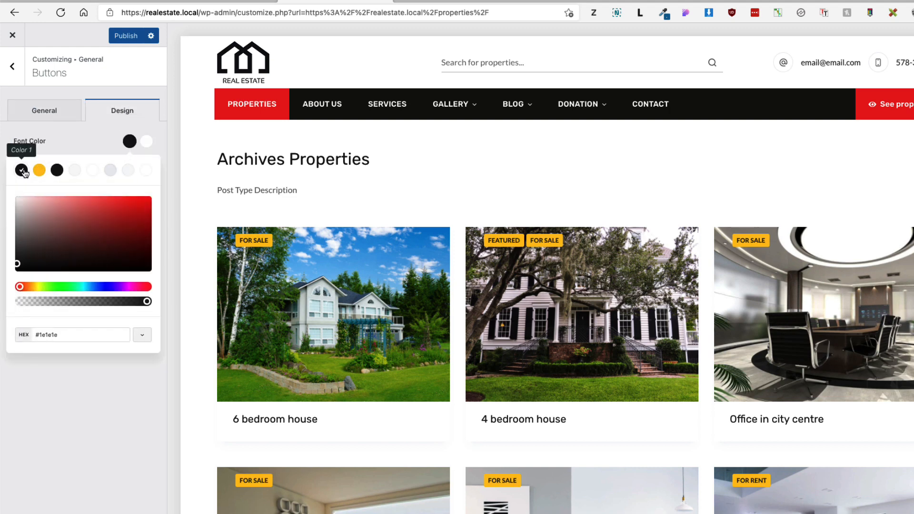
left_click(77, 433)
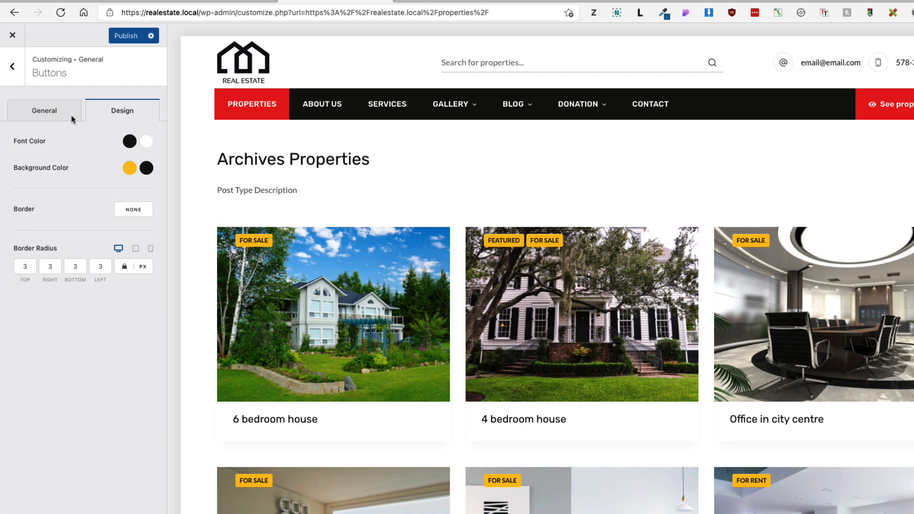
left_click(13, 76)
Step: Inspect the FEATURED badge to copy its ct-term-76 class name
left_click(13, 76)
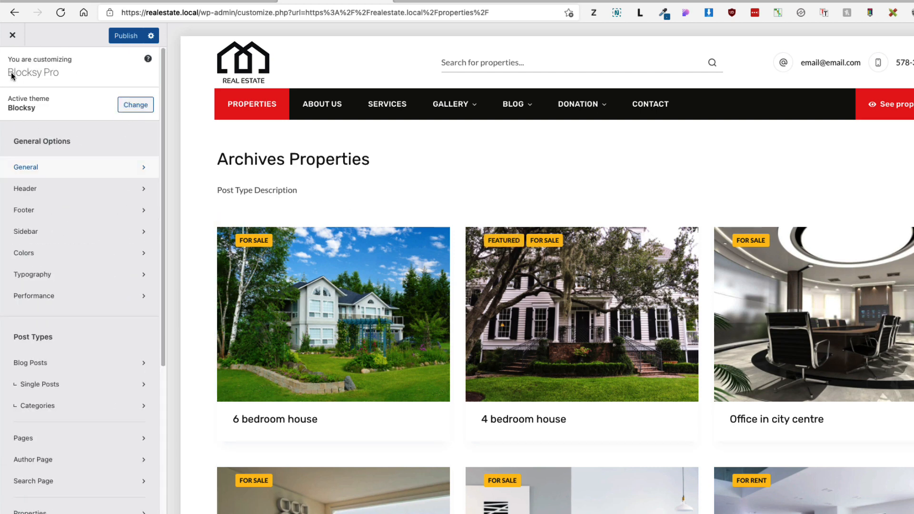
scroll(19, 224, "down", 5)
left_click(71, 508)
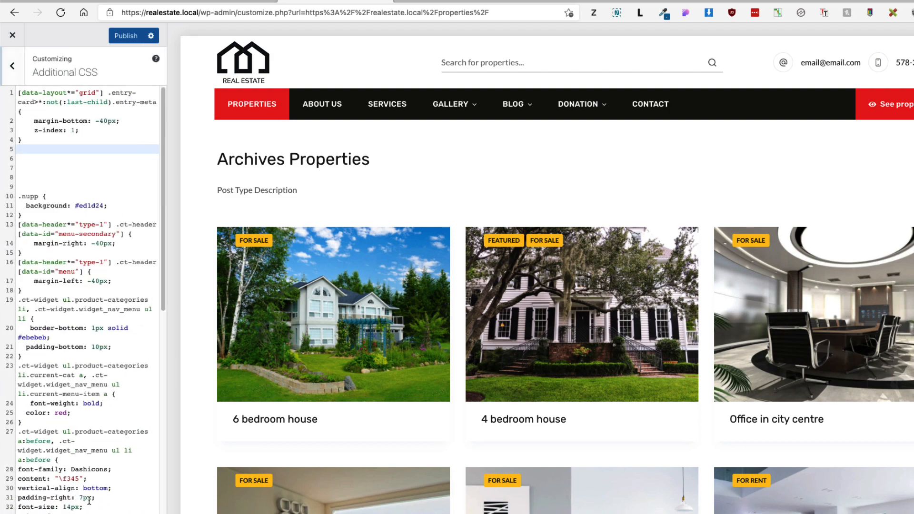
right_click(506, 246)
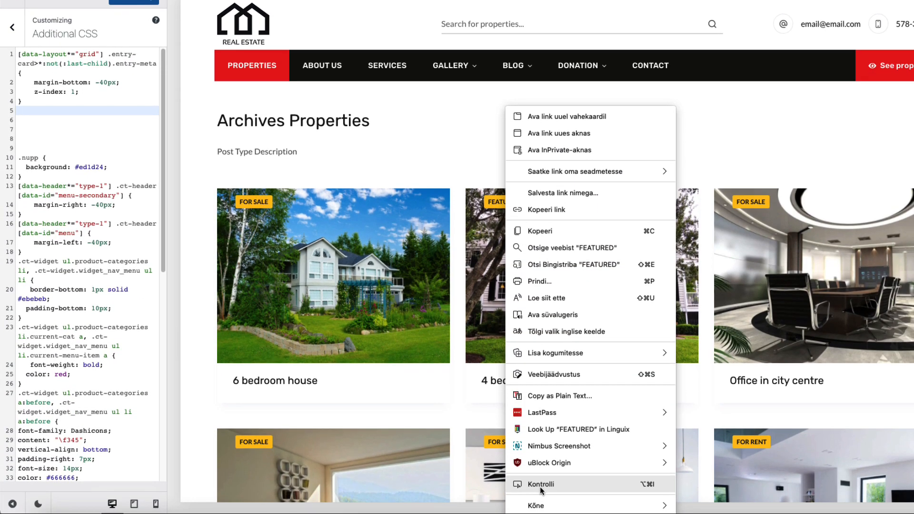
left_click(540, 487)
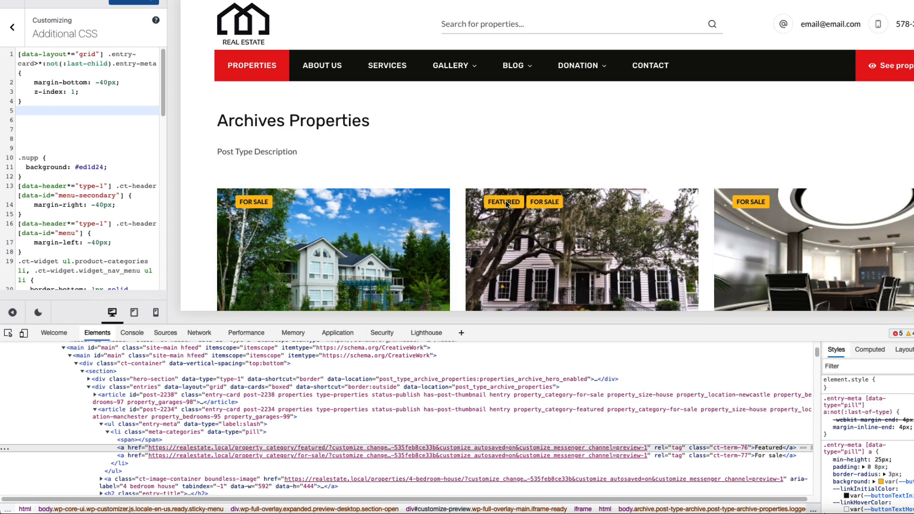
double_click(739, 447)
left_click(746, 447)
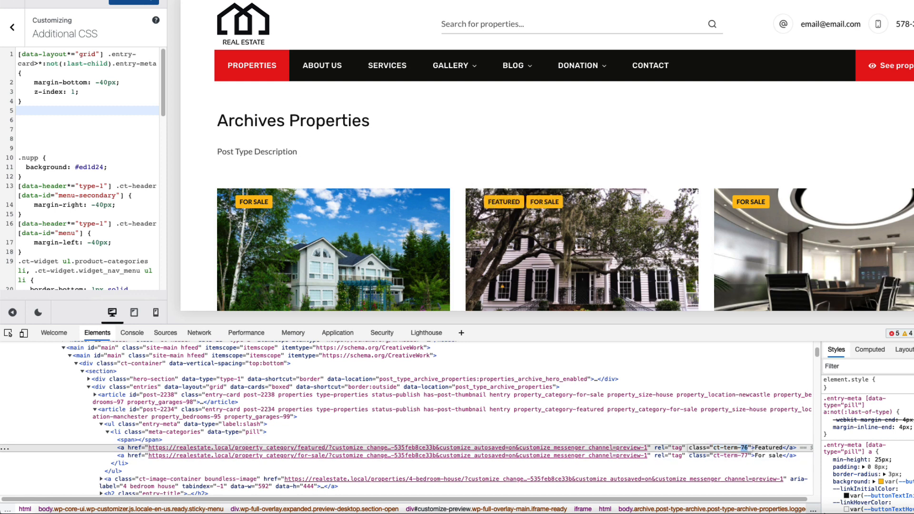
left_click(913, 333)
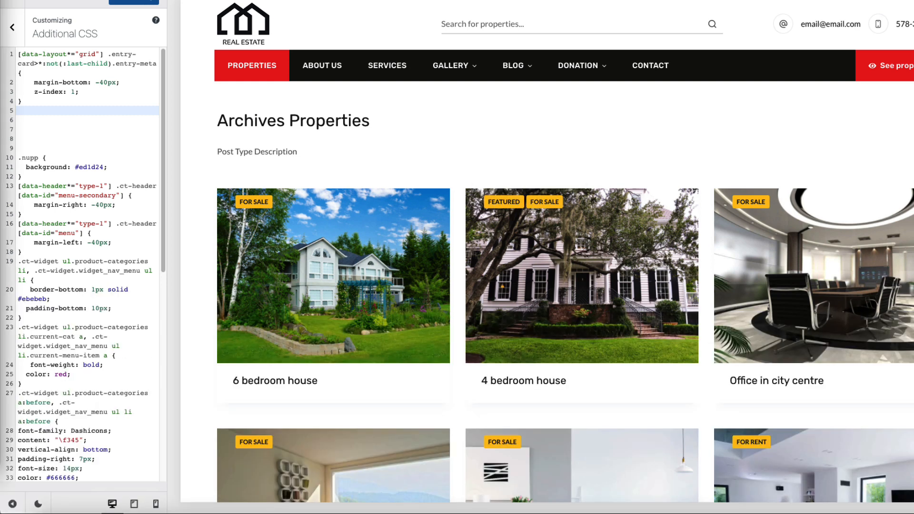
Step: Add an Additional CSS rule making a.ct-term-76 red with white text, and publish
type(".entry-meta [data-type=\"pill\"] a.ct-term-129 {   background: red;   color: #fff; }")
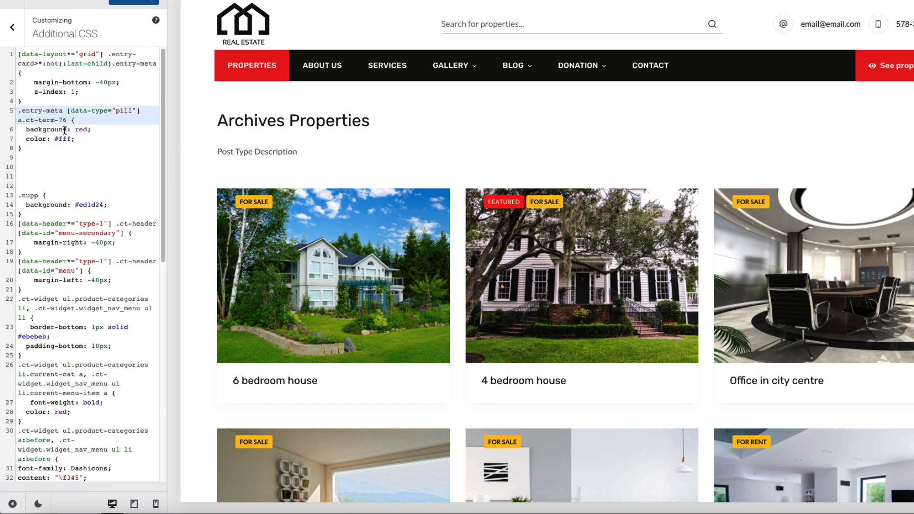
double_click(62, 120)
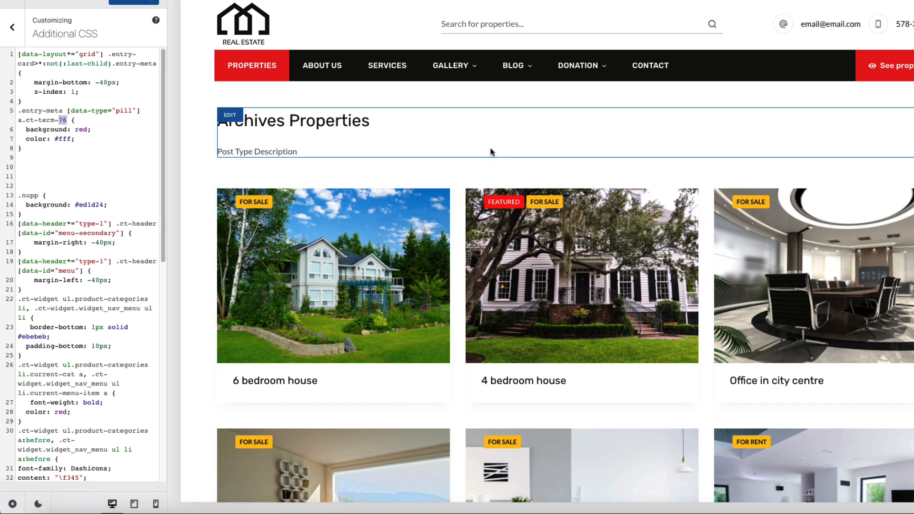
left_click(127, 1)
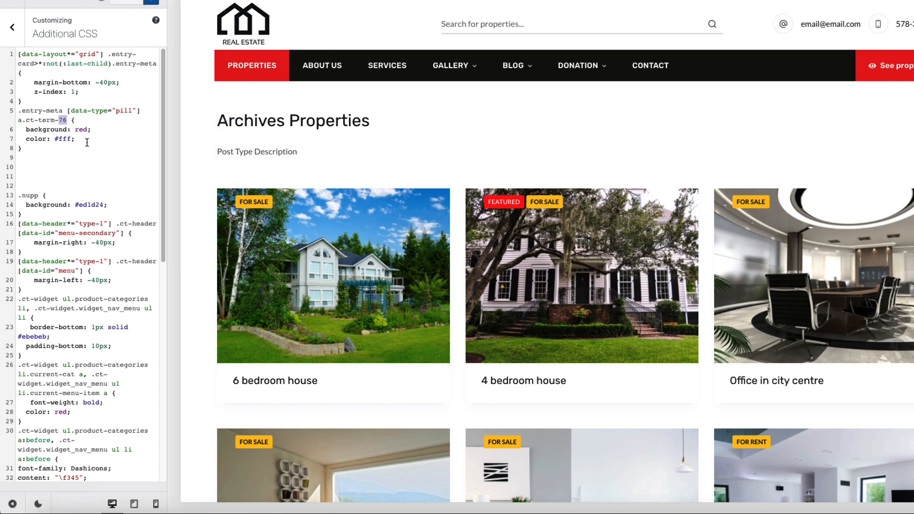
left_click(12, 27)
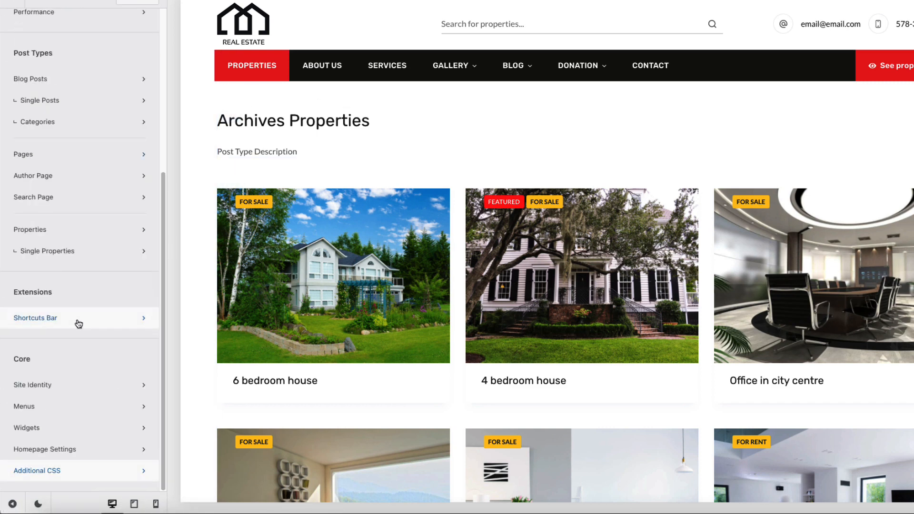
Step: Hide the Properties archive page title
left_click(59, 229)
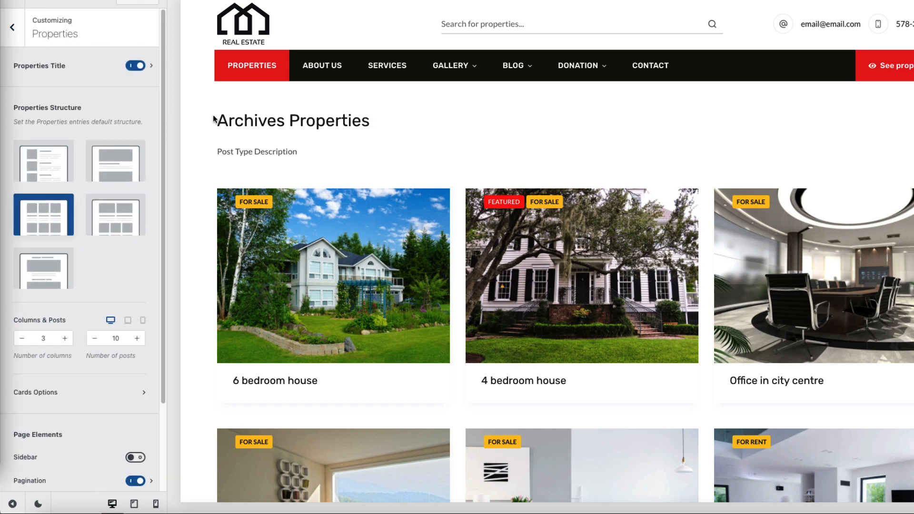
left_click(135, 66)
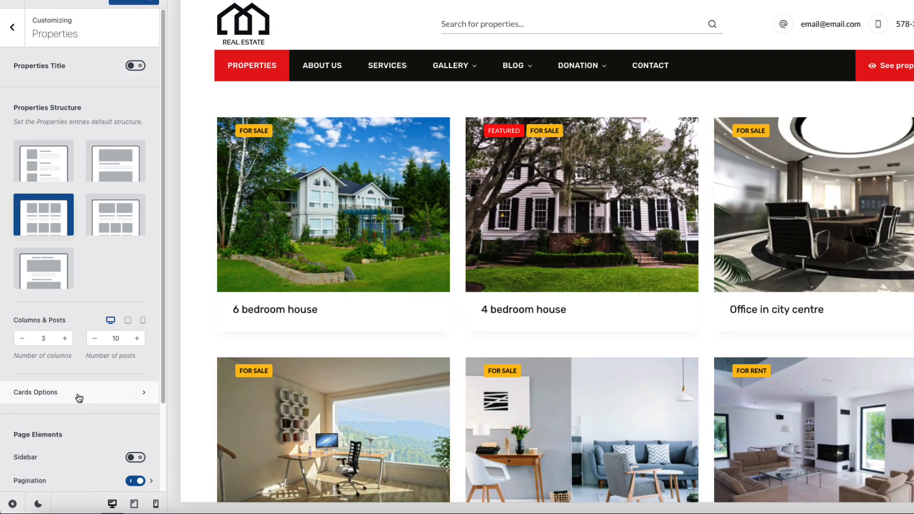
left_click(77, 395)
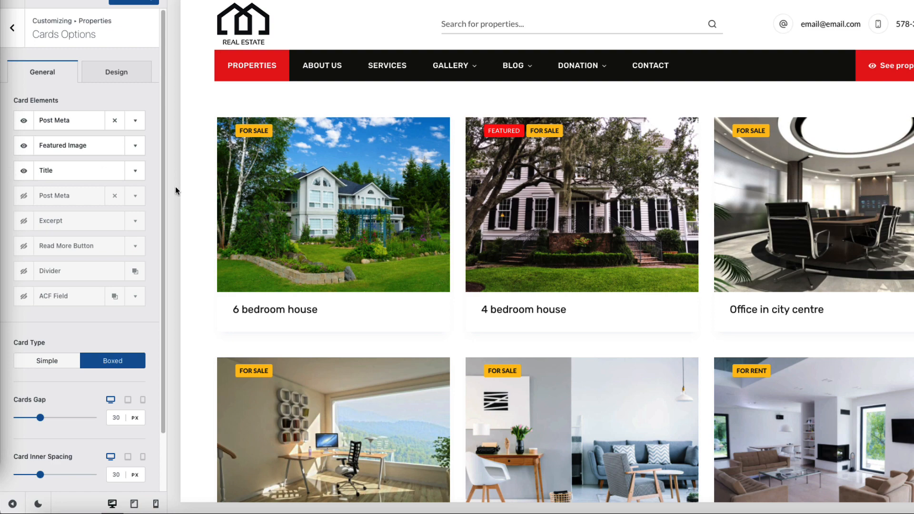
Step: Show the ACF Field card element below Title with 'Price:' before and '€' after
left_click(24, 296)
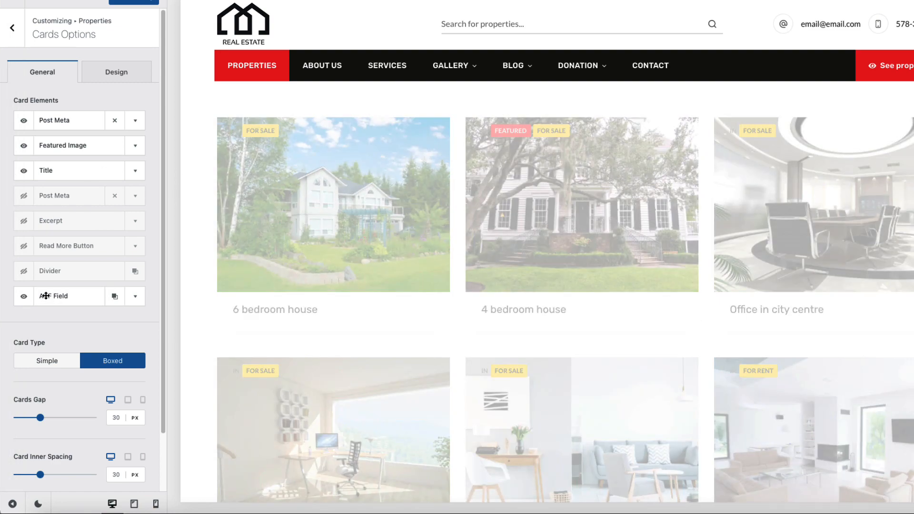
left_click_drag(45, 296, 67, 191)
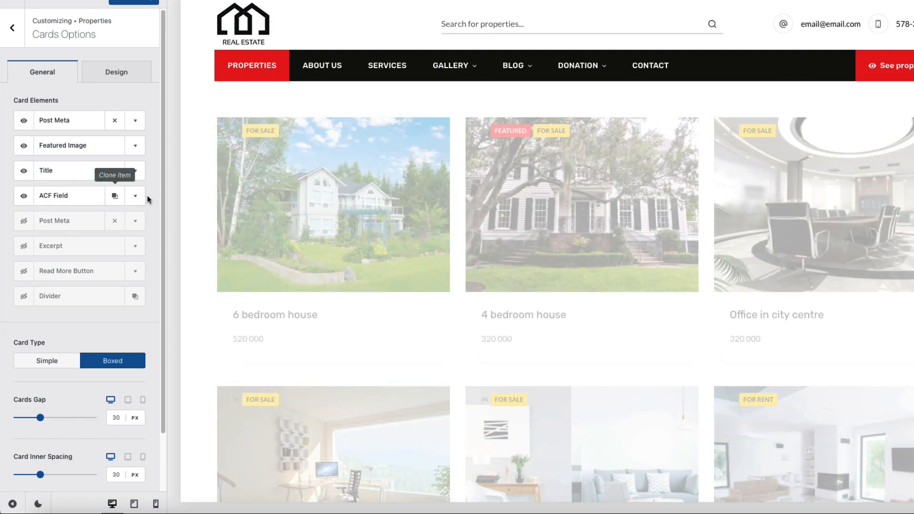
left_click(135, 196)
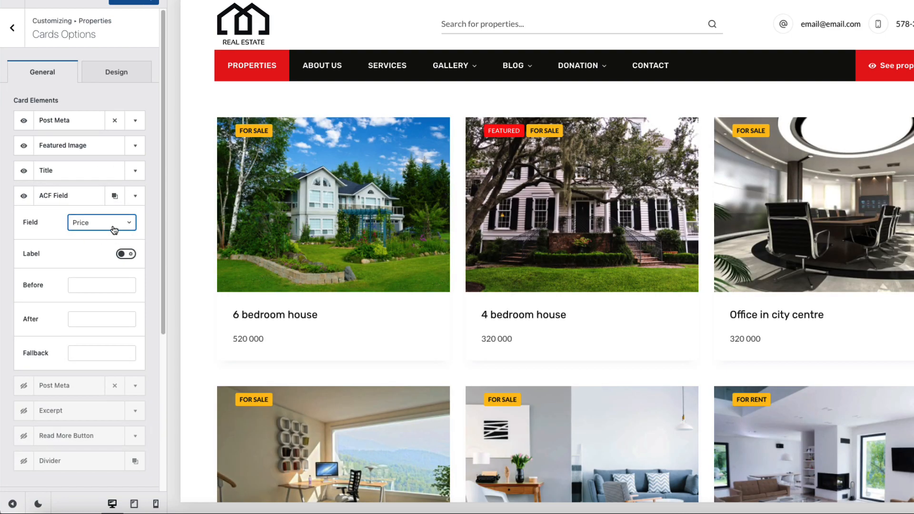
left_click(85, 288)
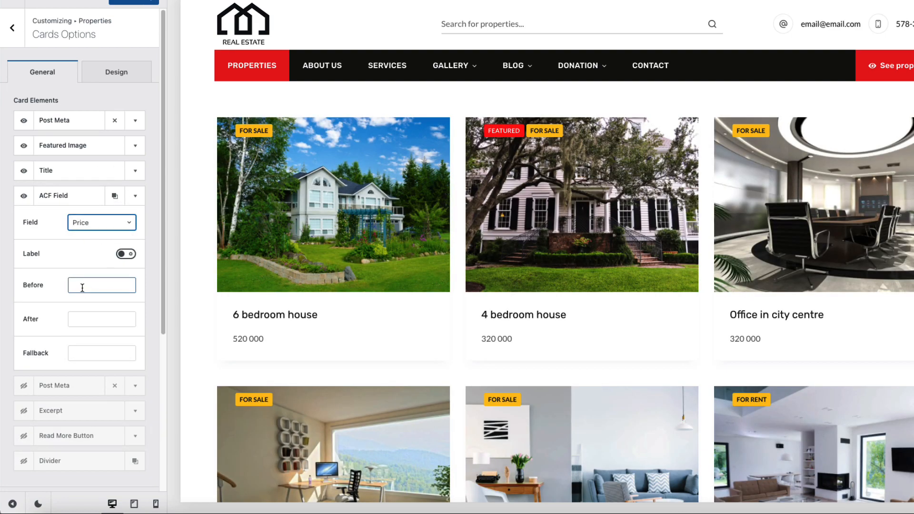
left_click(91, 285)
type("Pr")
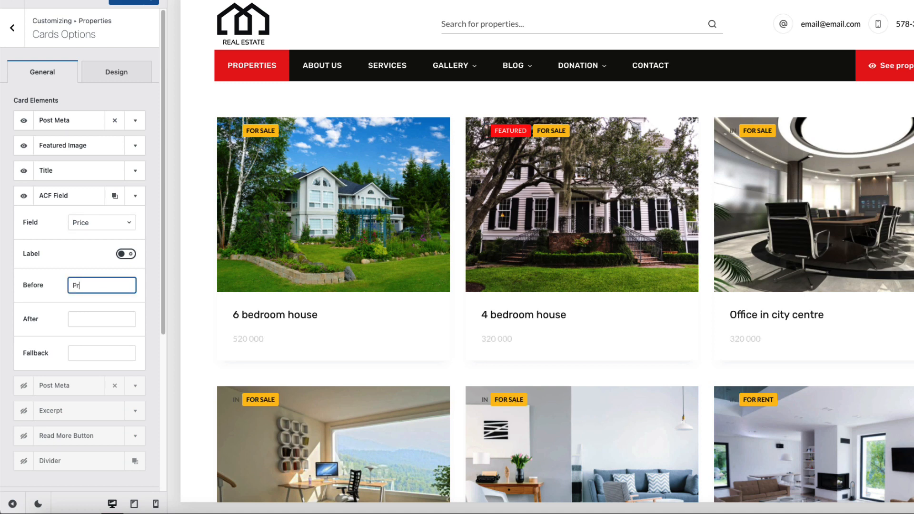
type("ice:")
left_click(87, 320)
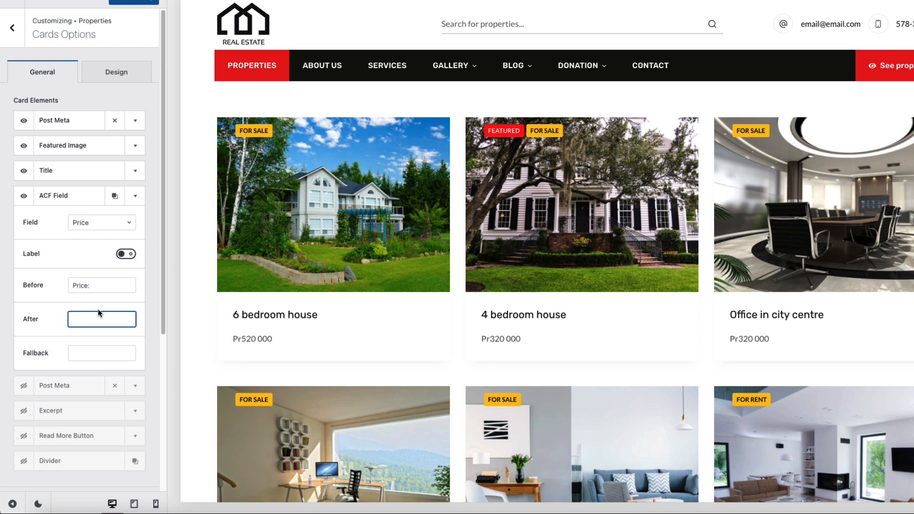
type("€")
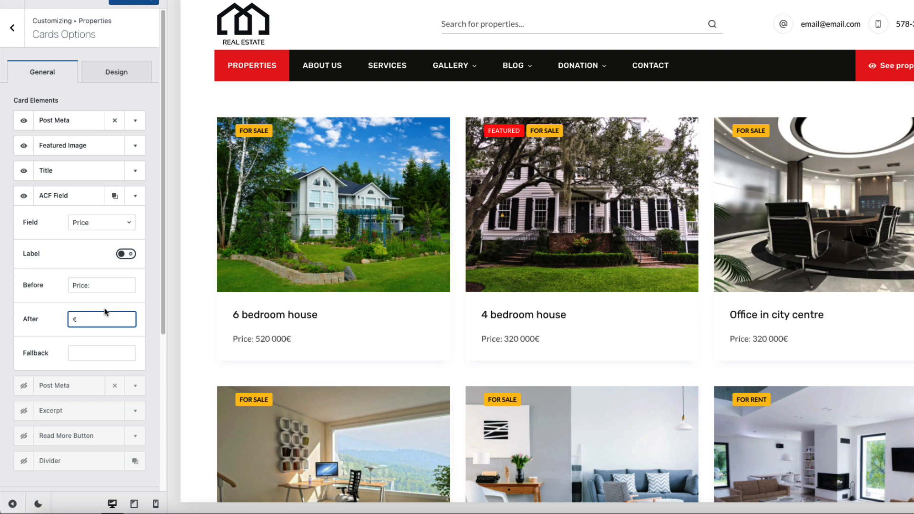
left_click(136, 197)
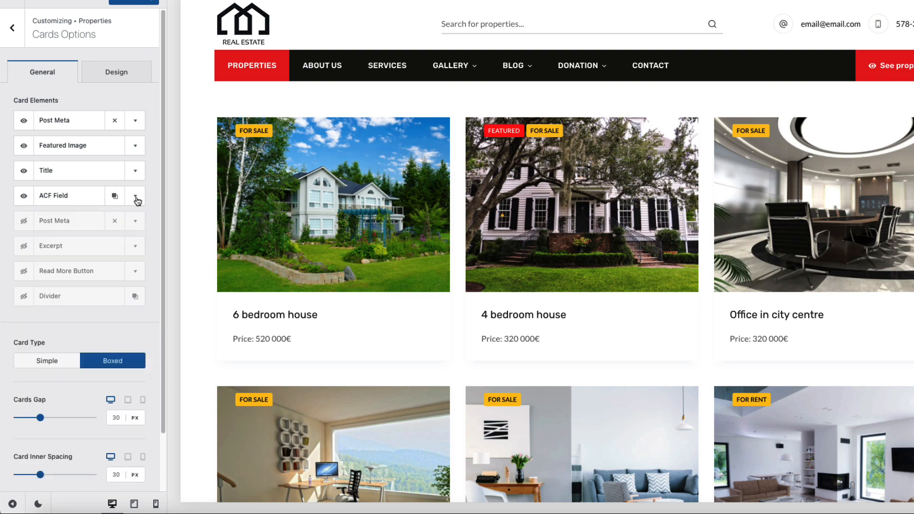
Step: Duplicate the ACF Field below the first one and set it to the Address field
left_click(114, 196)
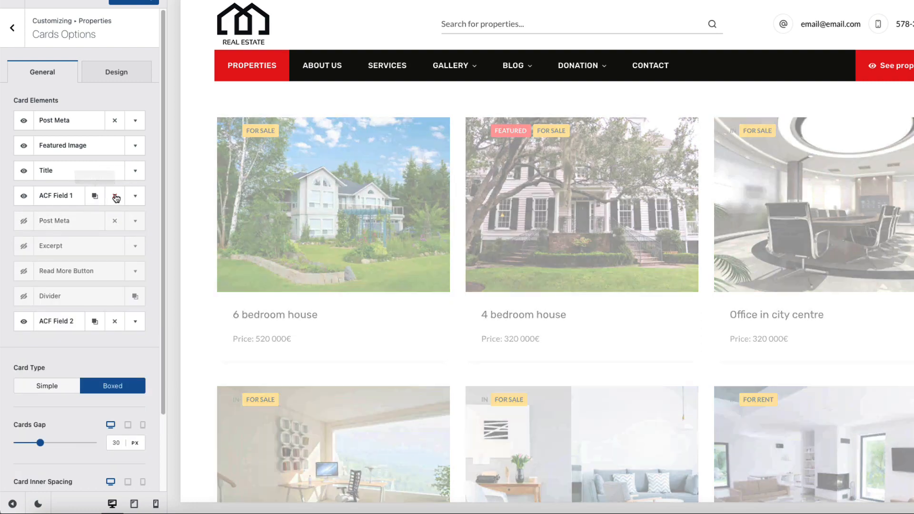
left_click_drag(66, 322, 64, 183)
left_click(134, 220)
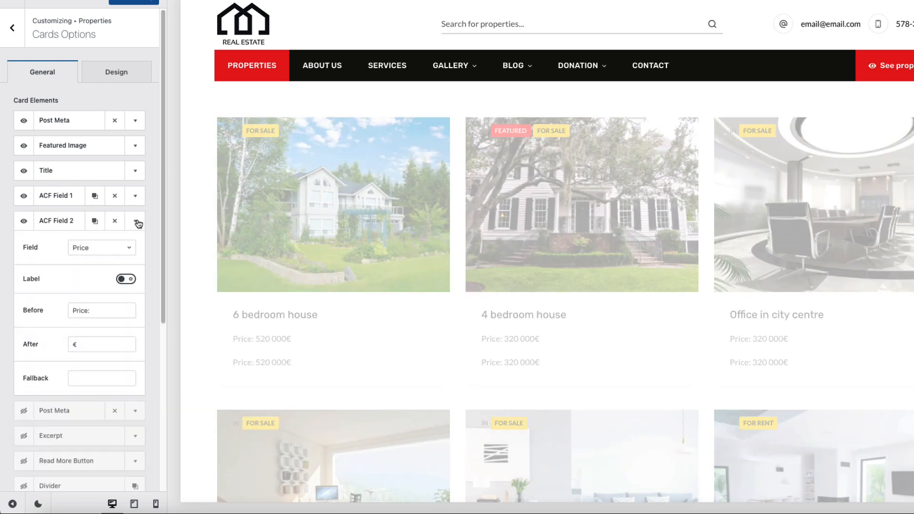
left_click(98, 247)
left_click(86, 288)
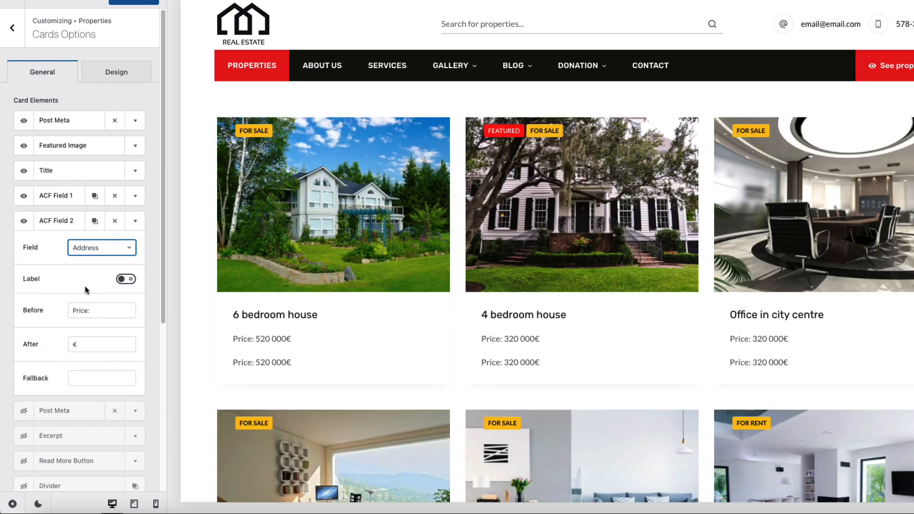
Step: Clear the Address field's 'Price:' prefix and '€' suffix, and enable the second Post Meta element
left_click_drag(89, 312, 43, 312)
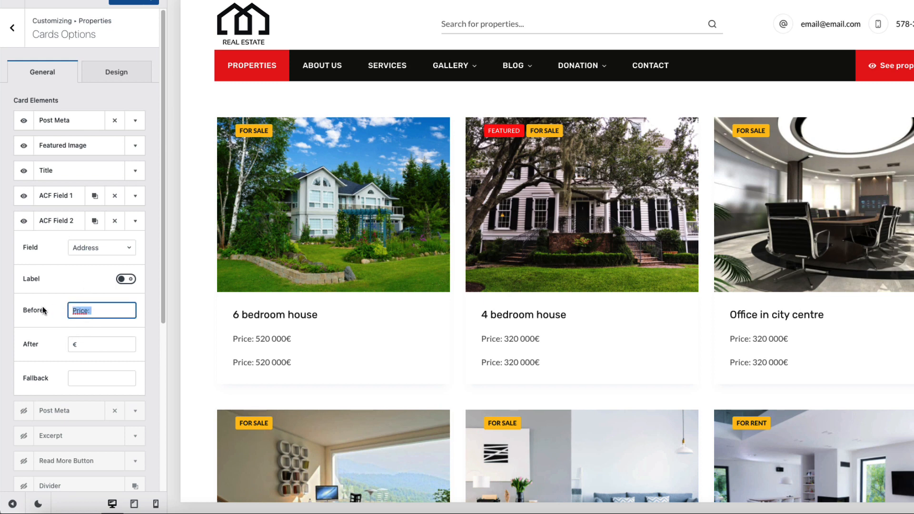
key("BackSpace")
left_click_drag(87, 343, 39, 343)
key("BackSpace")
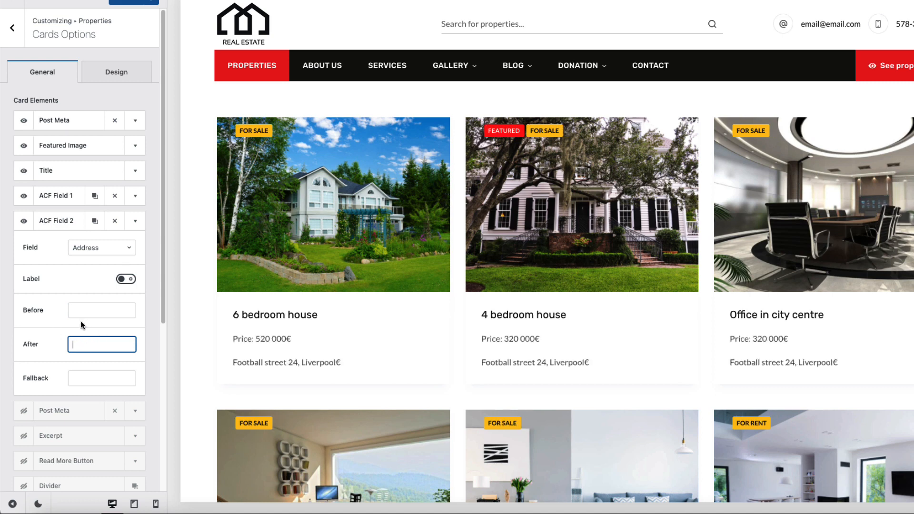
left_click(135, 220)
left_click(23, 246)
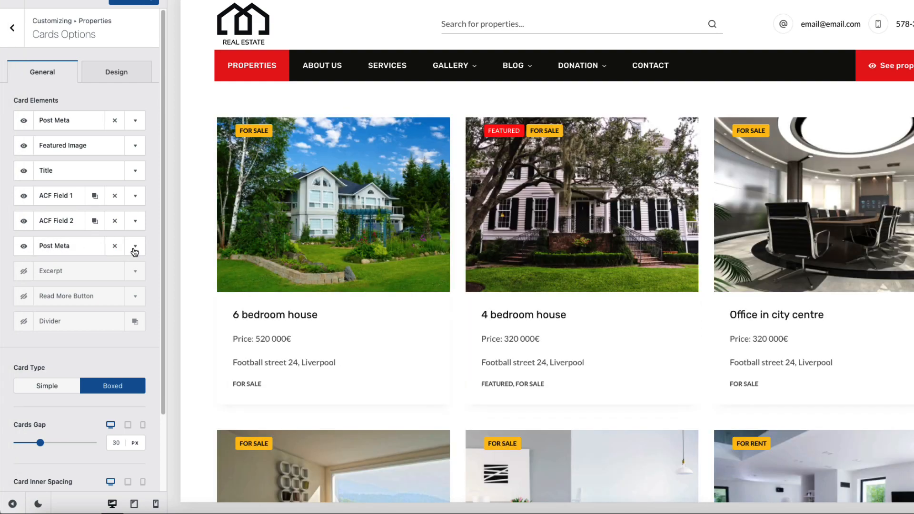
Step: Put Taxonomies first in Post Meta, set to Bedrooms with Icons style
left_click(136, 246)
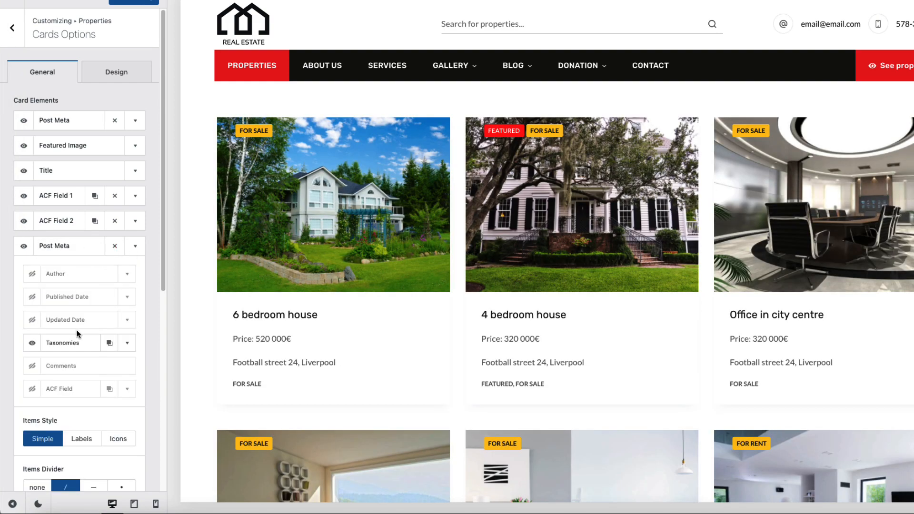
left_click_drag(67, 343, 73, 274)
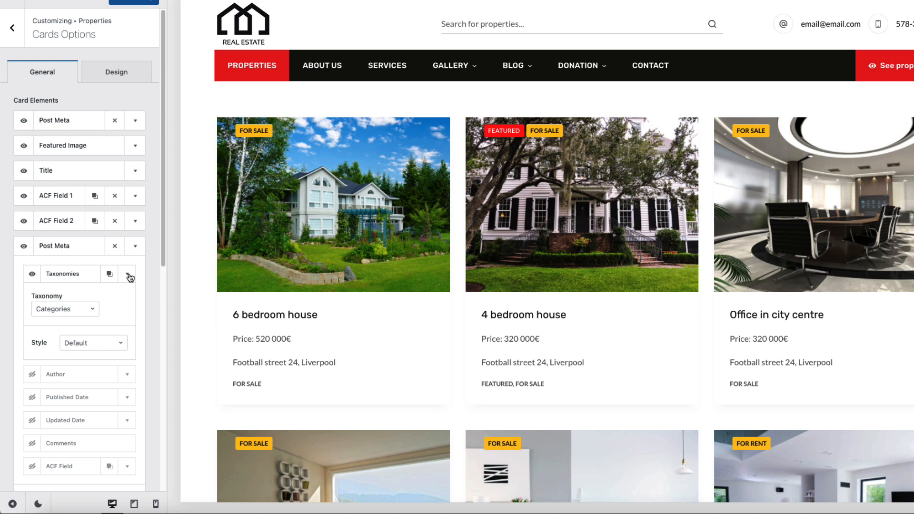
left_click(91, 309)
left_click(54, 385)
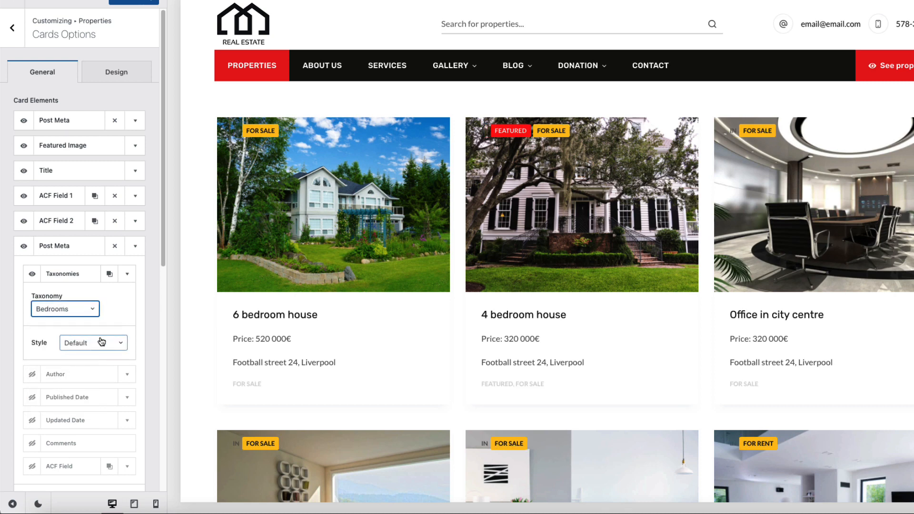
scroll(96, 343, "down", 3)
left_click(118, 365)
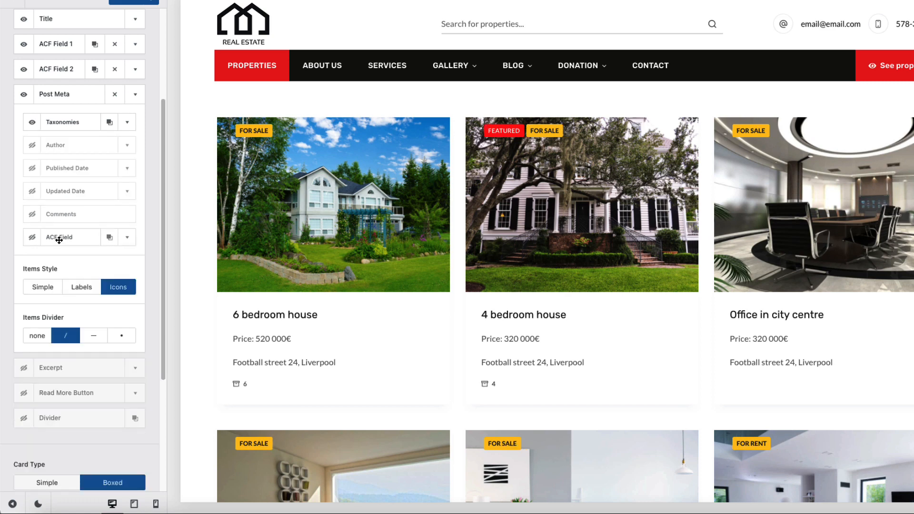
Step: Move the ACF Field meta item to the top, enable it and open its Field list
left_click_drag(57, 238, 76, 123)
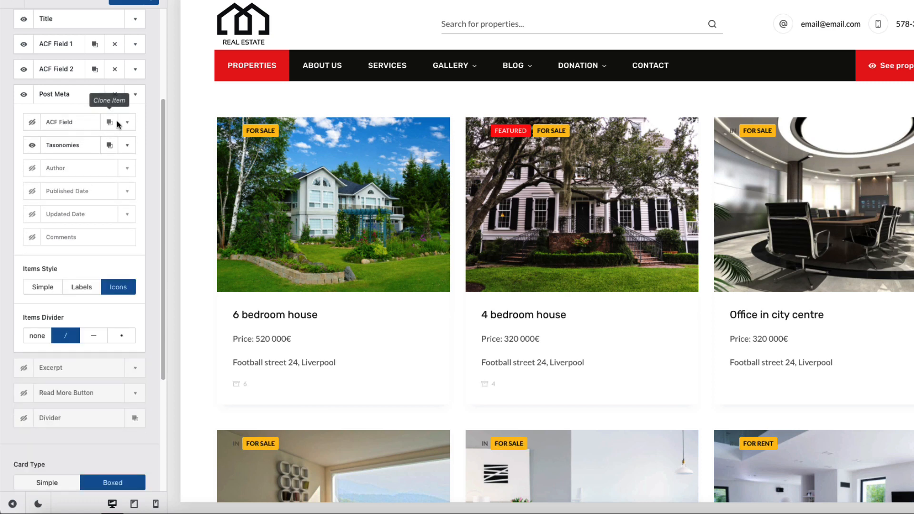
left_click(32, 122)
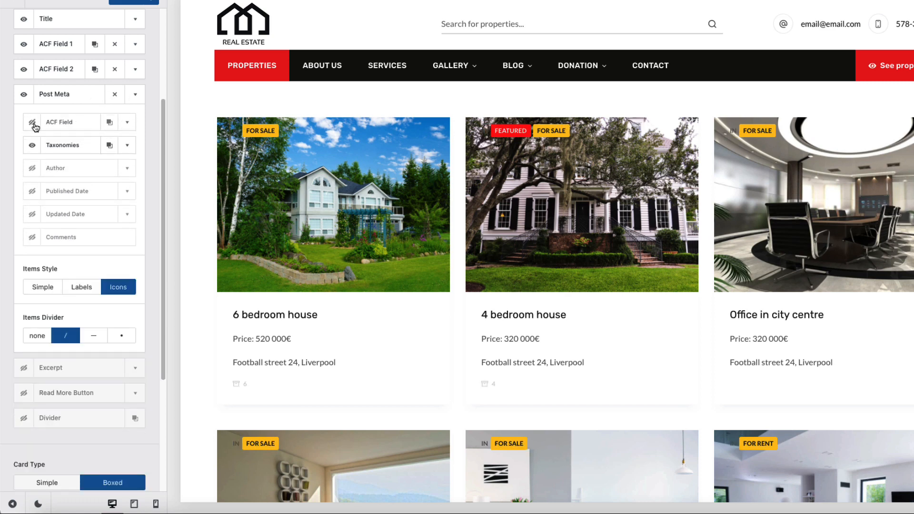
left_click(127, 123)
left_click(94, 151)
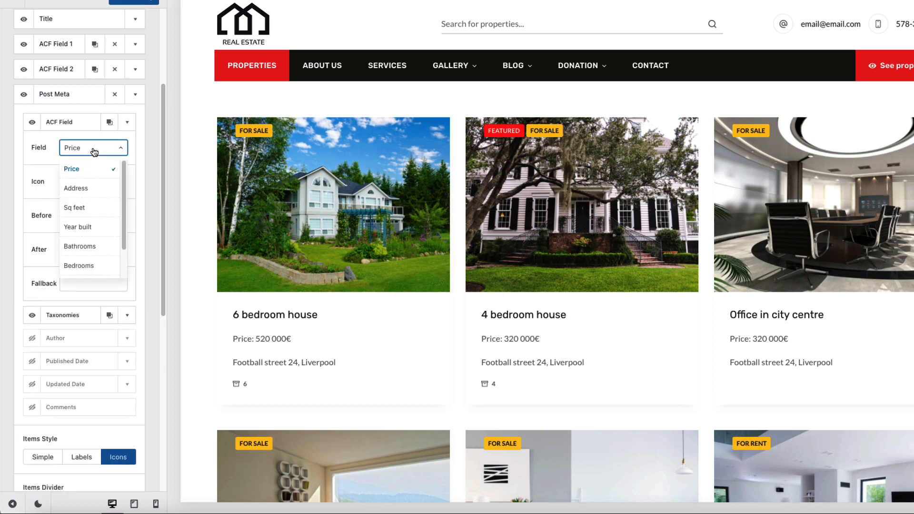
Step: Set the first ACF meta item to Bedrooms and start editing the Bathrooms value
left_click(86, 259)
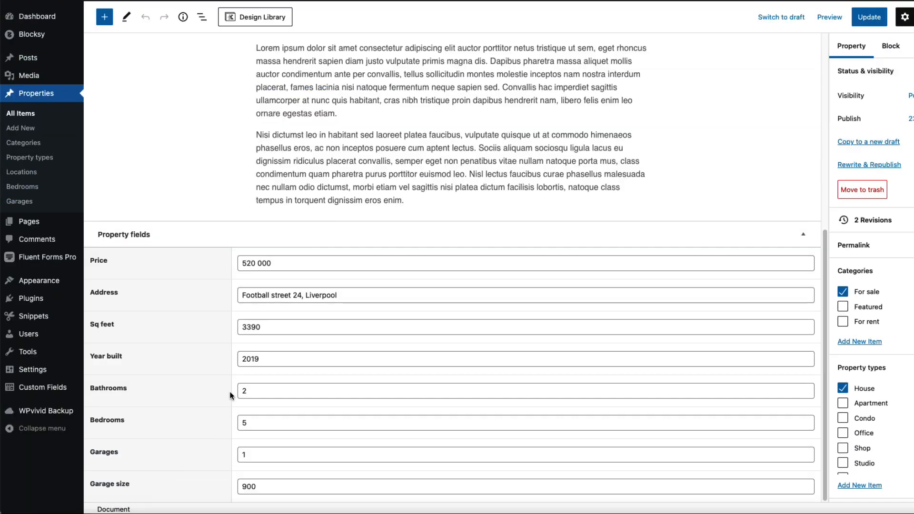
double_click(240, 391)
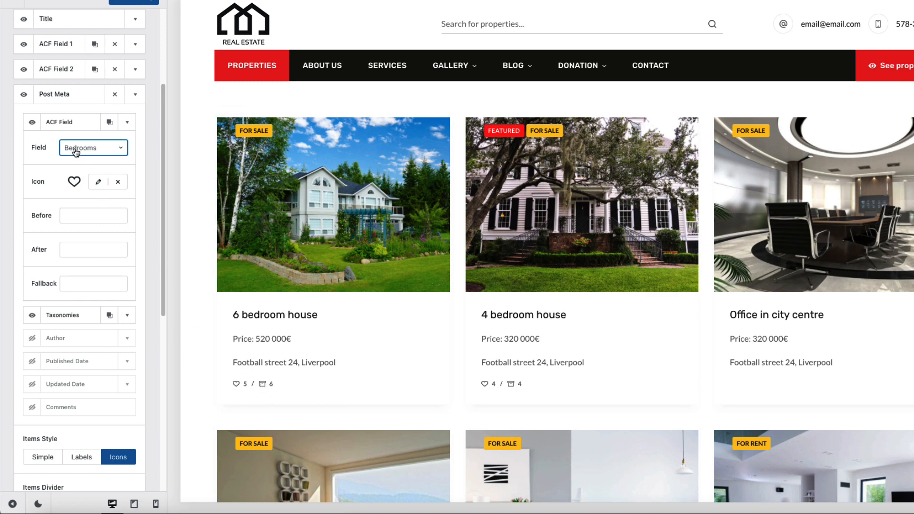
Step: Give the Bedrooms meta item a bed icon
left_click(98, 181)
left_click(76, 233)
type("bed")
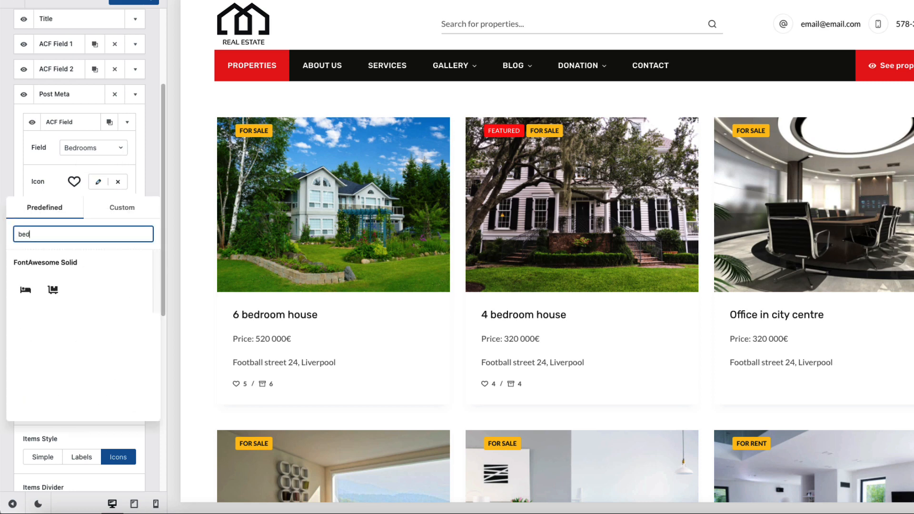
left_click(26, 290)
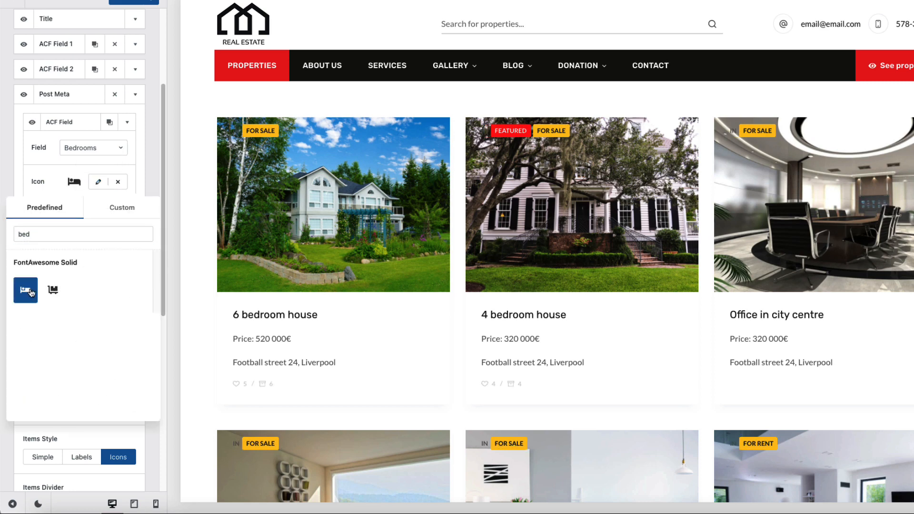
left_click(127, 123)
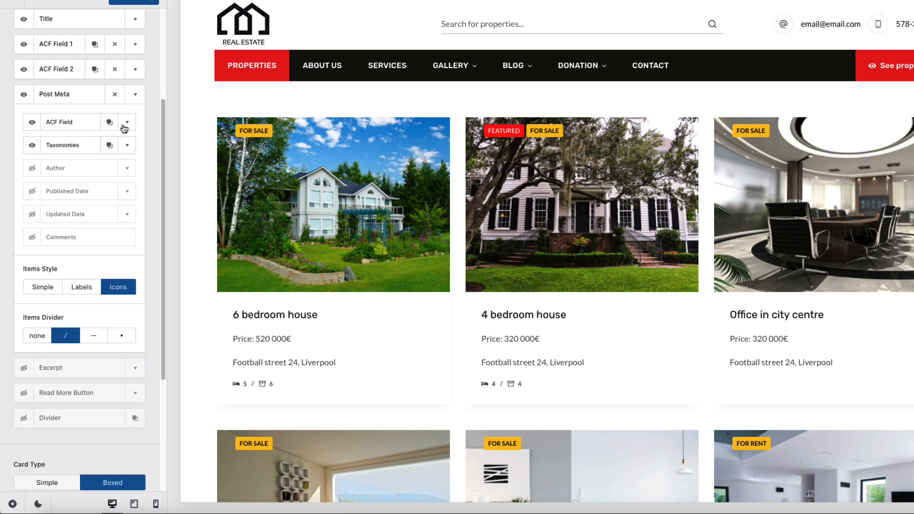
Step: Duplicate the Bedrooms item as a second ACF field showing Bathrooms with a bathtub icon
left_click(110, 124)
mouse_move(56, 259)
left_mouse_down()
mouse_move(71, 141)
mouse_move(90, 145)
left_mouse_up()
left_click(126, 145)
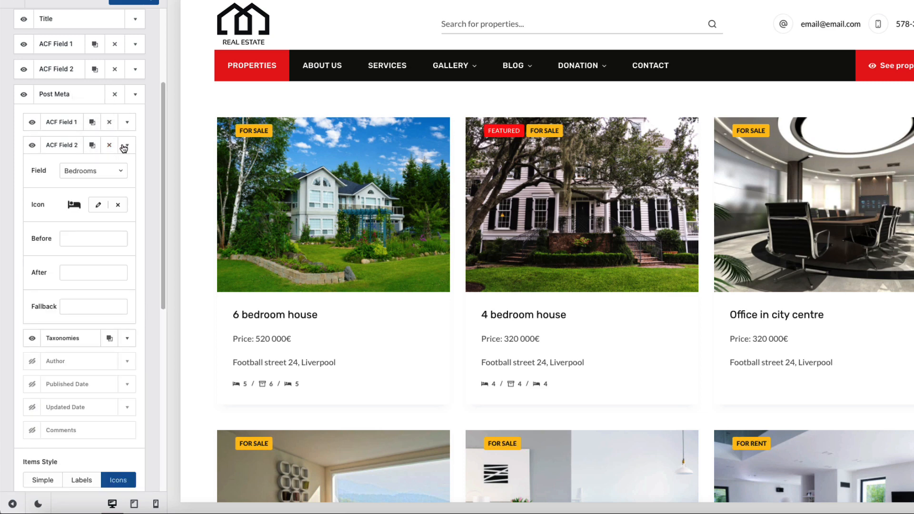
left_click(98, 205)
left_click(51, 258)
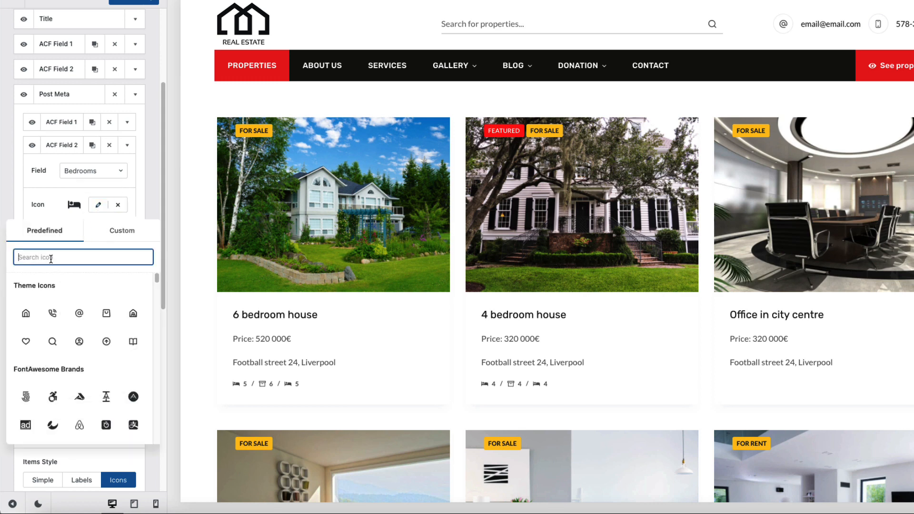
type("bath")
left_click(25, 313)
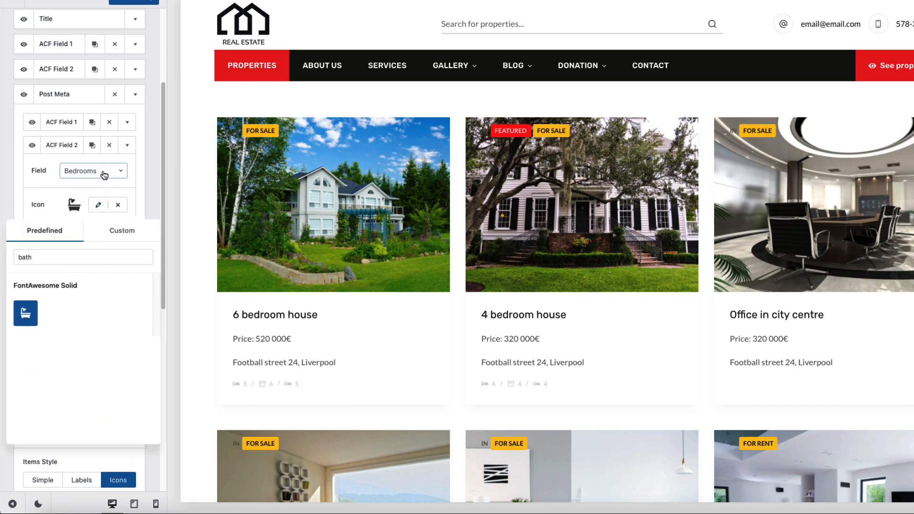
left_click(88, 191)
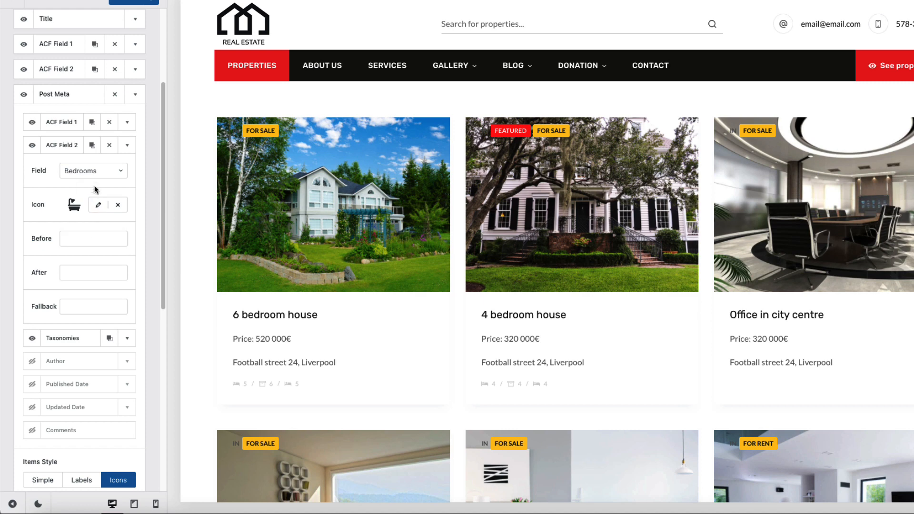
left_click(99, 172)
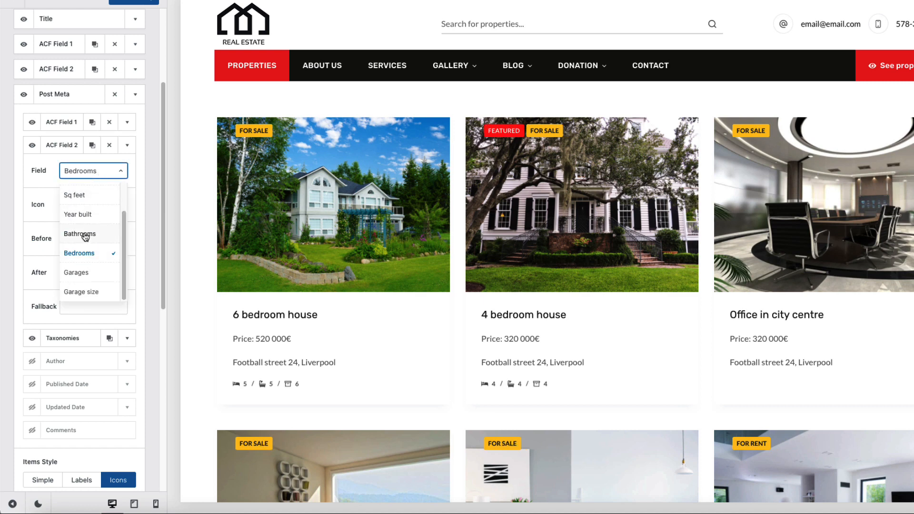
left_click(84, 234)
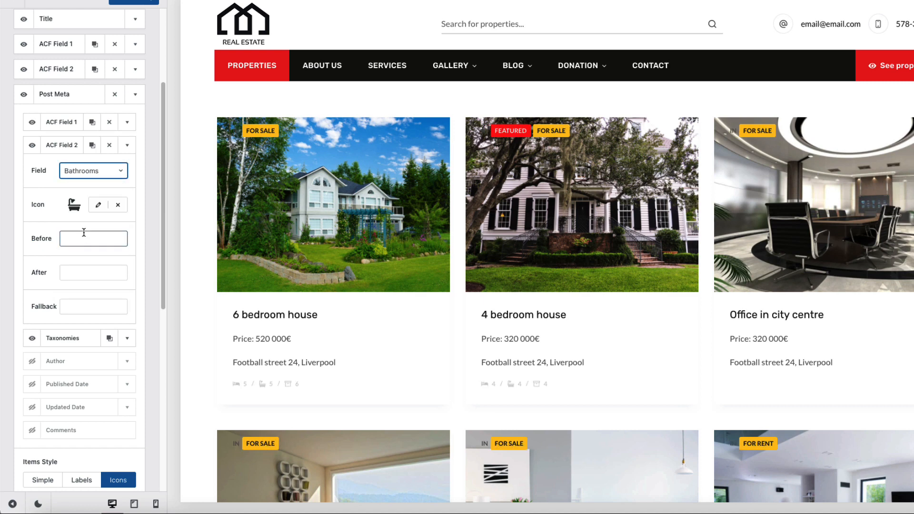
left_click(62, 145)
Step: Duplicate Bathrooms as ACF Field 3, placed above Taxonomies, showing Garages
left_click(92, 145)
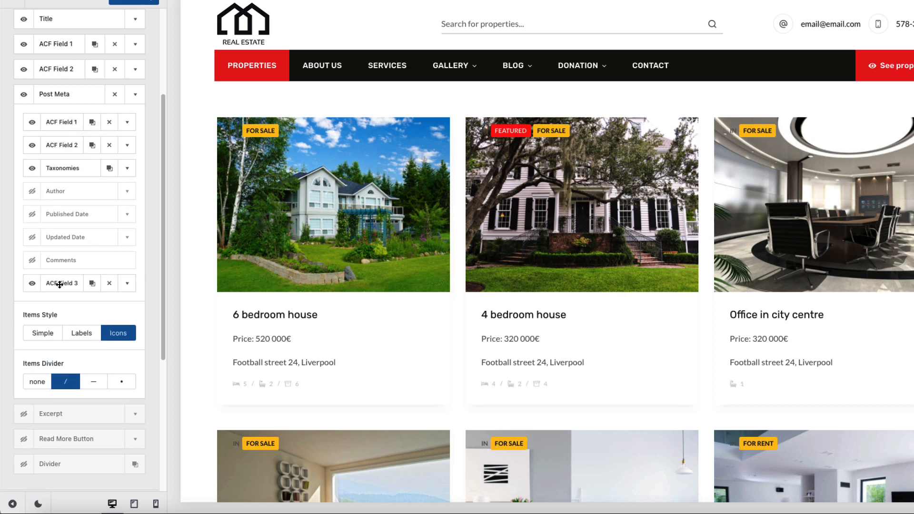
left_click_drag(61, 281, 83, 174)
left_click(128, 170)
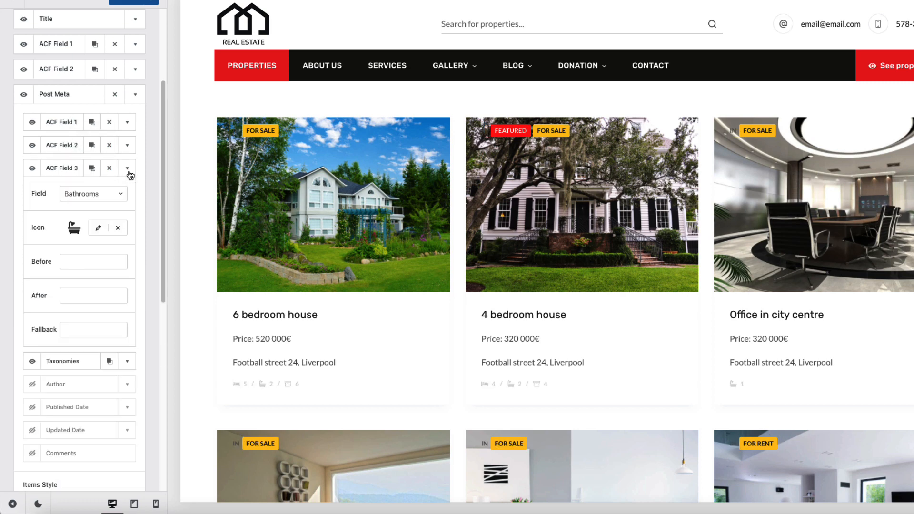
left_click(96, 195)
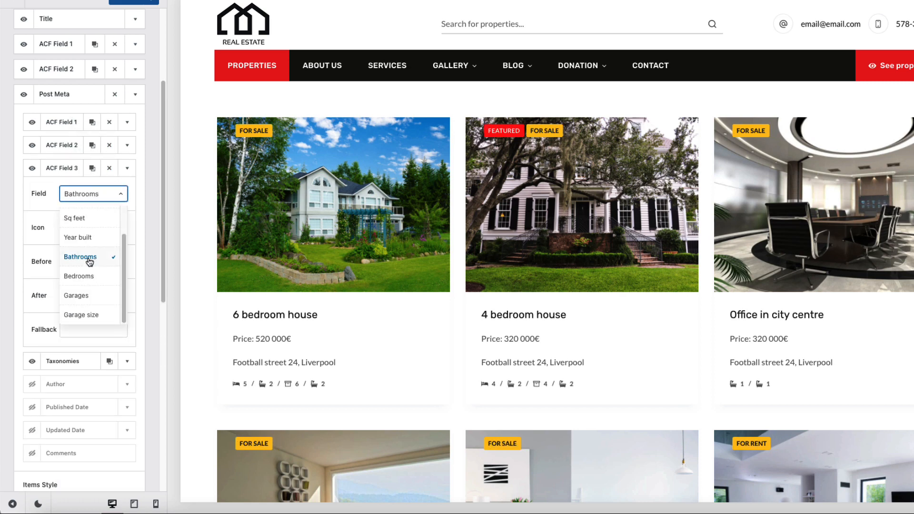
left_click(82, 297)
Step: Give the Garages item a car icon and switch to the card Design settings
left_click(96, 230)
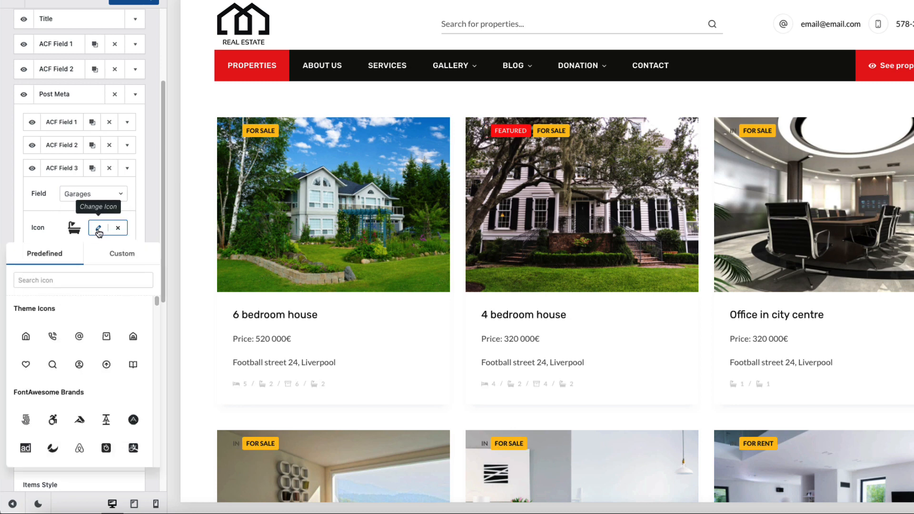
left_click(97, 229)
left_click(99, 228)
left_click(74, 280)
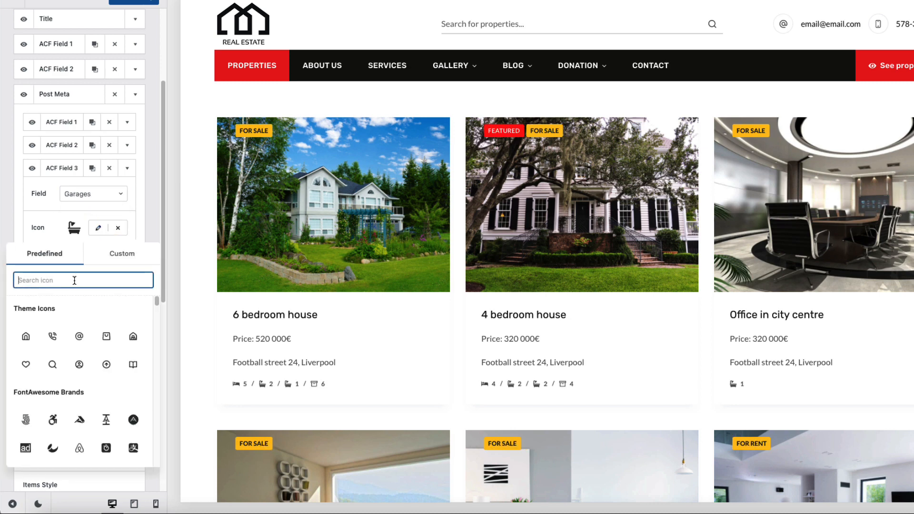
type("car")
left_click(79, 447)
left_click(128, 168)
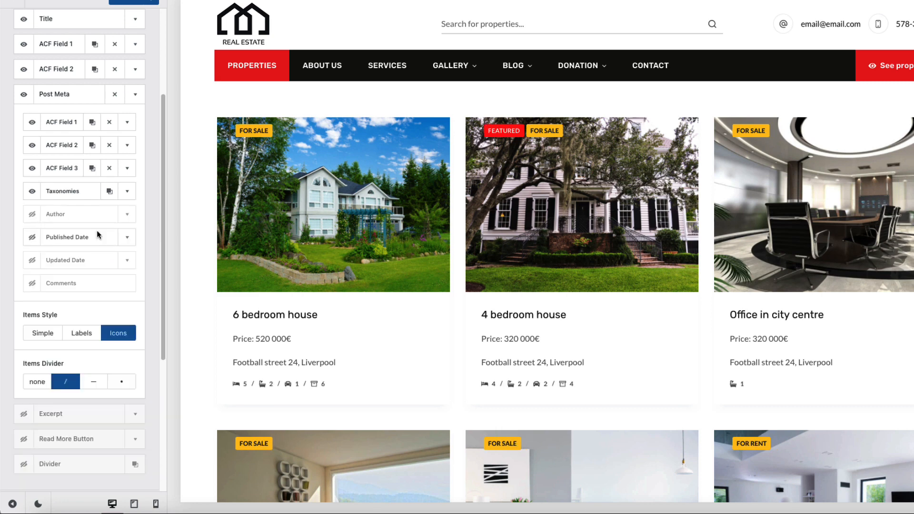
scroll(100, 128, "up", 3)
left_click(117, 77)
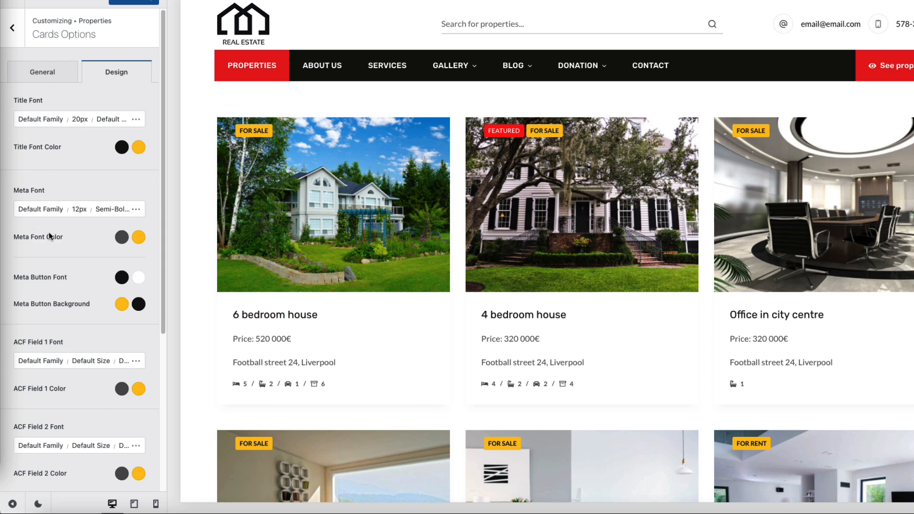
Step: Set the Meta Font size to 14, keeping Semi-Bold weight
left_click(81, 209)
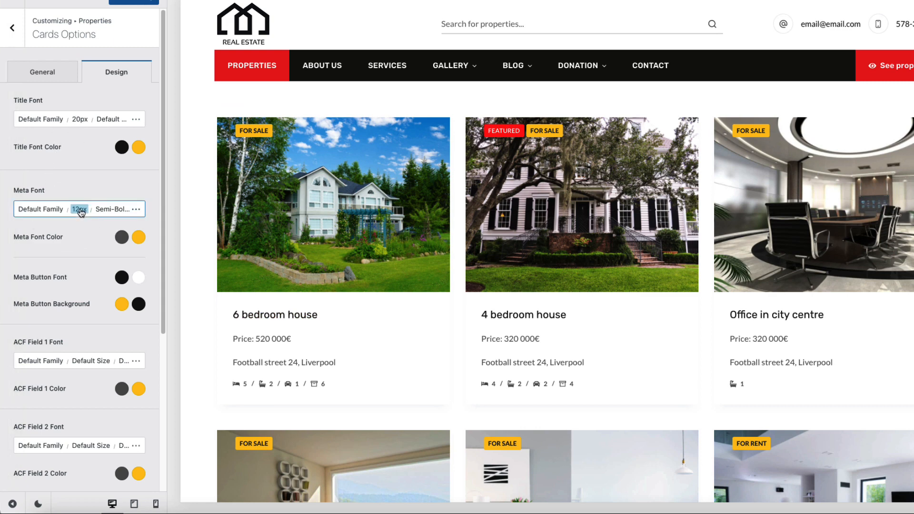
left_click_drag(125, 294, 105, 295)
type("14")
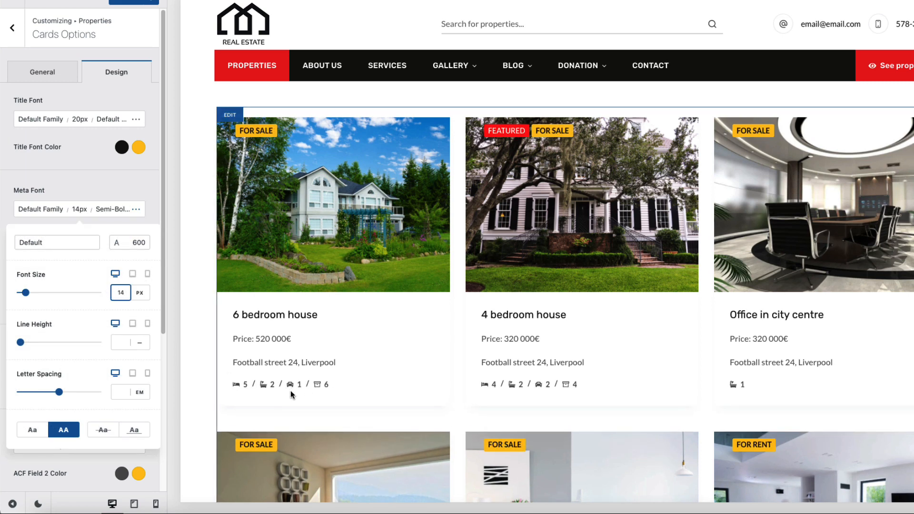
left_click(113, 210)
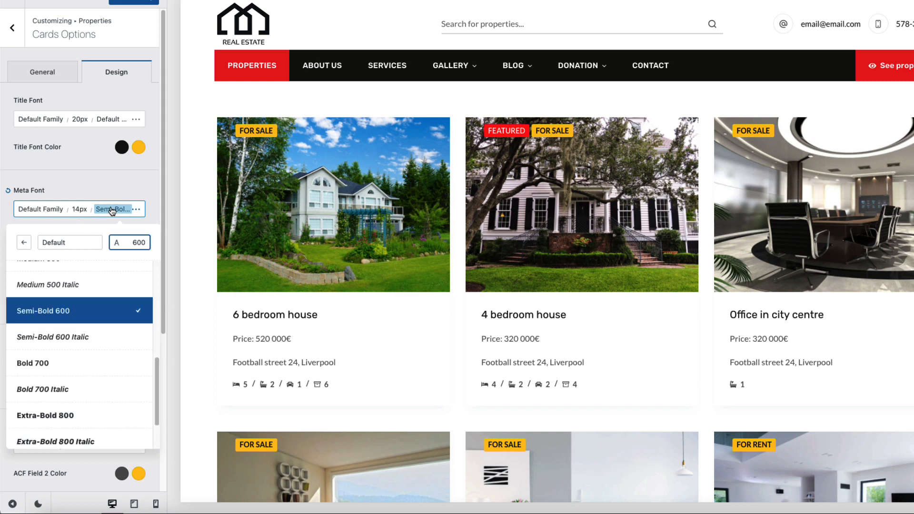
left_click(98, 186)
Step: Set the Post Meta Items Divider to none
left_click(42, 74)
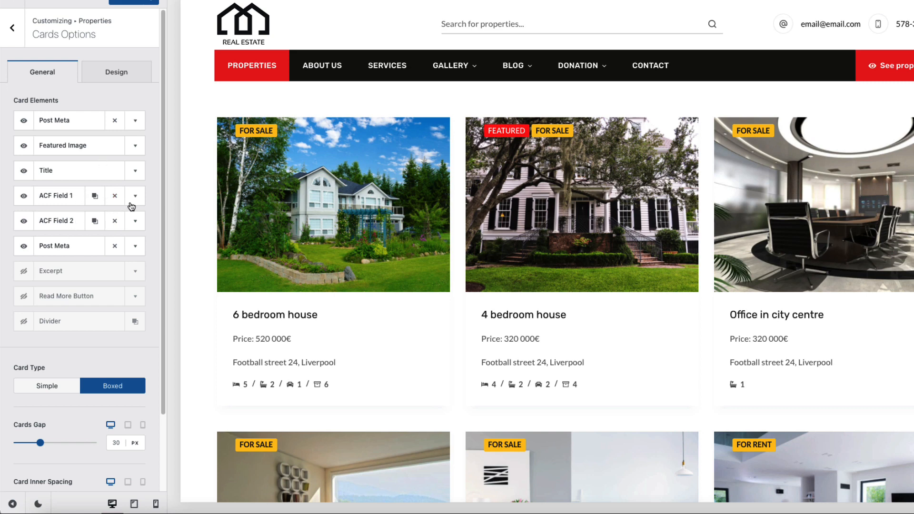
left_click(135, 246)
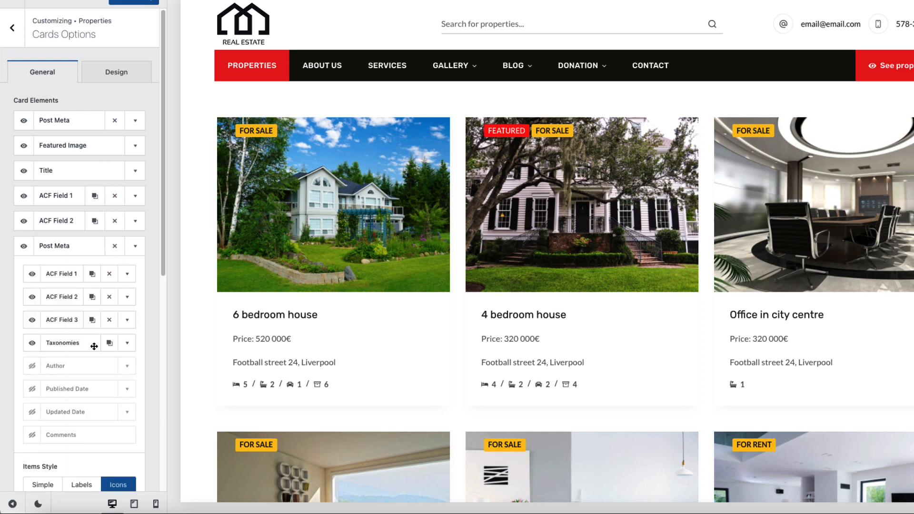
scroll(88, 372, "down", 3)
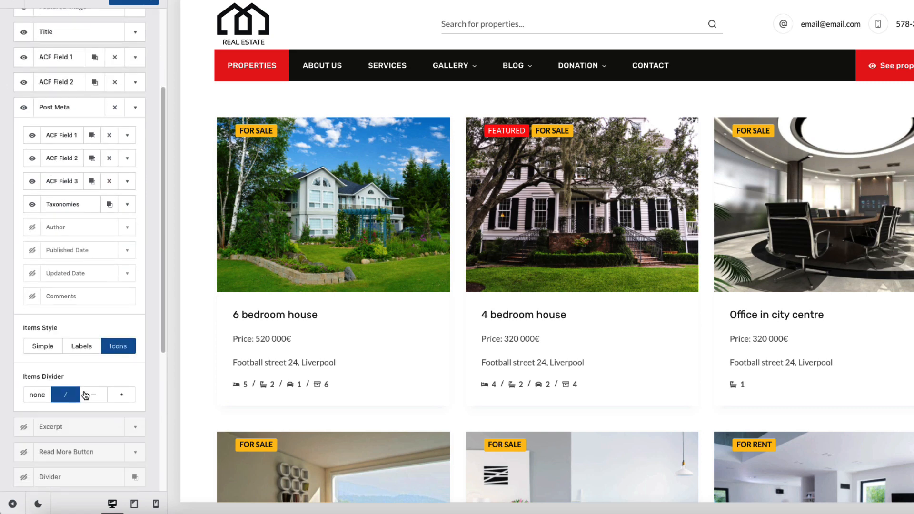
left_click(38, 396)
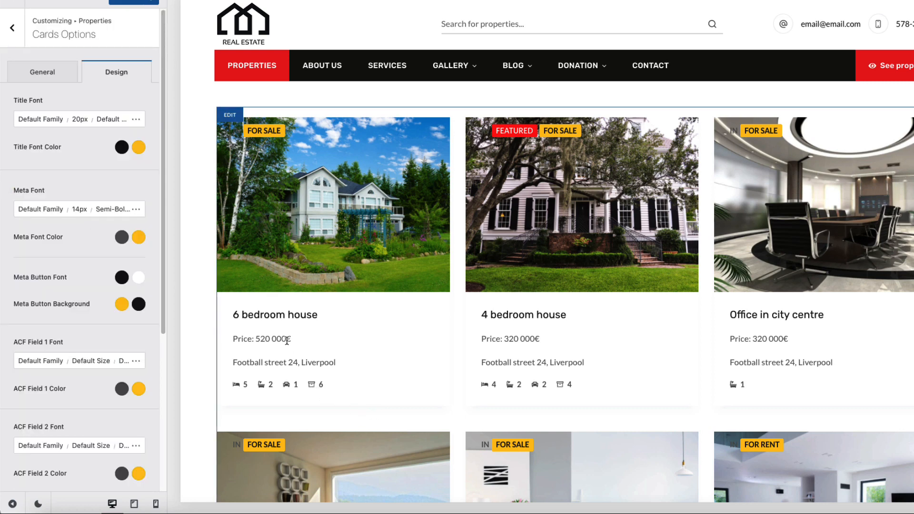
Step: Make the ACF Field 1 price font 18px Semi-Bold 600
left_click_drag(287, 340, 233, 339)
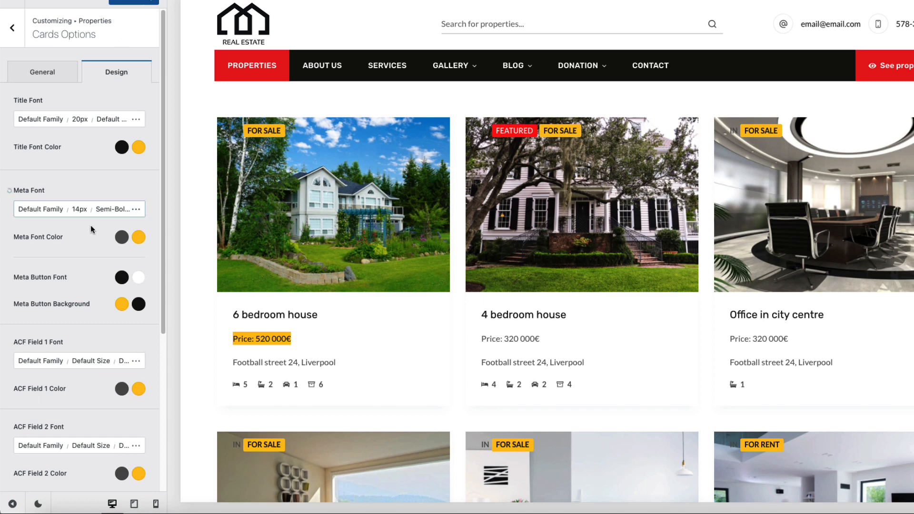
scroll(71, 228, "down", 3)
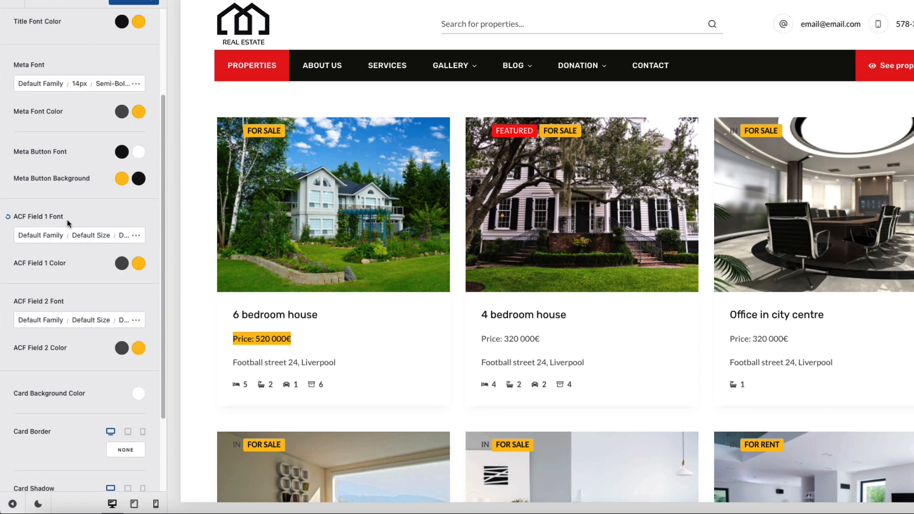
left_click(91, 235)
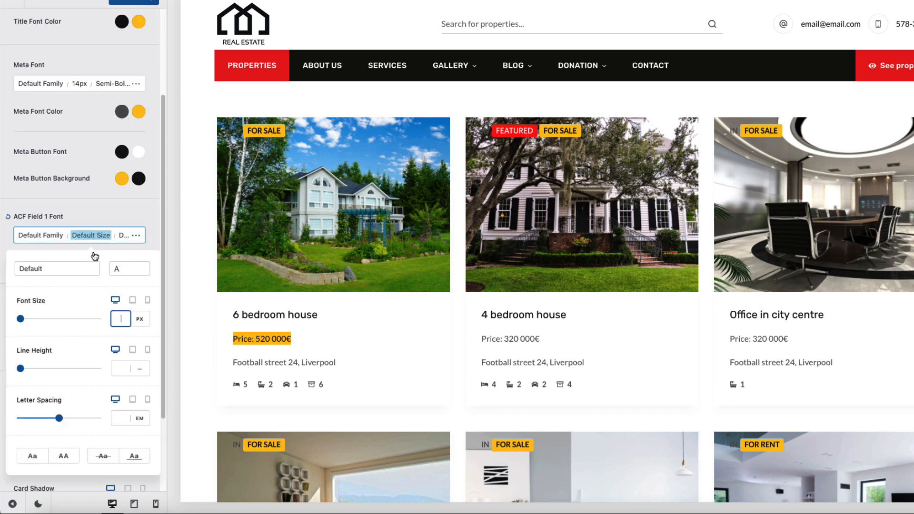
type("2")
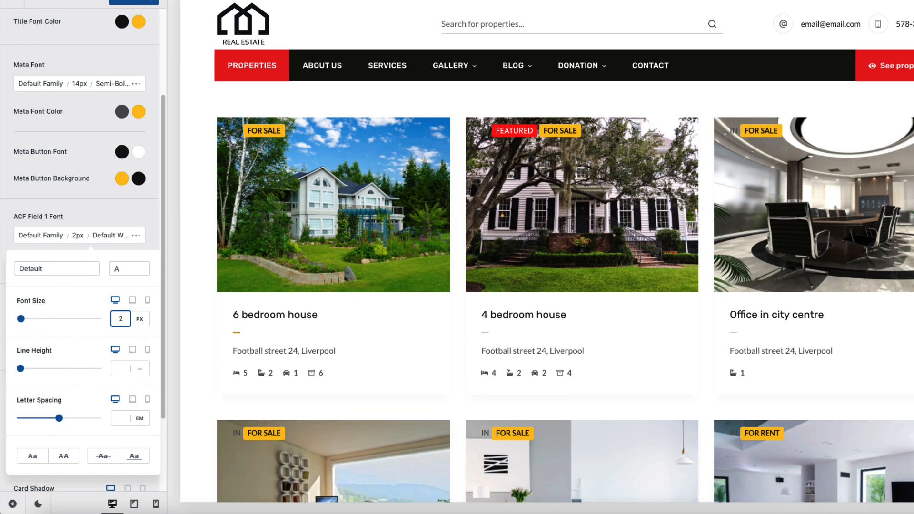
type("0")
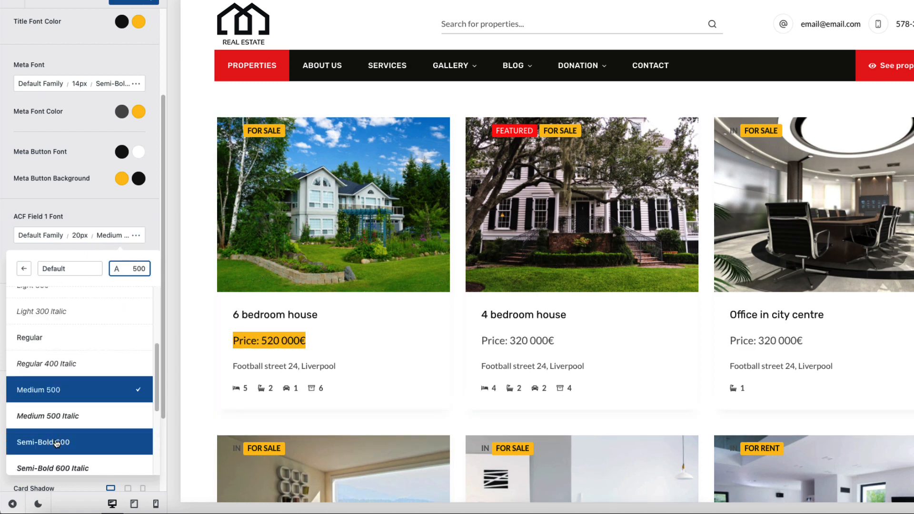
left_click(56, 443)
left_click(136, 217)
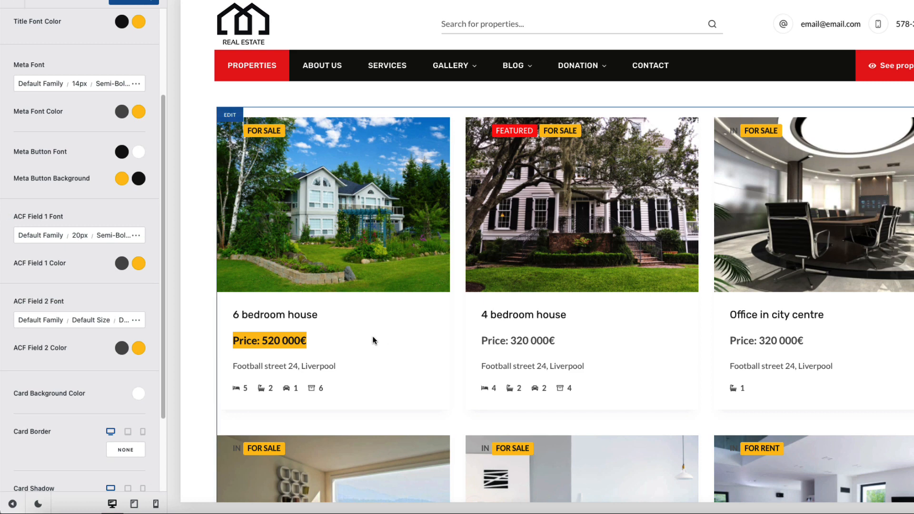
left_click(80, 238)
key("BackSpace")
type("10")
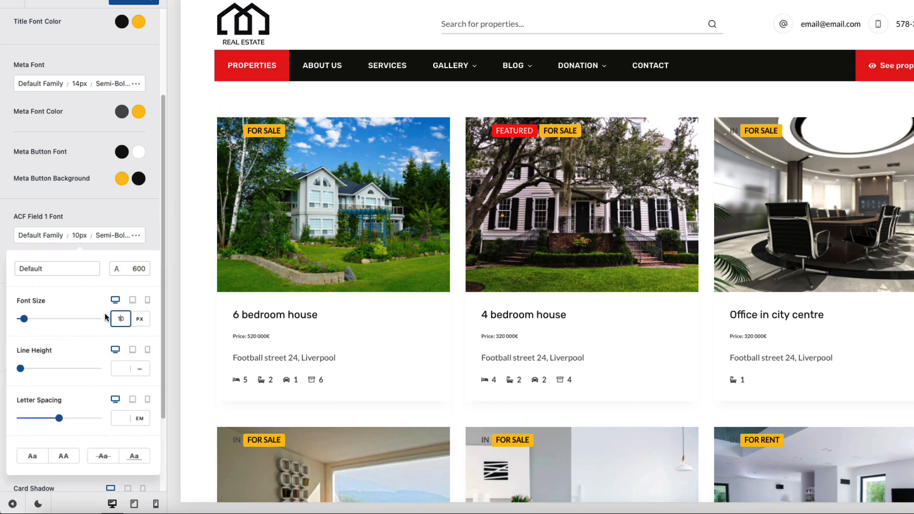
key("Delete")
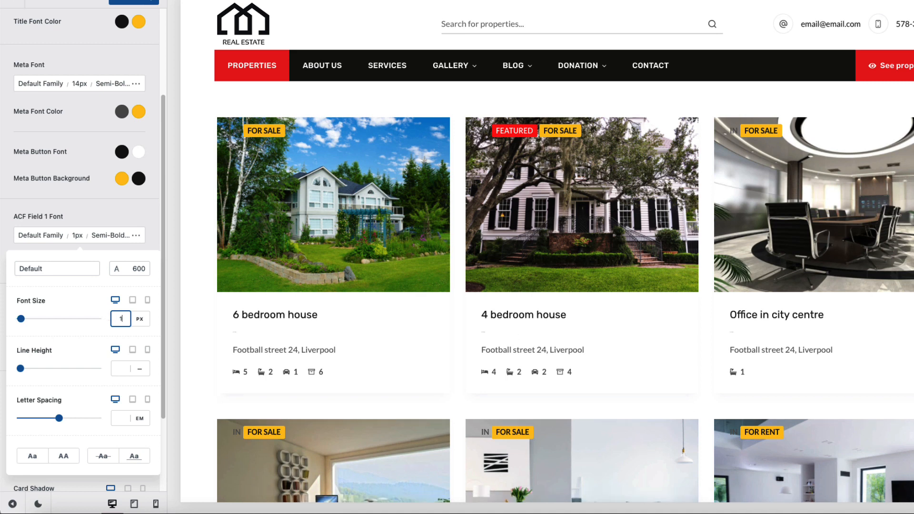
type("8")
left_click(124, 215)
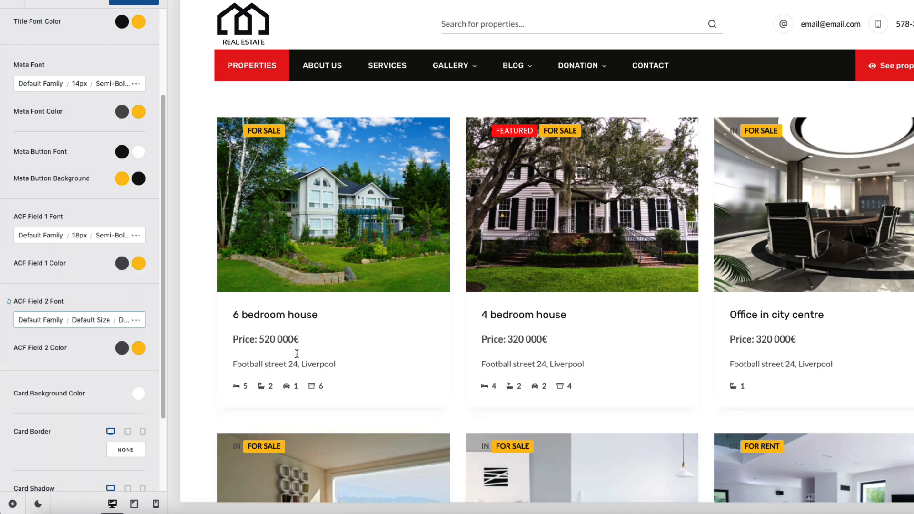
Step: Raise the Meta Font size to 15px and publish the changes
left_click_drag(350, 370, 227, 363)
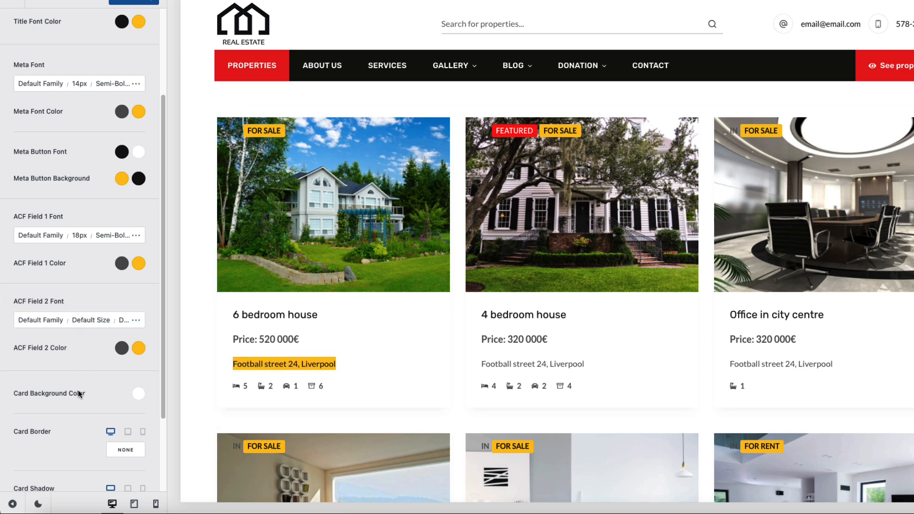
scroll(79, 396, "down", 3)
scroll(78, 396, "up", 5)
left_click(77, 209)
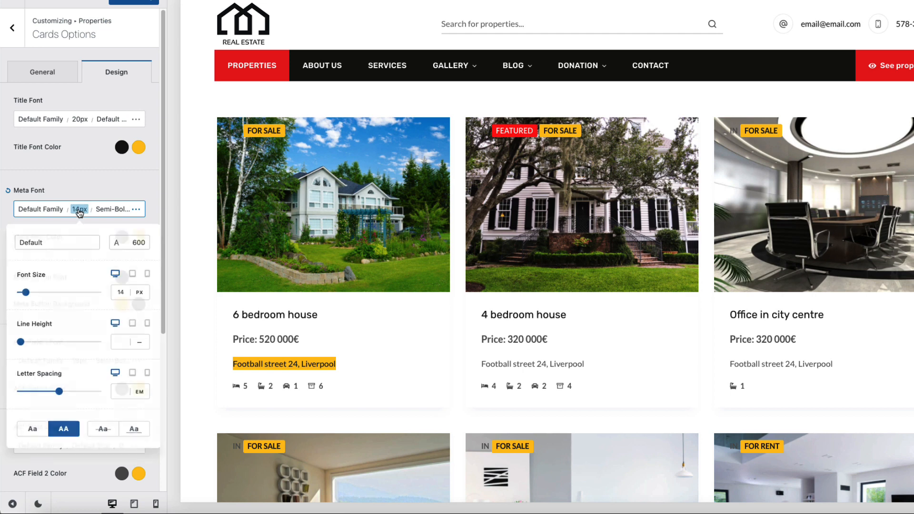
left_click(121, 292)
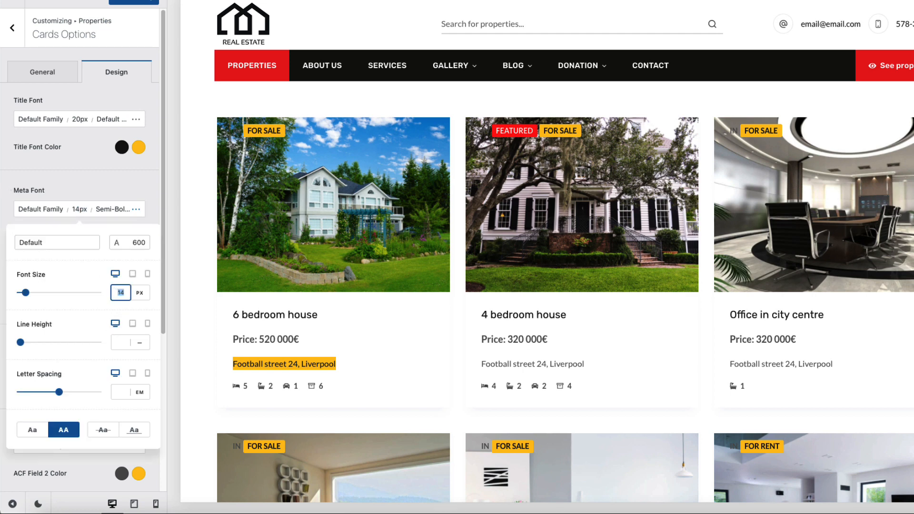
type("15")
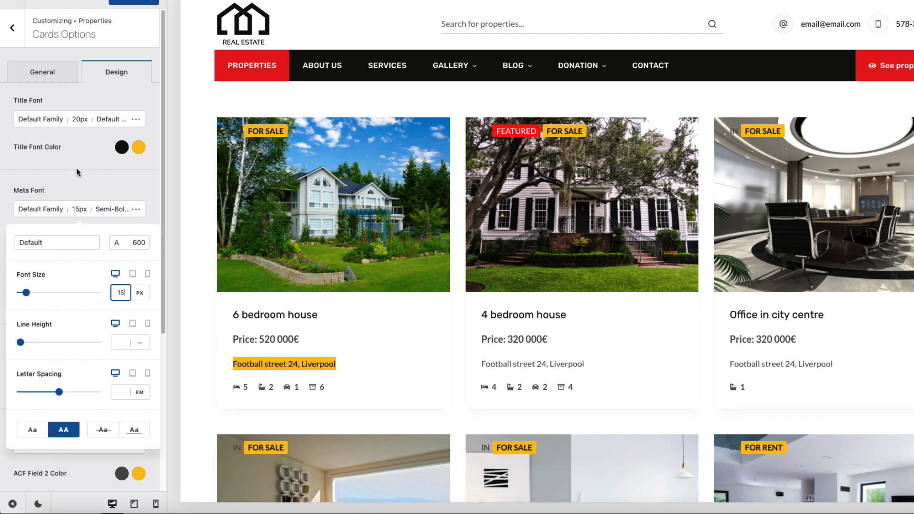
left_click(124, 2)
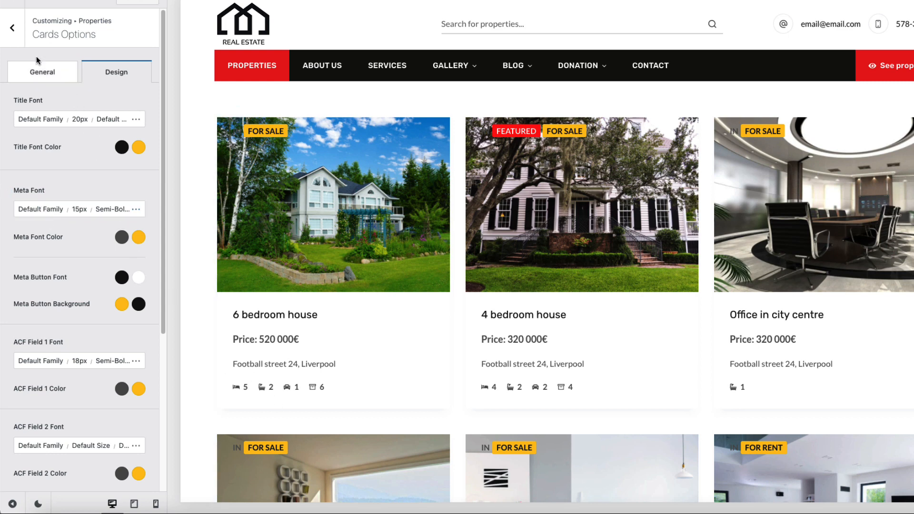
Step: Switch the cards' Taxonomies meta item to Locations, publish, and open the 6 bedroom house listing
left_click(13, 28)
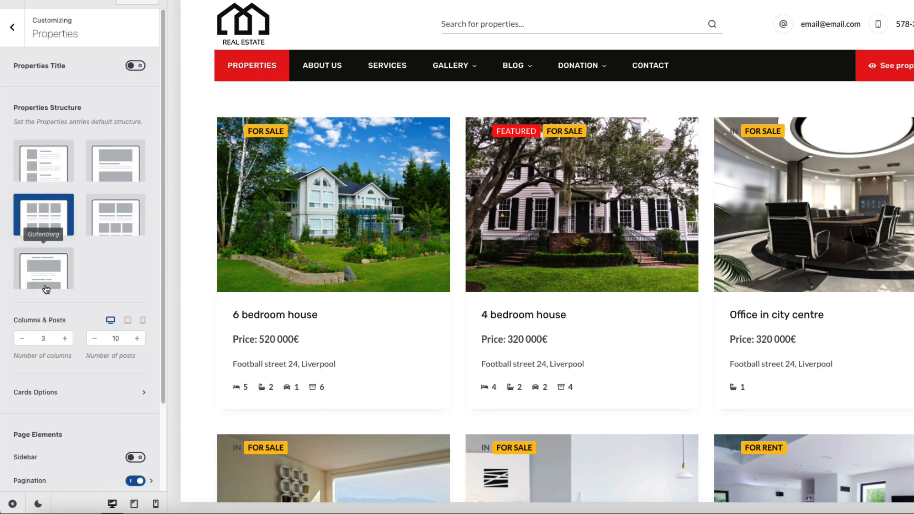
left_click(64, 394)
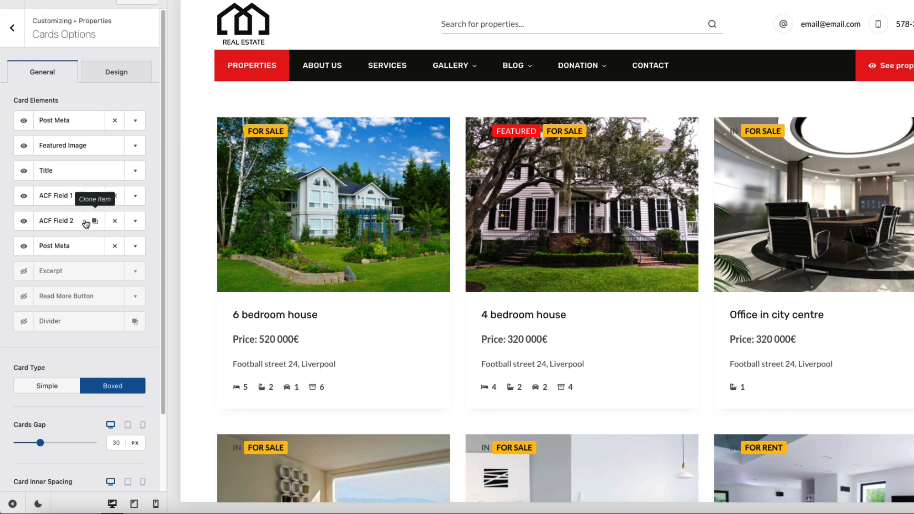
left_click(135, 246)
left_click(127, 343)
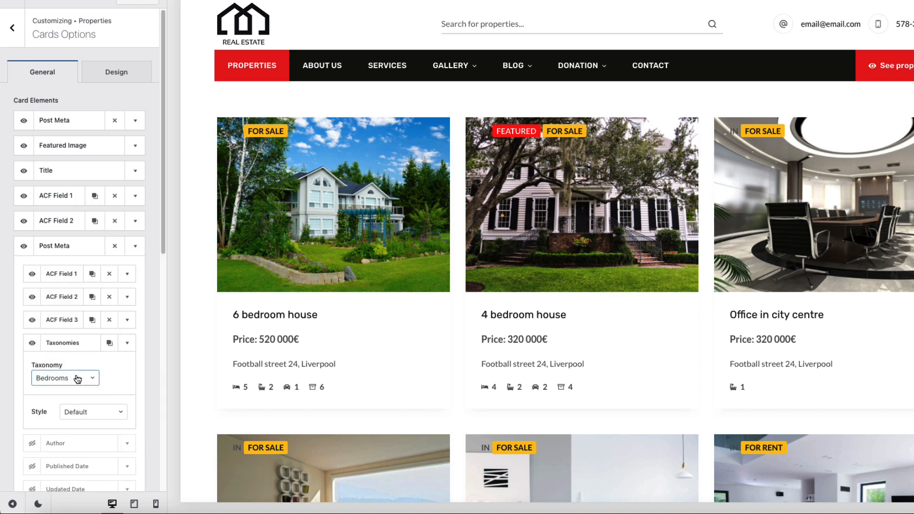
left_click(67, 379)
left_click(57, 437)
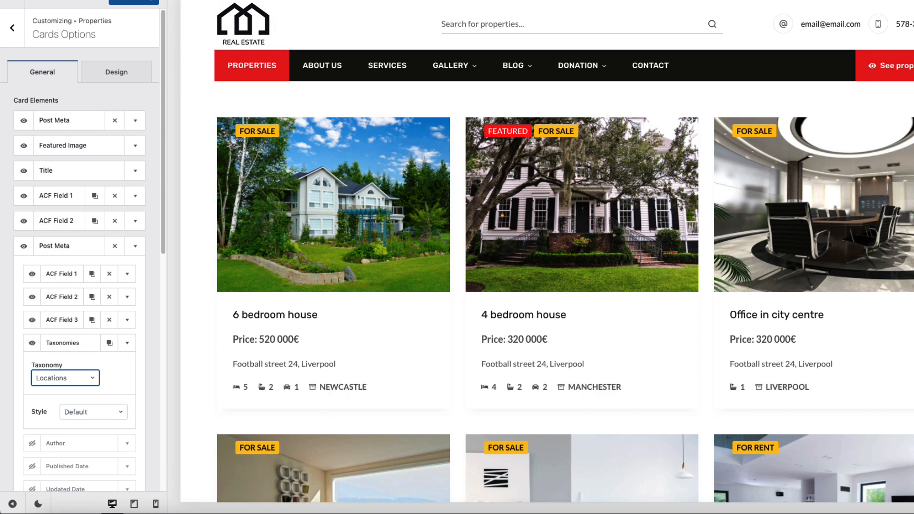
left_click(120, 1)
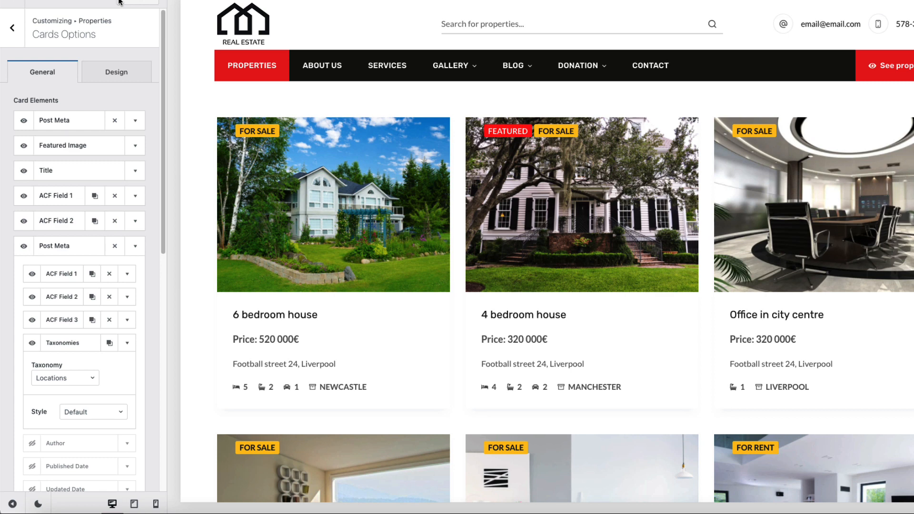
left_click(405, 206)
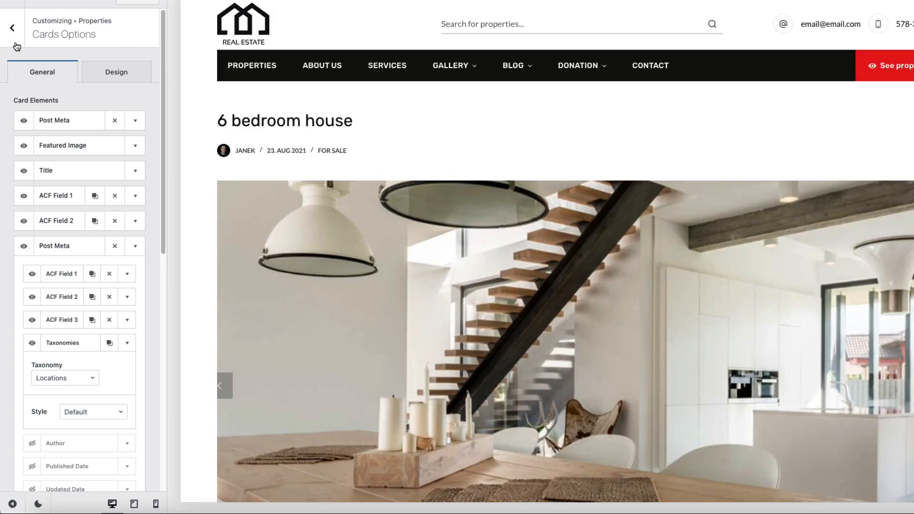
Step: Give Single Properties the Right Sidebar structure
left_click(13, 35)
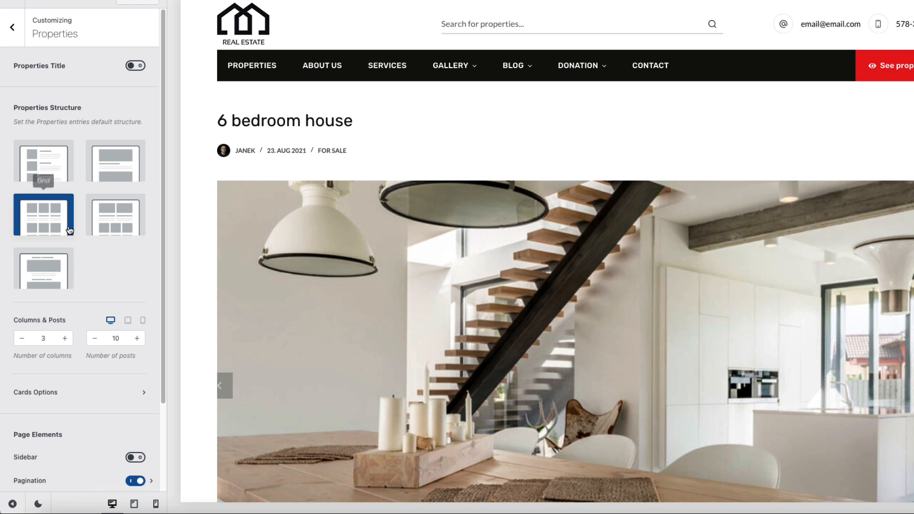
left_click(13, 27)
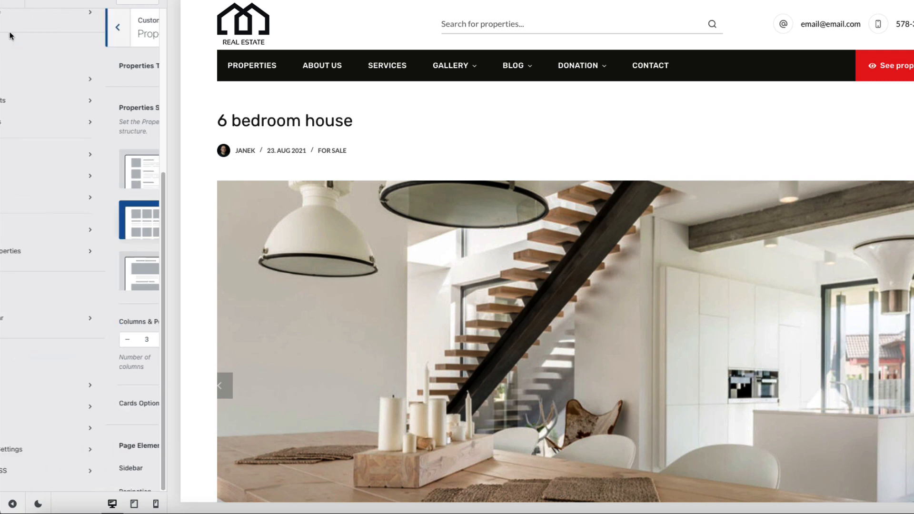
left_click(50, 254)
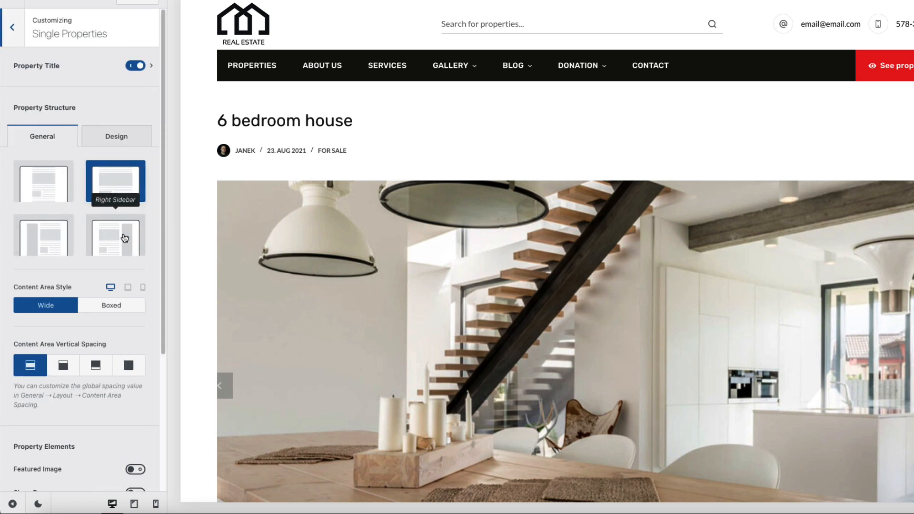
left_click(125, 239)
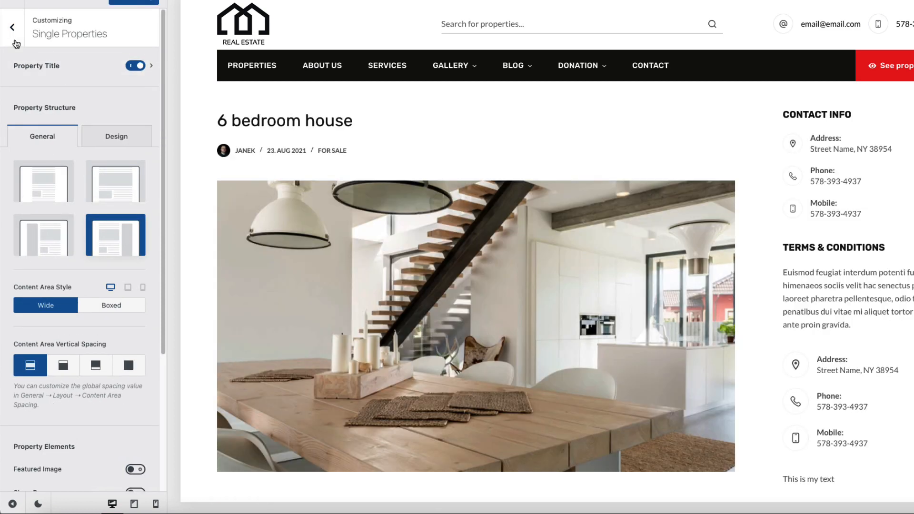
Step: Set the Sidebar style to Type 4
left_click(16, 43)
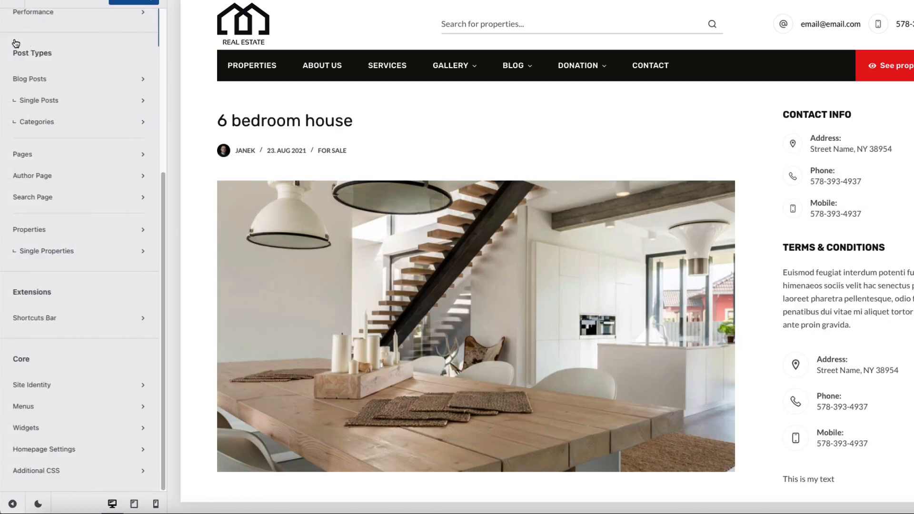
scroll(14, 100, "up", 5)
left_click(42, 195)
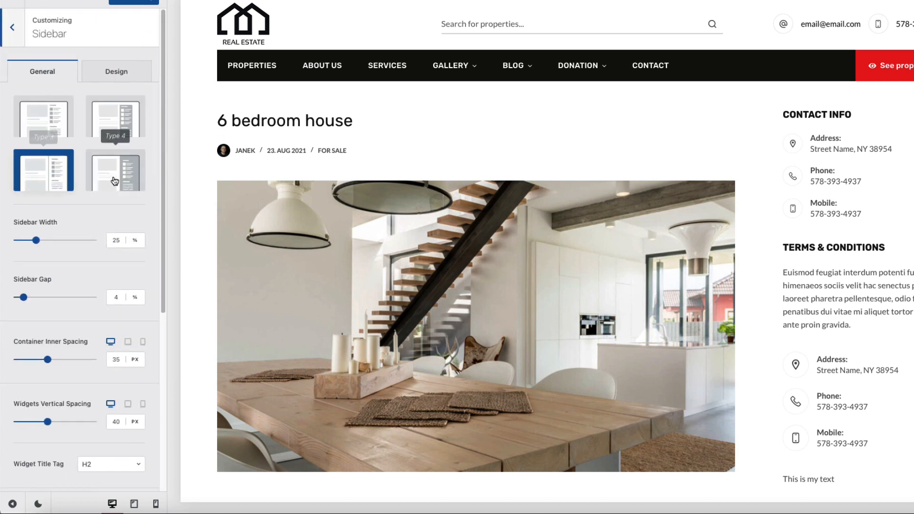
left_click(117, 178)
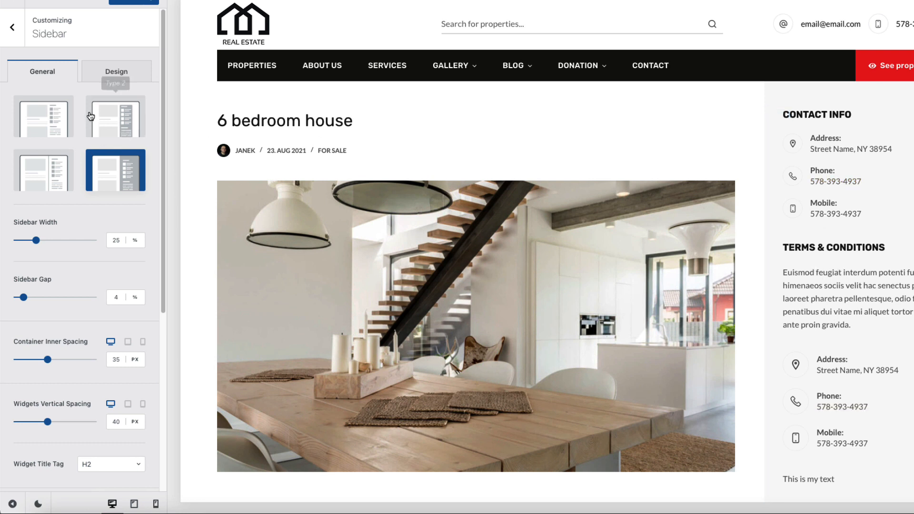
Step: Set the Property Title to Type 2
left_click(11, 32)
scroll(27, 349, "down", 5)
left_click(66, 236)
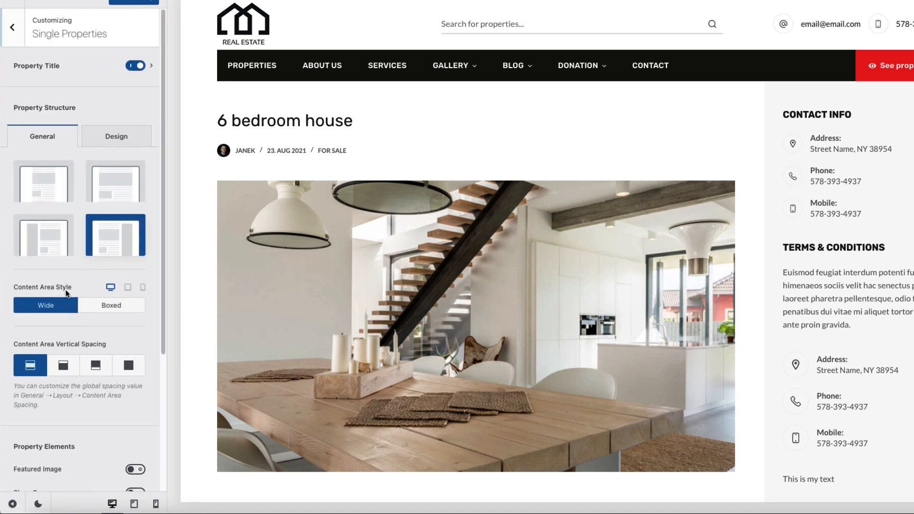
left_click(44, 68)
left_click(120, 118)
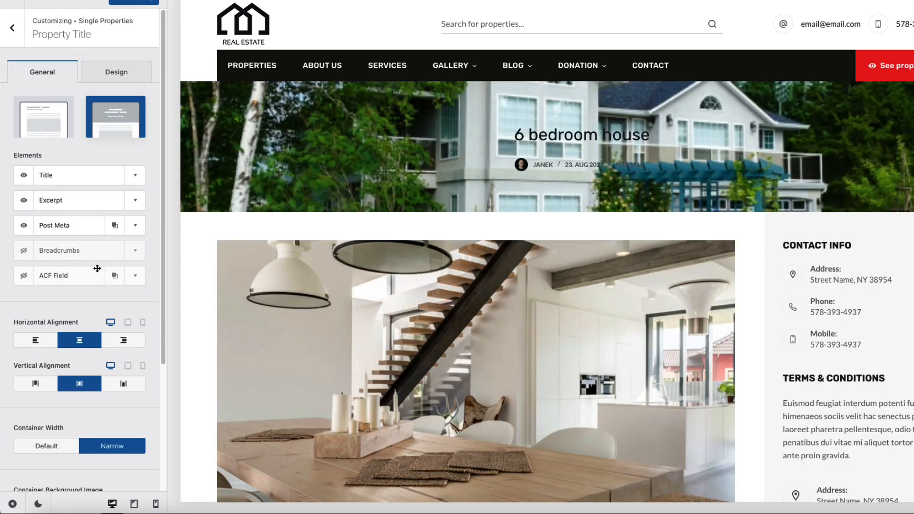
Step: Enable the Property Title header's Parallax Effect for desktop and tablet
scroll(95, 271, "down", 4)
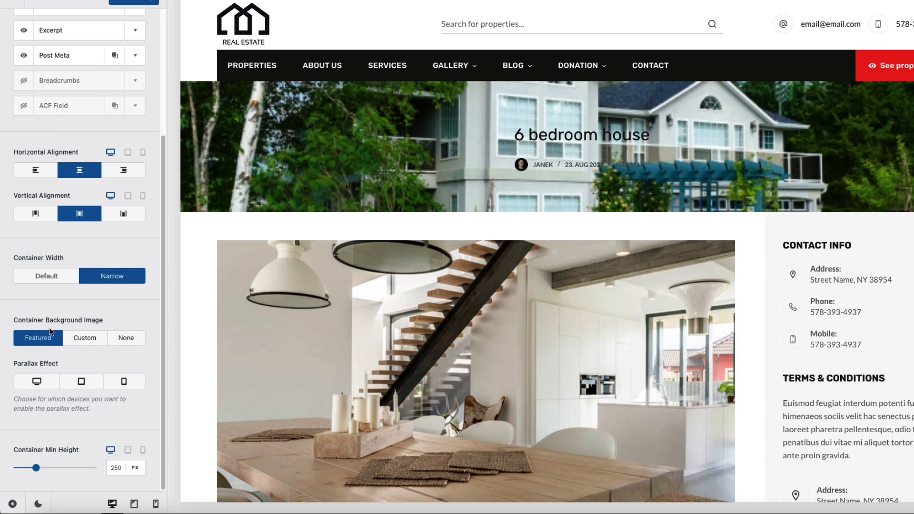
left_click(36, 381)
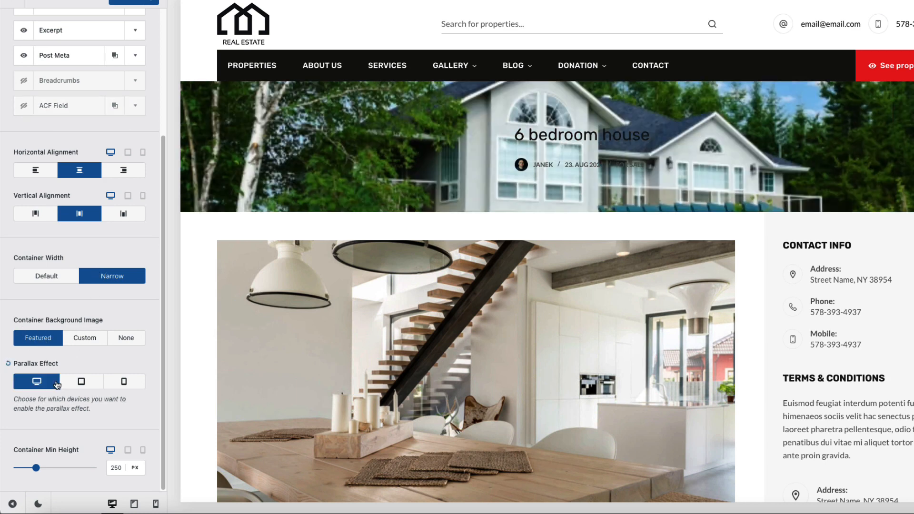
left_click(81, 381)
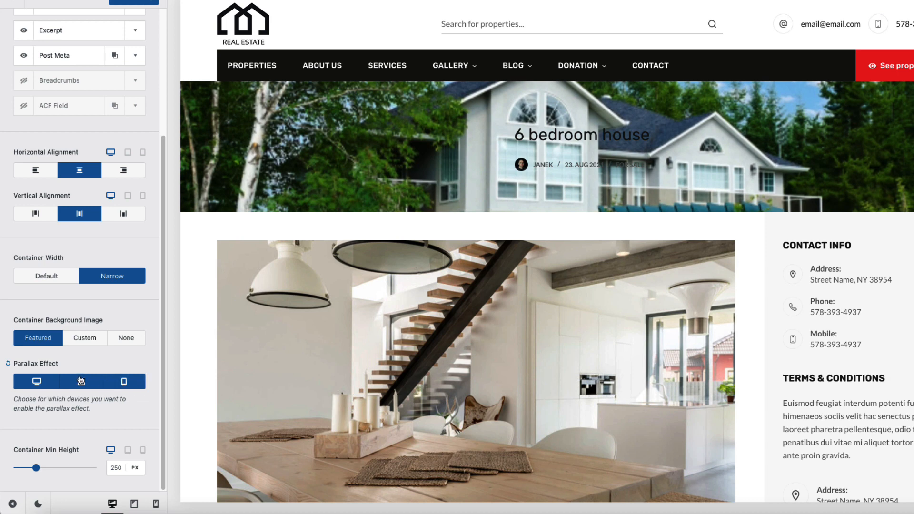
scroll(30, 238, "up", 4)
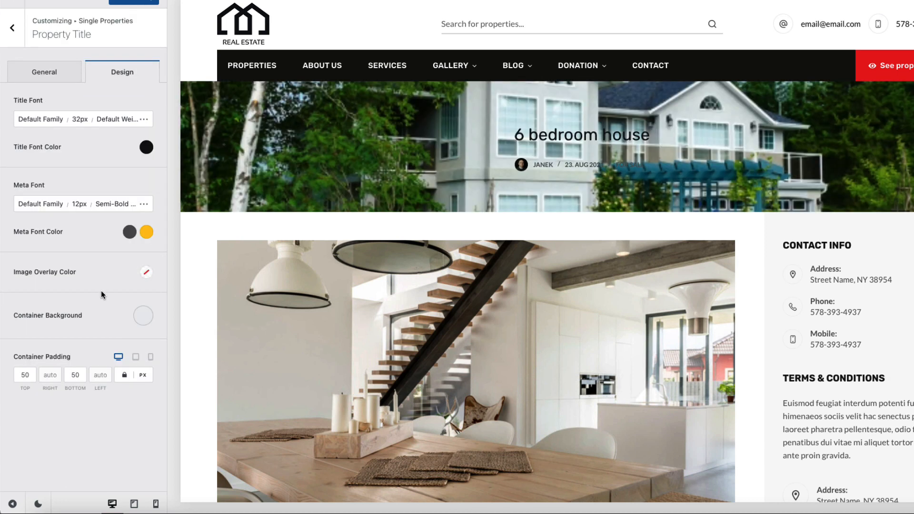
Step: Give the header image a dark overlay at 70% opacity
left_click(147, 273)
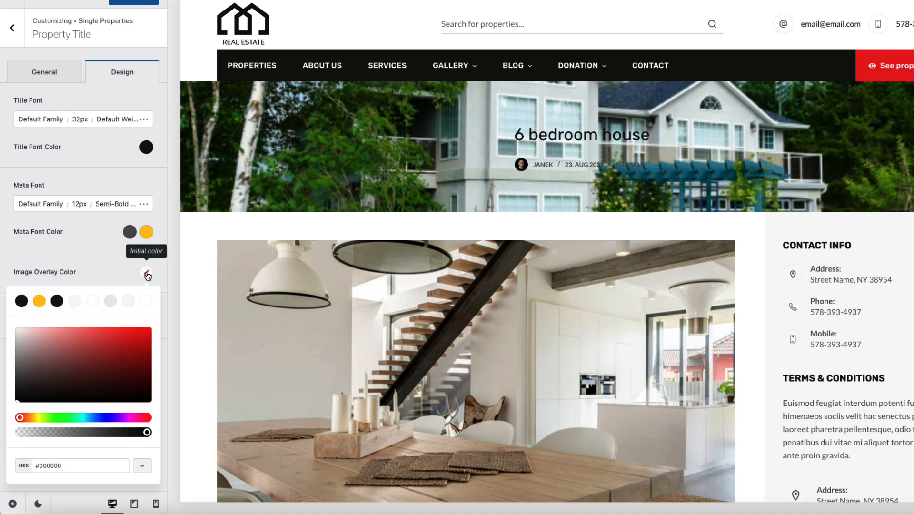
left_click(57, 301)
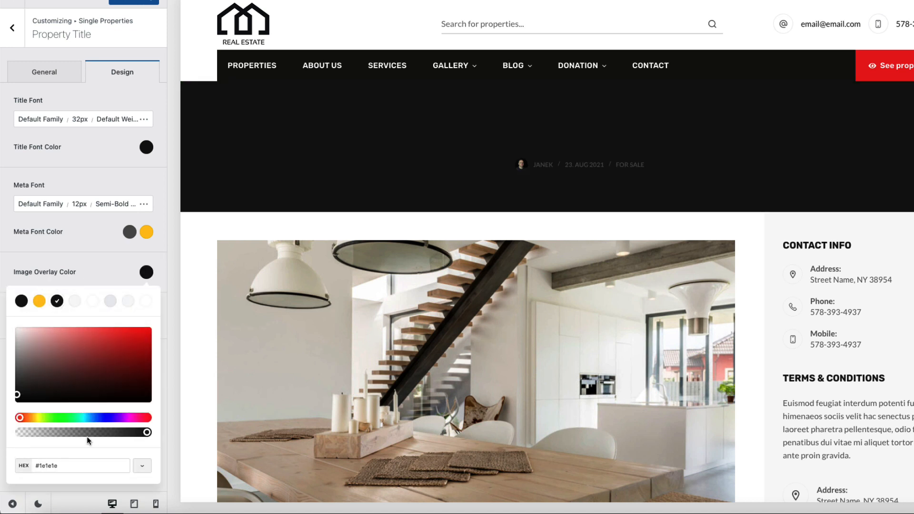
left_click(109, 433)
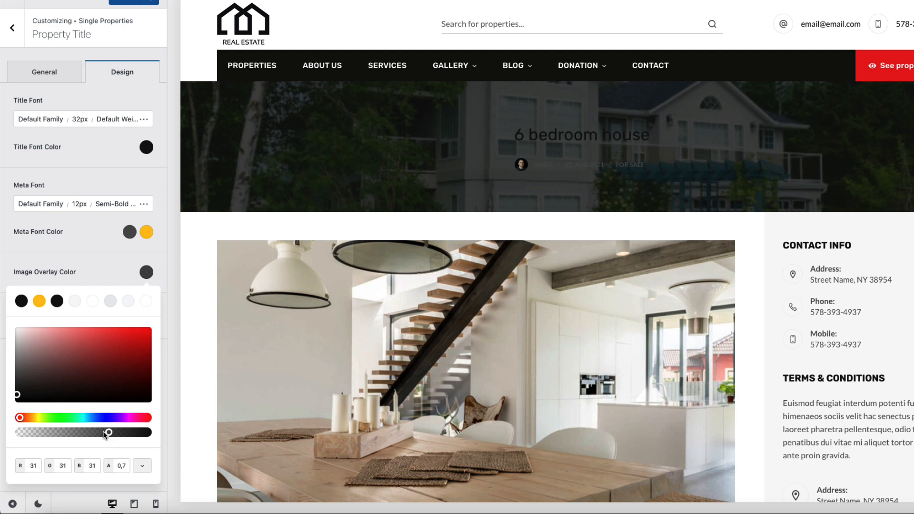
left_click(102, 263)
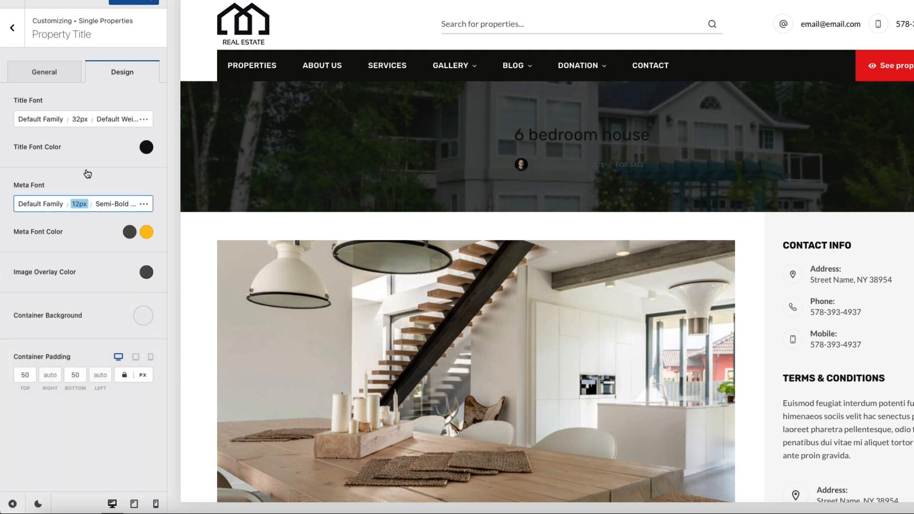
Step: Make the property title white, 46px and Semi-Bold
left_click(146, 147)
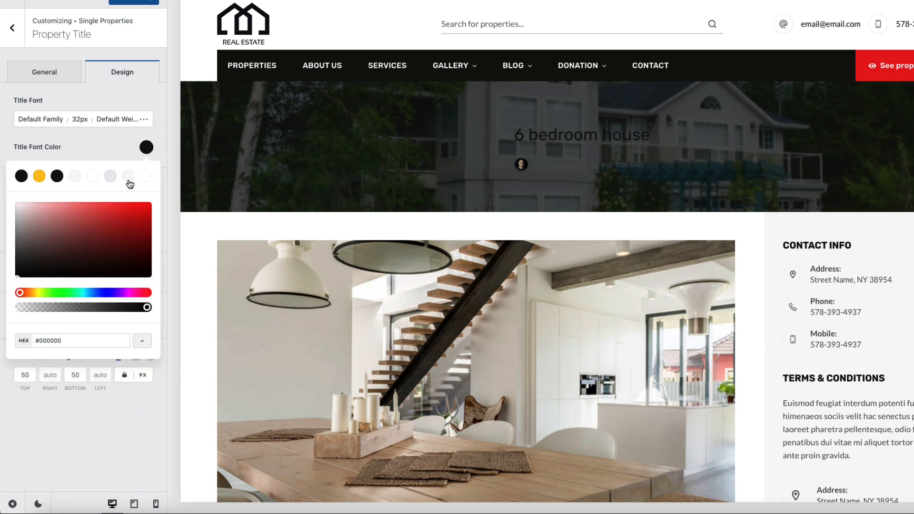
left_click(146, 176)
left_click(102, 136)
left_click(79, 122)
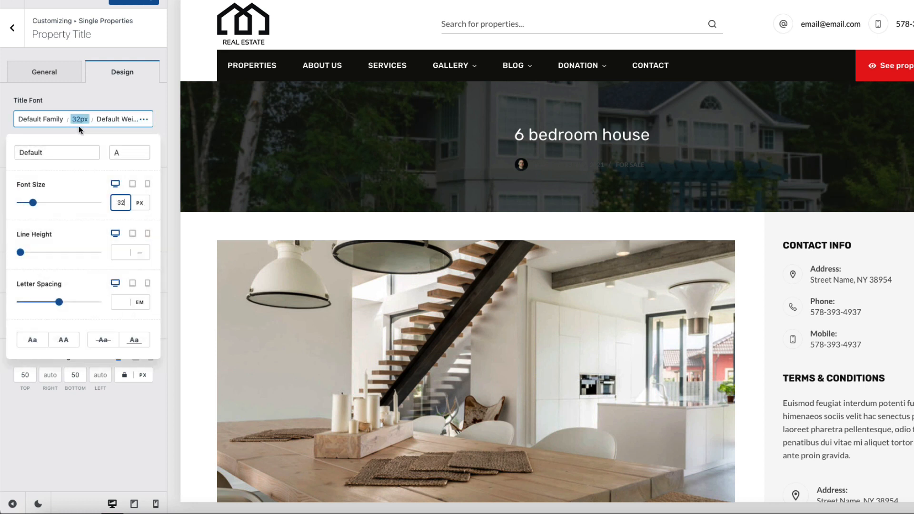
key("BackSpace")
key("BackSpace")
type("46")
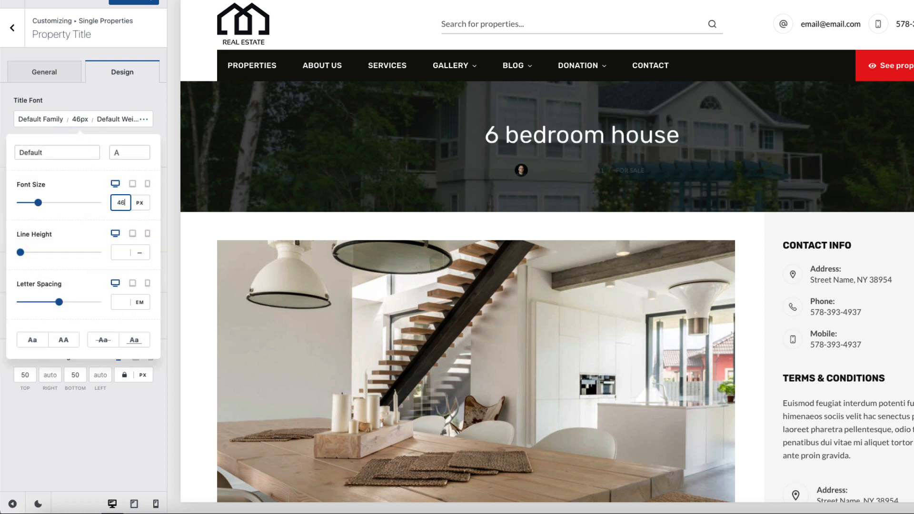
left_click(118, 119)
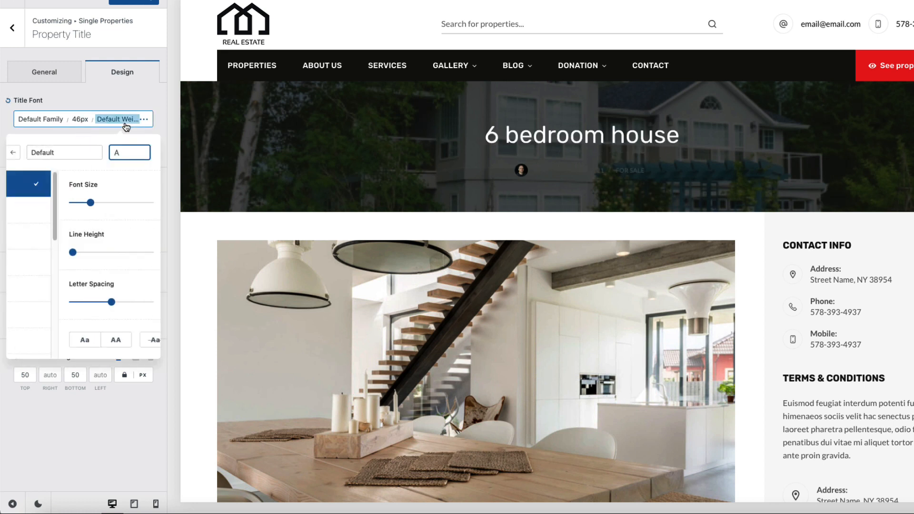
scroll(67, 265, "down", 3)
left_click(50, 353)
left_click(43, 302)
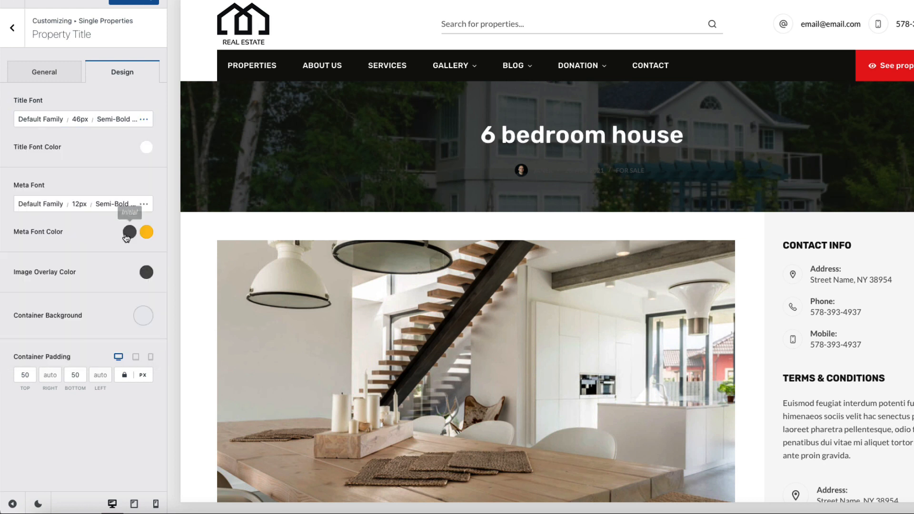
Step: Make the header meta text white at 17px
left_click(129, 231)
left_click(148, 262)
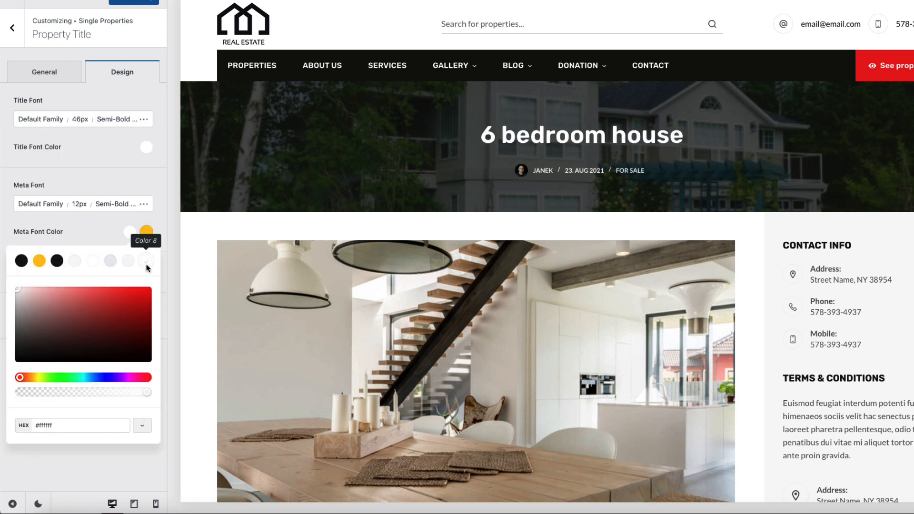
left_click(112, 507)
left_click(82, 210)
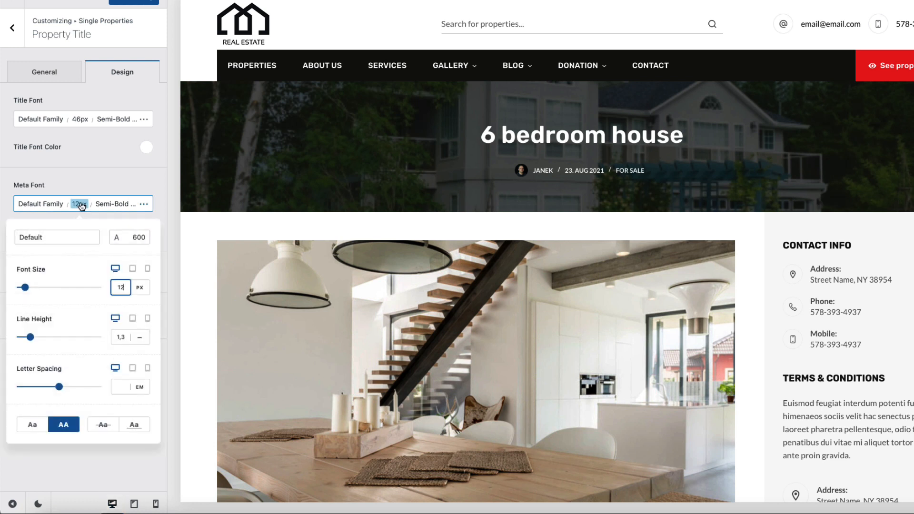
left_click(125, 287)
key("BackSpace")
type("3")
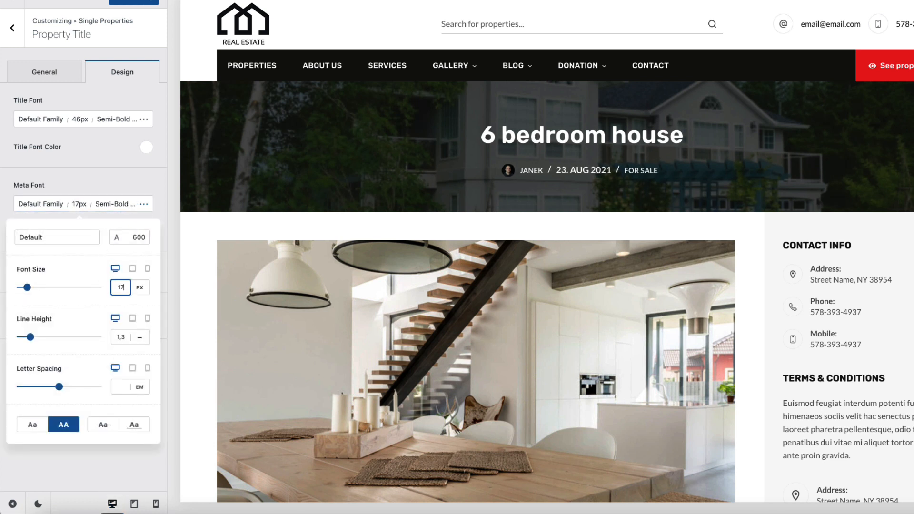
left_click(38, 70)
left_click(38, 70)
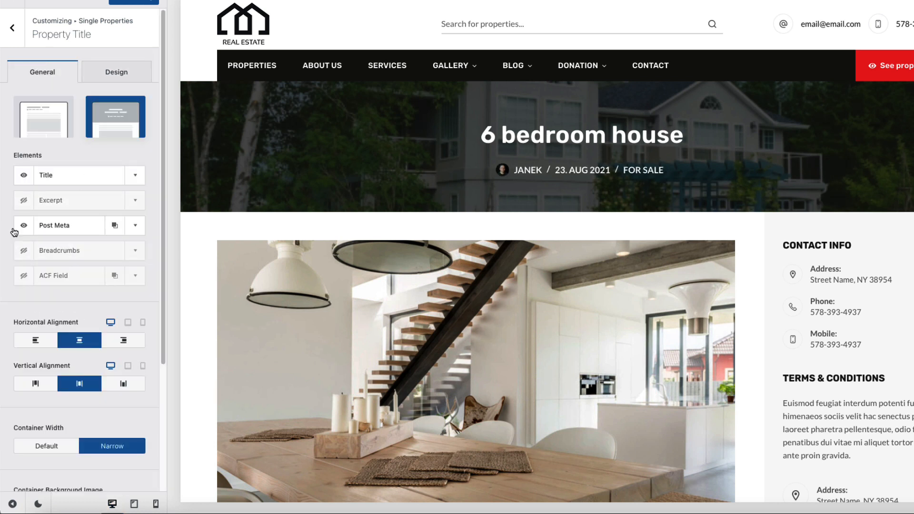
Step: Move Post Meta above Excerpt, hide Author, Published Date and Comments, and put Taxonomies first
left_click_drag(60, 226, 62, 201)
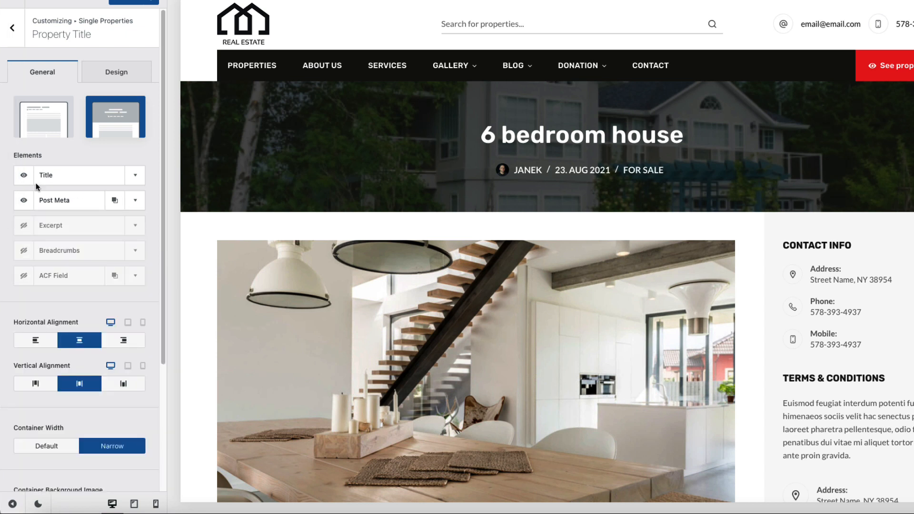
left_click(135, 201)
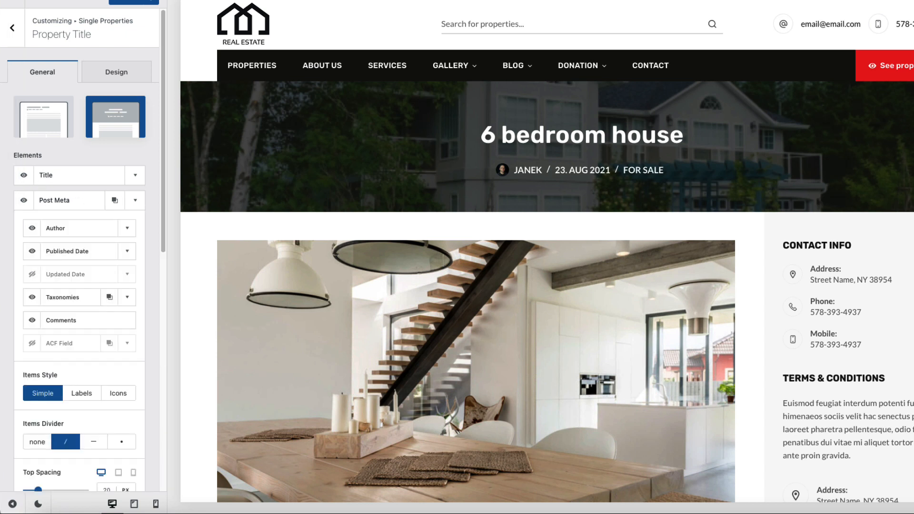
left_click(32, 228)
left_click(32, 250)
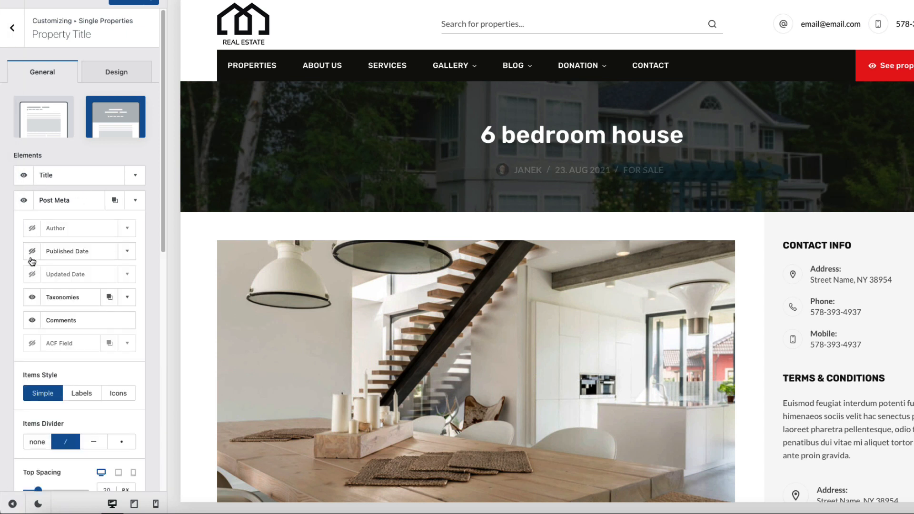
left_click(32, 320)
left_click_drag(61, 297, 72, 229)
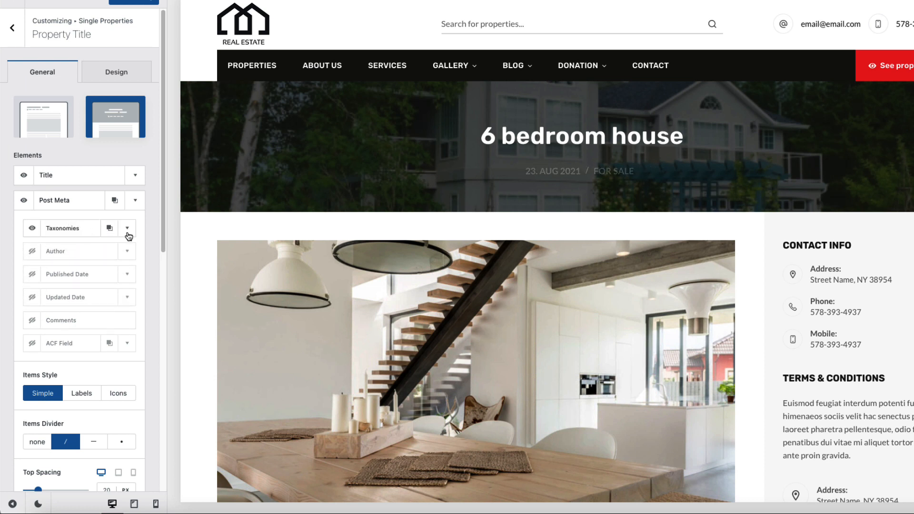
Step: Set the Taxonomies style to Button and enable the ACF Field item
left_click(127, 230)
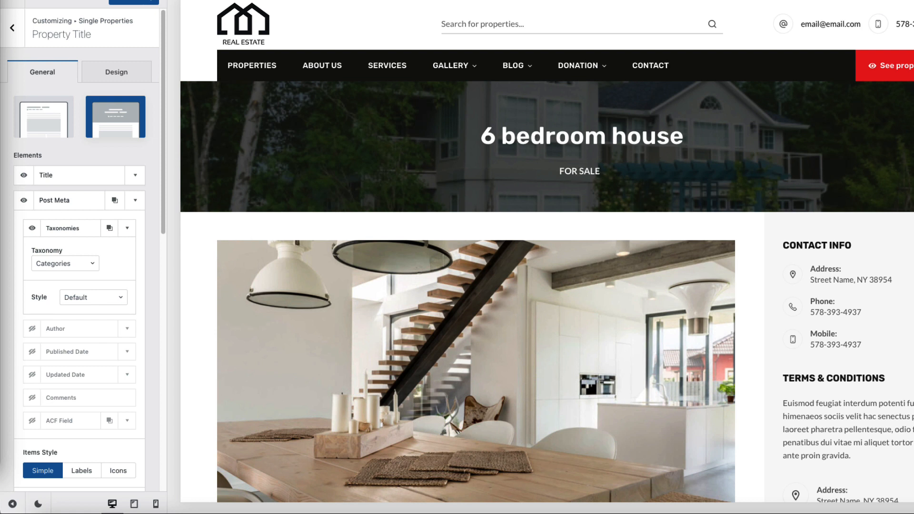
left_click(90, 298)
left_click(80, 333)
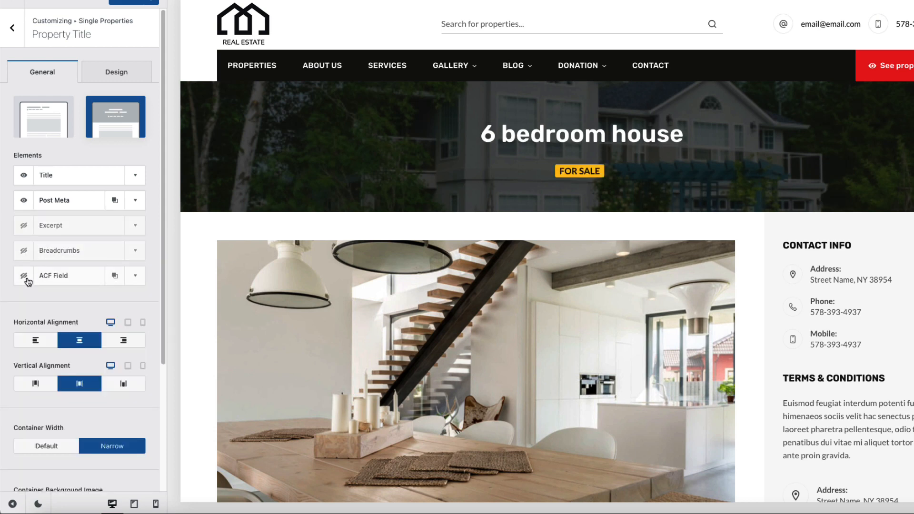
left_click(23, 278)
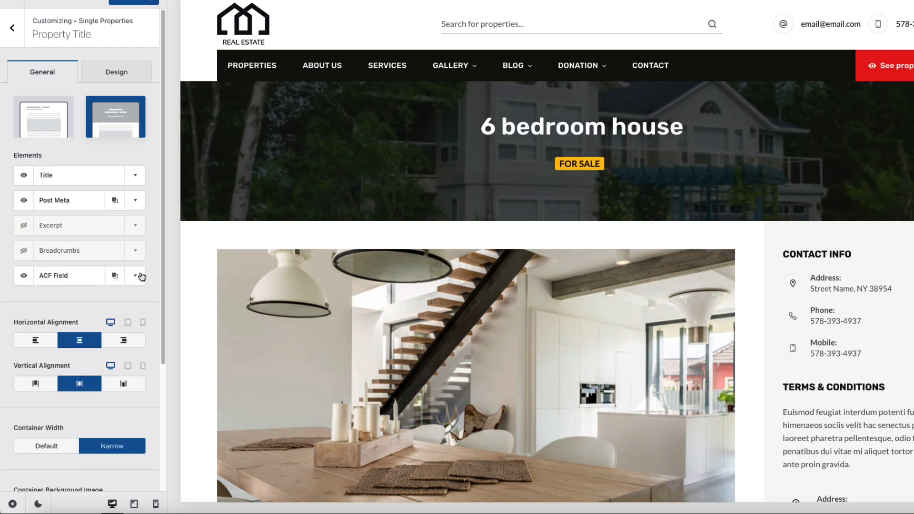
Step: Set the ACF Field to Address with the 'Address:' prefix
left_click(136, 275)
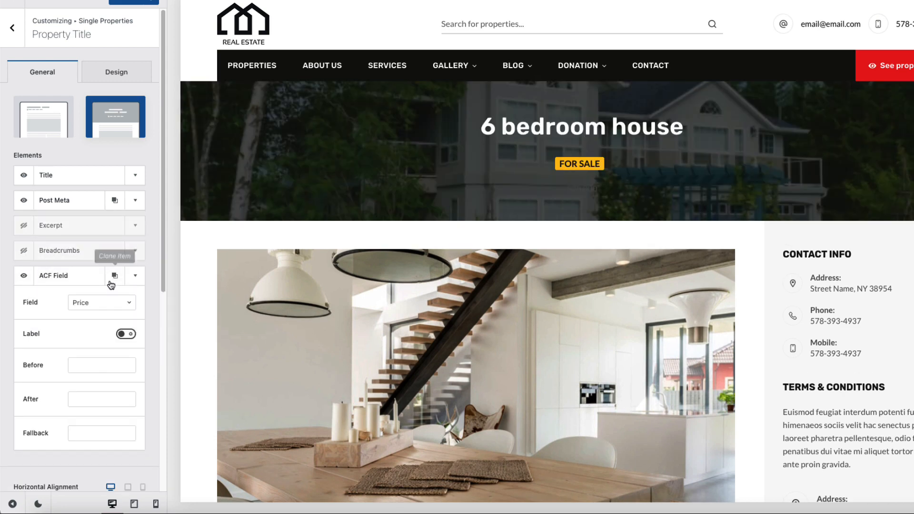
left_click(105, 303)
left_click(86, 340)
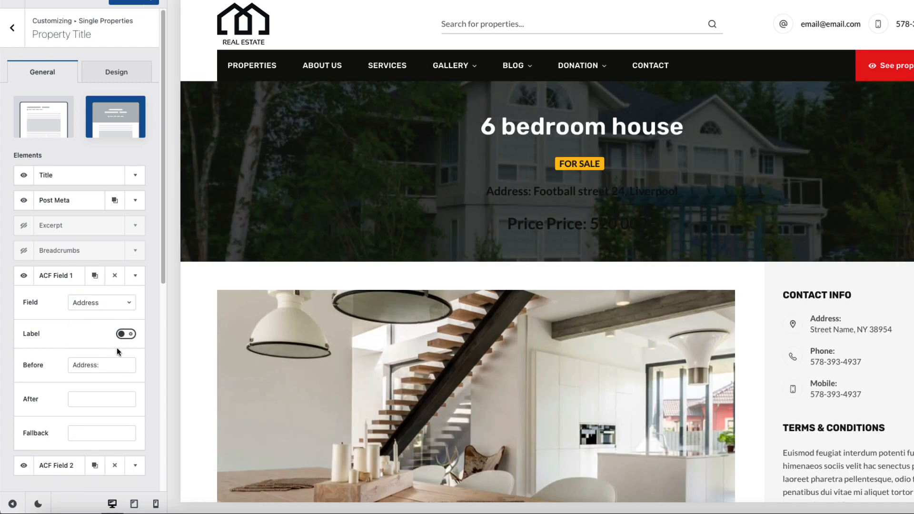
left_click_drag(101, 366, 83, 367)
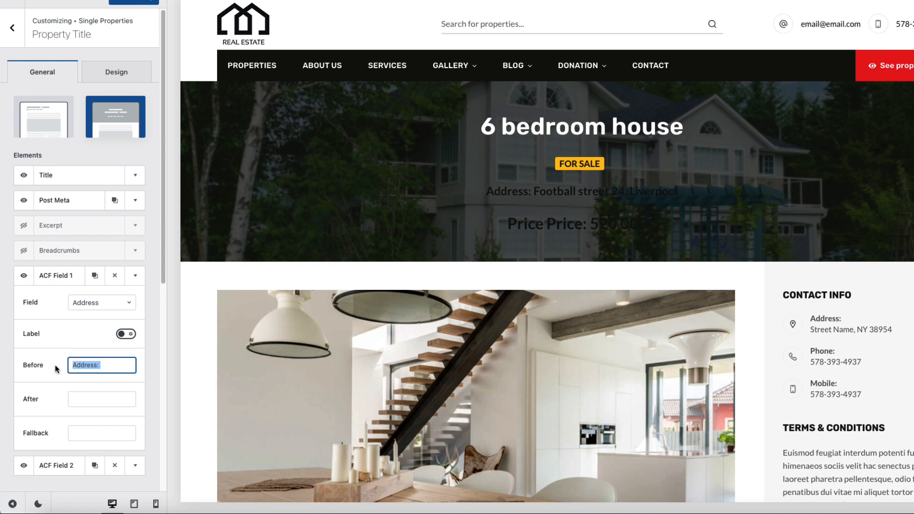
left_click(135, 275)
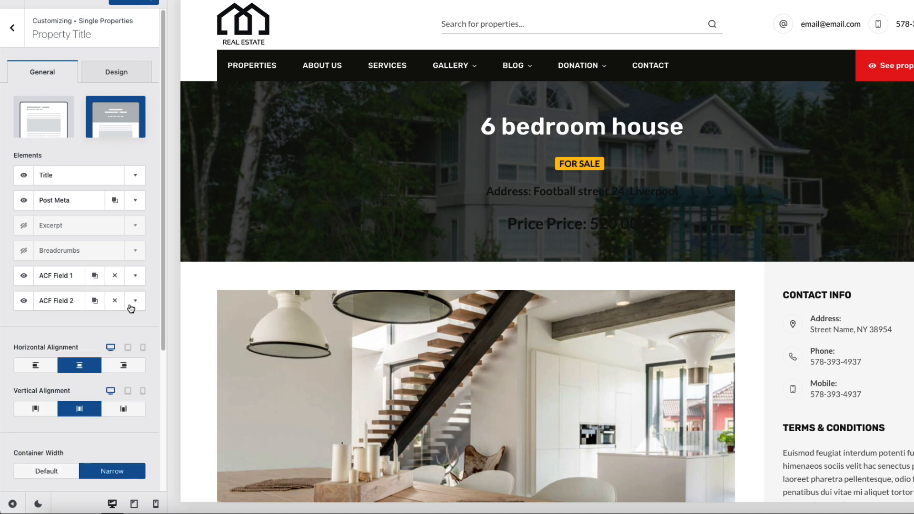
Step: Duplicate it as a Price field with Before 'Price:' and After '€'
left_click(115, 301)
left_click(115, 279)
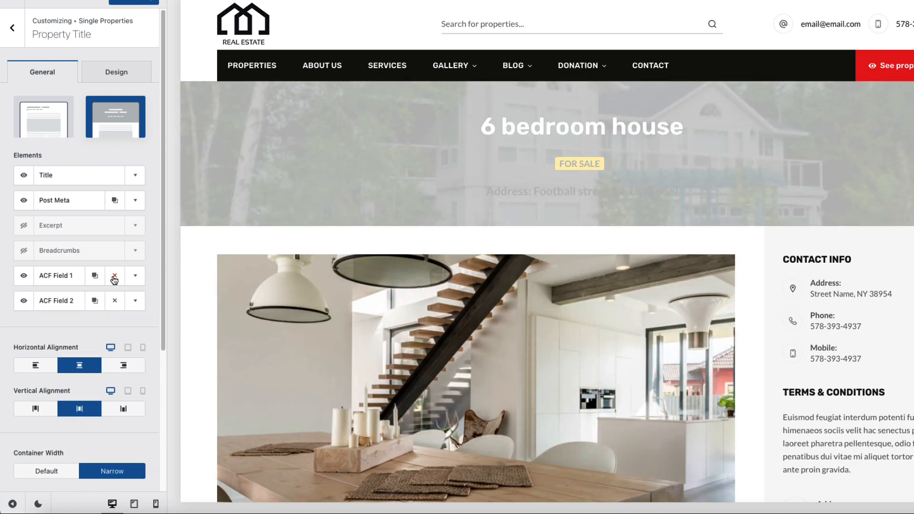
left_click(136, 301)
left_click(122, 328)
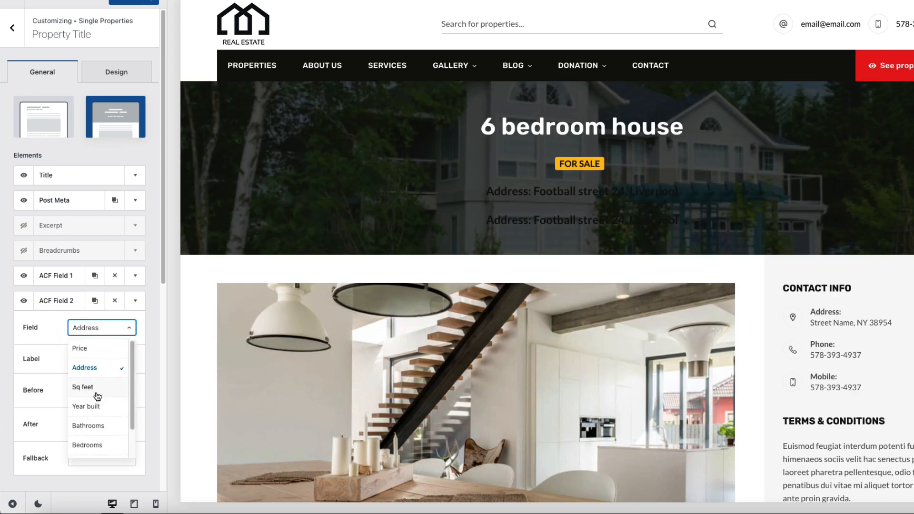
left_click(79, 349)
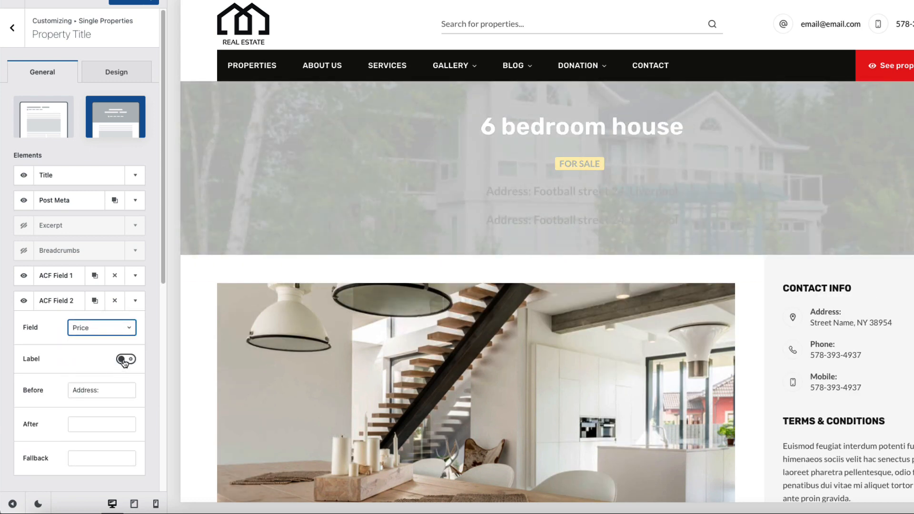
left_click(103, 390)
left_click_drag(97, 390, 52, 391)
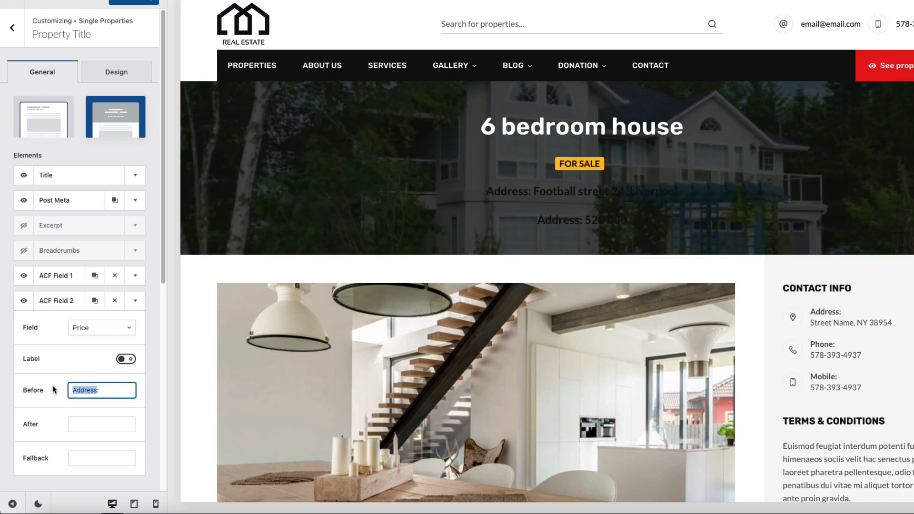
type("Pr")
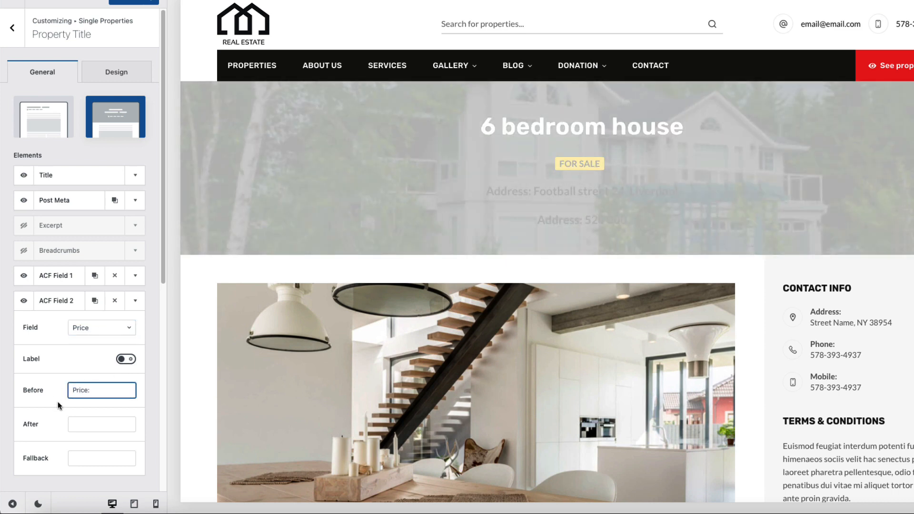
type("ice")
left_click(98, 421)
type("€")
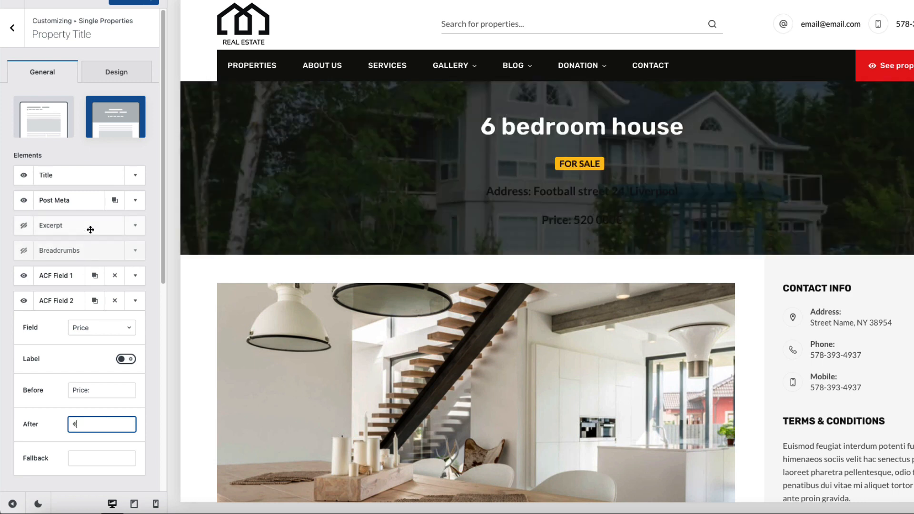
left_click(121, 66)
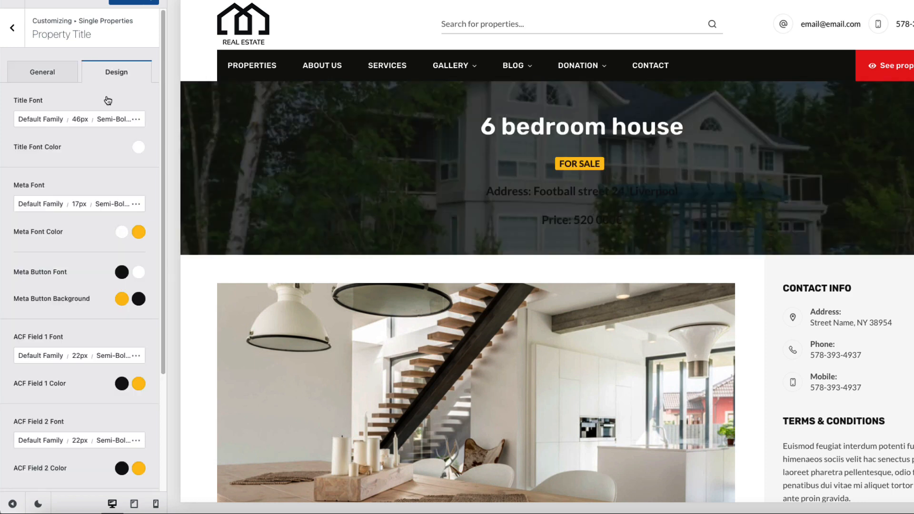
Step: Make the hero address line white with a 23px font size
scroll(54, 337, "down", 3)
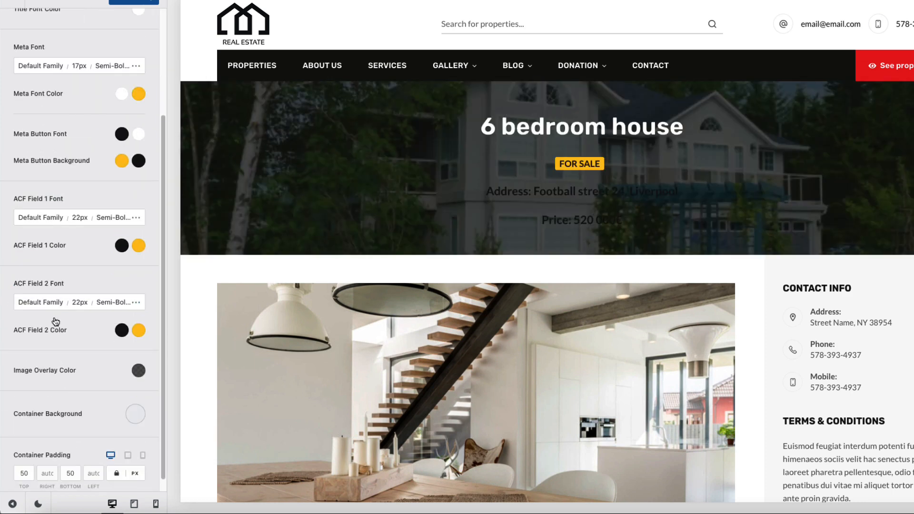
left_click(119, 250)
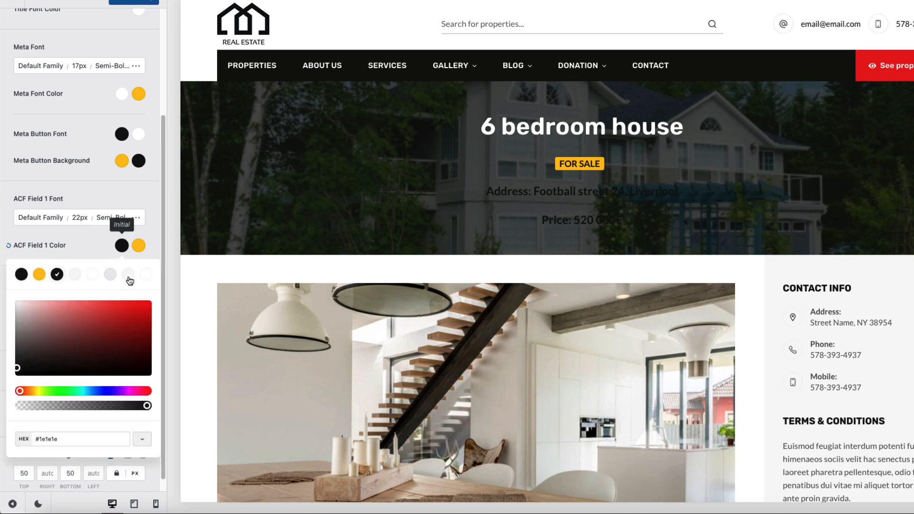
left_click(142, 273)
left_click(83, 223)
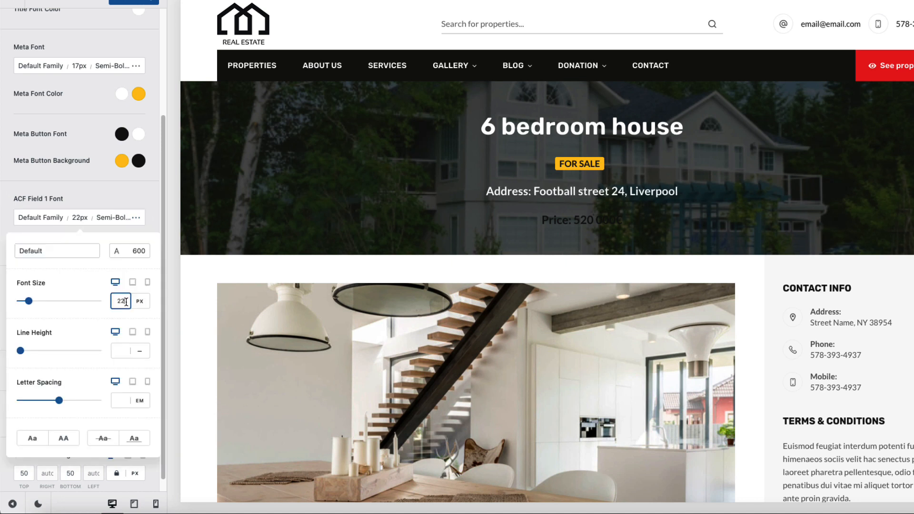
left_click_drag(126, 301, 115, 301)
type("23")
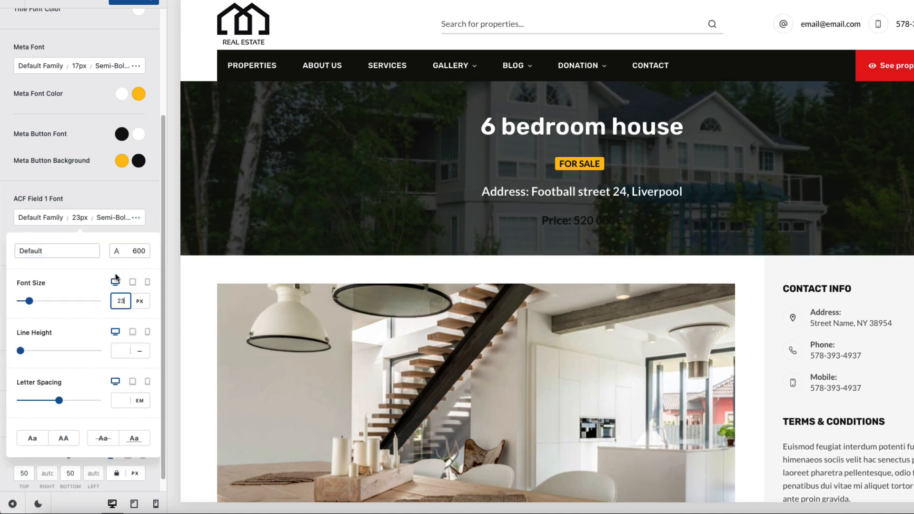
left_click(113, 202)
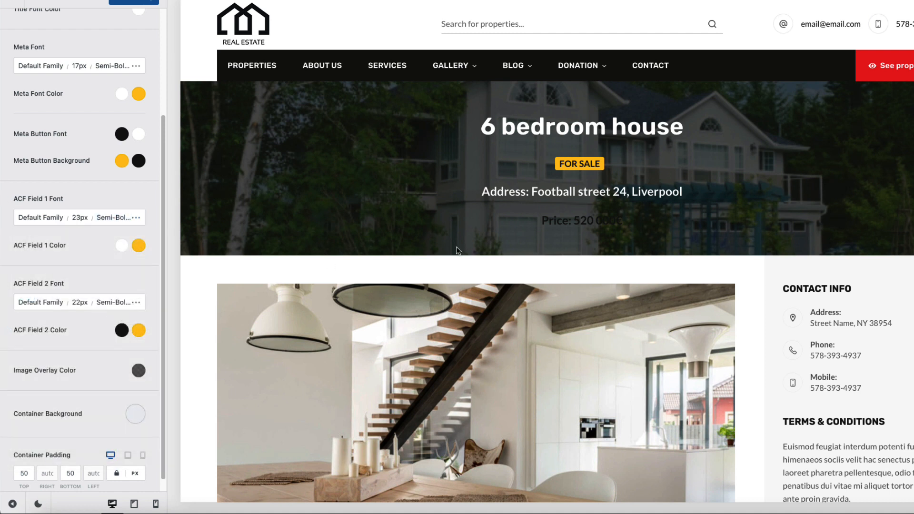
Step: Set the price font size to 30 and its weight to Bold 700, non-italic
left_click(138, 370)
left_click(113, 358)
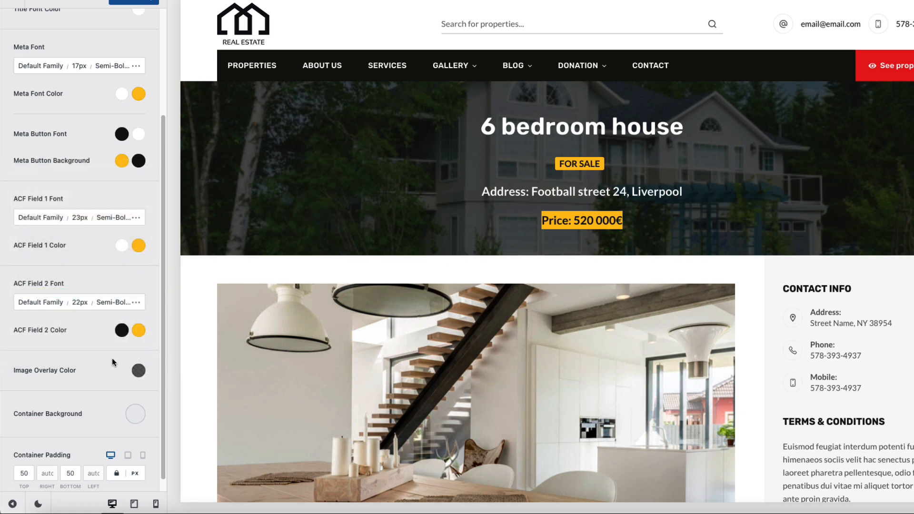
left_click(78, 305)
left_click_drag(124, 129, 110, 130)
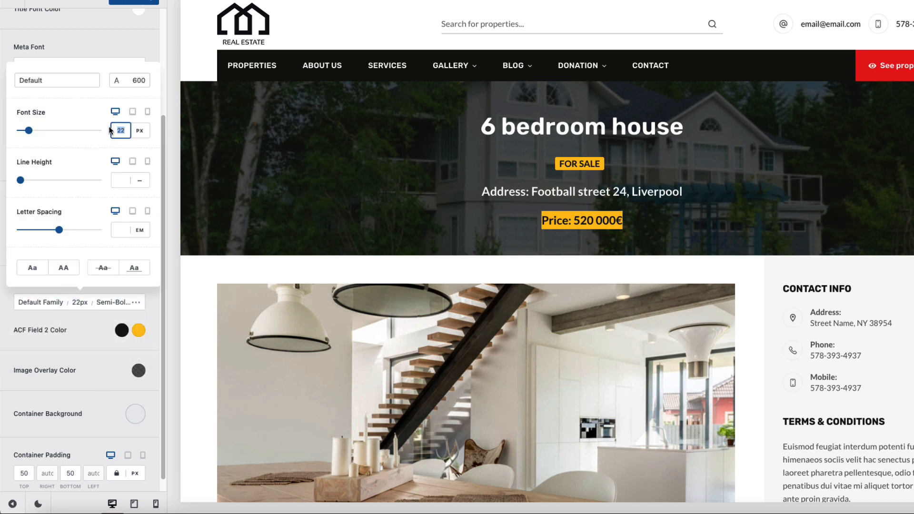
type("30")
left_click(138, 82)
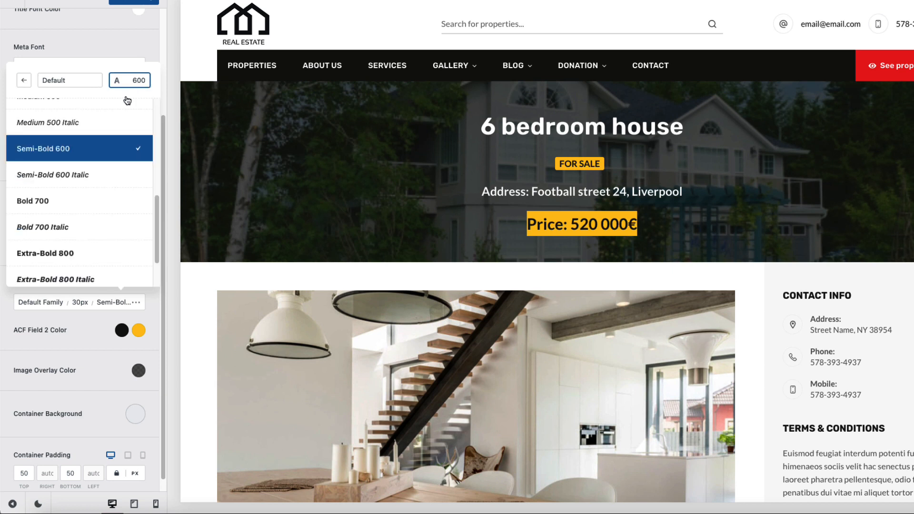
left_click(51, 229)
left_click(39, 202)
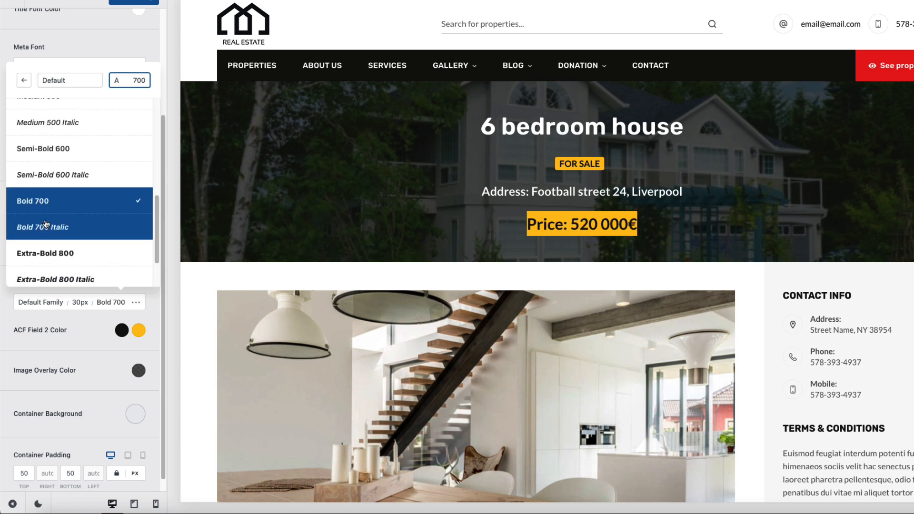
left_click(80, 363)
Step: Make the price text white and set its font family to Rubik
left_click(121, 331)
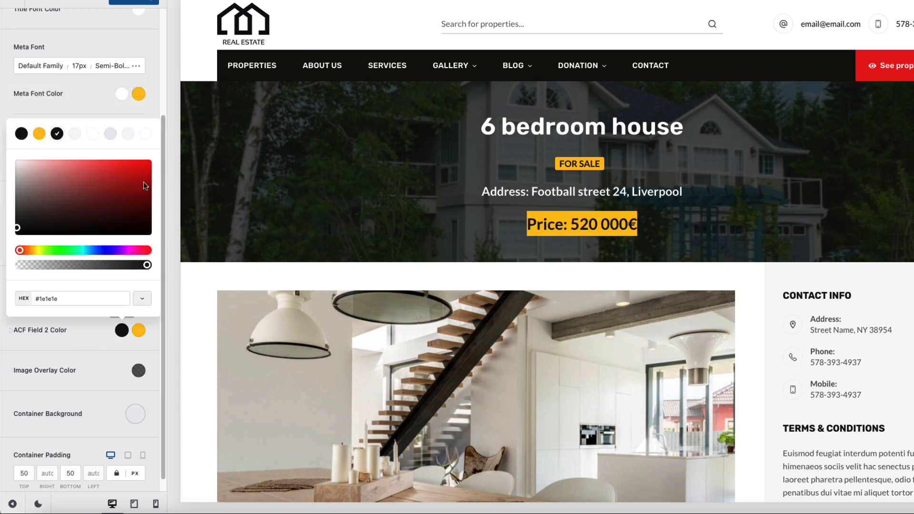
left_click(145, 133)
left_click(81, 327)
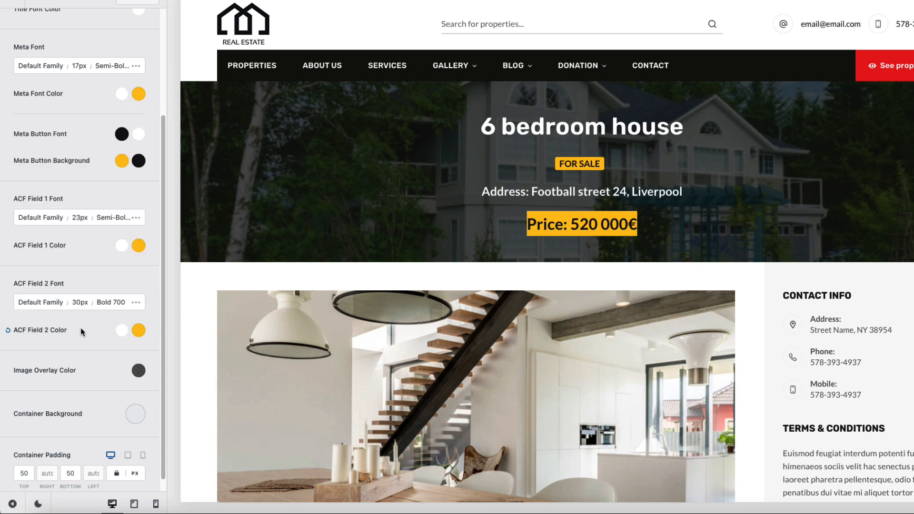
left_click(40, 302)
left_click(64, 79)
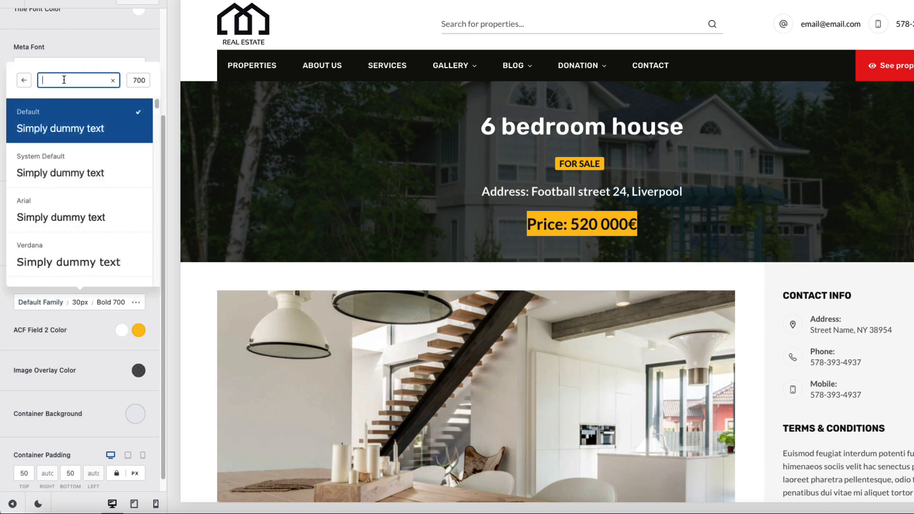
type("rubik")
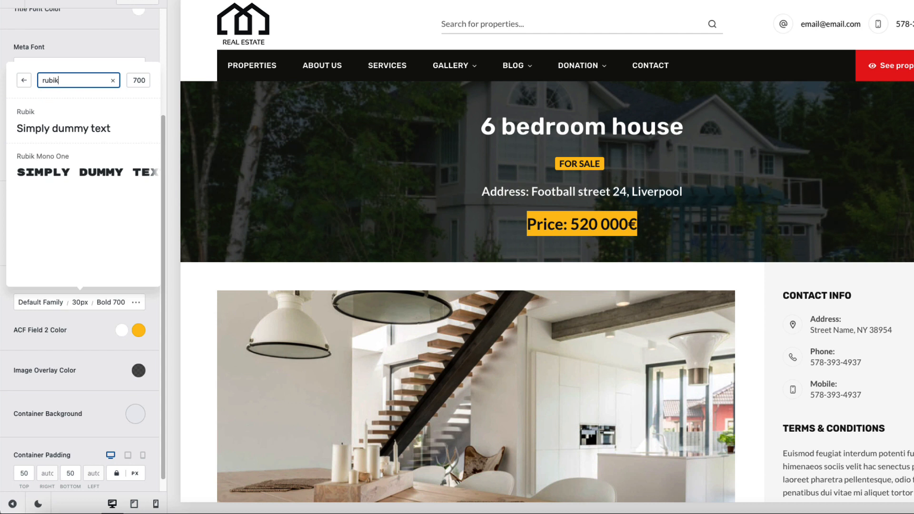
left_click(49, 114)
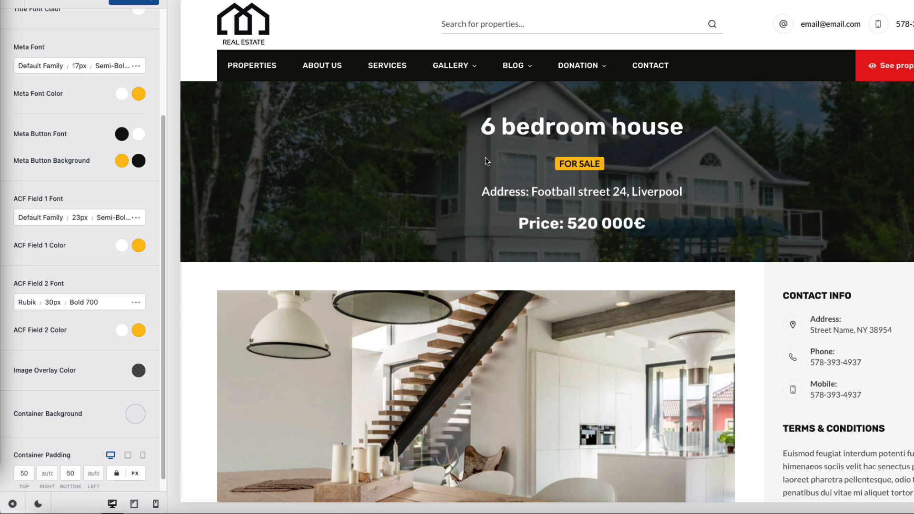
scroll(778, 168, "down", 4)
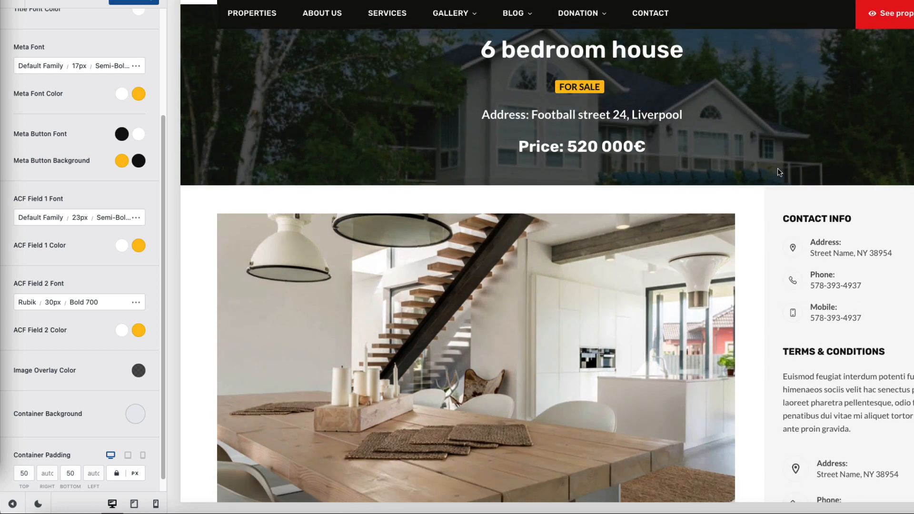
scroll(778, 172, "up", 4)
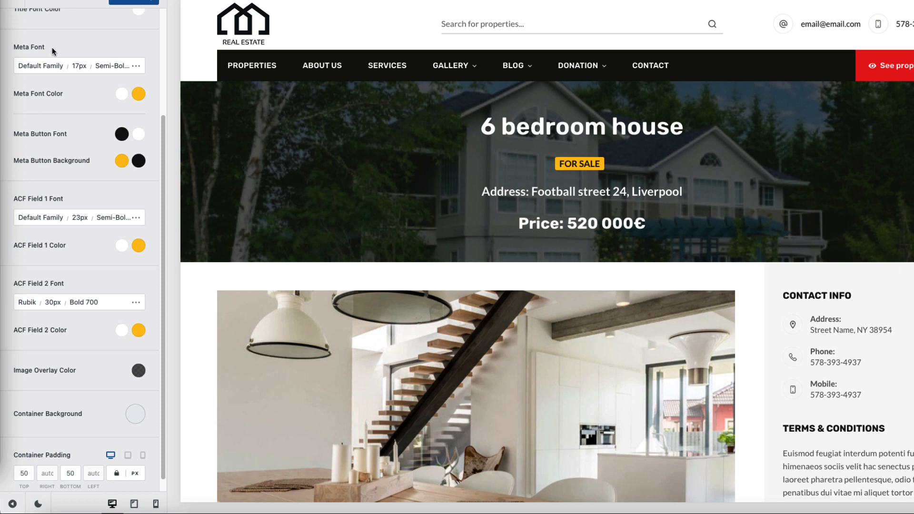
scroll(52, 44, "up", 3)
Step: In Single Properties, turn on the Share Box, Posts Navigation and Related Posts toggles
left_click(42, 74)
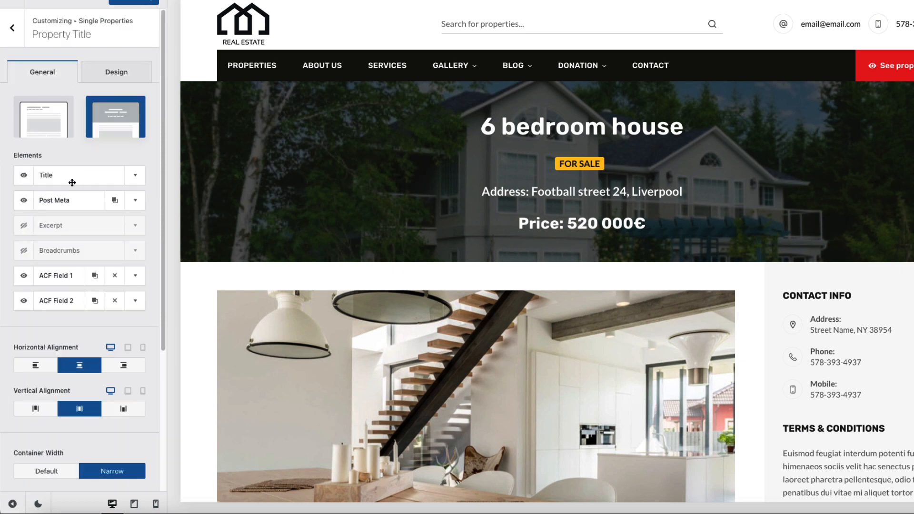
scroll(86, 264, "down", 1)
left_click(13, 28)
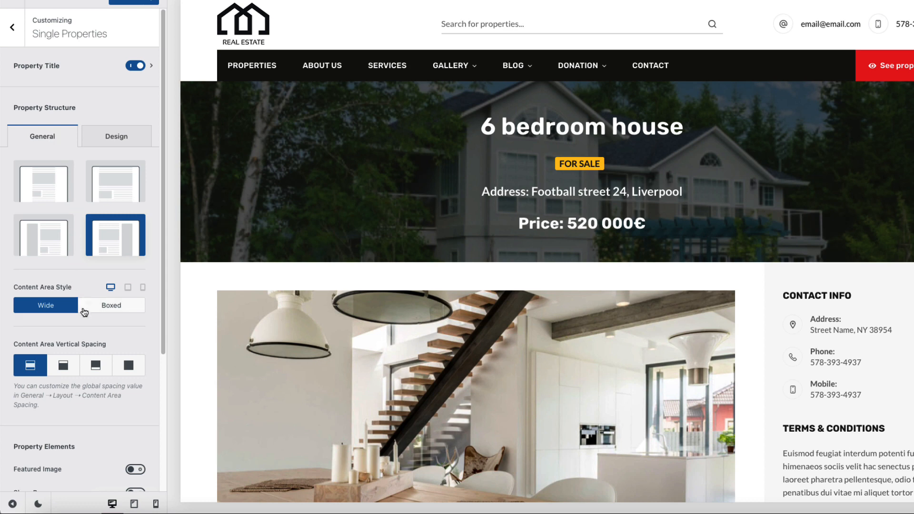
scroll(92, 304, "down", 2)
scroll(359, 271, "down", 4)
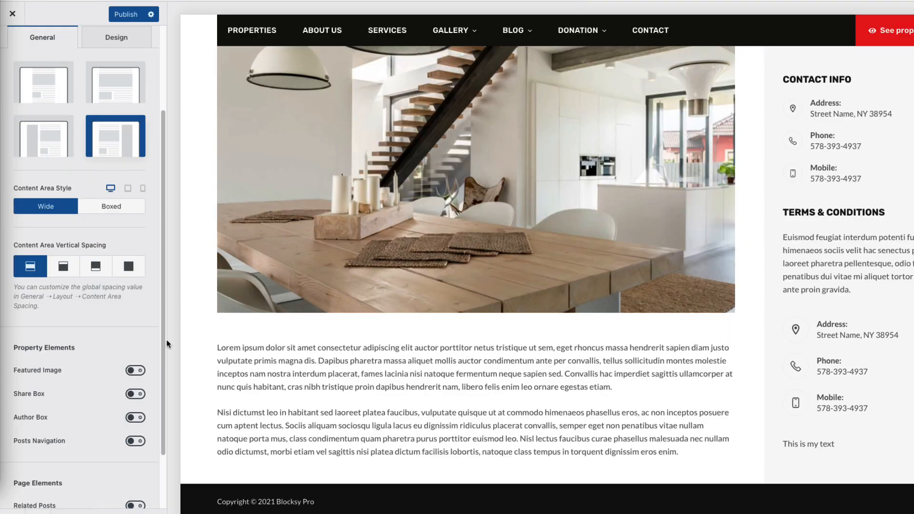
left_click(134, 396)
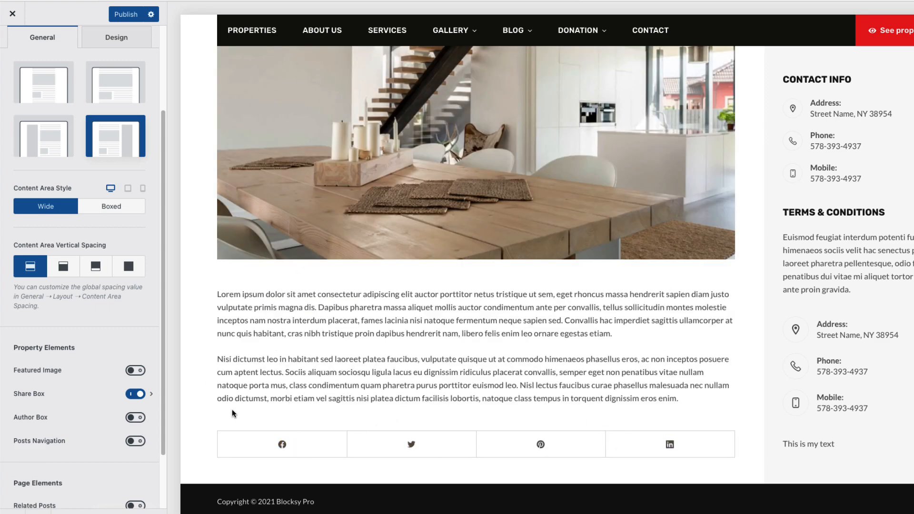
left_click(136, 441)
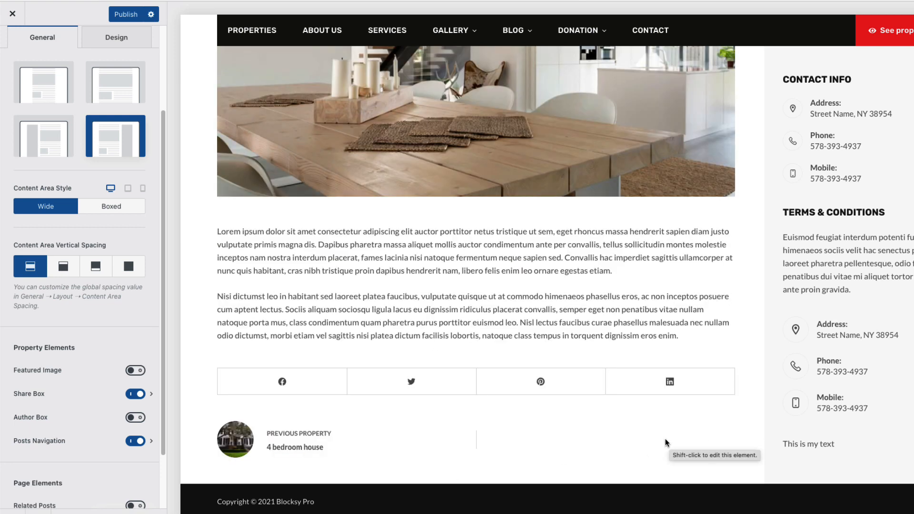
scroll(123, 368, "down", 3)
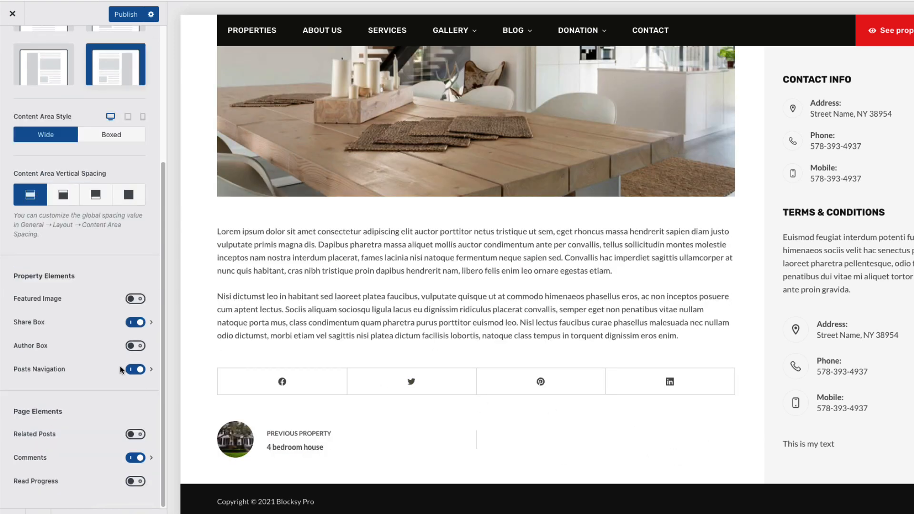
left_click(135, 435)
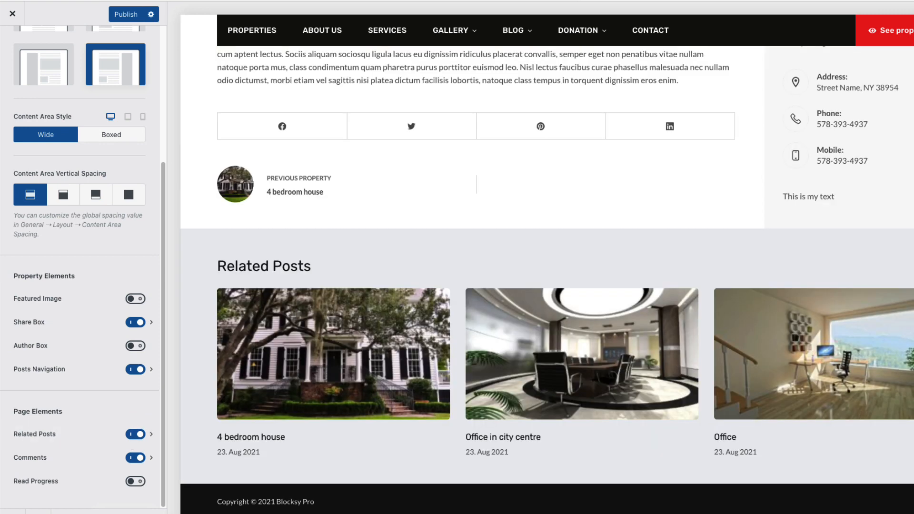
Step: Set the Related Posts container background colour to #f9f9f9
left_click(151, 434)
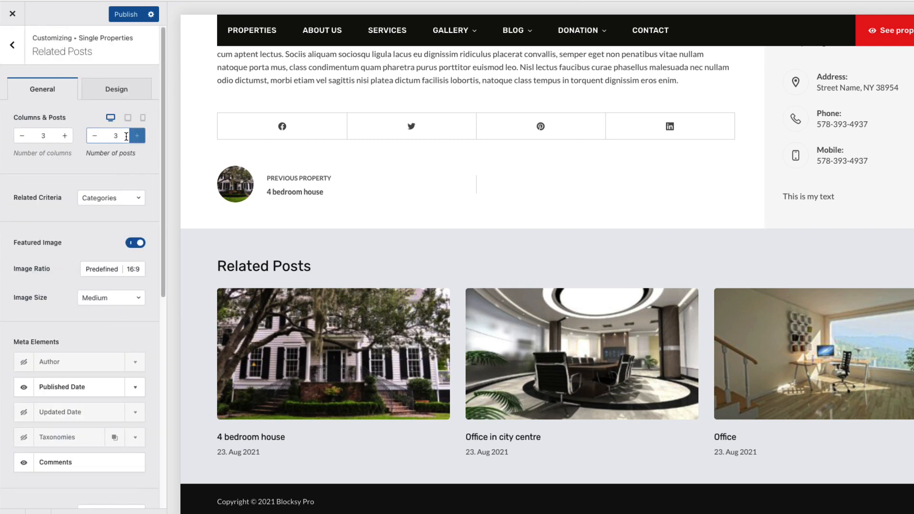
left_click(116, 90)
left_click(139, 362)
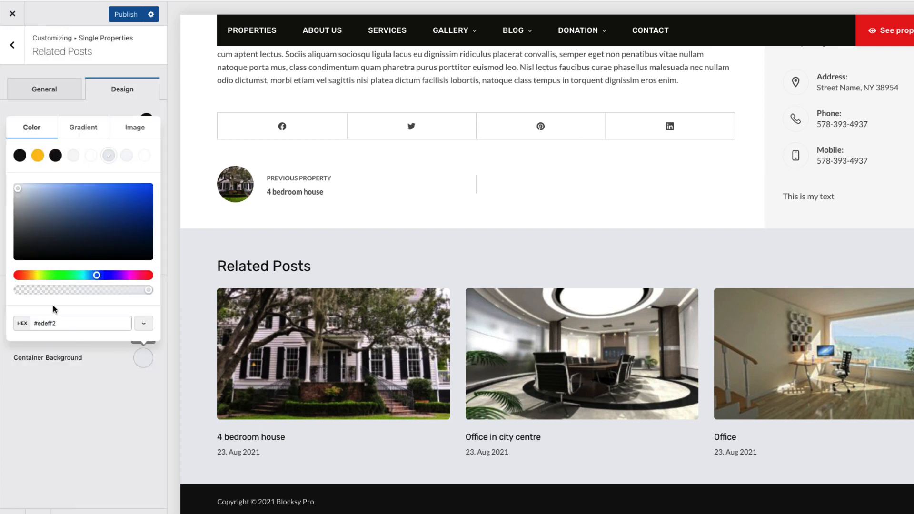
left_click(61, 324)
left_click_drag(61, 323, 35, 326)
type("f9")
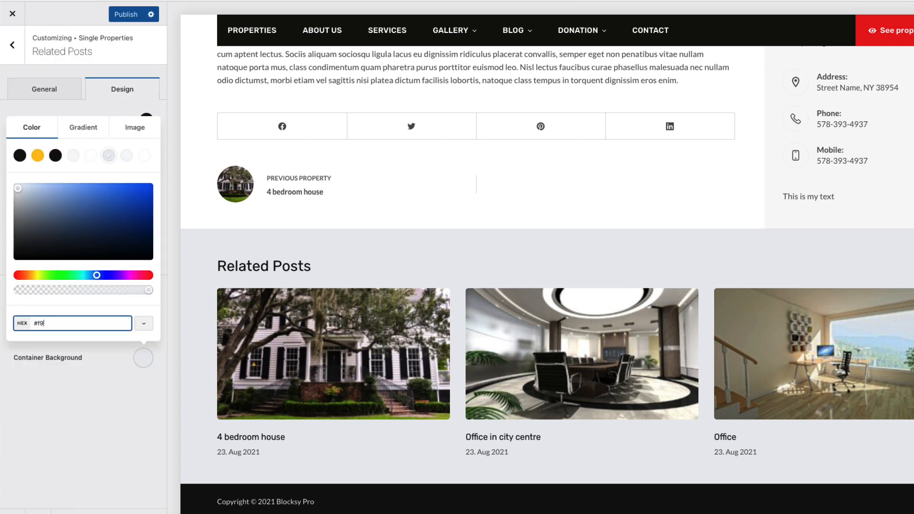
type("f9f9")
left_click(337, 383)
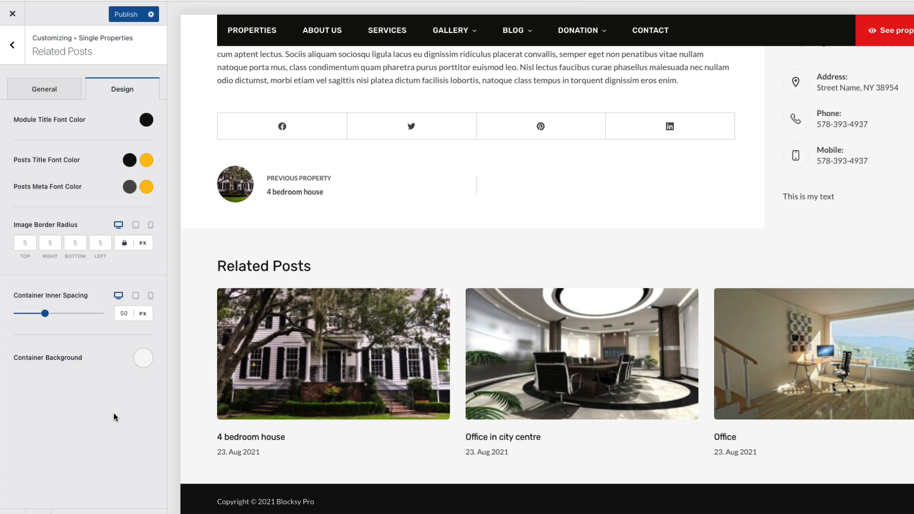
Step: Turn off Related Posts and Comments for single property pages
left_click(54, 84)
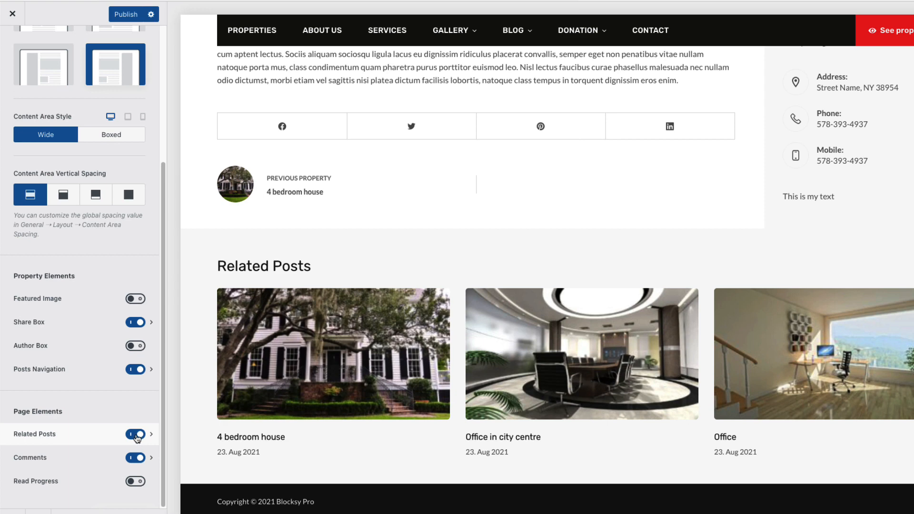
left_click(137, 435)
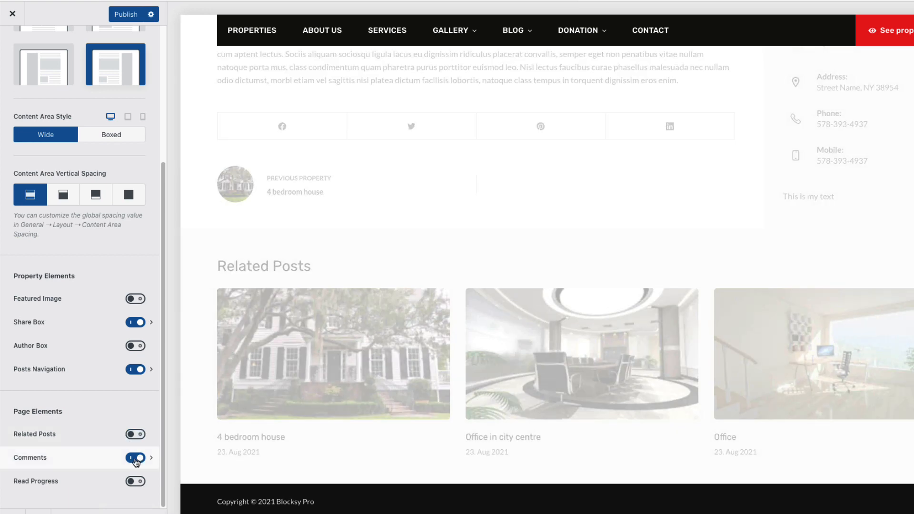
left_click(136, 458)
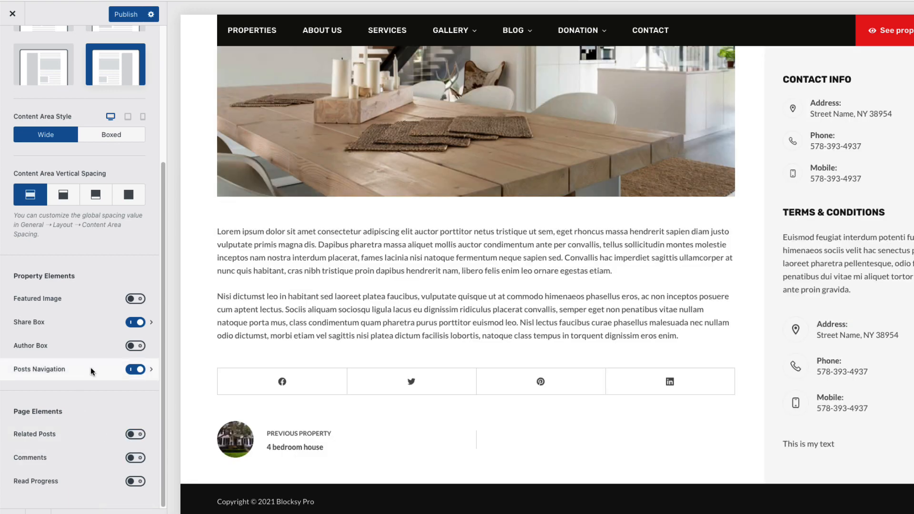
Step: Leave the featured image off and publish the single property layout changes
left_click(134, 298)
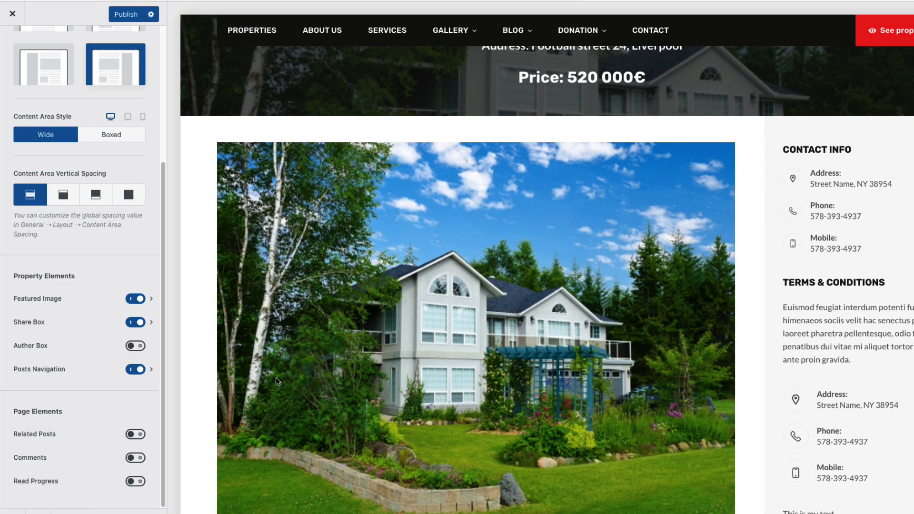
scroll(279, 379, "down", 3)
left_click(135, 299)
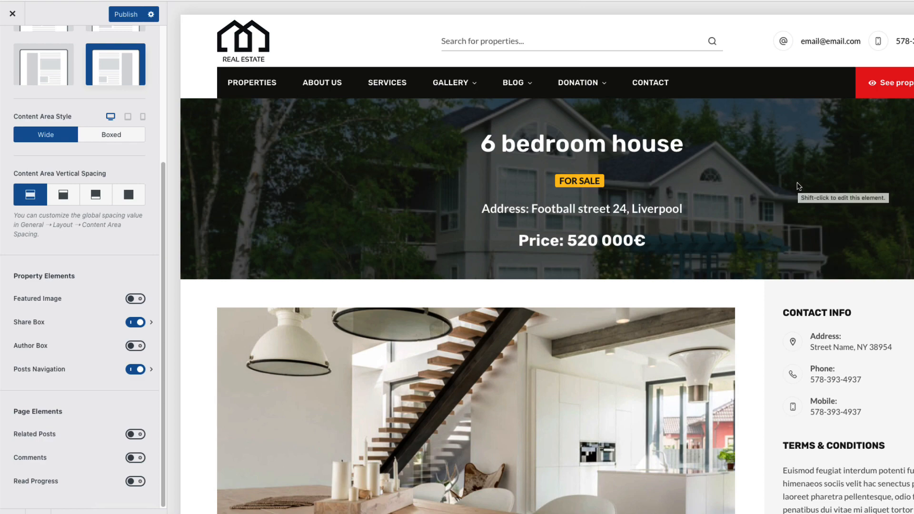
scroll(613, 330, "down", 6)
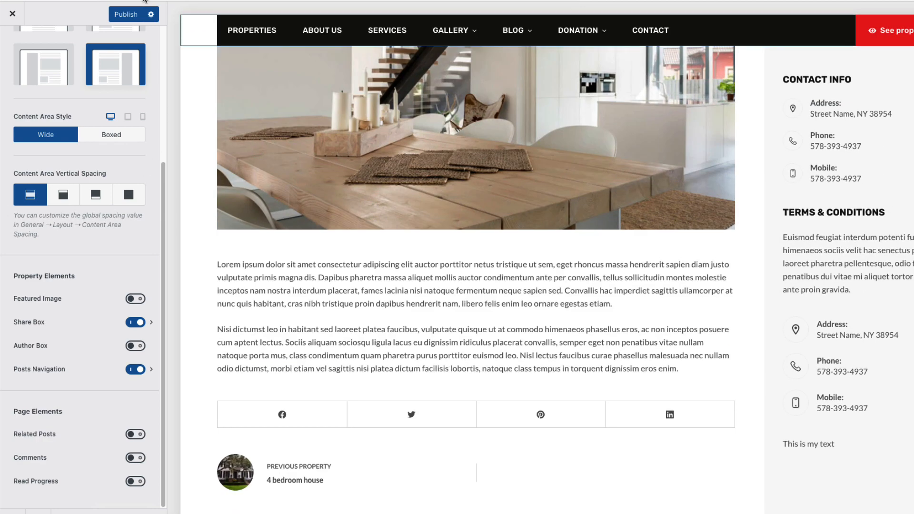
left_click(126, 15)
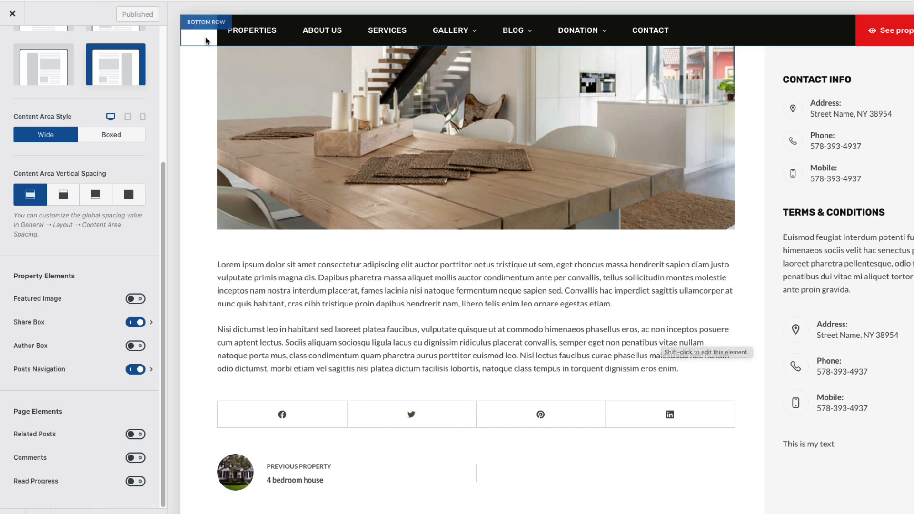
scroll(99, 139, "up", 5)
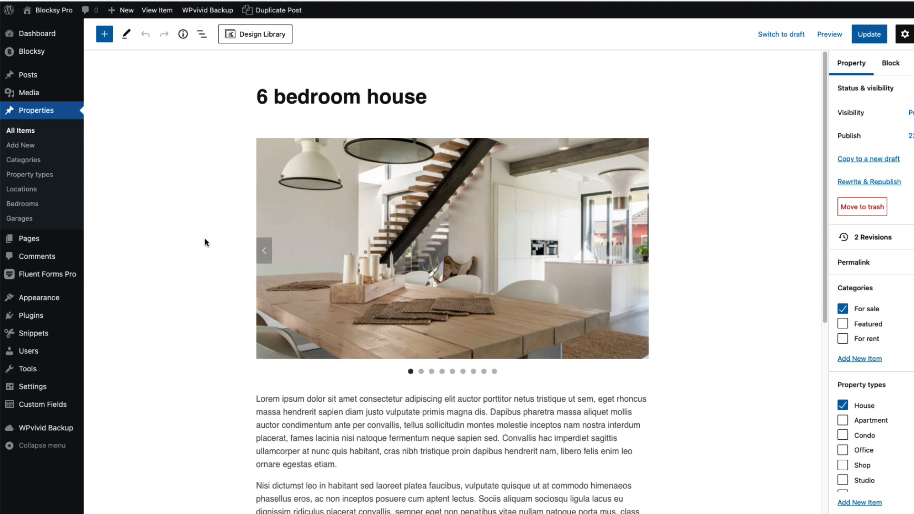
Step: Create a new Blocksy content block titled 'ACF'
mouse_move(38, 50)
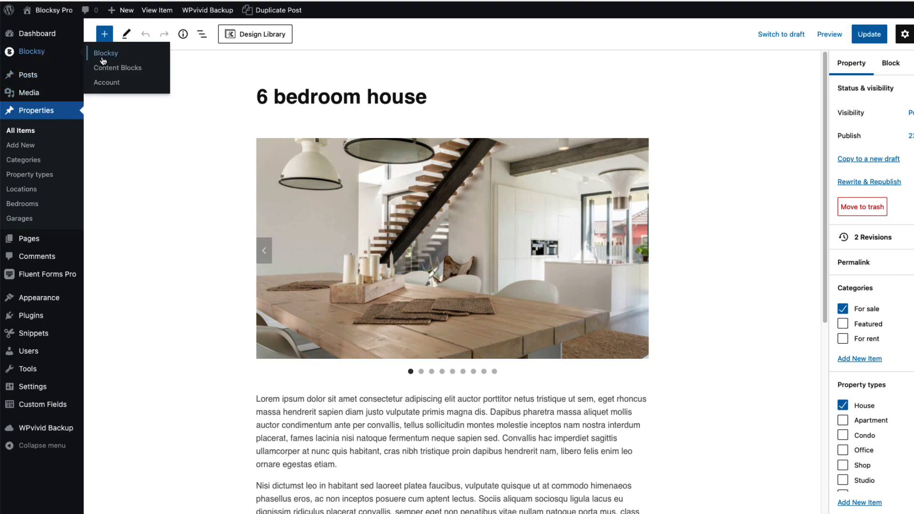
left_click(130, 72)
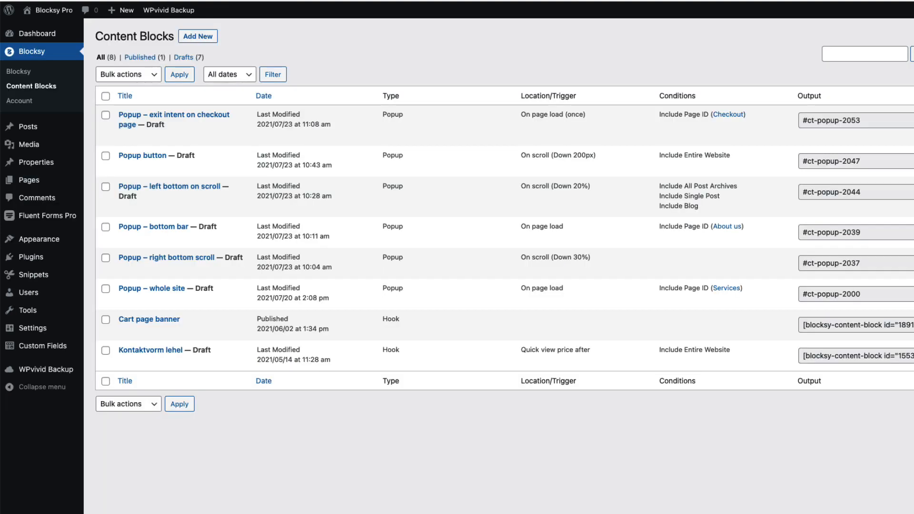
left_click(190, 38)
left_click(443, 311)
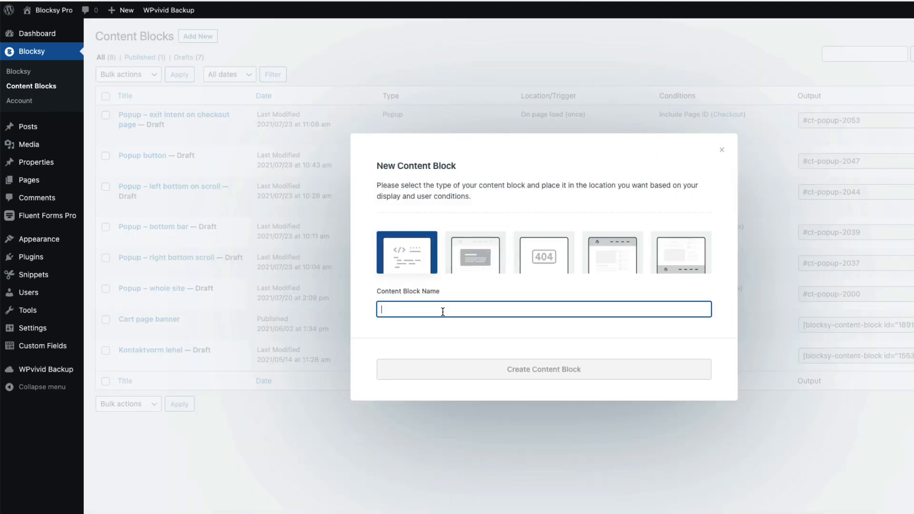
type("ACF information")
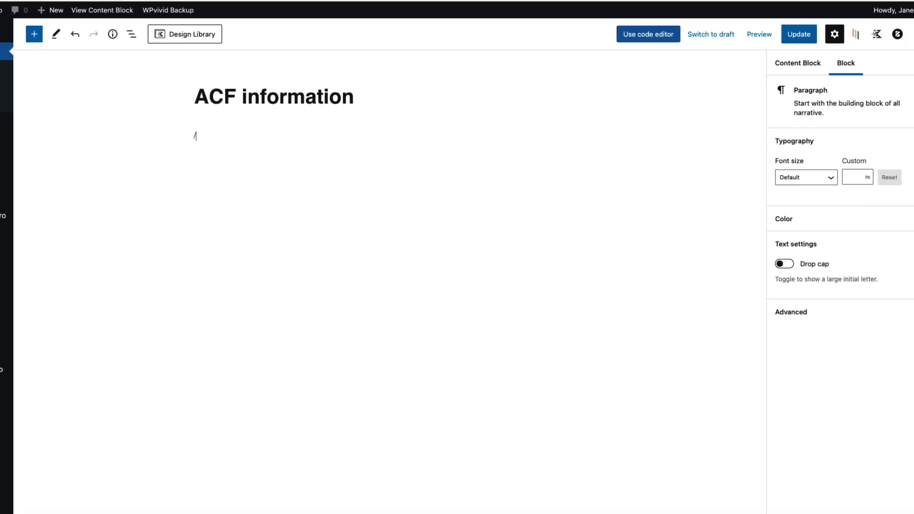
Step: Insert a 50/50 Row Layout and paste the year_built ACF shortcode into its left column
type("/row")
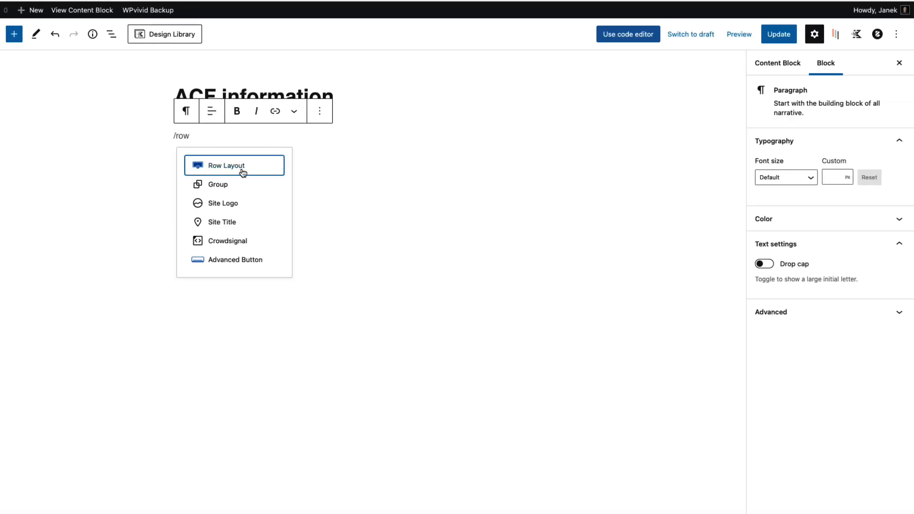
left_click(243, 170)
left_click(297, 176)
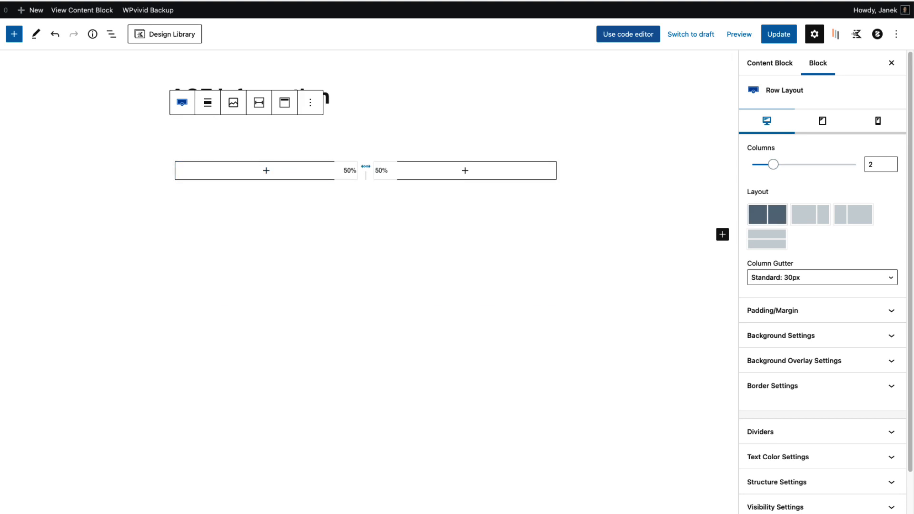
left_click(266, 171)
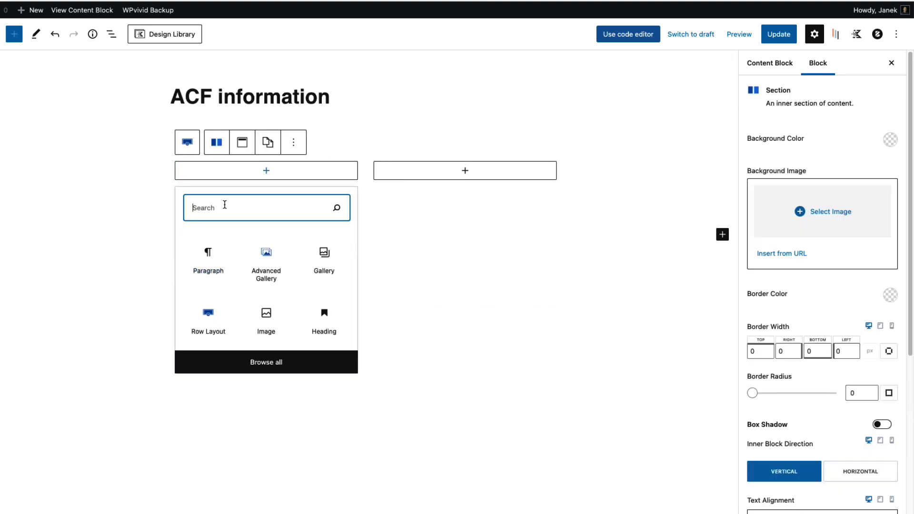
type("short")
left_click(210, 263)
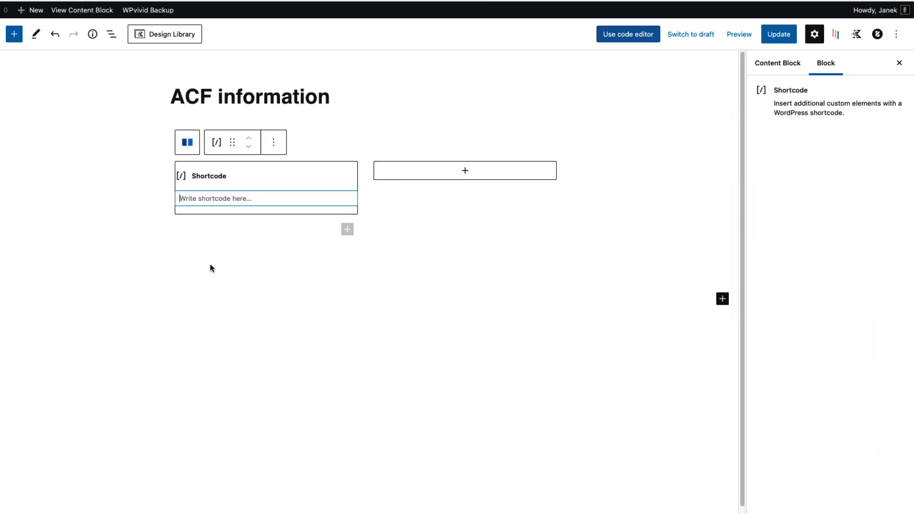
type("[acf field=\"year_built\"]")
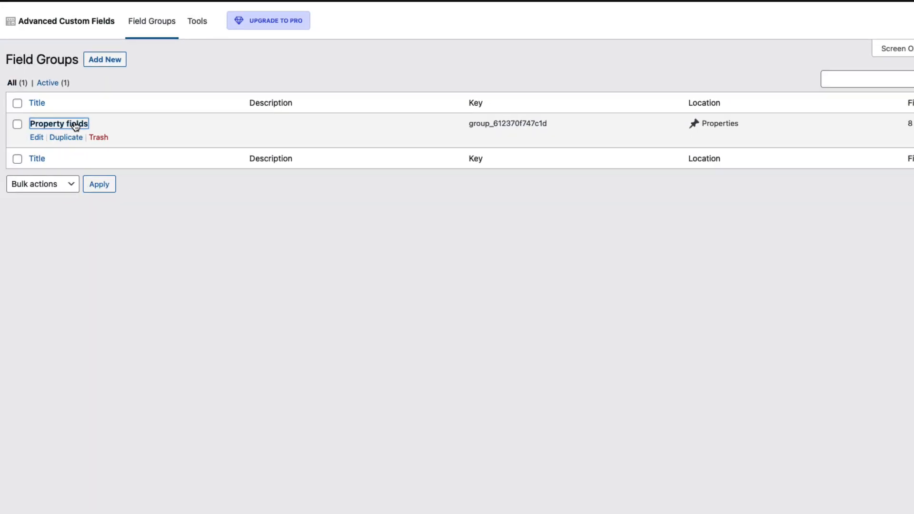
Step: Check the price and year_built field names in the Property fields group against the shortcode
left_click(75, 125)
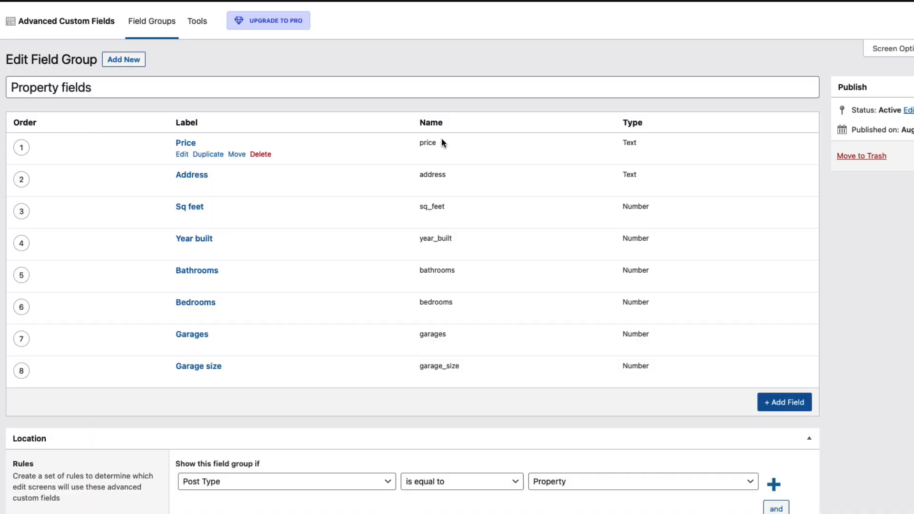
left_click_drag(439, 143, 414, 146)
left_click_drag(453, 240, 418, 240)
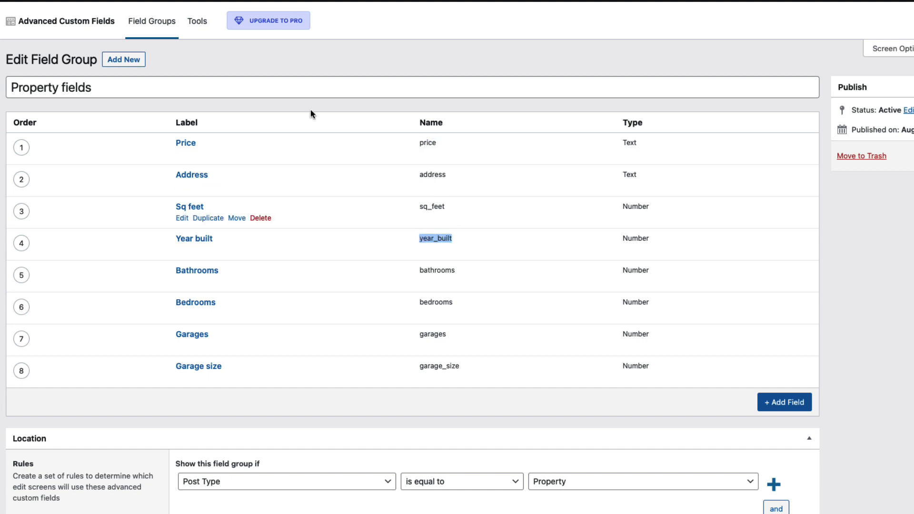
key("ctrl+shift+Tab")
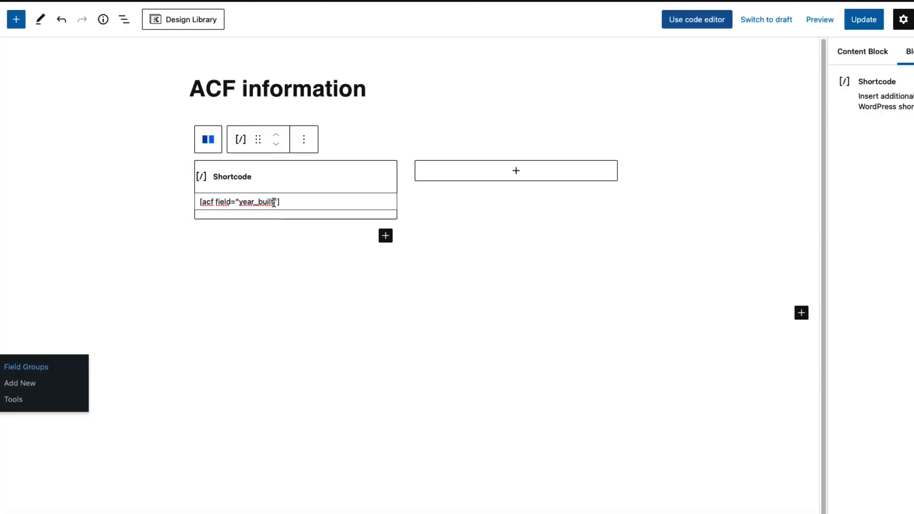
left_click_drag(274, 202, 239, 202)
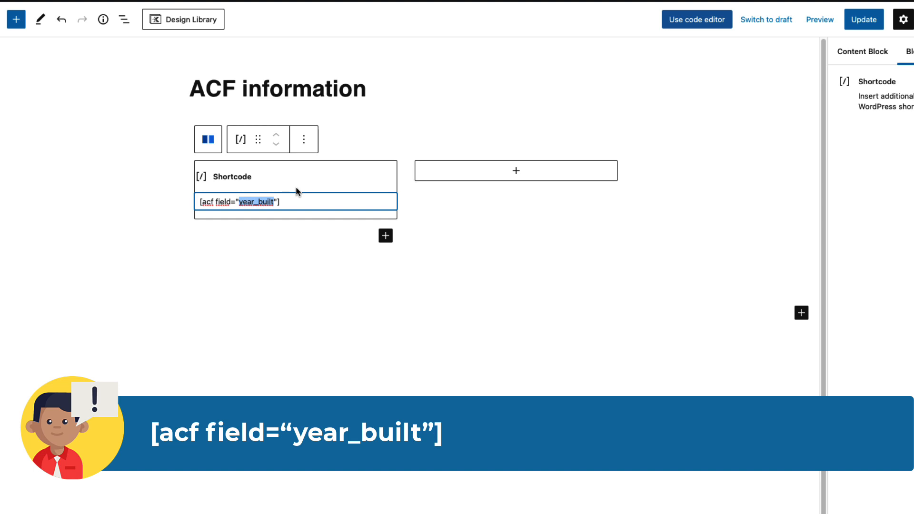
Step: Duplicate the shortcode into the right column and change year_built to bedrooms
left_click(306, 146)
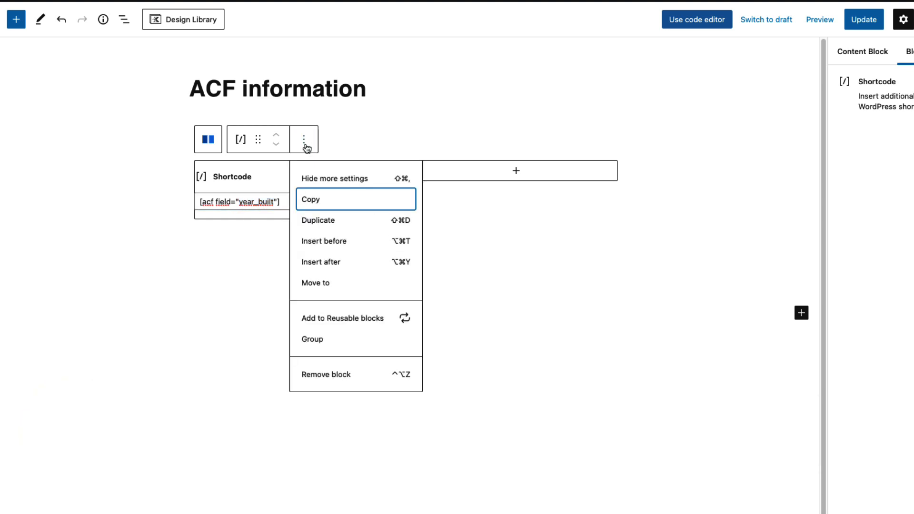
left_click(320, 222)
left_click_drag(255, 198, 481, 177)
double_click(471, 200)
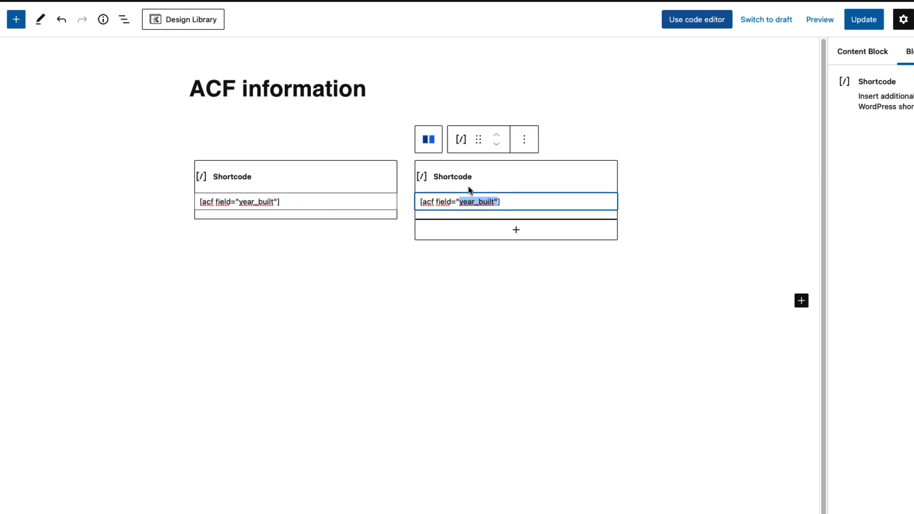
left_click(495, 200)
left_click_drag(493, 201, 465, 204)
type("bedro")
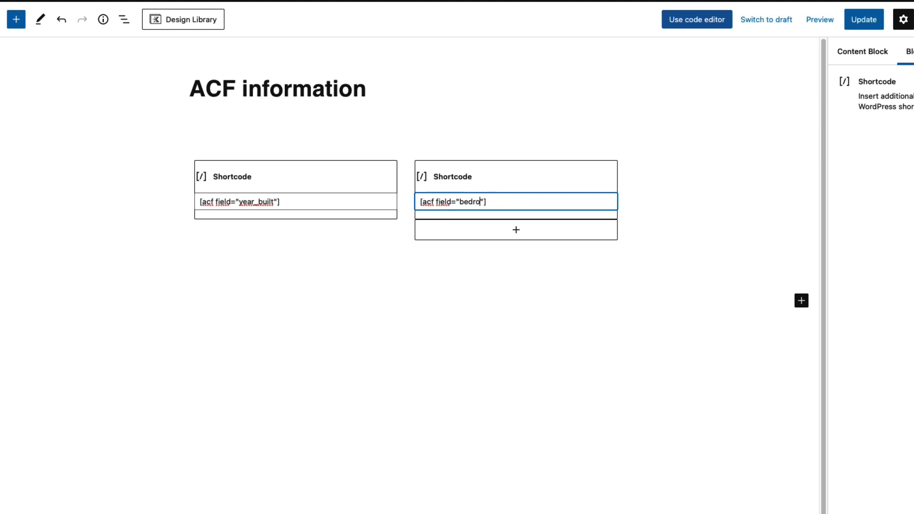
type("oms")
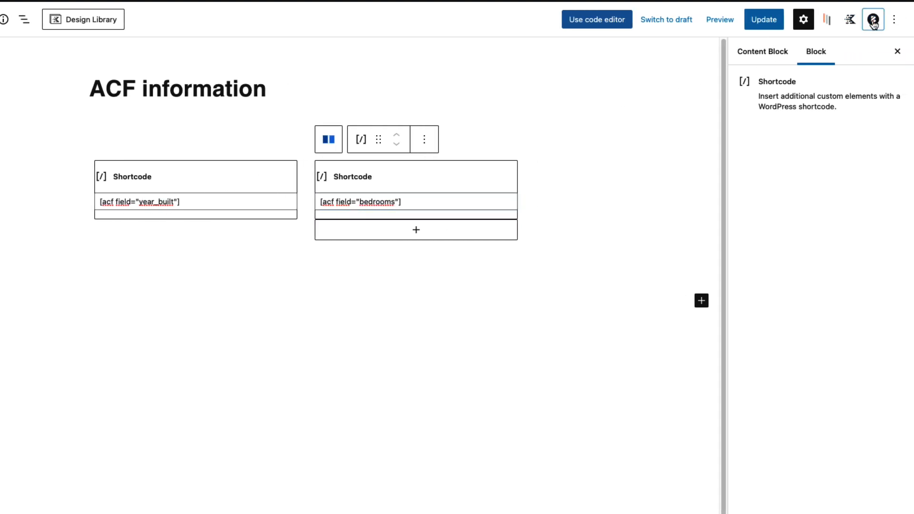
Step: Place the block at Bottom content, priority 1, for Property Single, then update
left_click(887, 20)
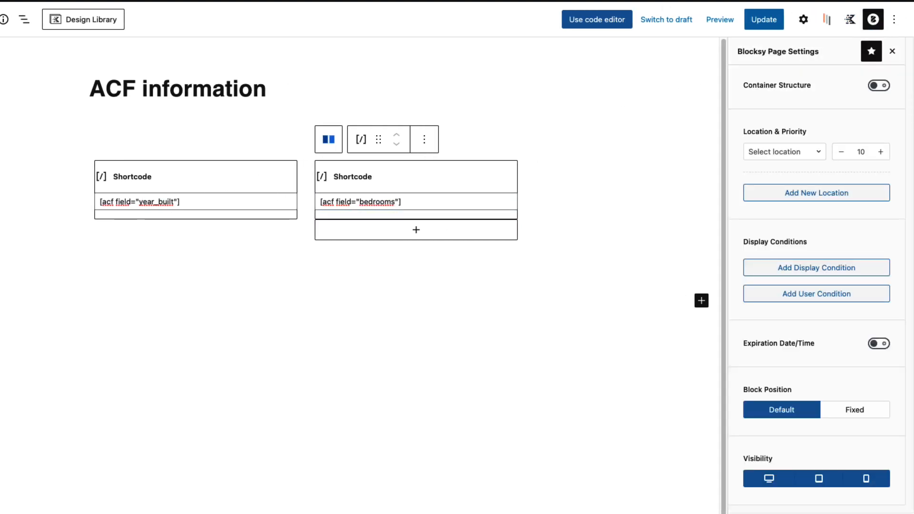
left_click(781, 152)
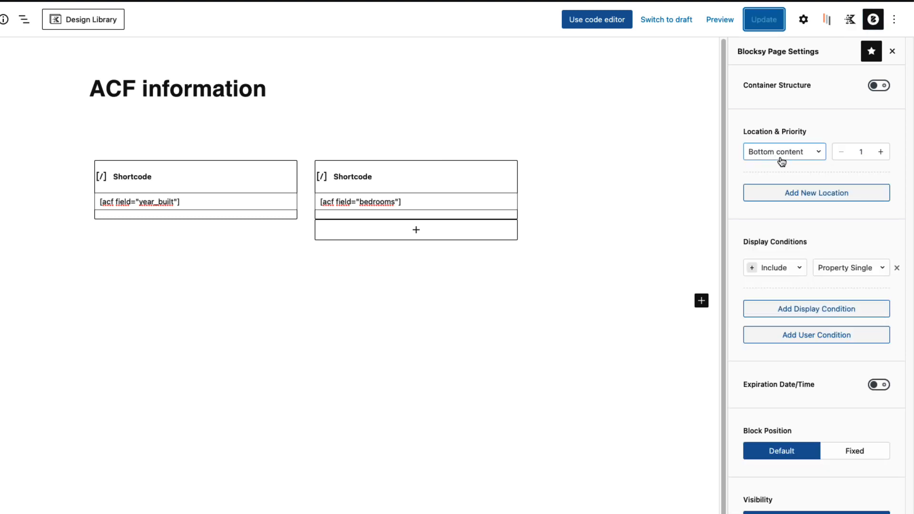
left_click(864, 153)
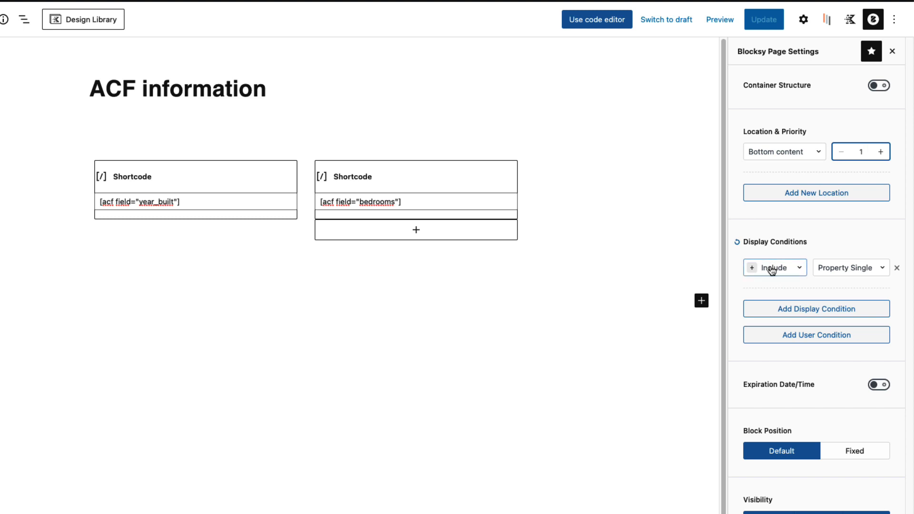
left_click(852, 270)
scroll(843, 330, "down", 5)
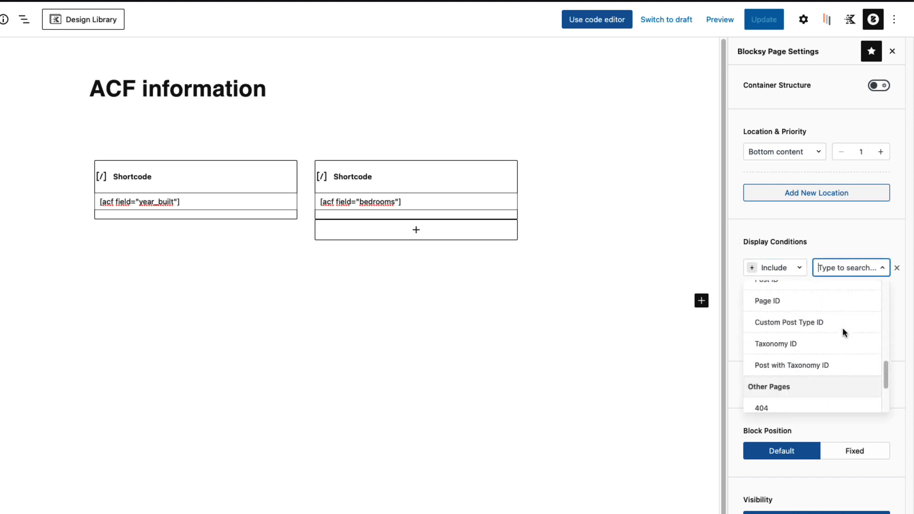
scroll(842, 330, "up", 5)
scroll(843, 330, "up", 2)
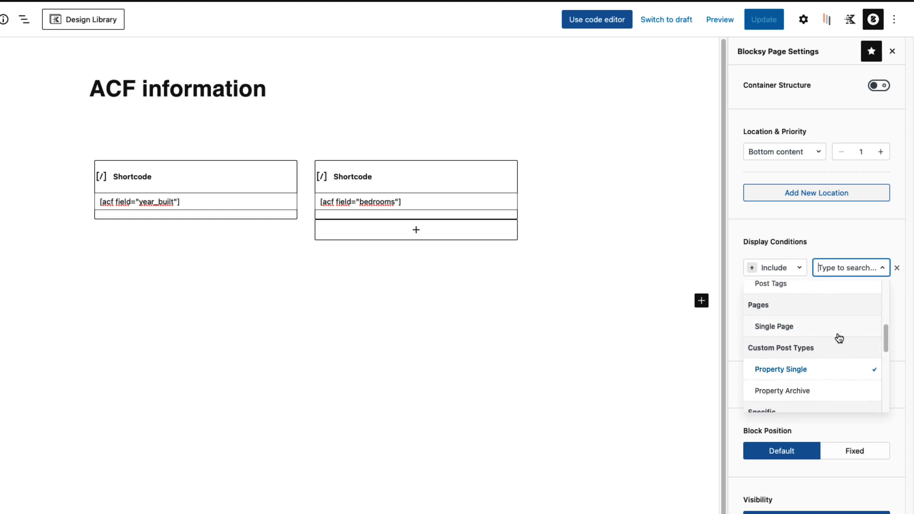
left_click(834, 368)
left_click(758, 21)
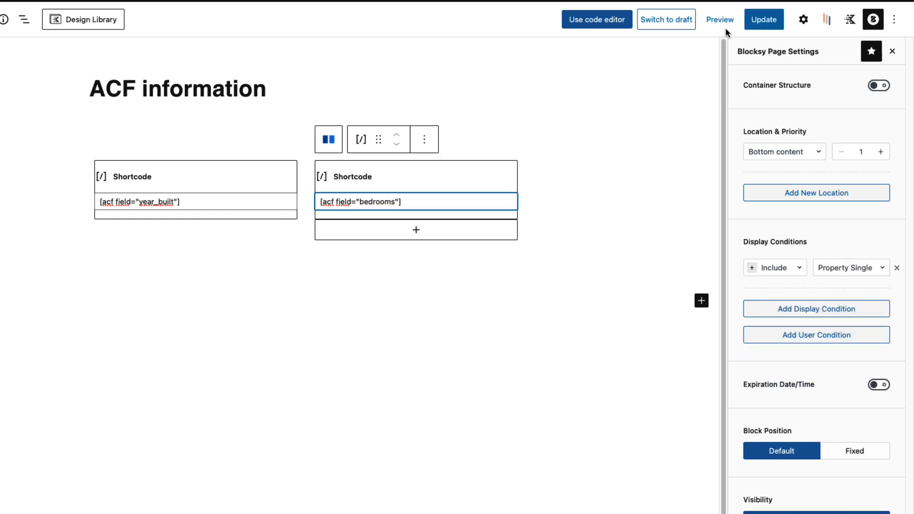
left_click(764, 19)
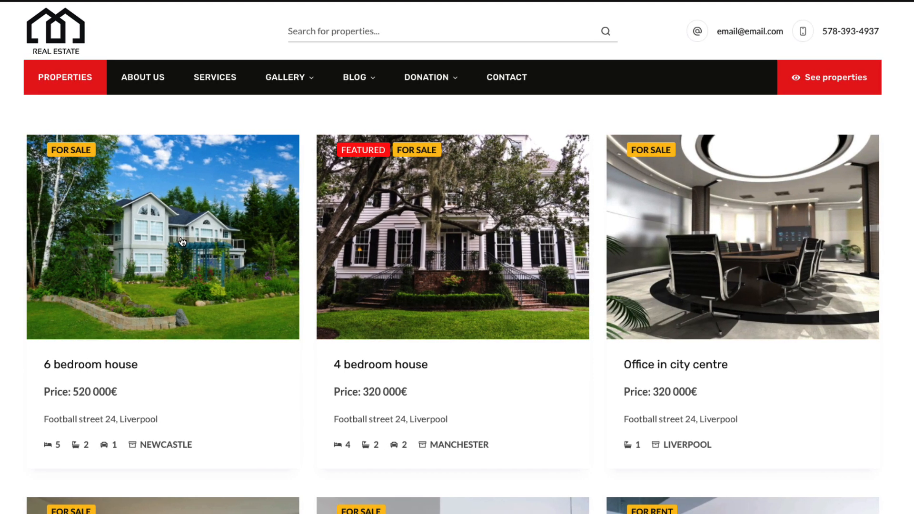
left_click(196, 267)
scroll(196, 267, "down", 10)
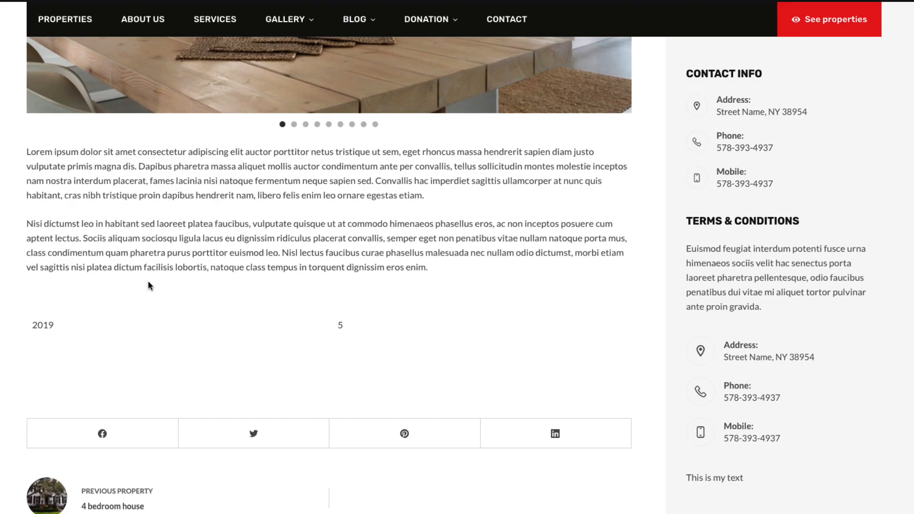
left_click_drag(29, 326, 57, 329)
left_click_drag(339, 325, 377, 330)
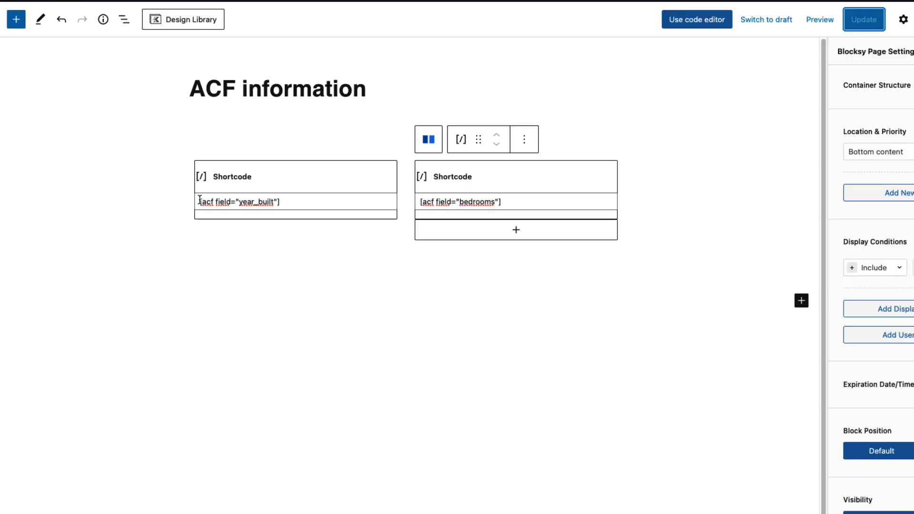
left_click(199, 200)
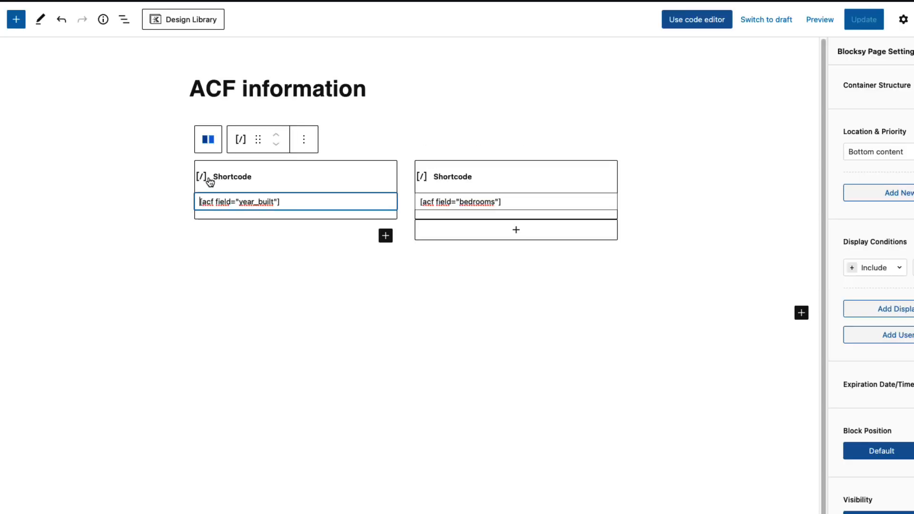
Step: Add 'Year built:' and 'Bedrooms:' labels before the shortcodes, update, and reload the property page
type("Year built:")
left_click(428, 193)
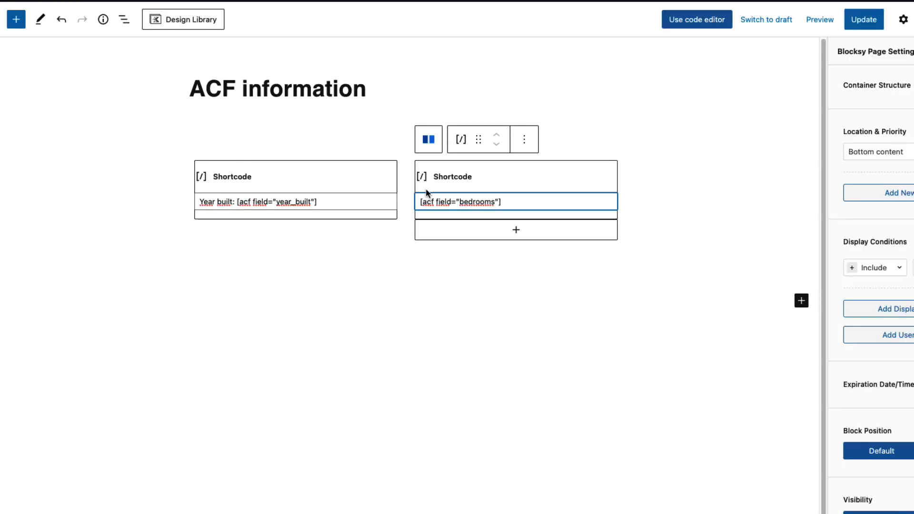
type("Bedrooms:")
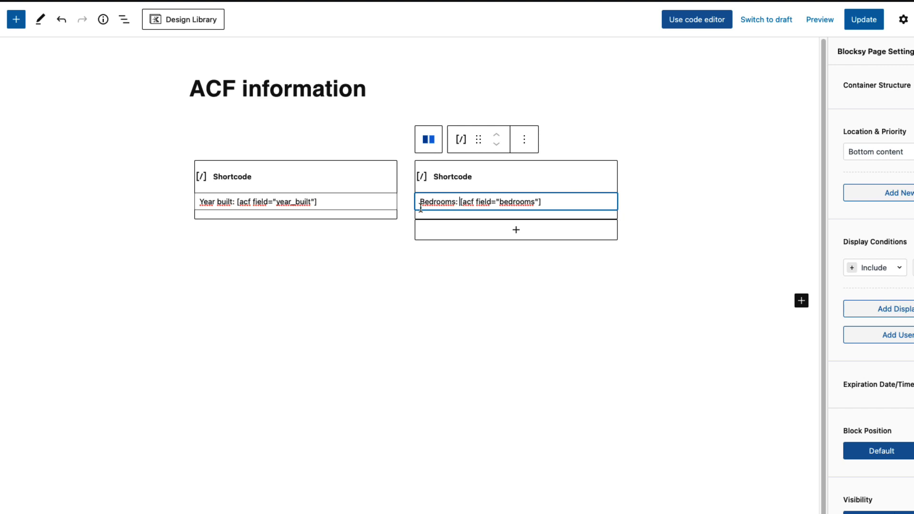
left_click(876, 26)
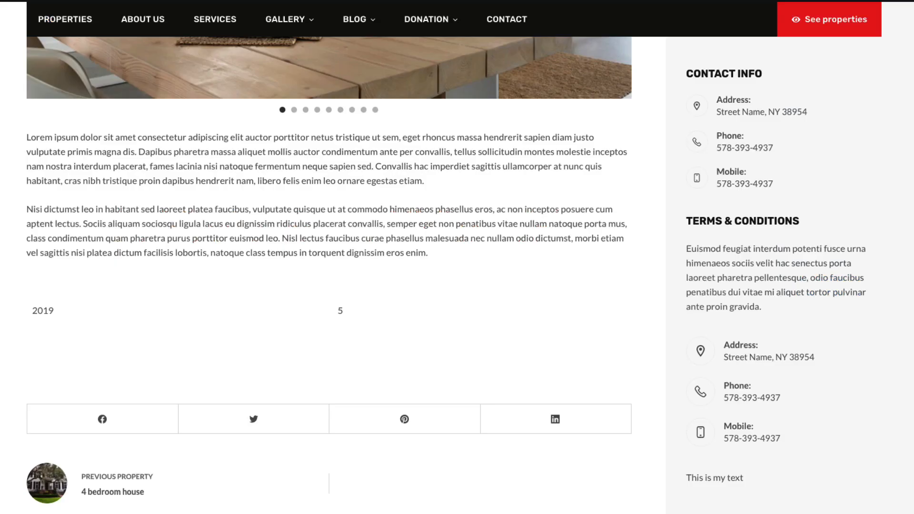
key("super+r")
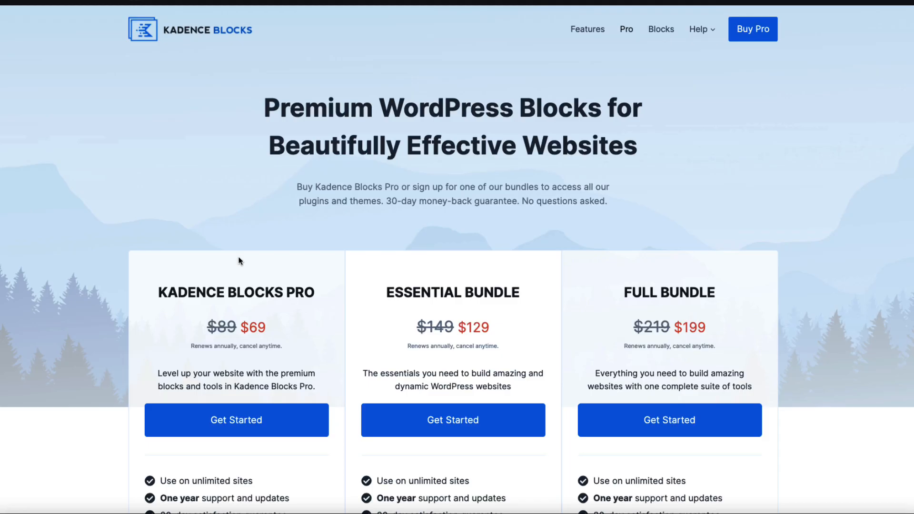
Step: Highlight the Kadence Blocks Pro plan's $69 price and its Dynamic Content feature
scroll(239, 260, "down", 2)
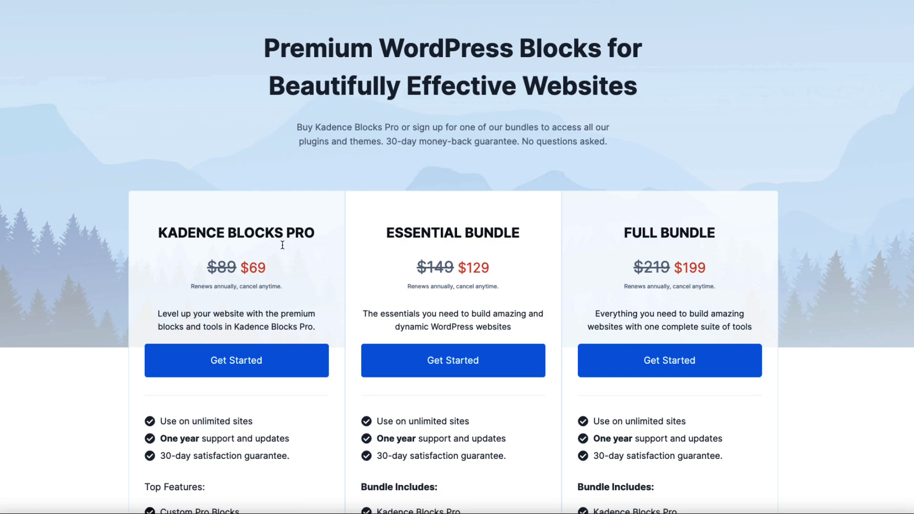
left_click_drag(315, 235, 167, 232)
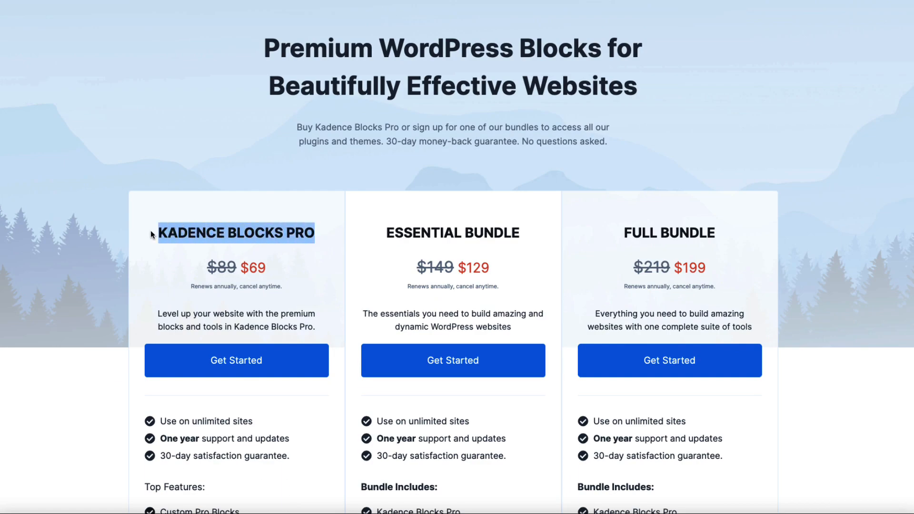
left_click_drag(267, 269, 240, 270)
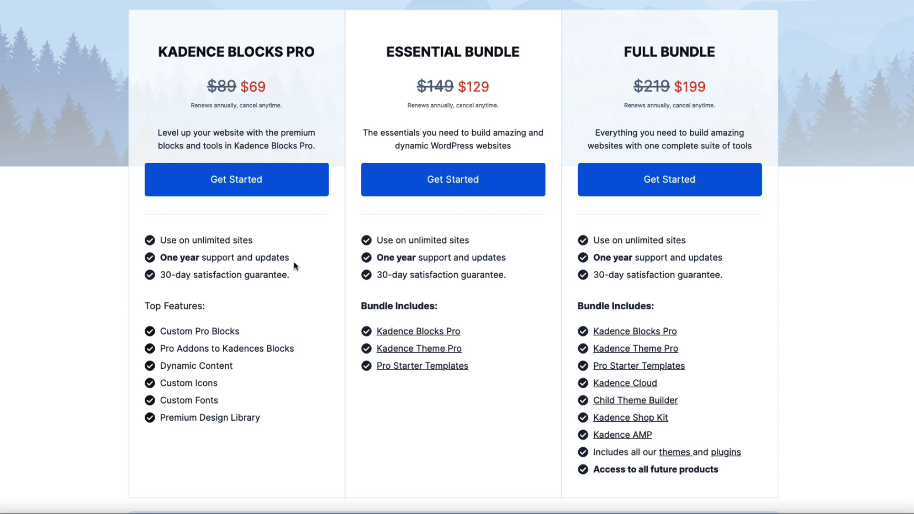
left_click_drag(160, 366, 232, 366)
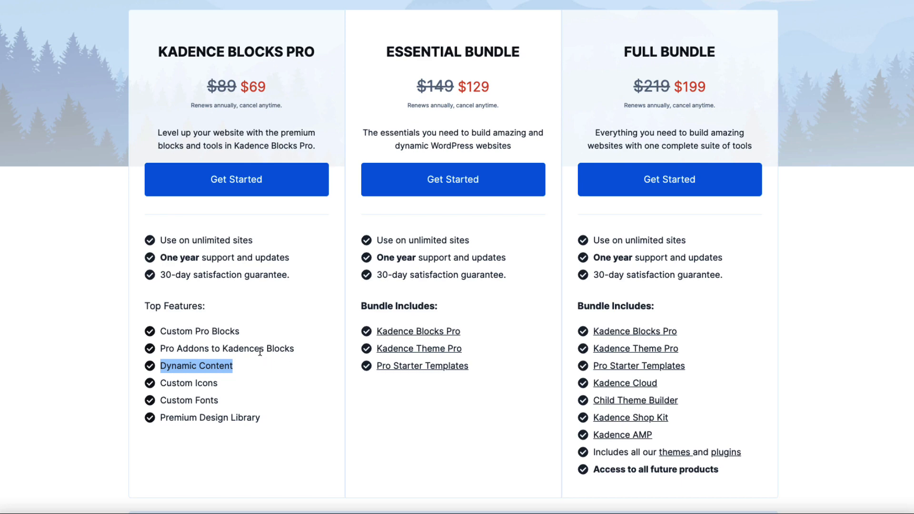
scroll(261, 351, "up", 5)
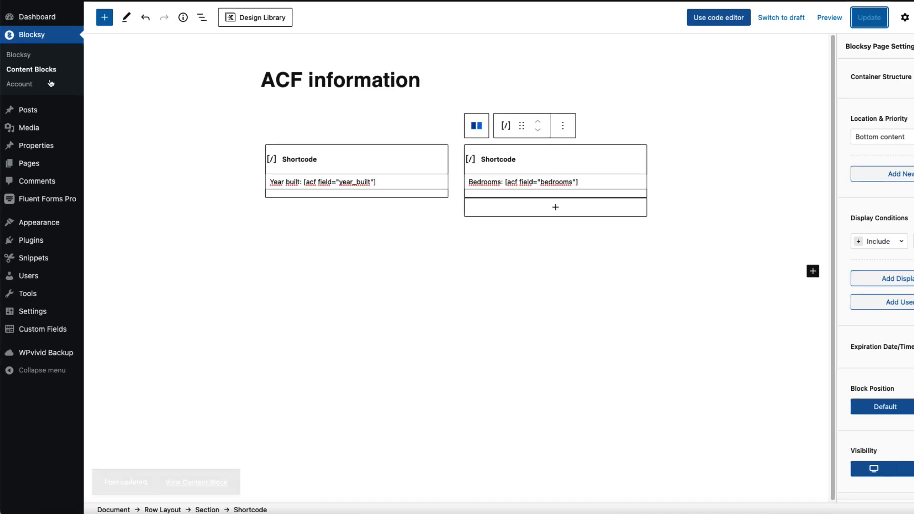
Step: Upload kadence-blocks-pro (1).zip as a new plugin, install it and activate it
mouse_move(55, 241)
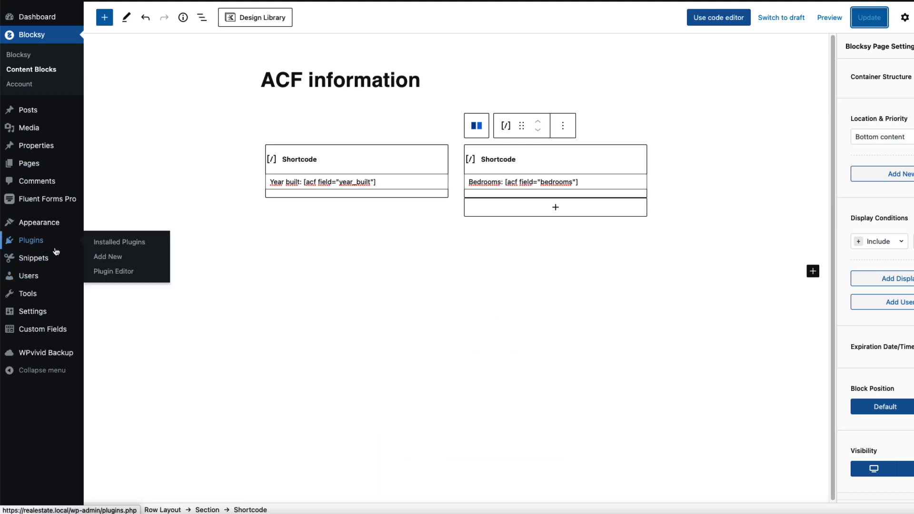
left_click(108, 257)
left_click(187, 23)
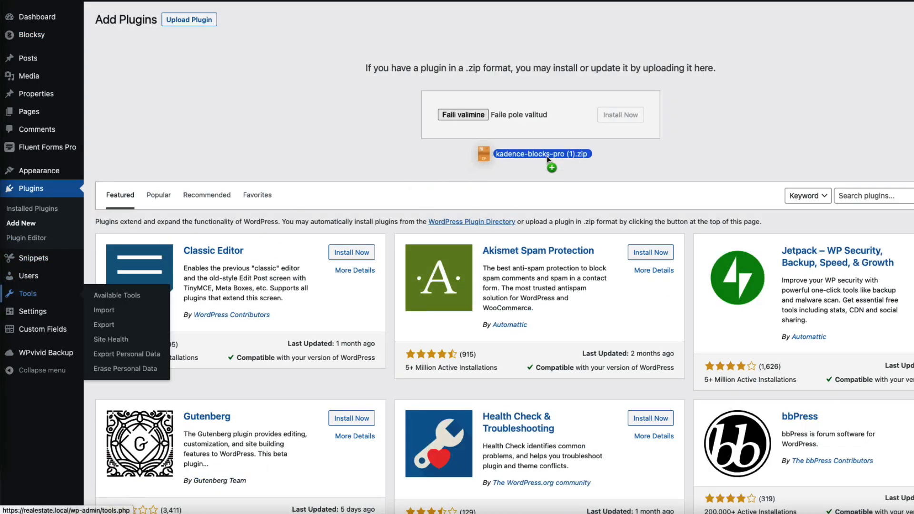
left_click_drag(547, 161, 542, 117)
left_click(616, 117)
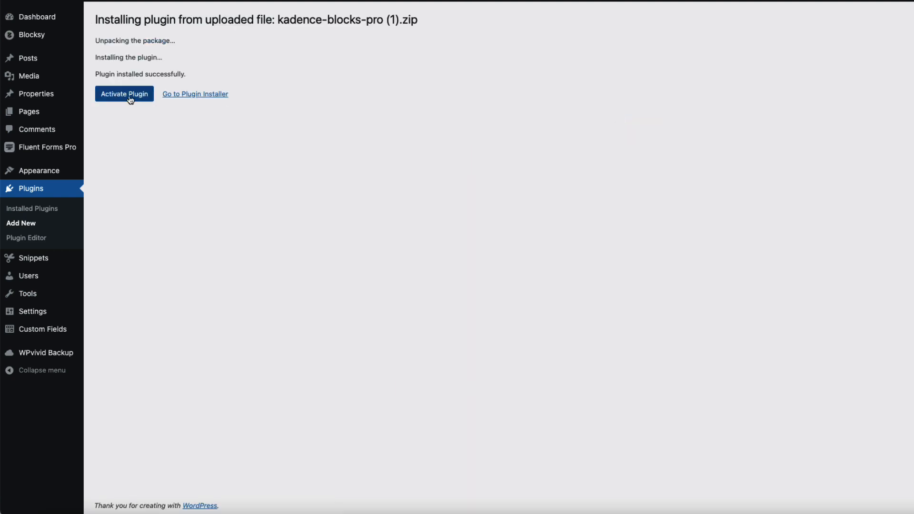
left_click(130, 99)
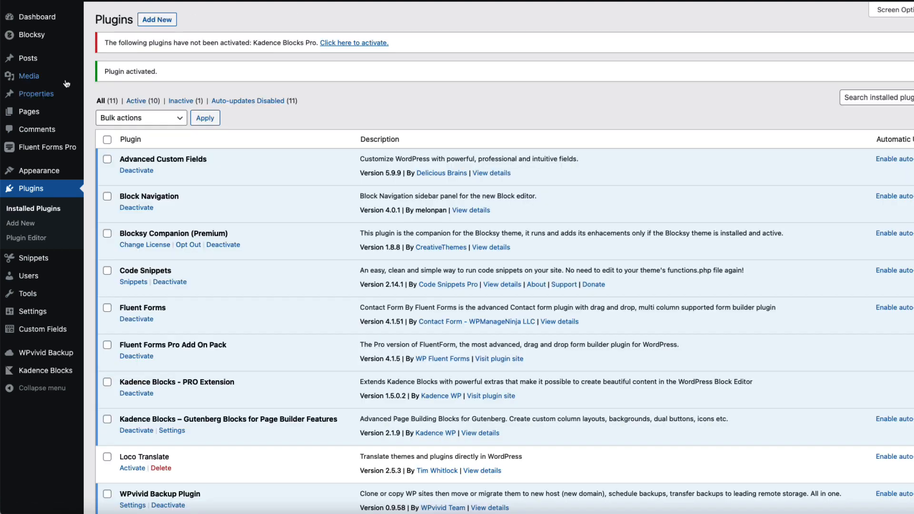
Step: Reopen the ACF information content block from Blocksy Content Blocks
mouse_move(31, 36)
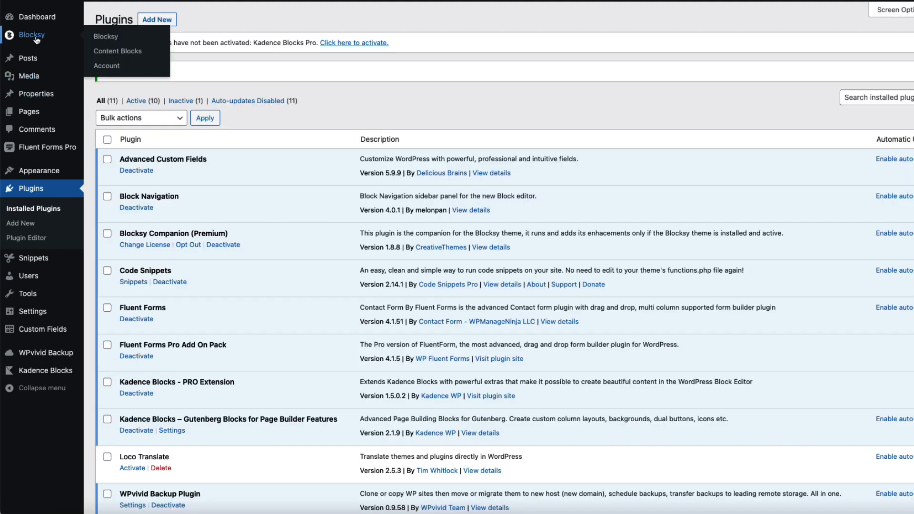
left_click(120, 52)
left_click(150, 129)
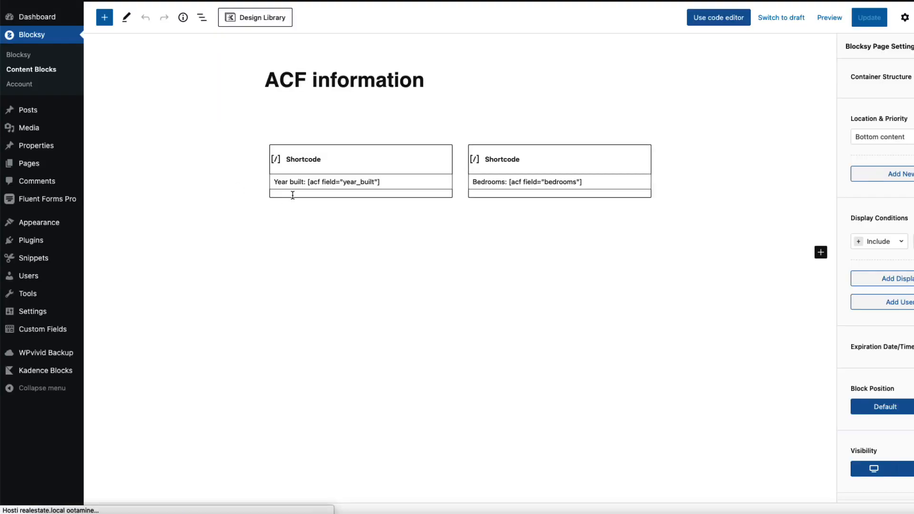
Step: Delete the first shortcode block
left_click(358, 152)
left_click(367, 126)
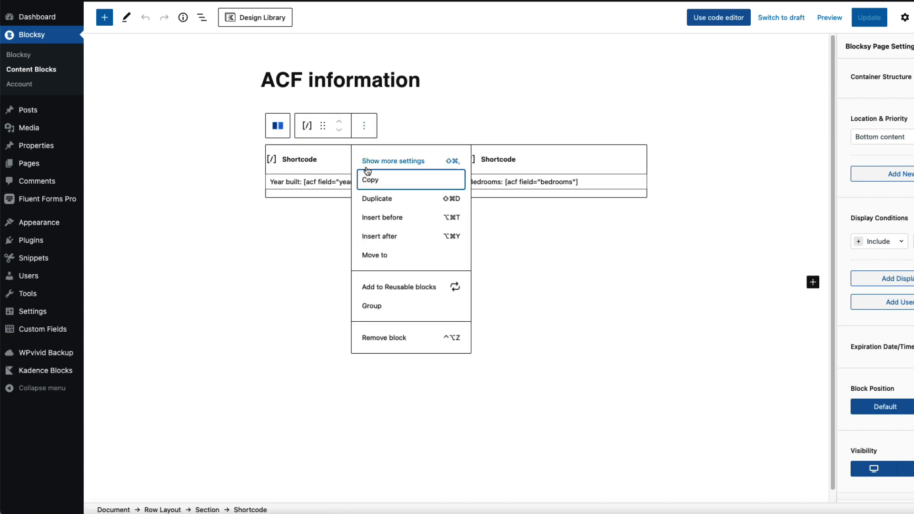
left_click(389, 338)
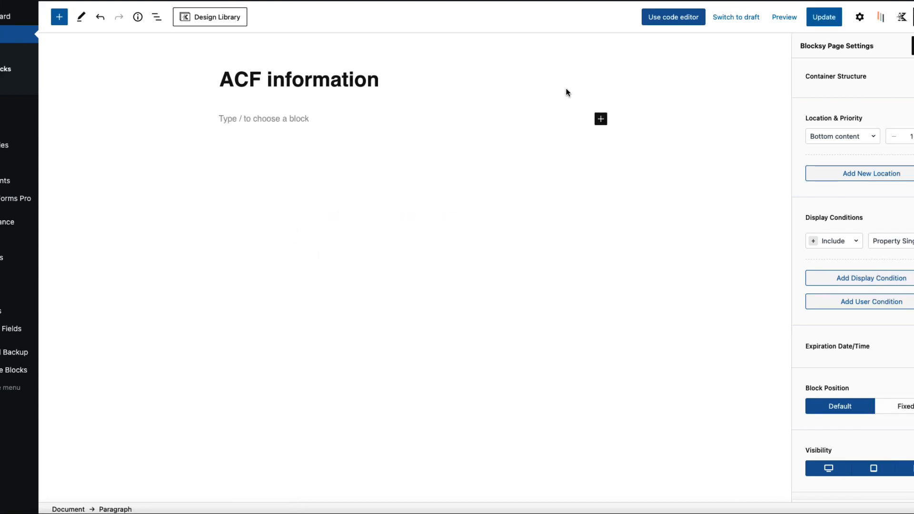
Step: Insert a Row Layout block with five equal columns using /row
type("/row")
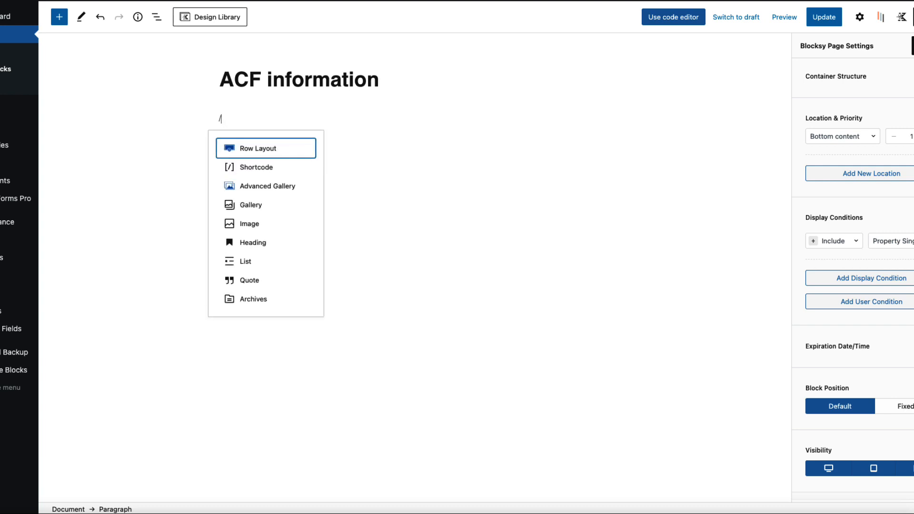
left_click(276, 149)
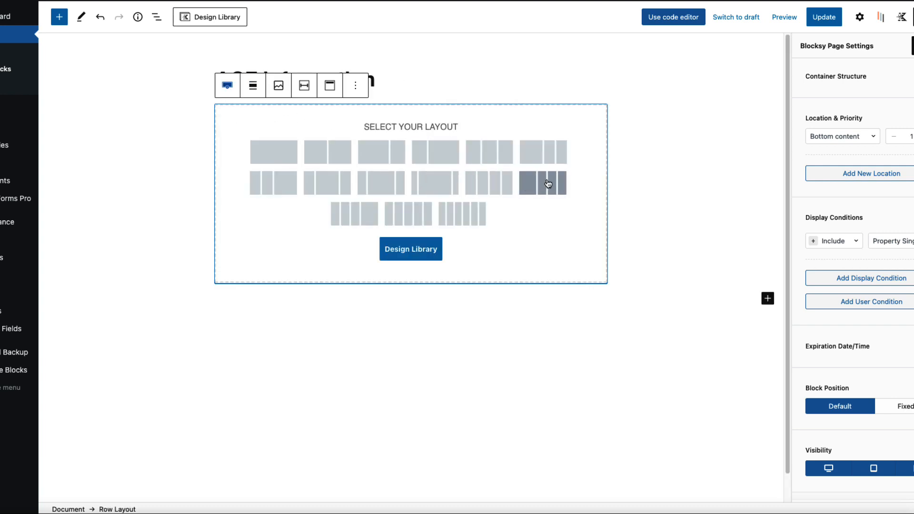
left_click(408, 214)
Step: Add an Icon List block to the row's first column
left_click(257, 153)
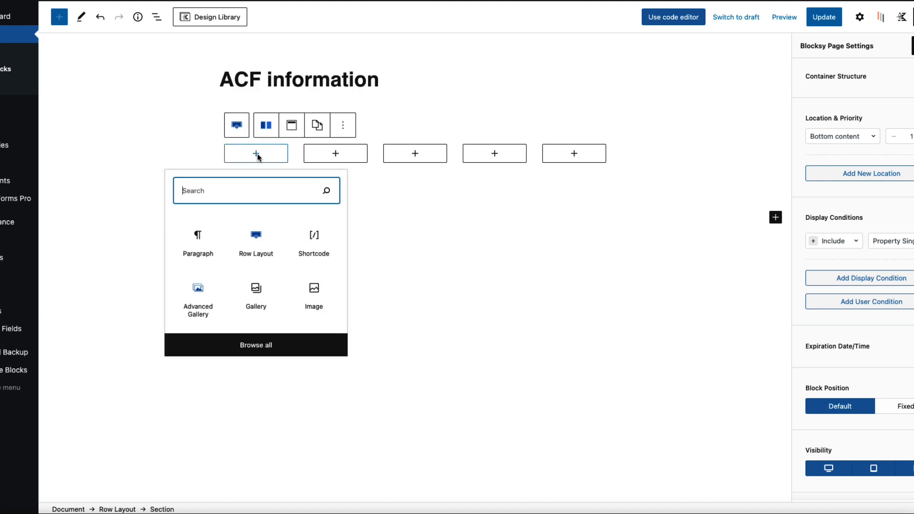
type("ico")
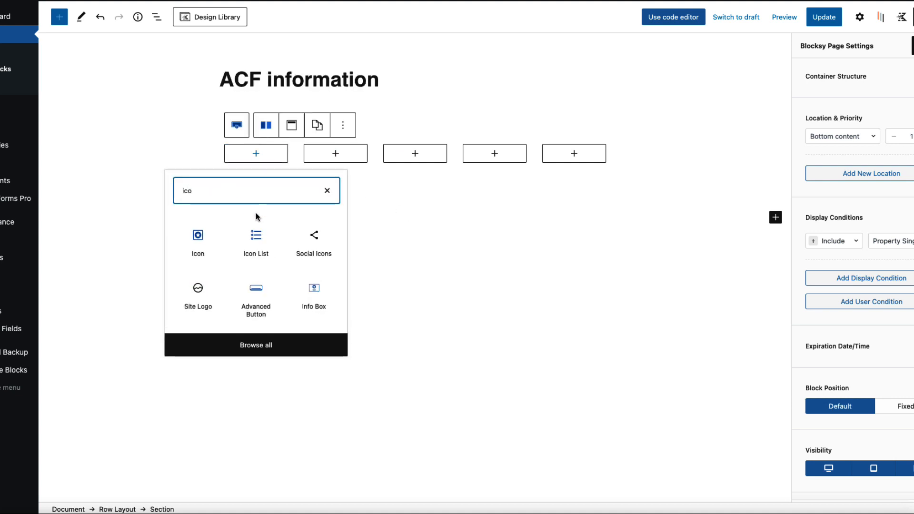
left_click(257, 242)
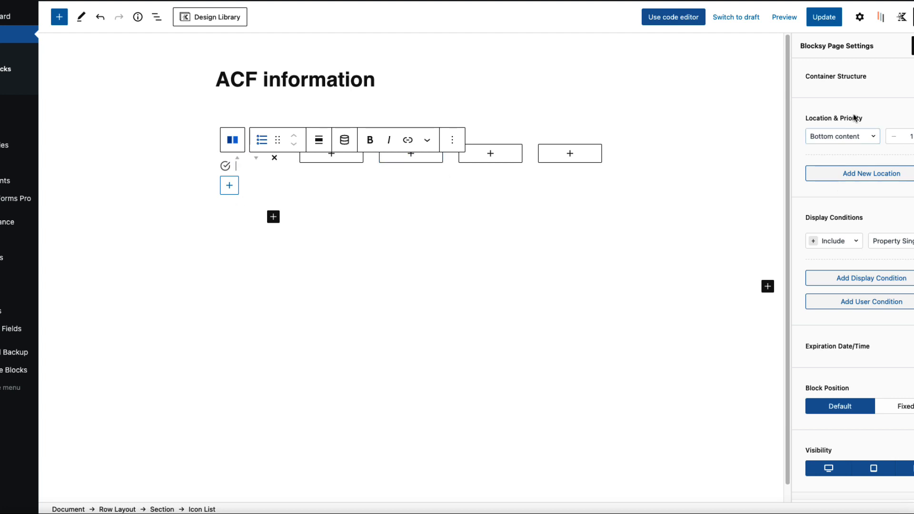
Step: Give the first icon list item the bed icon
left_click(860, 17)
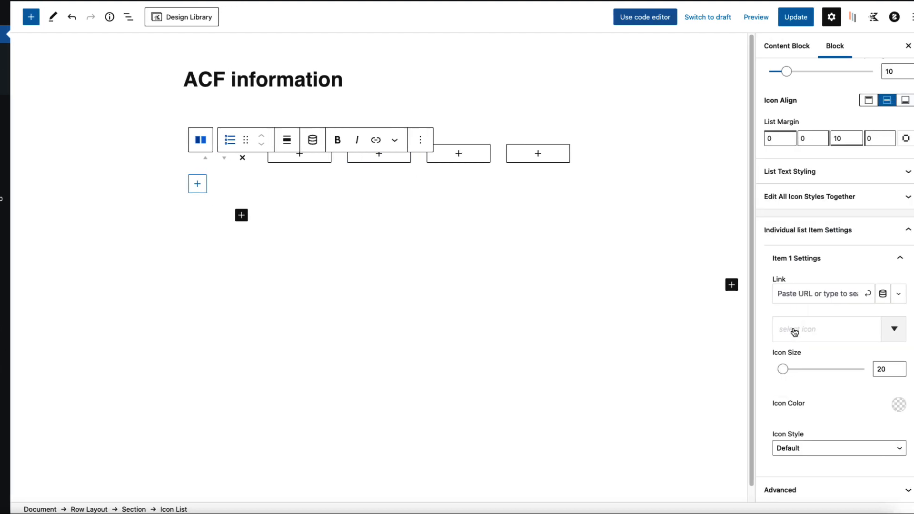
left_click(795, 331)
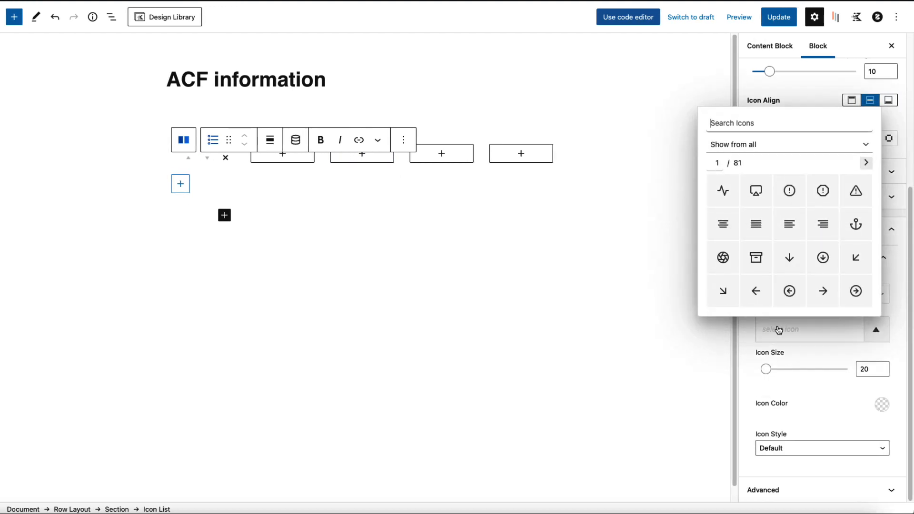
type("bed")
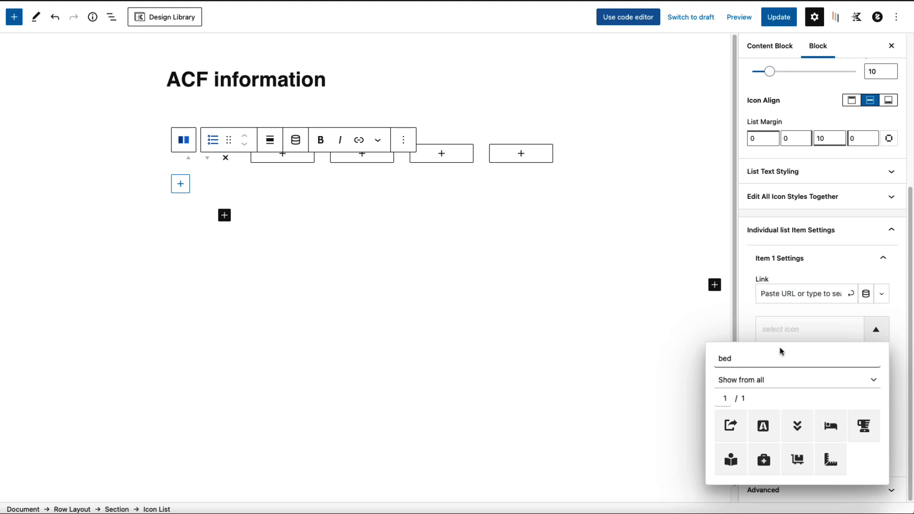
left_click(831, 431)
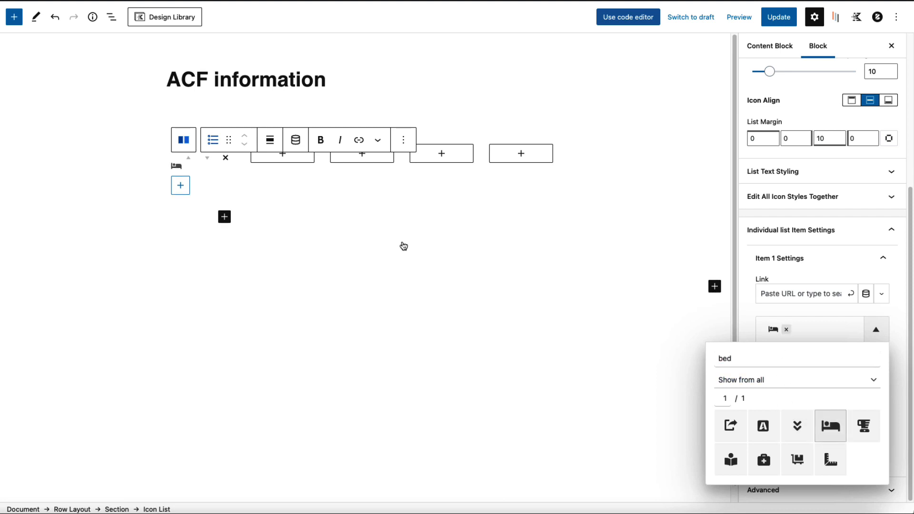
Step: Make the item's text dynamic from the Post Custom Field 'Bedrooms'
left_click(295, 143)
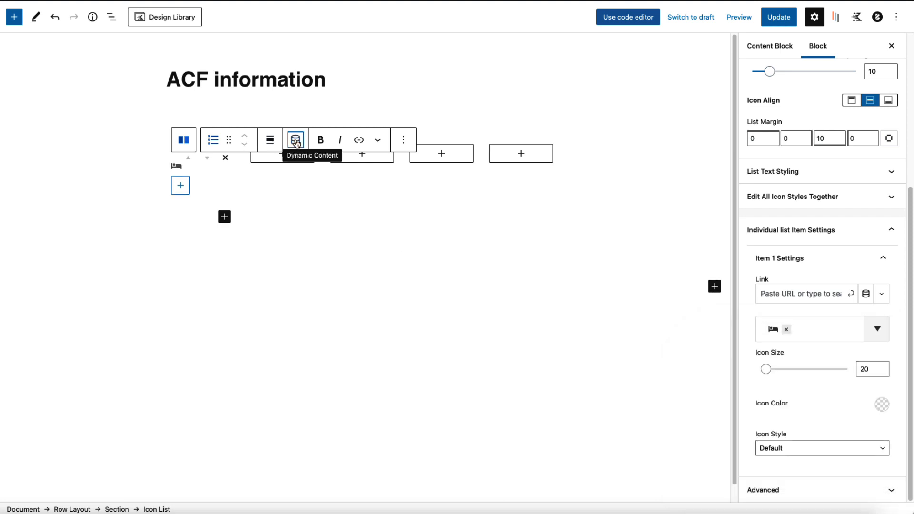
left_click(347, 70)
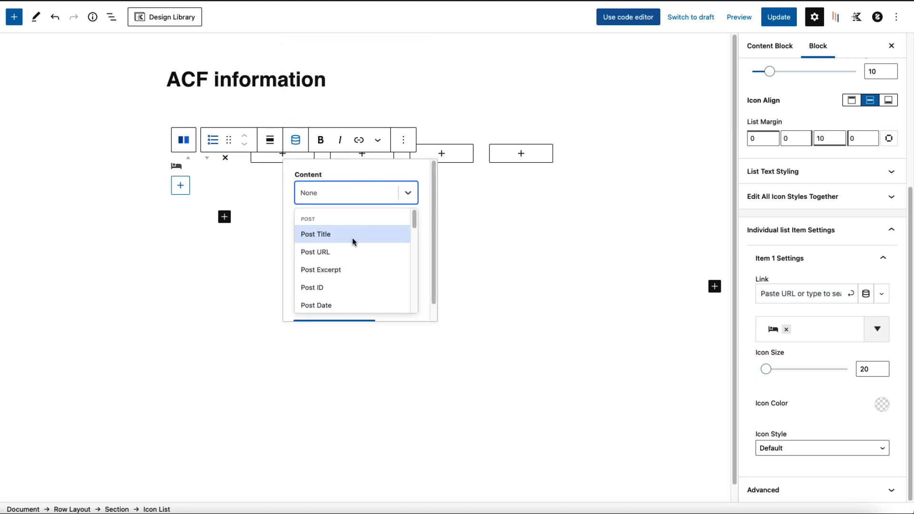
scroll(350, 242, "down", 4)
left_click(338, 281)
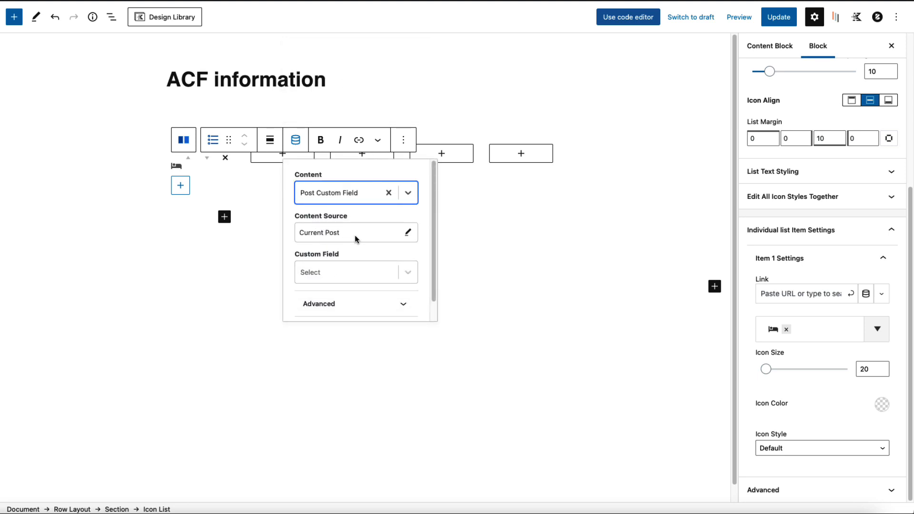
scroll(357, 240, "down", 1)
left_click(358, 257)
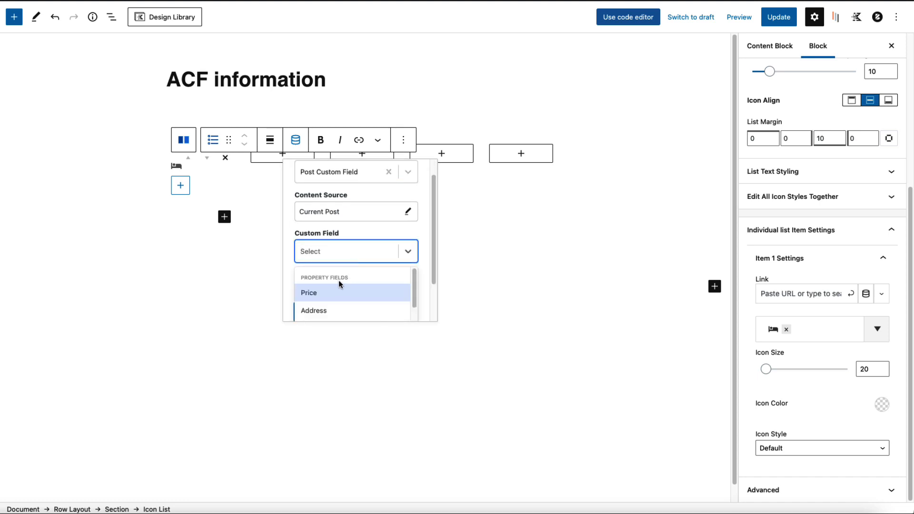
scroll(339, 282, "down", 4)
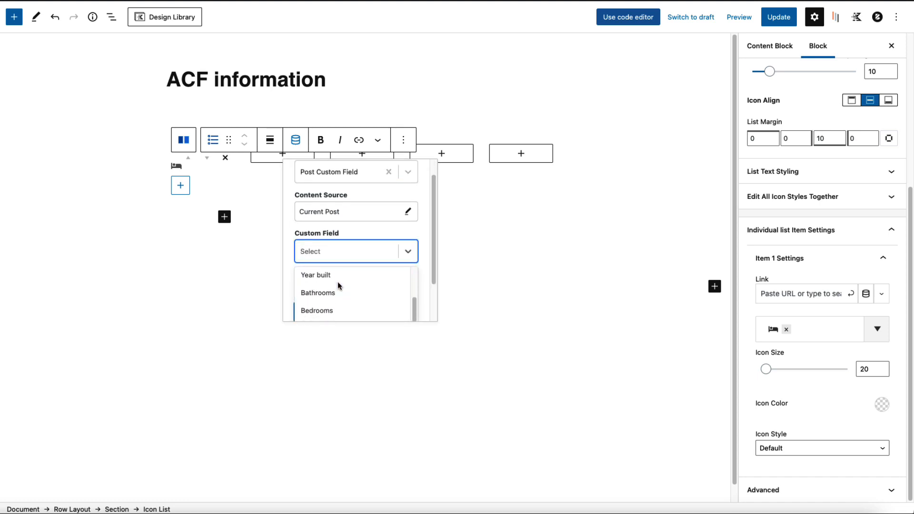
left_click(330, 311)
Step: Set the fallback content to N/A, apply the dynamic content, and add a paragraph below
left_click(391, 283)
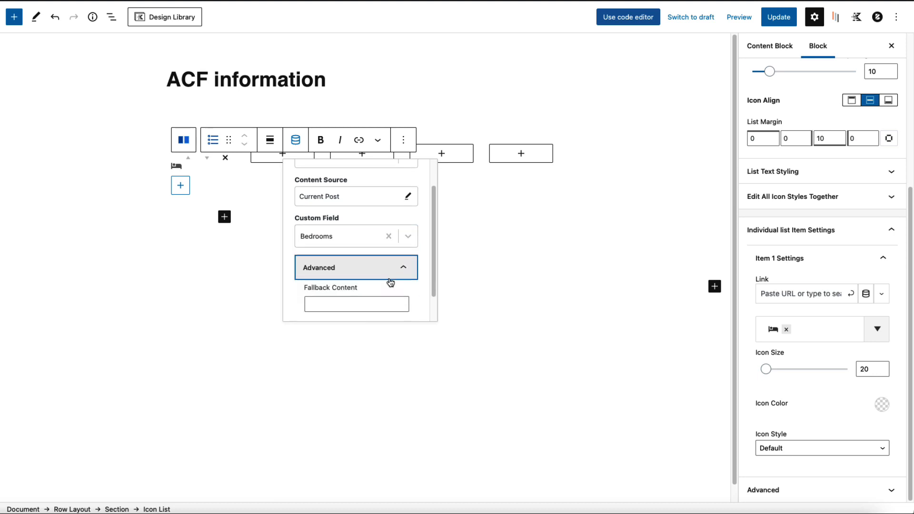
scroll(381, 279, "down", 1)
left_click(374, 274)
type("N/A")
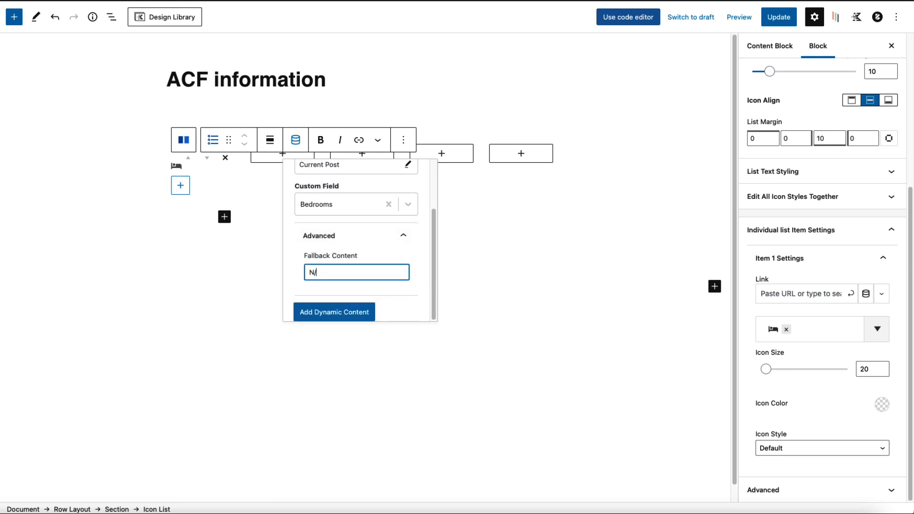
left_click(332, 314)
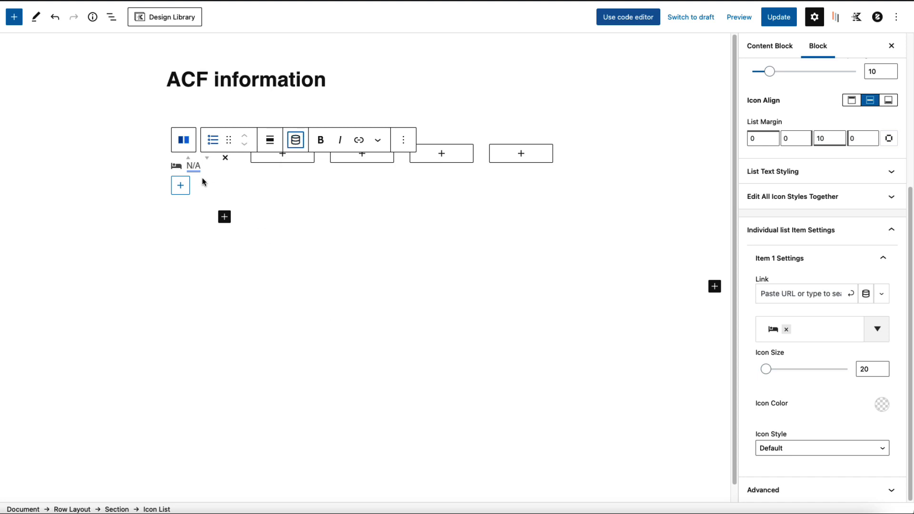
left_click(221, 218)
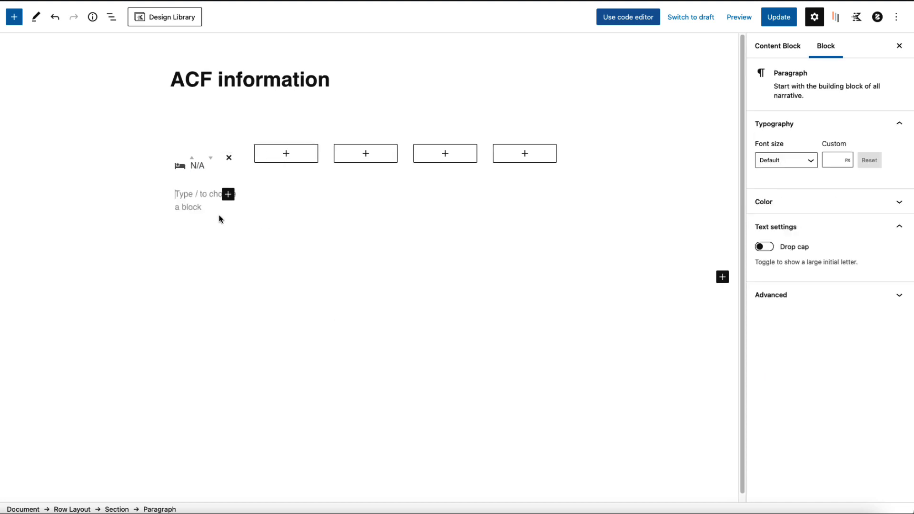
Step: Write 'Bedrooms' in the new paragraph and centre-align it
type("Bedrooms")
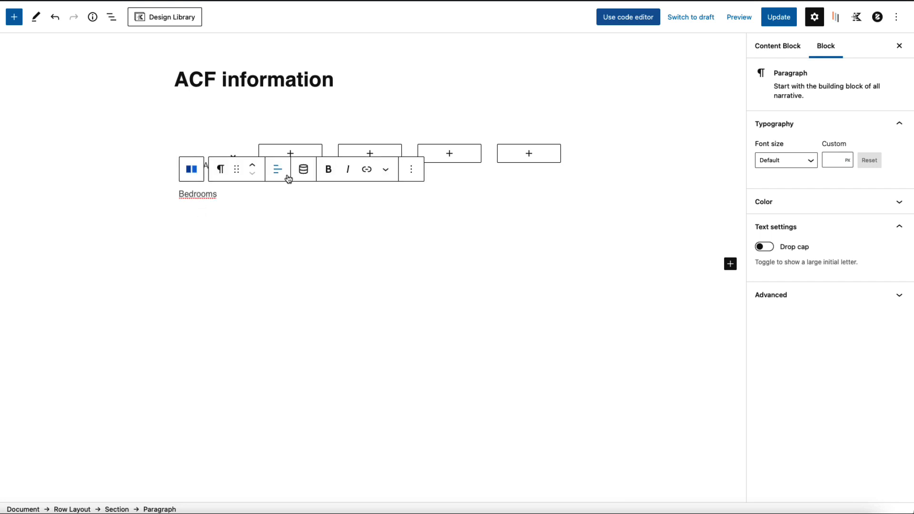
left_click(278, 169)
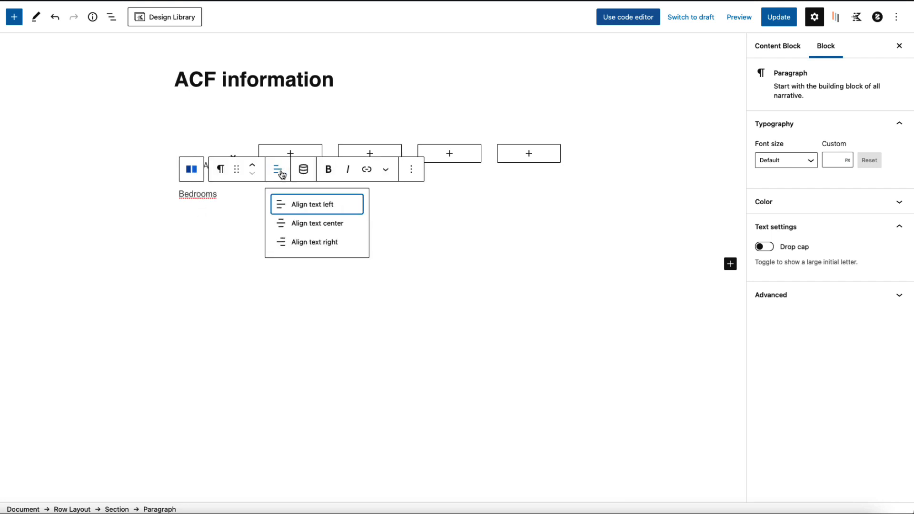
left_click(312, 224)
Step: Reselect the N/A icon list and close its dynamic content popover
left_click(192, 169)
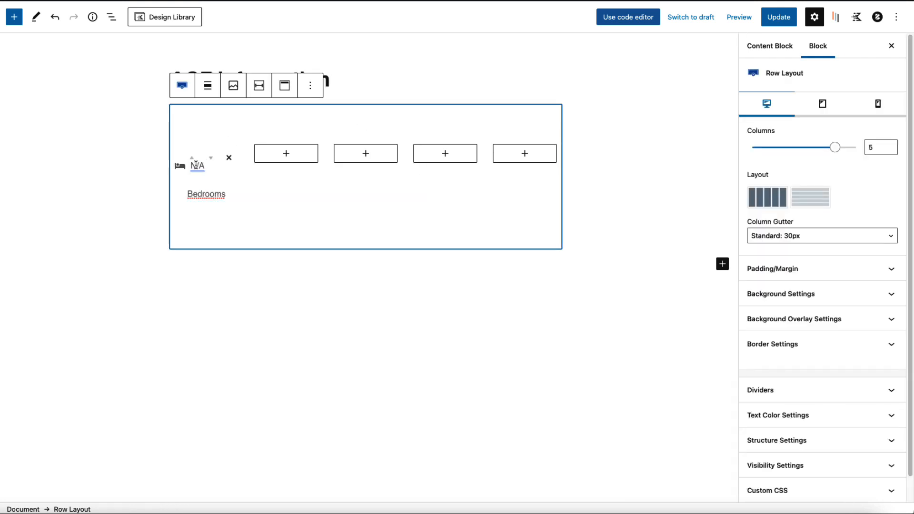
left_click(196, 165)
left_click(829, 154)
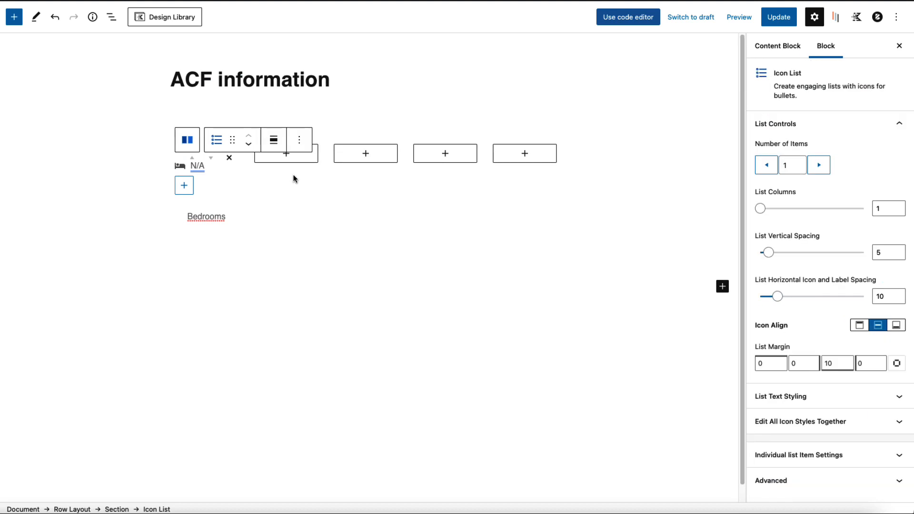
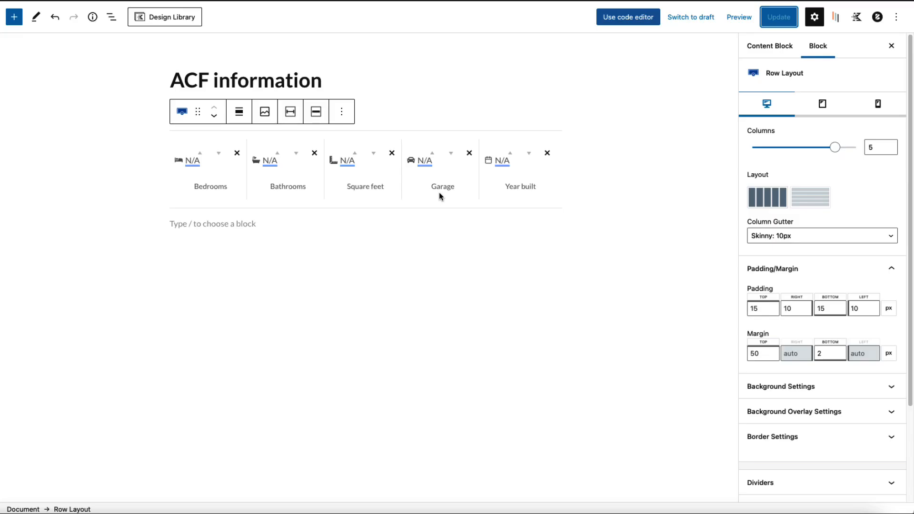
Step: Paste the two-column Garage size/Bedrooms row, add 'sq/ft' after Garage size, and update
mouse_move(289, 174)
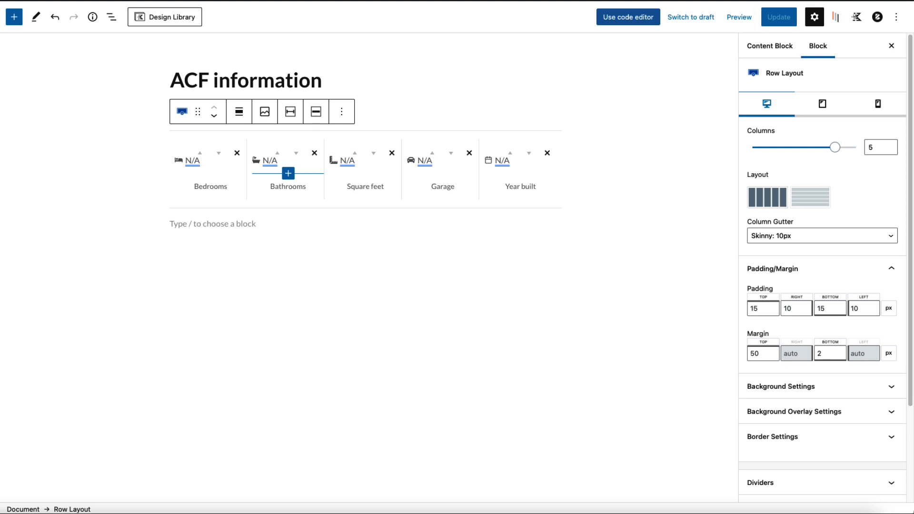
left_click(221, 224)
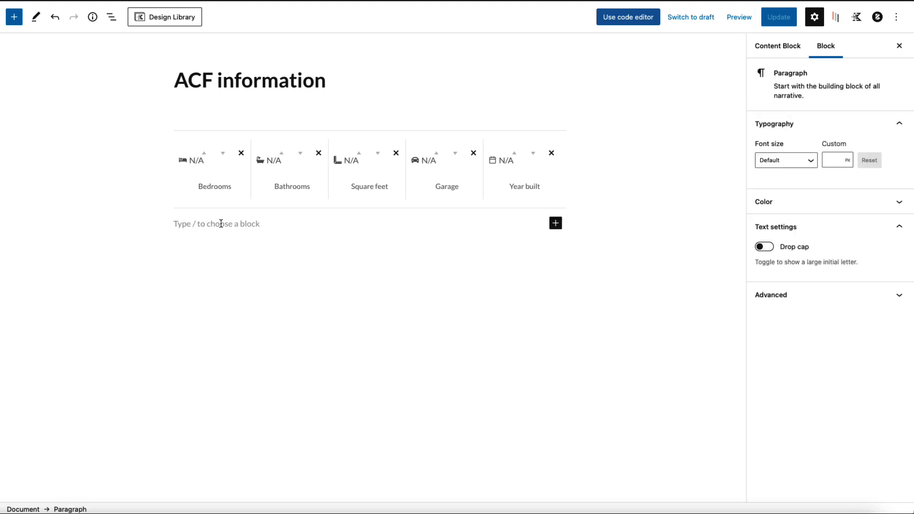
key("ctrl+v")
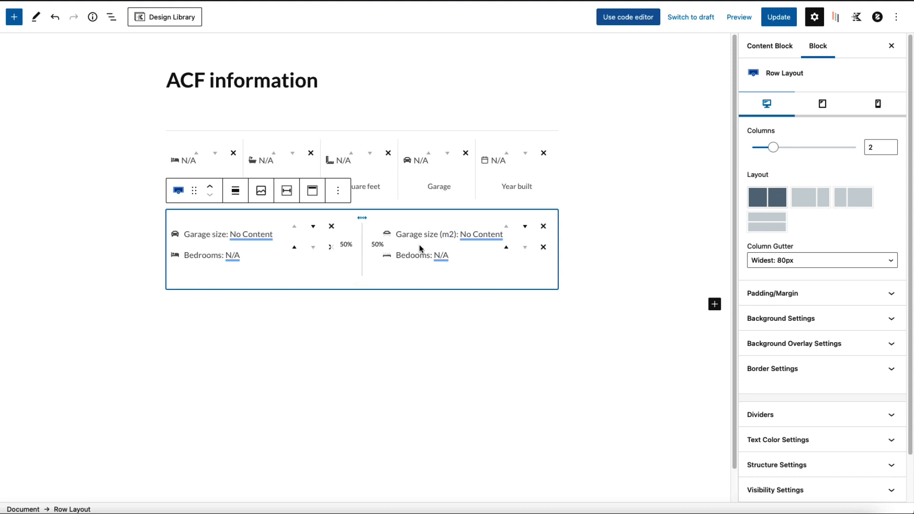
left_click(777, 20)
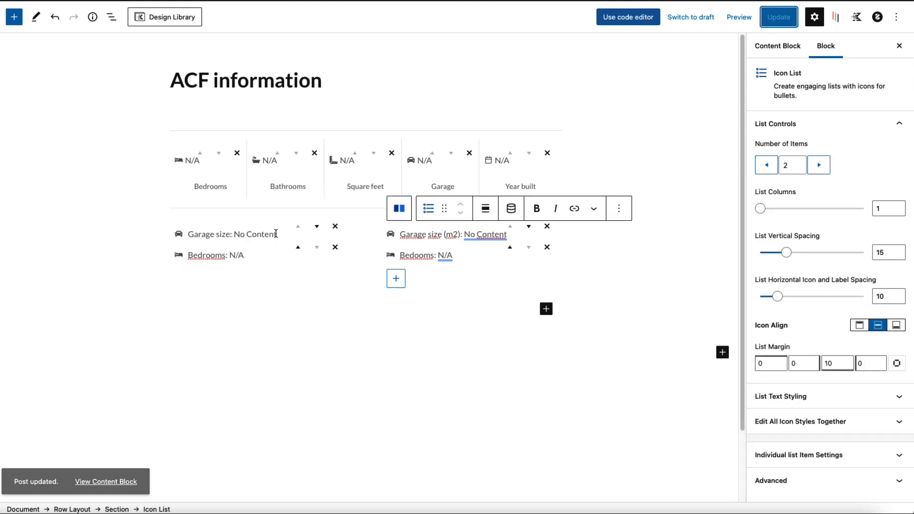
left_click(272, 234)
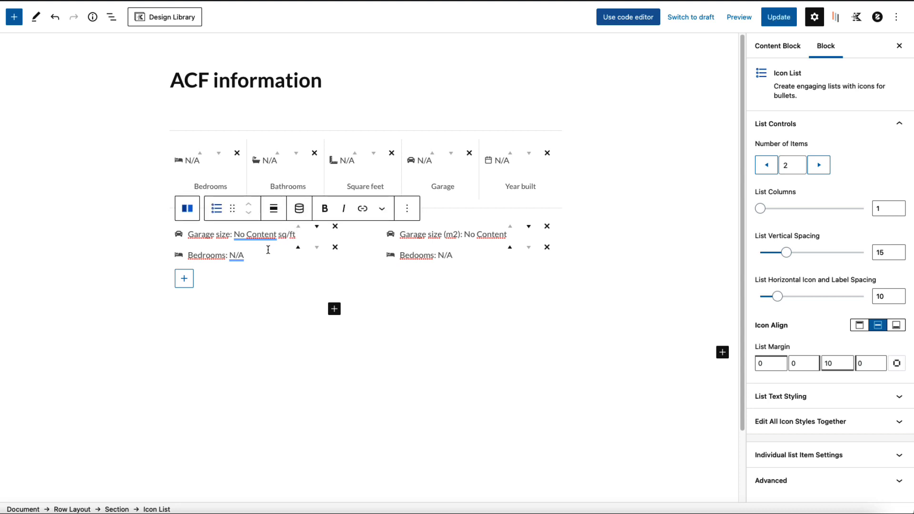
left_click(779, 17)
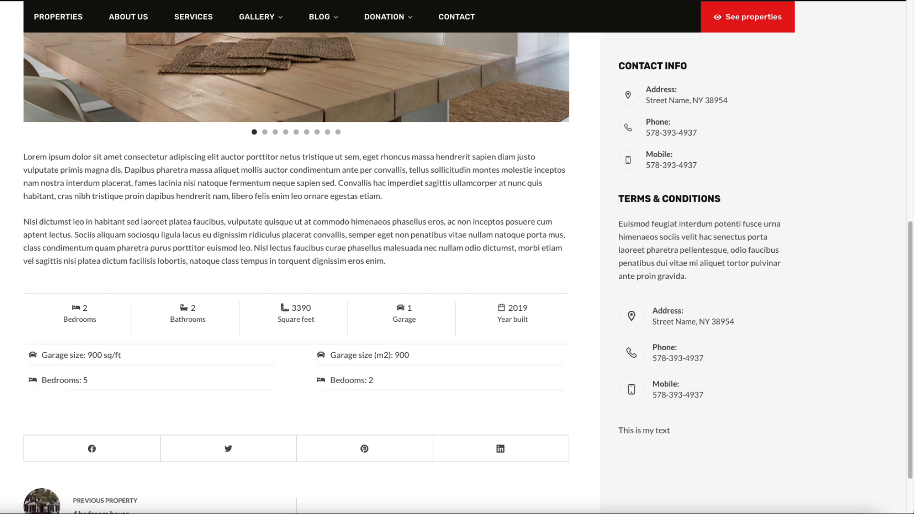
Step: Scroll the live 2 bedroom apartment property page back to its top
scroll(296, 267, "down", 2)
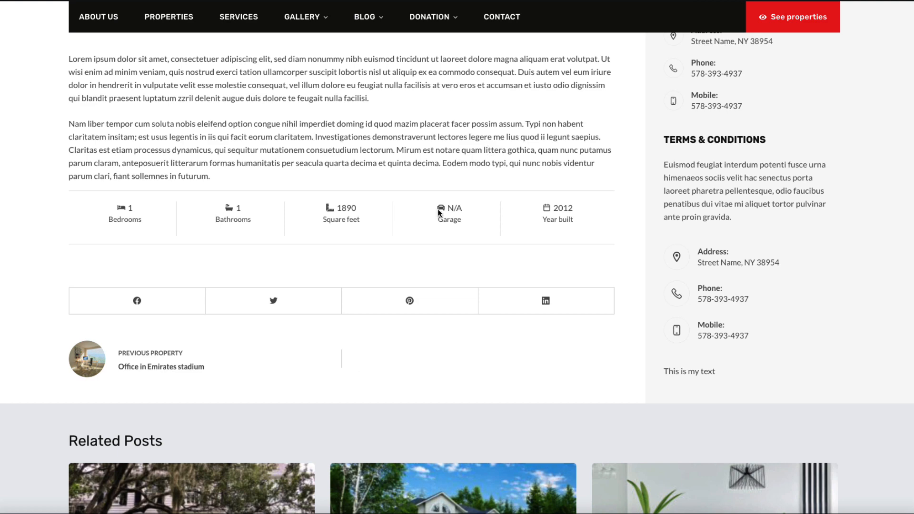
scroll(436, 199, "up", 3)
scroll(423, 211, "up", 10)
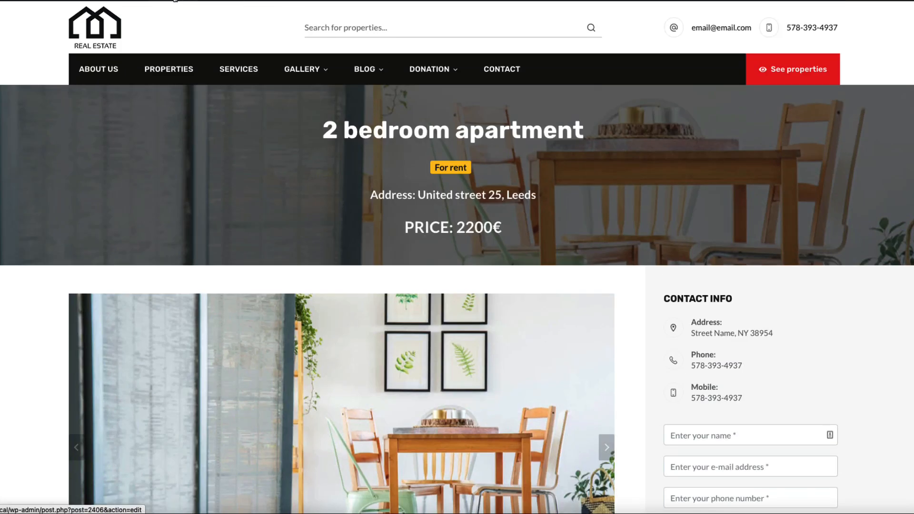
Step: Edit the 2 bedroom apartment, collapse the Listings box and add a paragraph after the description
left_click(175, 0)
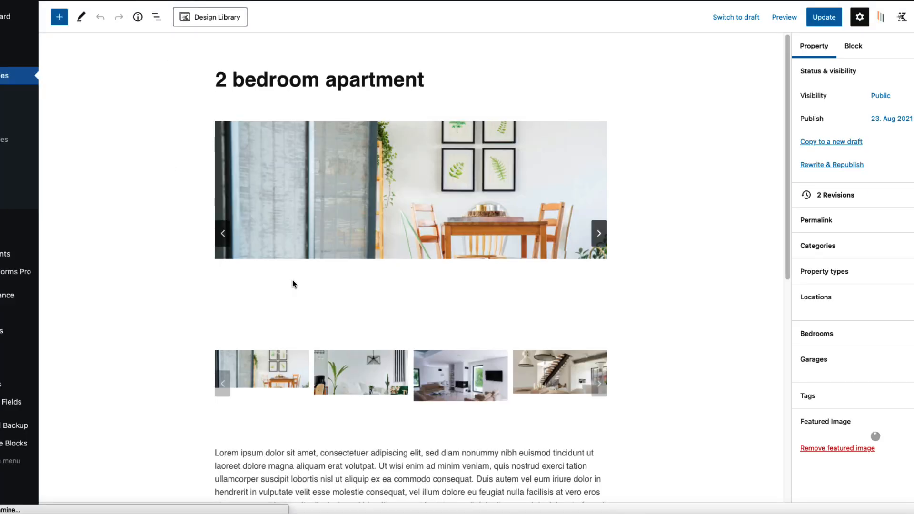
left_click(374, 208)
scroll(421, 292, "down", 6)
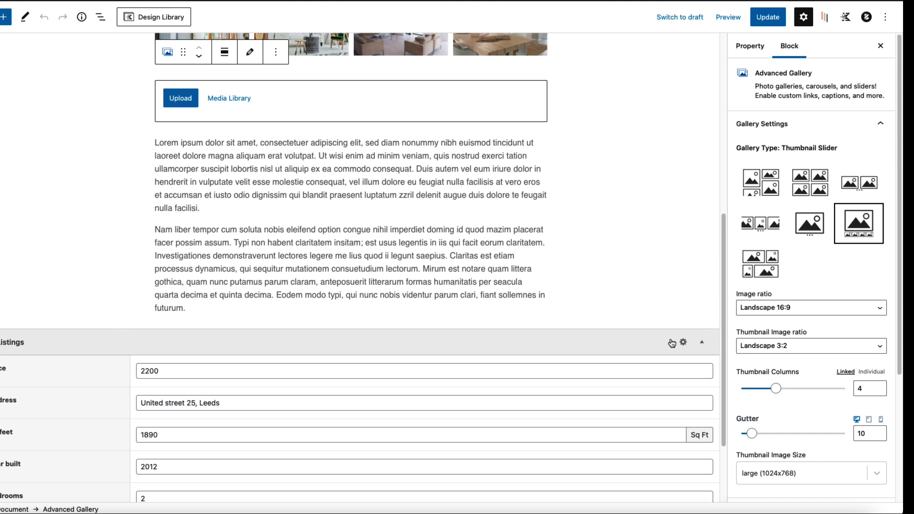
left_click(703, 346)
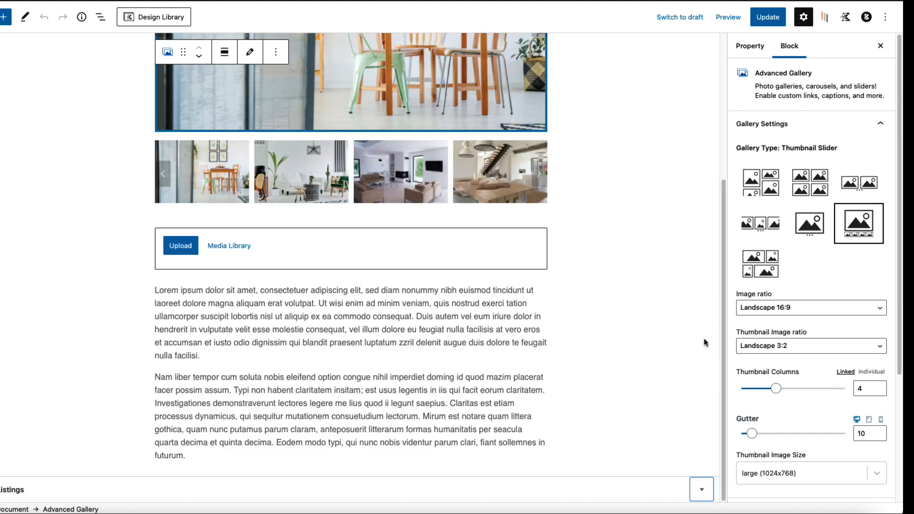
left_click(222, 453)
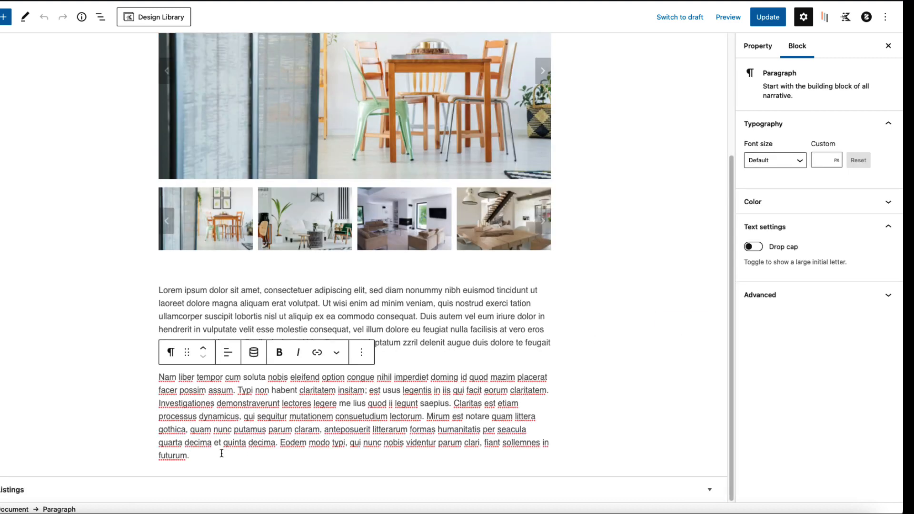
key("Return")
Step: Insert an equal two-column Row Layout with an Icon List in the left column
type("/")
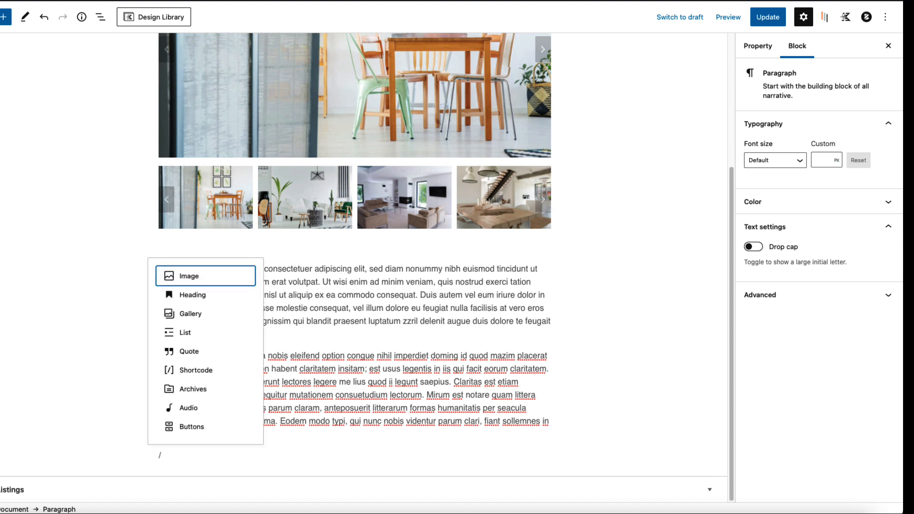
type("row")
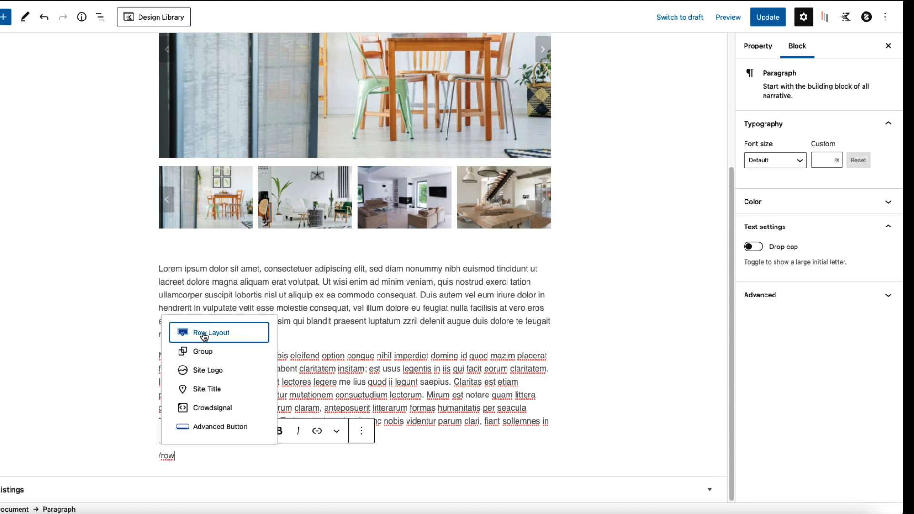
left_click(204, 337)
left_click(259, 376)
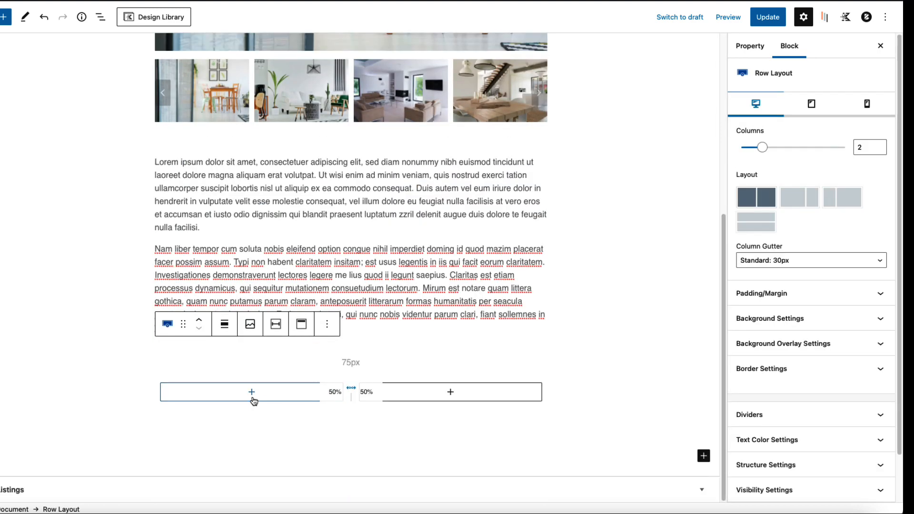
left_click(253, 393)
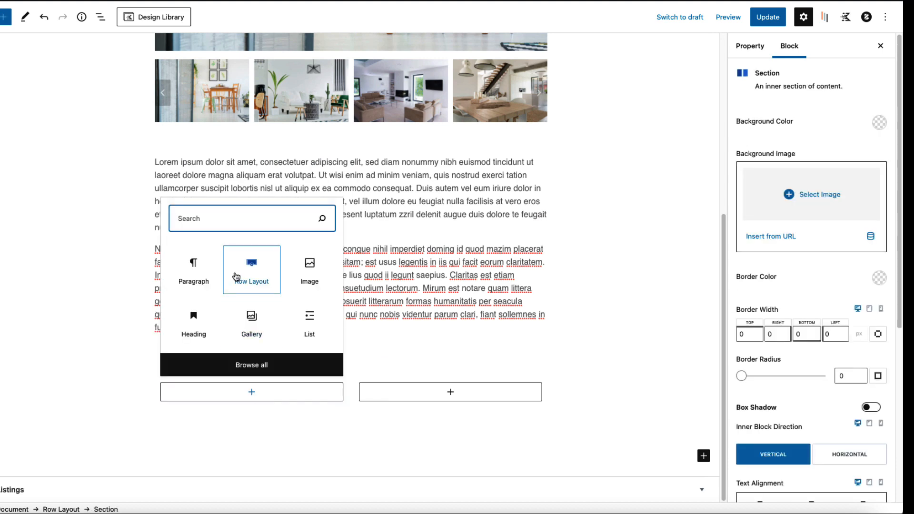
type("ico")
left_click(238, 270)
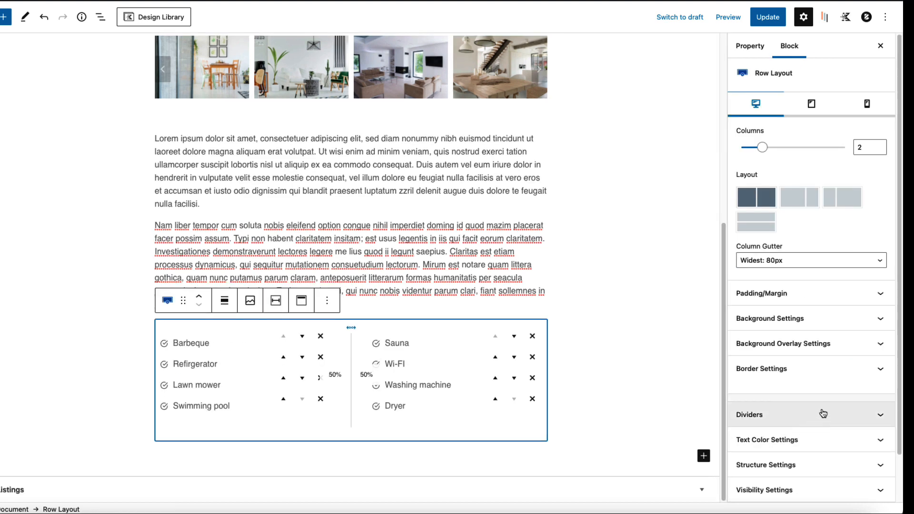
Step: Add a 'FEATURES' advanced heading above the amenity lists and save
left_click(227, 308)
key("Return")
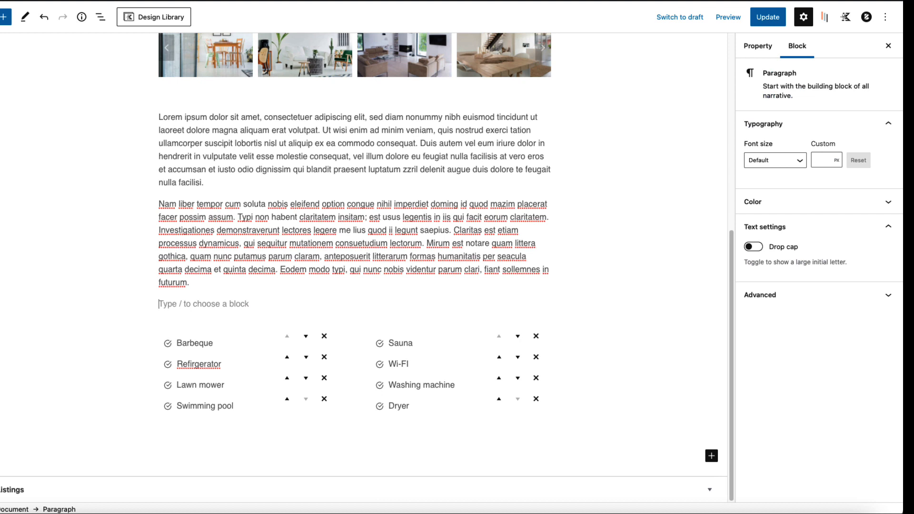
type("/hea")
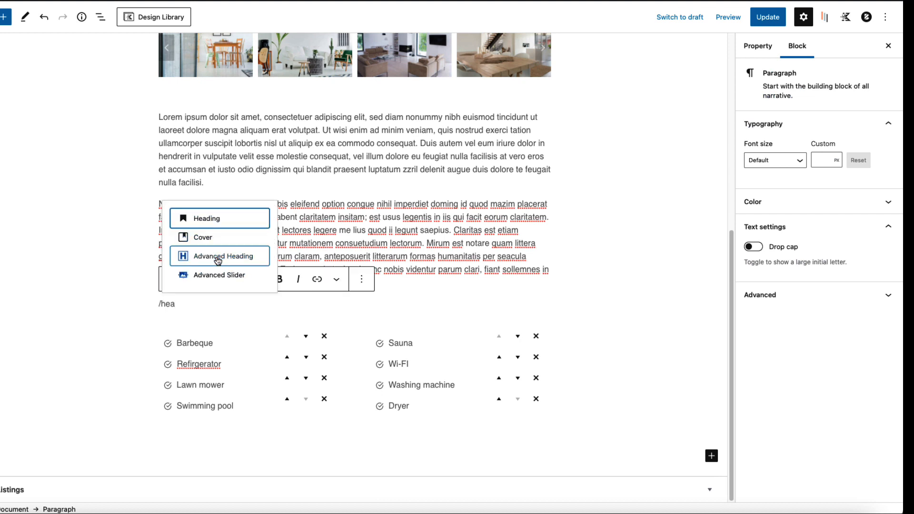
left_click(215, 256)
type("FEATURES")
key("ctrl+s")
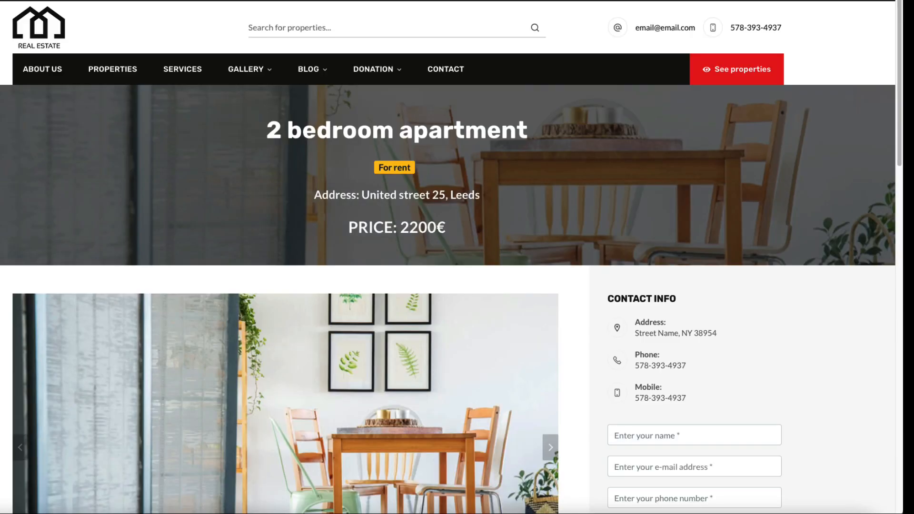
scroll(258, 219, "down", 10)
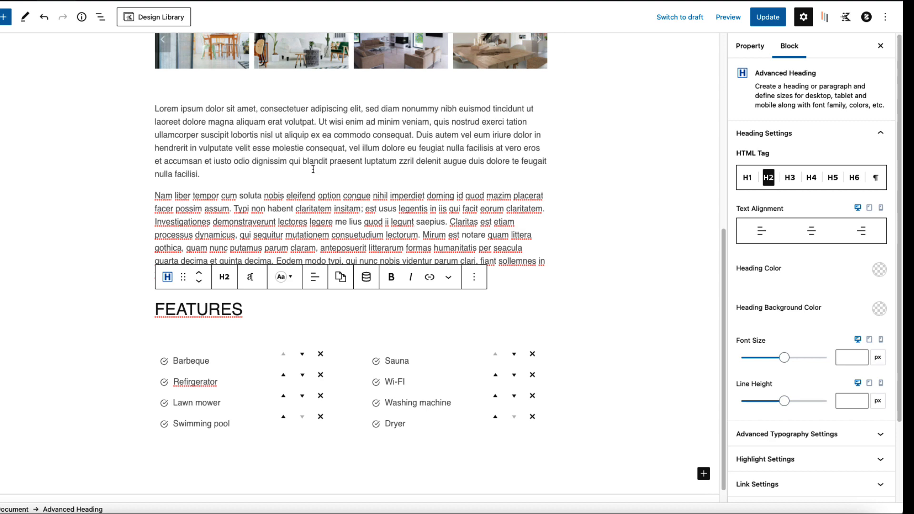
scroll(313, 170, "up", 6)
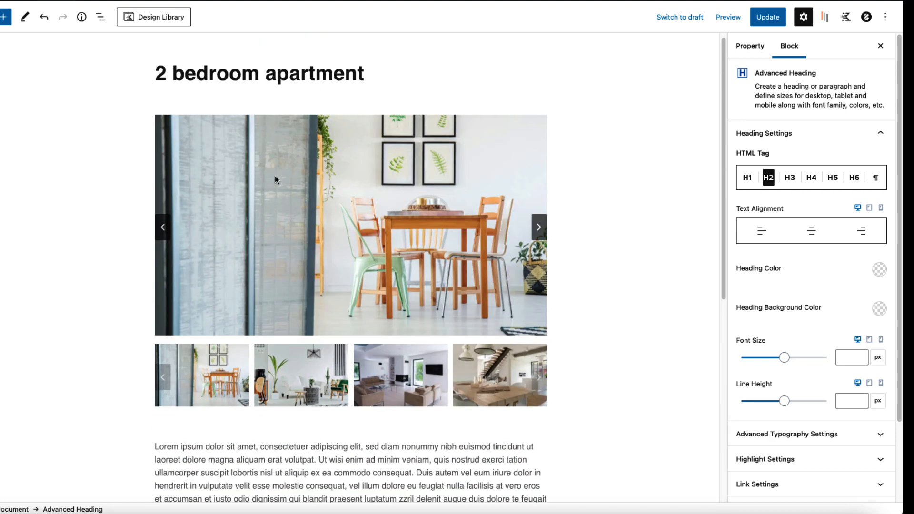
Step: Group the gallery, description paragraphs and features blocks together
left_click(270, 173)
scroll(239, 181, "down", 5)
triple_click(303, 329)
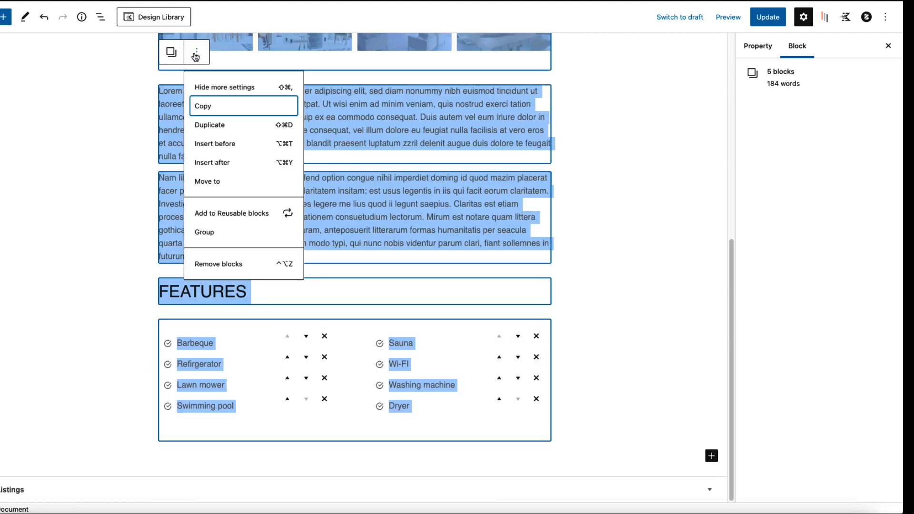
left_click(208, 232)
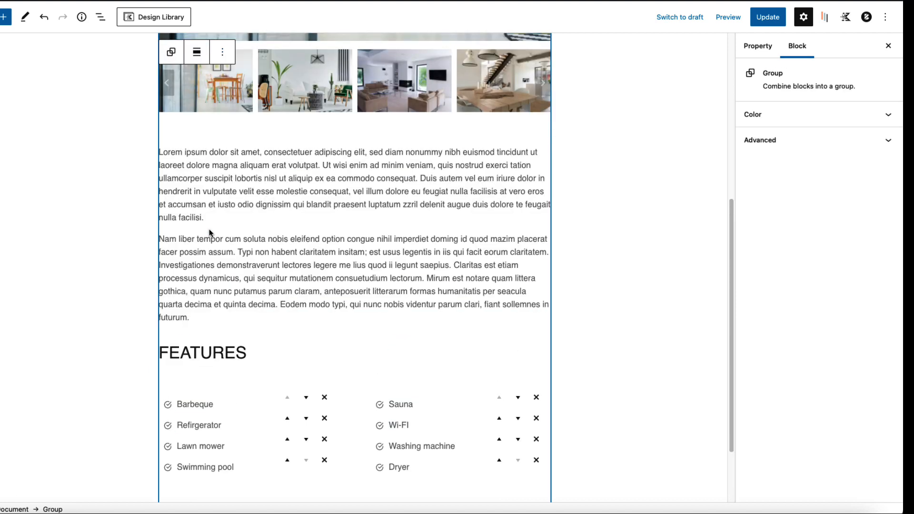
Step: Save the group as reusable block 'Propery group', convert it back to regular blocks, and update
left_click(222, 54)
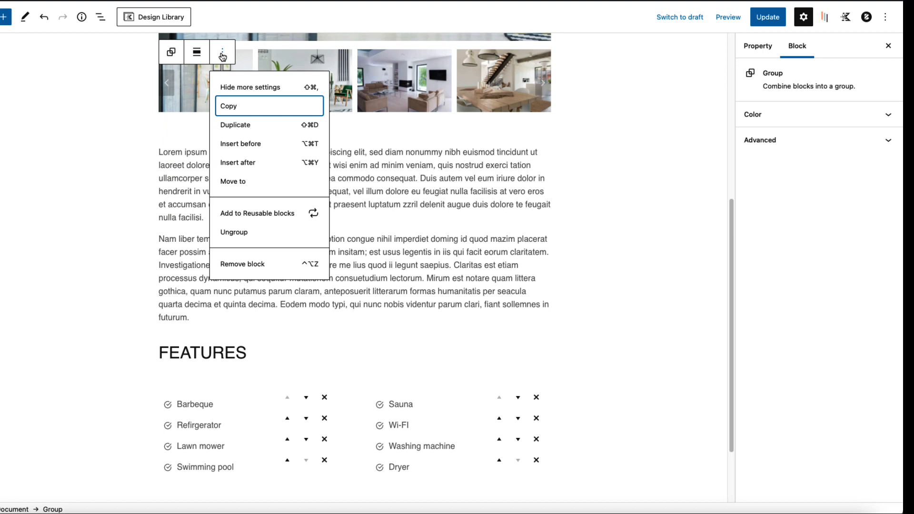
left_click(247, 215)
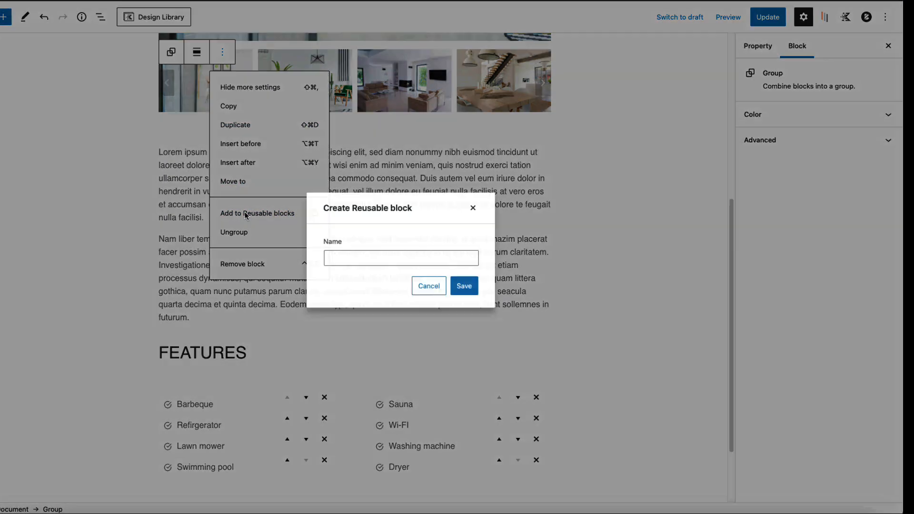
left_click(357, 259)
type("Propery group")
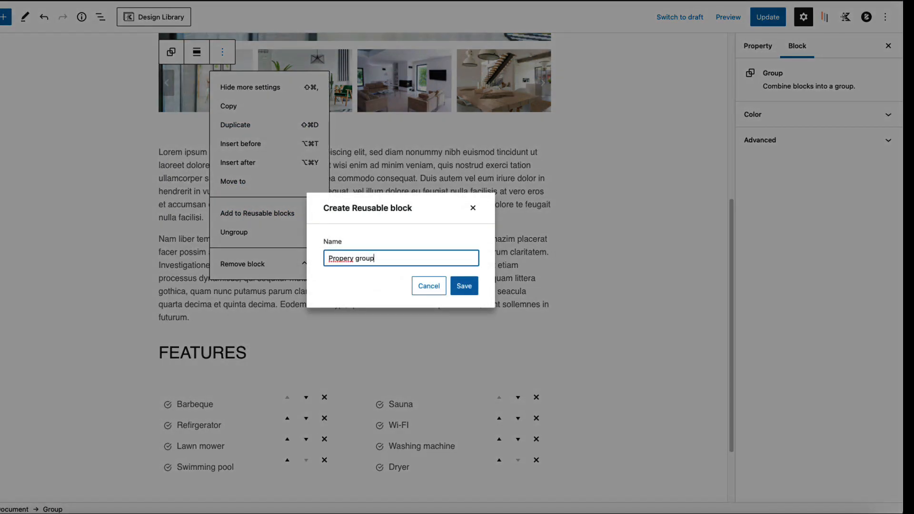
left_click(464, 286)
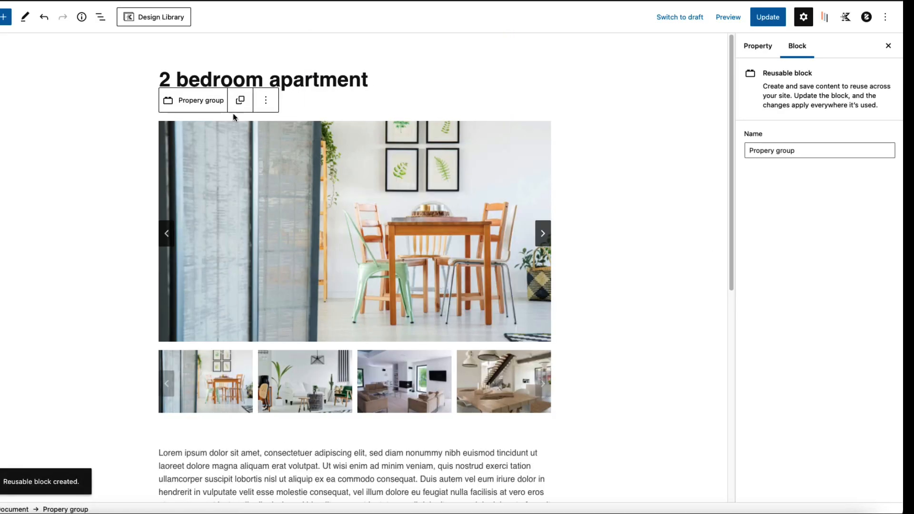
left_click(241, 101)
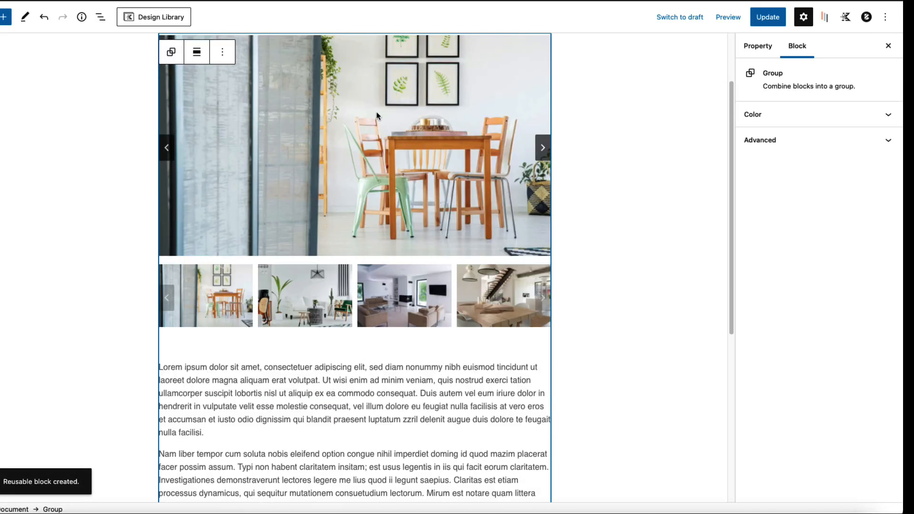
left_click(768, 18)
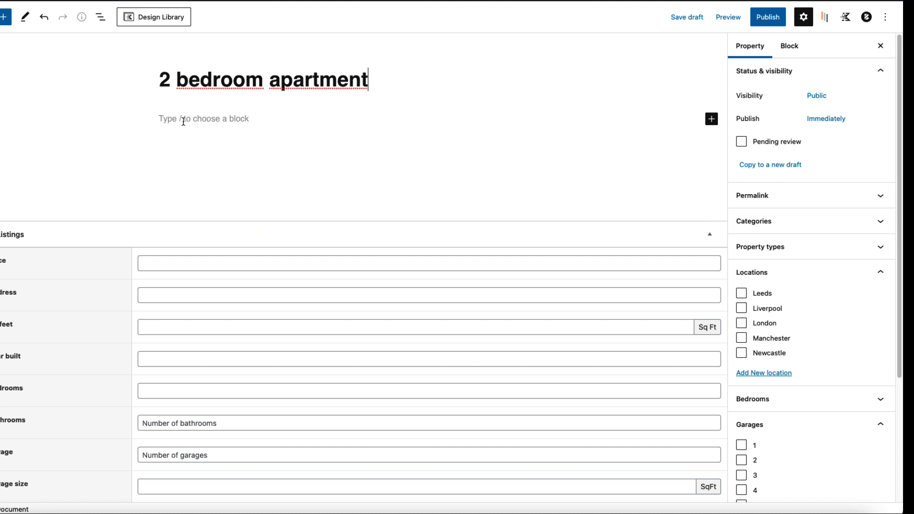
Step: Insert the Propery group block via /pro, convert to regular blocks, and edit the gallery's 12 images
left_click(183, 121)
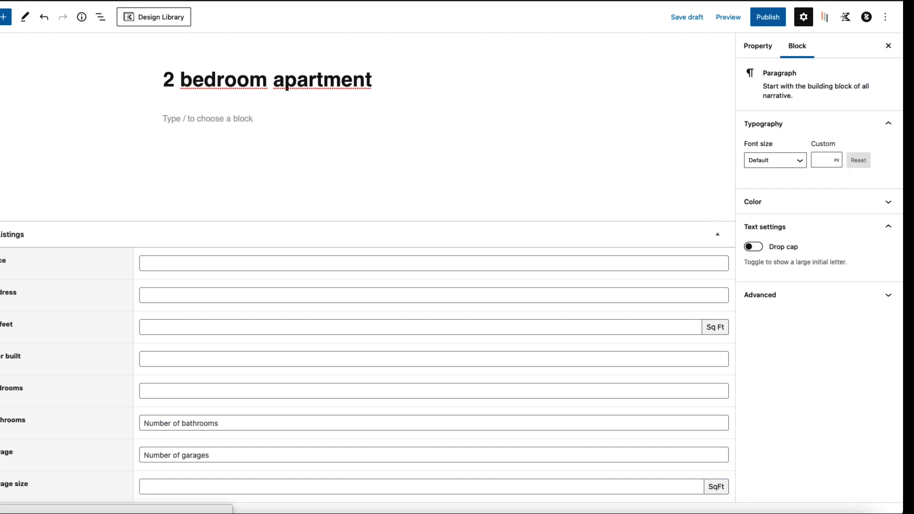
type("/pro")
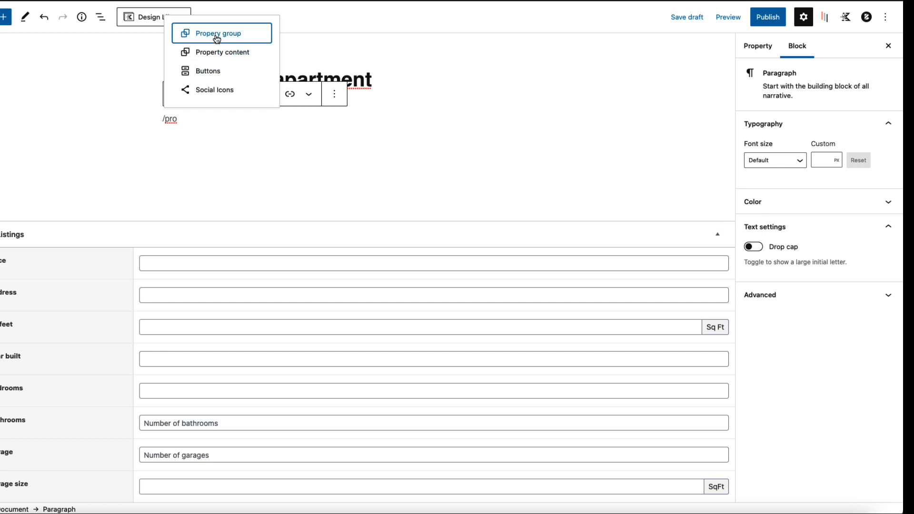
left_click(216, 36)
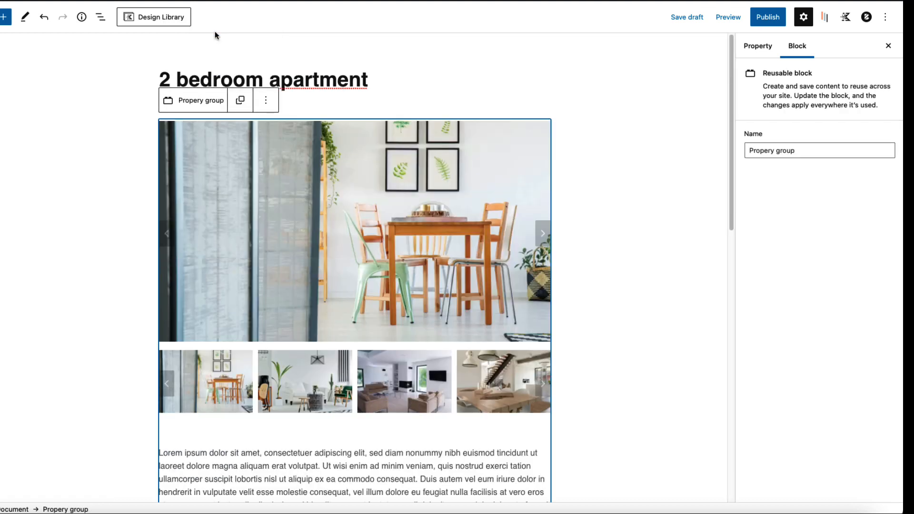
left_click(241, 101)
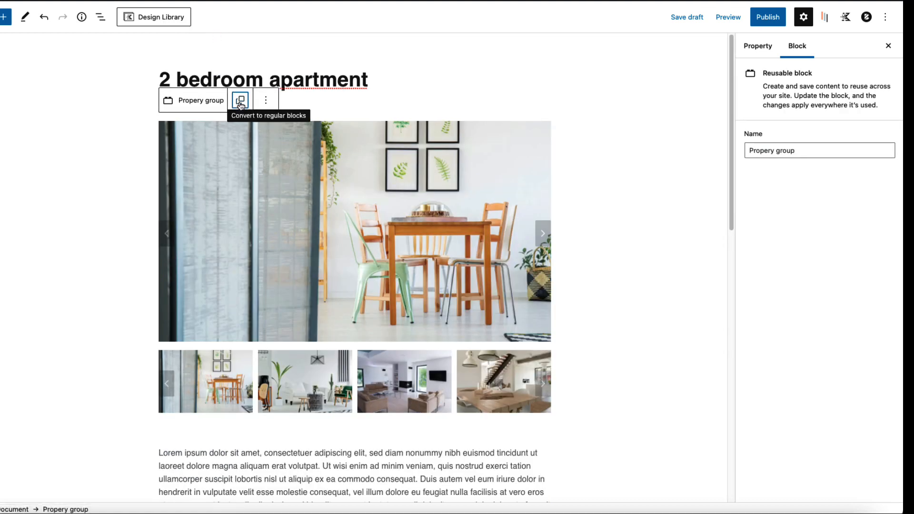
left_click(268, 180)
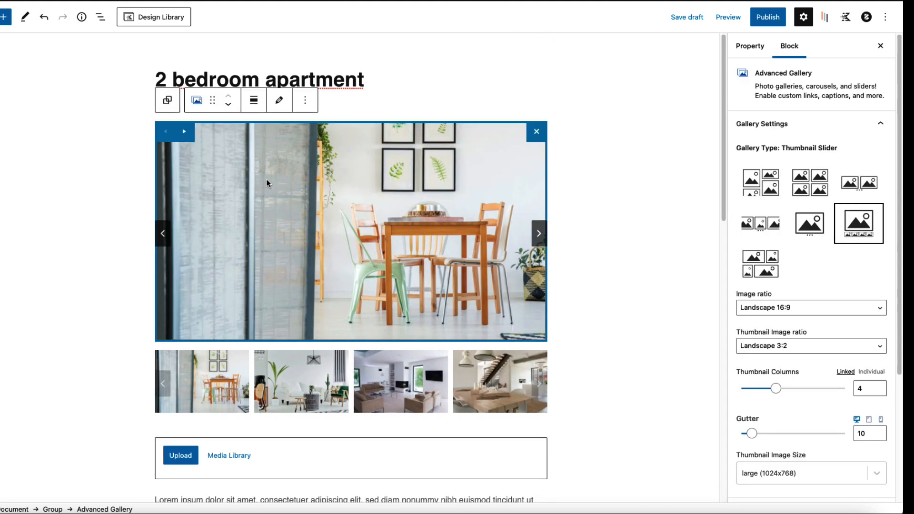
left_click(280, 100)
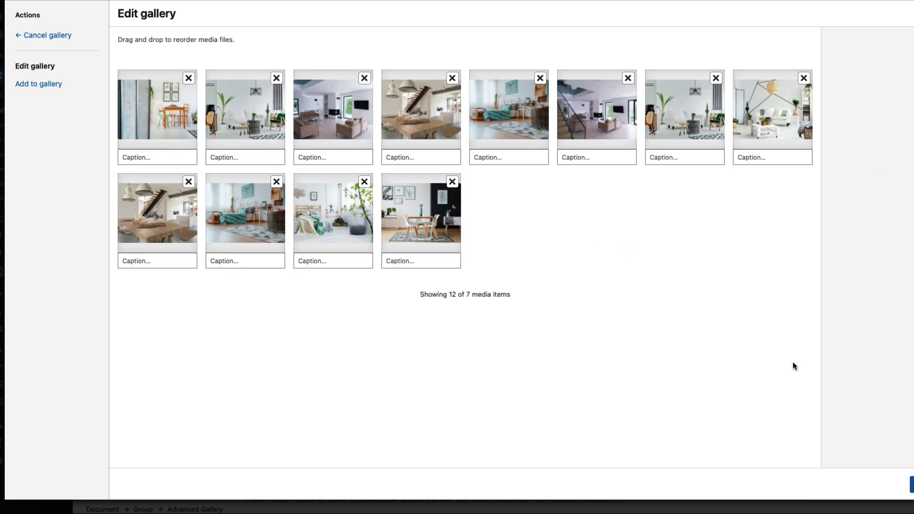
Step: Remove three photos, move the staircase earlier and the dark-walled dining room first, and update the gallery
left_click(453, 78)
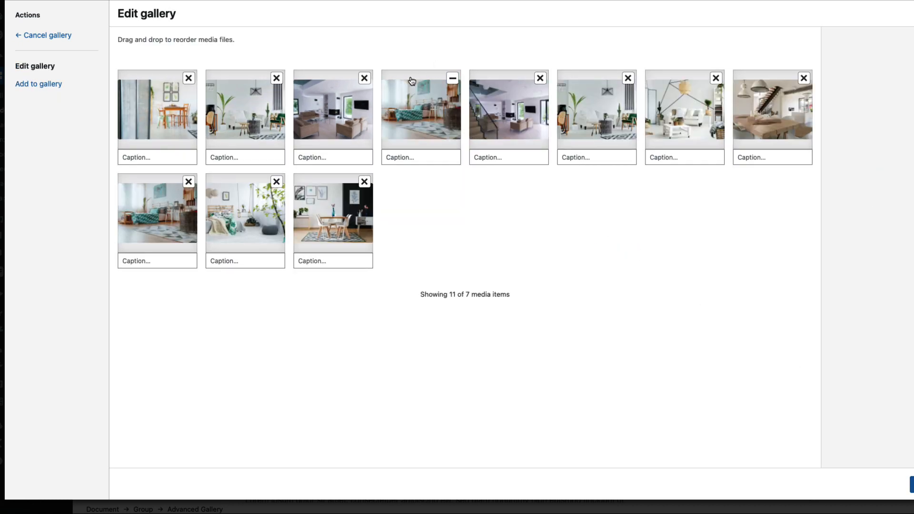
left_click(365, 78)
left_click(276, 78)
left_click_drag(574, 110, 447, 105)
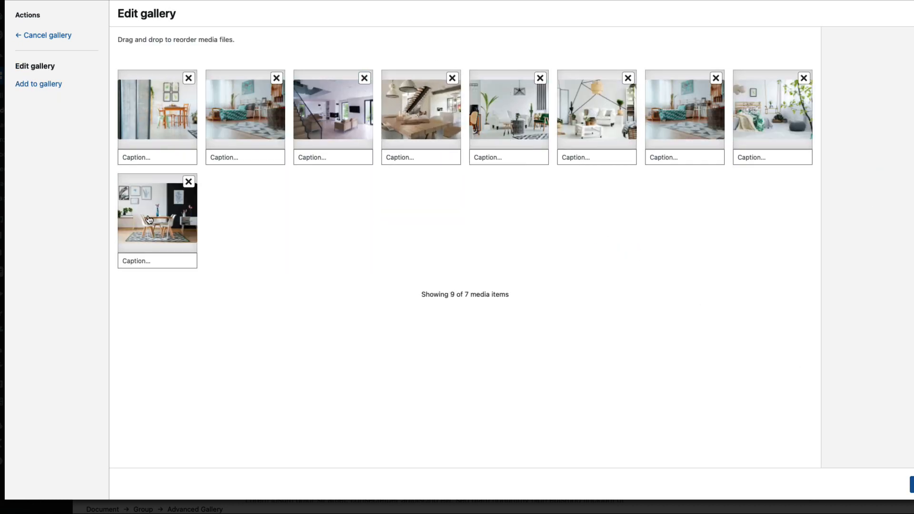
left_click_drag(148, 218, 153, 128)
left_click(912, 485)
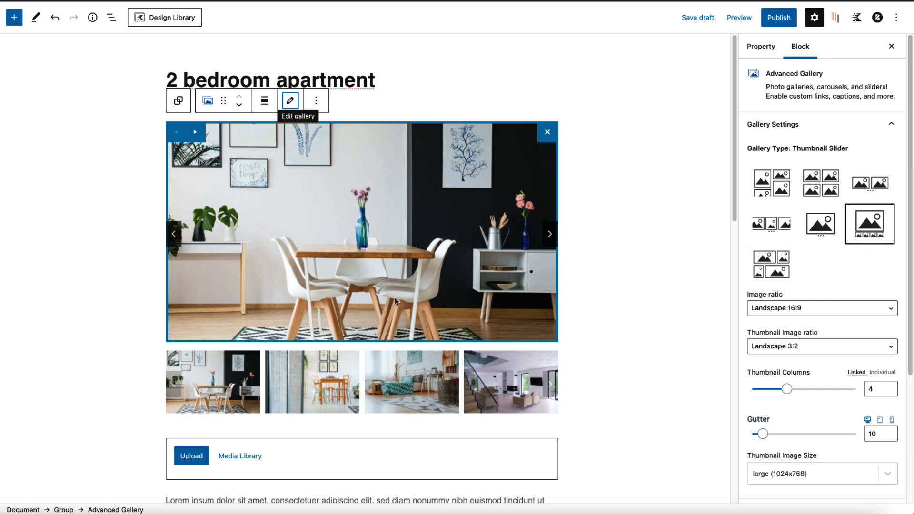
Step: Select the text of the first Lorem ipsum description paragraph
scroll(412, 327, "down", 7)
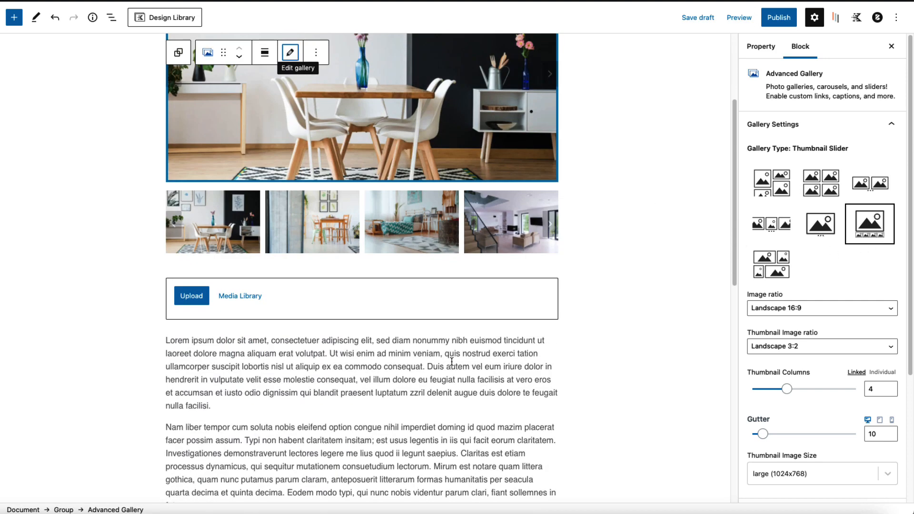
left_click(192, 192)
left_click_drag(178, 182, 338, 206)
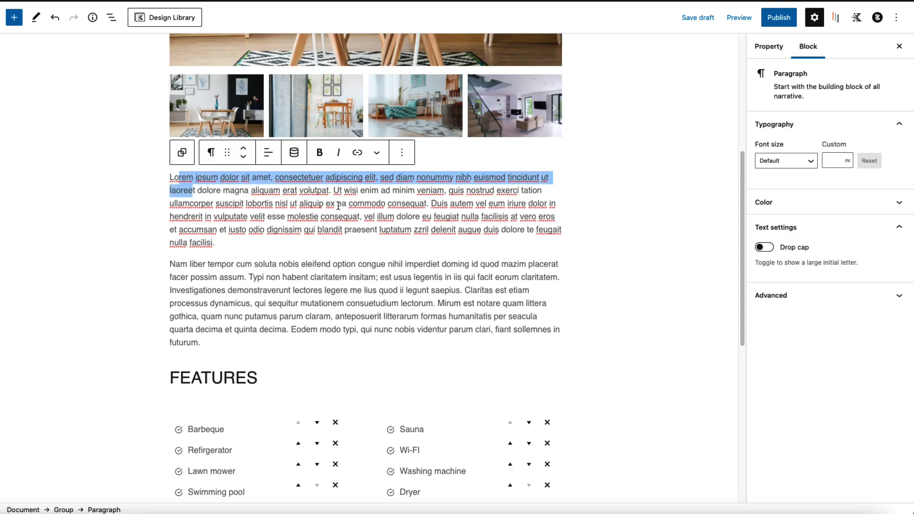
scroll(346, 350, "down", 4)
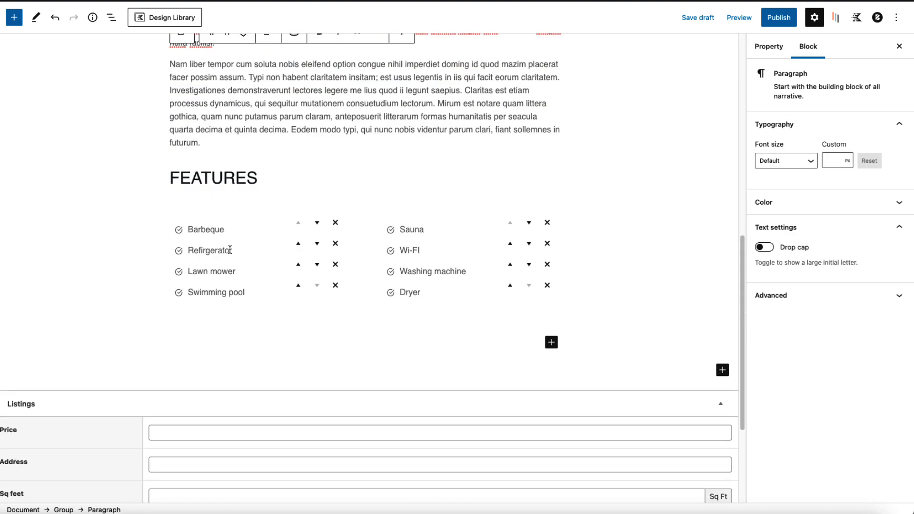
Step: Check the bedrooms, size and location details on the live Properties listing page
scroll(288, 302, "down", 3)
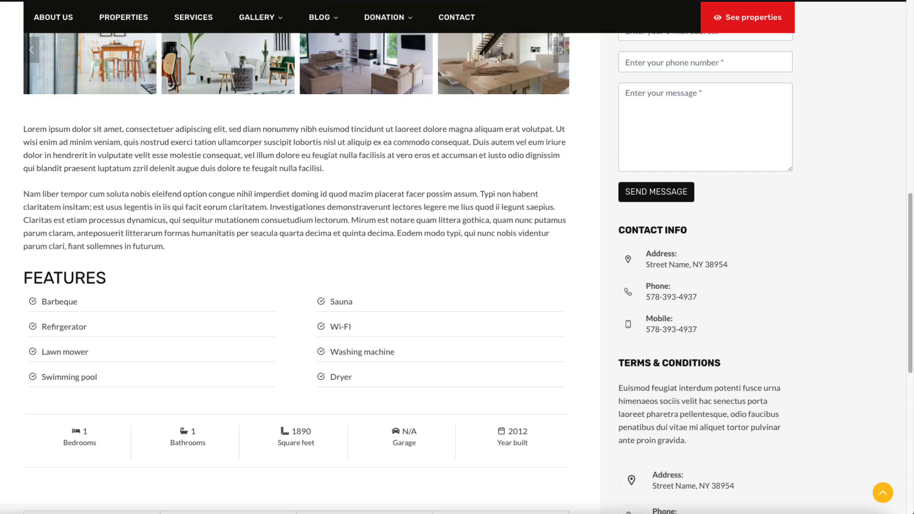
left_click(124, 18)
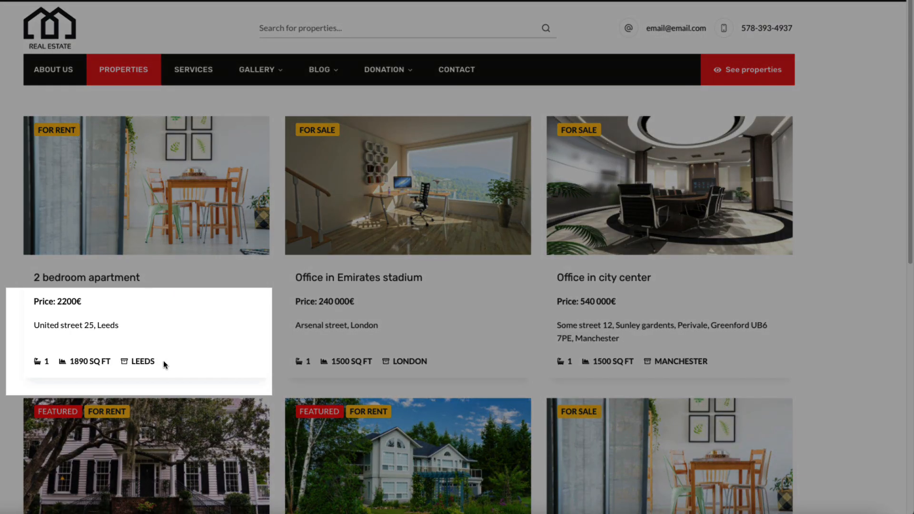
left_click_drag(163, 362, 35, 361)
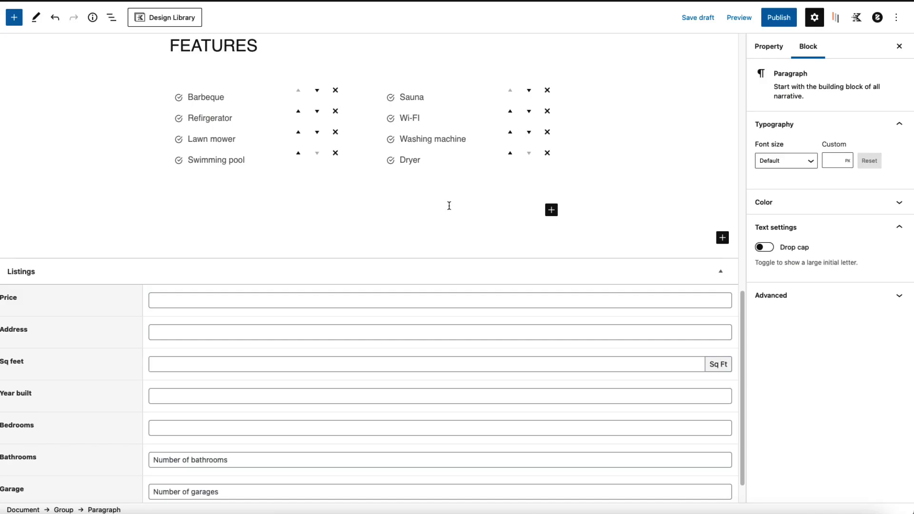
scroll(476, 332, "up", 5)
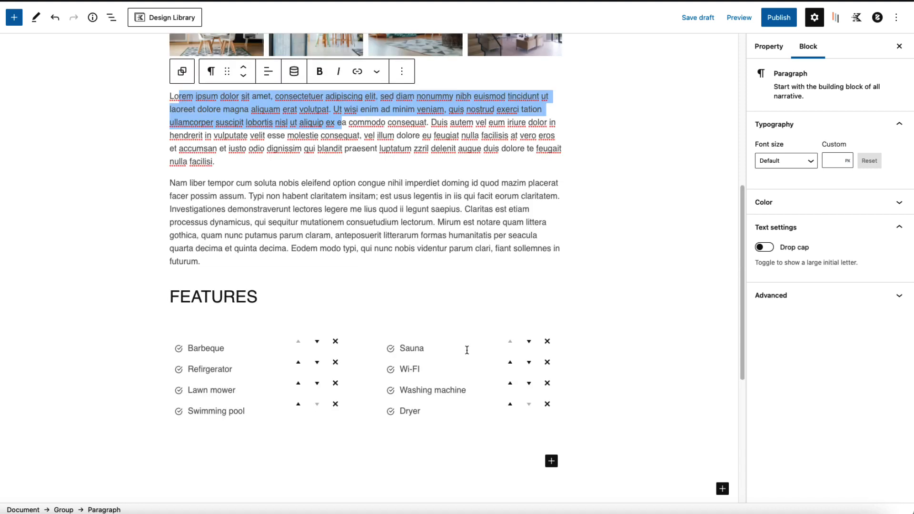
scroll(473, 302, "down", 2)
Step: Set the property location to Manchester and its category to For sale
left_click(776, 48)
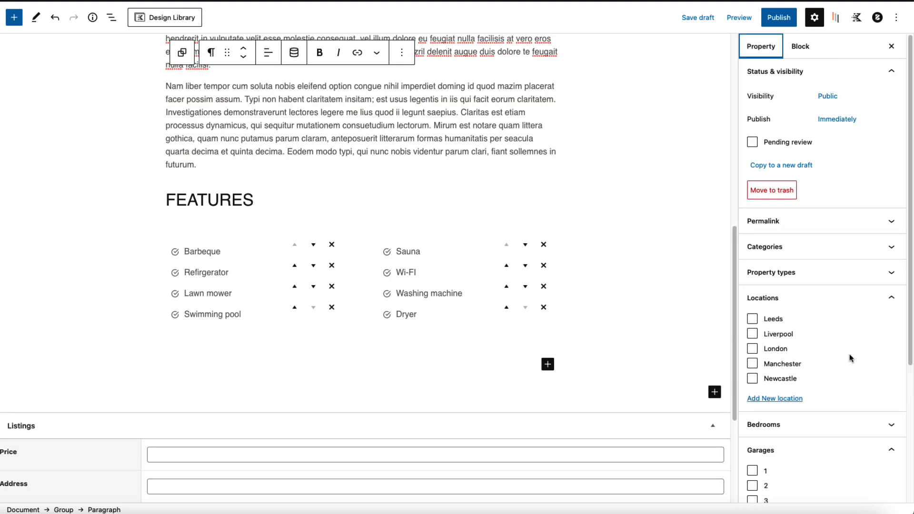
left_click(753, 364)
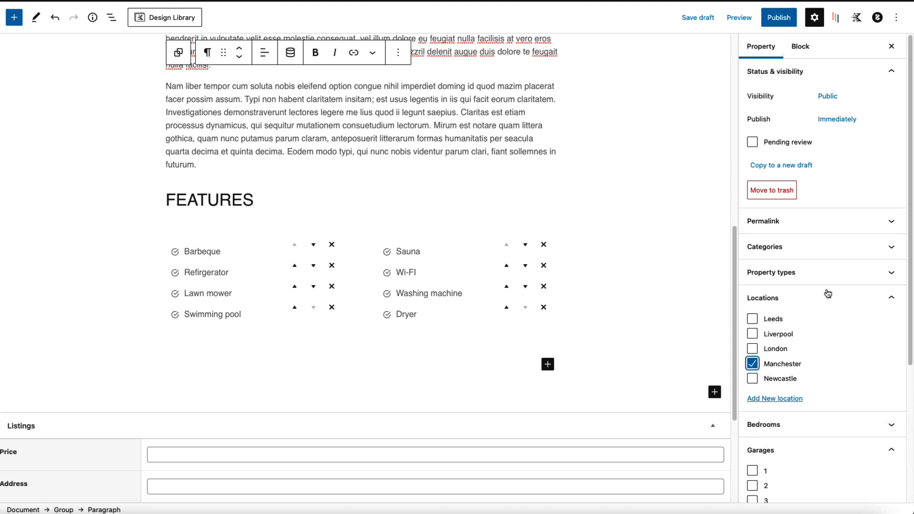
left_click(812, 248)
left_click(767, 298)
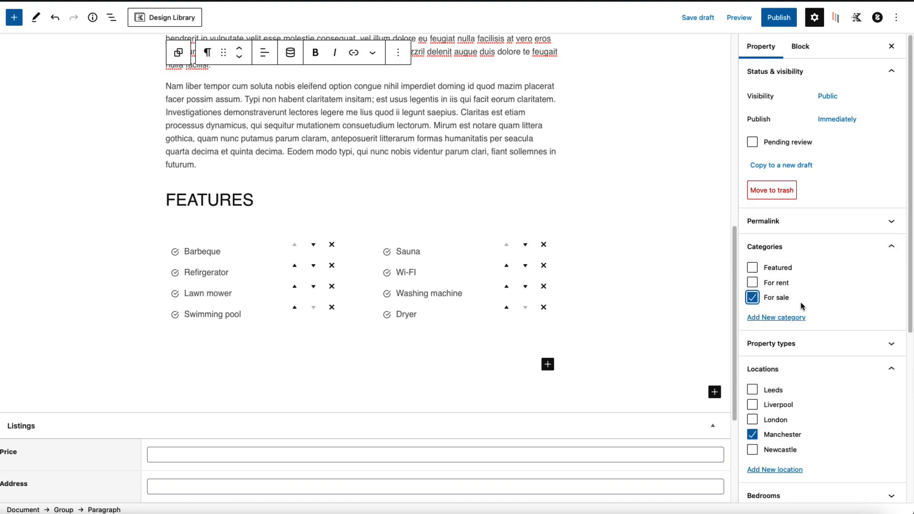
left_click(781, 343)
scroll(830, 305, "down", 6)
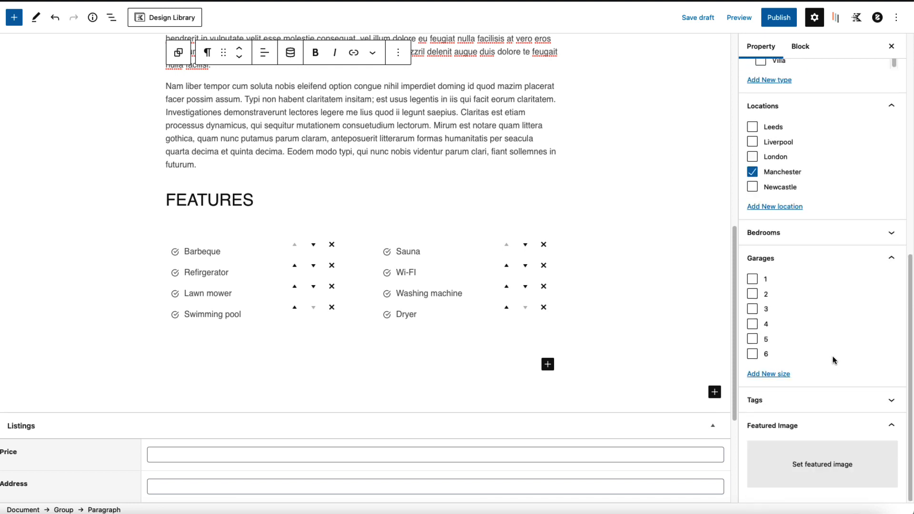
Step: Make the dark-walled dining room photo the featured image and publish the listing
left_click(822, 465)
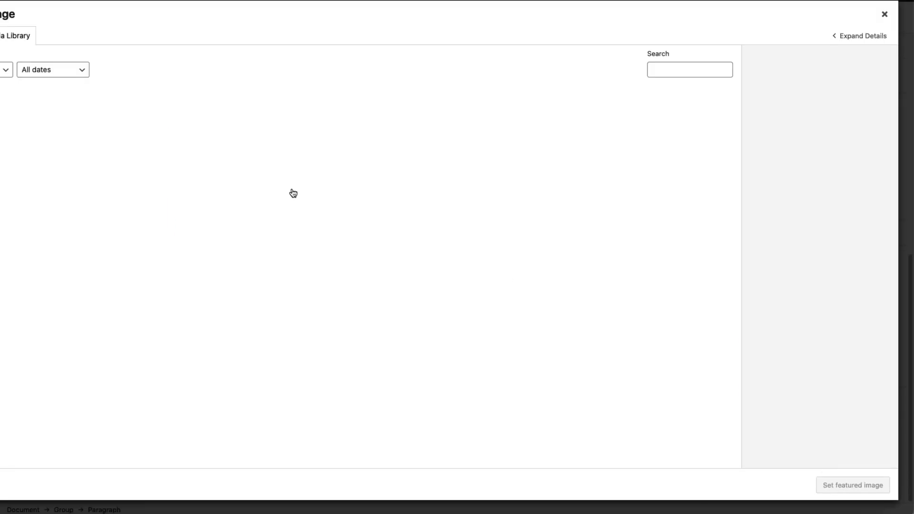
left_click(709, 125)
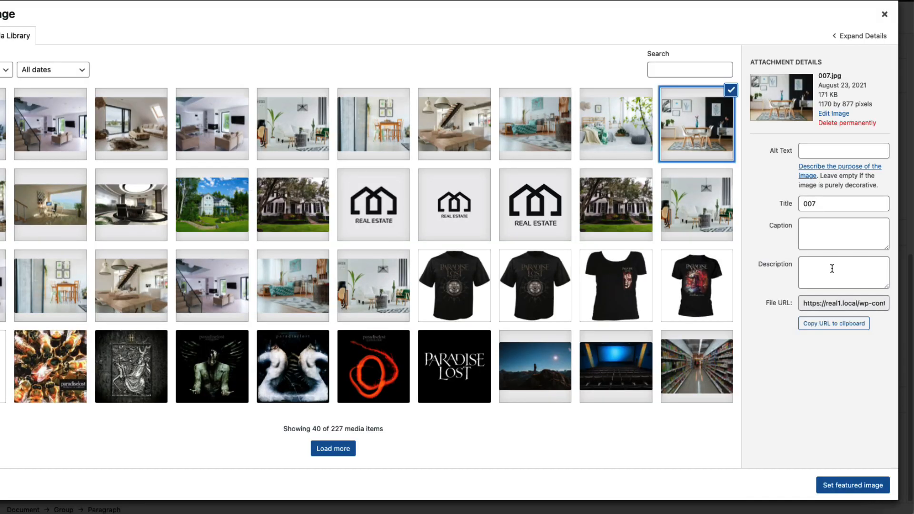
left_click(851, 487)
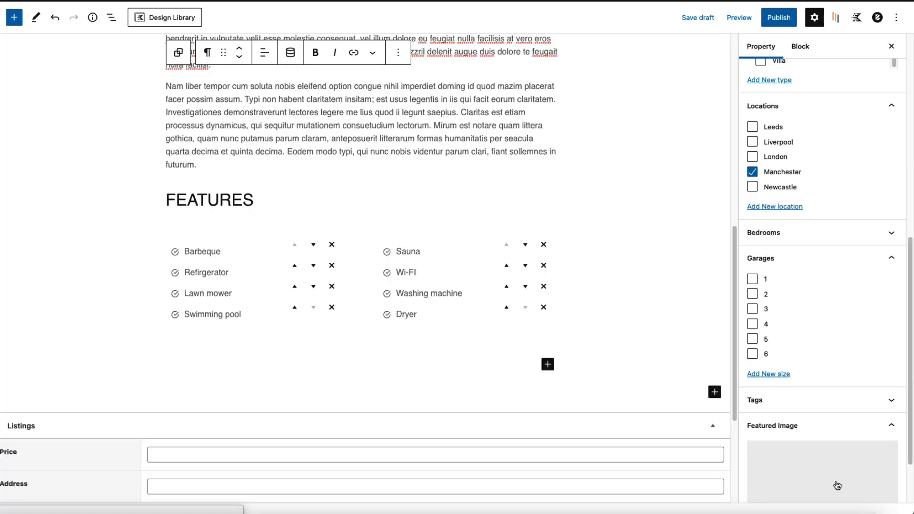
left_click(779, 17)
left_click(810, 17)
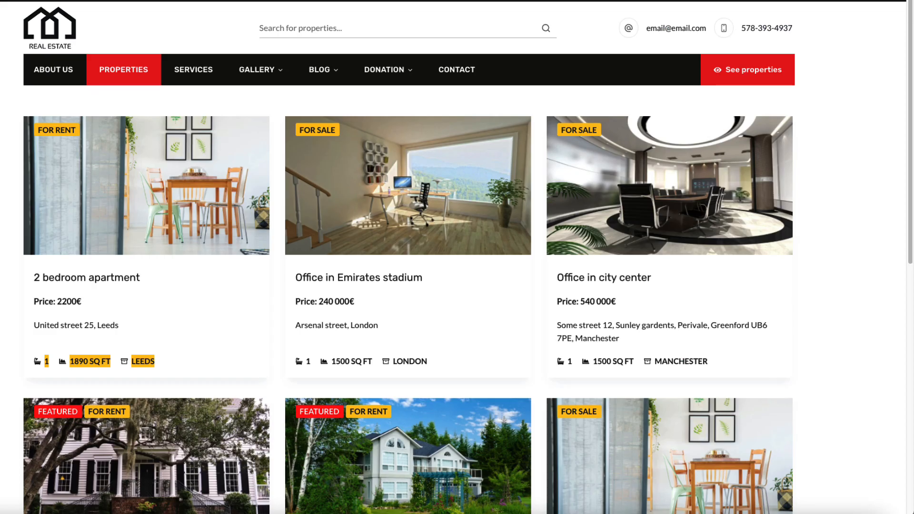
Step: Enter price, Manchester street address, 2200 sq ft, built 2015, 2 bedrooms, 1 bathroom, and save
key("super+r")
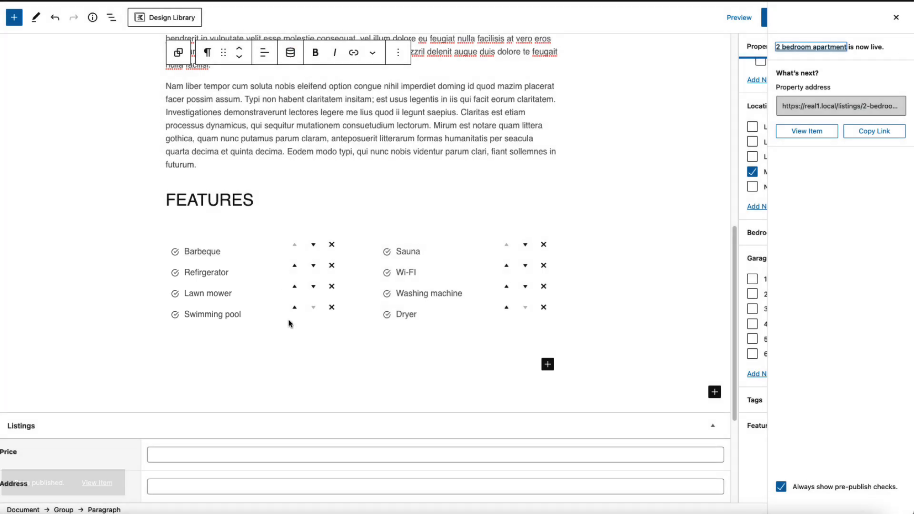
scroll(289, 324, "down", 5)
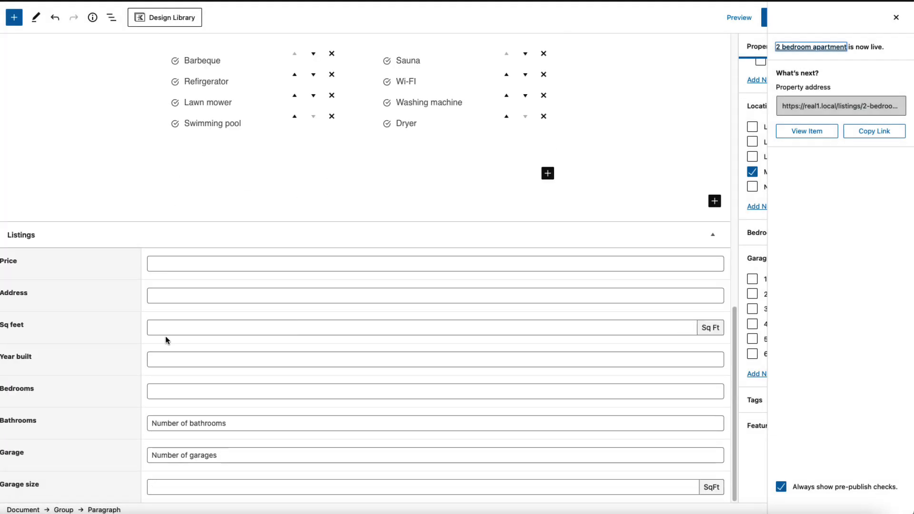
left_click(198, 264)
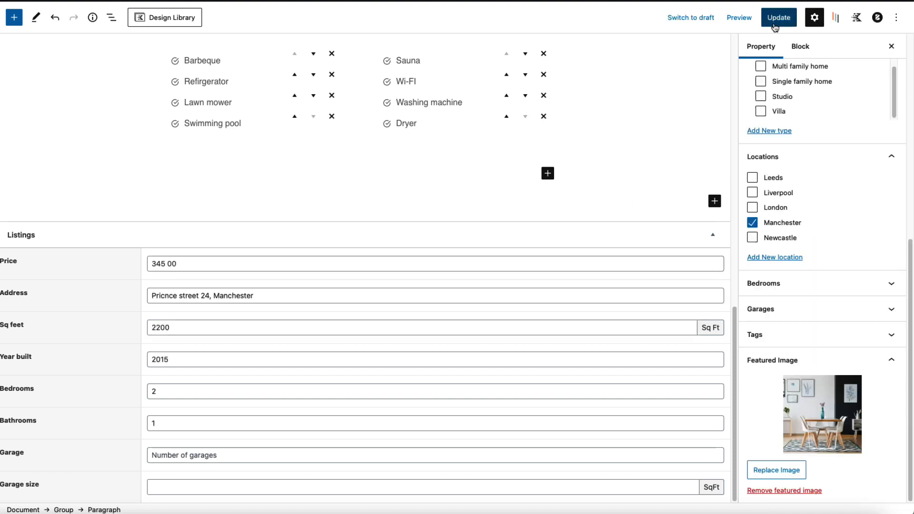
key("ctrl+s")
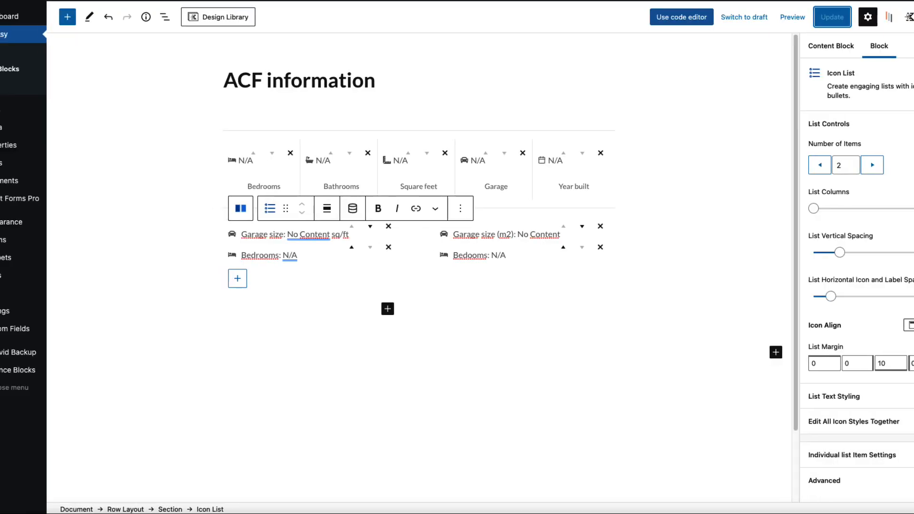
Step: Install and activate the Filter Everything plugin from Plugins > Add New
mouse_move(42, 239)
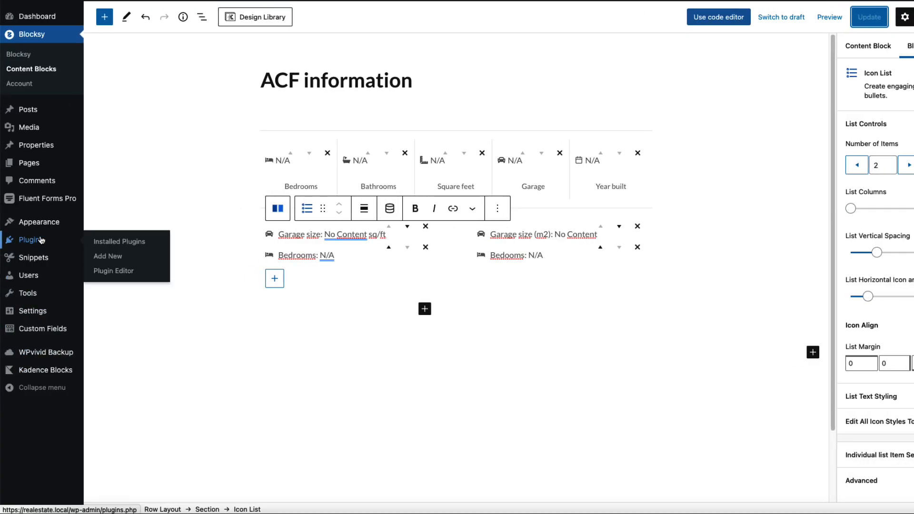
left_click(119, 258)
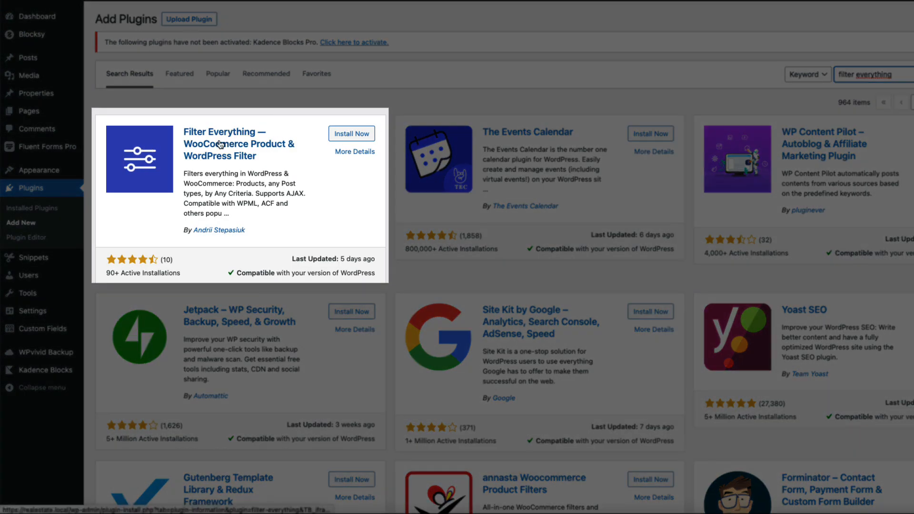
left_click(343, 134)
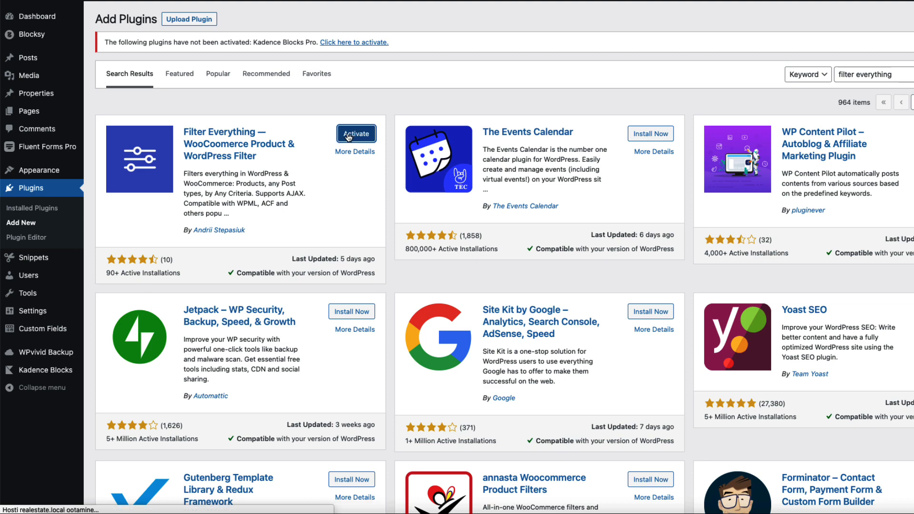
left_click(348, 136)
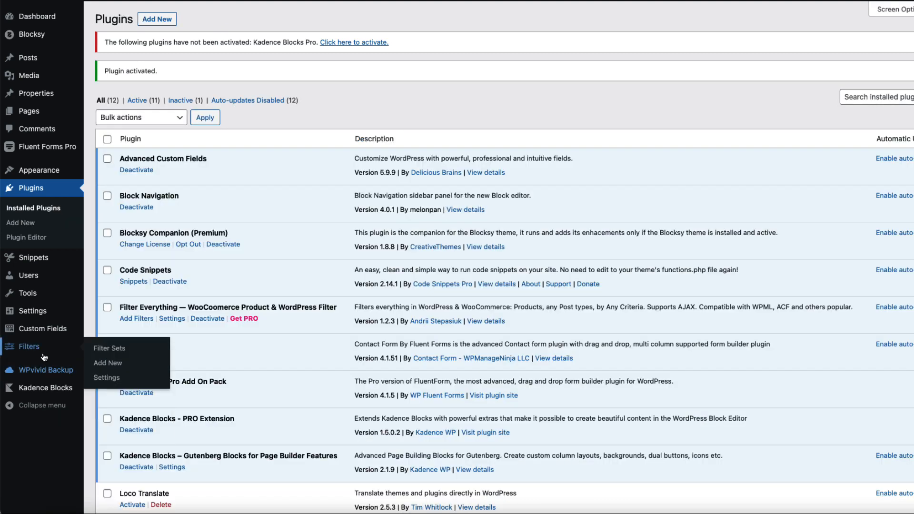
Step: Enable mobile Collapse widget and Sidebar on top, and disable Debug mode in Filters settings
left_click(107, 378)
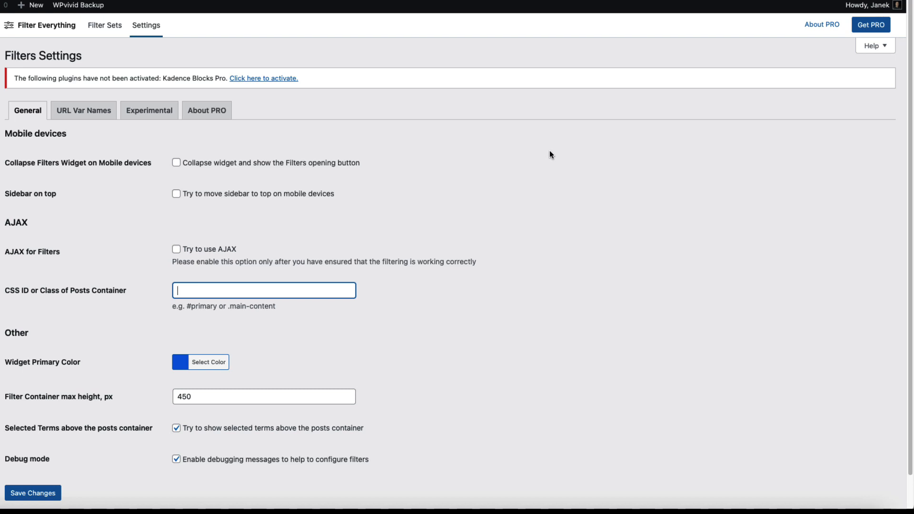
left_click(179, 164)
left_click(176, 194)
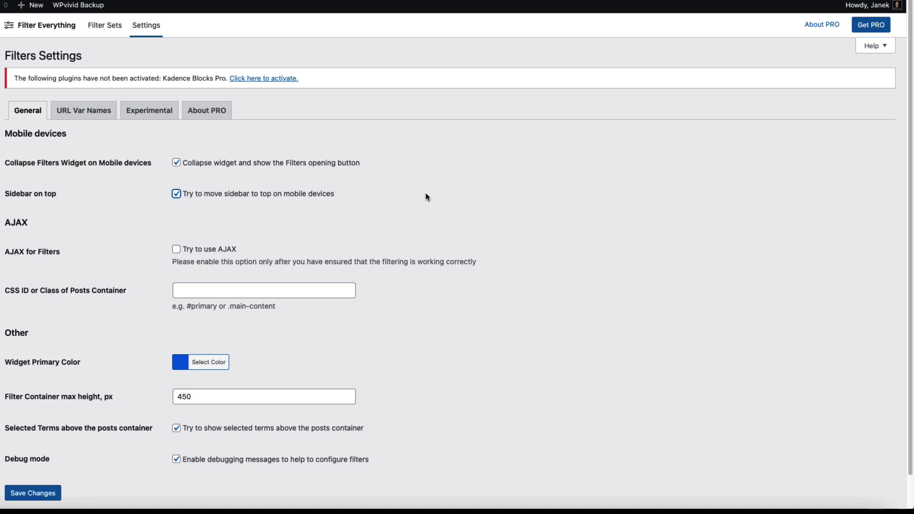
left_click(176, 460)
Step: Set the posts container to '#main-container .site-main' with AJAX left off, and save changes
left_click(176, 249)
left_click(198, 289)
type("#main-container .site-main")
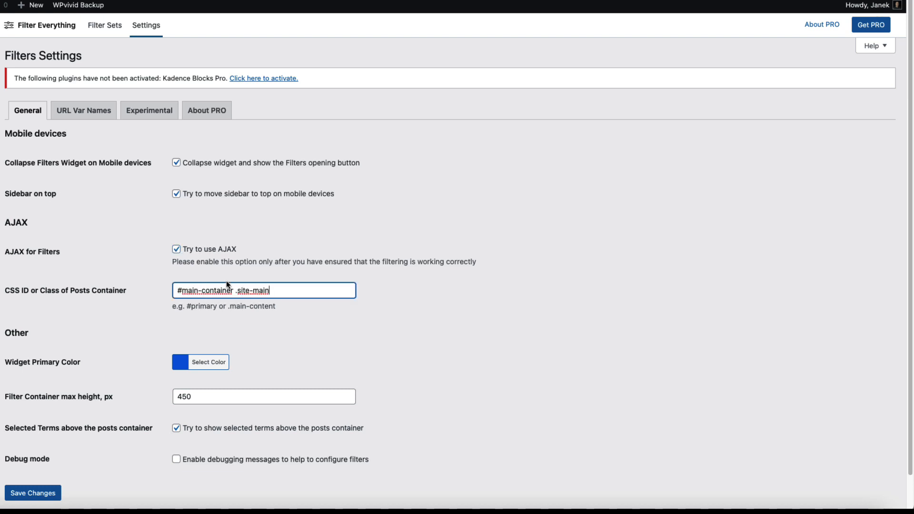
left_click(177, 250)
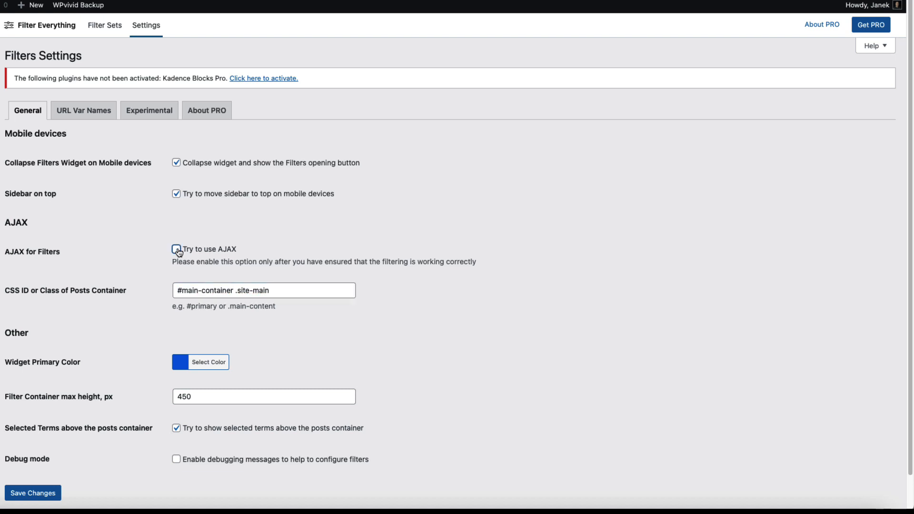
left_click_drag(280, 295, 175, 294)
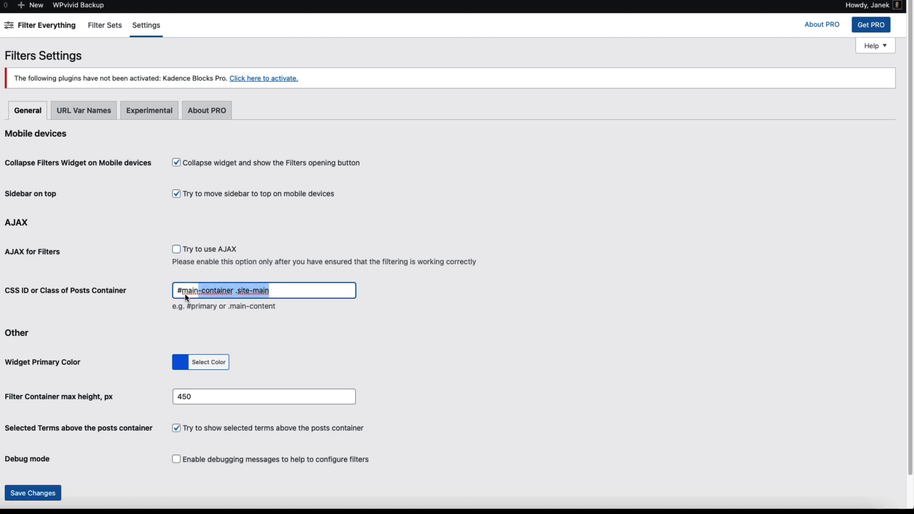
left_click(358, 234)
scroll(104, 439, "down", 2)
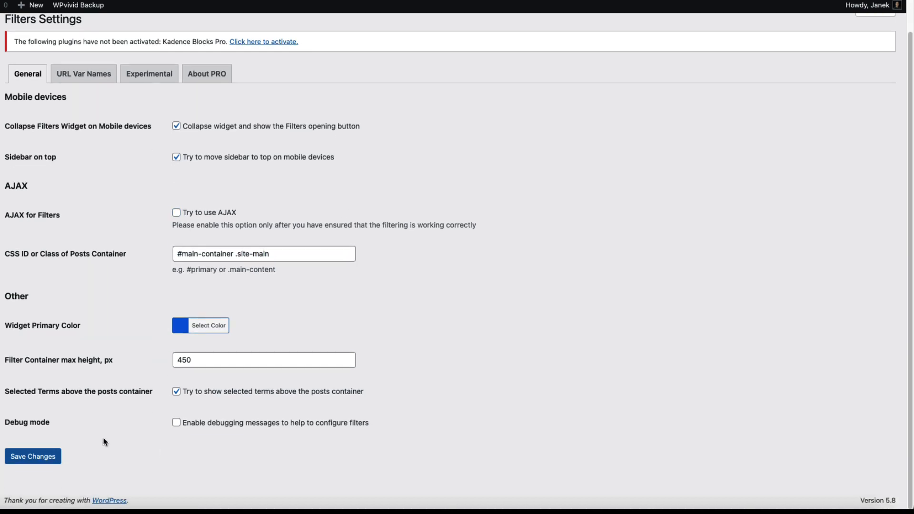
left_click(53, 457)
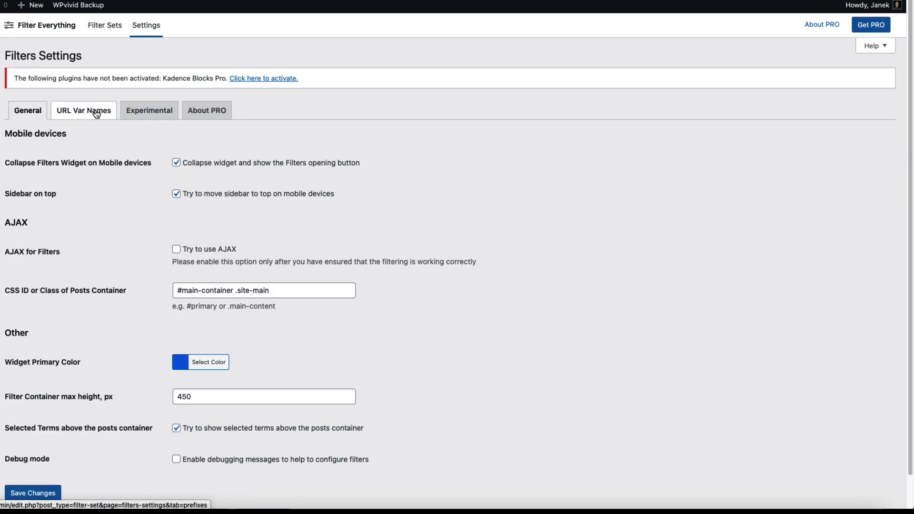
Step: Review the Experimental settings: loading icon, wait cursor, dark overlay and auto scroll all enabled
left_click(147, 110)
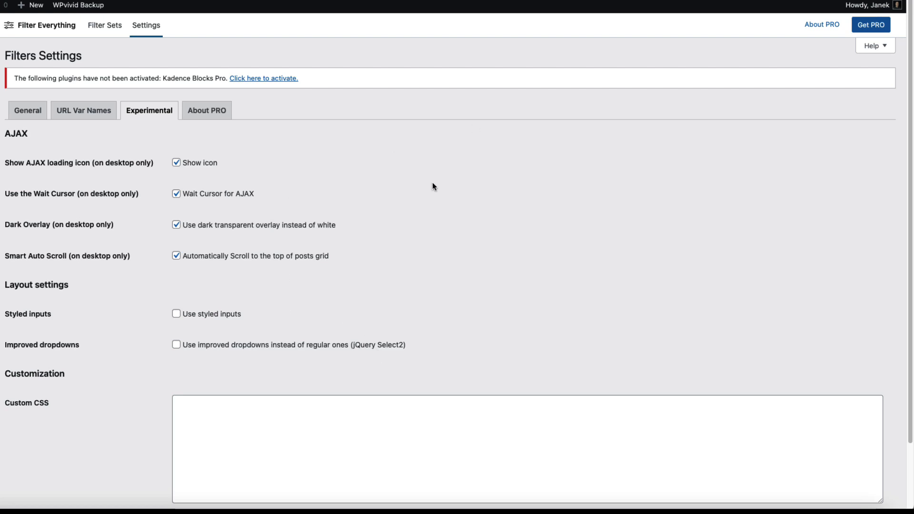
scroll(434, 193, "down", 3)
scroll(436, 195, "up", 3)
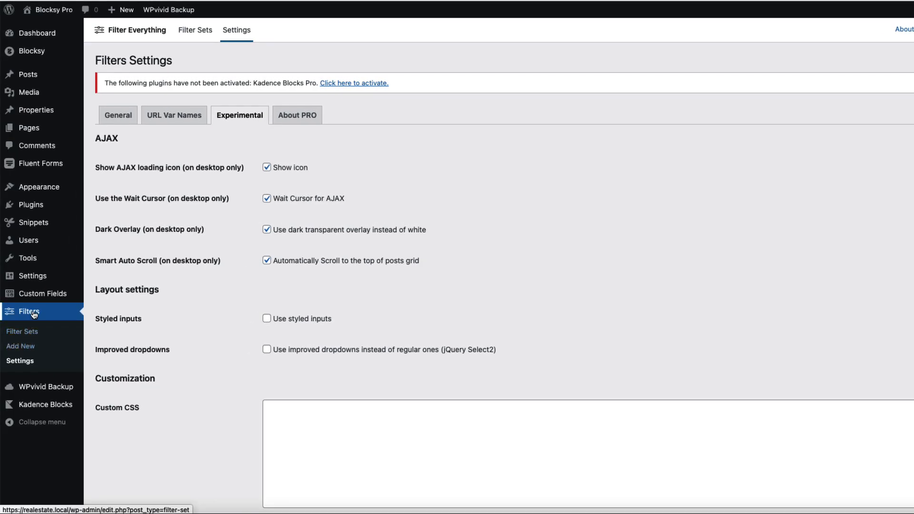
Step: Start a new filter set titled 'Property filter' that filters Property posts
left_click(26, 350)
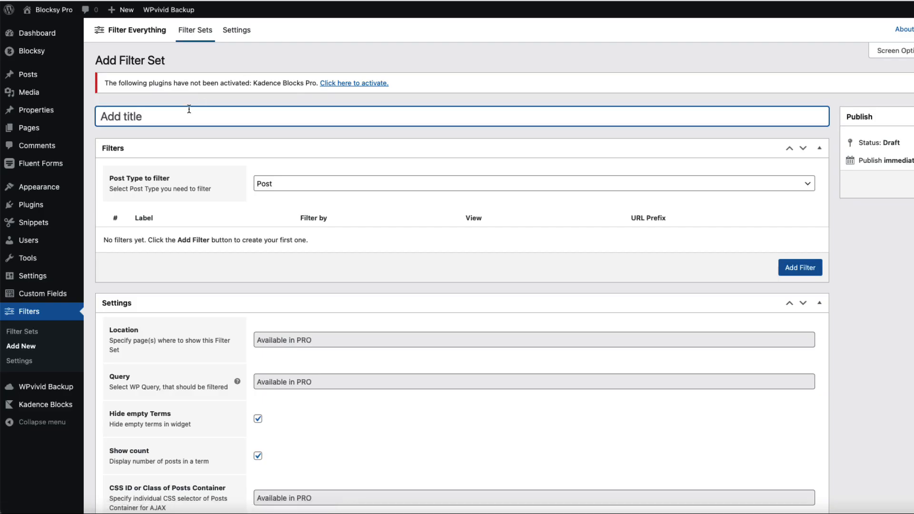
type("Property filters")
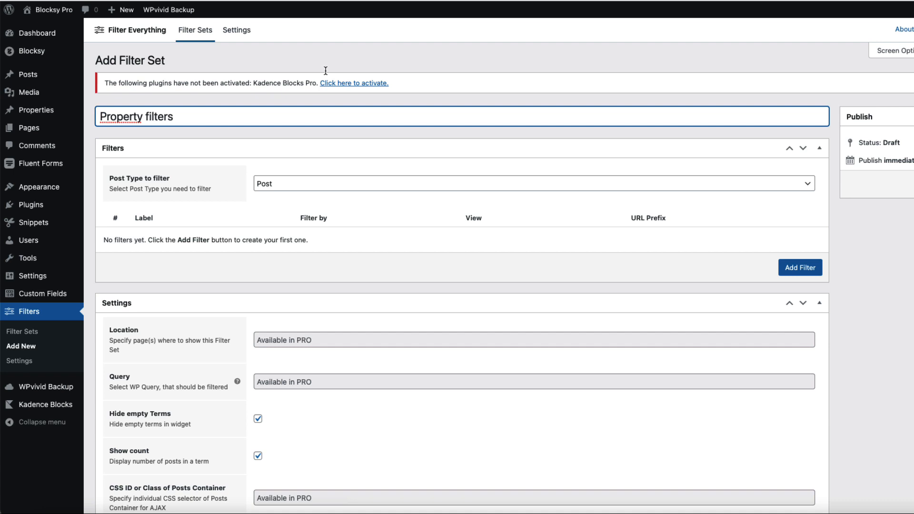
left_click(288, 188)
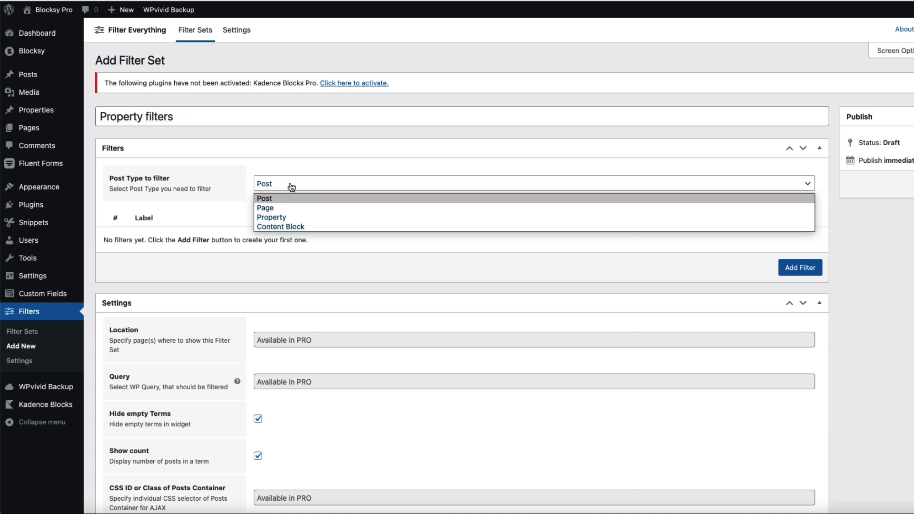
left_click(281, 217)
scroll(332, 273, "down", 3)
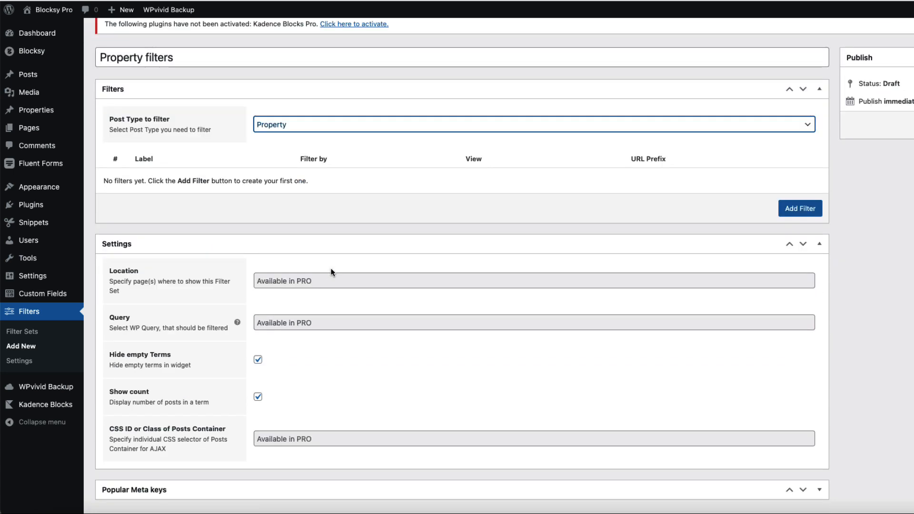
Step: Add a Categories filter labelled 'Sale', displayed as a dropdown
left_click(800, 209)
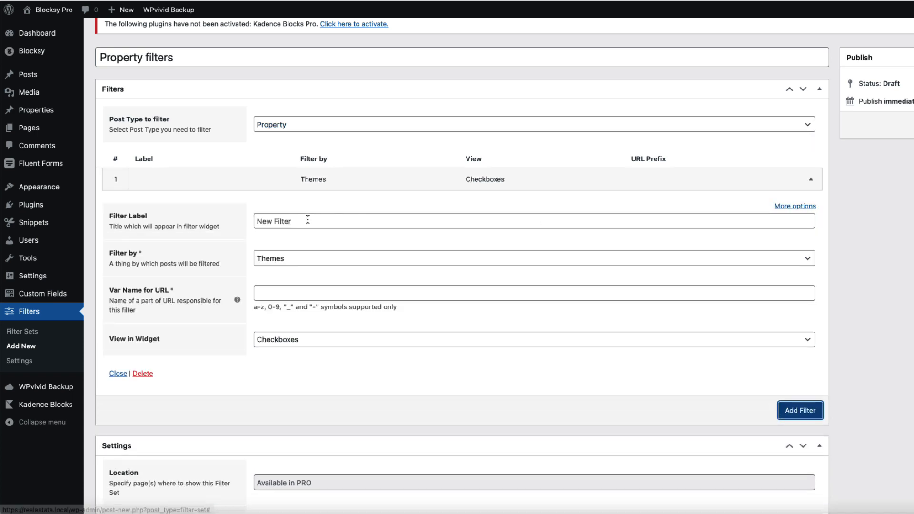
left_click(285, 259)
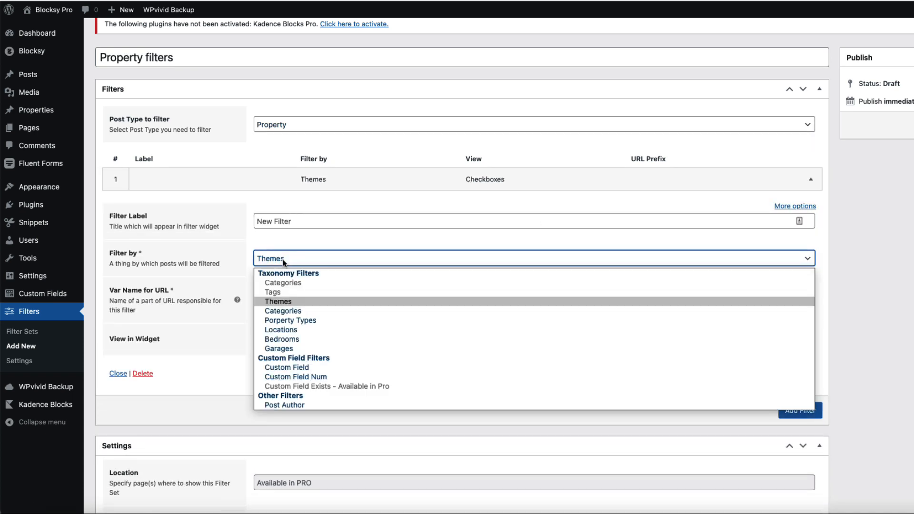
left_click(276, 312)
left_click(275, 217)
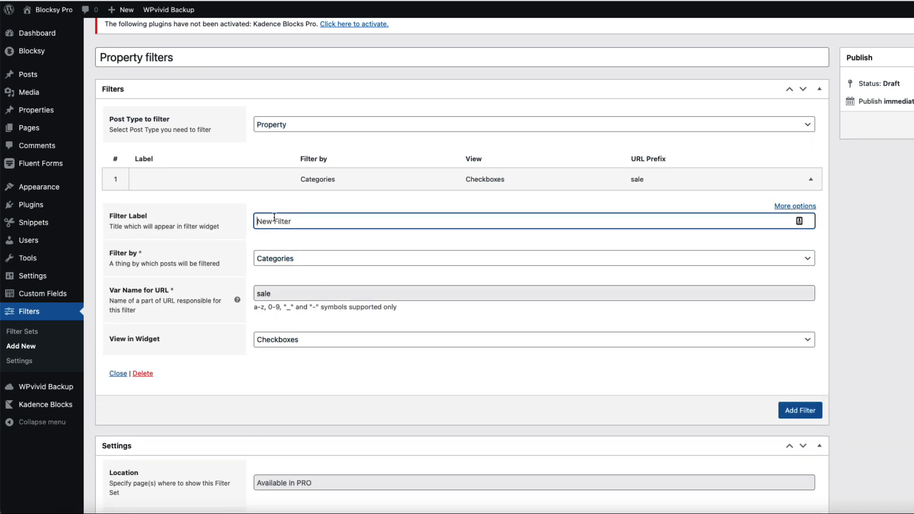
type("Sale/Rent")
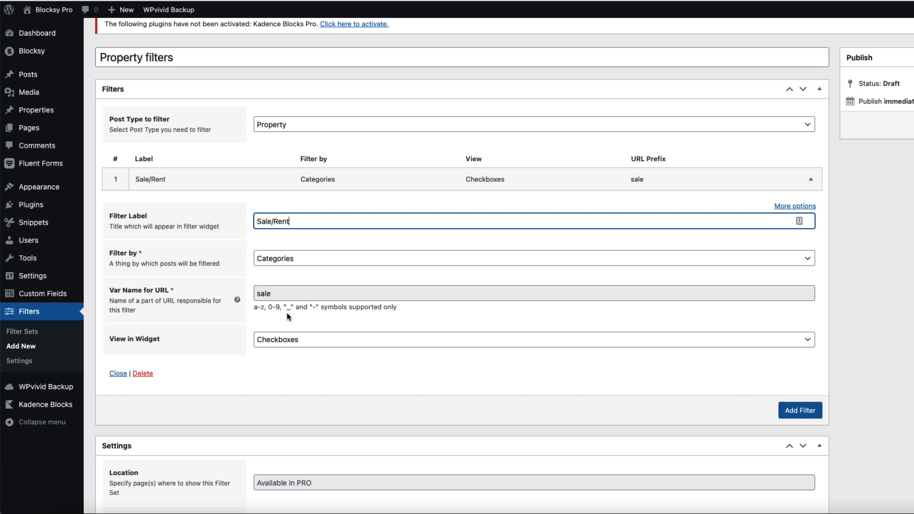
left_click(281, 341)
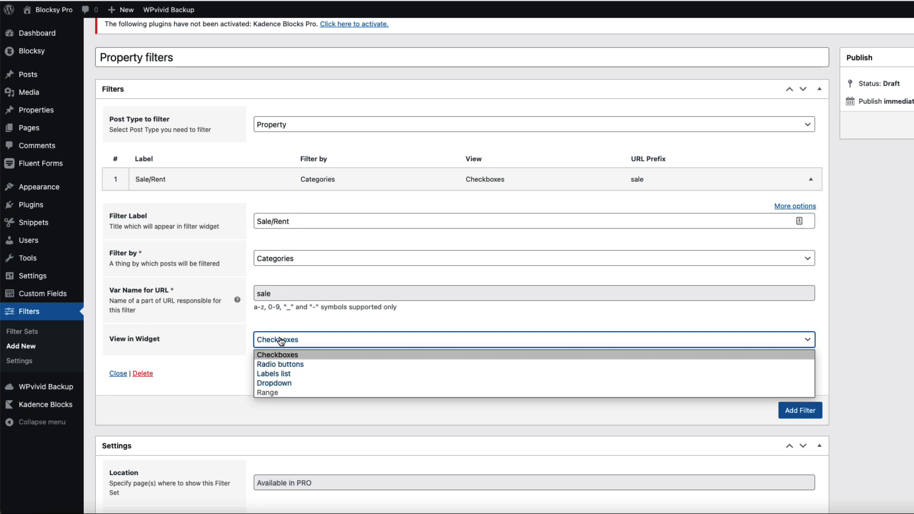
left_click(278, 384)
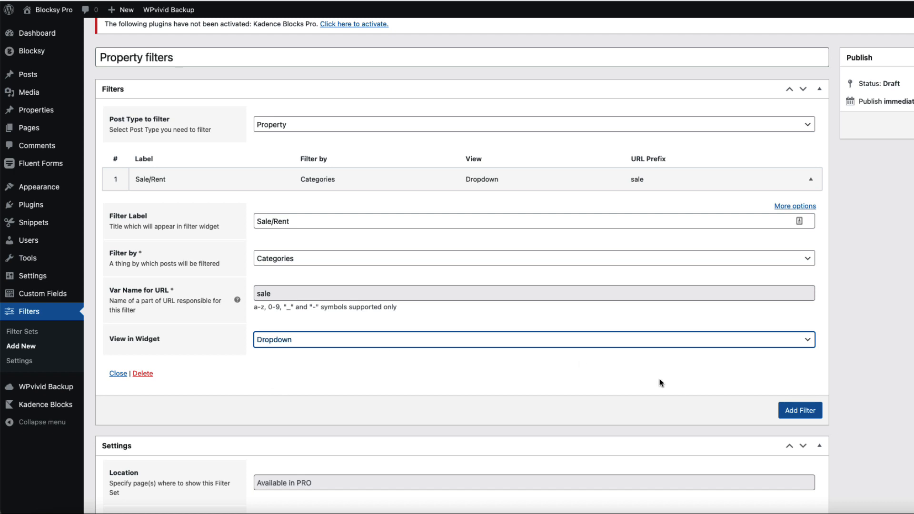
Step: Add a Property Types filter labelled 'Property type', displayed as a dropdown
left_click(800, 411)
scroll(272, 375, "down", 5)
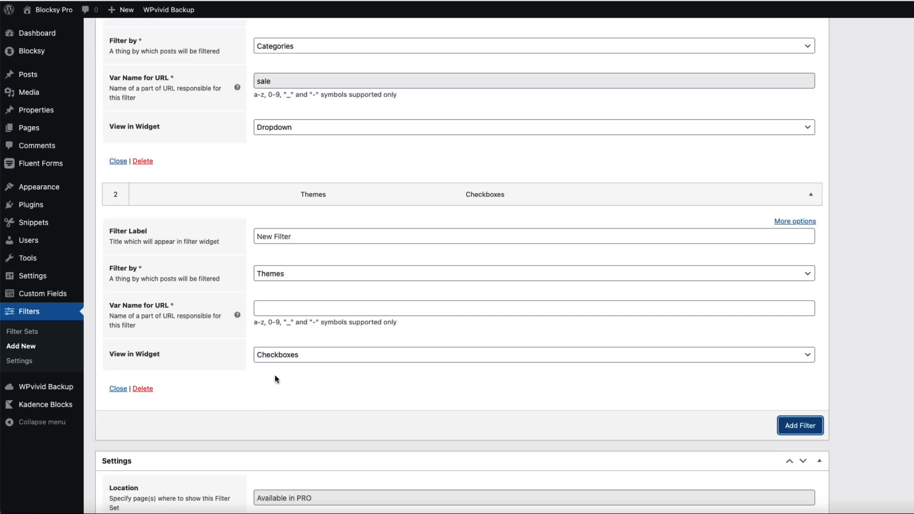
left_click(288, 276)
left_click(279, 336)
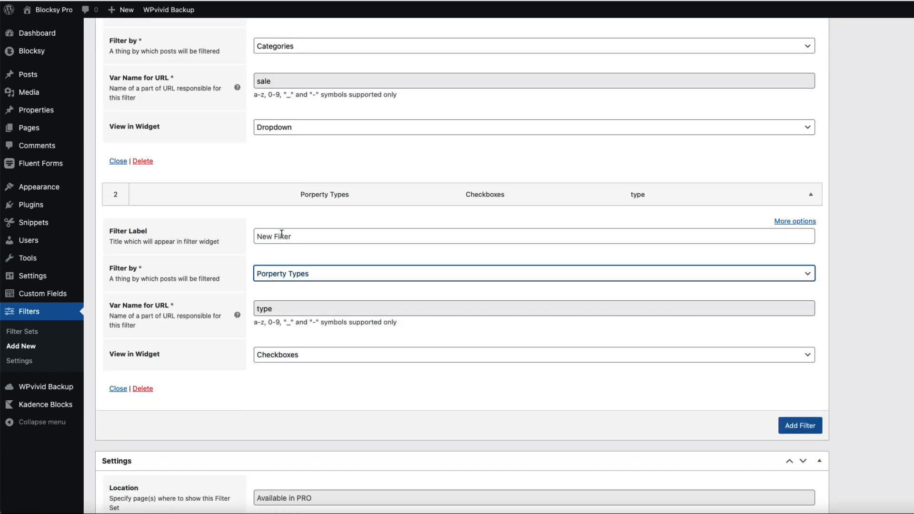
left_click(282, 234)
type("Property type")
left_click(280, 356)
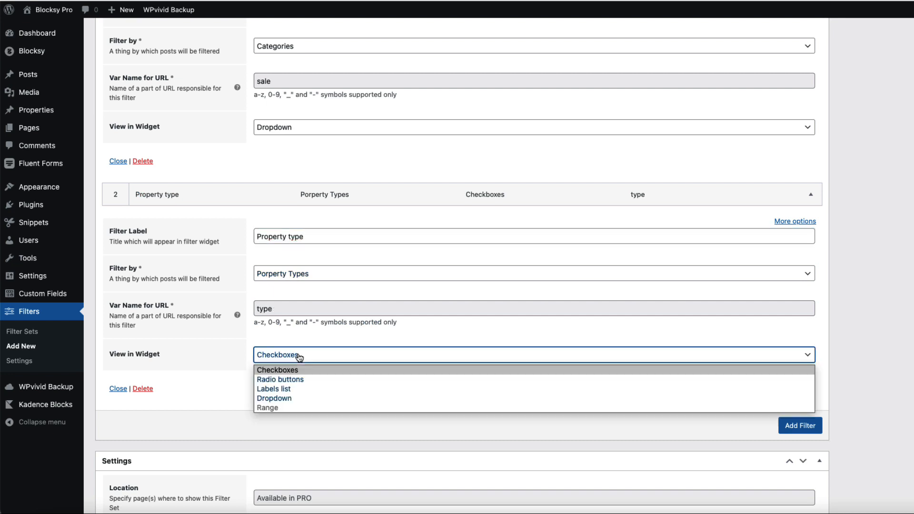
left_click(273, 399)
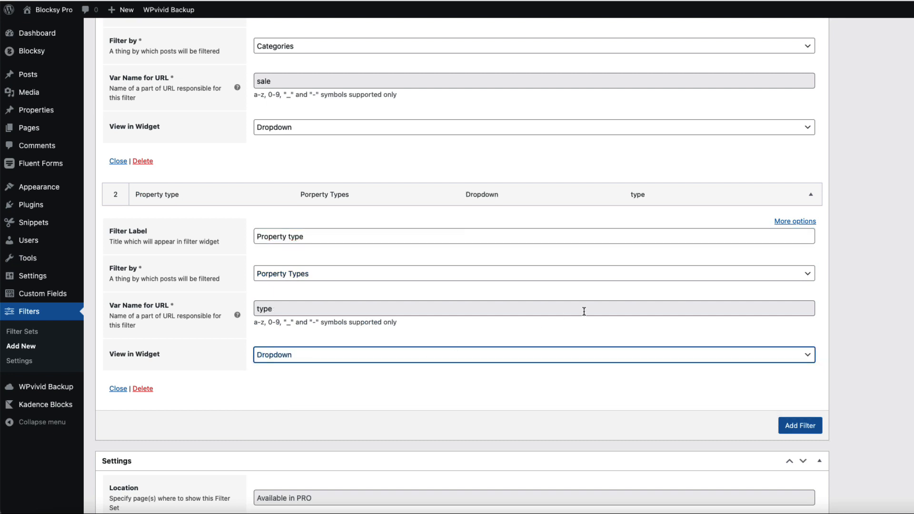
Step: Add a Locations filter labelled 'Location', displayed as a dropdown
left_click(786, 426)
scroll(418, 367, "down", 3)
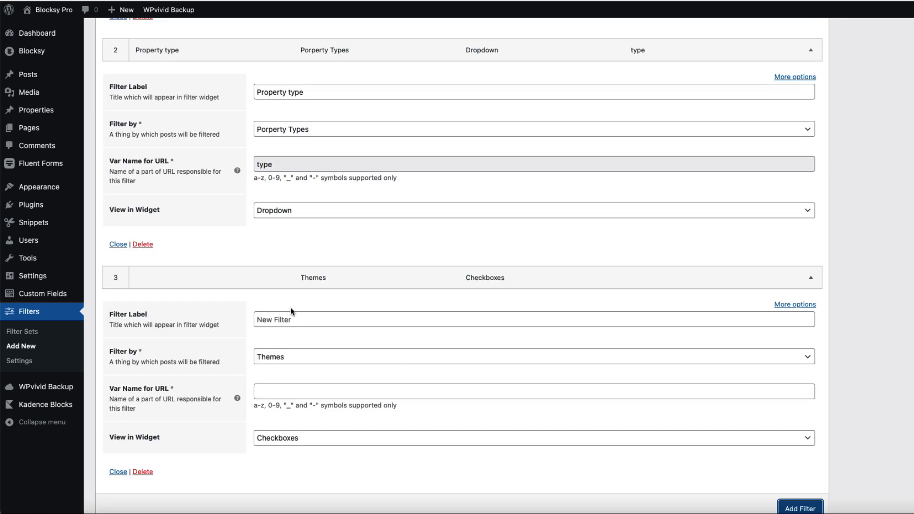
left_click(301, 357)
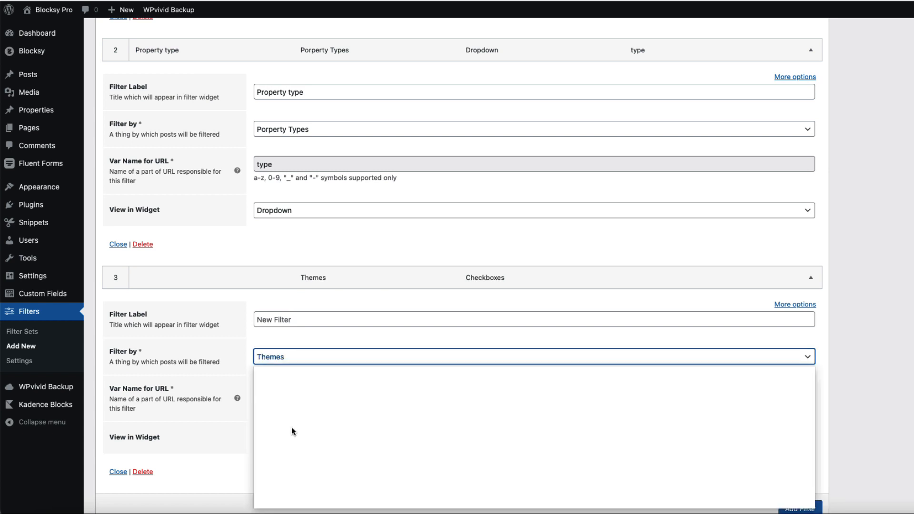
left_click(292, 428)
left_click(296, 319)
type("Location")
left_click(301, 440)
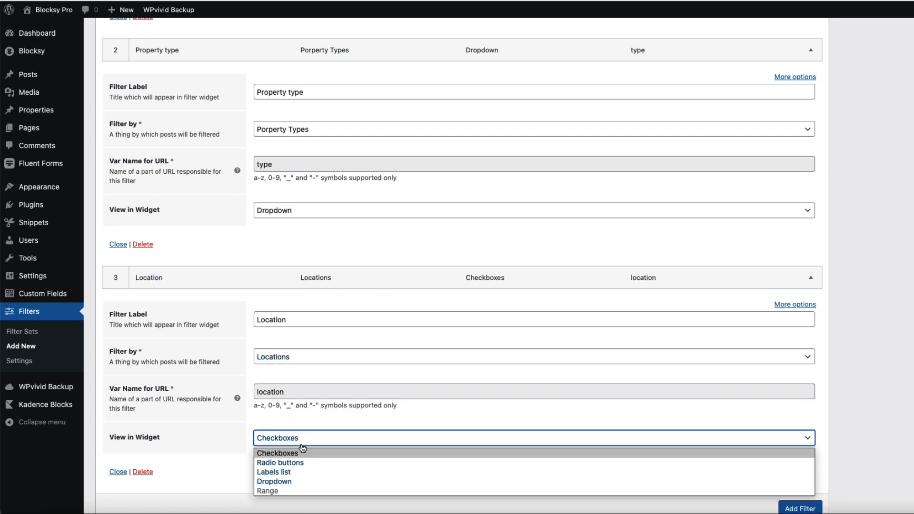
left_click(276, 482)
Step: Add a Bedrooms dropdown filter labelled 'Bedrooms' and publish the filter set
scroll(481, 349, "down", 5)
left_click(800, 303)
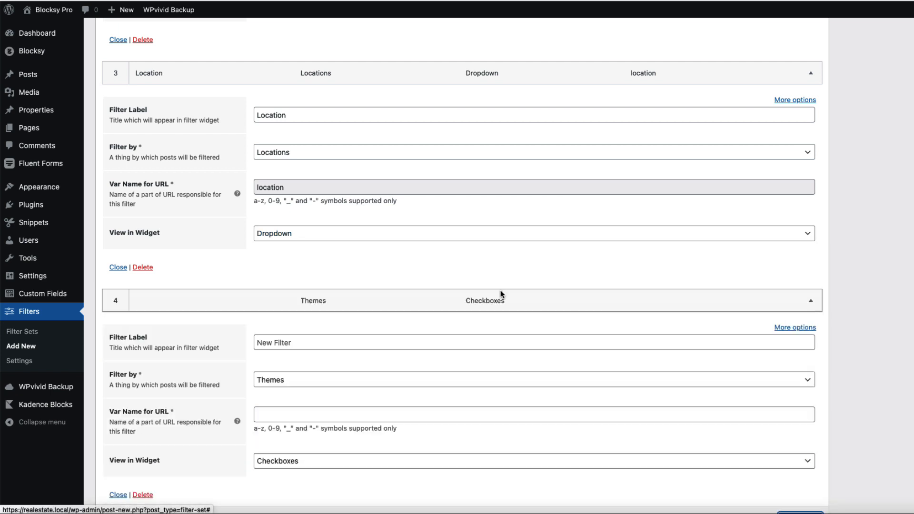
left_click(291, 379)
left_click(289, 300)
left_click(271, 341)
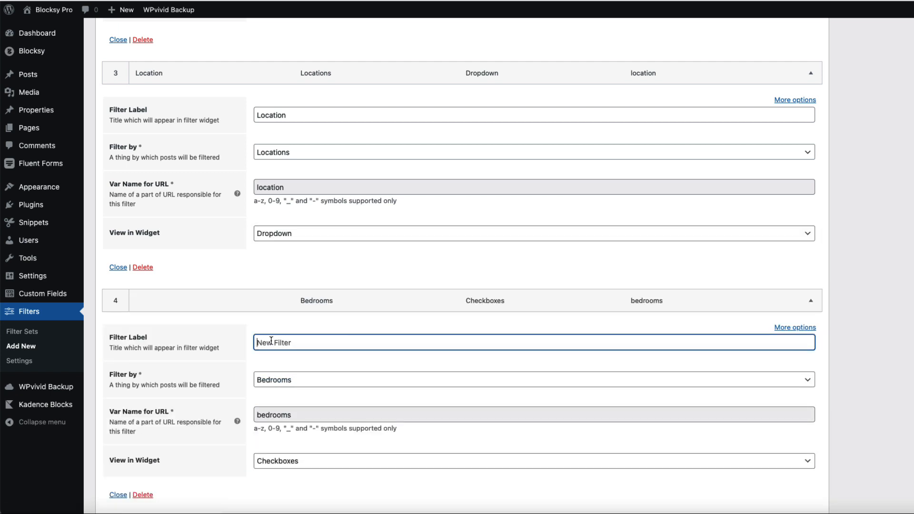
type("Bedrooms")
scroll(296, 322, "down", 3)
left_click(296, 323)
left_click(281, 365)
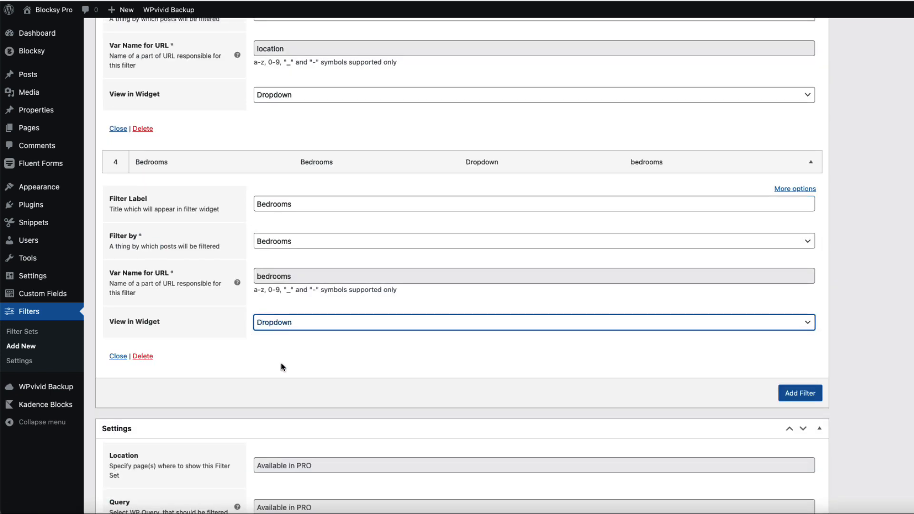
scroll(848, 324, "down", 5)
scroll(845, 324, "up", 15)
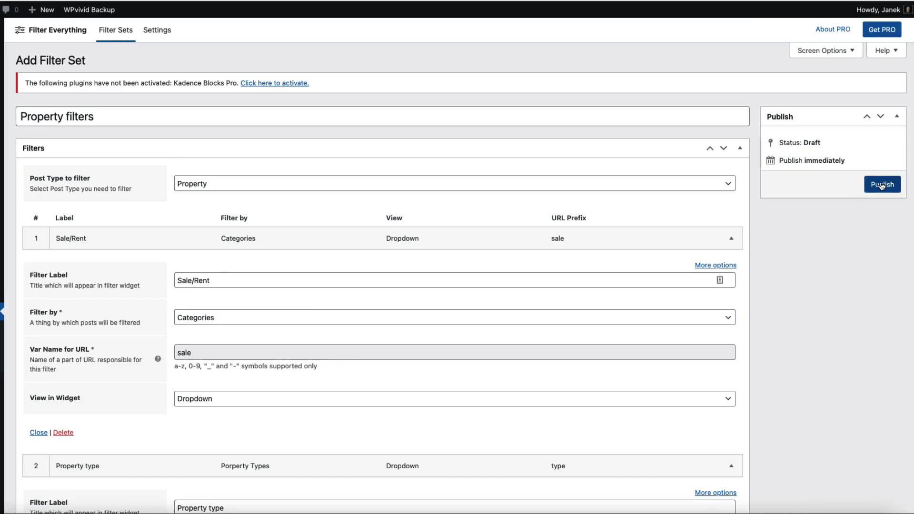
left_click(882, 184)
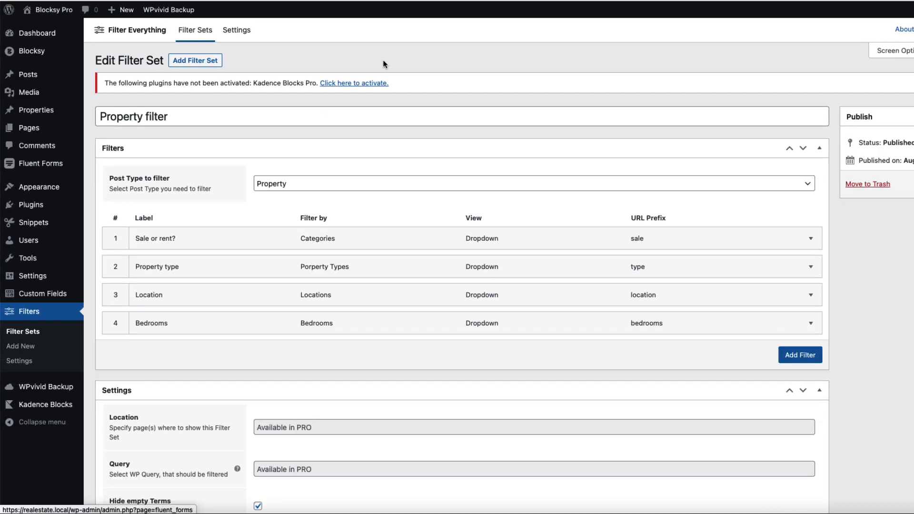
Step: Activate the Multiple Sidebars extension in the Blocksy dashboard's extensions list
scroll(34, 58, "down", 1)
mouse_move(34, 58)
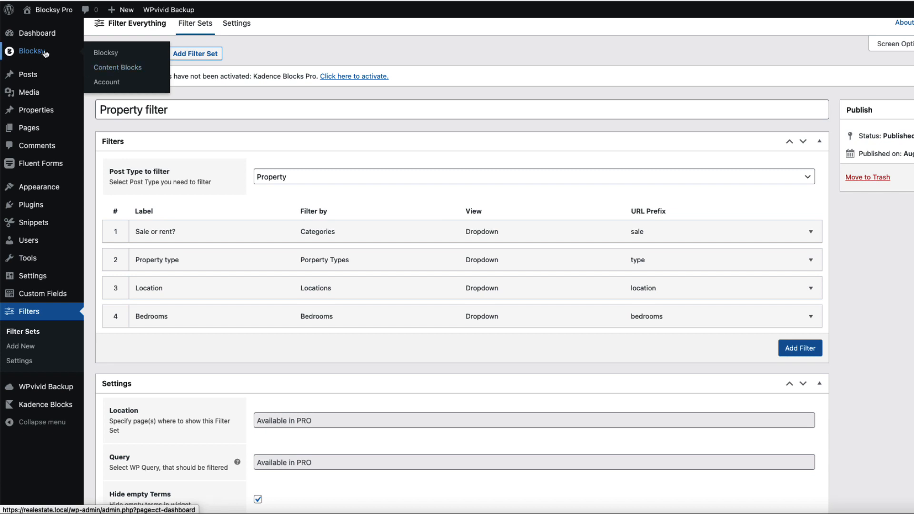
left_click(114, 57)
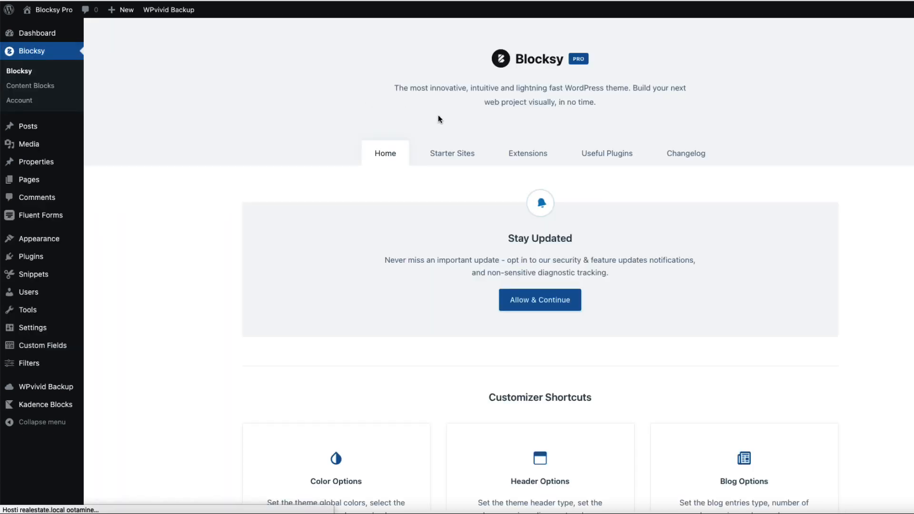
left_click(528, 152)
scroll(546, 260, "down", 5)
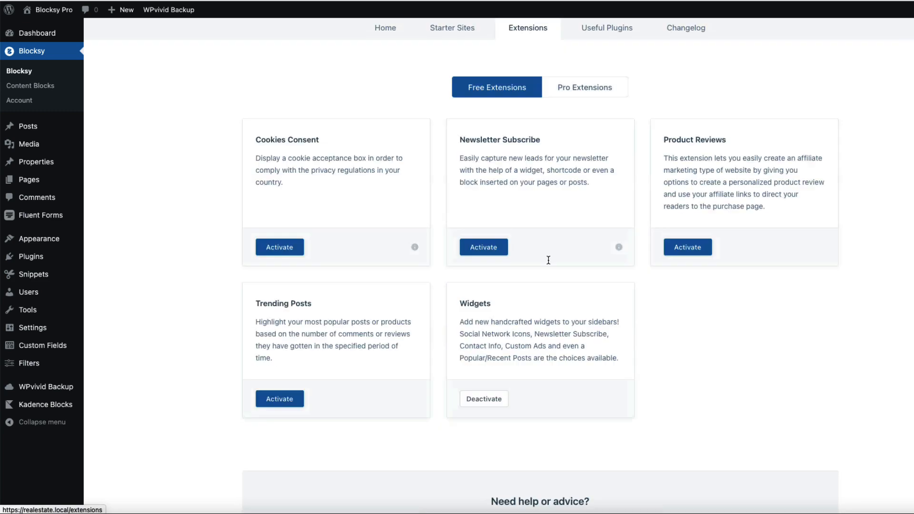
scroll(505, 179, "up", 2)
scroll(495, 179, "up", 1)
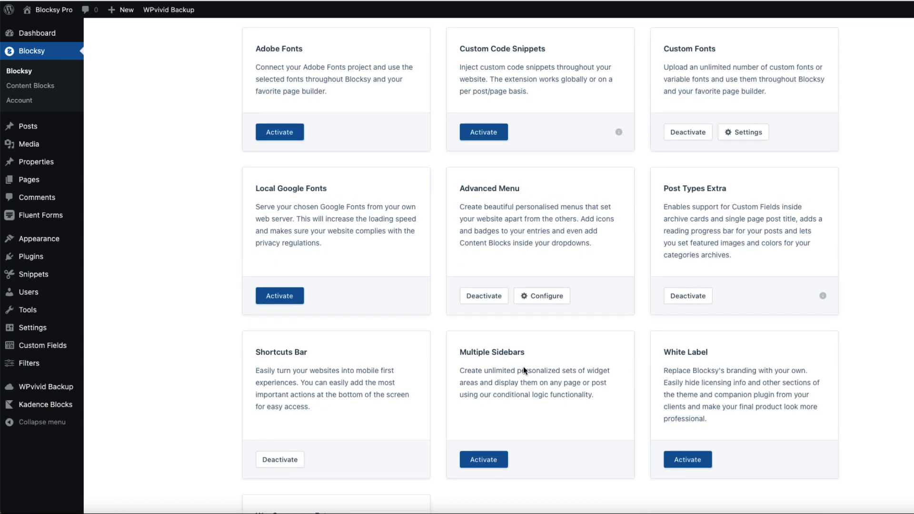
scroll(583, 189, "up", 3)
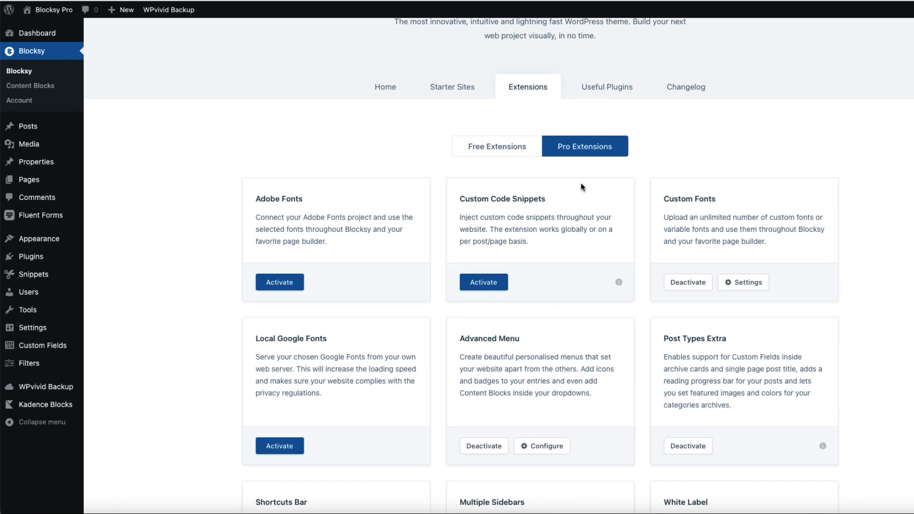
scroll(551, 255, "down", 5)
left_click(480, 408)
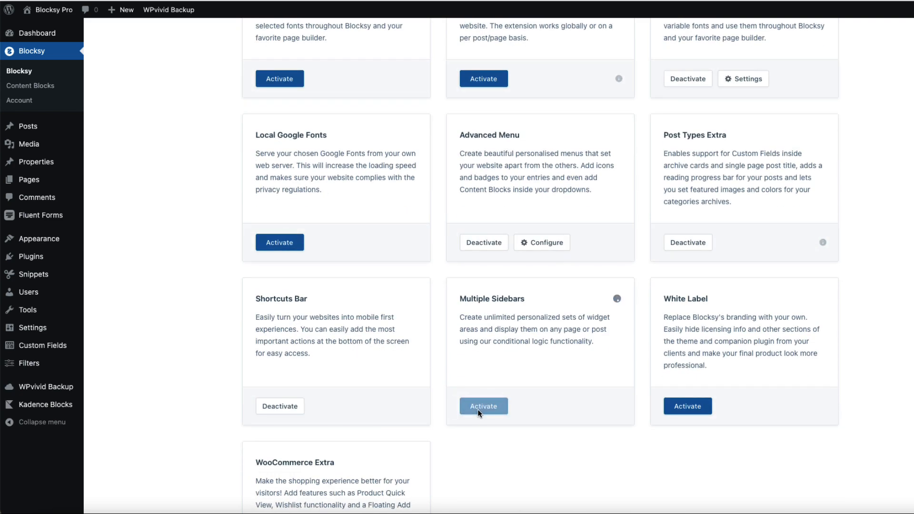
Step: Create a new sidebar named 'Property filter' on the Widgets page
mouse_move(30, 241)
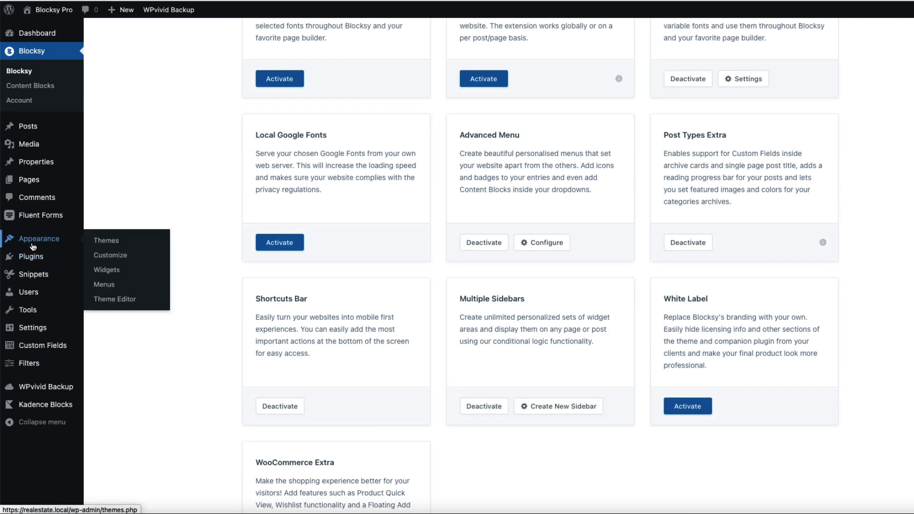
left_click(108, 270)
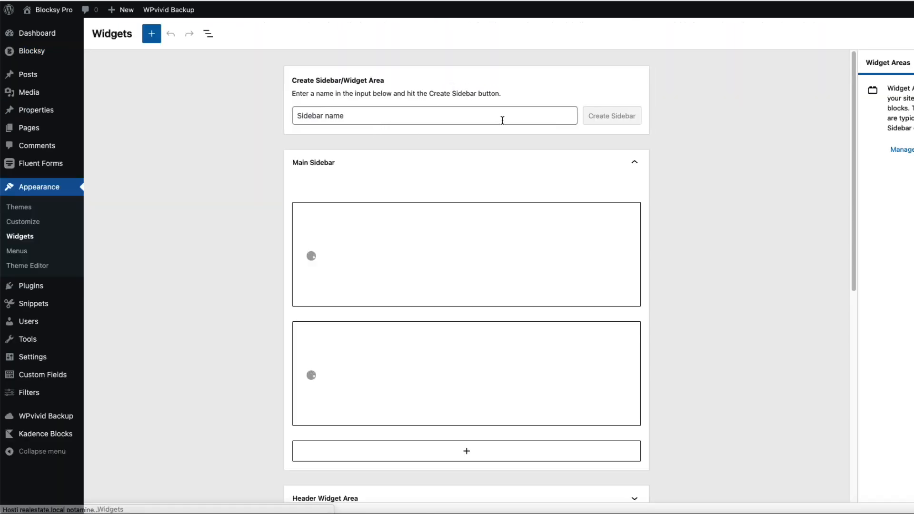
left_click(347, 119)
type("Property filter")
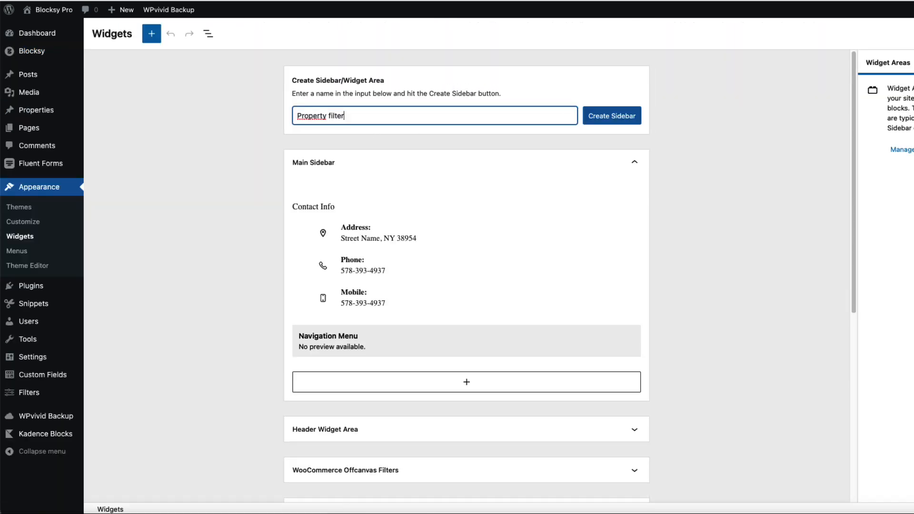
left_click(612, 121)
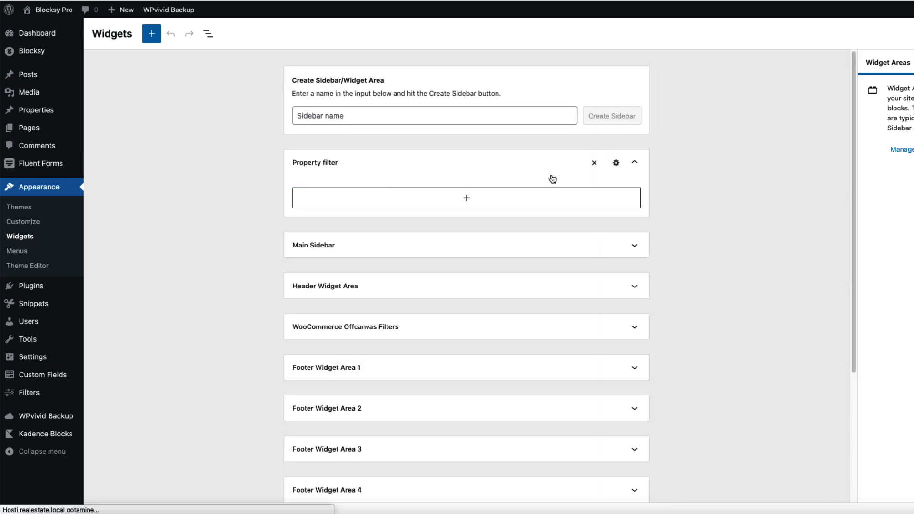
Step: Add a display condition showing the Property filter sidebar on the Property Archive
left_click(616, 163)
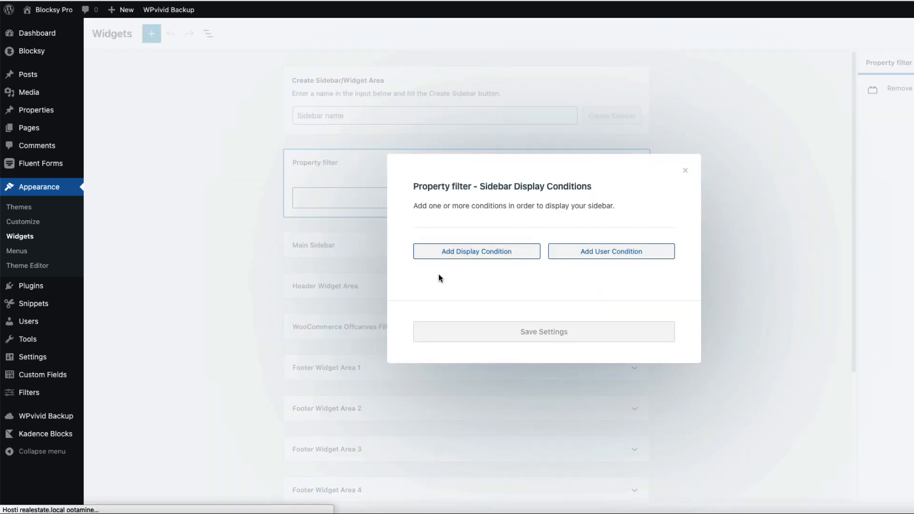
left_click(486, 251)
left_click(528, 246)
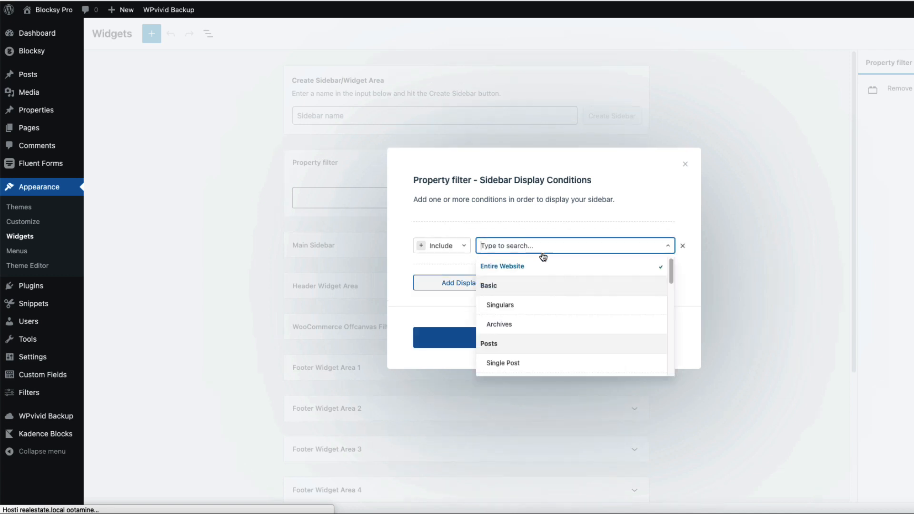
left_click_drag(673, 274, 668, 316)
left_click(548, 310)
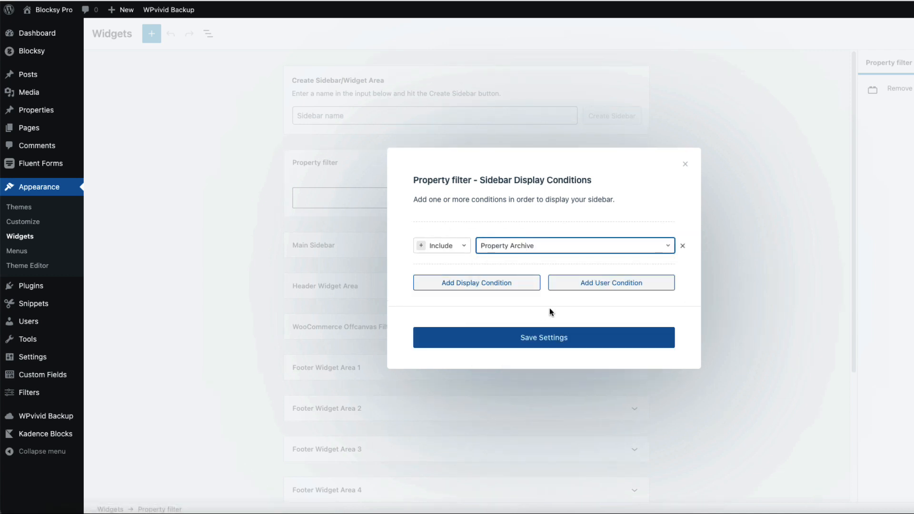
Step: Add property_category and property_size taxonomy conditions and save the display settings
left_click(514, 287)
left_click(604, 270)
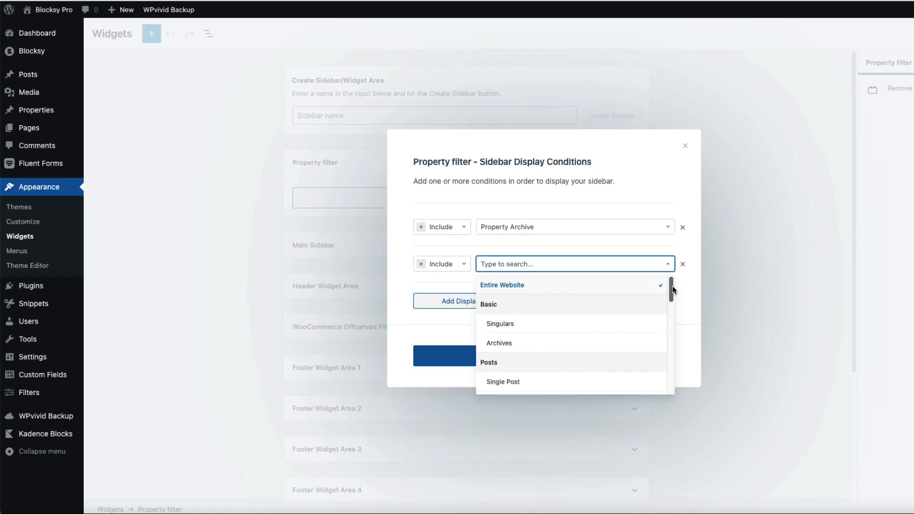
left_click_drag(672, 286, 671, 322)
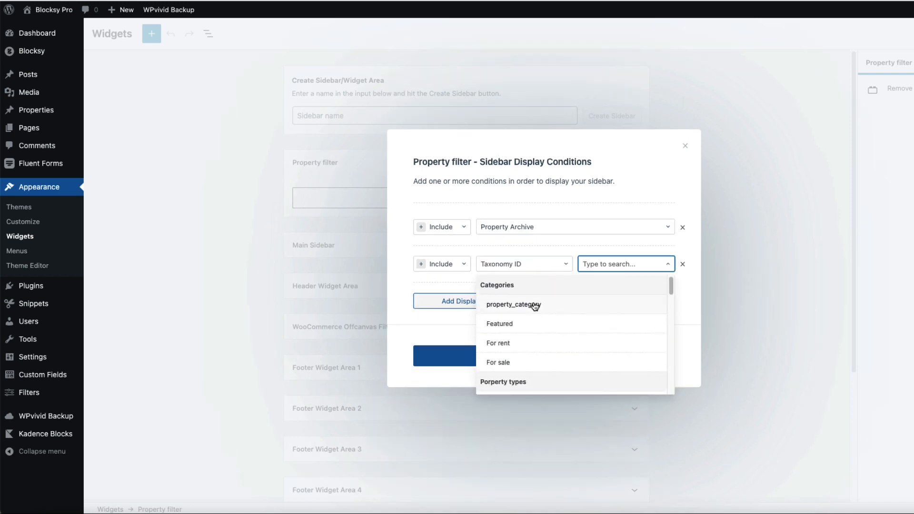
left_click(536, 306)
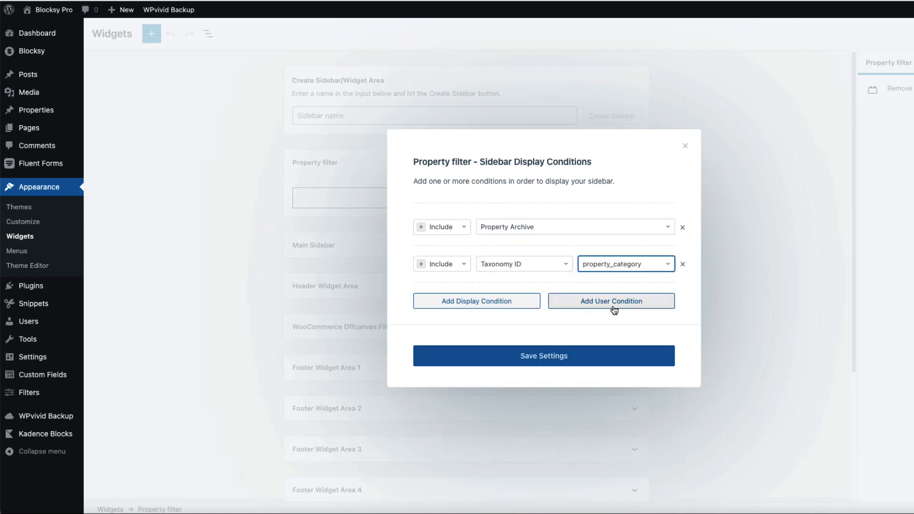
left_click(480, 301)
left_click(598, 284)
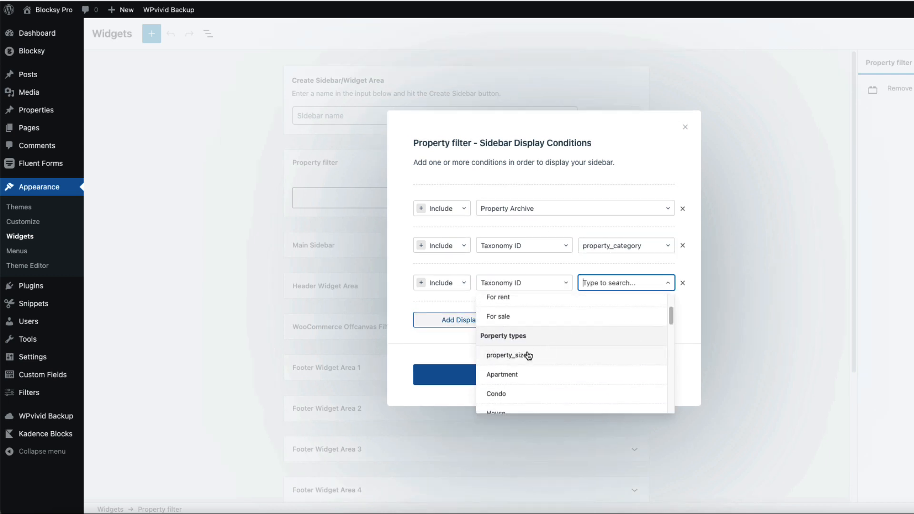
left_click(519, 358)
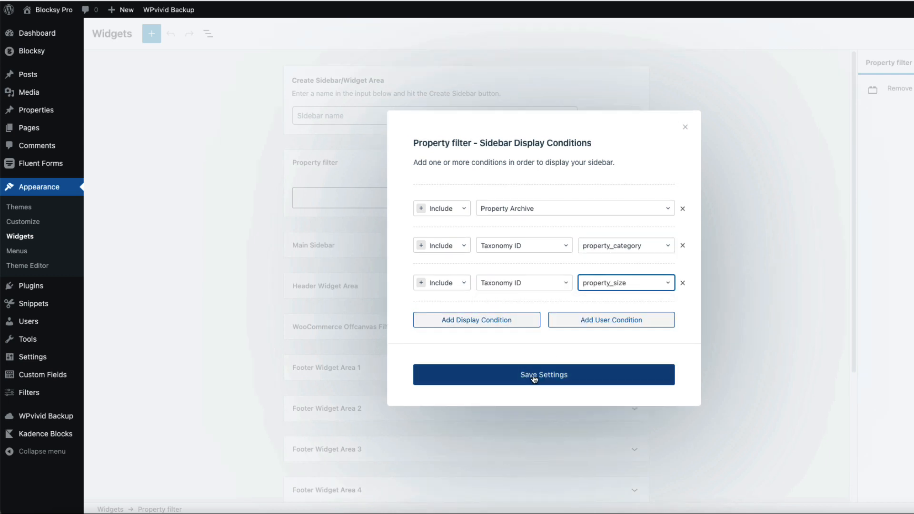
left_click(535, 376)
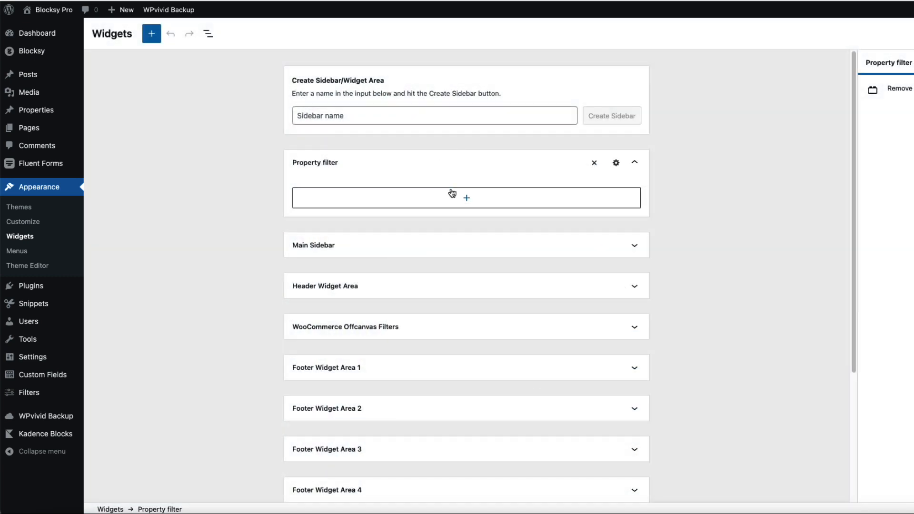
Step: Insert the Filter Everything — Filters widget into the Property filter sidebar via a 'filt' search and save
left_click(465, 199)
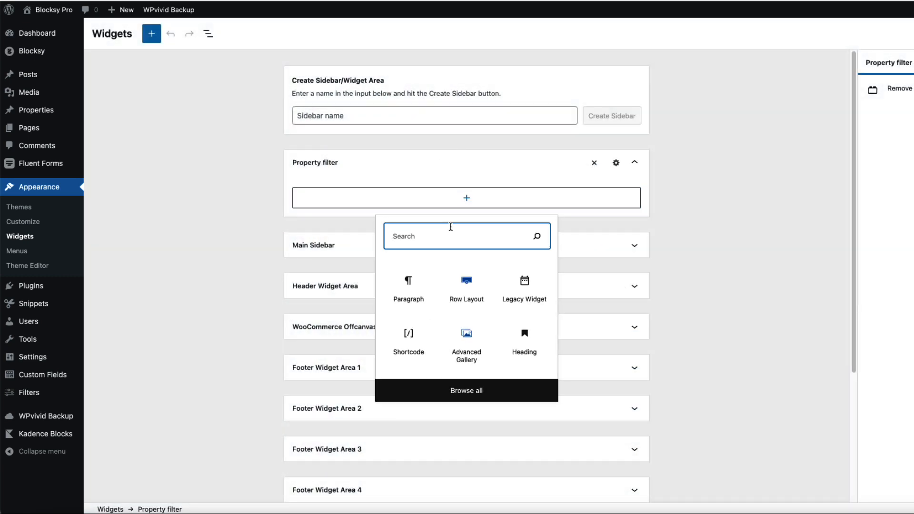
type("file")
key("BackSpace")
key("BackSpace")
type("lt")
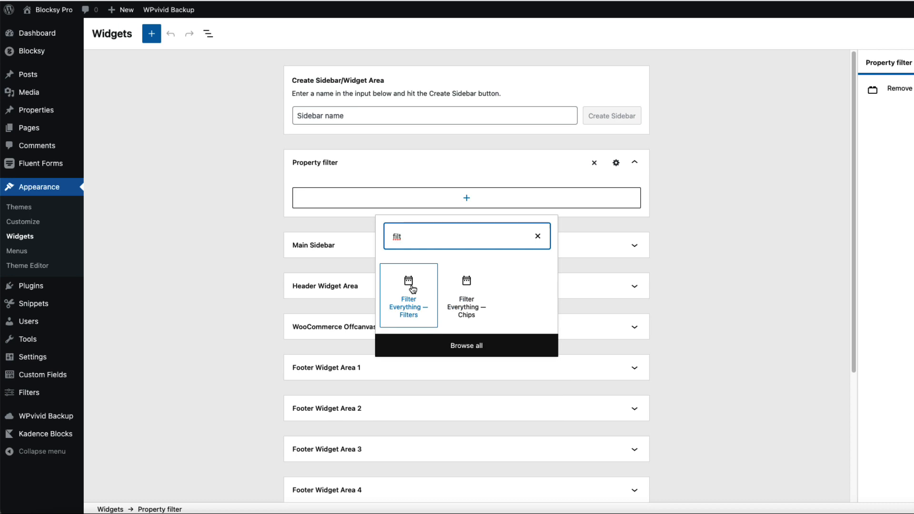
left_click(411, 289)
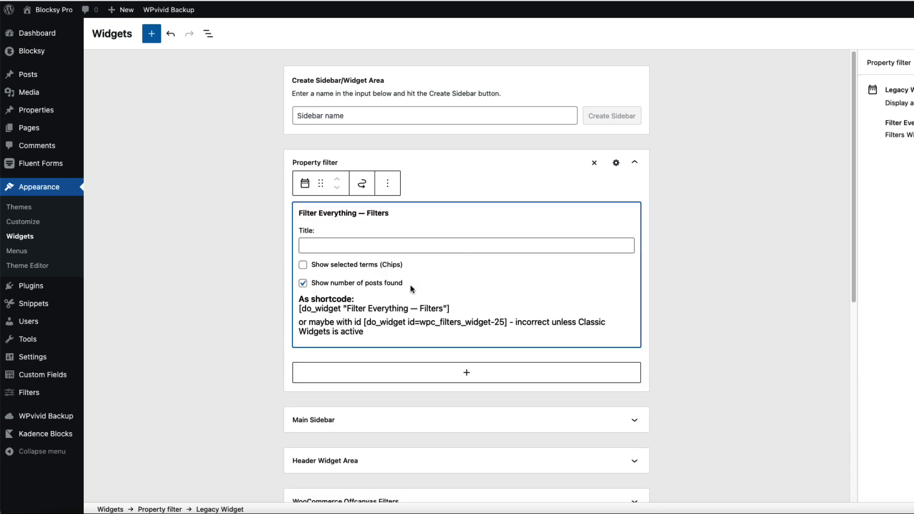
left_click(912, 34)
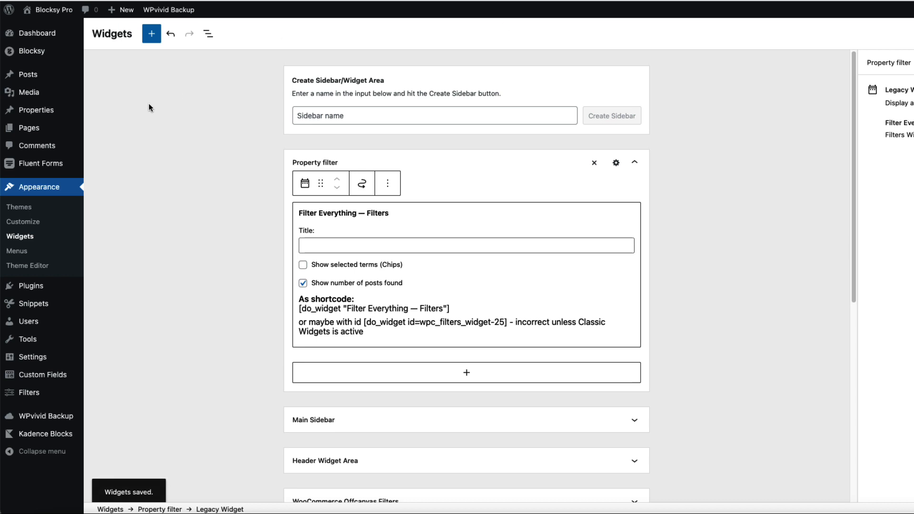
left_click(28, 227)
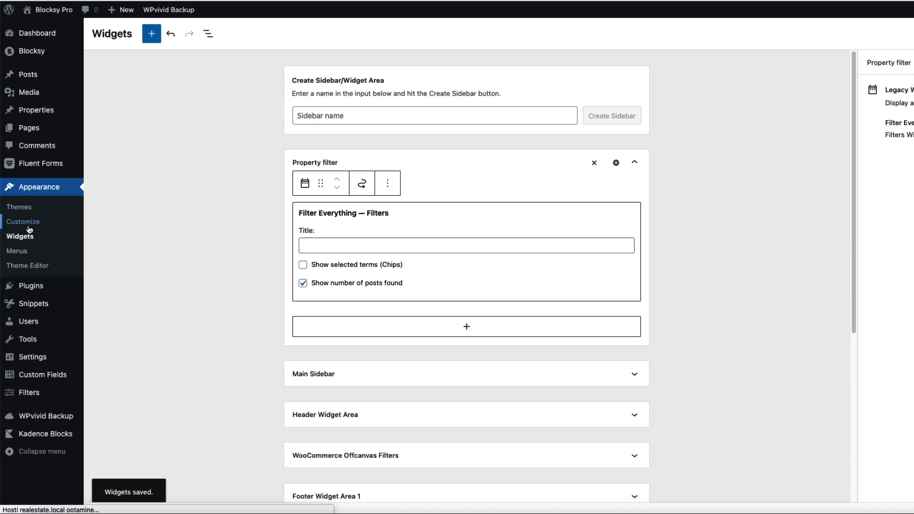
Step: Enable the sidebar for the Properties archive in the Customizer and preview the Properties page
scroll(62, 299, "down", 3)
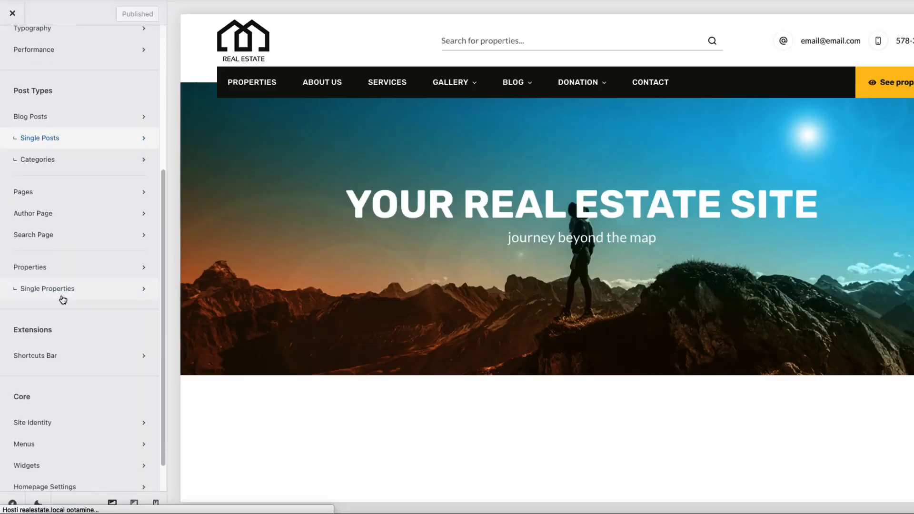
left_click(50, 270)
scroll(108, 296, "down", 3)
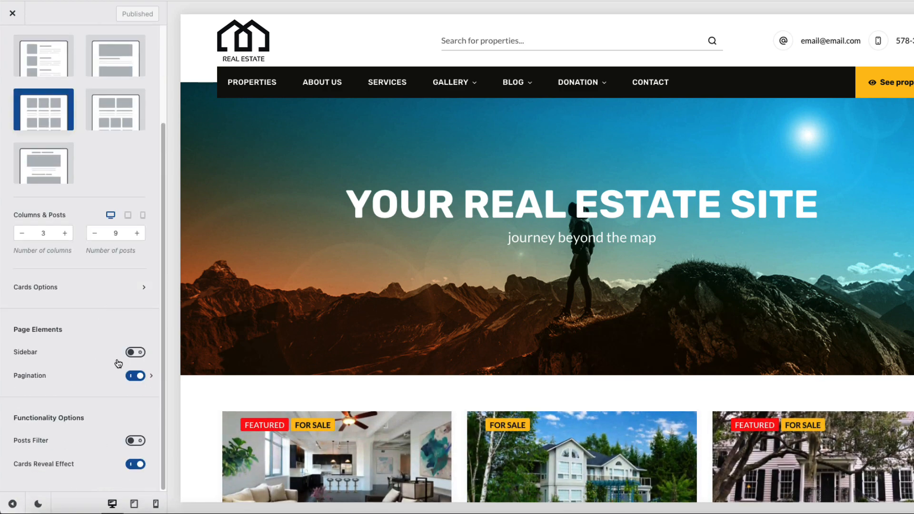
left_click(135, 352)
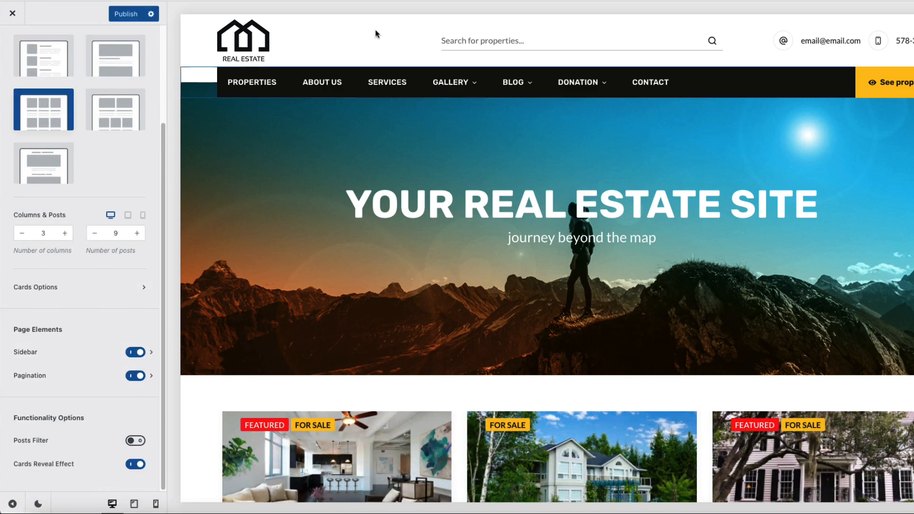
left_click(263, 86)
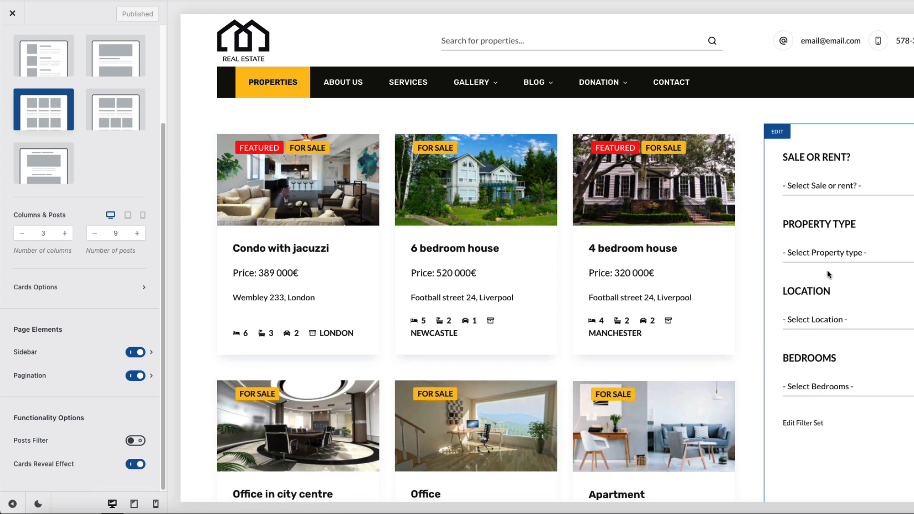
left_click(14, 12)
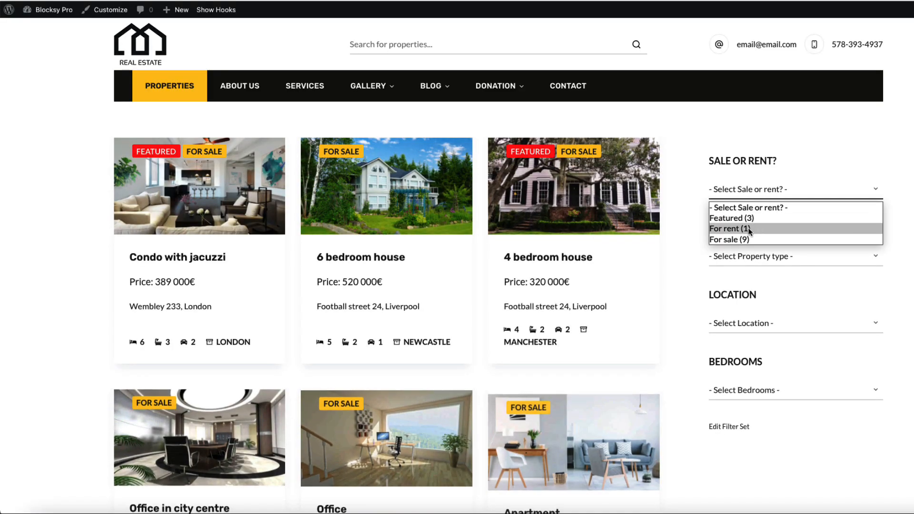
Step: Choose Featured (3) in the Sale or rent? dropdown, then reopen the Customizer
left_click(747, 220)
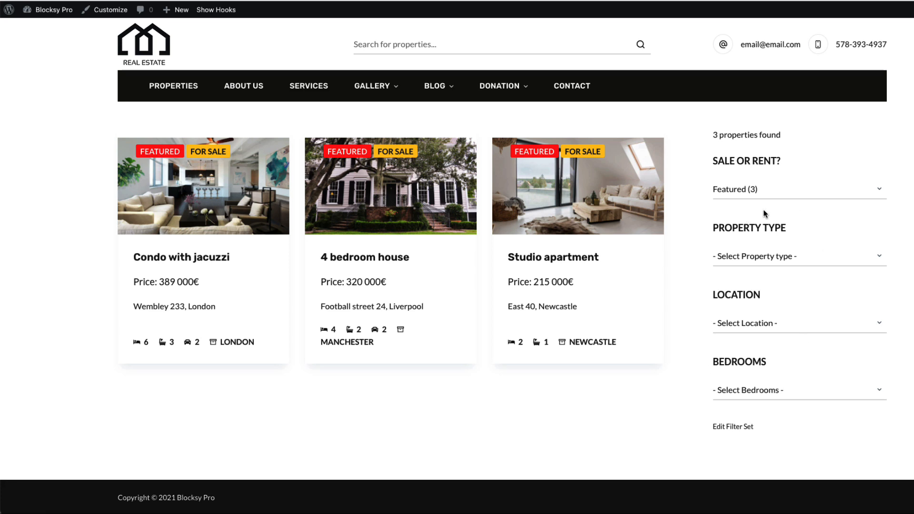
left_click(106, 13)
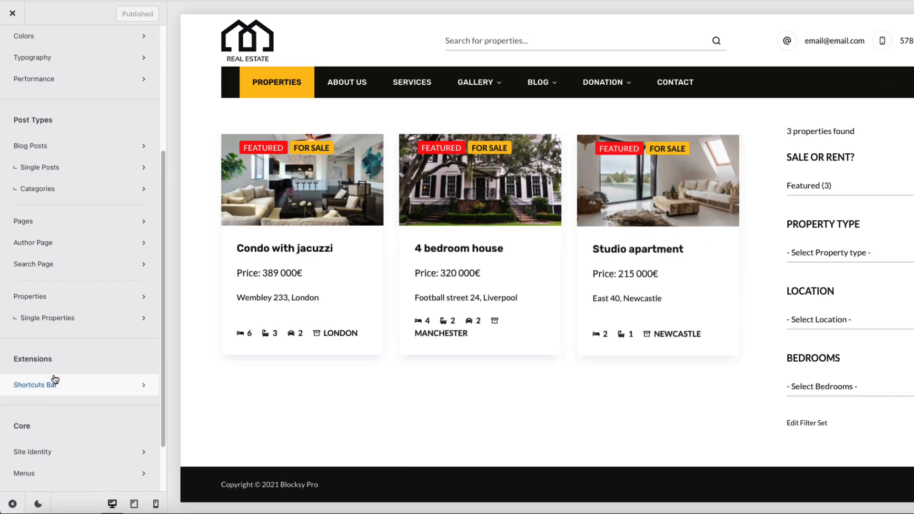
Step: Switch off the Properties archive sidebar, publish, and return to the live site
left_click(60, 296)
scroll(133, 381, "down", 3)
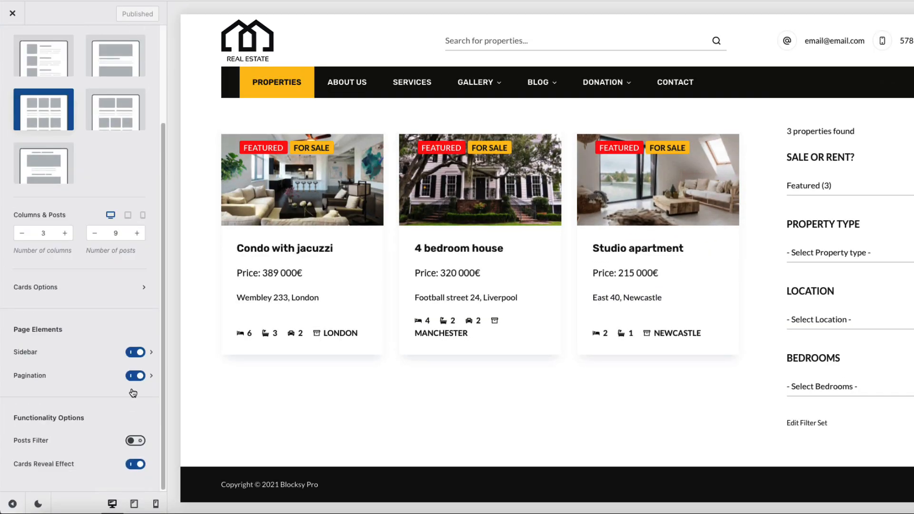
left_click(135, 352)
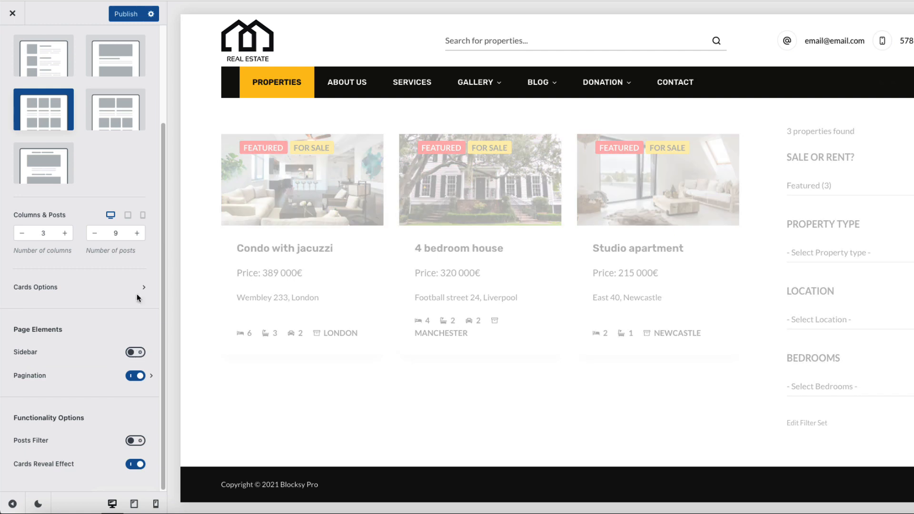
left_click(125, 14)
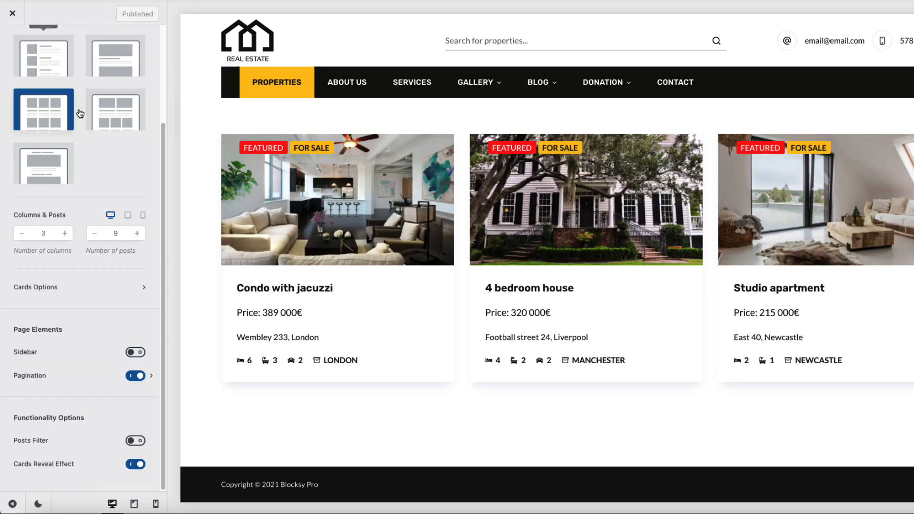
scroll(85, 127, "up", 3)
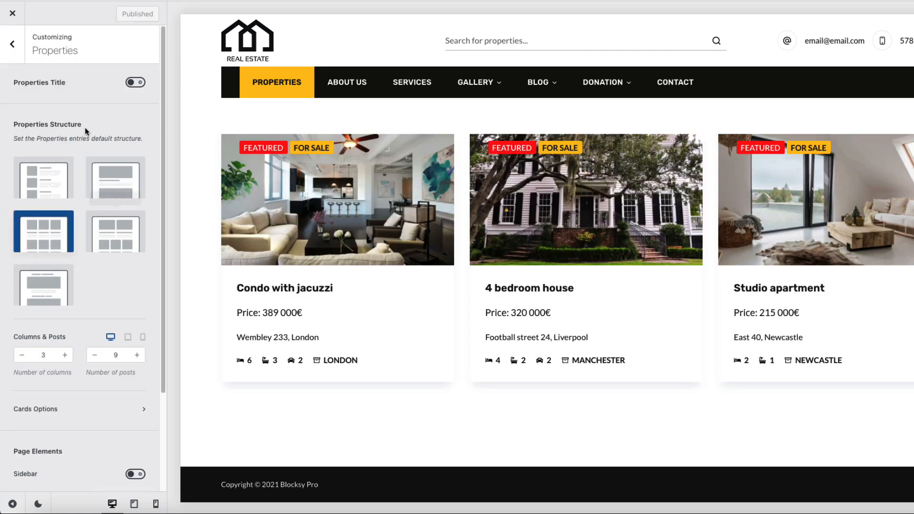
left_click(13, 19)
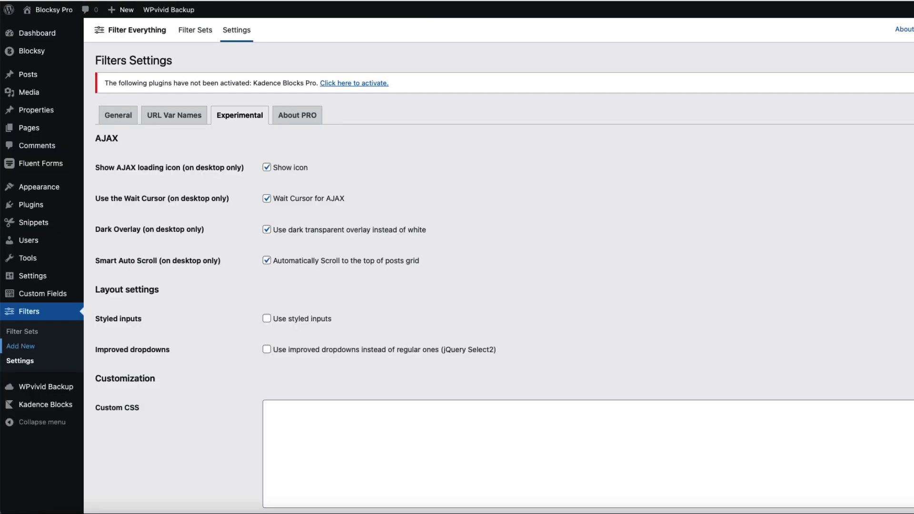
Step: Start a new snippet titled 'Filter sidebar' and paste in the widget-area PHP code
mouse_move(33, 223)
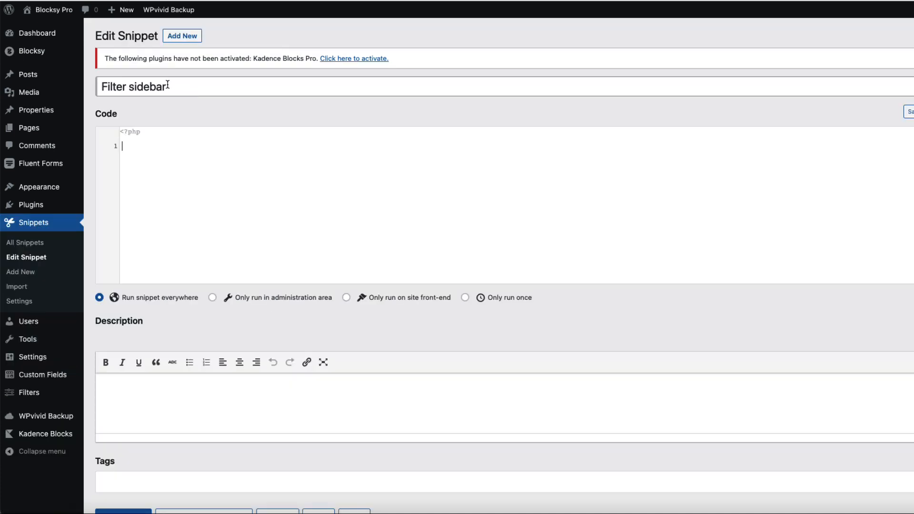
left_click(173, 87)
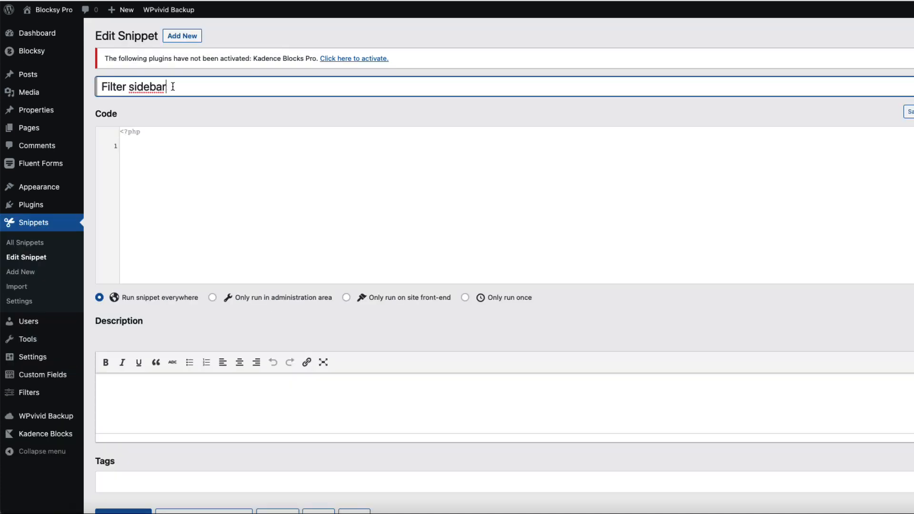
left_click(180, 183)
key("ctrl+v")
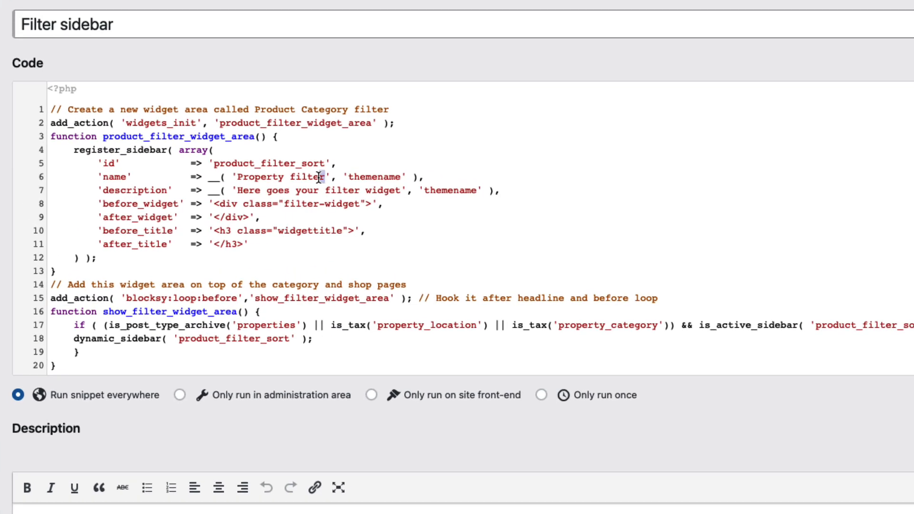
Step: Highlight the widget area name, description, display code and the properties post type on line 17
left_click_drag(313, 193, 238, 178)
left_click_drag(401, 192, 238, 191)
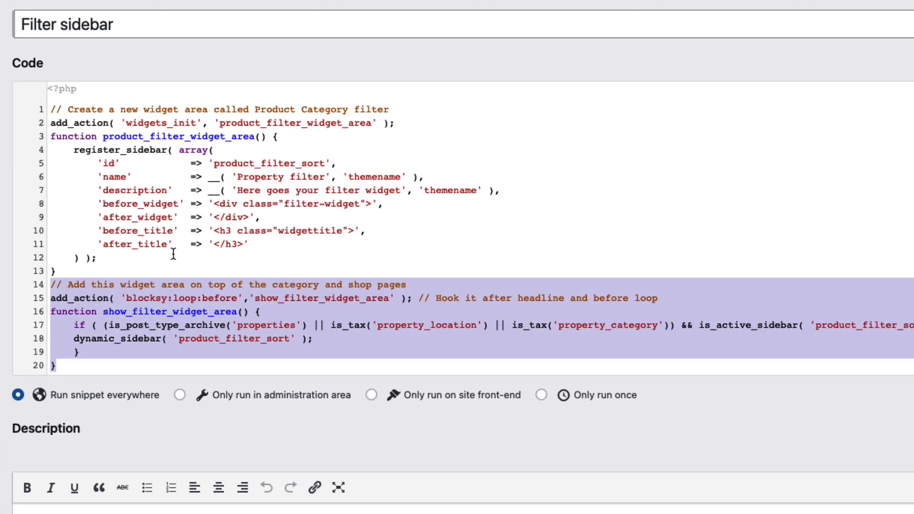
left_click(190, 307)
left_click_drag(86, 364, 10, 288)
left_click(490, 245)
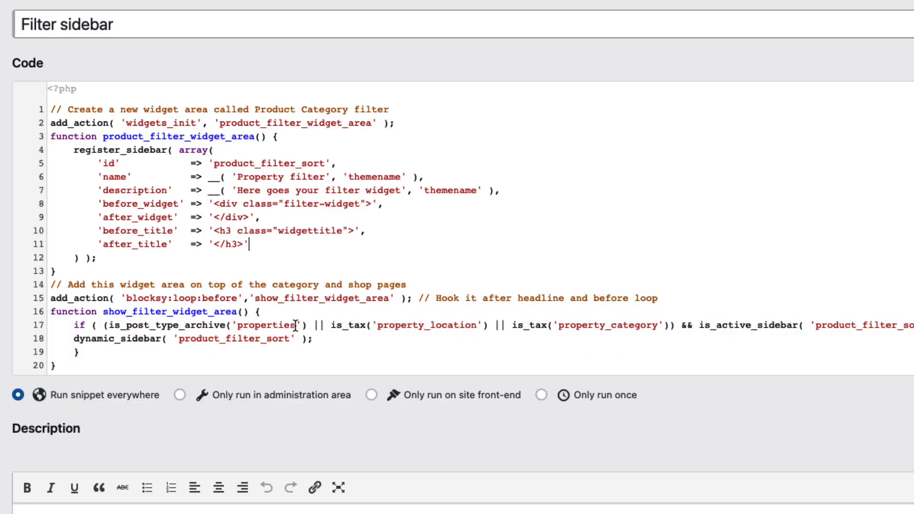
left_click_drag(296, 326, 237, 324)
left_click(427, 336)
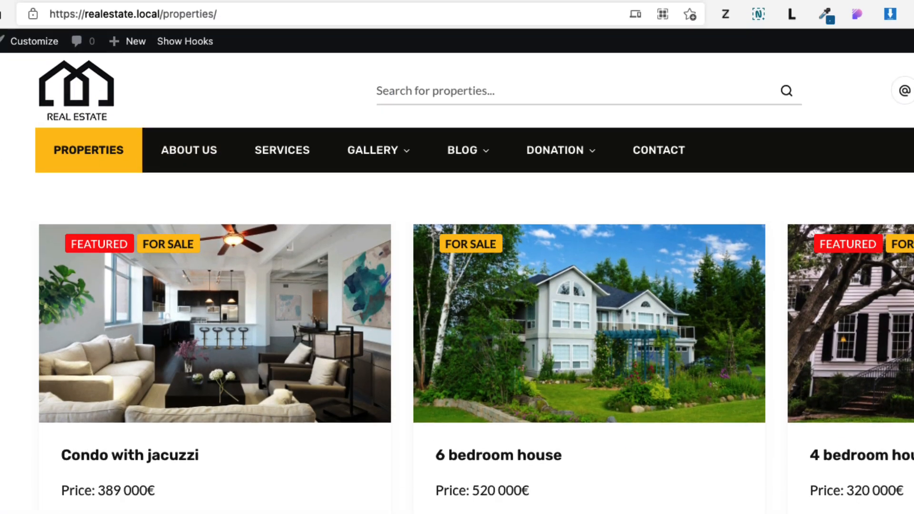
Step: Match the properties URL slug to the archive condition and highlight property_location on line 17
left_click_drag(219, 14, 162, 14)
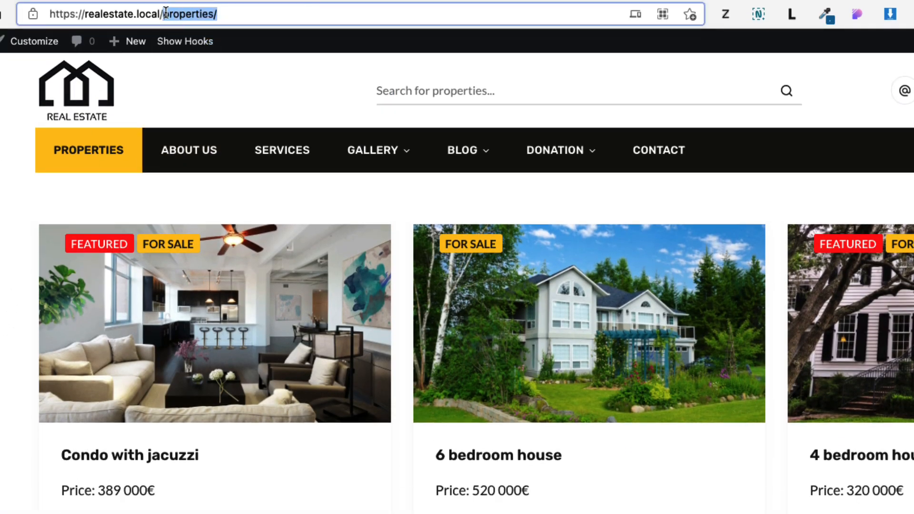
left_click(72, 0)
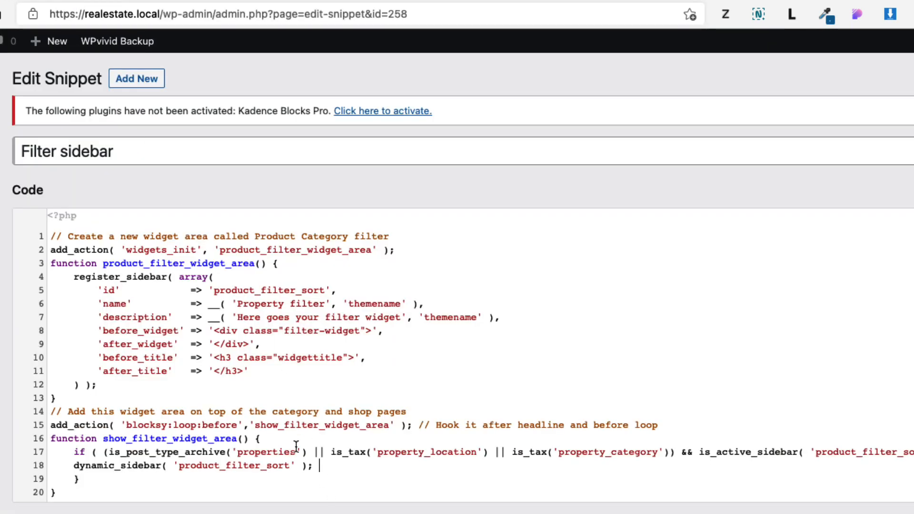
left_click_drag(291, 451, 232, 454)
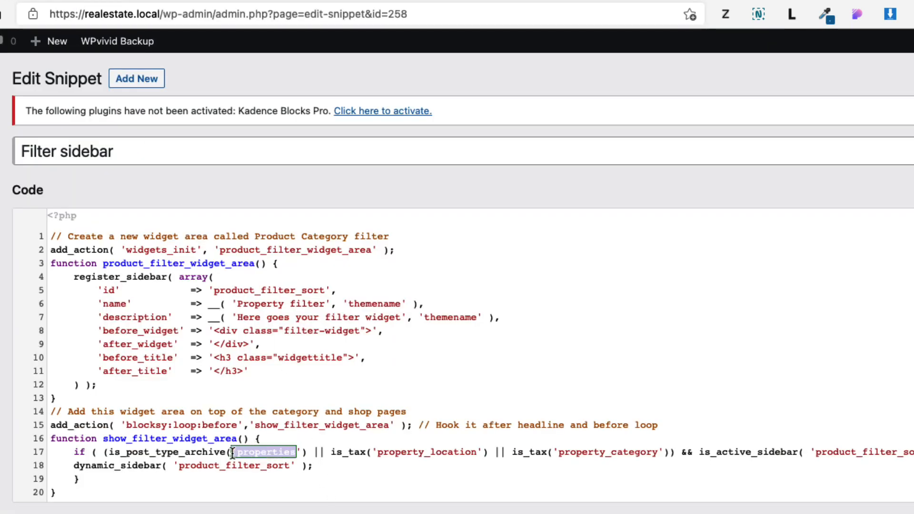
left_click(384, 452)
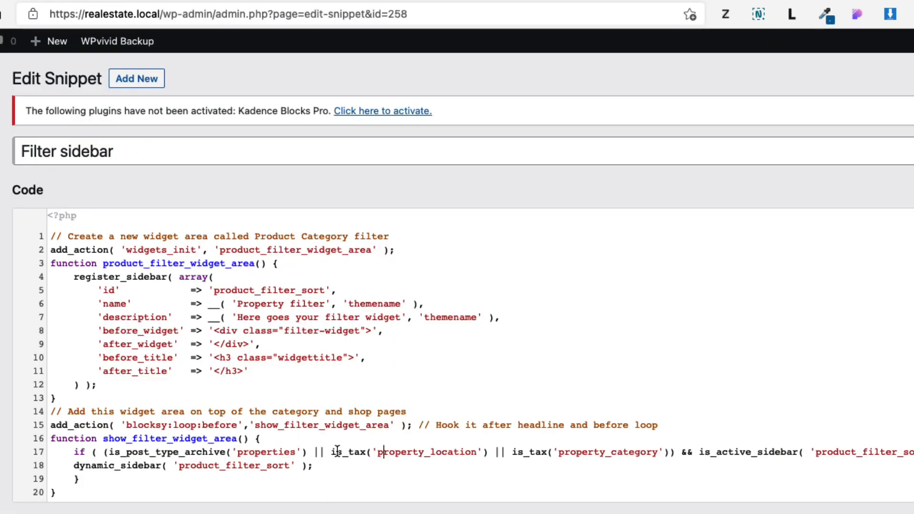
left_click_drag(479, 452, 340, 451)
left_click(479, 453)
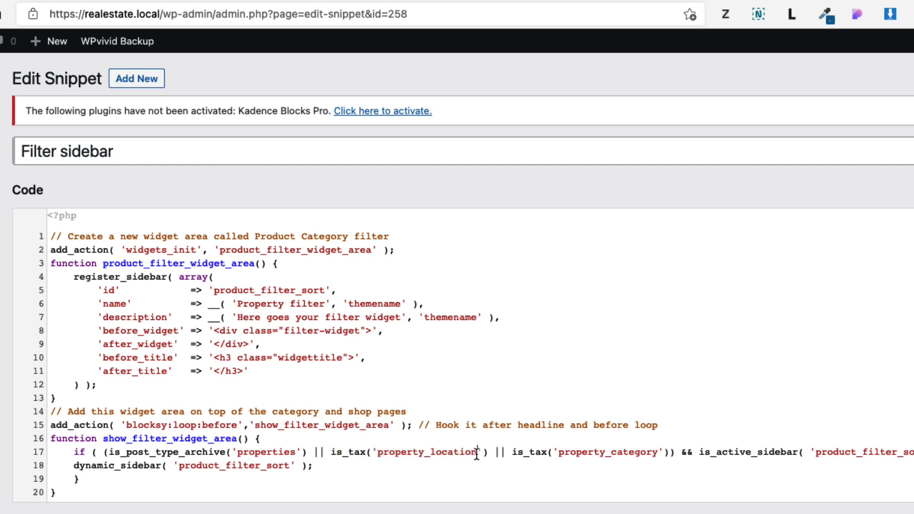
left_click_drag(477, 452, 381, 452)
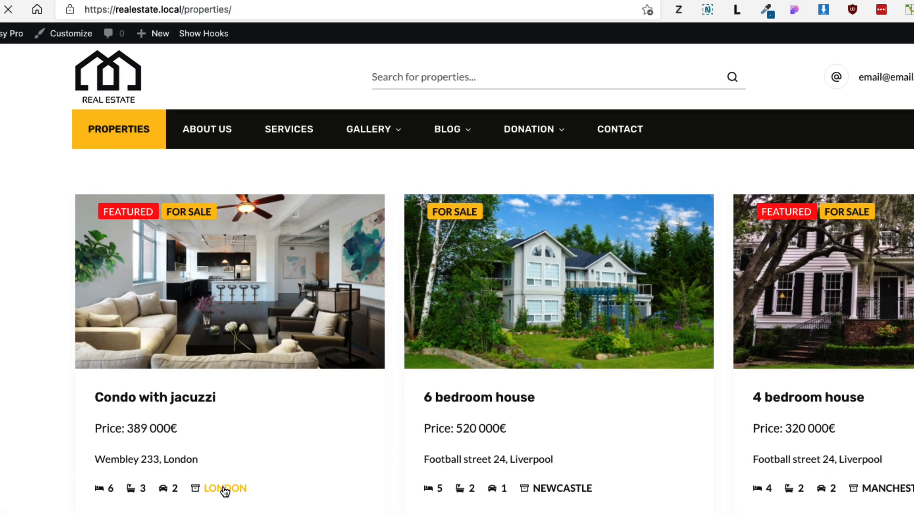
Step: Compare the London location and For Sale category URLs with the property_location and property_category slugs
left_click(225, 489)
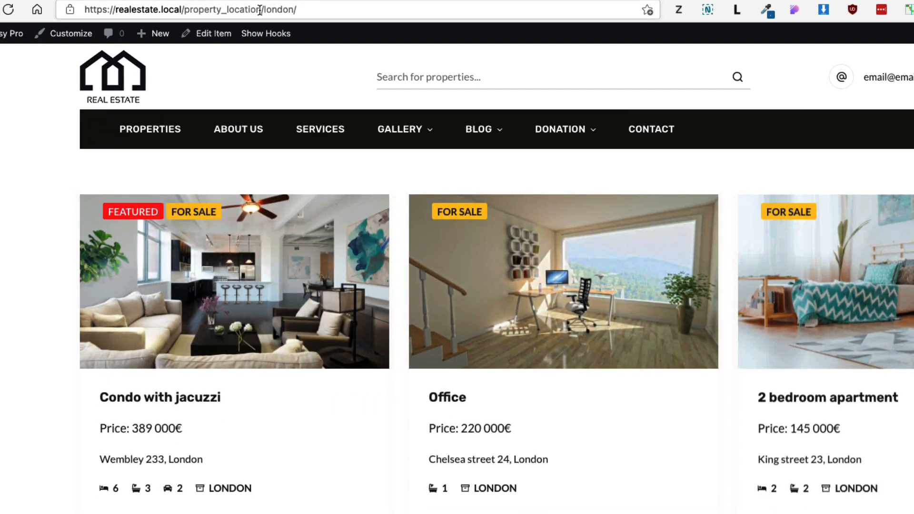
left_click_drag(260, 10, 190, 9)
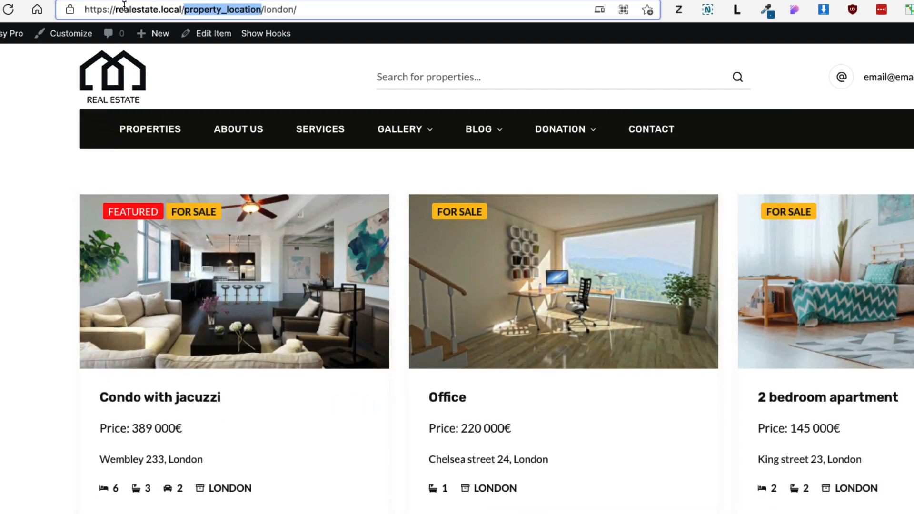
left_click(123, 0)
left_click(554, 416)
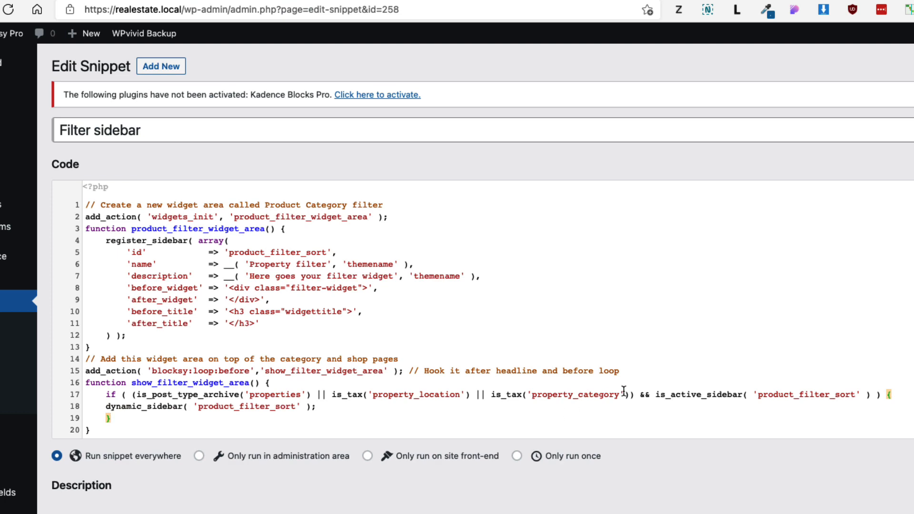
left_click_drag(622, 395, 539, 398)
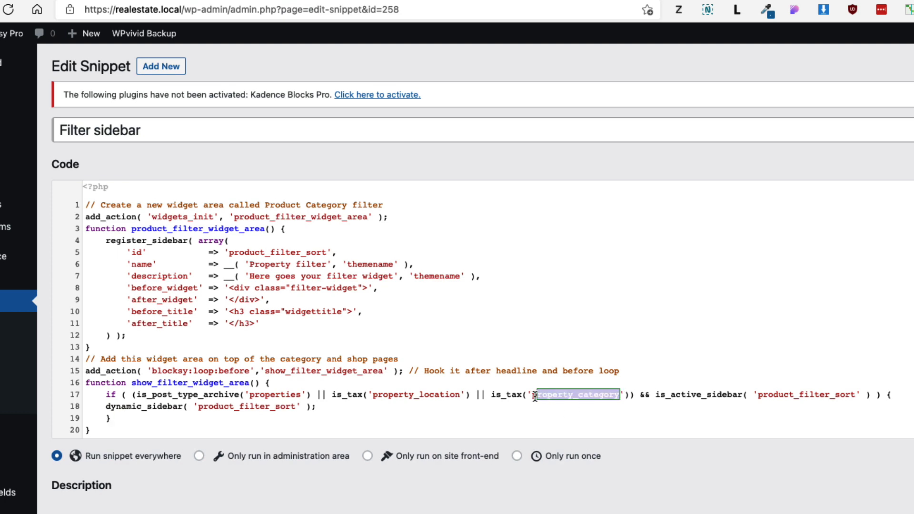
left_click(123, 0)
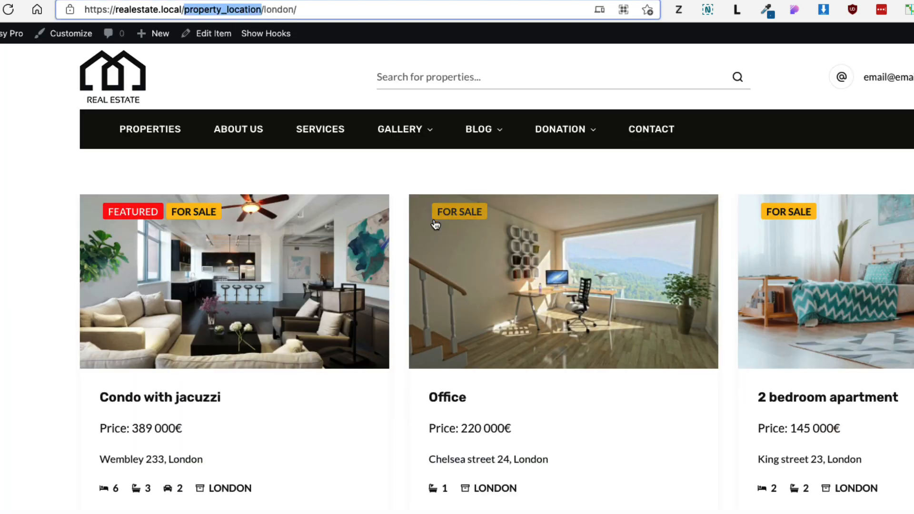
left_click(202, 220)
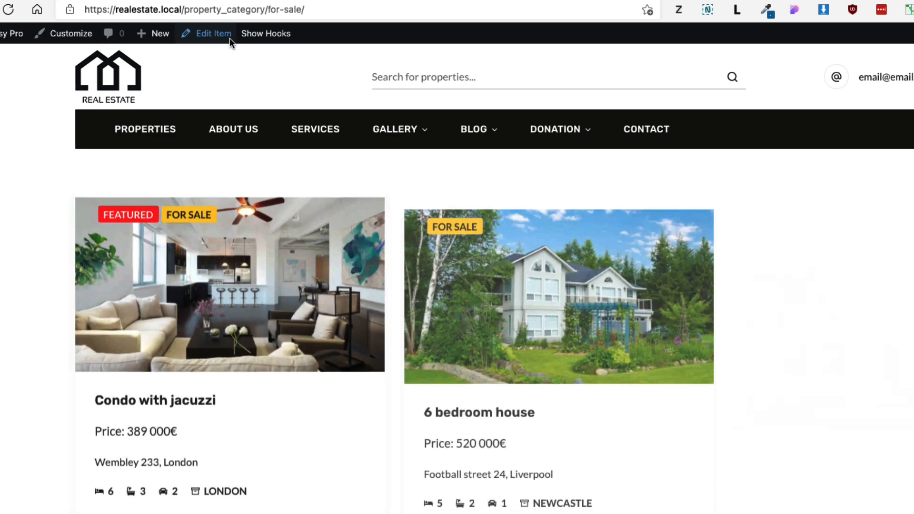
left_click_drag(265, 8, 181, 9)
left_click(180, 0)
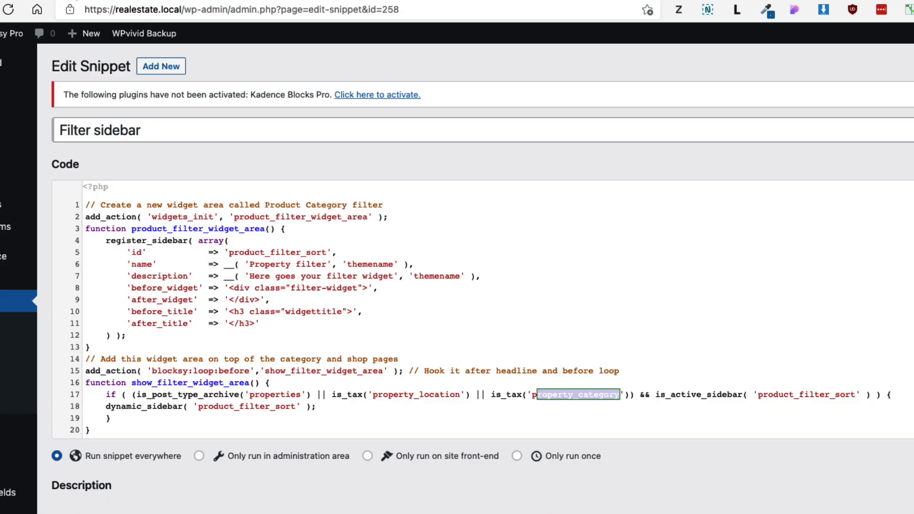
Step: Duplicate the property_category condition, then undo the duplicate, leaving the original condition
left_click(586, 414)
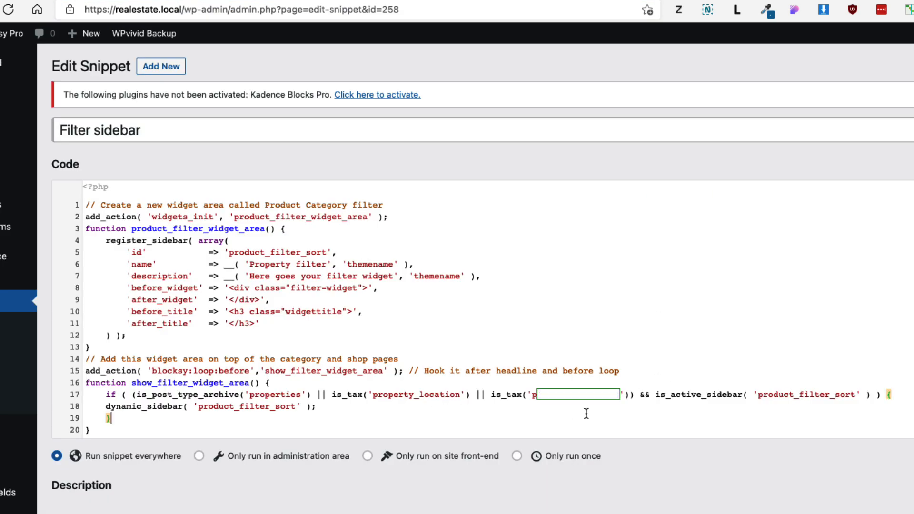
mouse_move(630, 396)
left_mouse_down()
mouse_move(502, 397)
mouse_move(630, 394)
left_mouse_up()
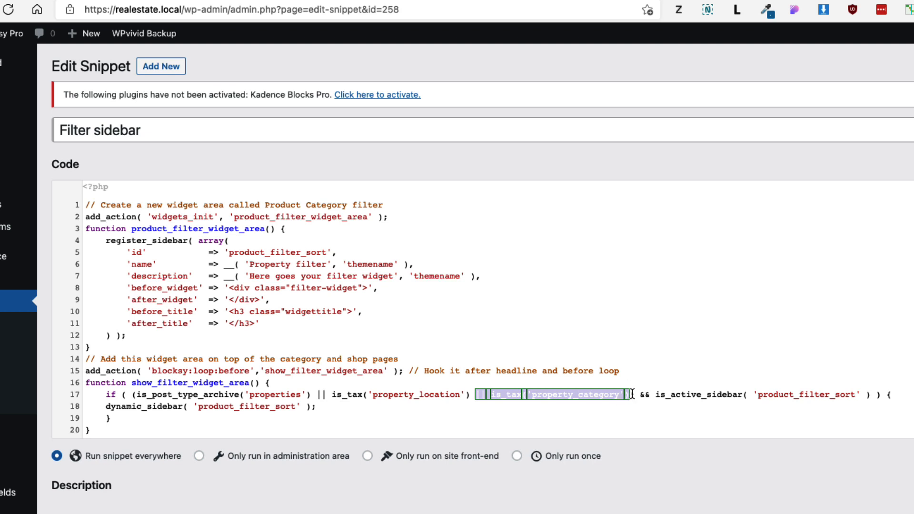
left_click(630, 394)
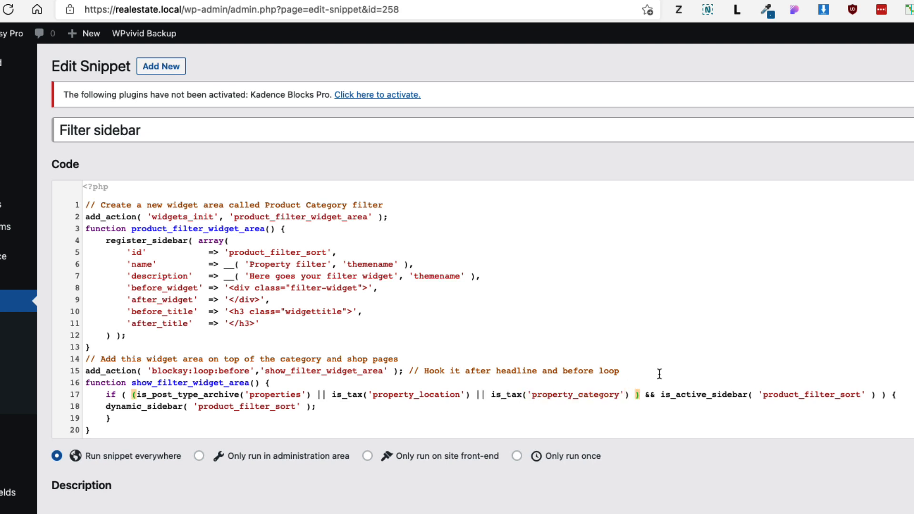
type("|| is_tax('property_category')")
left_click_drag(778, 395, 692, 396)
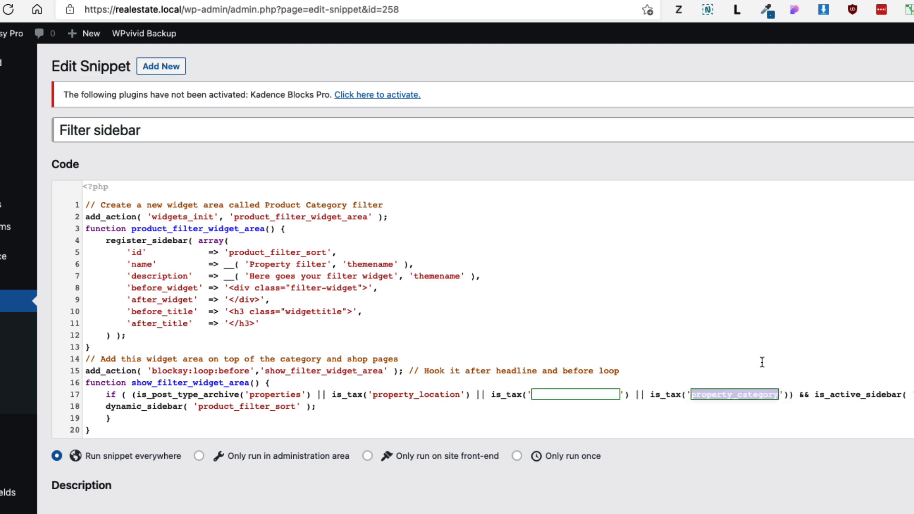
key("super+z")
key("super+z")
scroll(621, 378, "down", 2)
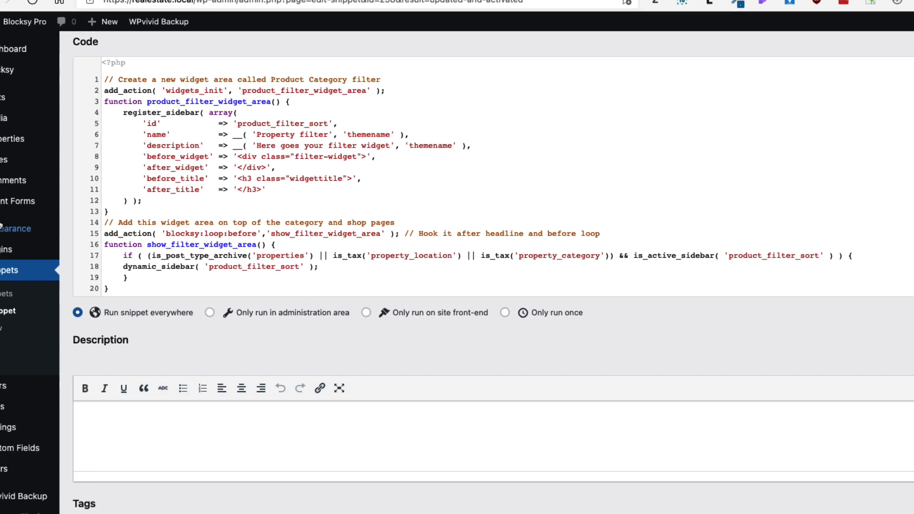
Step: Insert the Filter Everything — Filters widget into the Property filter widget area via a 'fi' search
mouse_move(34, 191)
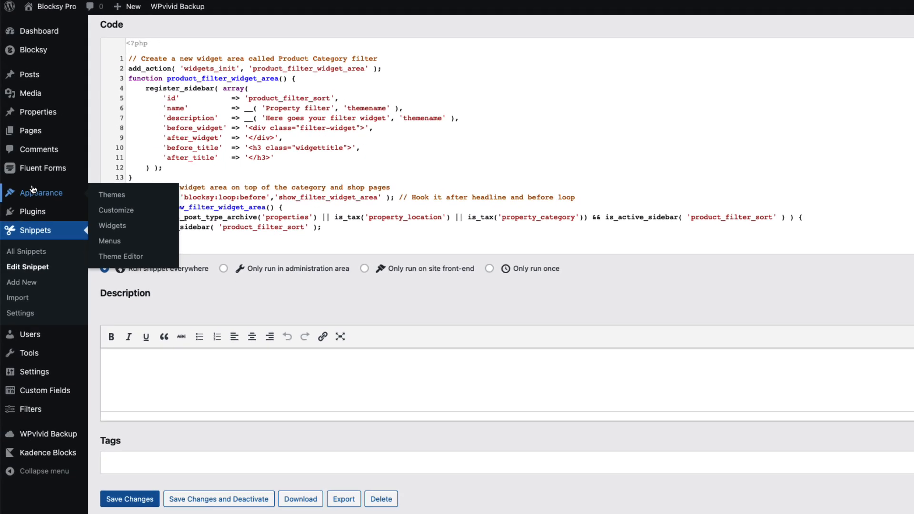
left_click(121, 230)
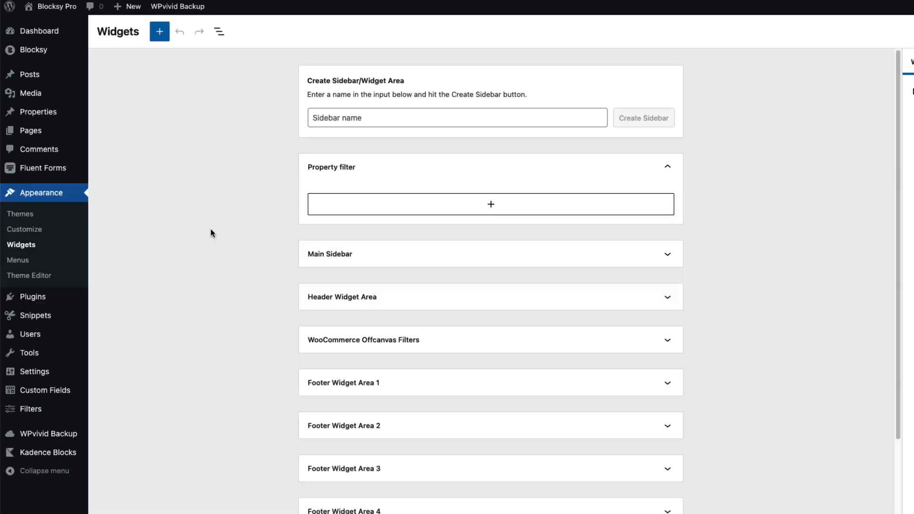
left_click(492, 209)
type("fil")
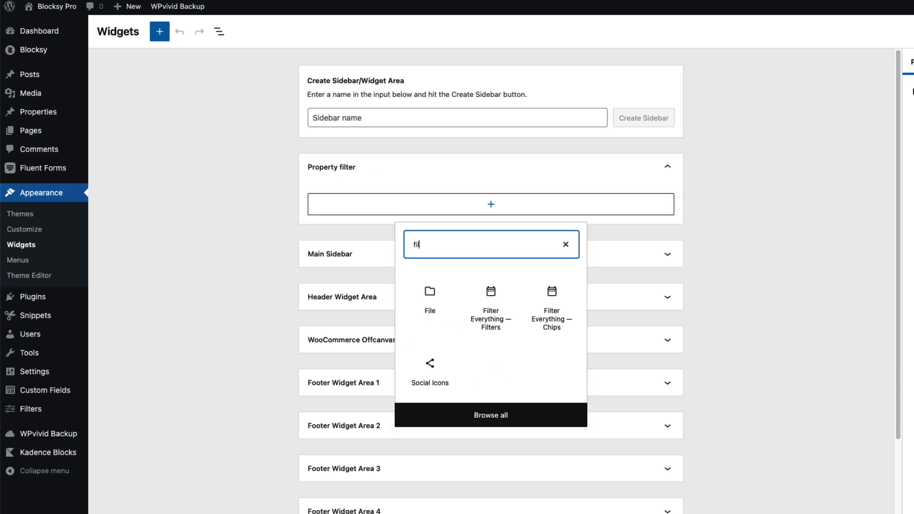
left_click(495, 307)
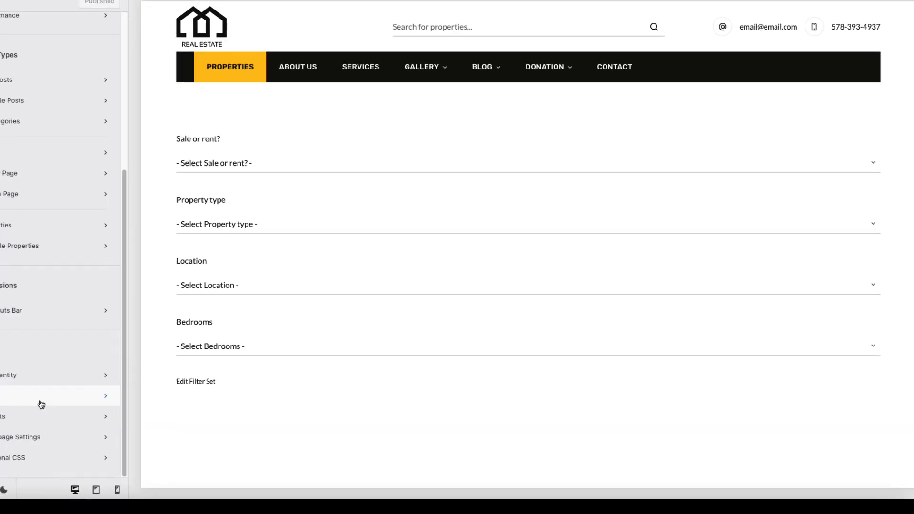
Step: In Additional CSS, uncomment lines 18–33 to reactivate the filter layout rules
left_click(65, 471)
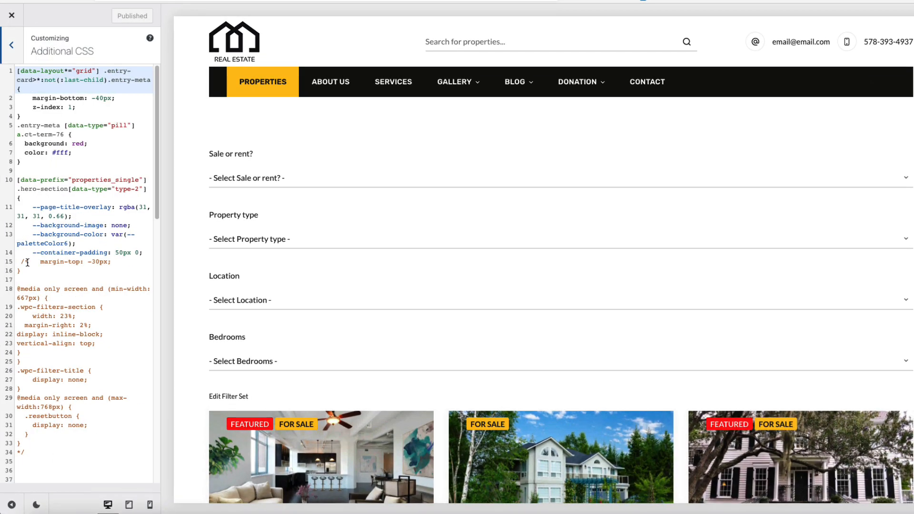
left_click_drag(21, 444, 12, 297)
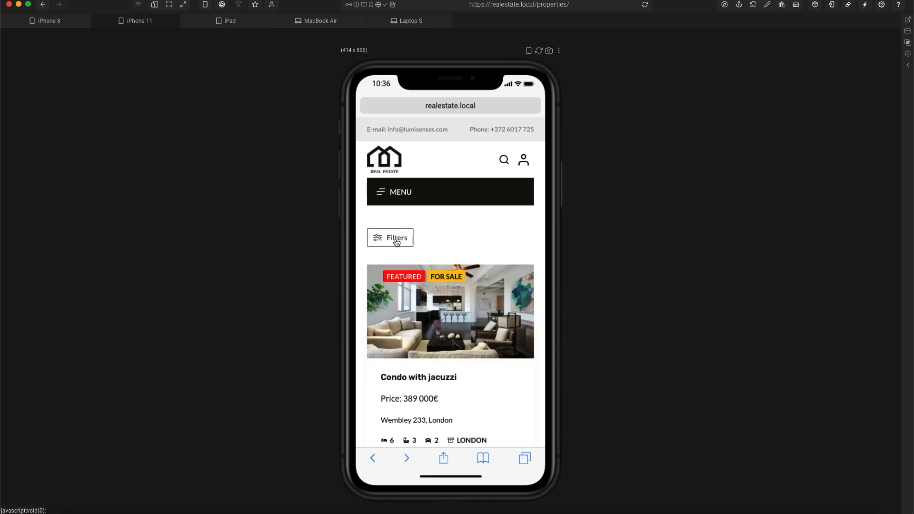
Step: On iPhone 11, filter properties to For sale, then at iPad size remove the chip
left_click(397, 243)
scroll(409, 267, "down", 5)
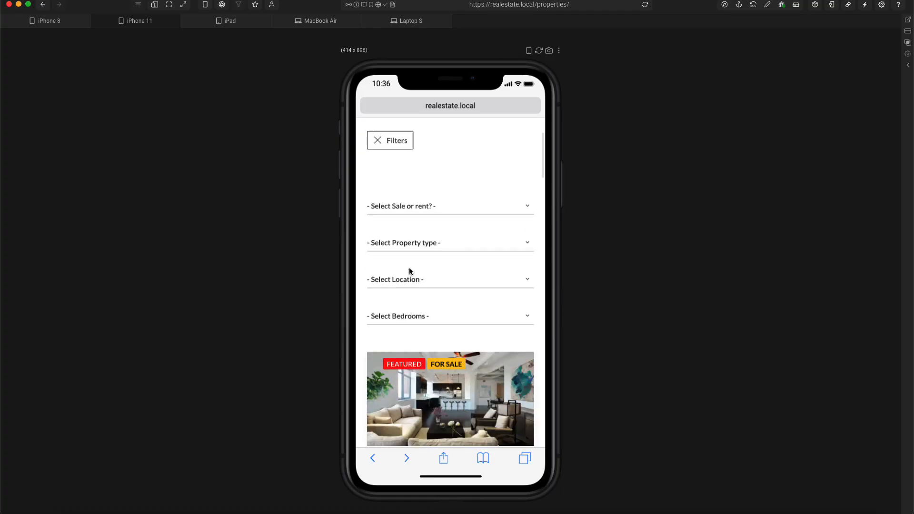
left_click(413, 191)
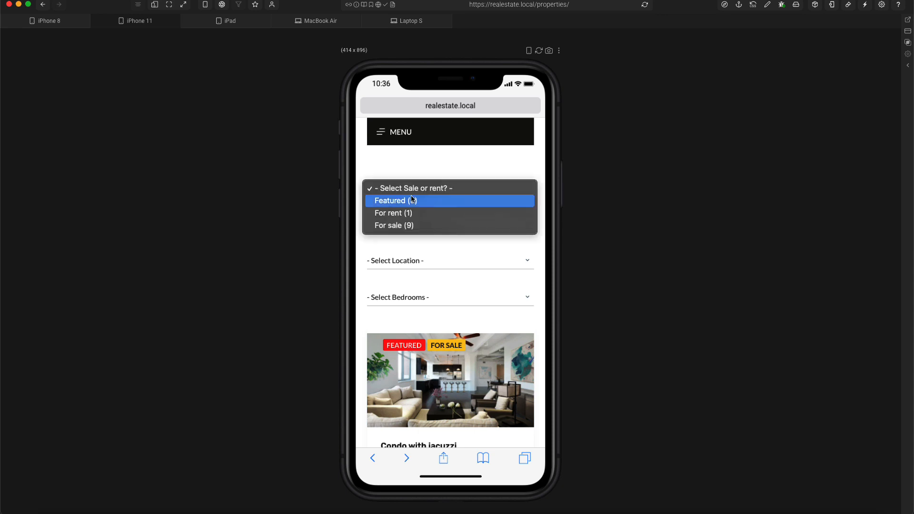
left_click(391, 226)
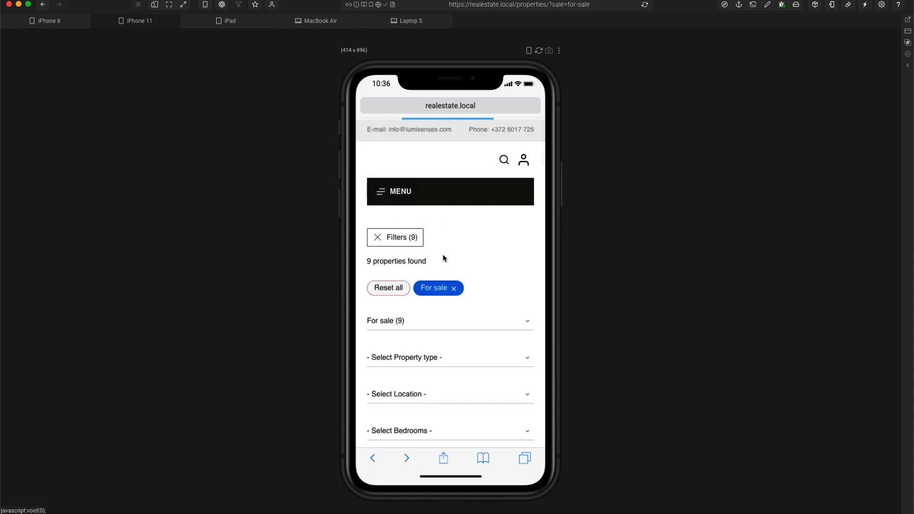
scroll(453, 265, "down", 3)
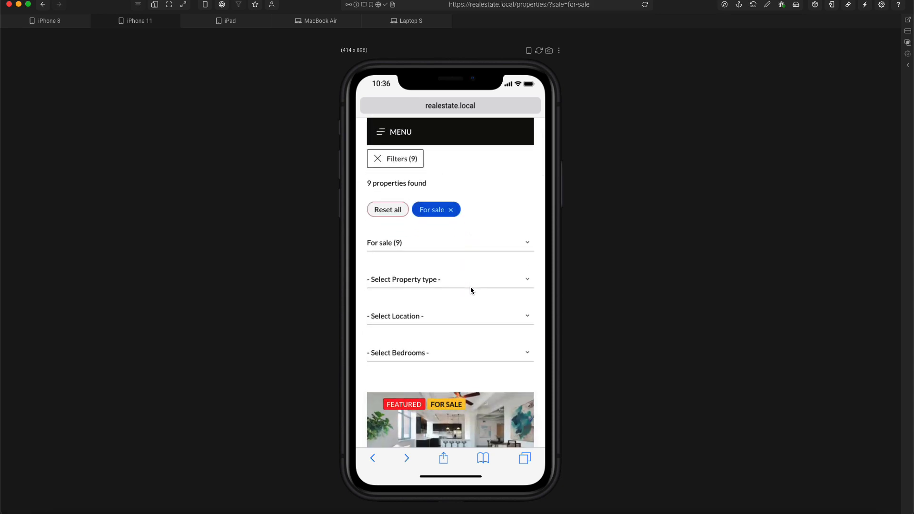
left_click(231, 23)
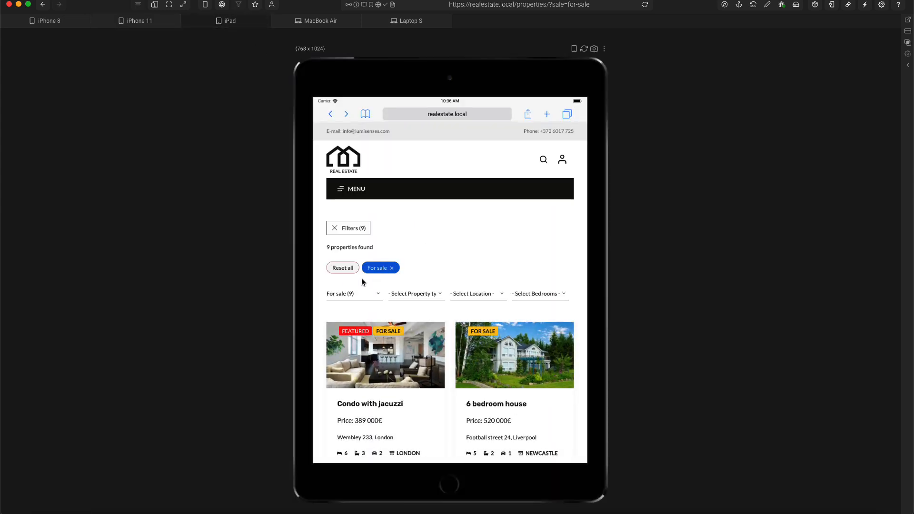
left_click(391, 268)
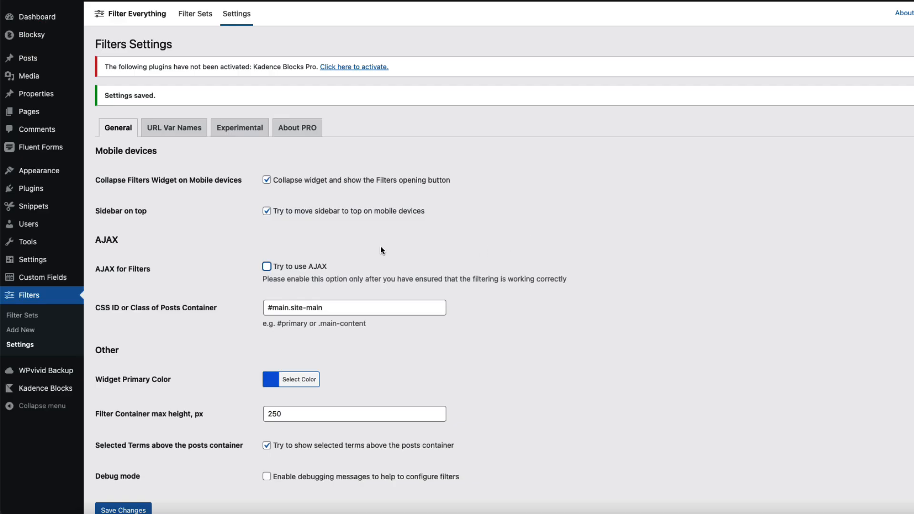
Step: Tick Try to use AJAX in the Filter Everything settings and save the changes
left_click(267, 267)
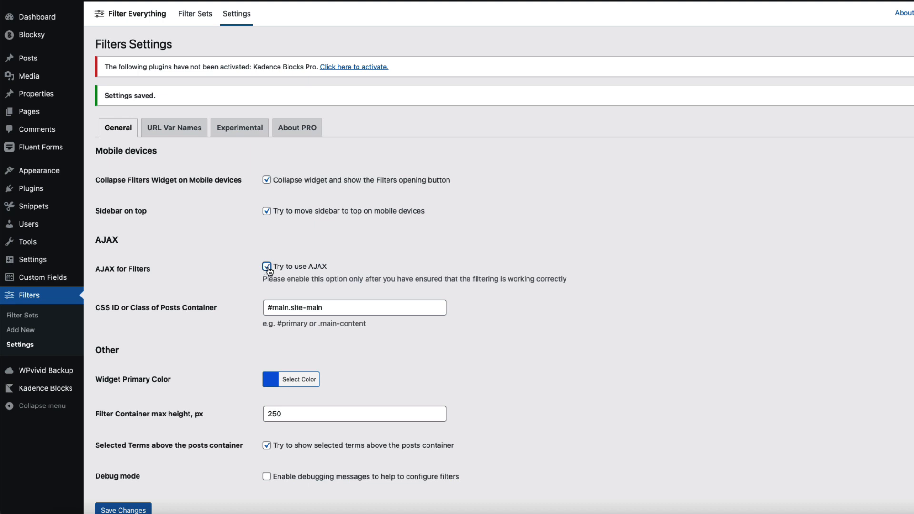
left_click(336, 308)
scroll(329, 286, "down", 2)
left_click_drag(328, 259, 242, 258)
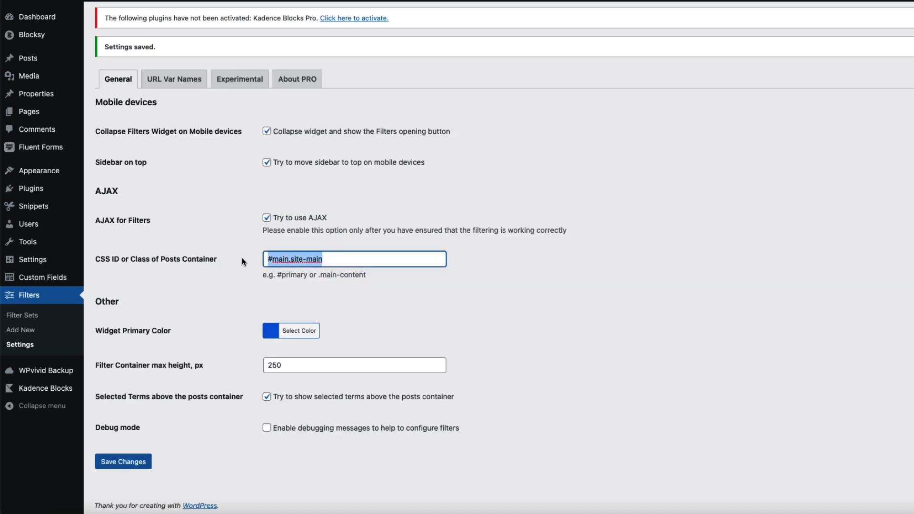
left_click(123, 462)
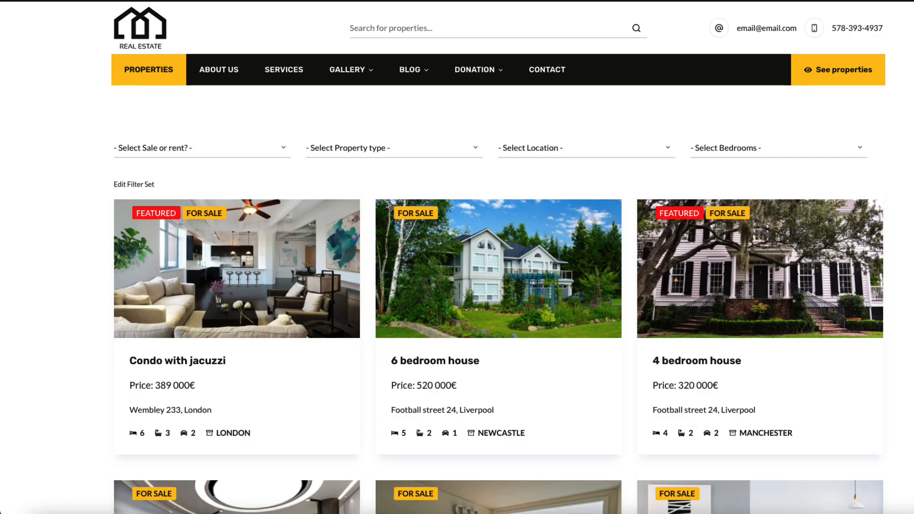
Step: Filter listings to For rent, then untick AJAX filtering and save the settings
left_click(215, 149)
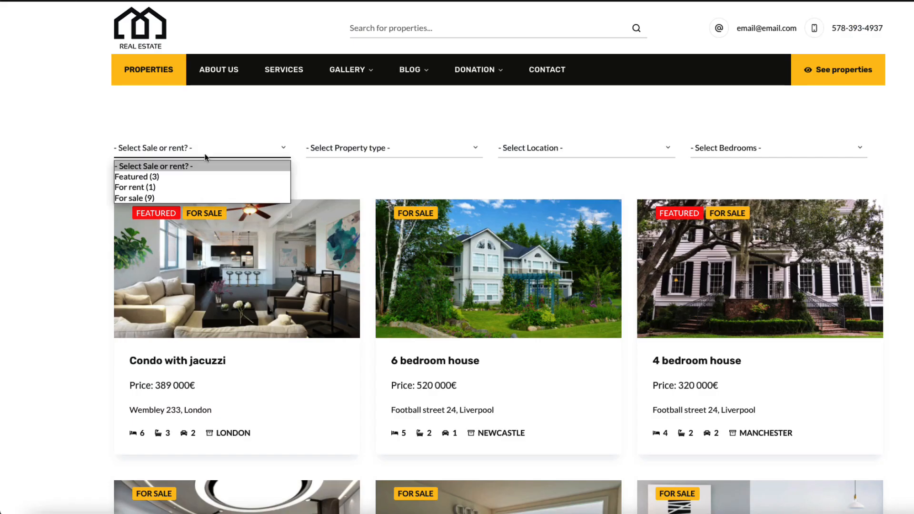
left_click(153, 186)
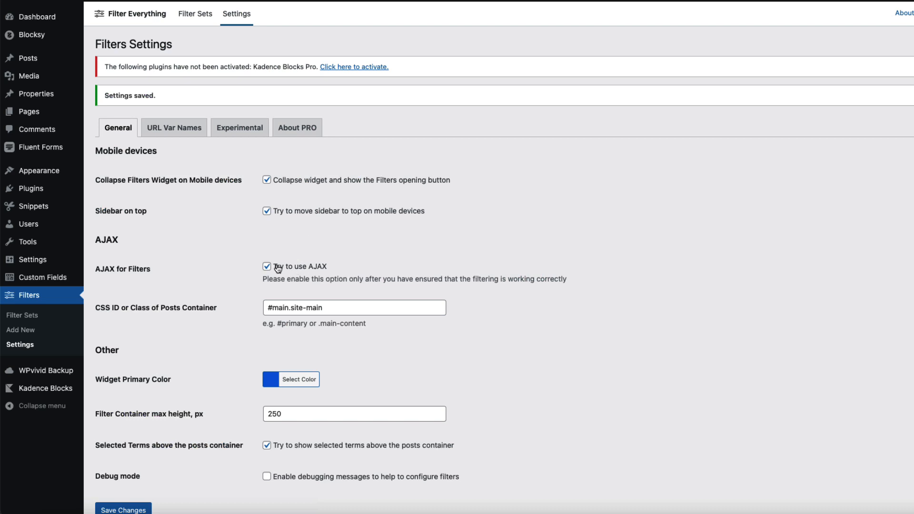
left_click(268, 264)
scroll(446, 270, "down", 2)
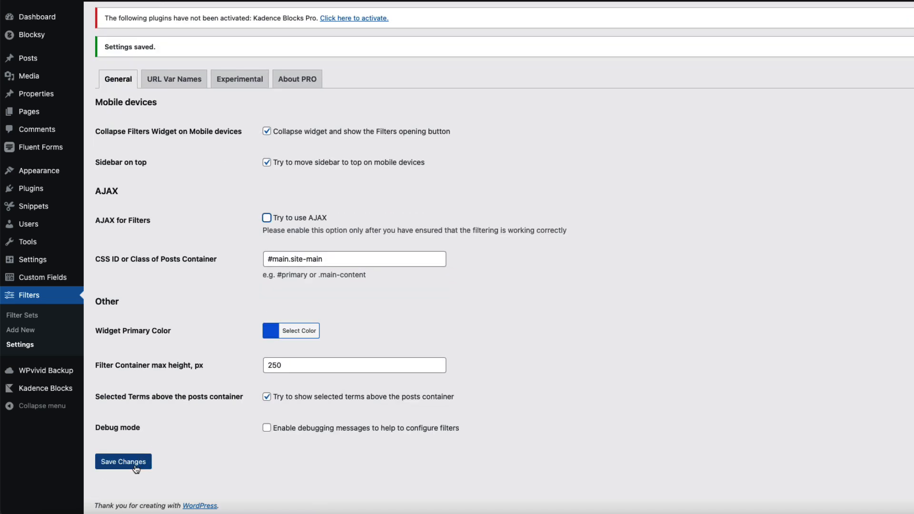
left_click(136, 469)
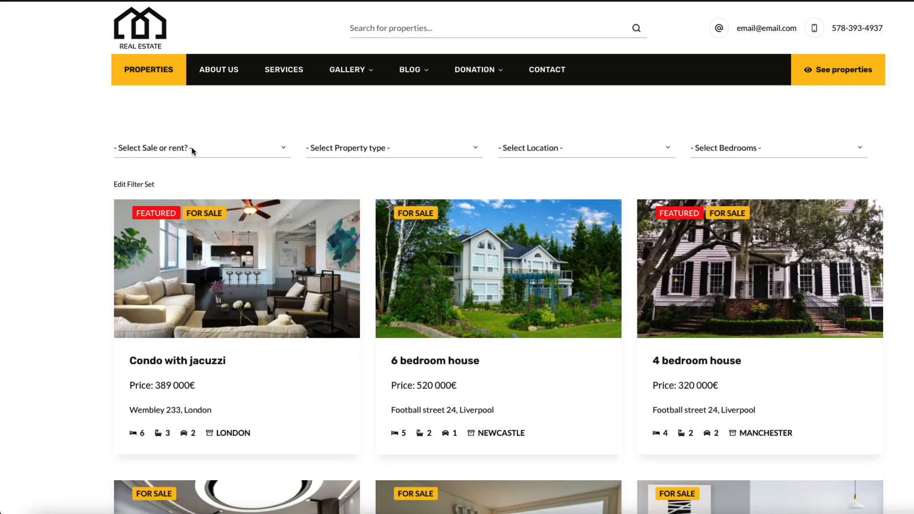
Step: Filter the listings to Featured properties, then narrow them to House
left_click(207, 150)
left_click(173, 179)
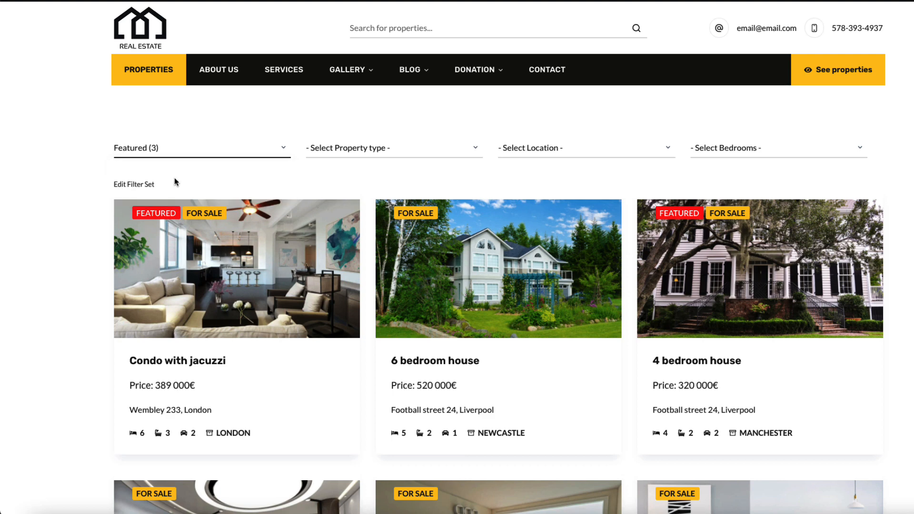
left_click(406, 151)
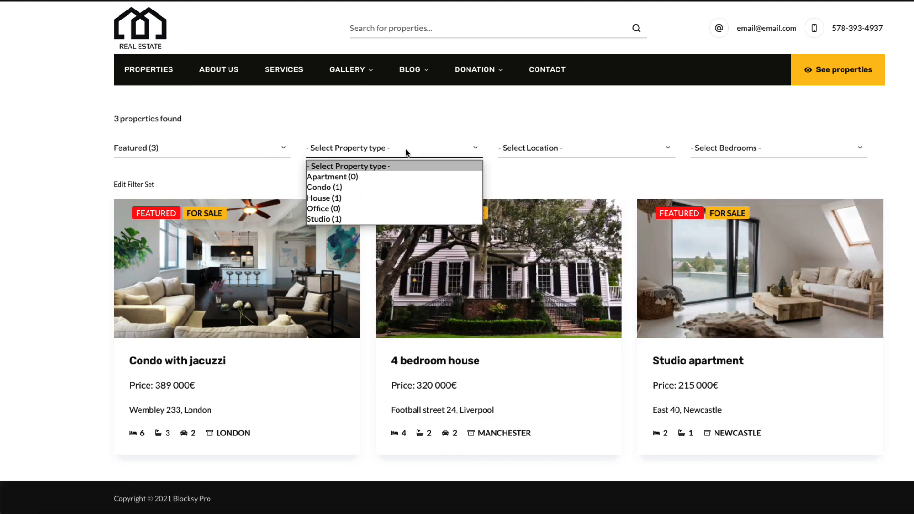
left_click(336, 198)
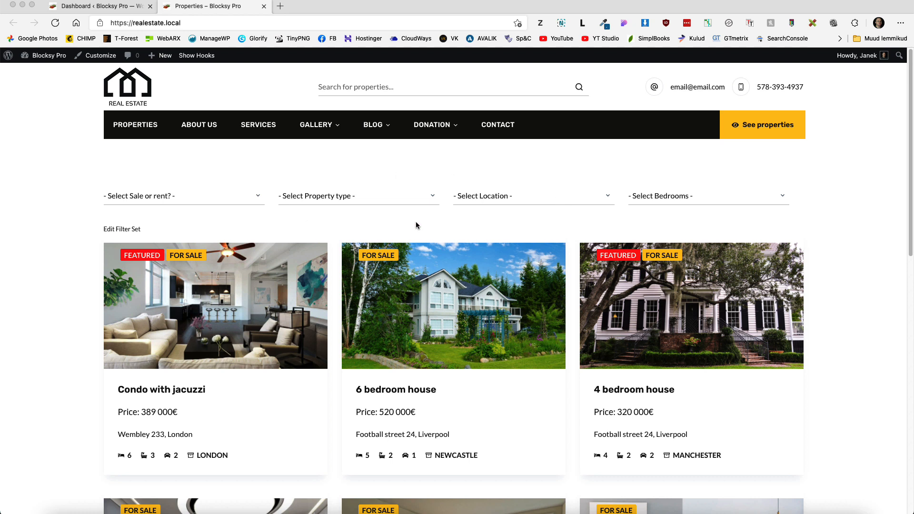
Step: In the Customizer's Properties options, switch on Posts Filter and open its settings
left_click(84, 181)
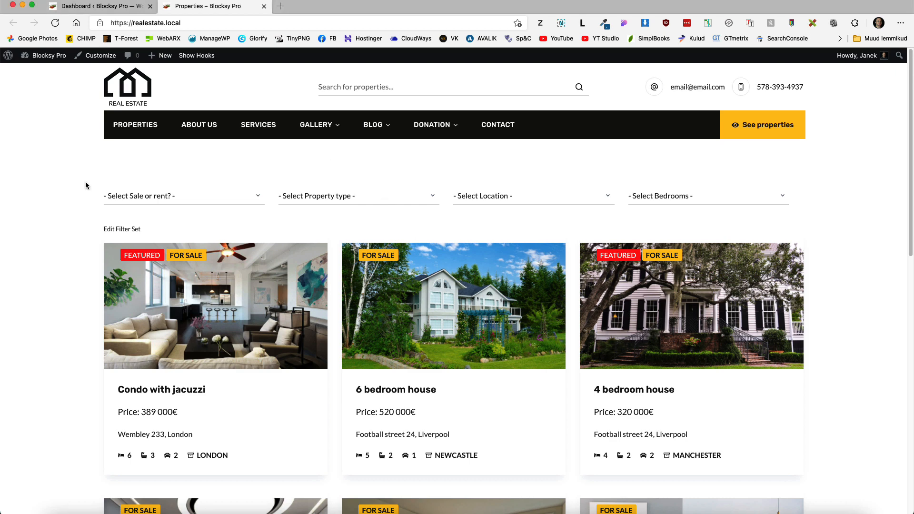
left_click(102, 57)
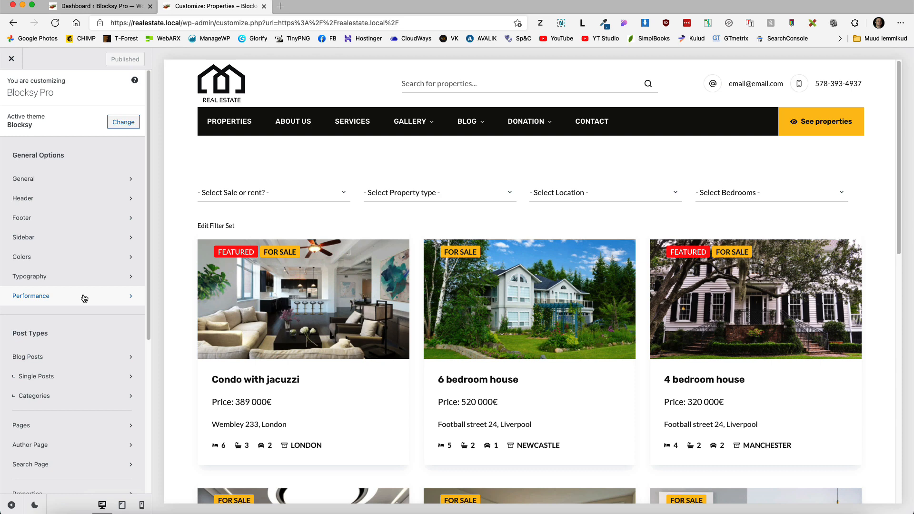
scroll(84, 299, "down", 5)
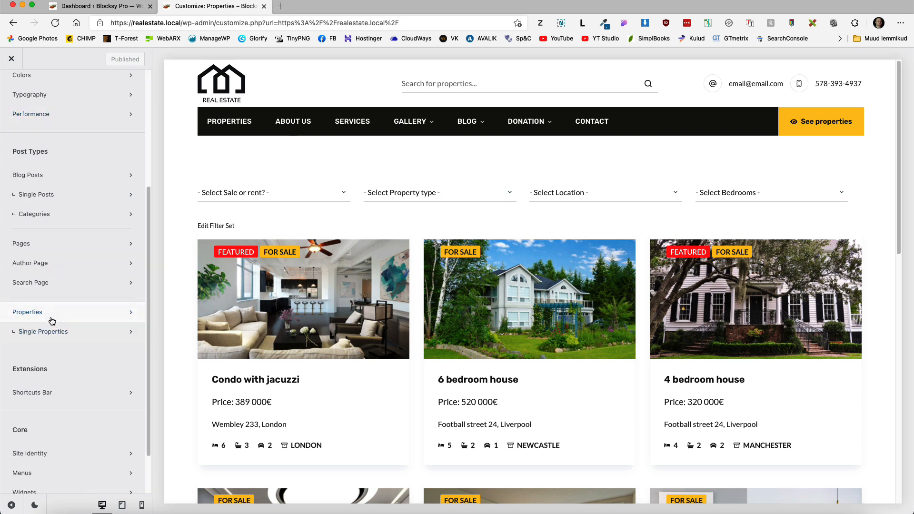
left_click(50, 320)
scroll(101, 319, "down", 3)
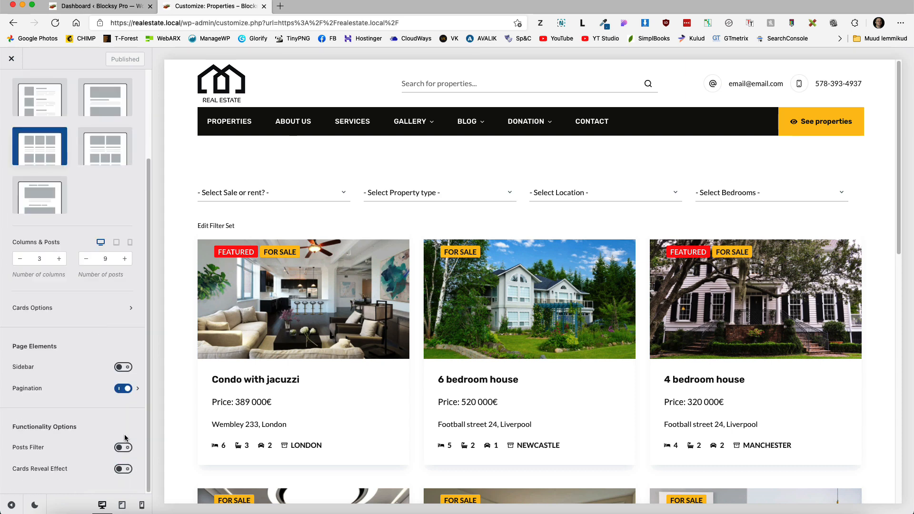
left_click(122, 453)
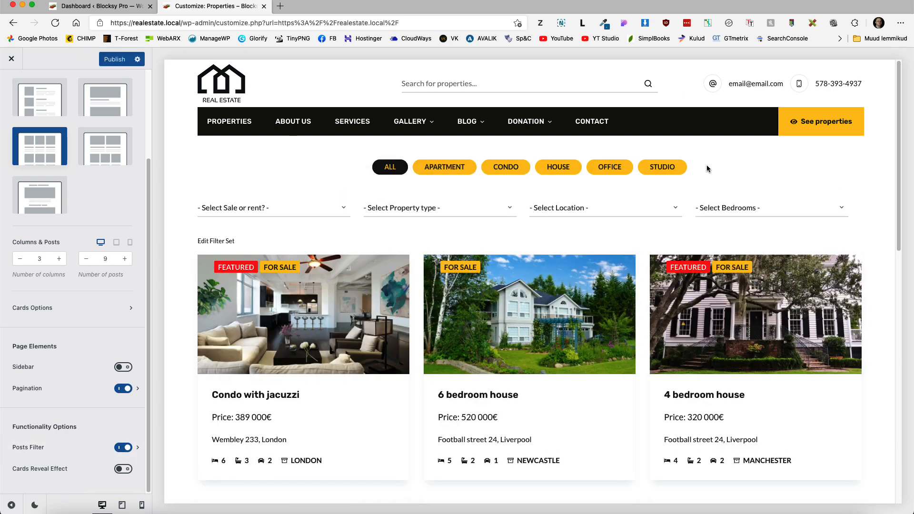
left_click(28, 448)
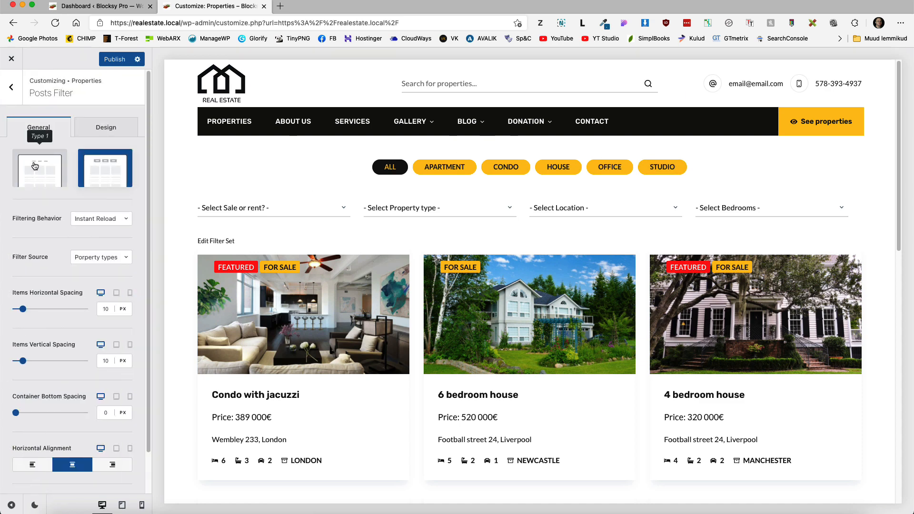
Step: Try the plain text filter style, return to pills, and keep Instant Reload behavior
left_click(35, 166)
left_click(108, 167)
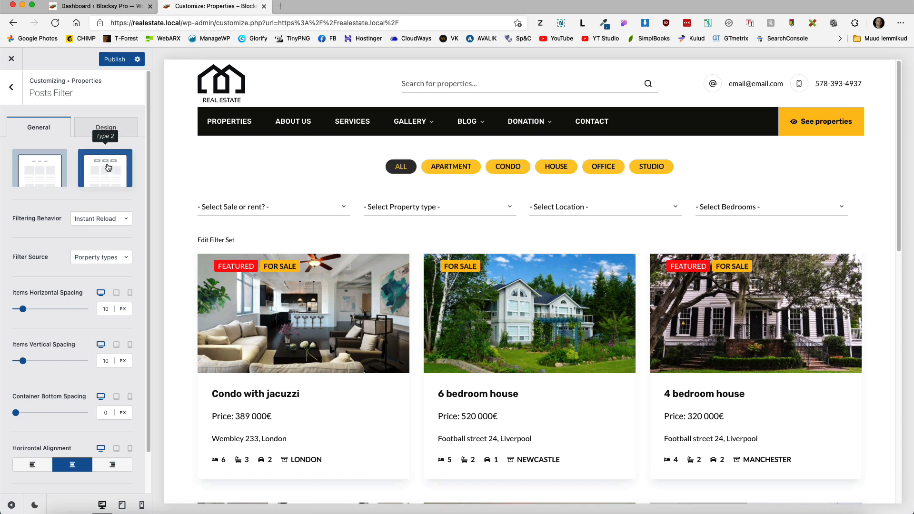
left_click(98, 225)
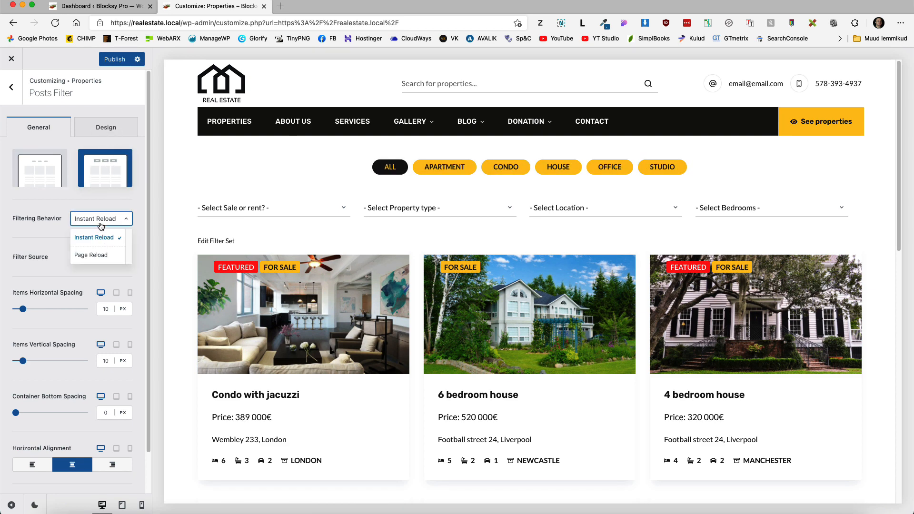
left_click(40, 239)
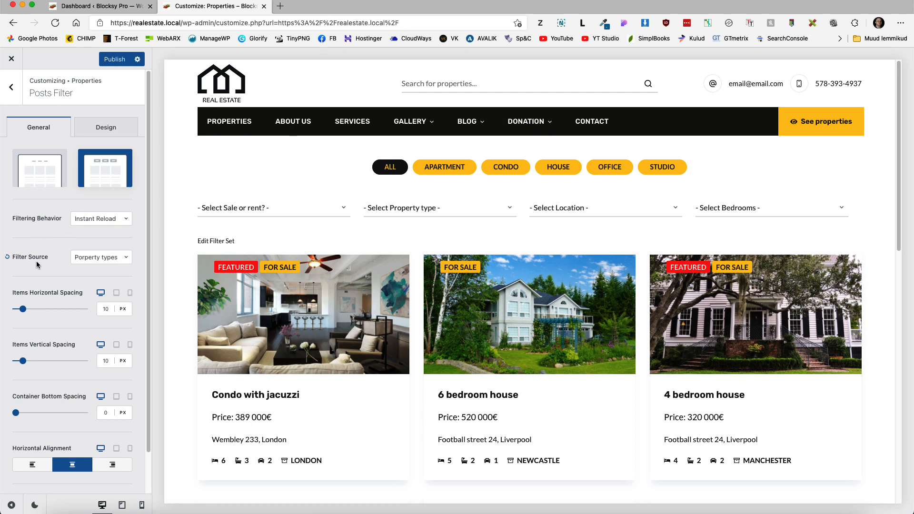
Step: Try Locations and Bedrooms as the filter source, then switch back to property types
left_click(112, 260)
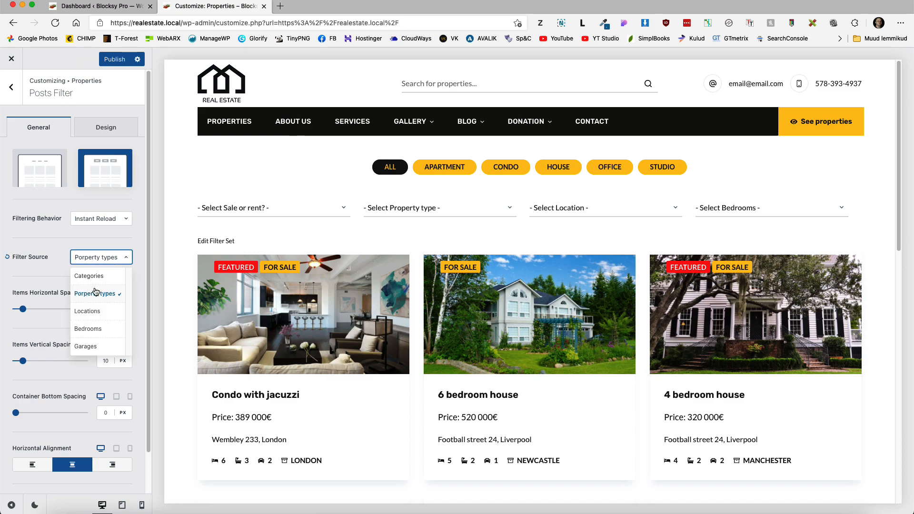
left_click(88, 311)
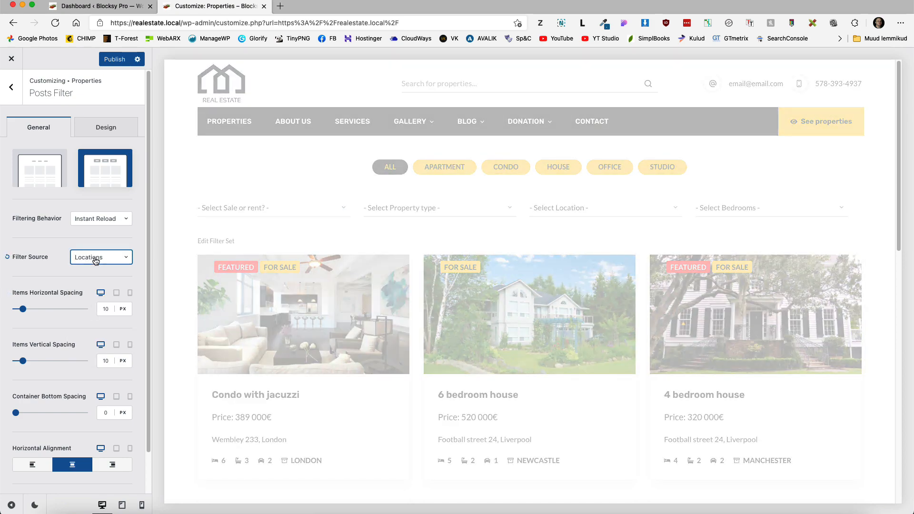
left_click(96, 257)
left_click(89, 329)
left_click(92, 258)
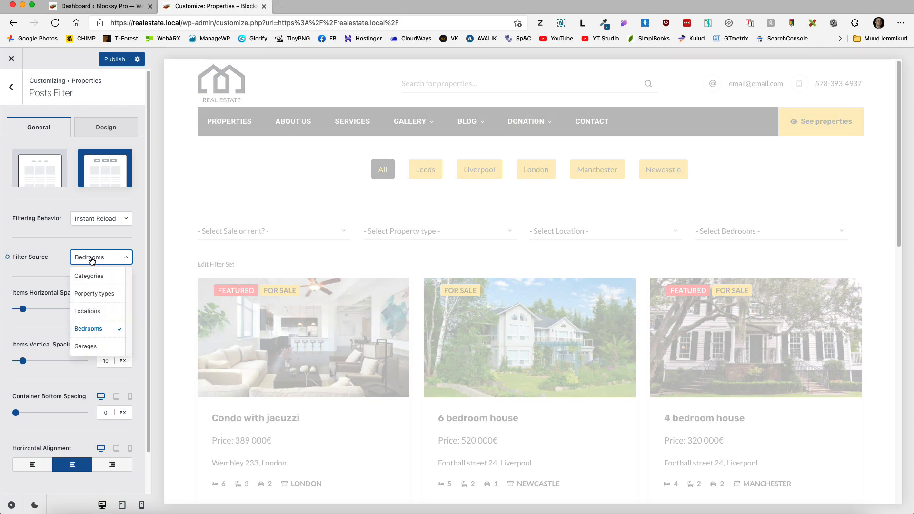
left_click(95, 294)
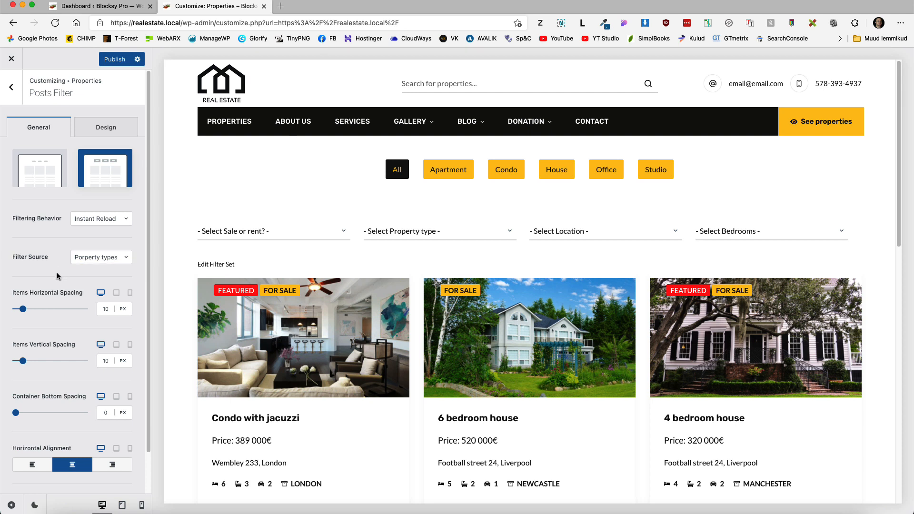
Step: Keep horizontal spacing at 10, try left and right alignment, centre the buttons, then open Design
left_click(101, 312)
type("0")
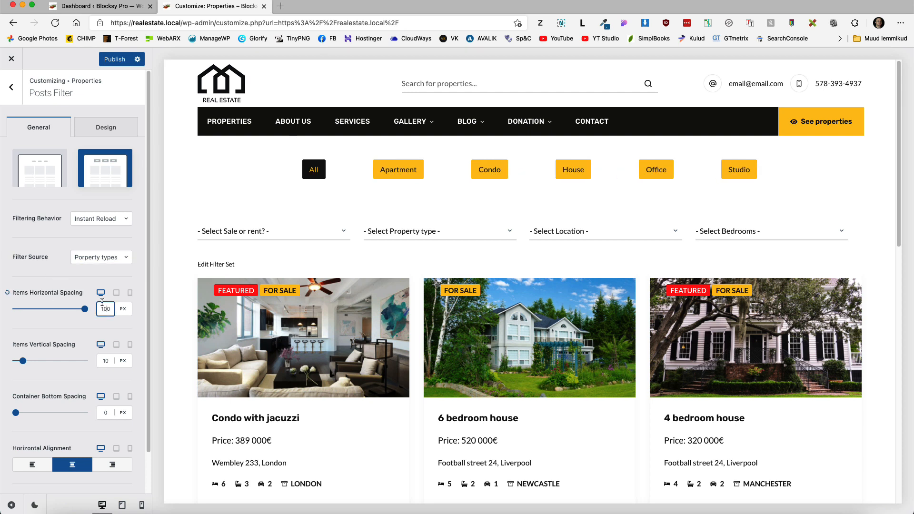
key("BackSpace")
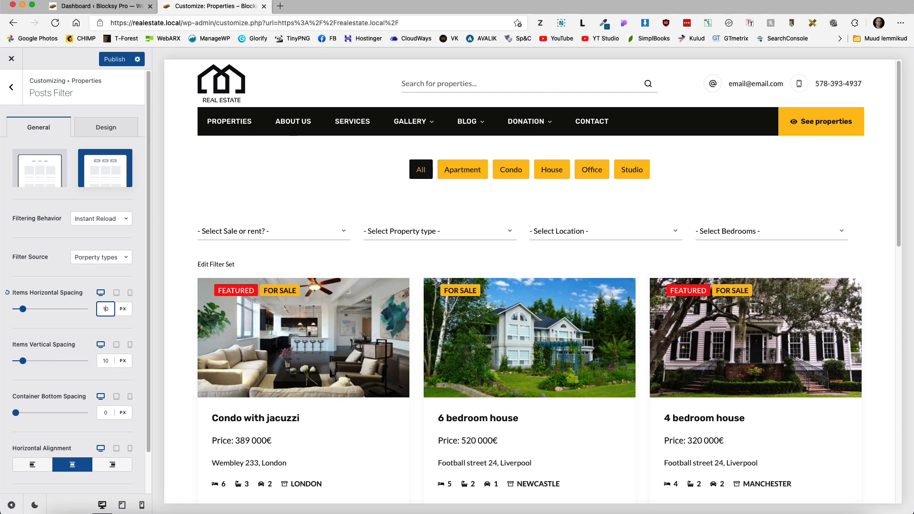
scroll(105, 366, "down", 2)
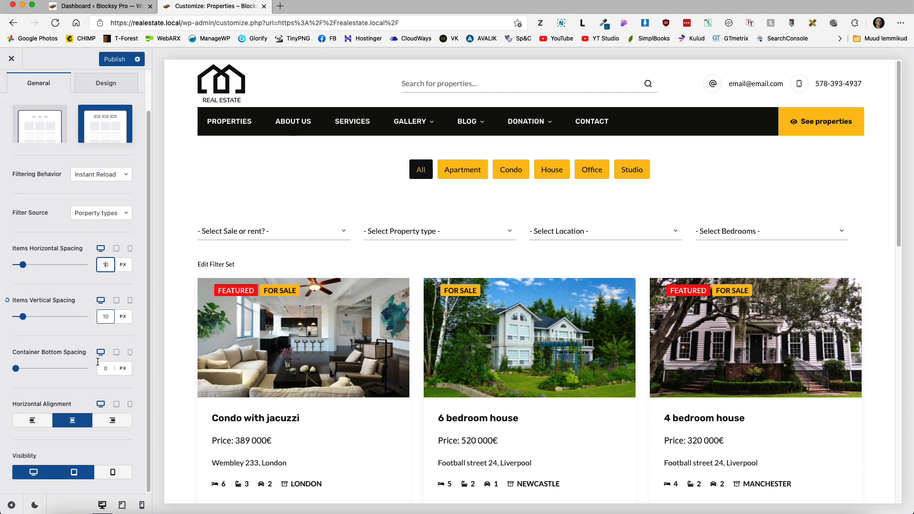
left_click(43, 421)
left_click(115, 422)
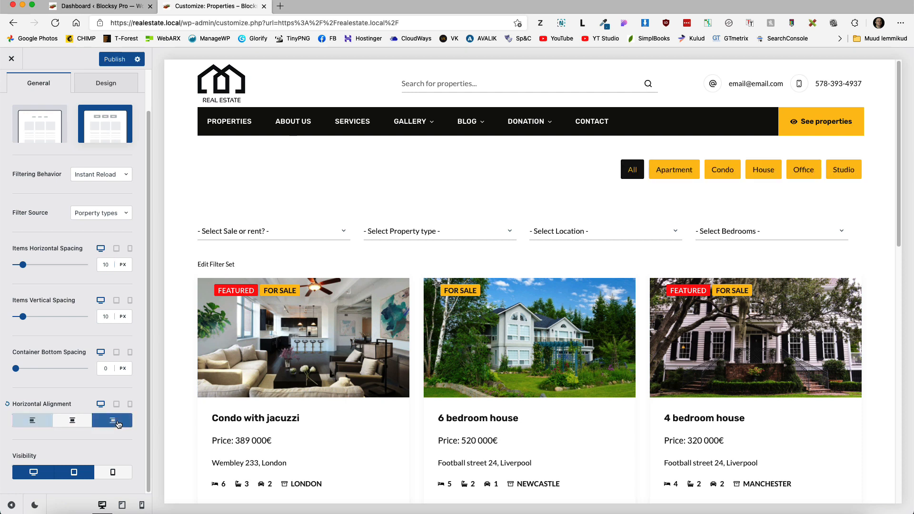
left_click(76, 421)
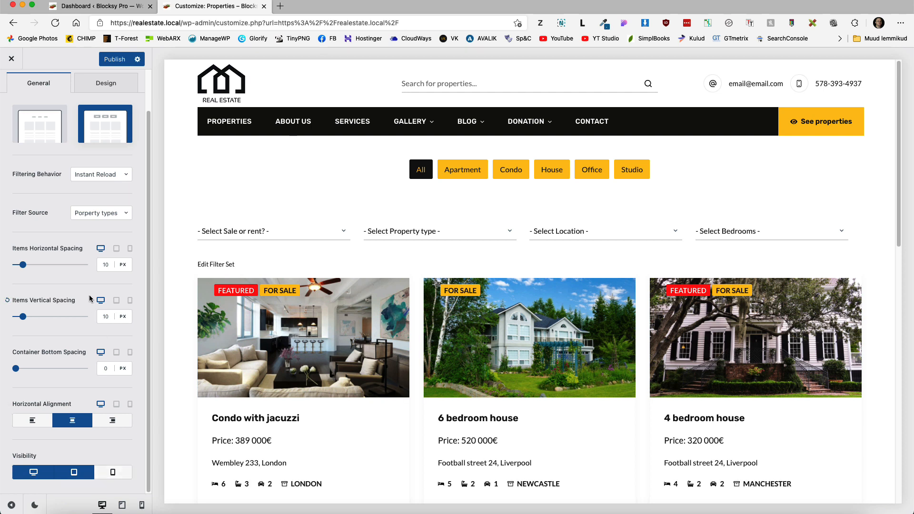
scroll(108, 191, "up", 2)
left_click(108, 137)
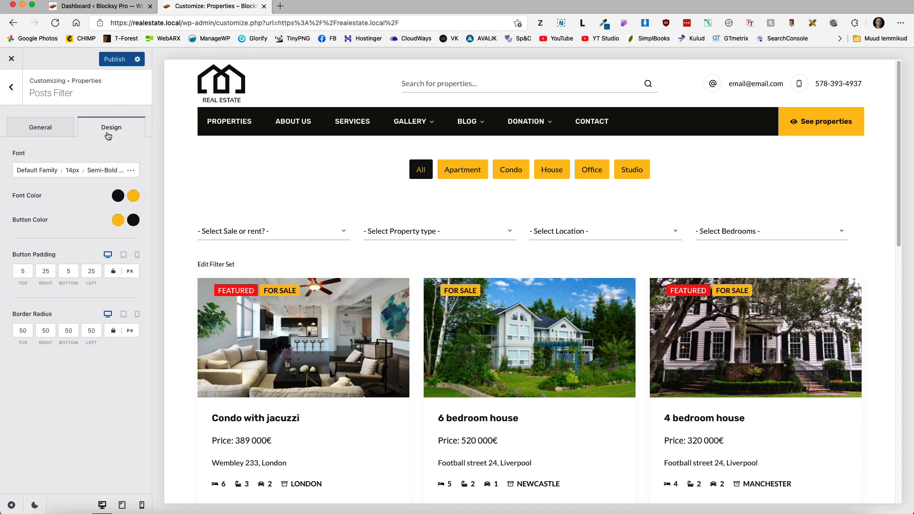
Step: Keep button right padding at 25 and border radius at 50, then publish and view the live site
left_click(46, 271)
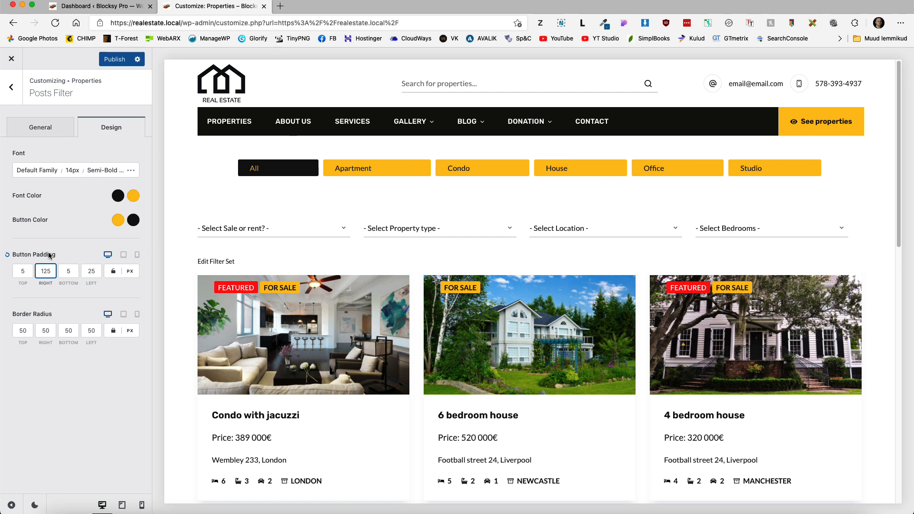
key("BackSpace")
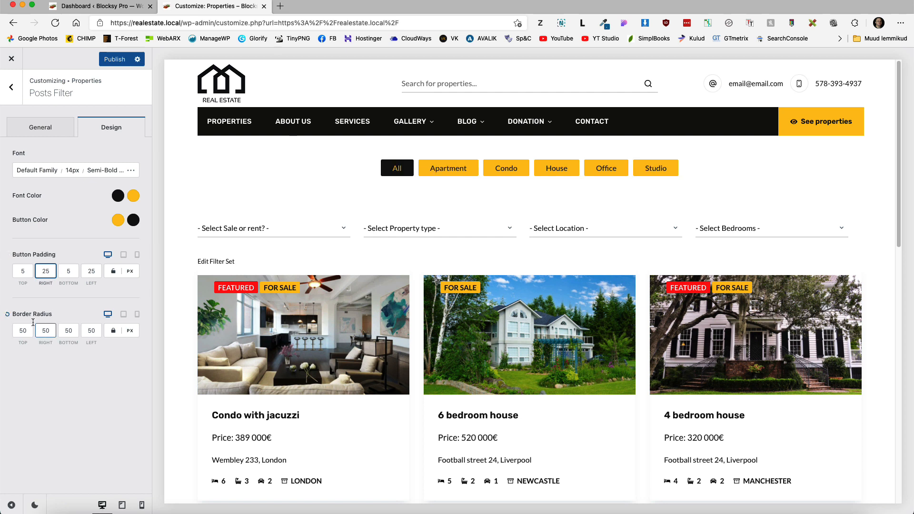
left_click(22, 330)
type("1")
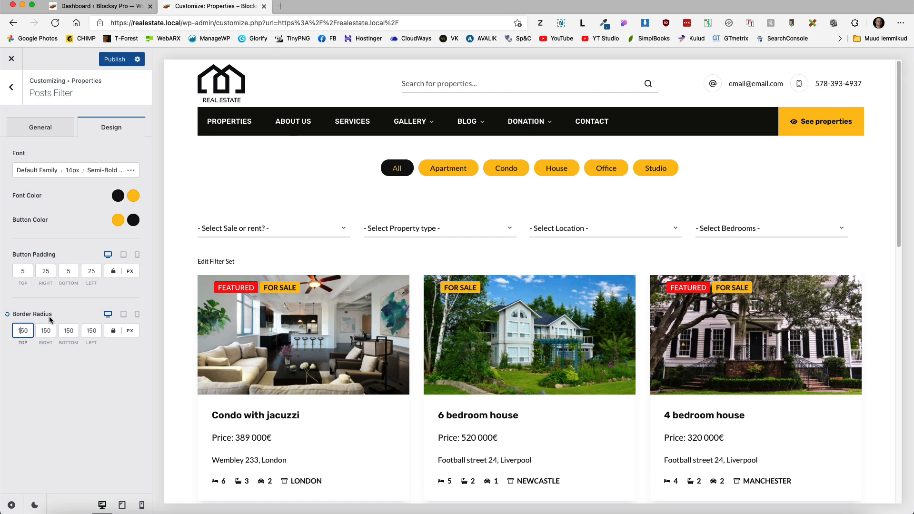
key("BackSpace")
left_click(76, 395)
left_click(118, 58)
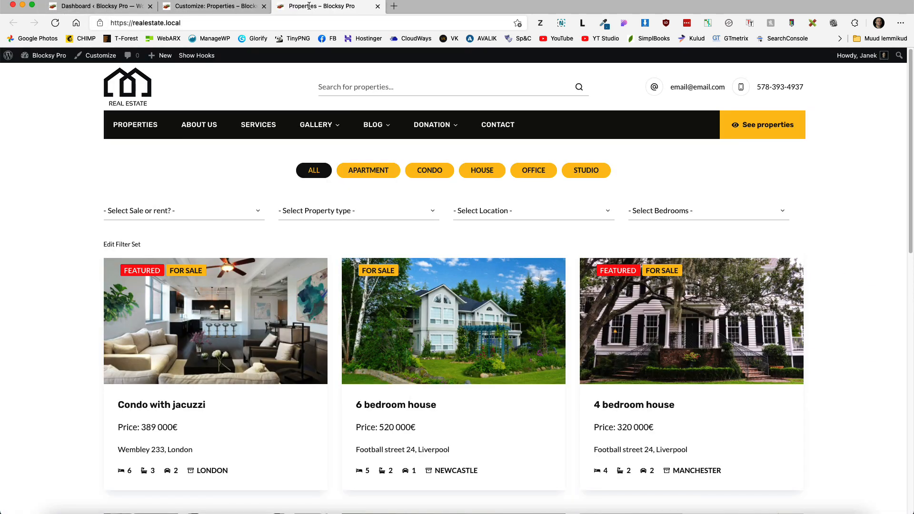
Step: Check the Apartment, Condo, House, Office, Studio and All buttons live, then return to the Customizer
left_click(374, 172)
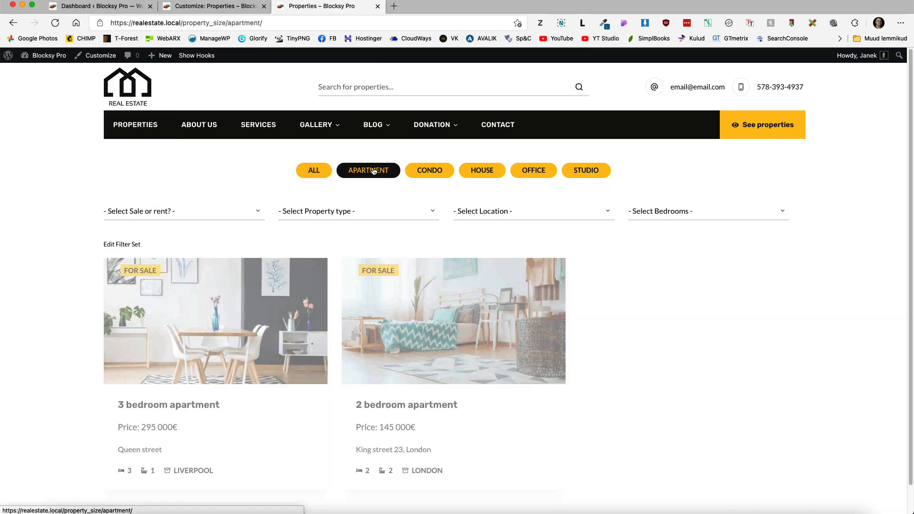
left_click(445, 169)
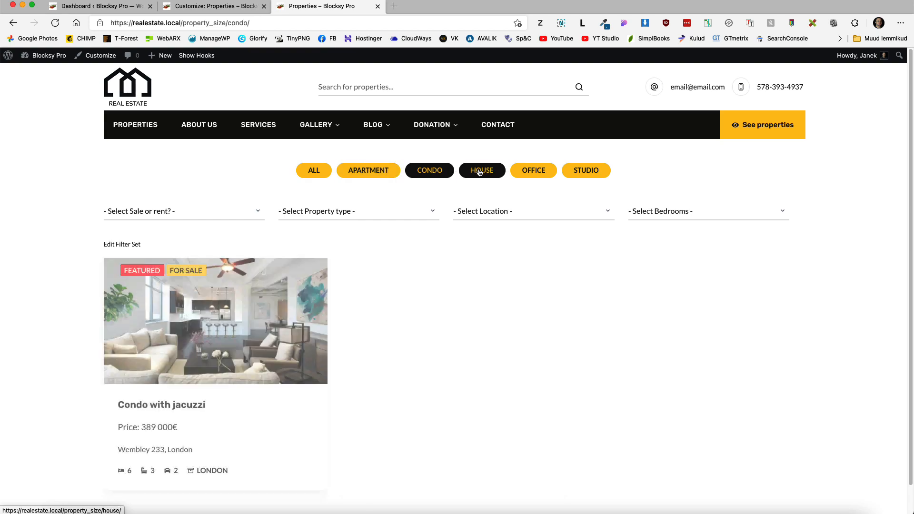
left_click(479, 173)
left_click(534, 174)
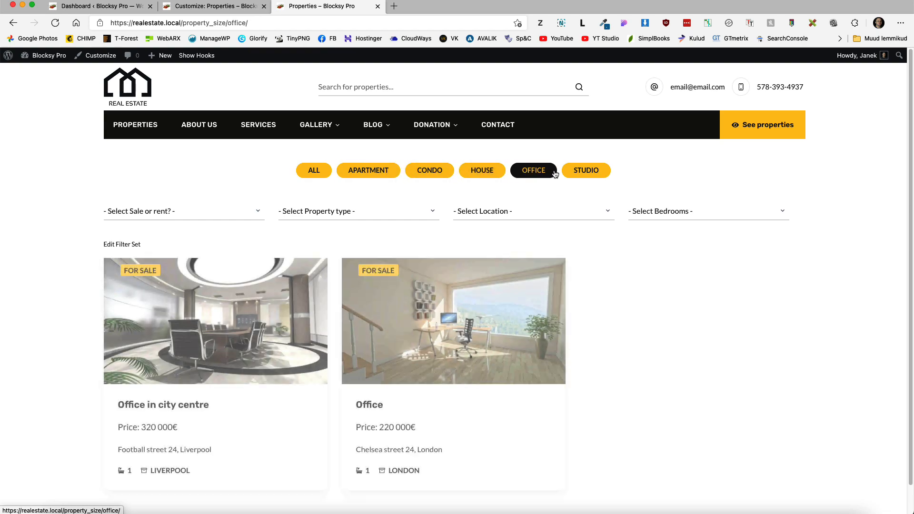
left_click(590, 171)
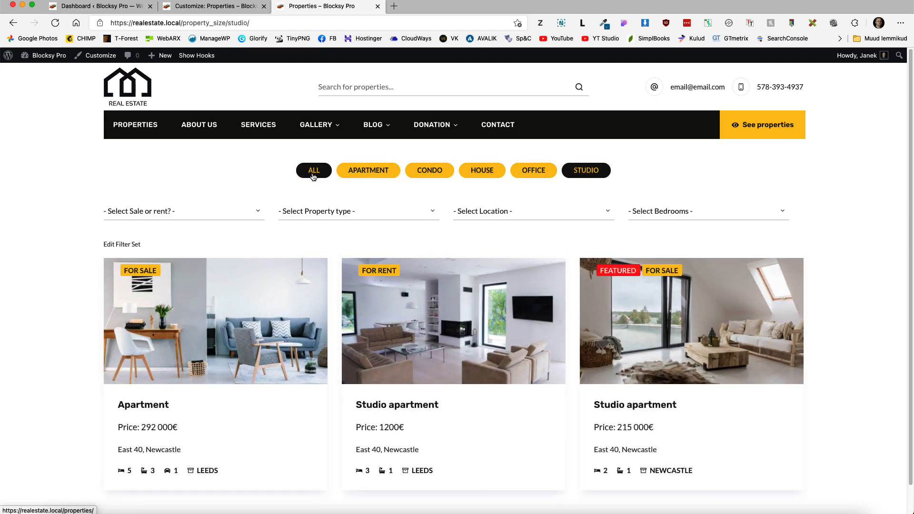
left_click(313, 176)
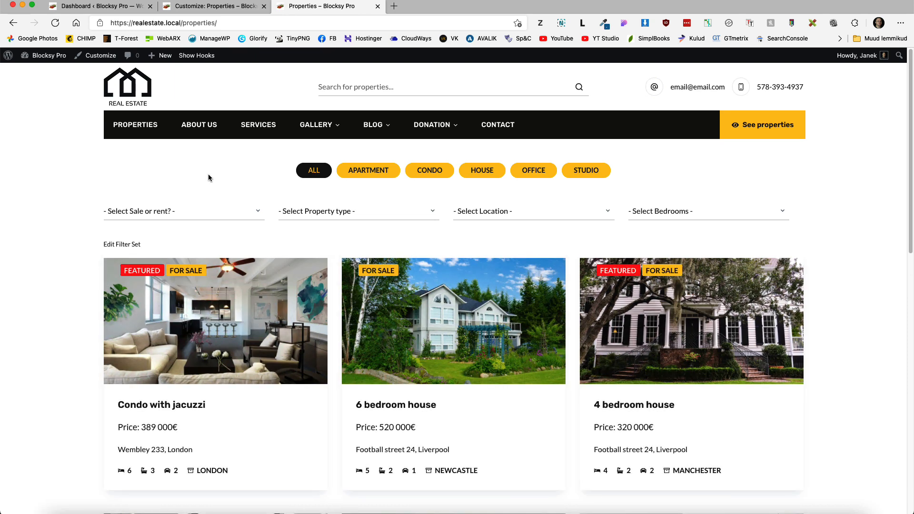
left_click(216, 6)
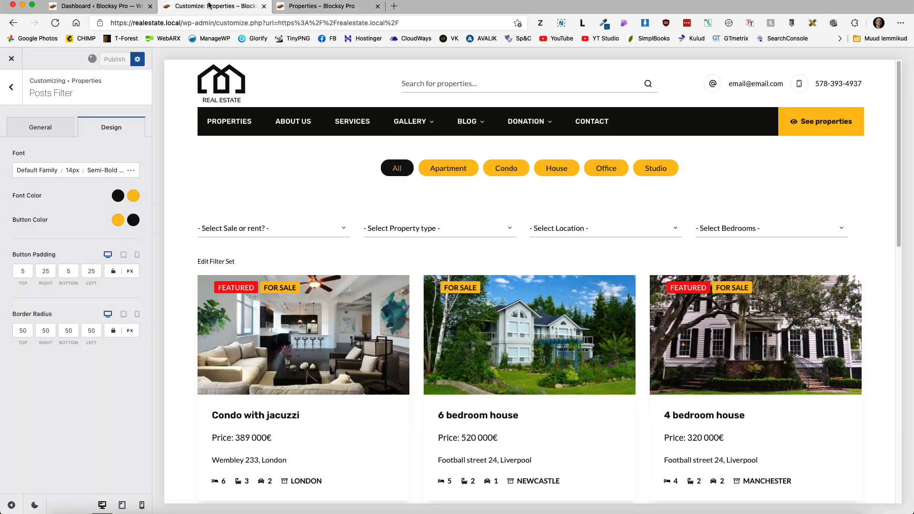
Step: Switch Posts Filter off in the Properties archive settings and preview the site at tablet size
left_click(15, 95)
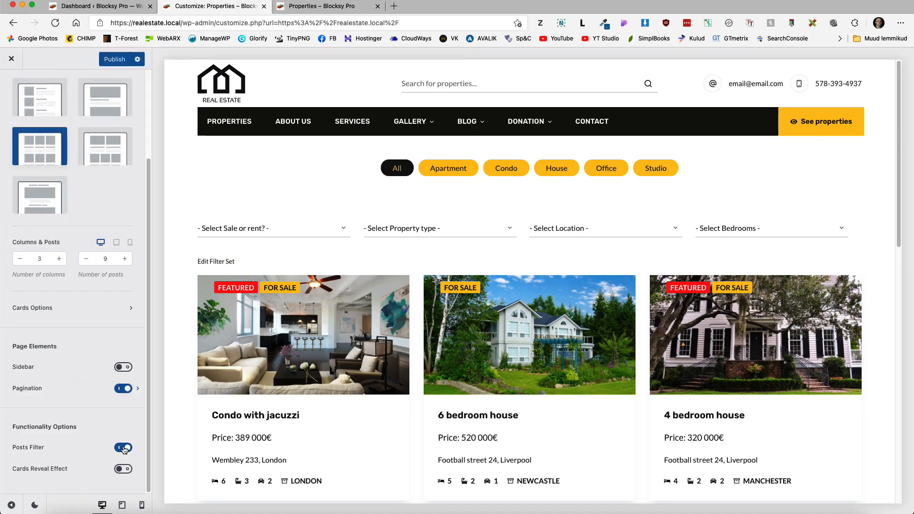
left_click(123, 448)
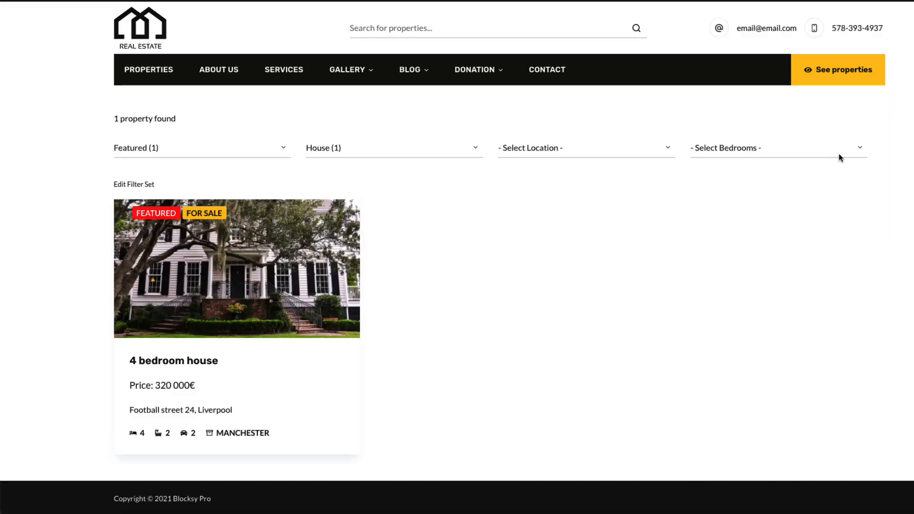
left_click(623, 513)
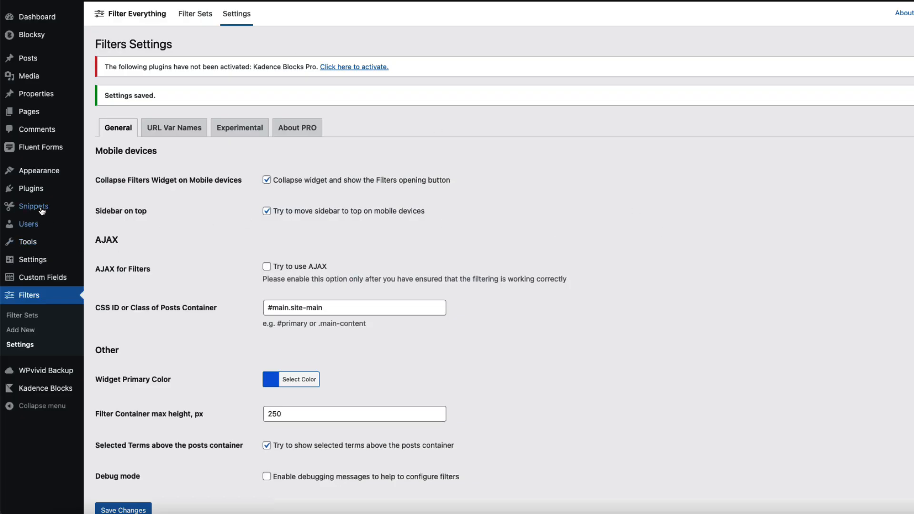
Step: Go to Appearance > Widgets and start adding a block to the Property filter area
mouse_move(41, 180)
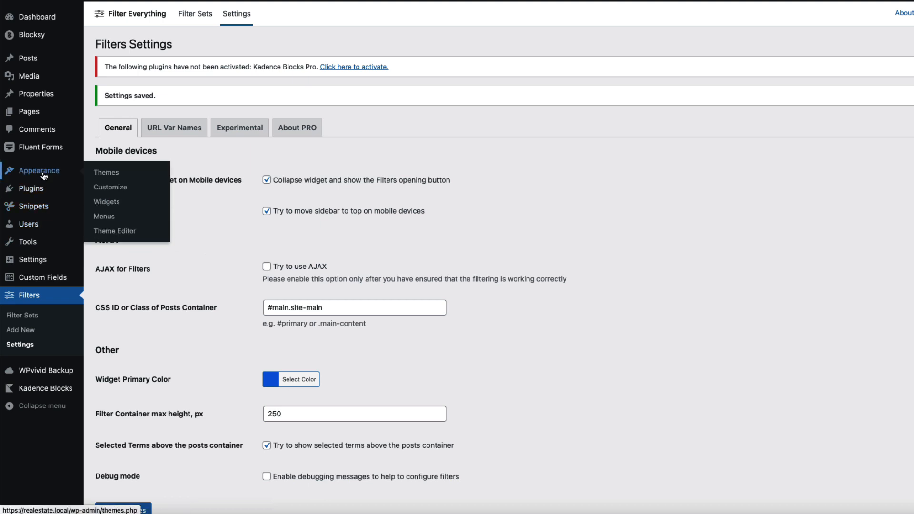
left_click(109, 202)
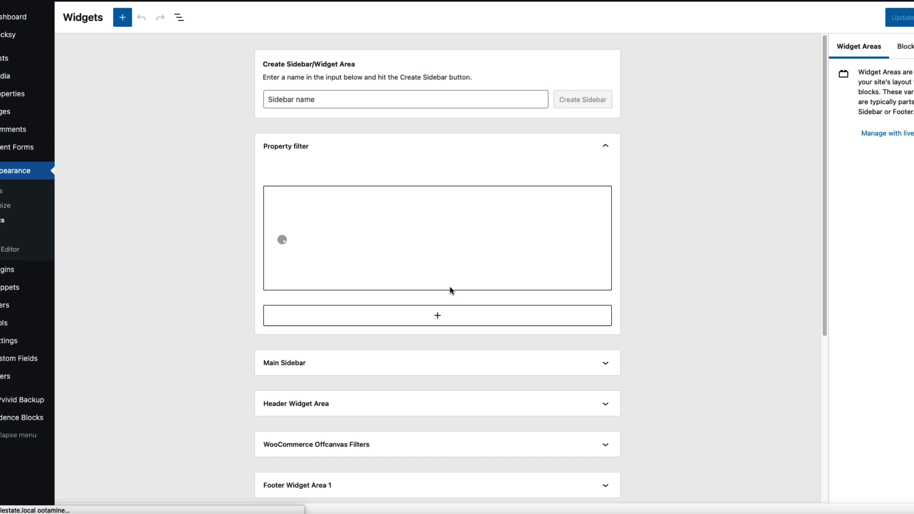
left_click(435, 244)
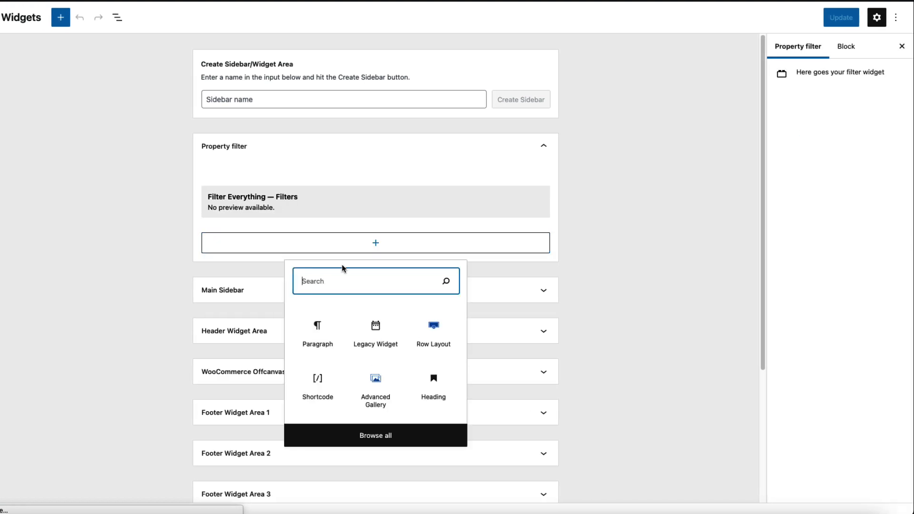
Step: Insert a right-aligned Advanced Button labelled 'Reset' linking to /properties/
type("butt")
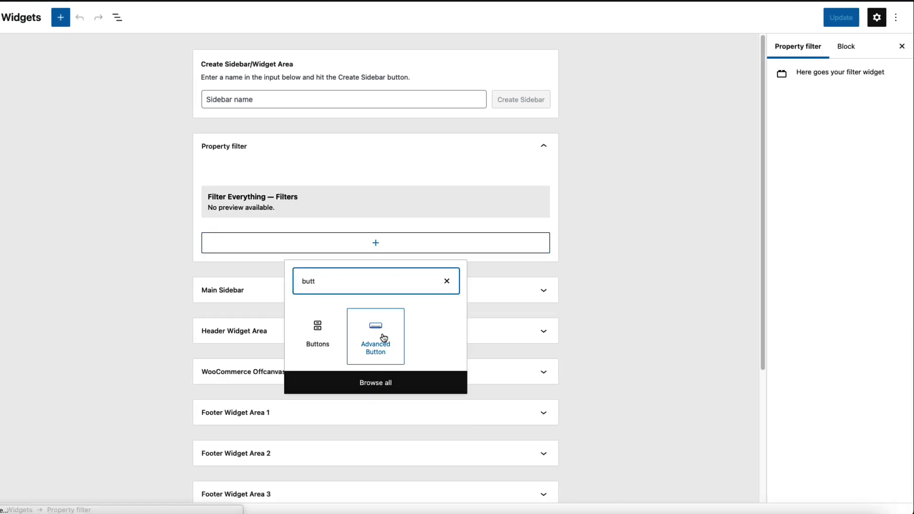
left_click(379, 333)
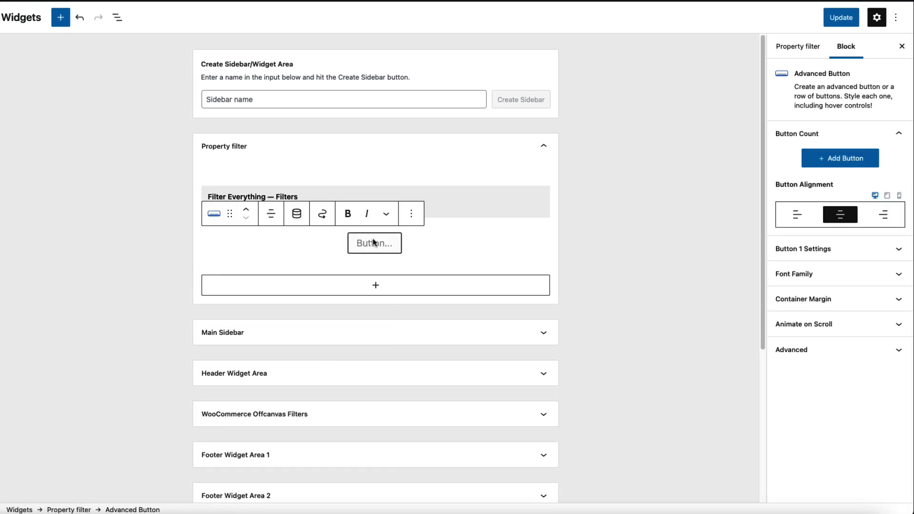
left_click(271, 214)
left_click(312, 288)
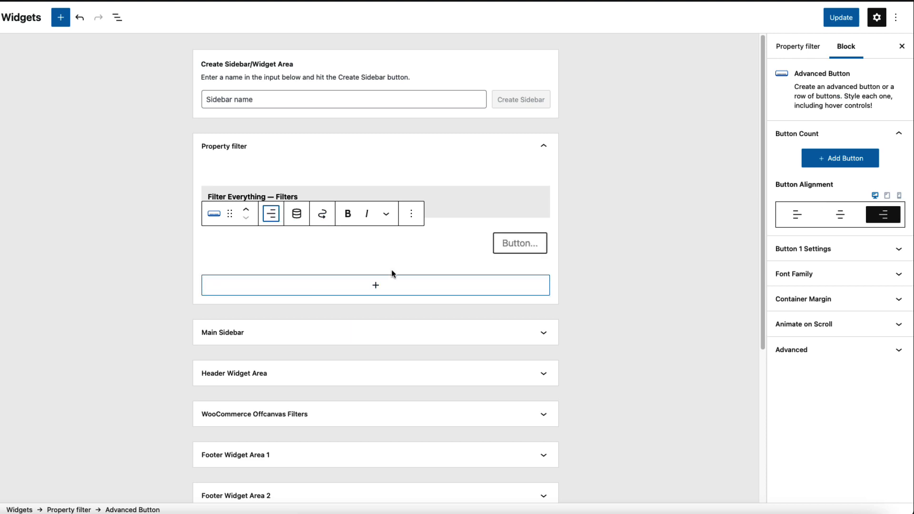
left_click(530, 243)
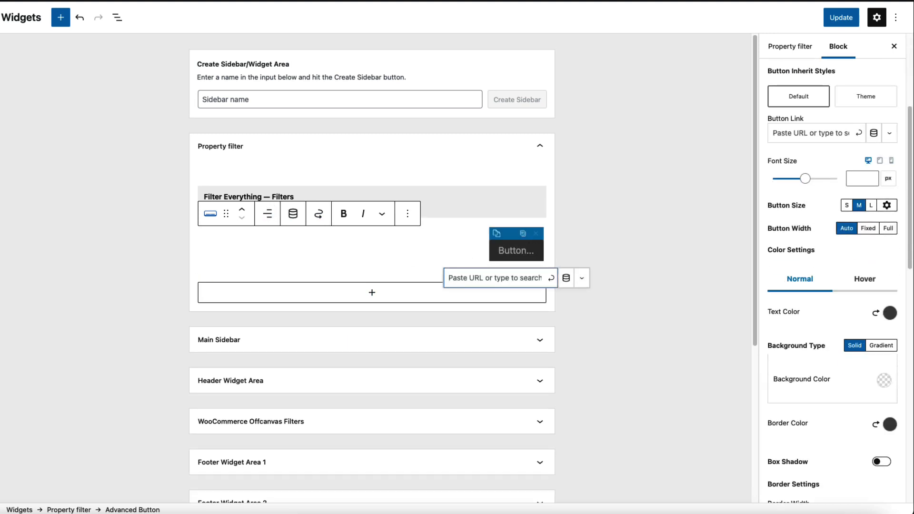
type("Reset")
key("Return")
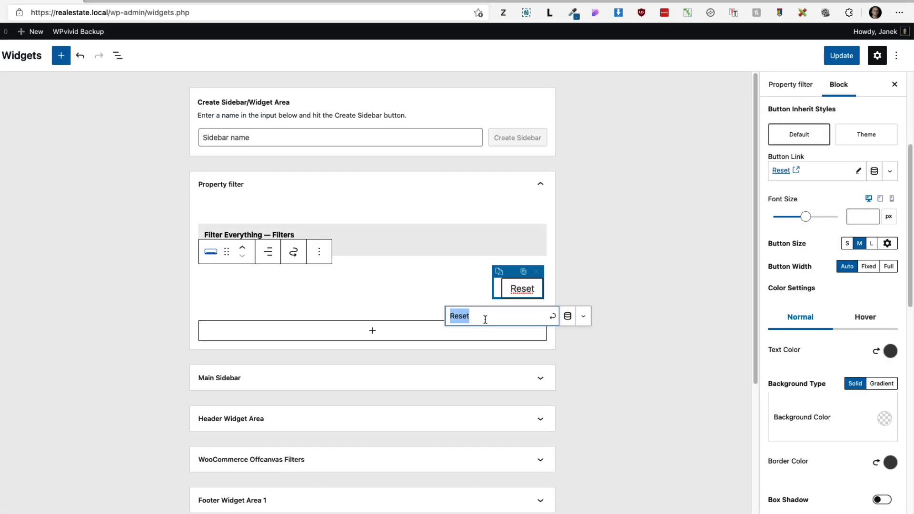
type("properties/")
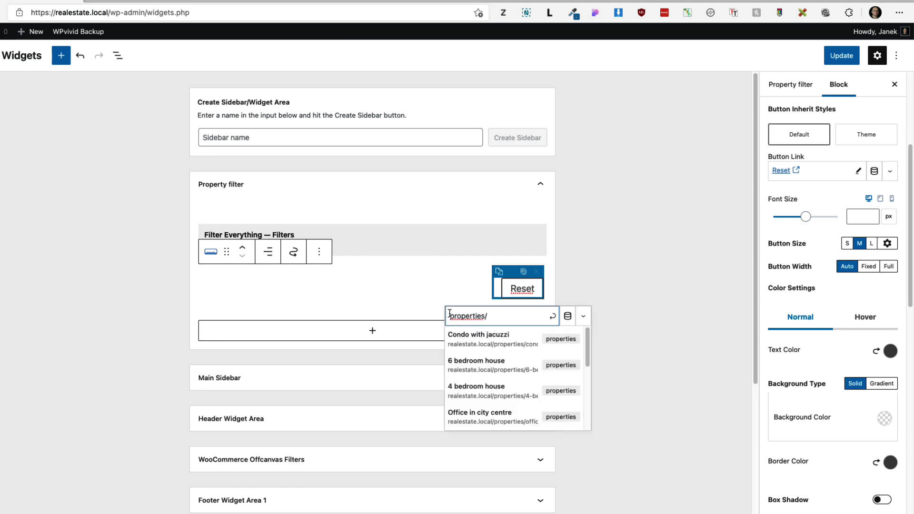
key("Return")
left_click(890, 351)
Step: Give the Reset button white text and a red background
left_click_drag(772, 203, 728, 160)
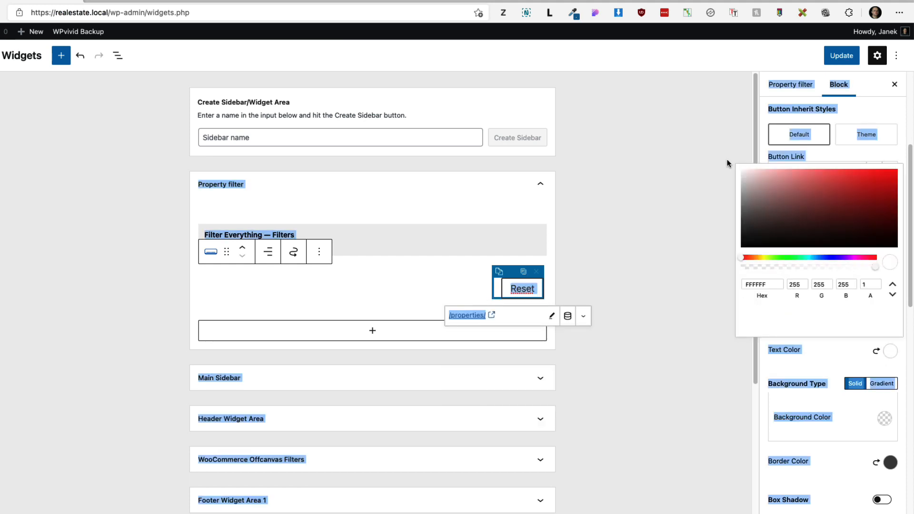
left_click(850, 360)
left_click(884, 419)
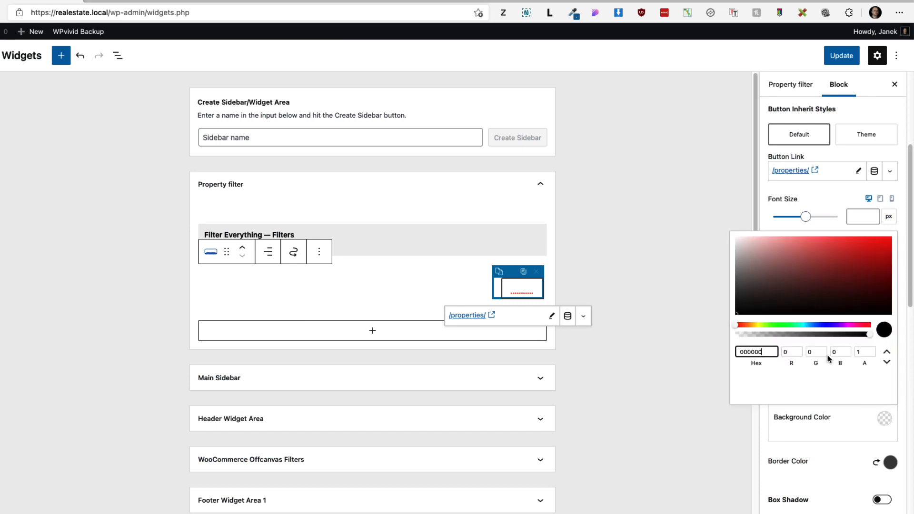
left_click(890, 239)
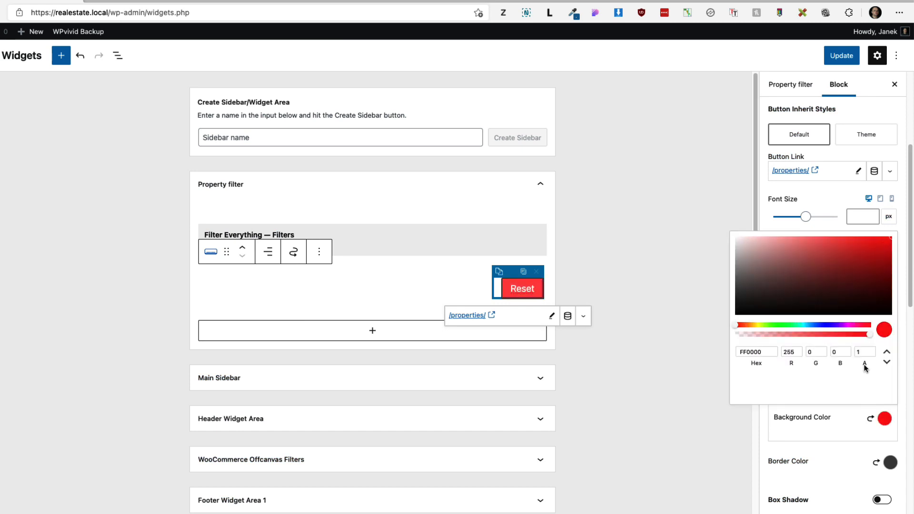
scroll(865, 367, "down", 3)
scroll(866, 240, "up", 3)
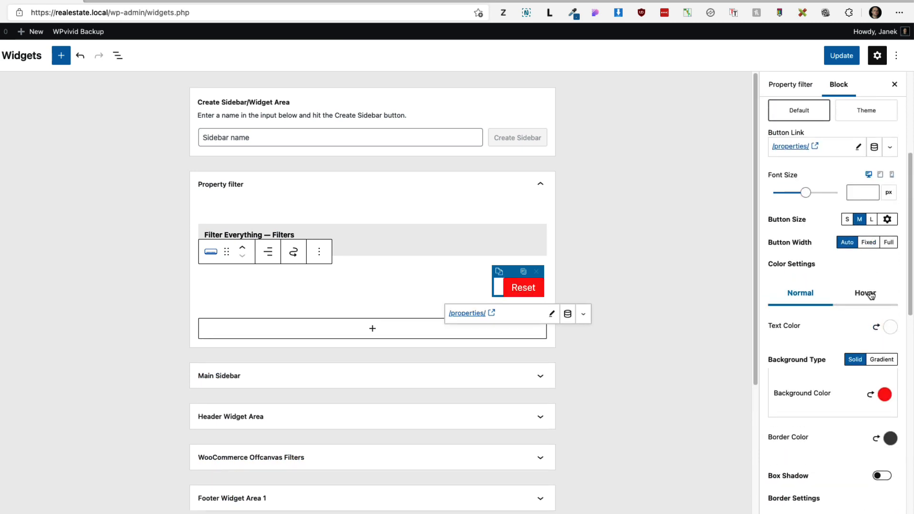
Step: Set dark hover text and an ffcc… amber hover background, then save the widgets with Update
left_click(865, 293)
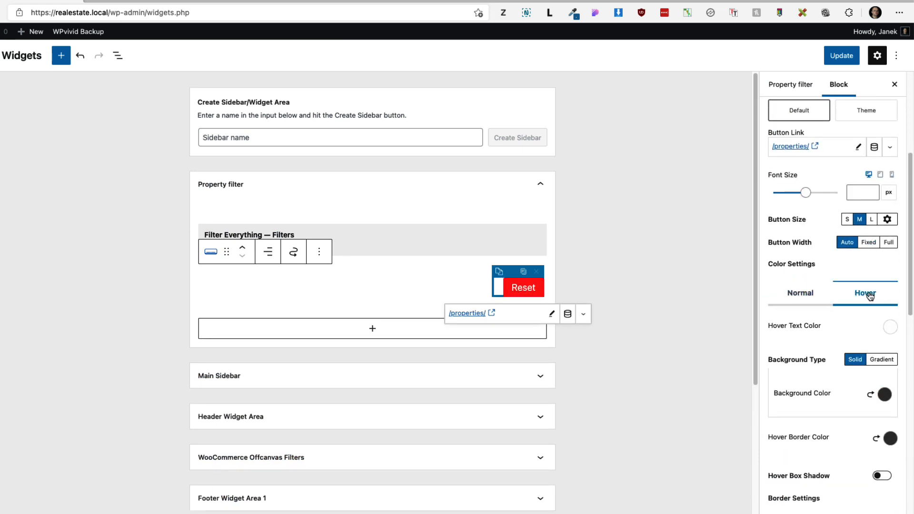
left_click(890, 326)
left_click(750, 219)
left_click_drag(751, 219, 737, 223)
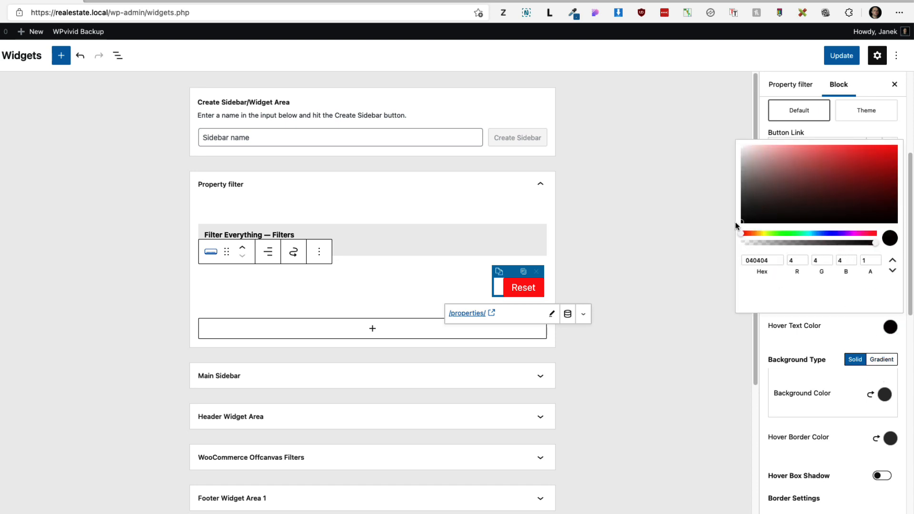
left_click(885, 394)
left_click_drag(768, 329, 724, 327)
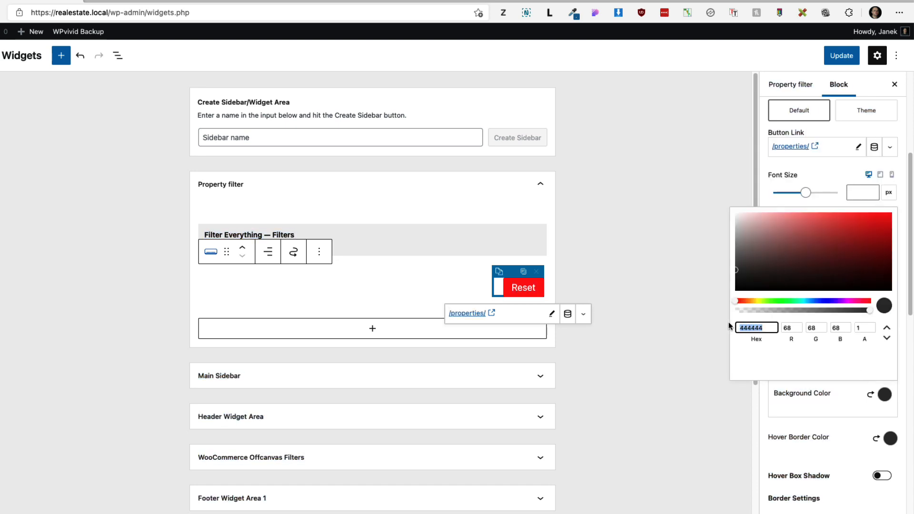
type("ffcc0")
left_click(842, 61)
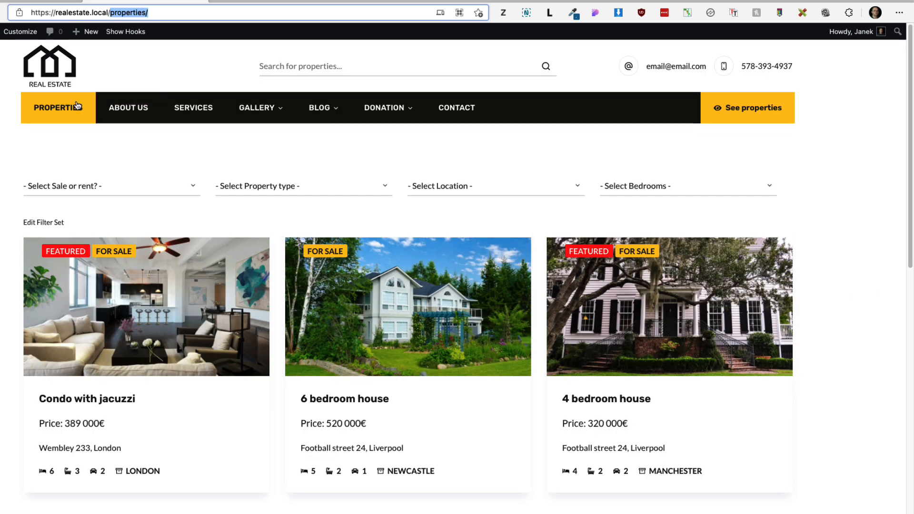
Step: Set the Reset button's container top margin to -30, save, and reload the properties page to check
left_click(61, 109)
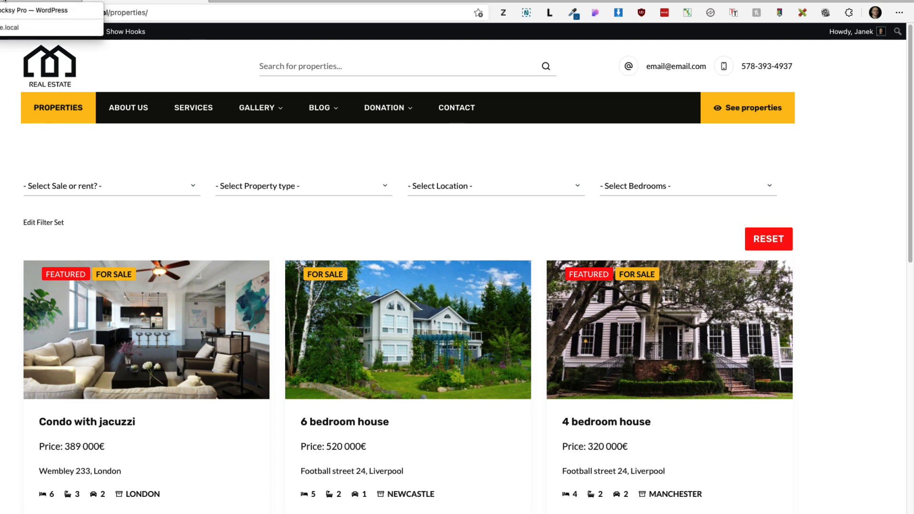
left_click(4, 2)
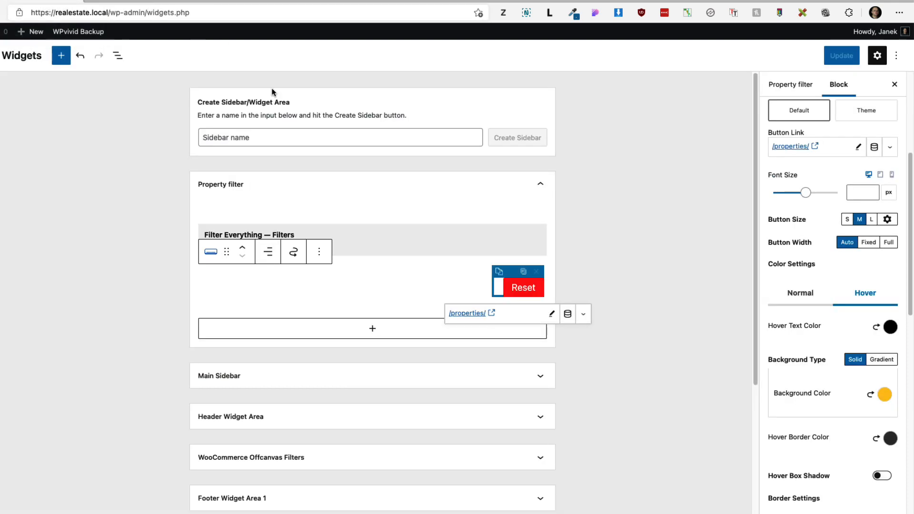
scroll(819, 291, "down", 12)
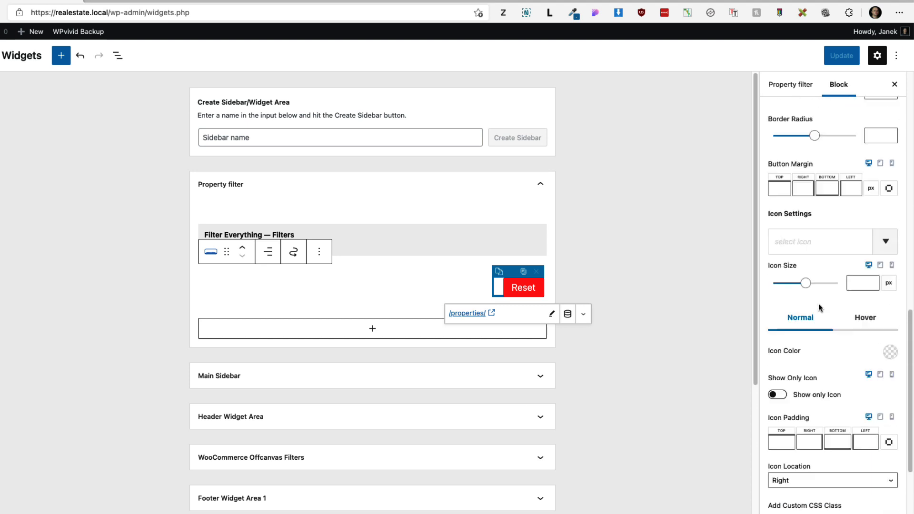
scroll(818, 307, "down", 2)
left_click(816, 474)
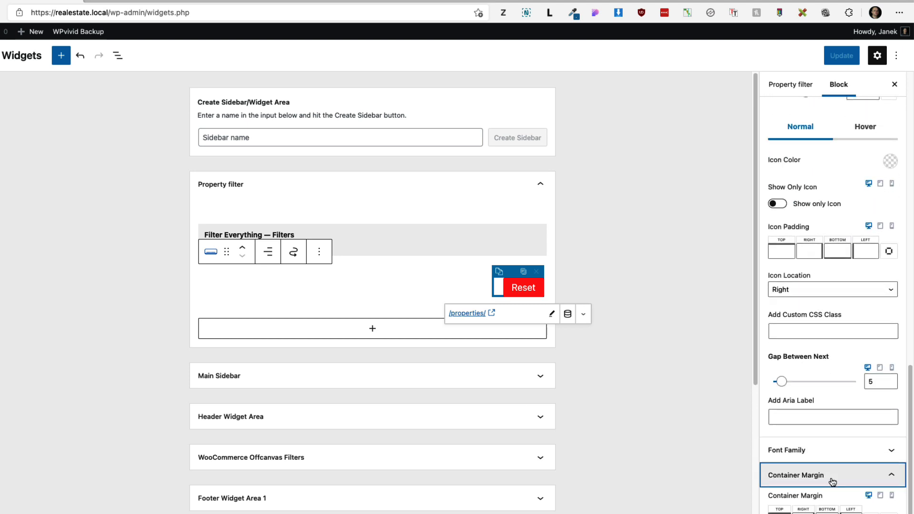
left_click(781, 469)
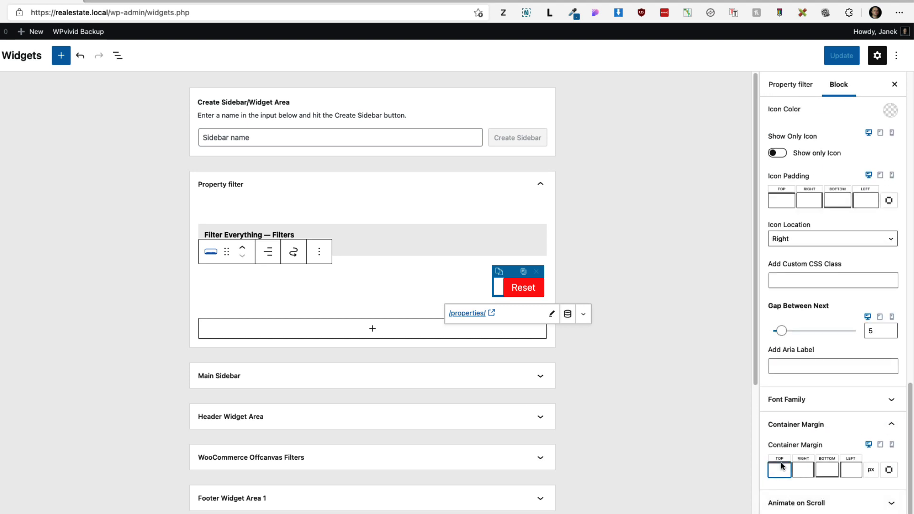
type("-30")
left_click(841, 55)
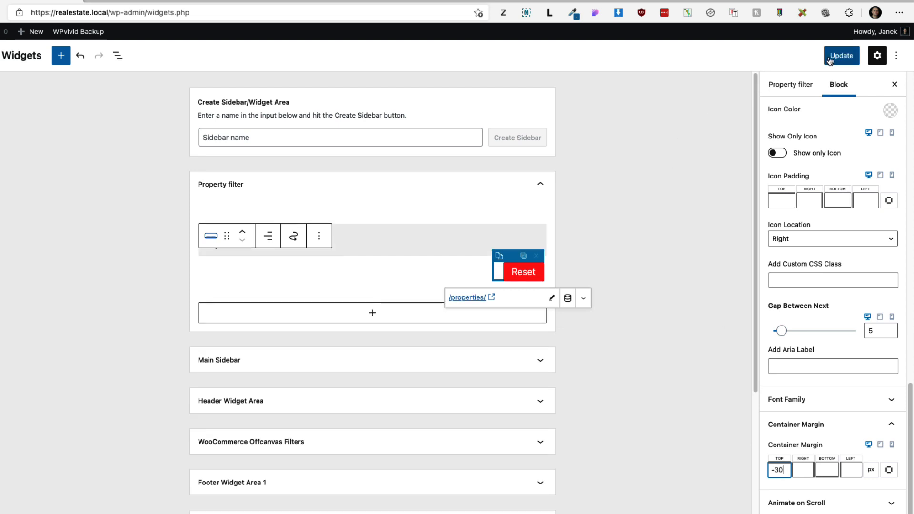
key("ctrl+Tab")
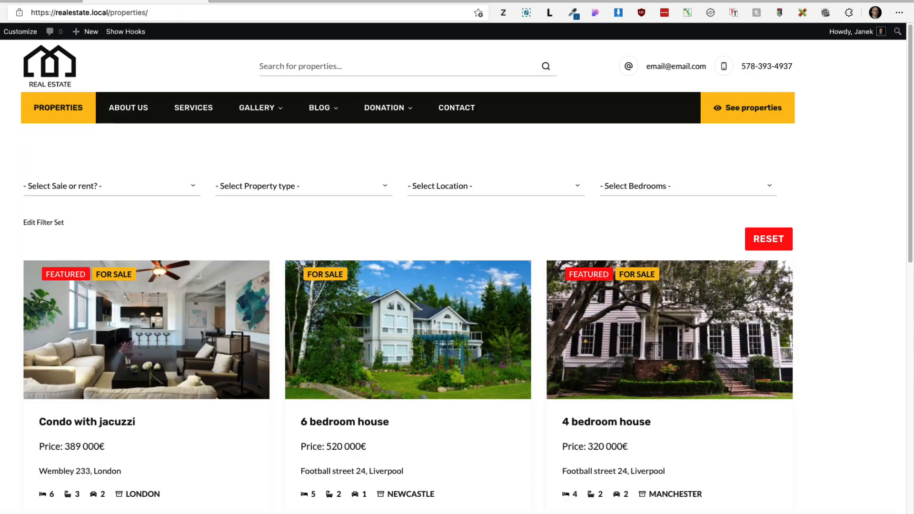
key("super+r")
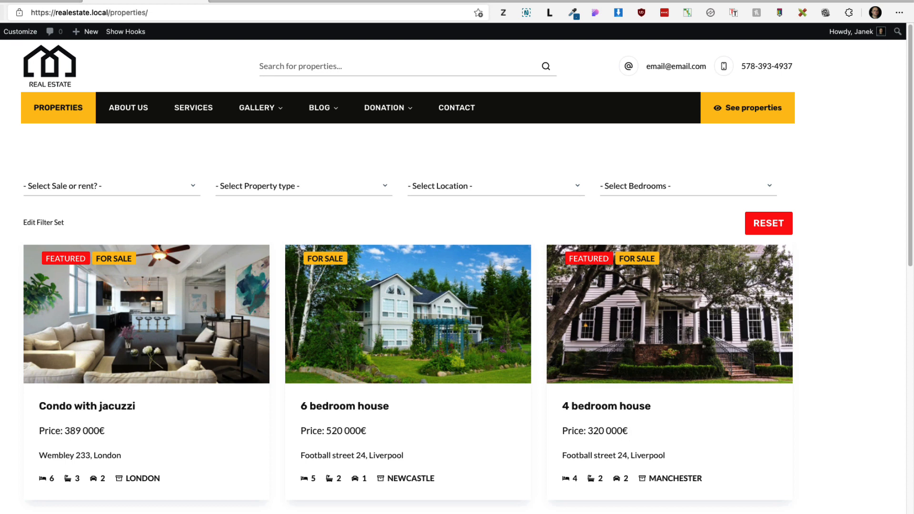
key("ctrl+shift+Tab")
Step: Give the Reset button 13 px text and size S, save, and recheck the properties page
scroll(805, 292, "up", 10)
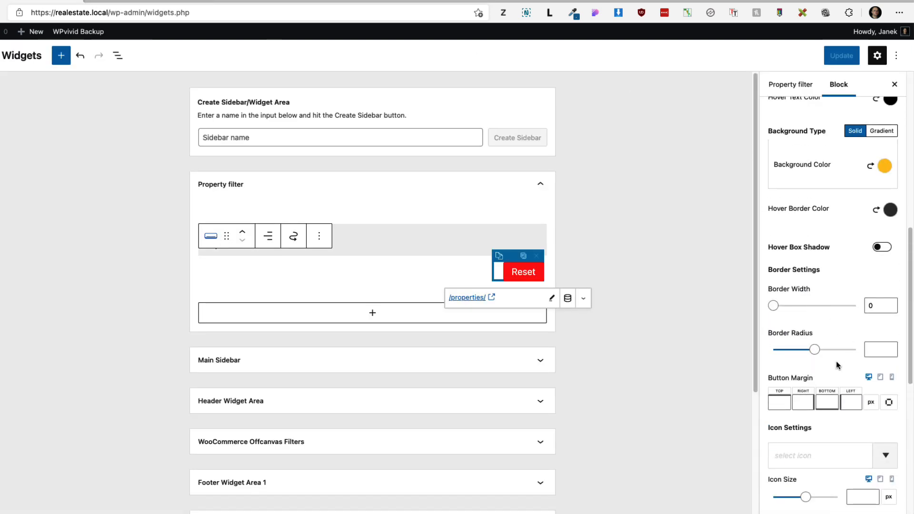
scroll(836, 361, "up", 6)
left_click(858, 271)
type("13")
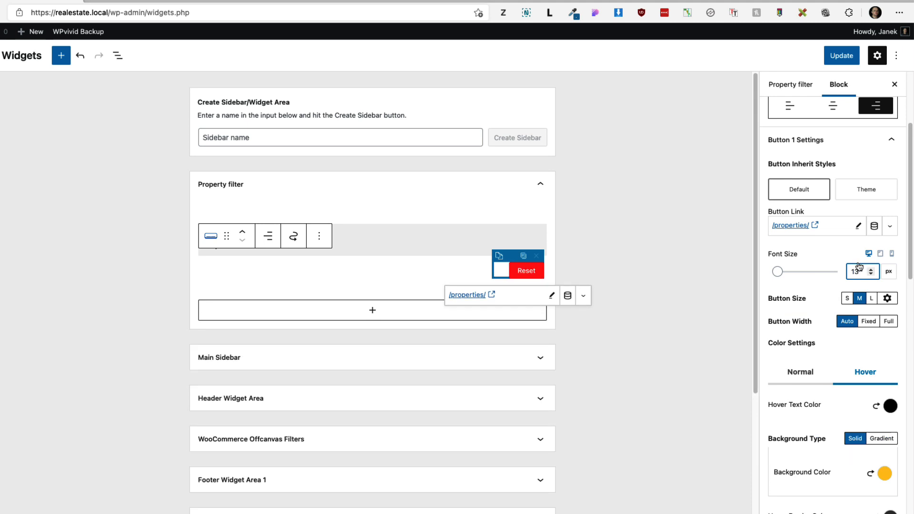
left_click(847, 298)
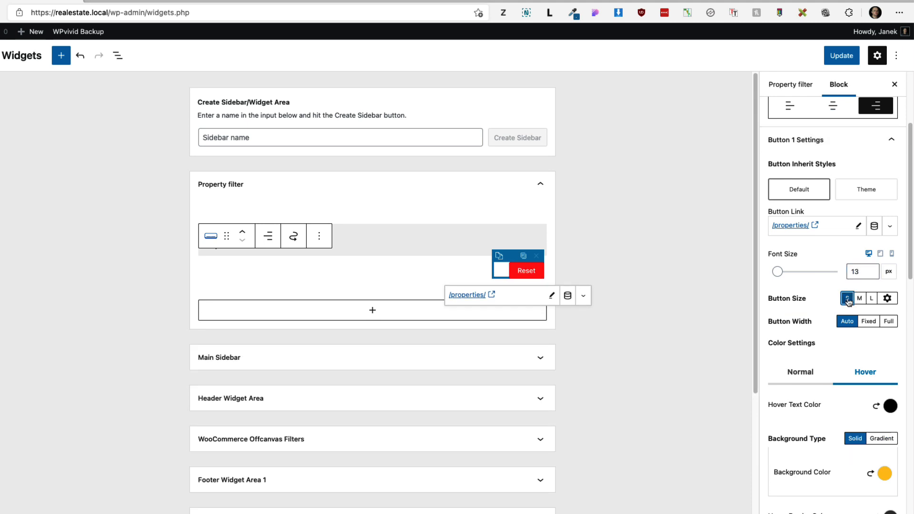
left_click(841, 56)
key("ctrl+Tab")
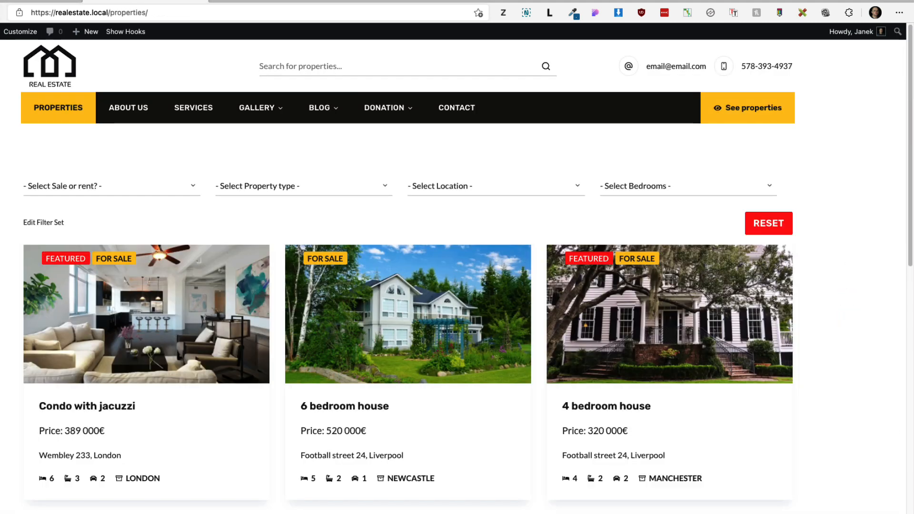
key("super+r")
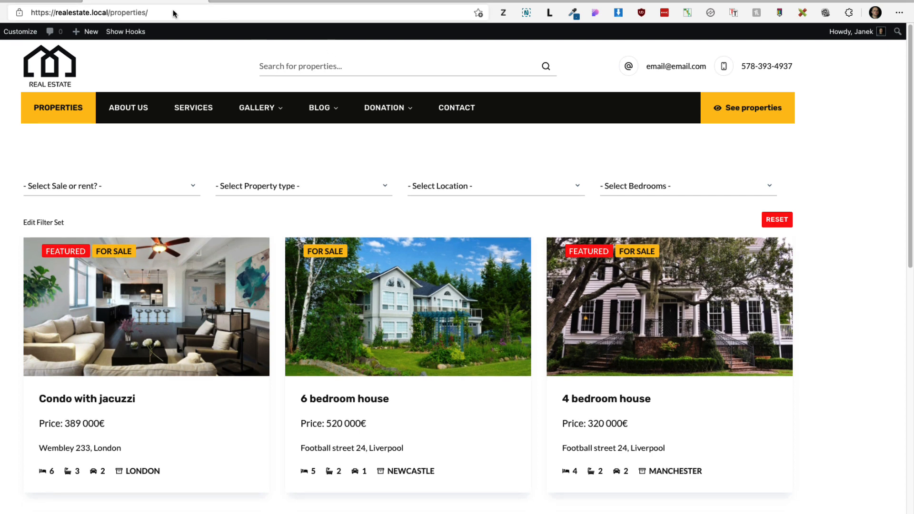
key("ctrl+shift+Tab")
scroll(816, 403, "down", 5)
scroll(816, 402, "down", 5)
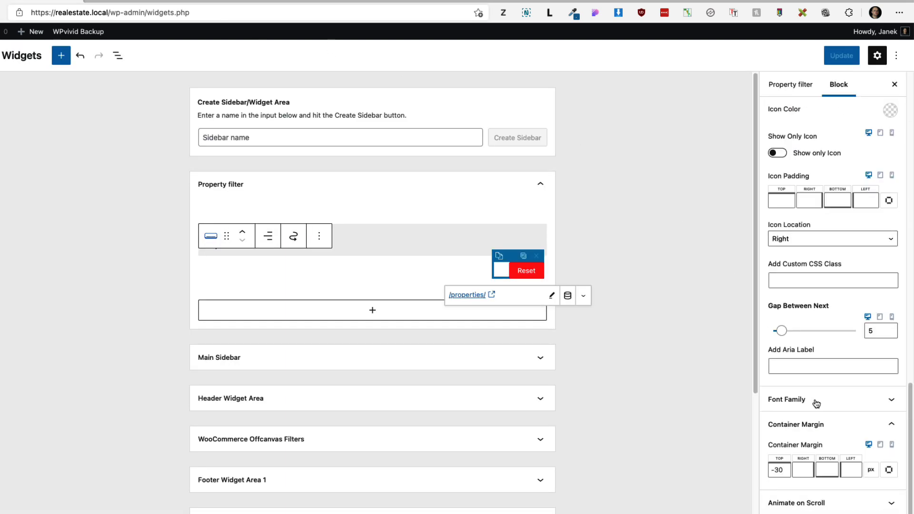
Step: Add the CSS class 'resetbutton' to the Reset button under Advanced and update the widget
left_click(816, 510)
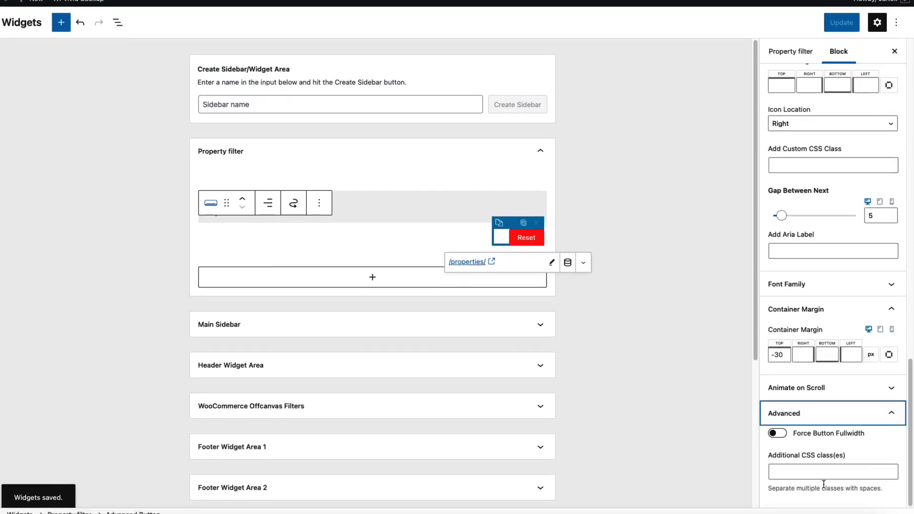
left_click(799, 463)
type("rese")
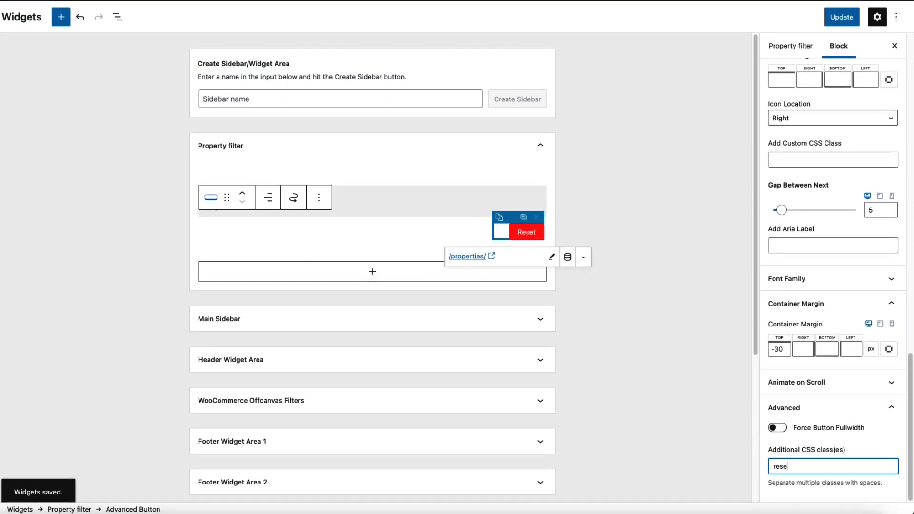
type("tbutton")
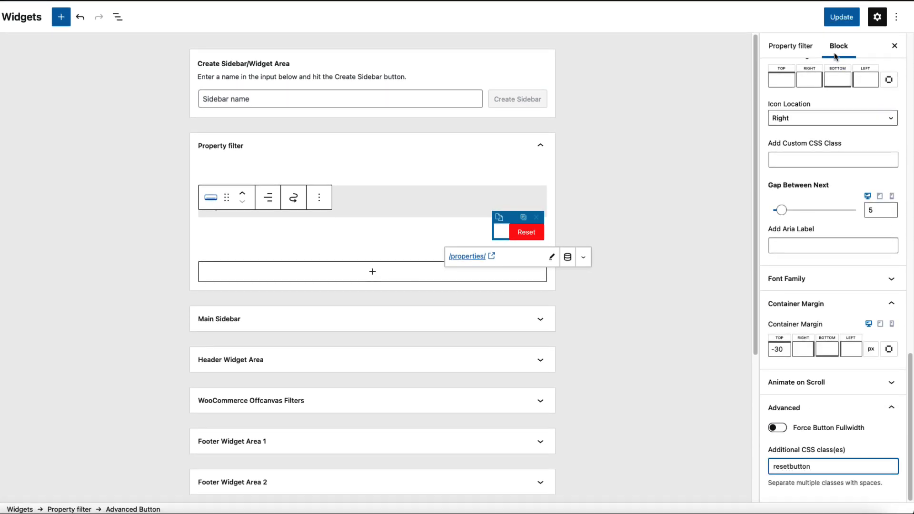
left_click(841, 16)
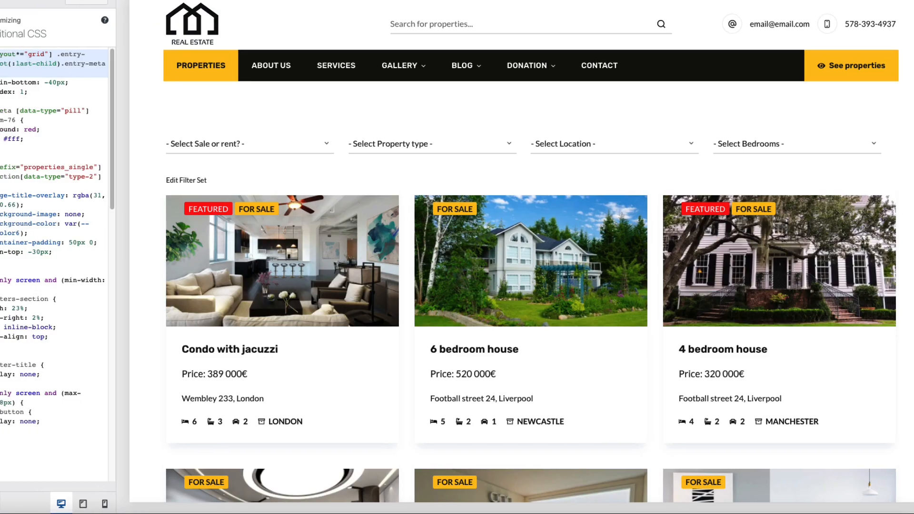
Step: Preview the properties page at tablet, mobile and desktop widths to confirm the max-width 768px rule hides .resetbutton
left_click(229, 69)
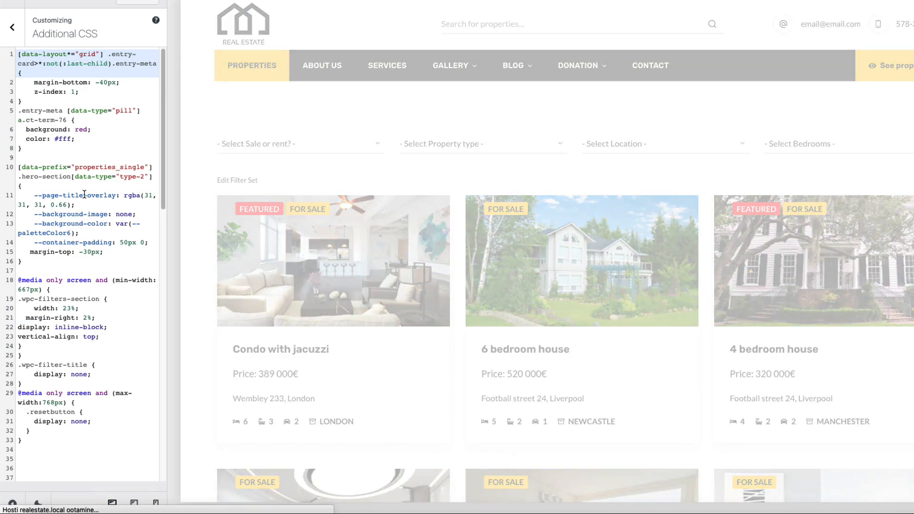
left_click_drag(22, 441, 17, 398)
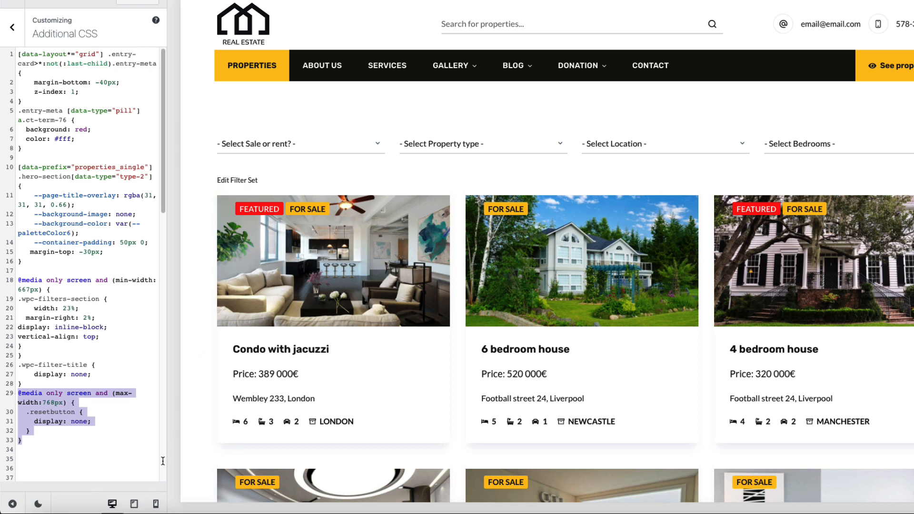
left_click(135, 505)
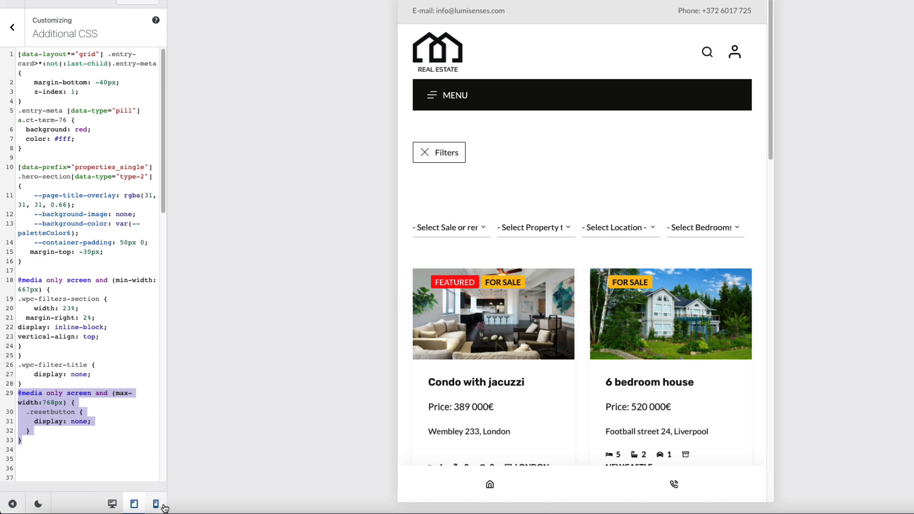
left_click(156, 504)
scroll(586, 258, "down", 5)
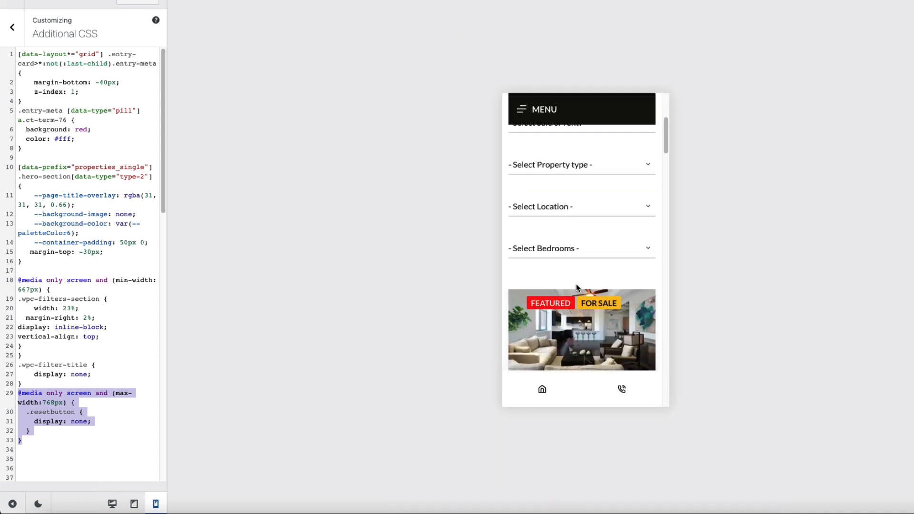
left_click(112, 503)
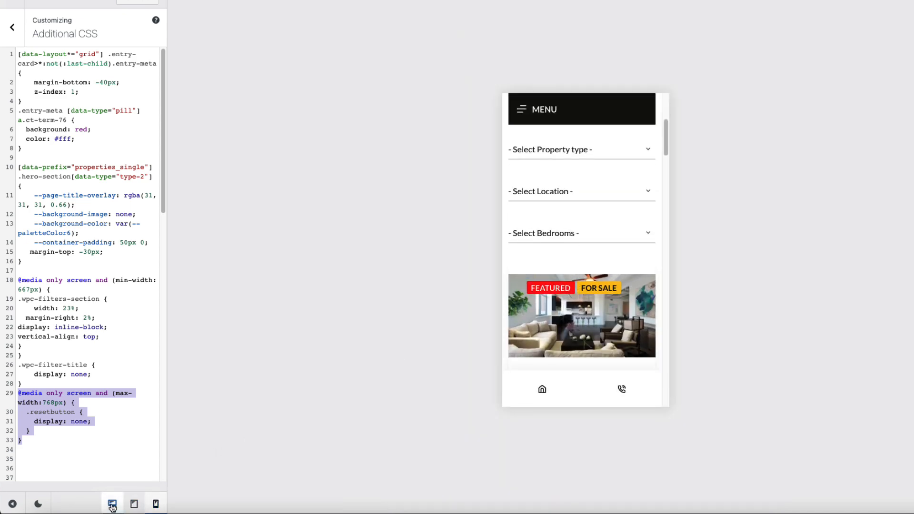
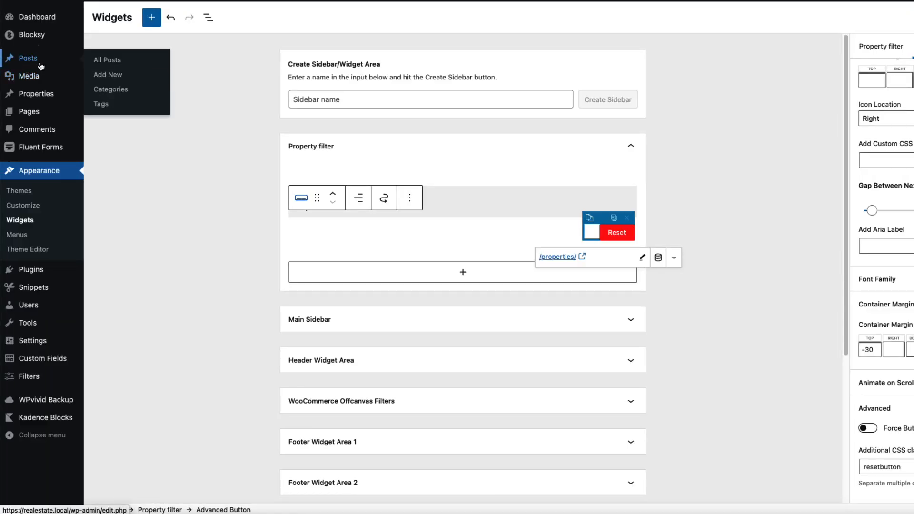
Step: Create a new page titled Home and insert a Row Layout block
mouse_move(46, 116)
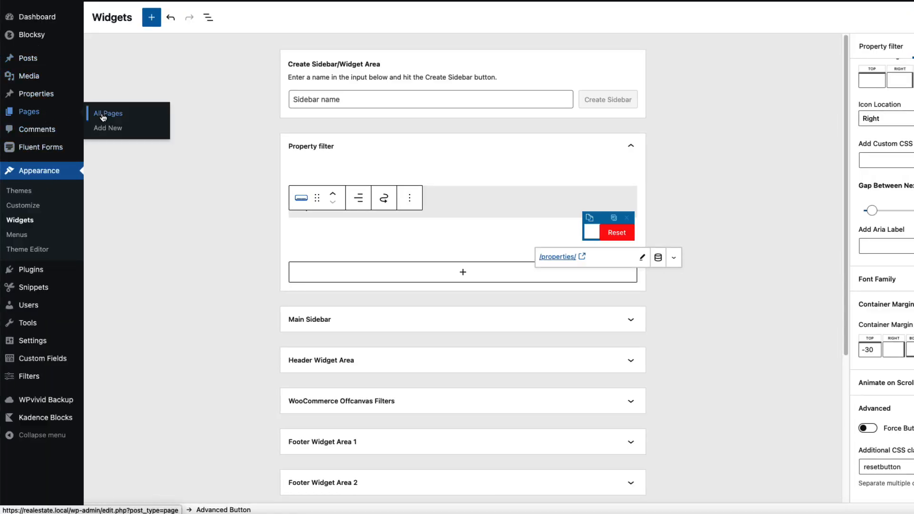
left_click(107, 127)
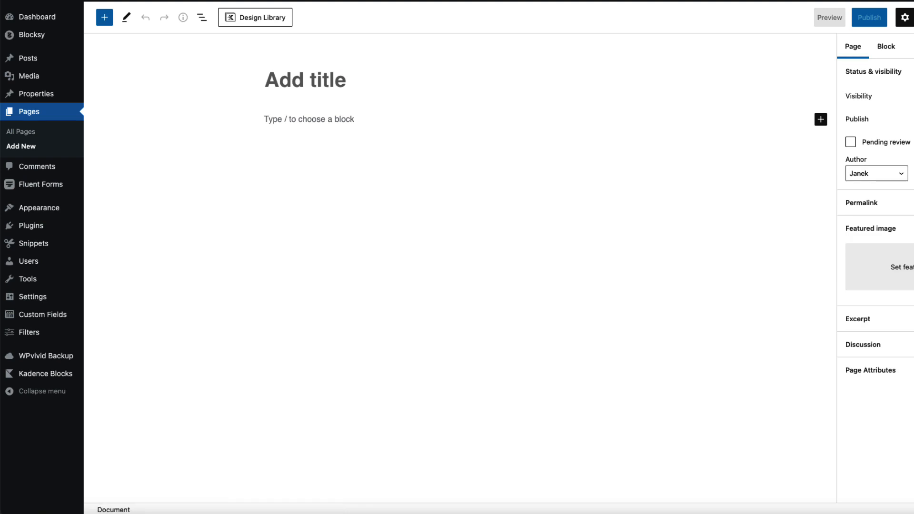
type("Home")
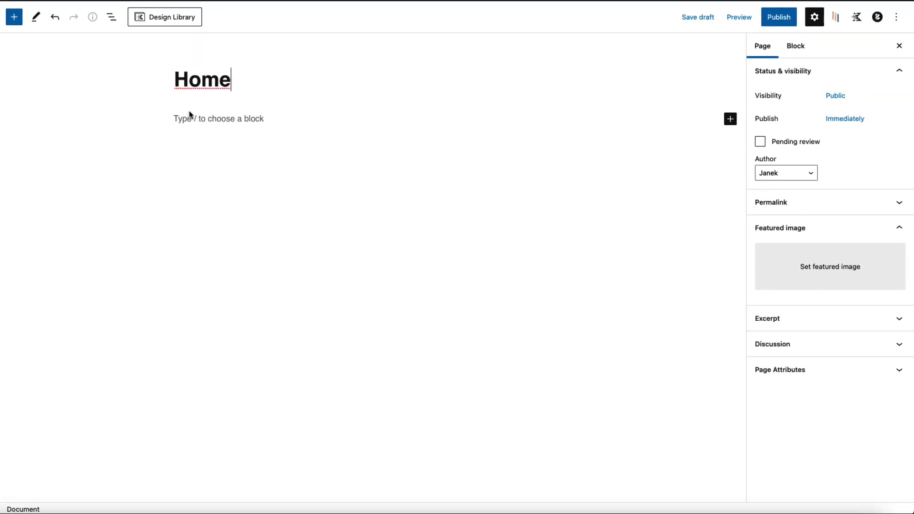
left_click(191, 117)
type("/")
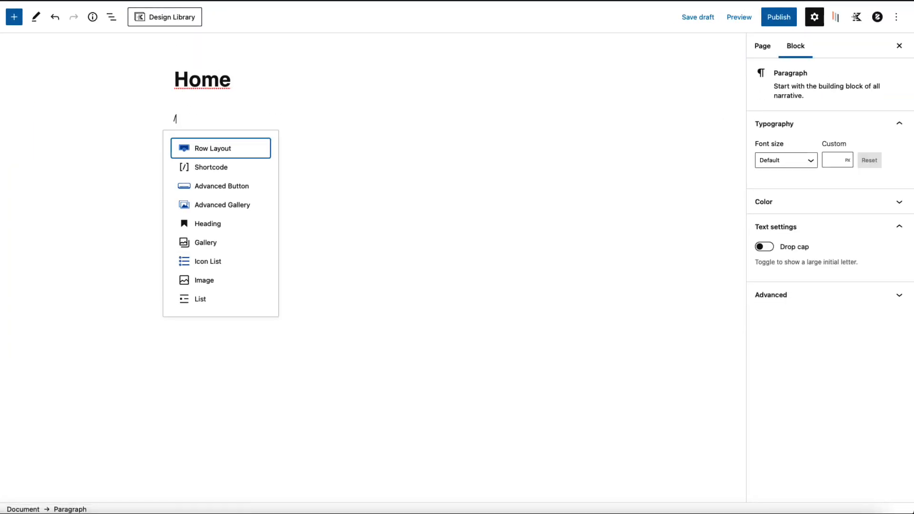
type("row")
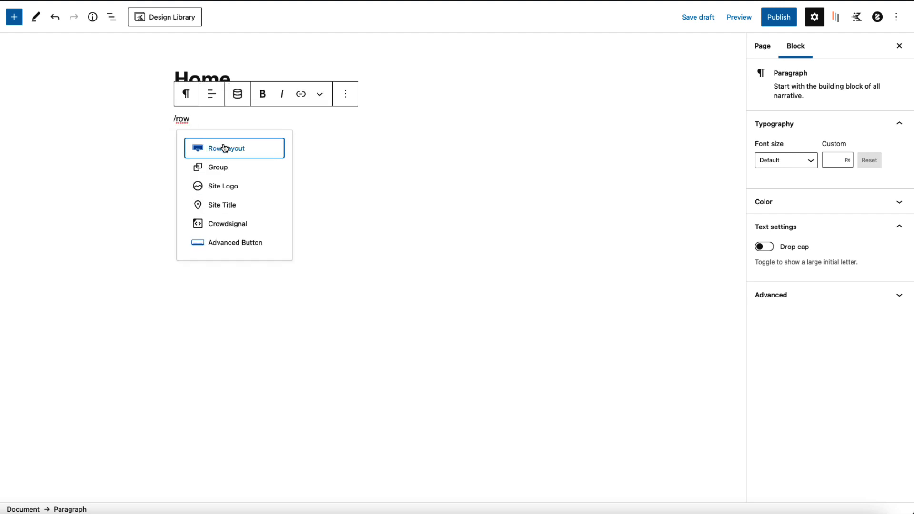
left_click(224, 151)
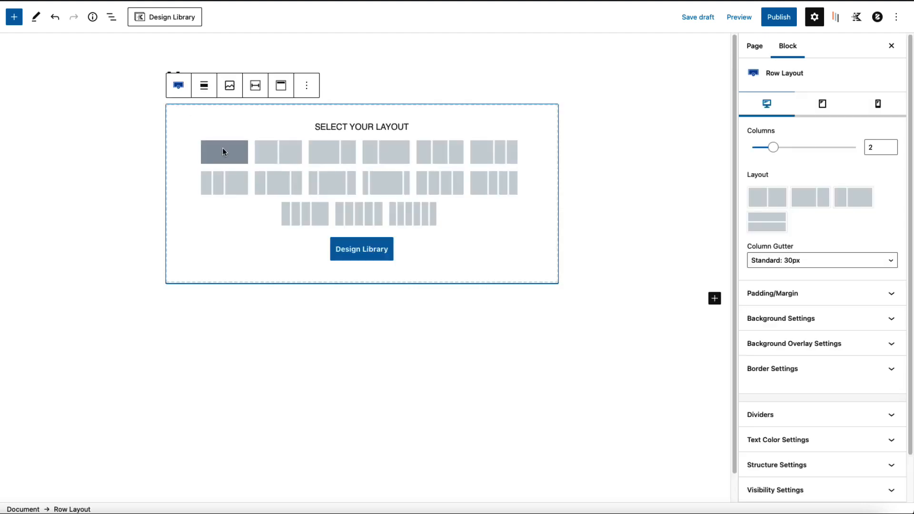
Step: Insert the full-width ASCEND mountain hero from the Design Library, headed YOUR REAL ESTATE SITE
left_click(350, 250)
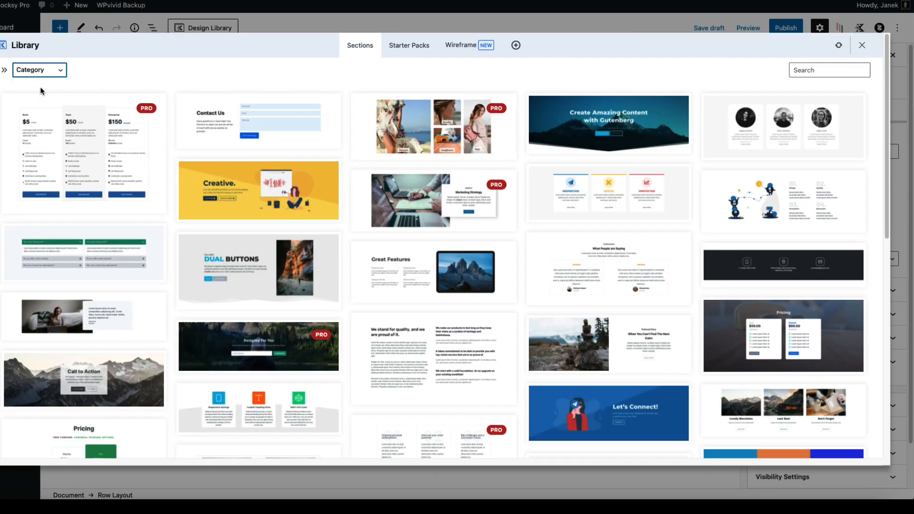
left_click(44, 74)
left_click(34, 117)
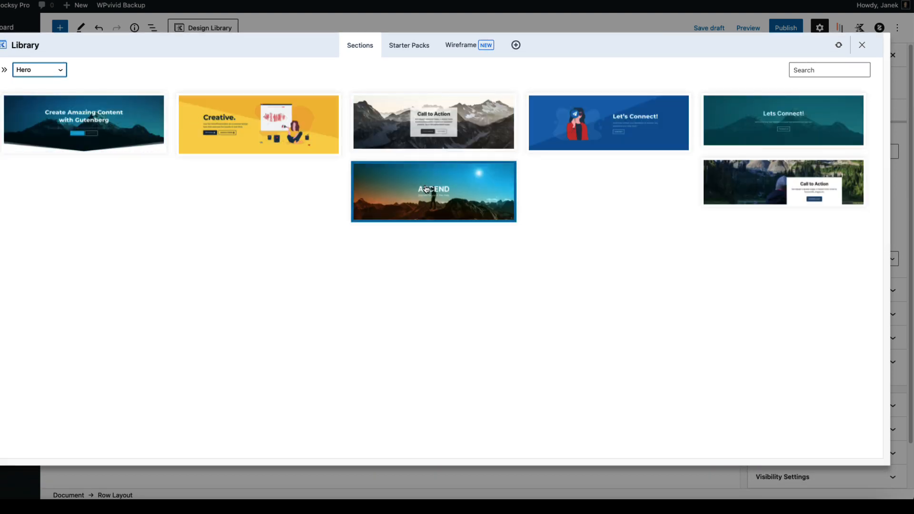
left_click(425, 188)
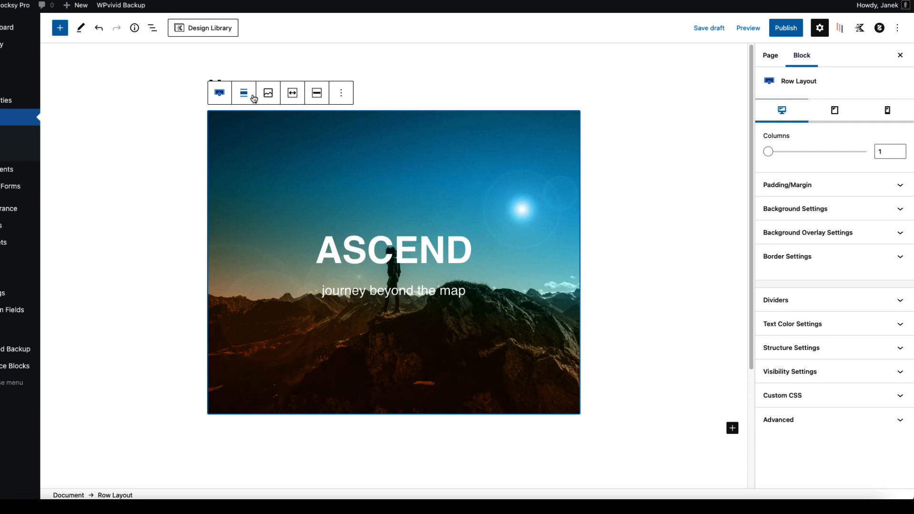
left_click(240, 95)
left_click(260, 163)
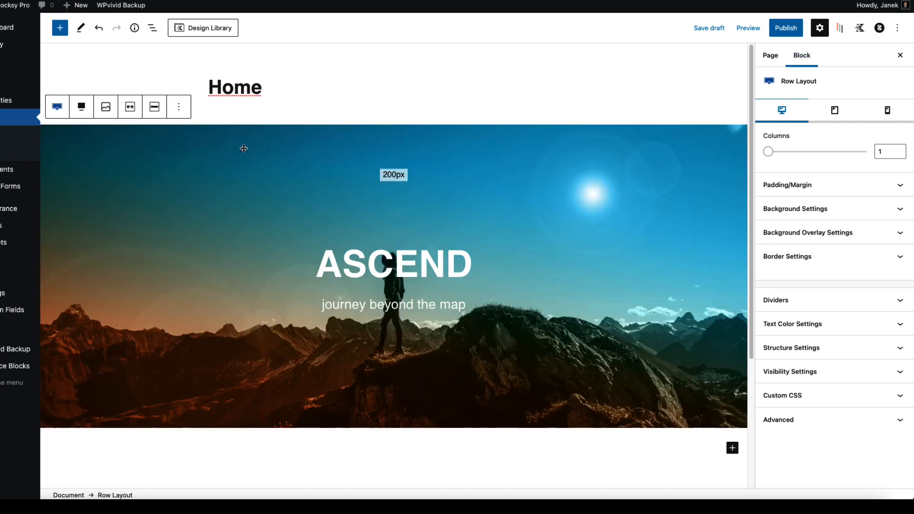
double_click(375, 264)
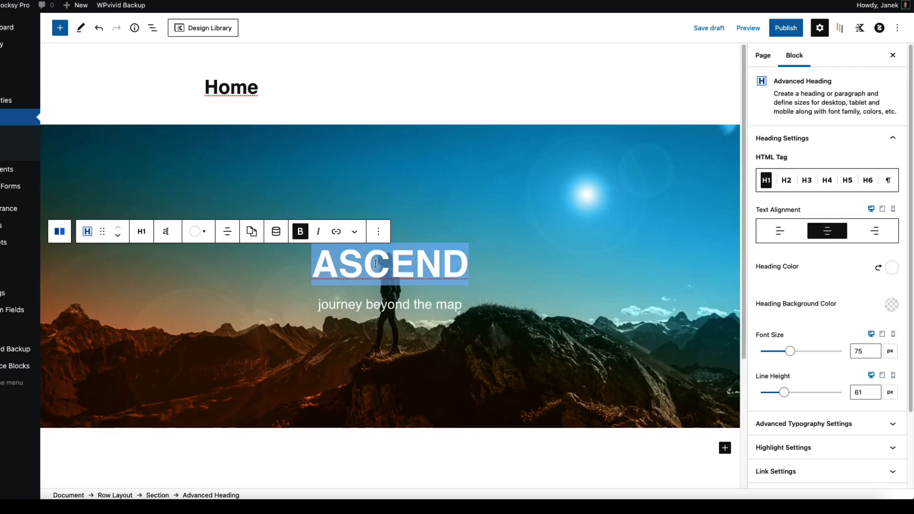
type("YOUR REAL ESTATE SITE")
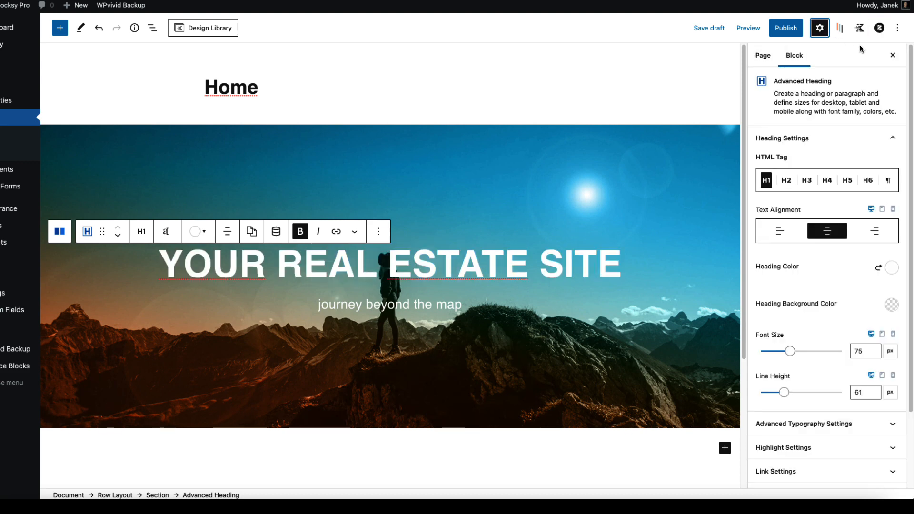
Step: Disable the theme's page title and set custom content area vertical spacing
left_click(879, 28)
left_click(816, 86)
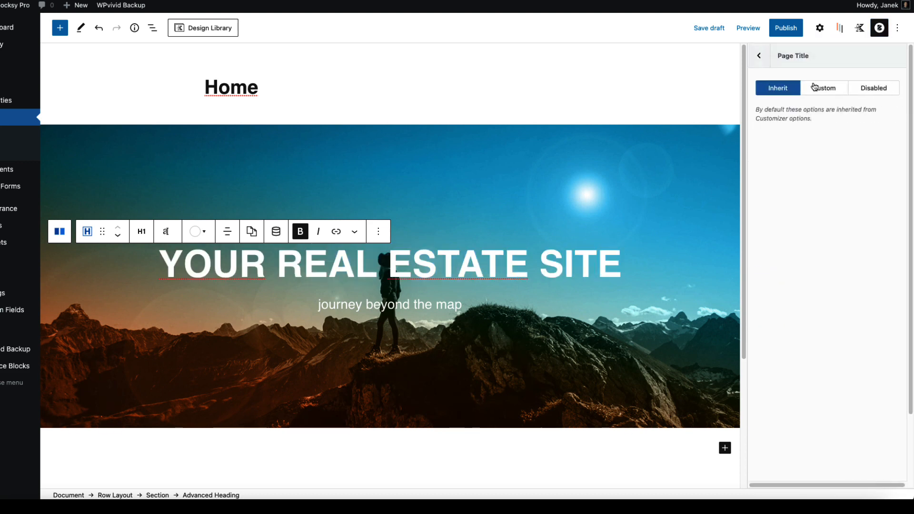
left_click(874, 88)
left_click(761, 56)
left_click(839, 363)
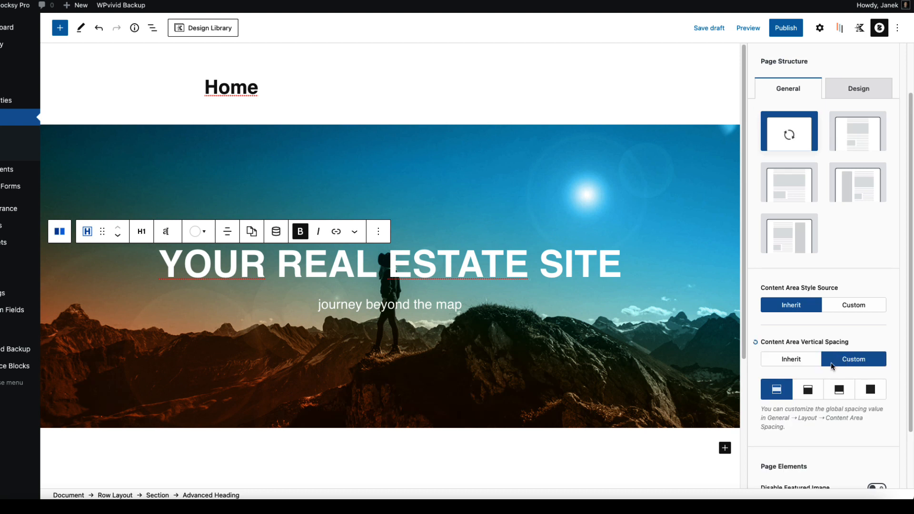
left_click(840, 389)
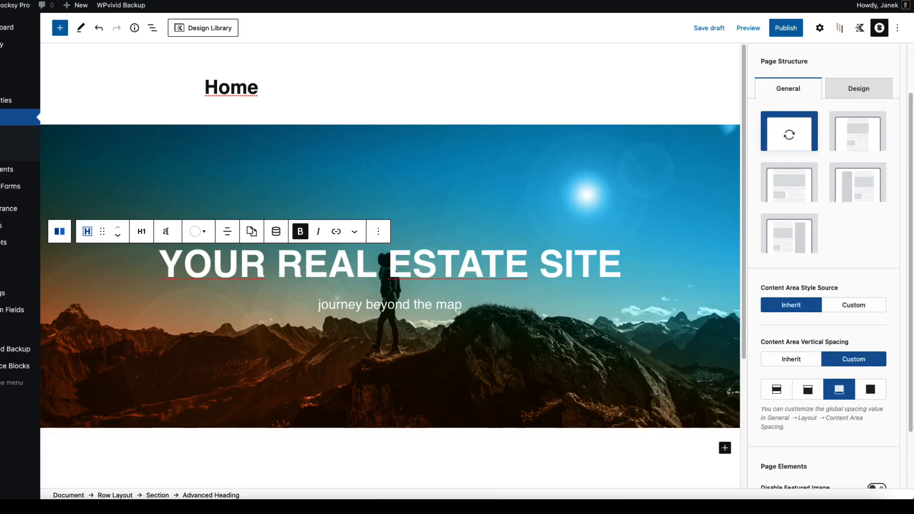
Step: Select the hero row and expand its padding and margin settings
left_click(361, 142)
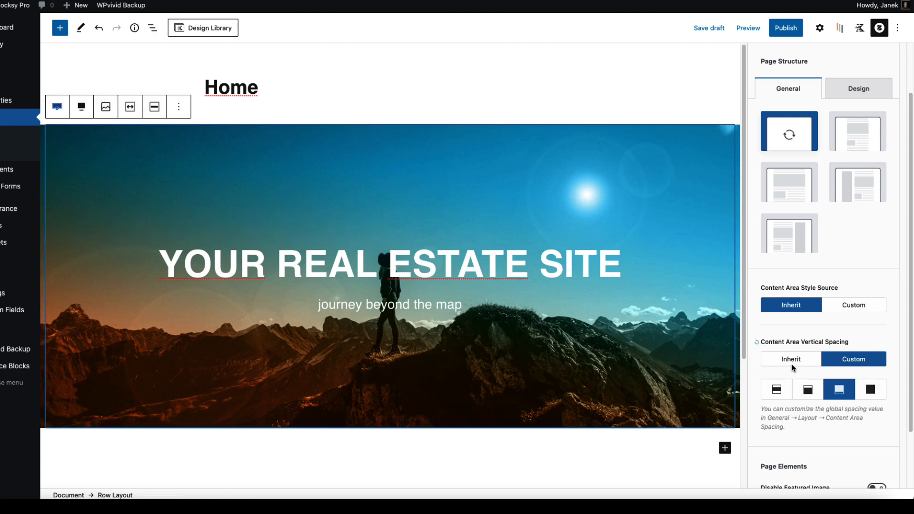
left_click(819, 32)
left_click(815, 185)
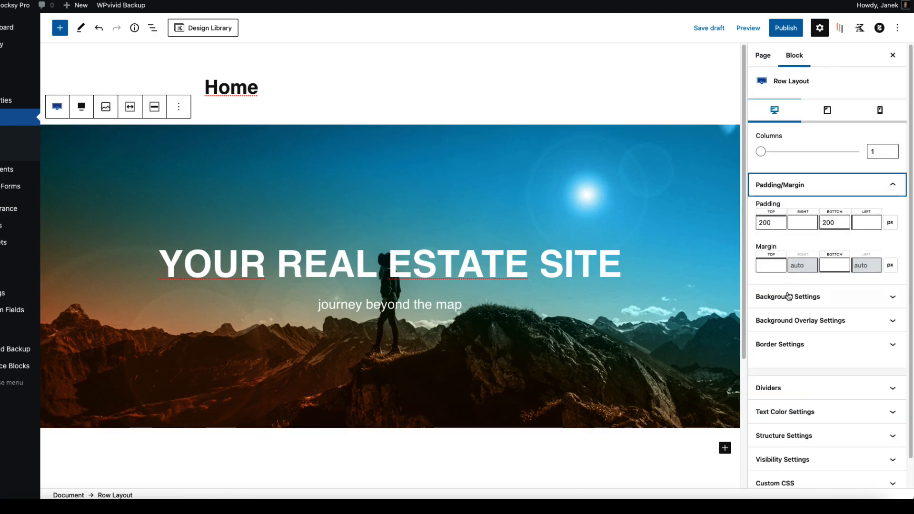
Step: Set the hero row's top margin to -30
left_click(762, 261)
type("-")
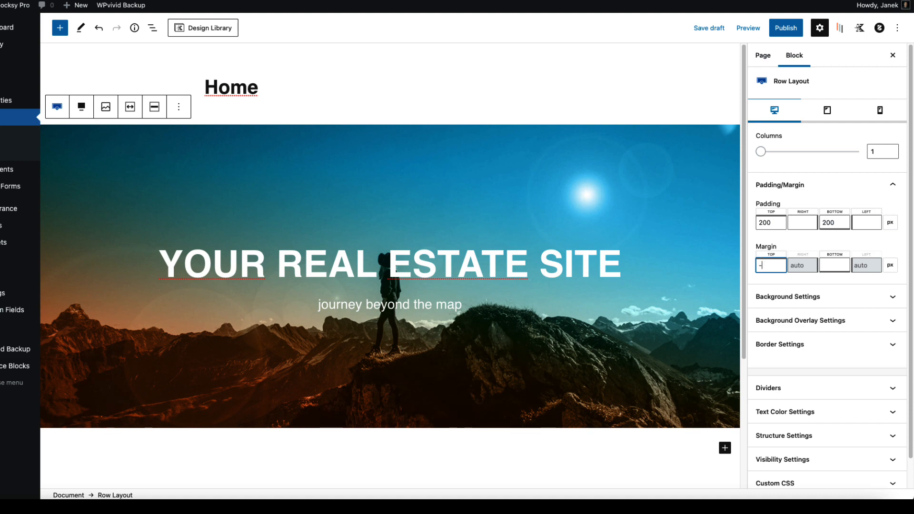
type("30")
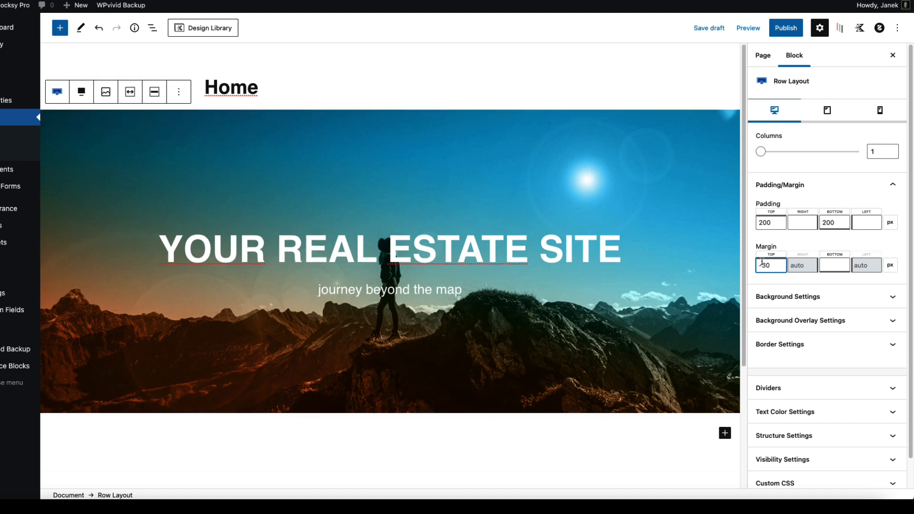
scroll(343, 349, "down", 3)
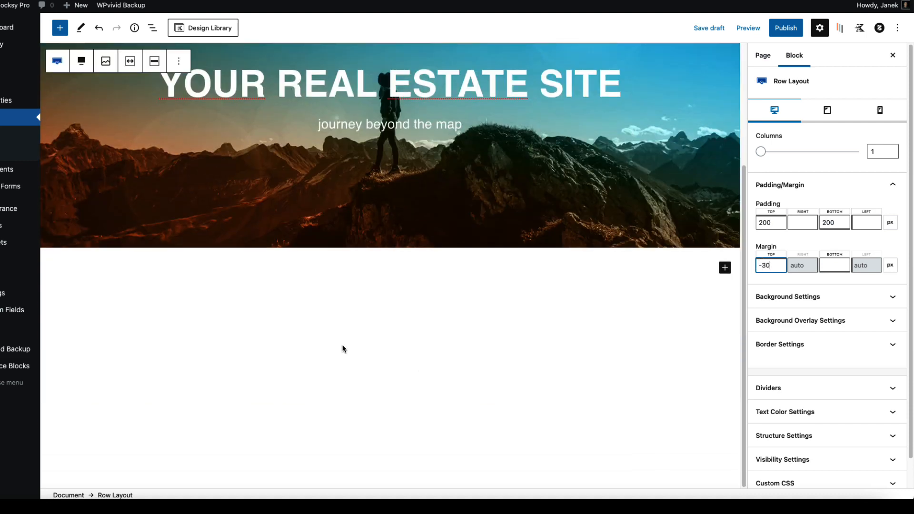
Step: Add a Shortcode block below the hero holding [blocksy_posts post_type="properties" limit="6" has_pagination="yes"]
left_click(317, 281)
type("/sh")
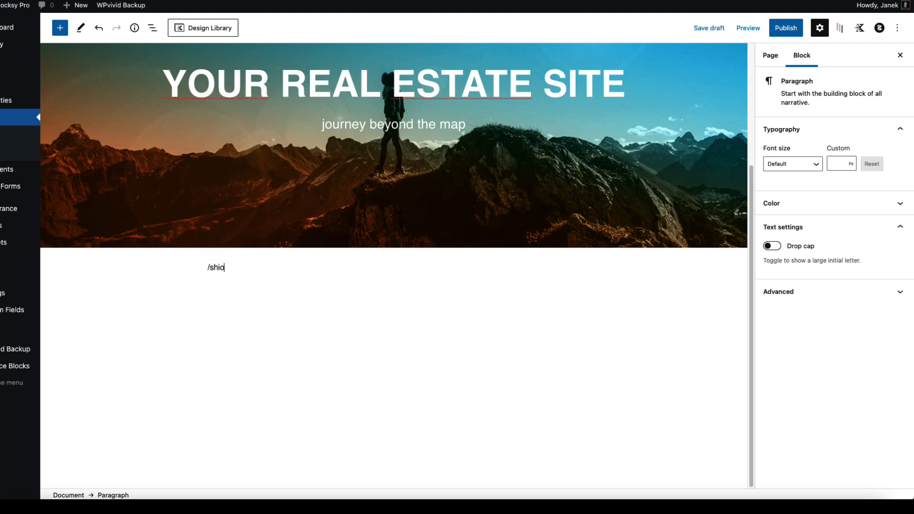
left_click(275, 137)
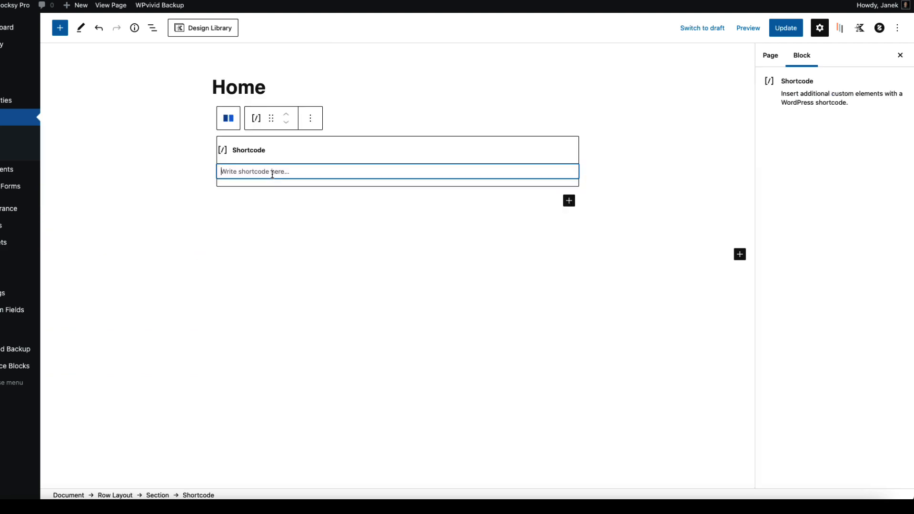
type("[blocksy_posts post_type=\"properties\" limit=\"6\" has_pagination=\"yes\"]")
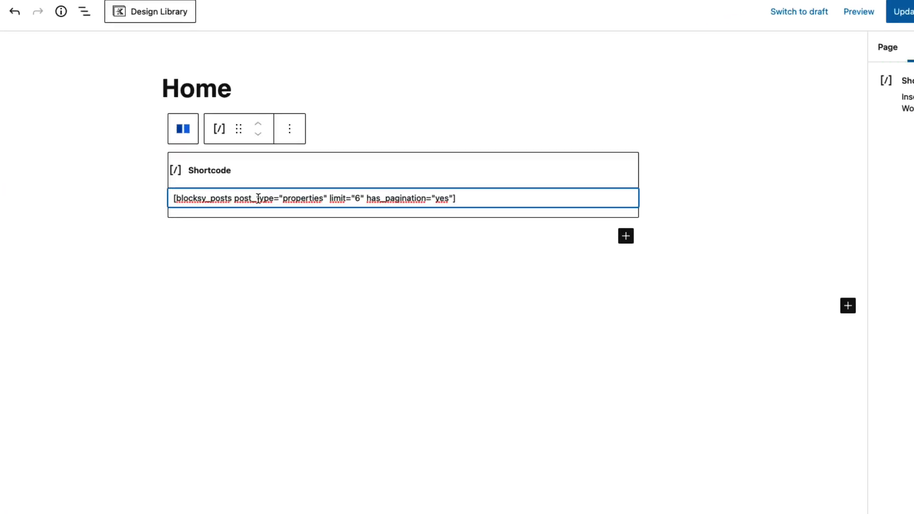
left_click_drag(307, 232, 255, 233)
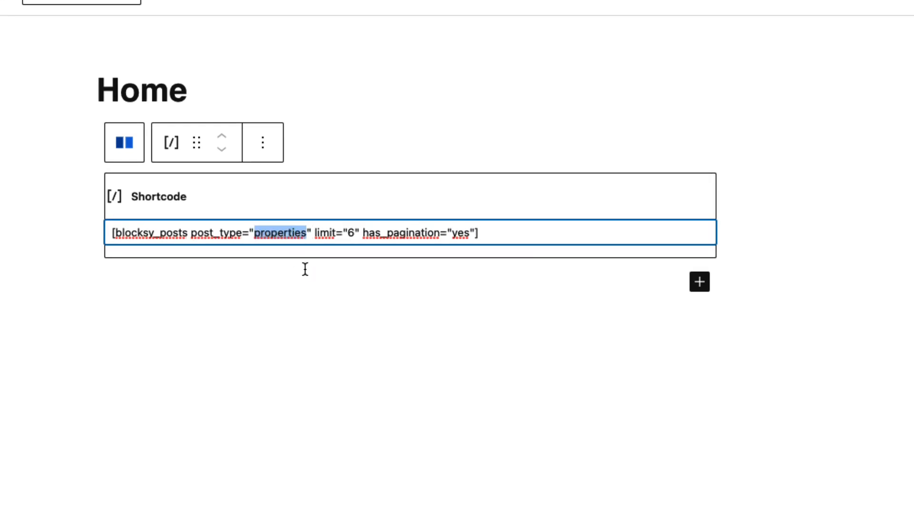
left_click(307, 286)
left_click_drag(306, 233, 253, 232)
double_click(351, 232)
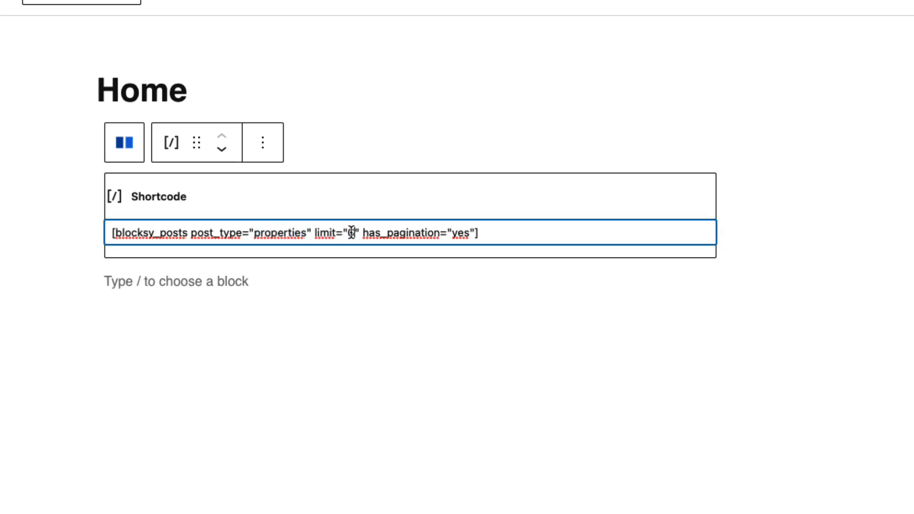
double_click(463, 233)
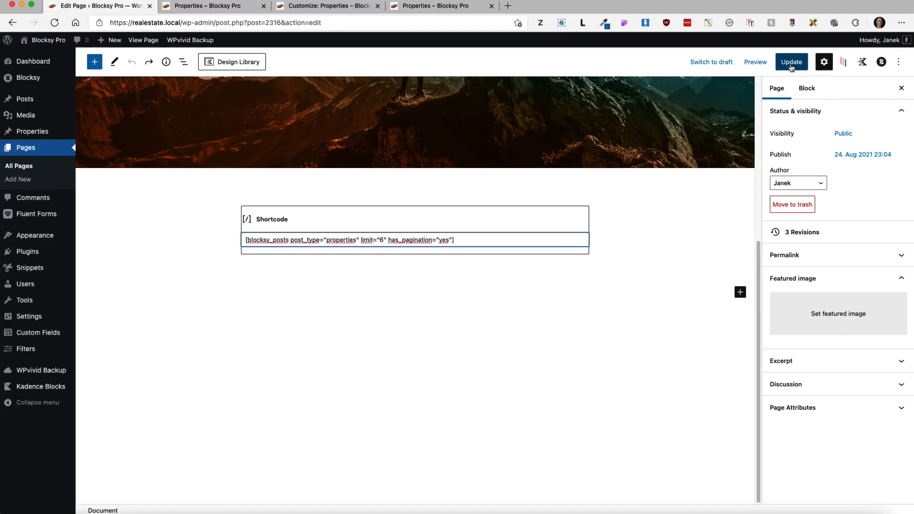
Step: Update the Home page and view it on the live site
left_click(791, 62)
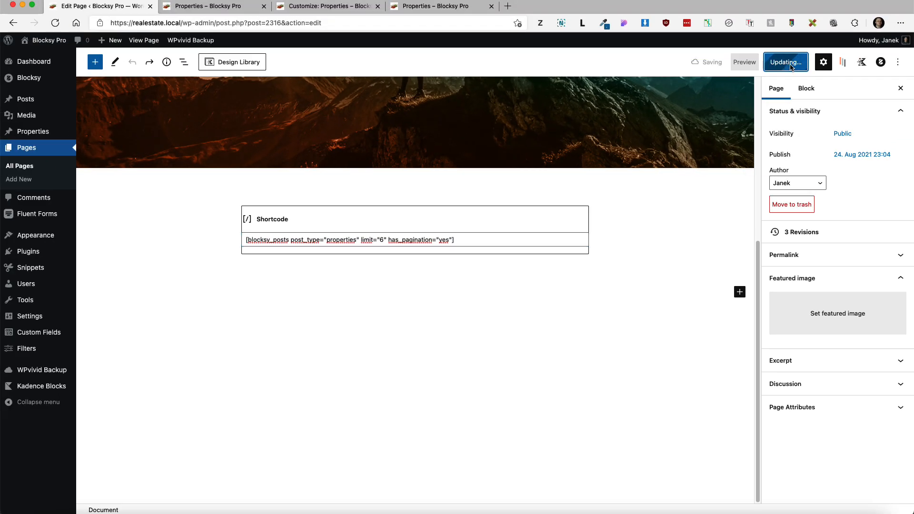
left_click(138, 40, "super")
left_click(196, 11)
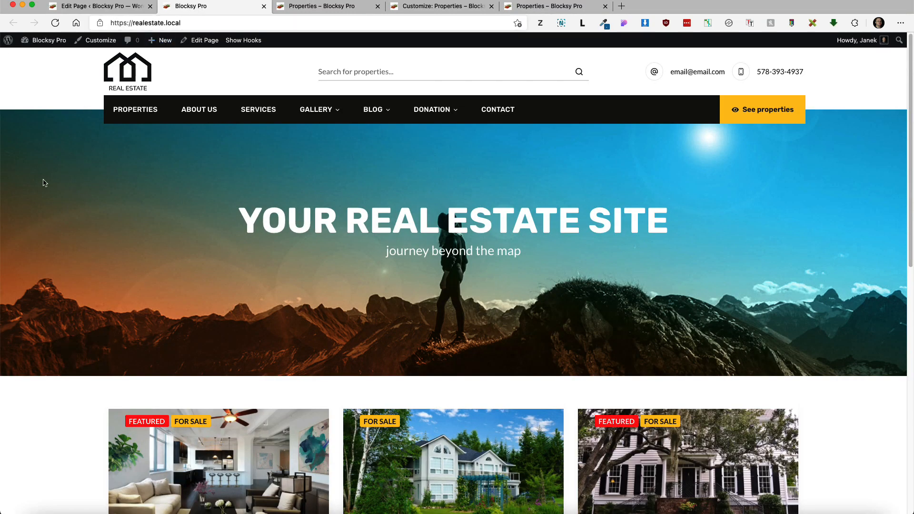
Step: Scroll through the homepage hero and property grid, then open the Properties listings page
scroll(66, 211, "down", 10)
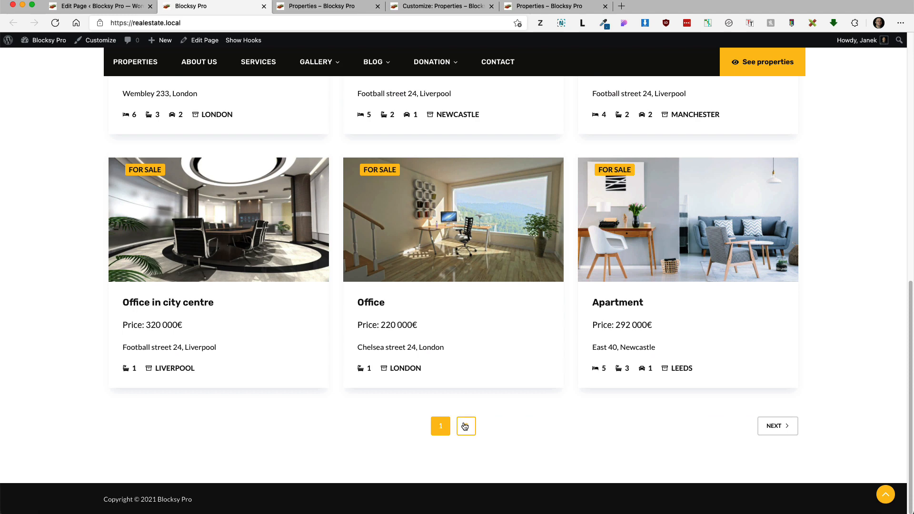
scroll(491, 368, "up", 10)
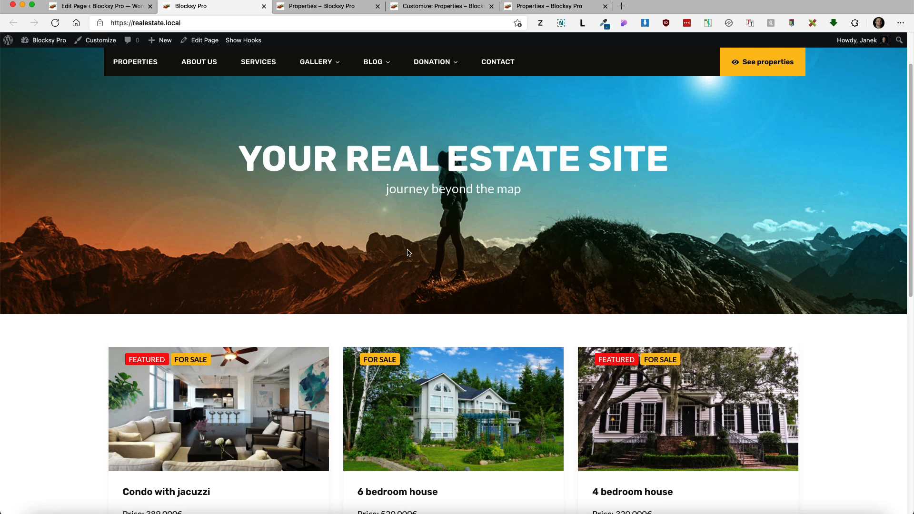
scroll(410, 252, "up", 2)
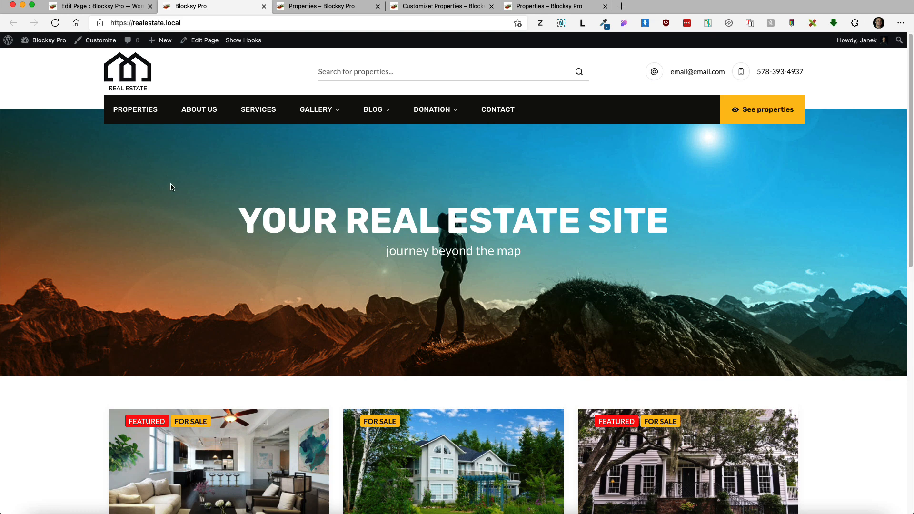
left_click(142, 113)
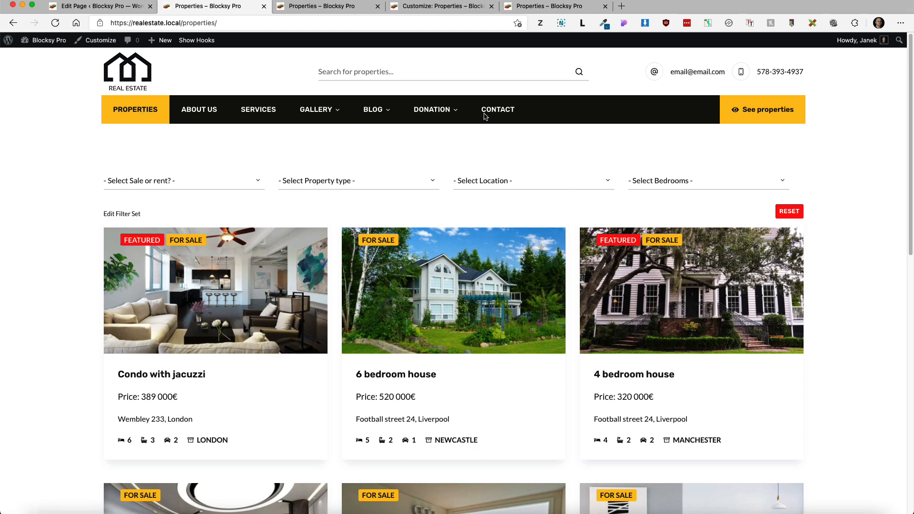
left_click(98, 7)
Step: Paste the pre_get_posts front-page code into the CPT as front page snippet, then save and activate it
mouse_move(42, 274)
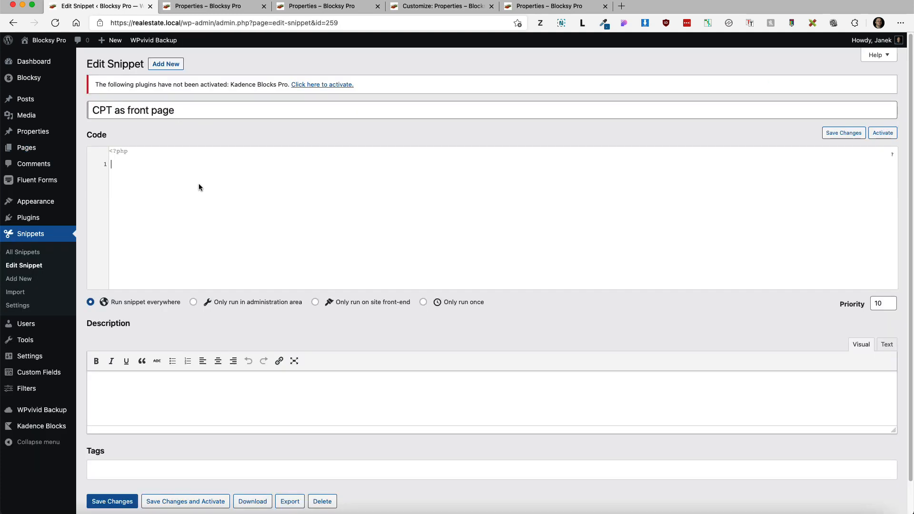
type("add_action(\"pre_get_posts\", \"custom_front_page\"); function custom_front_page($wp_query){     //Ensure this filter isn't applied to the admin area     if(is_admin()) {         return;     }      if($wp_query->get('page_id') == get_option('page_on_front')):          $wp_query->set('post_type', 'properties');         $wp_query->set('page_id', ''); //Empty          //Set properties that describe the page to reflect that         //we aren't really displaying a static page         $wp_query->is_page = 0;         $wp_query->is_singular = 0;         $wp_query->is_post_type_archive = 1;         $wp_query->is_archive = 1;      endif;  }")
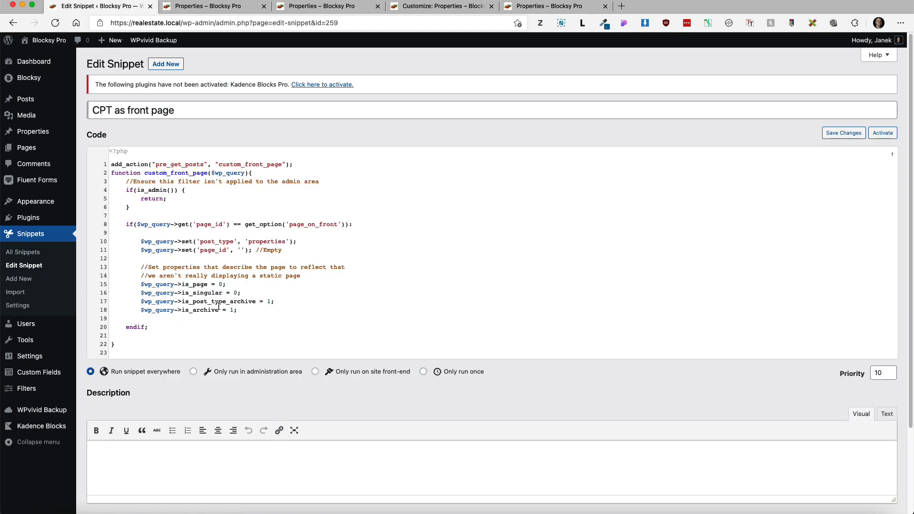
scroll(219, 306, "down", 3)
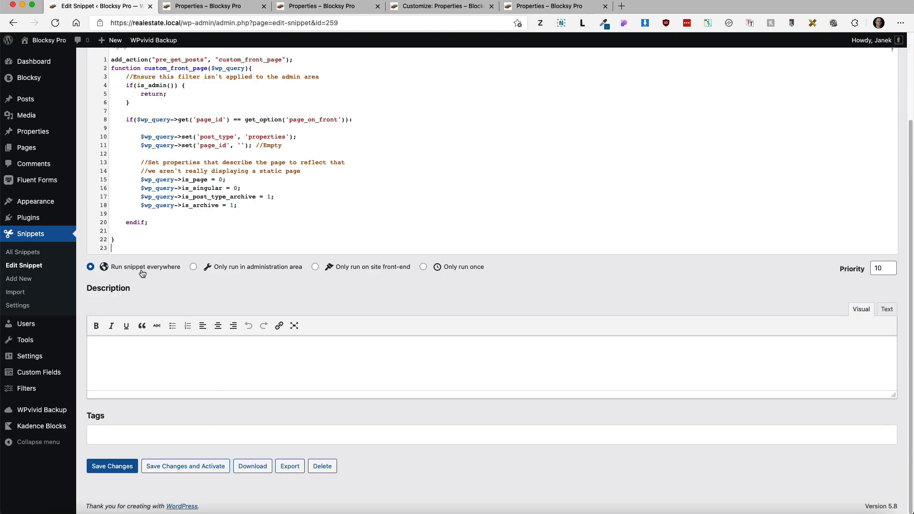
left_click(180, 466)
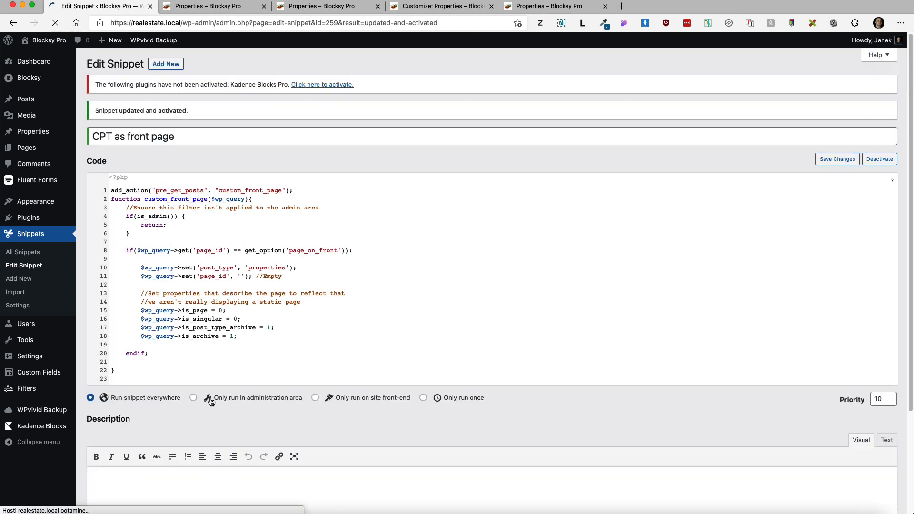
Step: Reload the home page to confirm it now shows the property listings archive
left_click(214, 6)
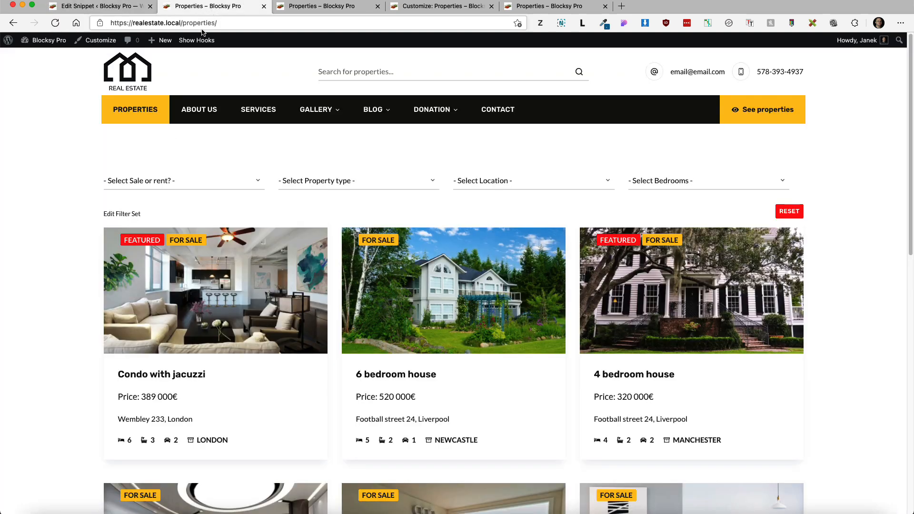
left_click(120, 76)
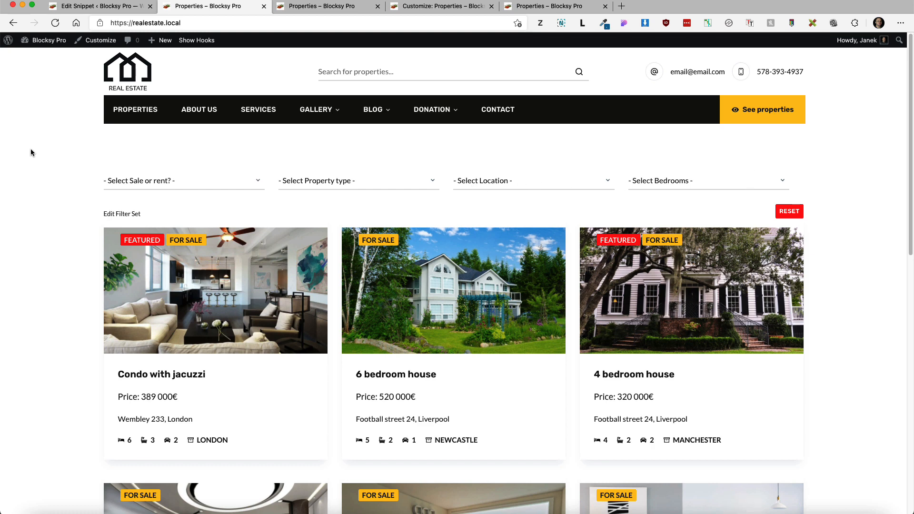
left_click(98, 6)
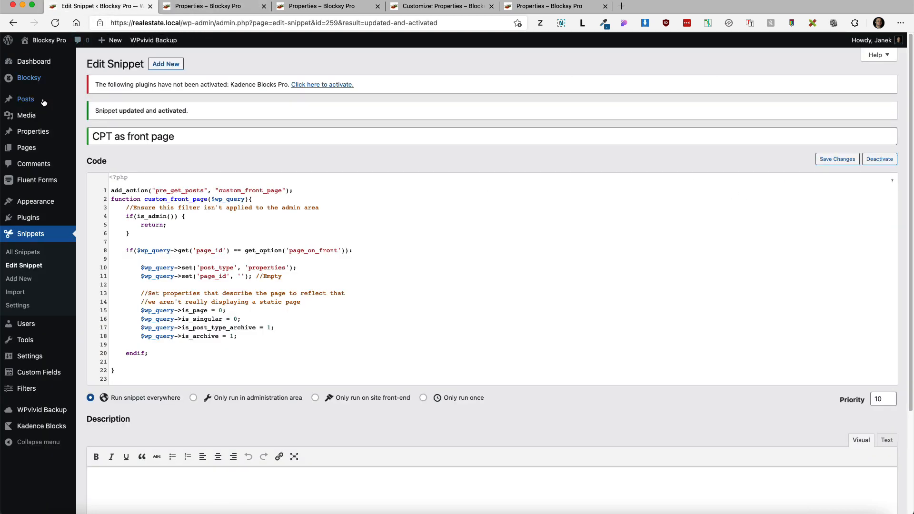
mouse_move(43, 79)
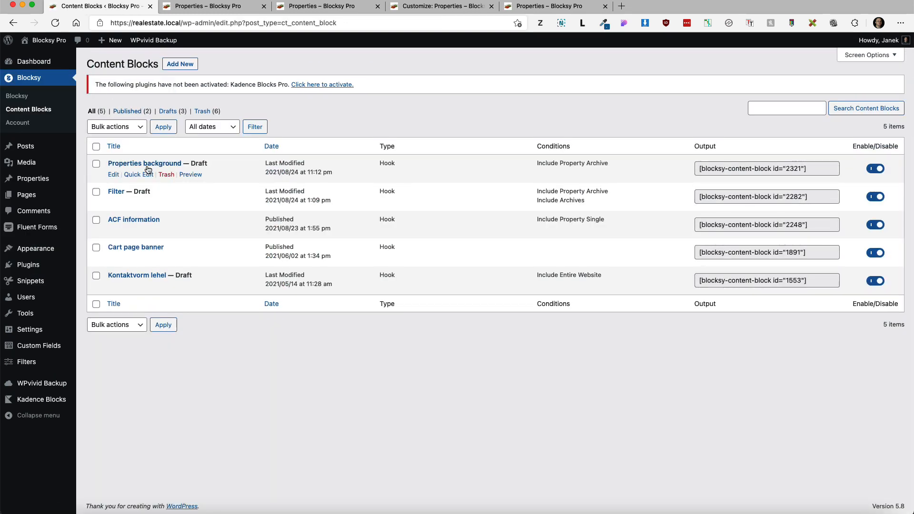
Step: Open the Properties background content block, review its Blocksy display settings, and publish it
left_click(138, 106)
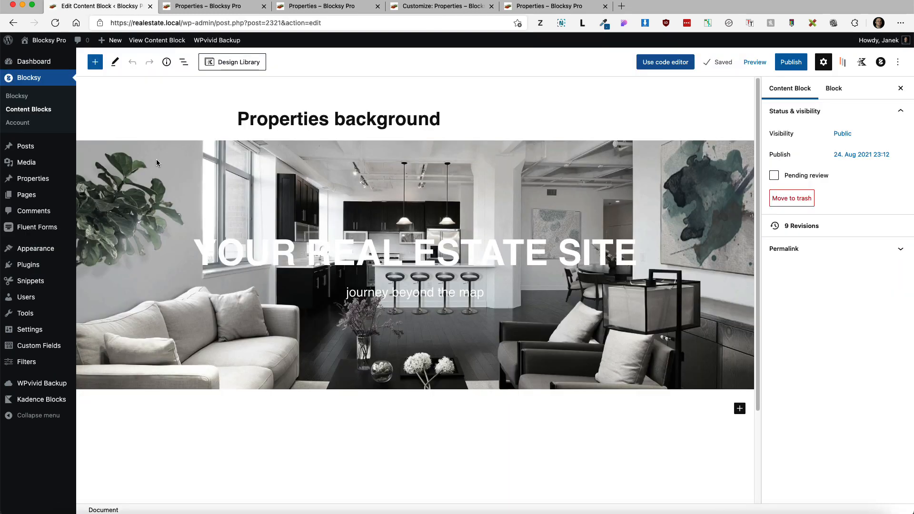
left_click(358, 195)
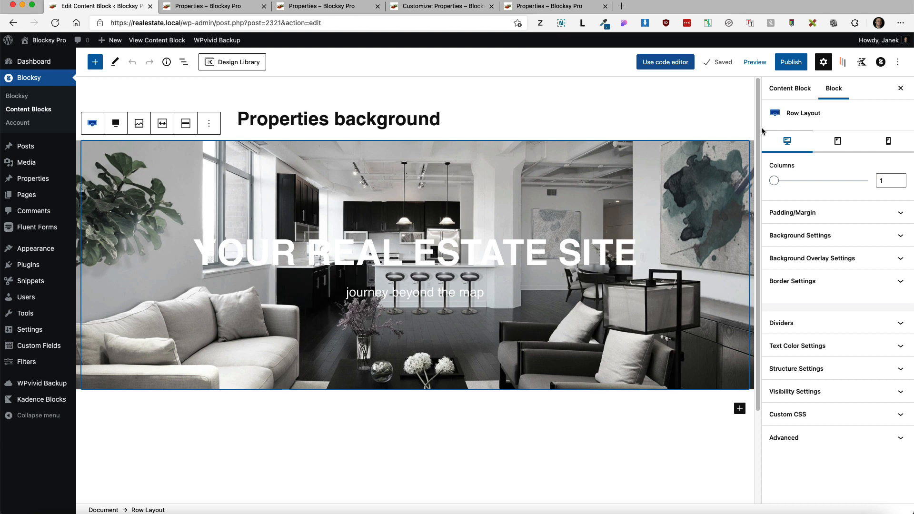
left_click(881, 62)
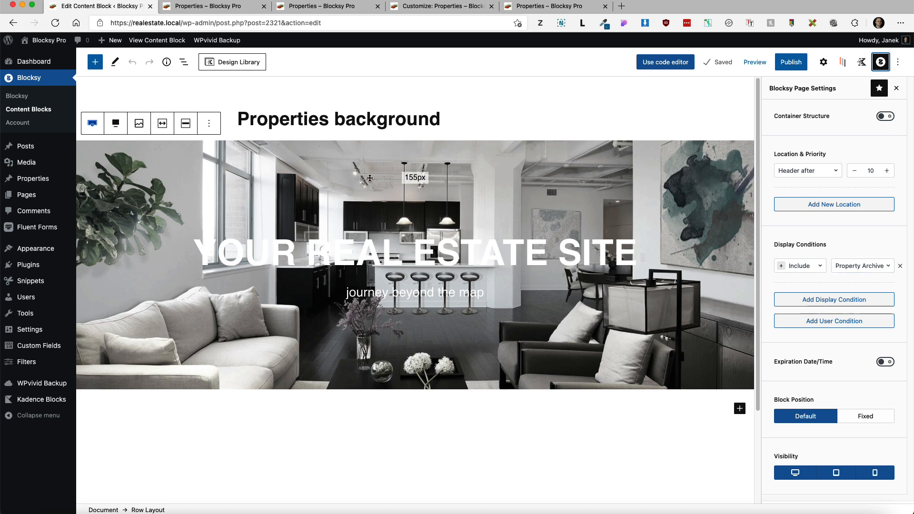
left_click(794, 66)
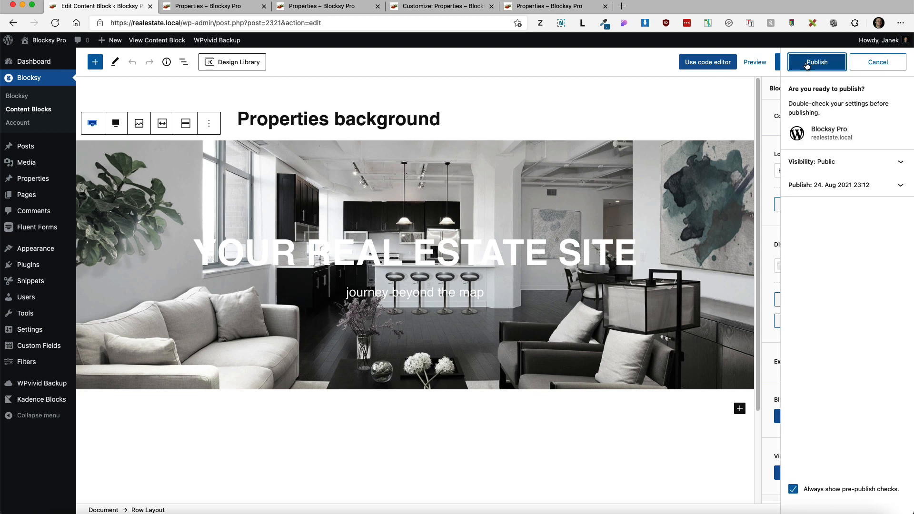
left_click(810, 63)
Step: Reload the live home page to confirm the hero image appears above the property listings
left_click(208, 7)
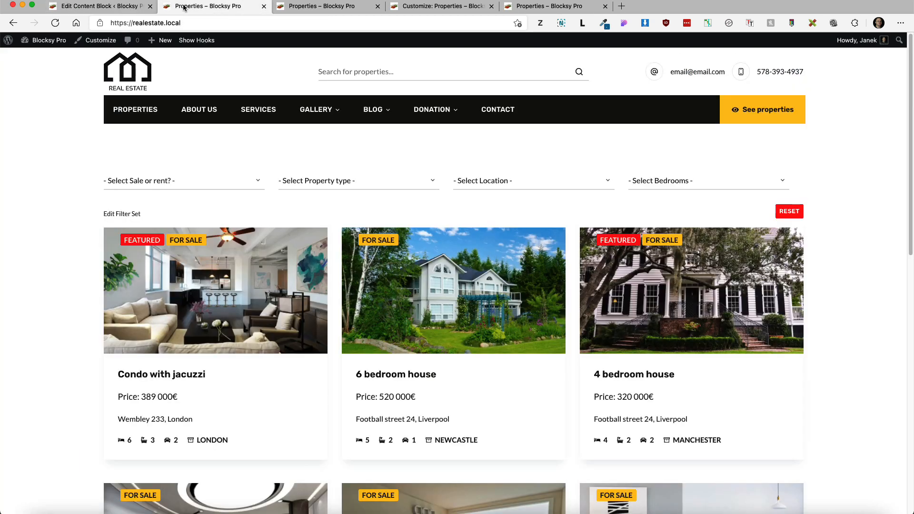
left_click(54, 24)
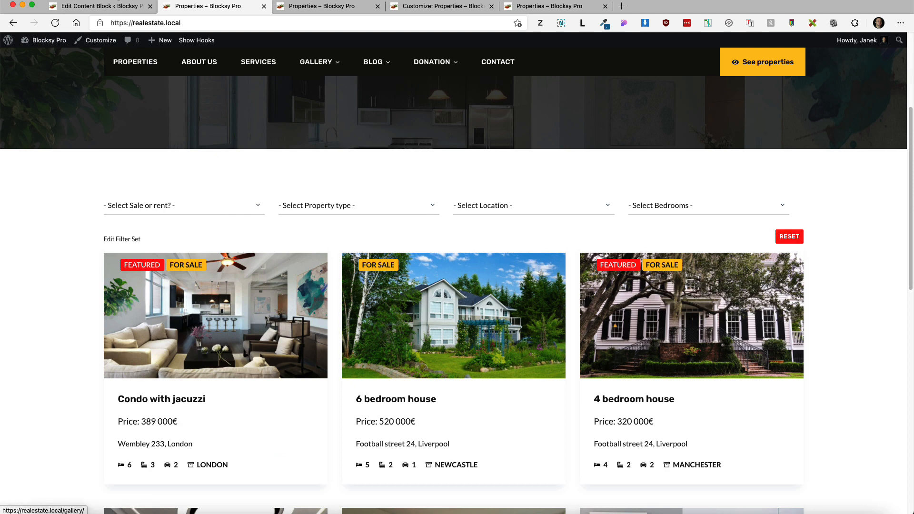
left_click(53, 6)
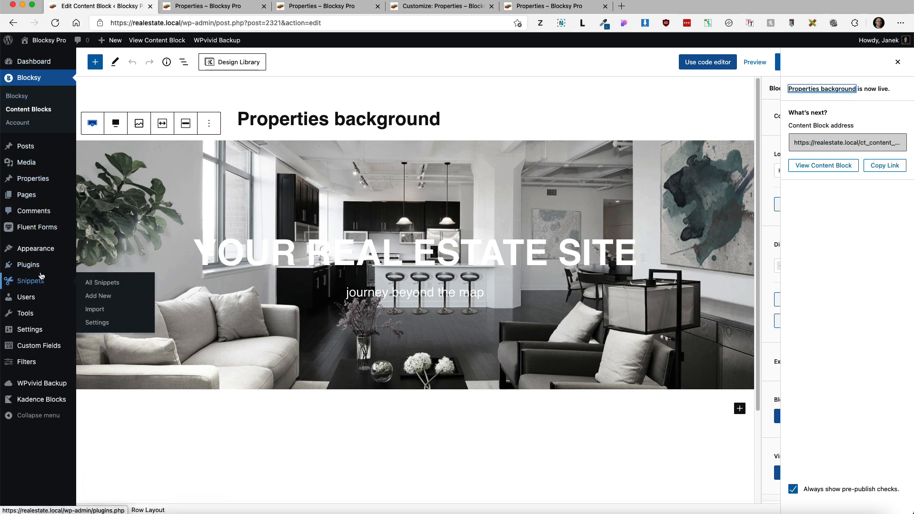
left_click(95, 266)
Step: Give the Property filter Reset button a 30 px bottom margin and recheck the live page
left_click(513, 253)
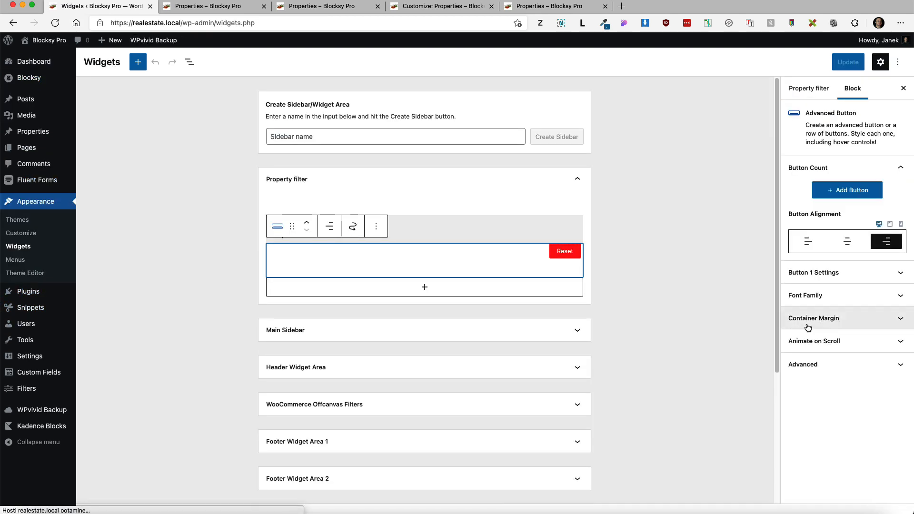
left_click(854, 327)
left_click(842, 360)
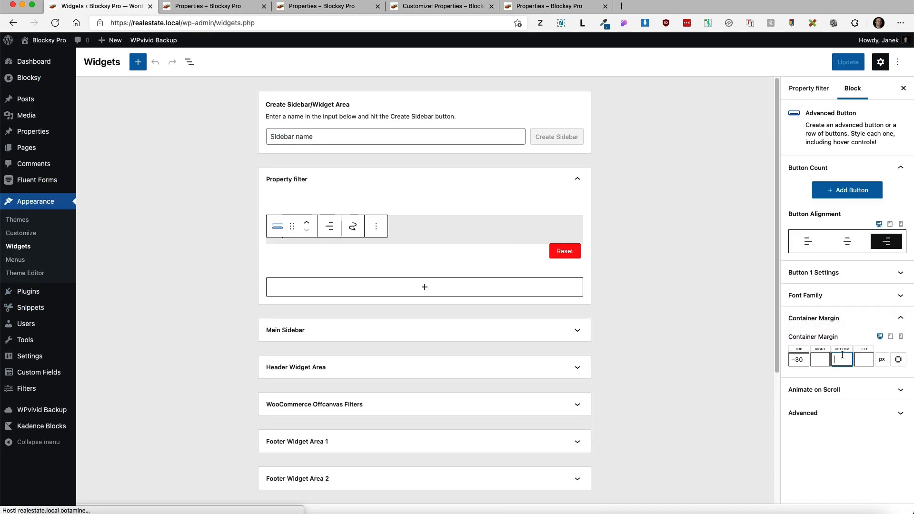
type("30")
left_click(848, 62)
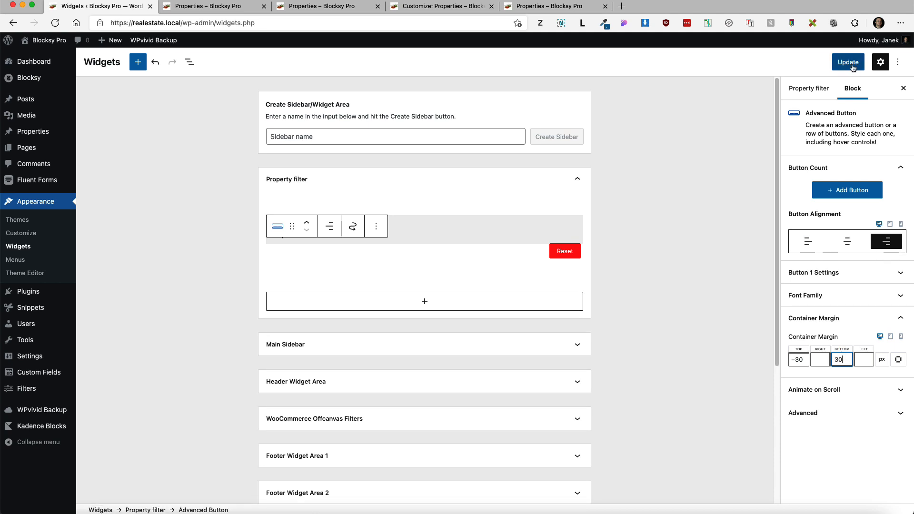
left_click(207, 5)
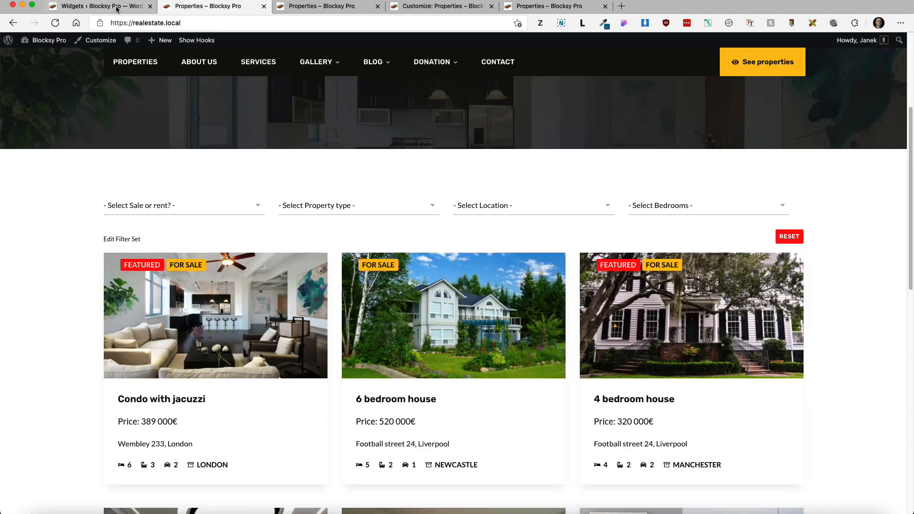
left_click(54, 23)
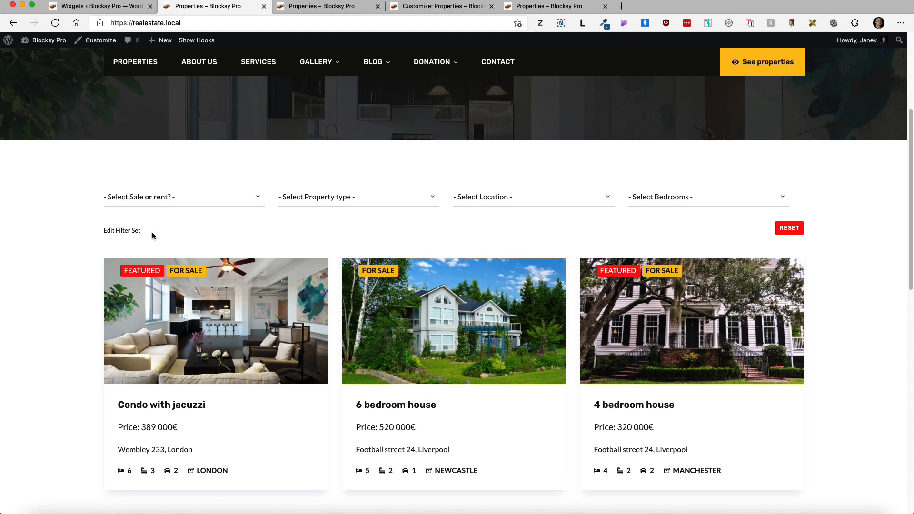
Step: Load realestate.local in a private window to see the site logged out, then close it
left_click_drag(152, 236, 109, 231)
left_click(202, 25)
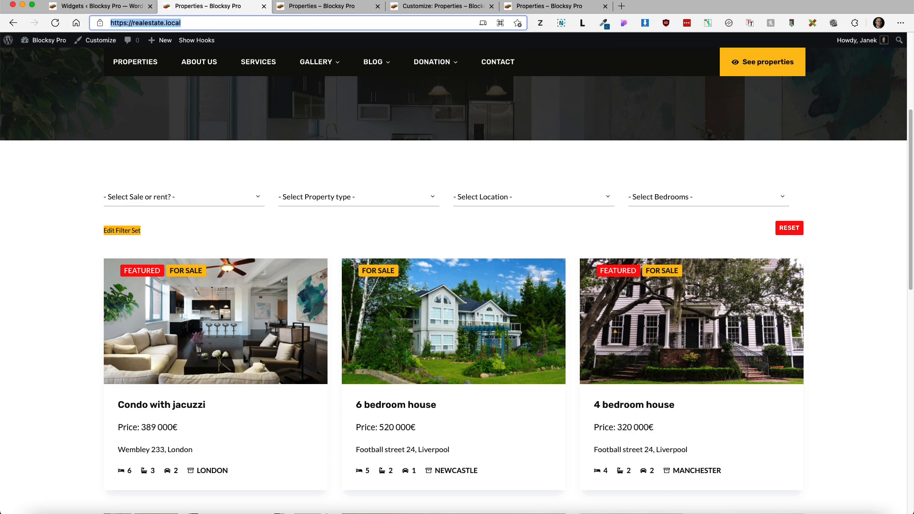
left_click(88, 1)
left_click(92, 11)
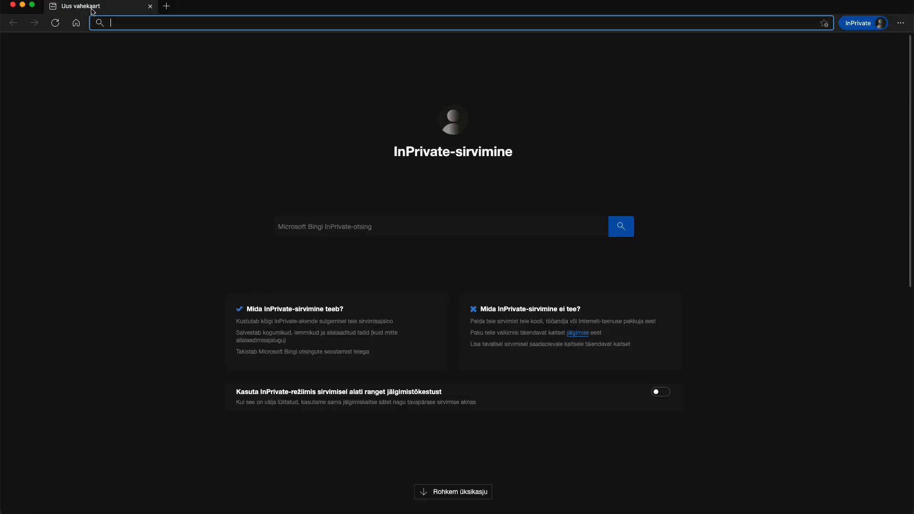
type("realestate.local/")
key("Return")
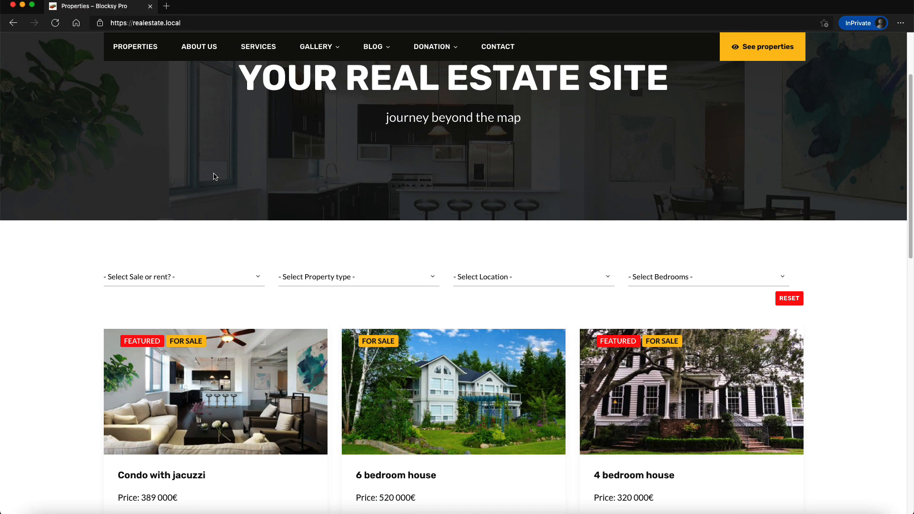
scroll(215, 176, "up", 3)
left_click(150, 6)
Step: Open the Condo with jacuzzi property page and scroll through it
left_click(186, 300)
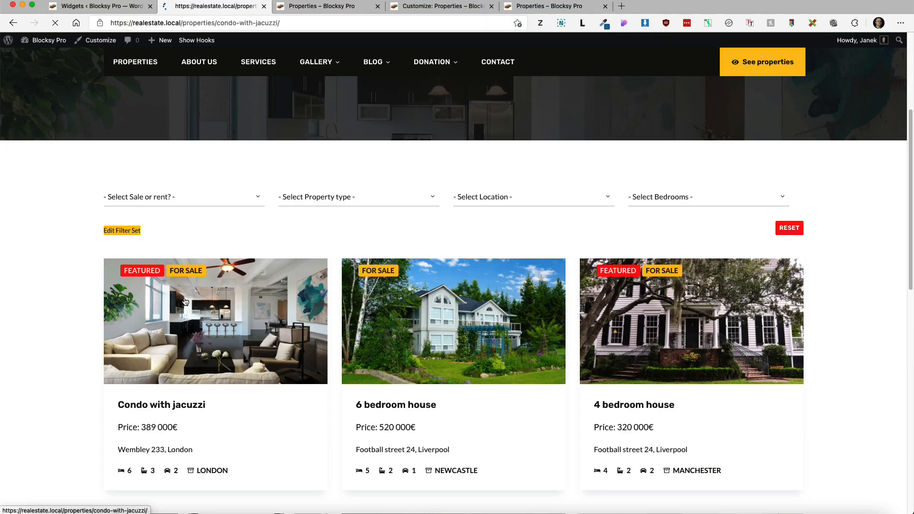
scroll(730, 364, "down", 4)
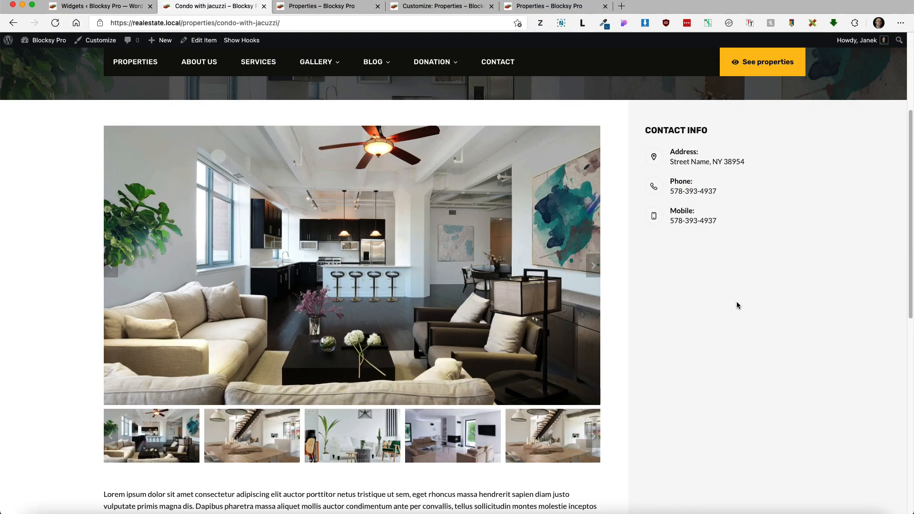
left_click(90, 7)
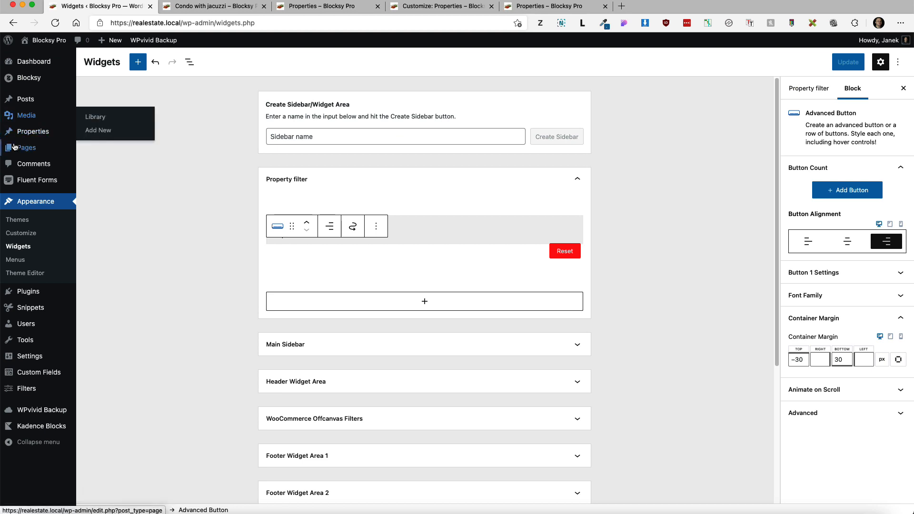
Step: Open the Kontakt form and inspect its hidden Title and URL field settings
mouse_move(38, 180)
left_click(92, 183)
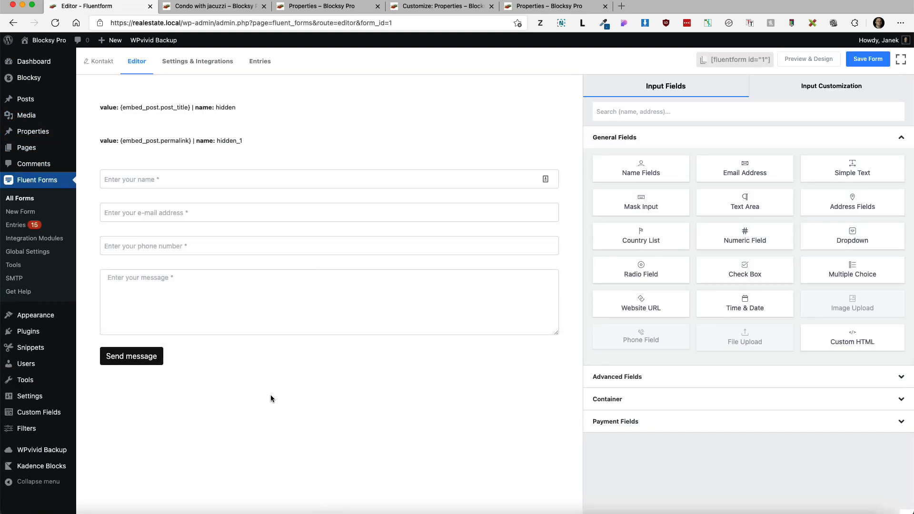
mouse_move(266, 310)
mouse_move(317, 116)
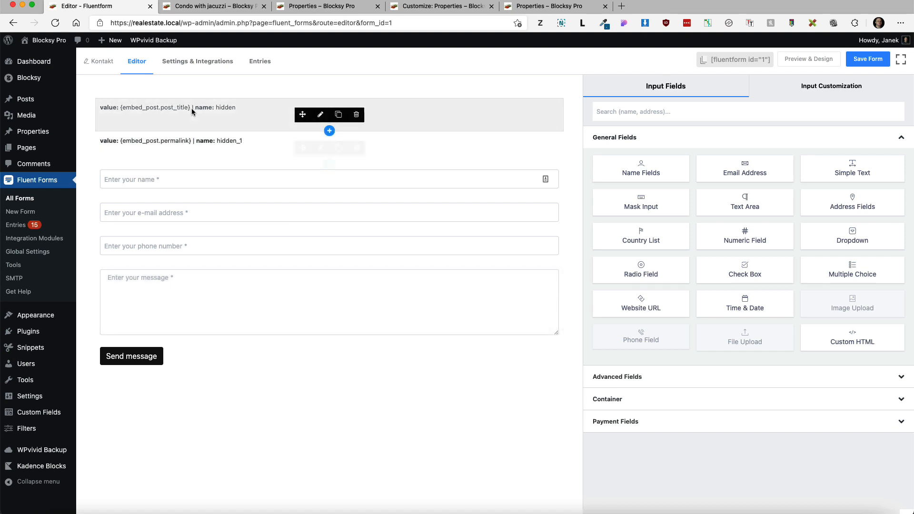
left_click(318, 116)
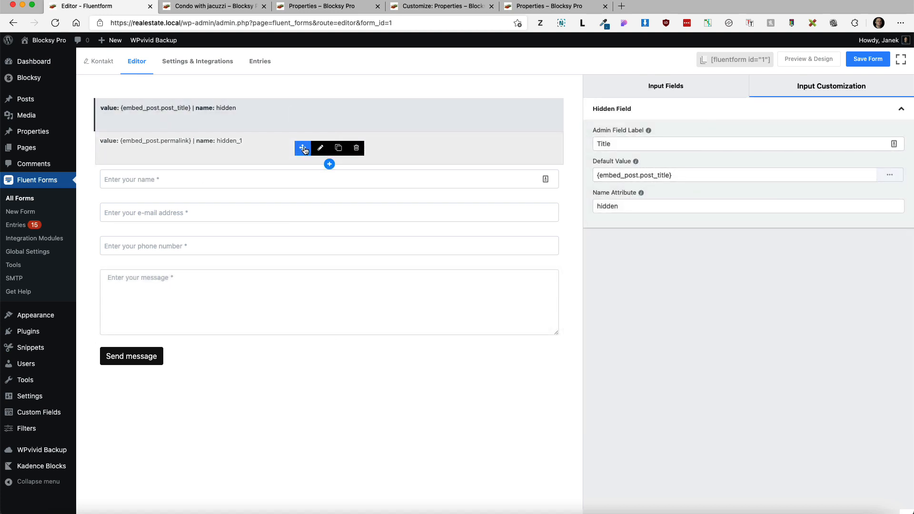
left_click(320, 148)
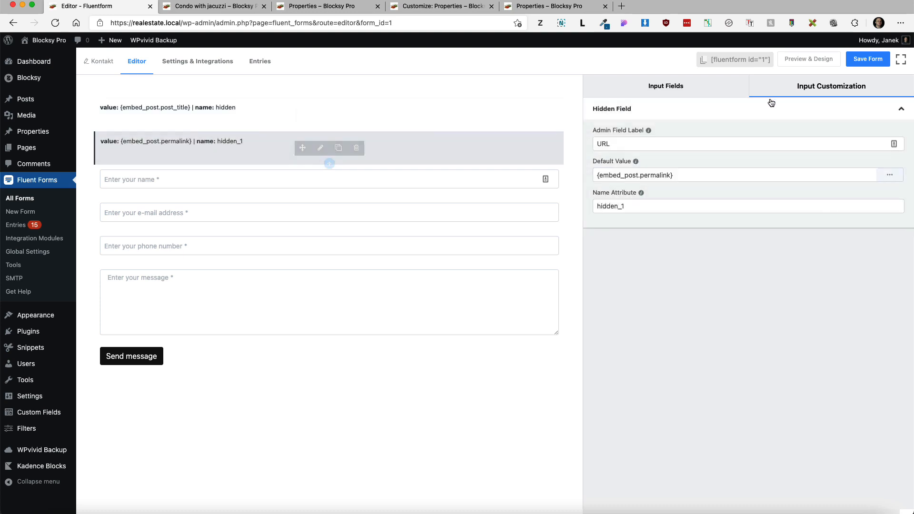
Step: Compare against the Condo with jacuzzi page, then save the Kontakt form
left_click(217, 6)
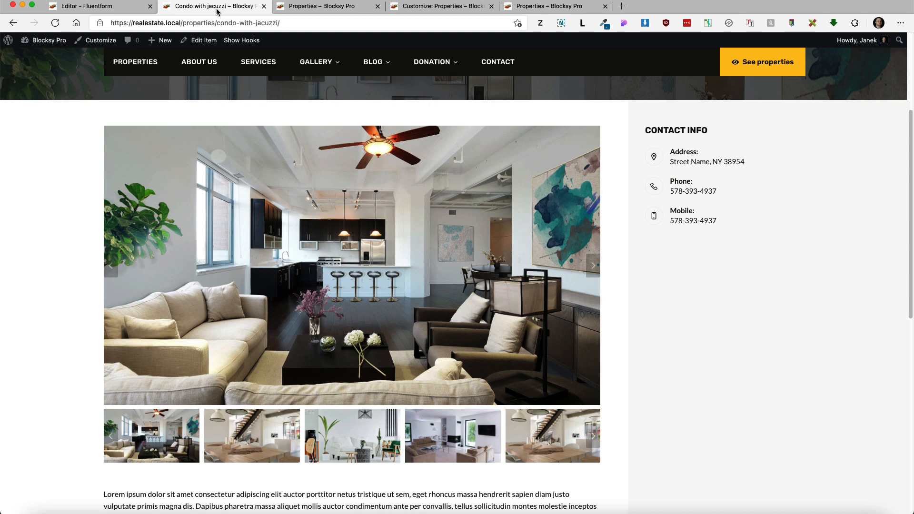
left_click(95, 7)
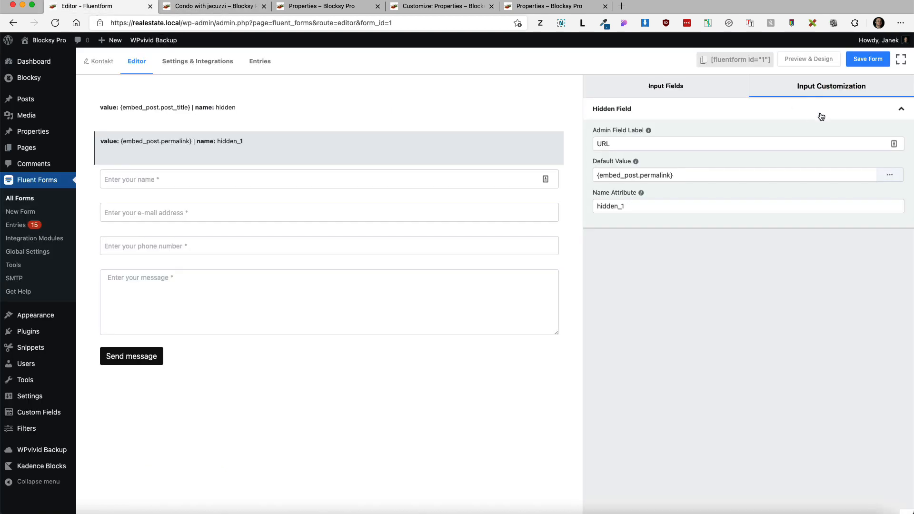
left_click(849, 59)
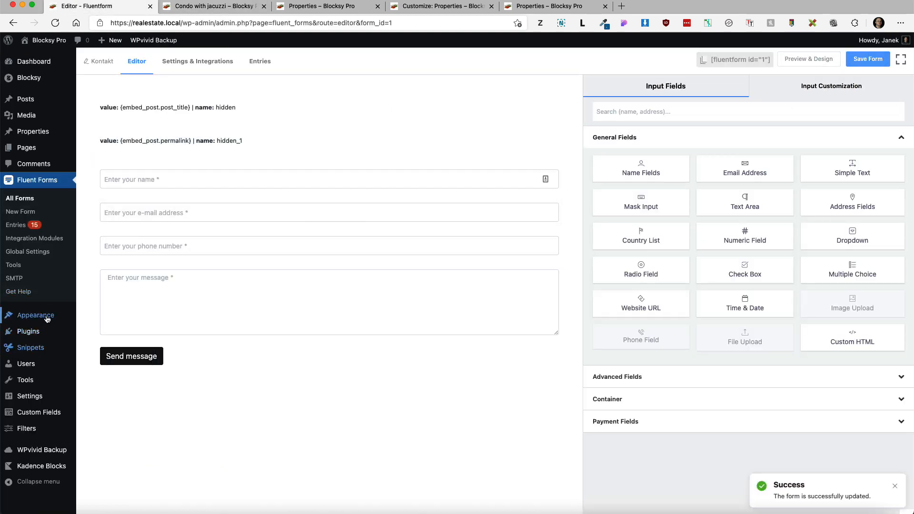
mouse_move(36, 315)
left_click(109, 345)
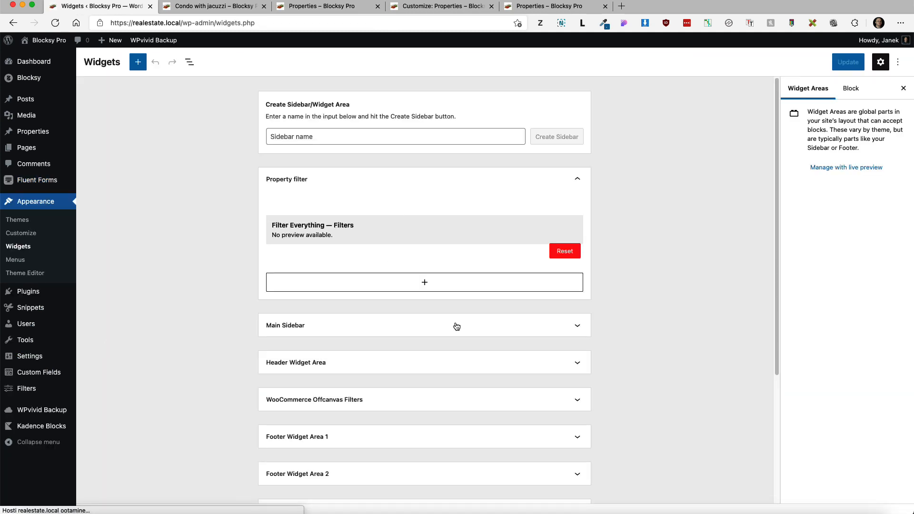
Step: Add a Fluent Forms block showing the Kontakt form to the Main Sidebar, update, and reload the condo page
left_click(455, 323)
scroll(429, 359, "down", 10)
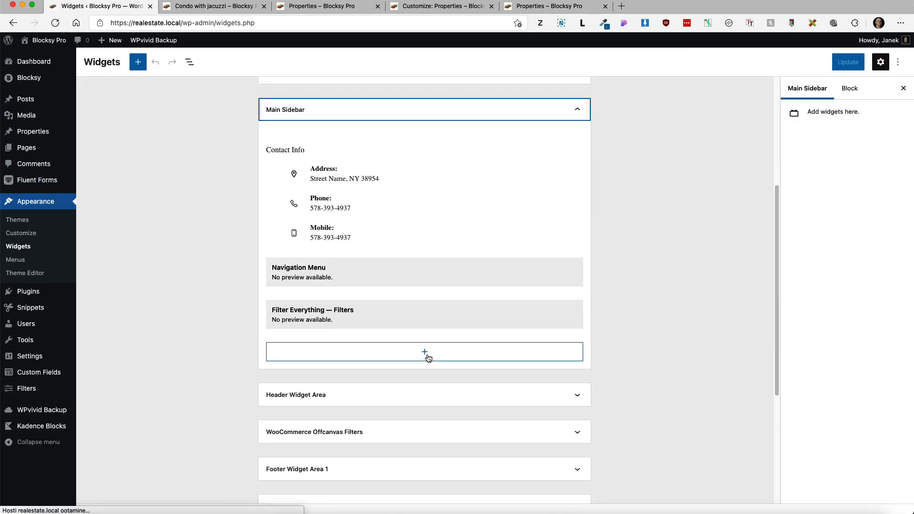
left_click(419, 143)
type("flu")
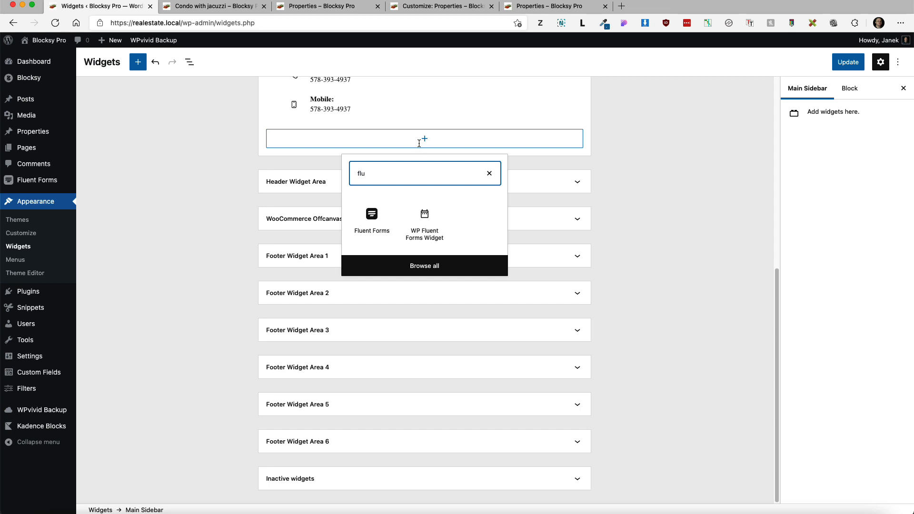
left_click(372, 216)
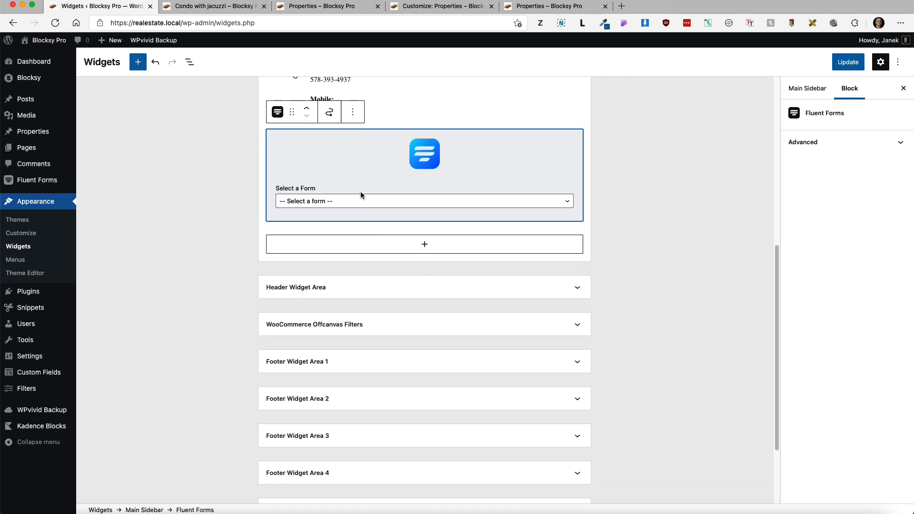
left_click(355, 202)
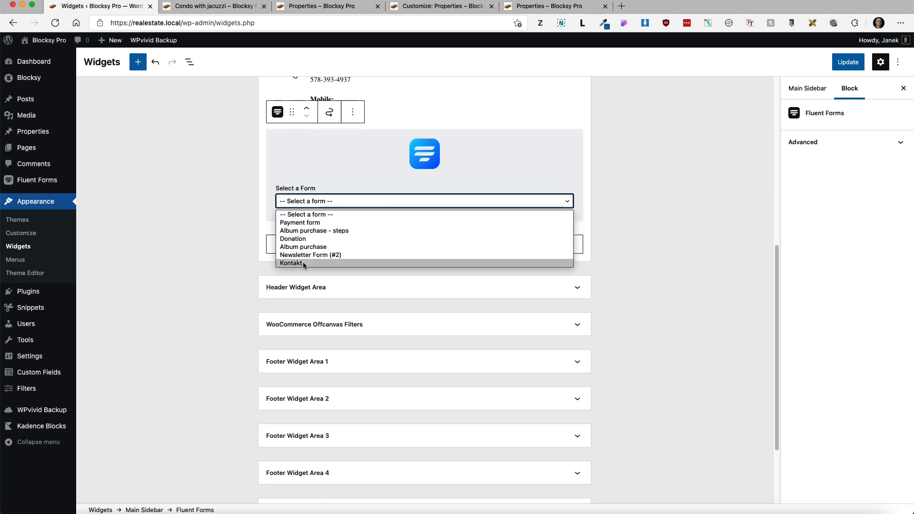
left_click(334, 263)
left_click(855, 58)
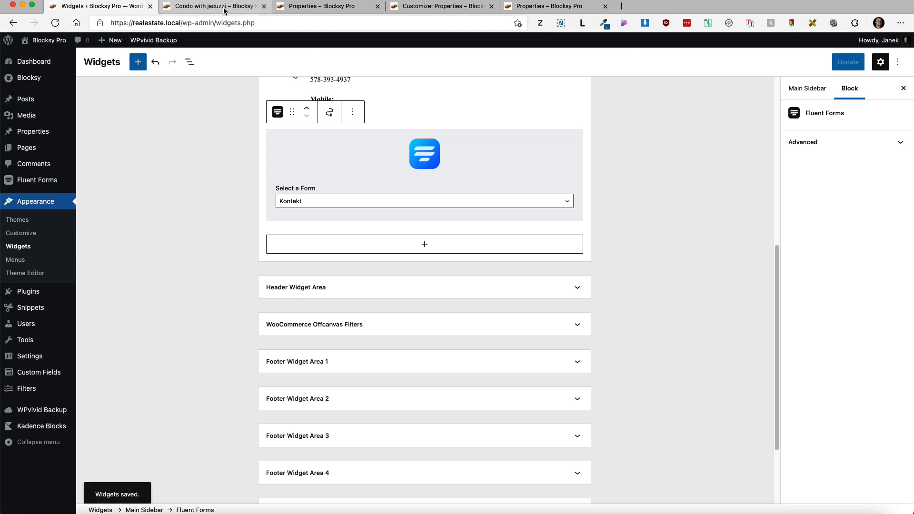
left_click(215, 6)
left_click(55, 23)
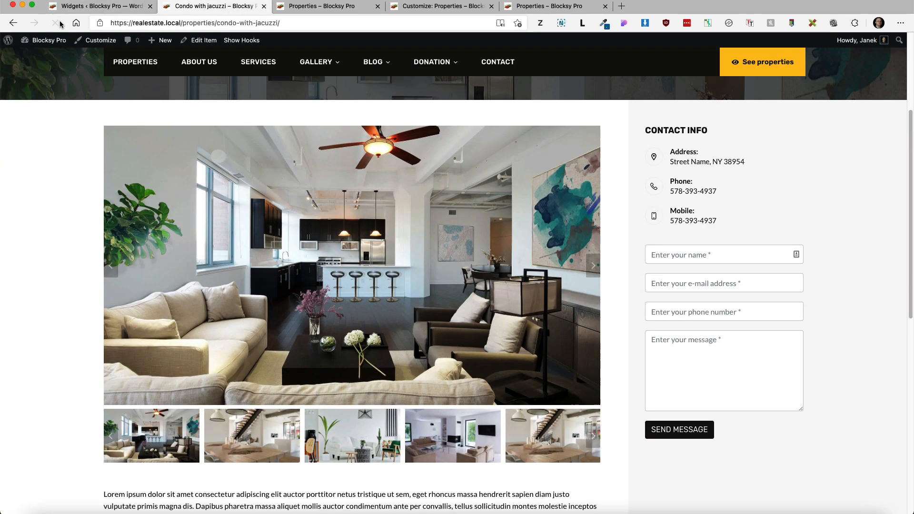
Step: Fill in the sidebar form with a test name and details and send the message
left_click(730, 258)
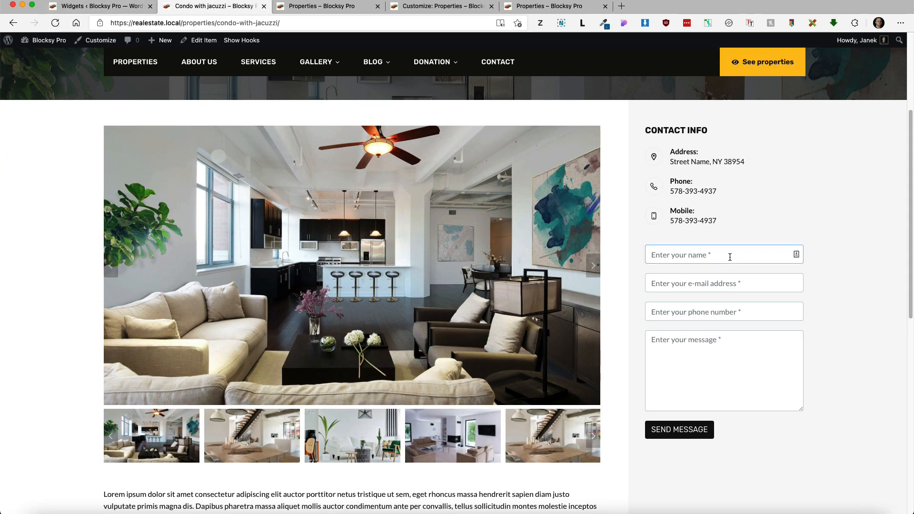
type("Jack")
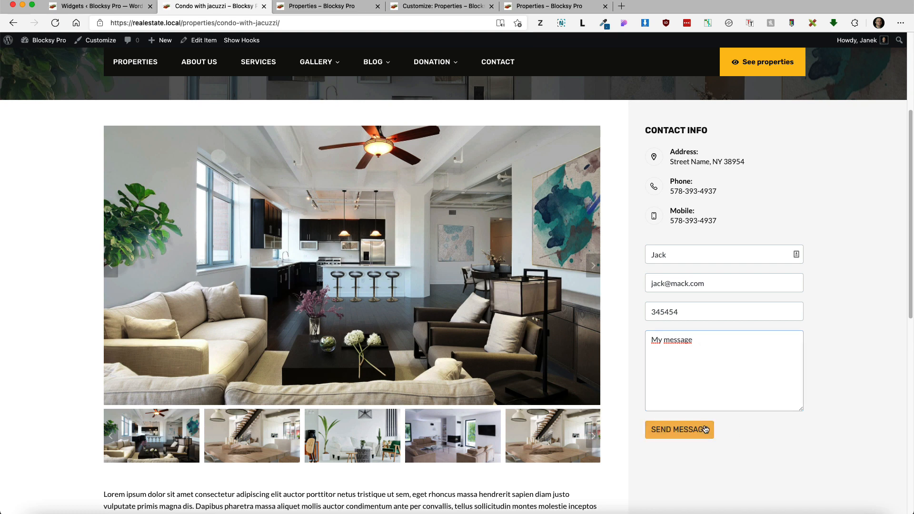
left_click(706, 429)
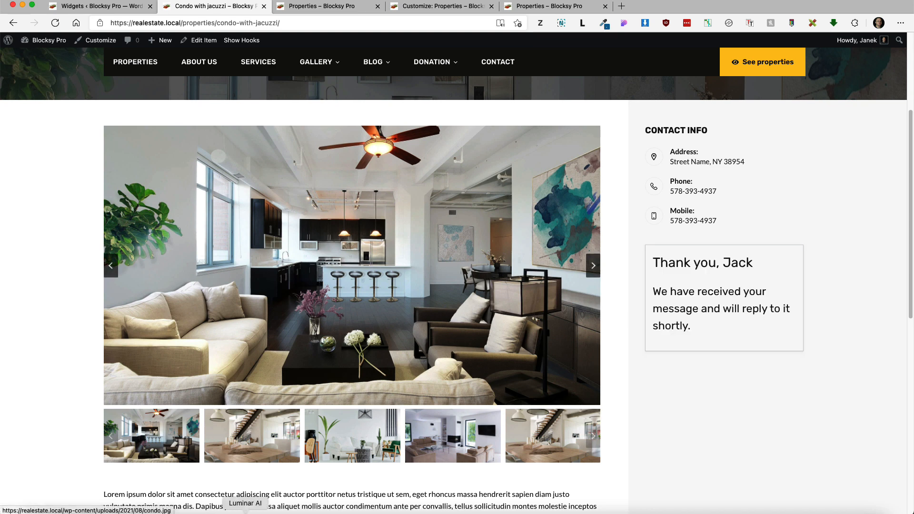
left_click(186, 513)
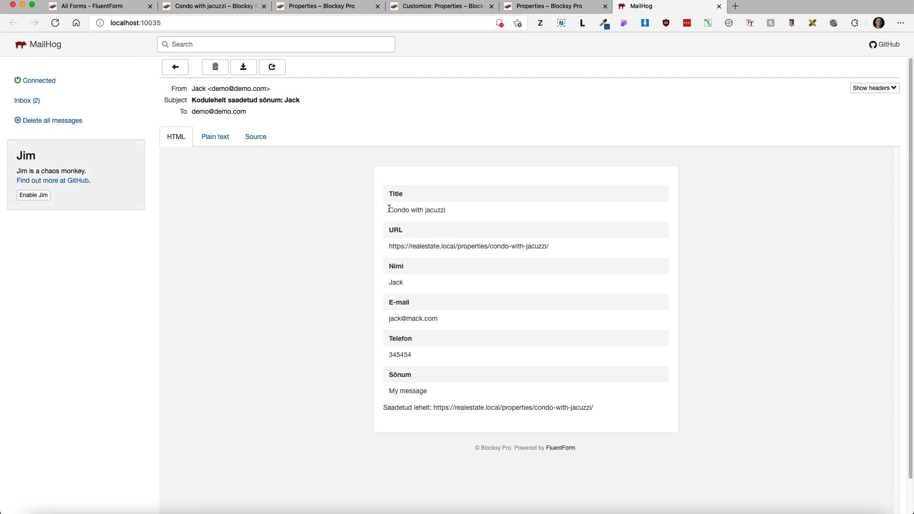
Step: Select the Condo with jacuzzi title and property URL in the email to verify them
left_click_drag(389, 209, 467, 212)
left_click_drag(550, 246, 391, 246)
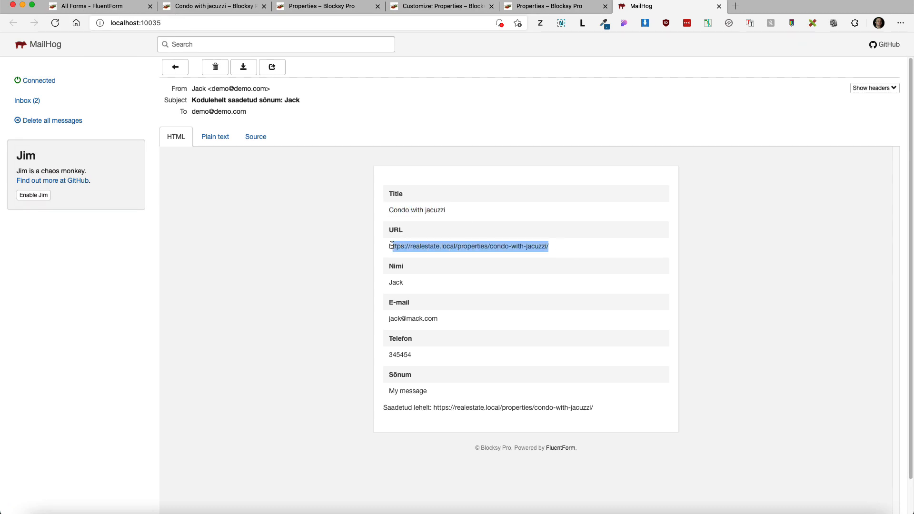
left_click(450, 284)
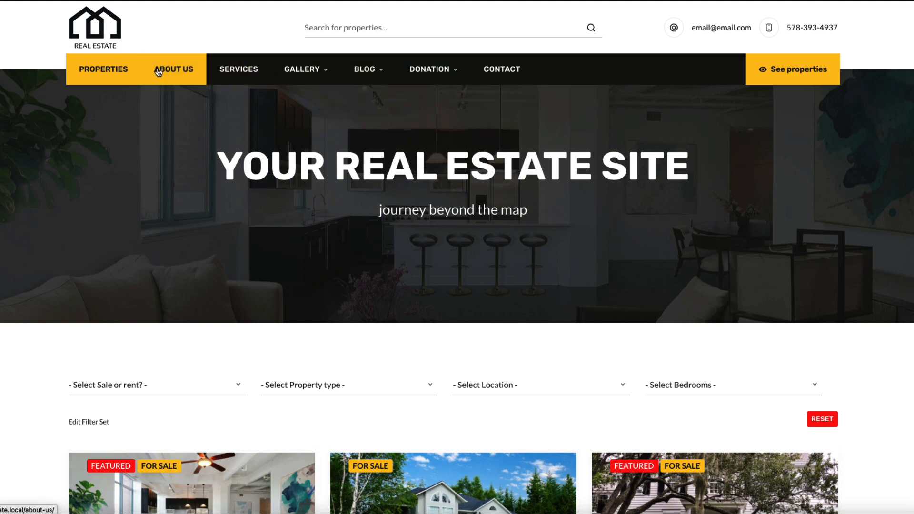
Step: Open the 6 bedroom house from the property grid and view its details and contact form
mouse_move(448, 84)
scroll(484, 235, "down", 6)
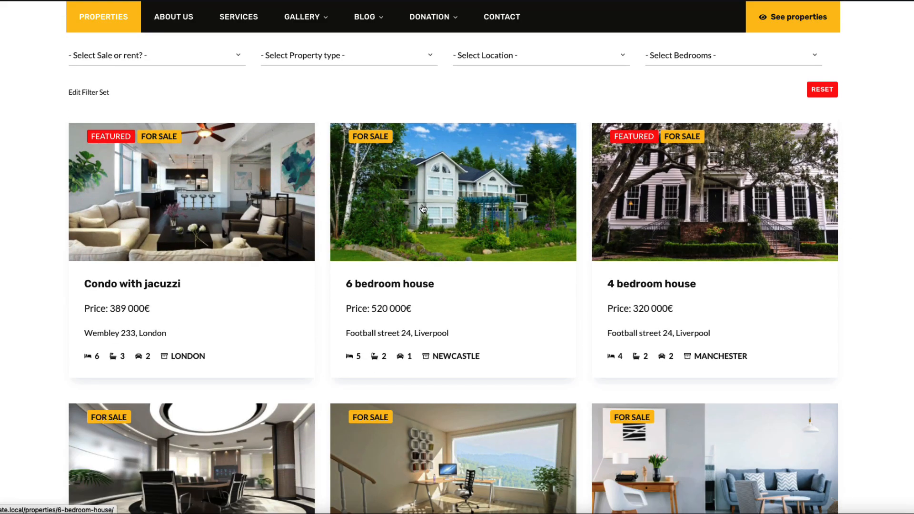
left_click(423, 209)
scroll(423, 208, "down", 10)
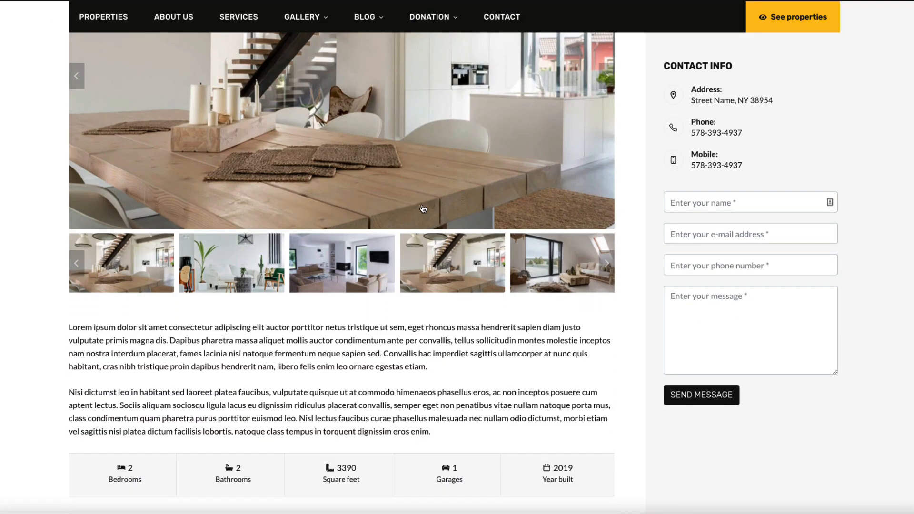